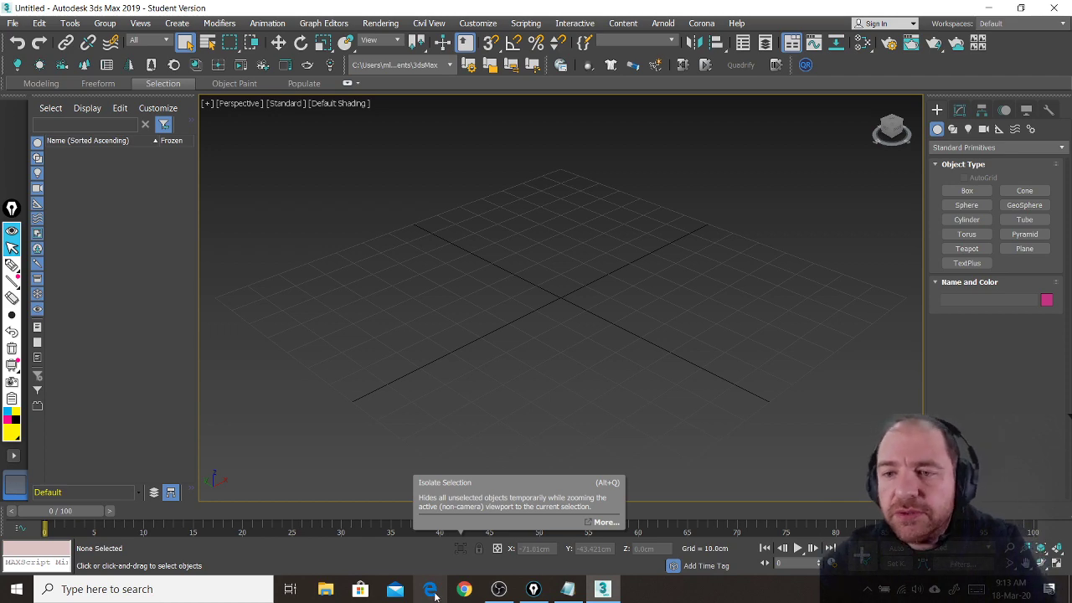
- Switch to Microsoft Edge and open Google Drive from the Google home page
left_click(431, 589)
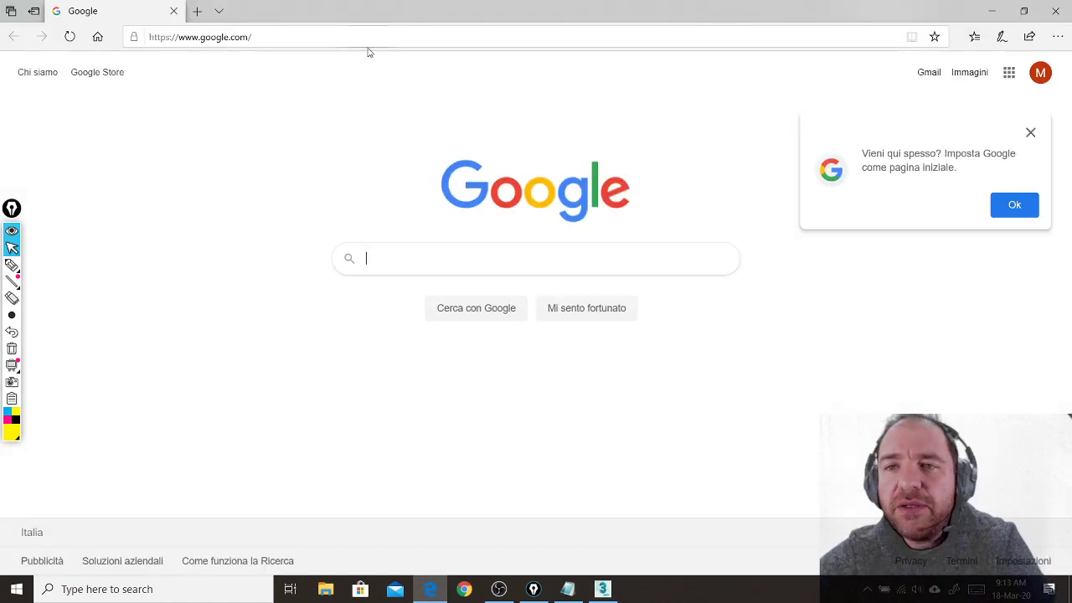
left_click(1010, 75)
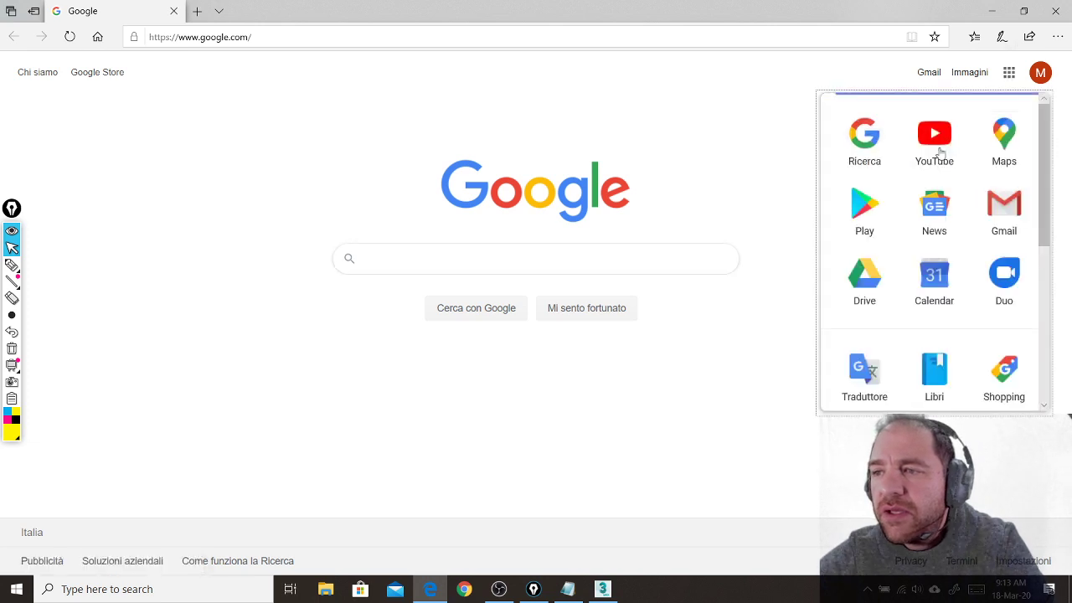
left_click(869, 285)
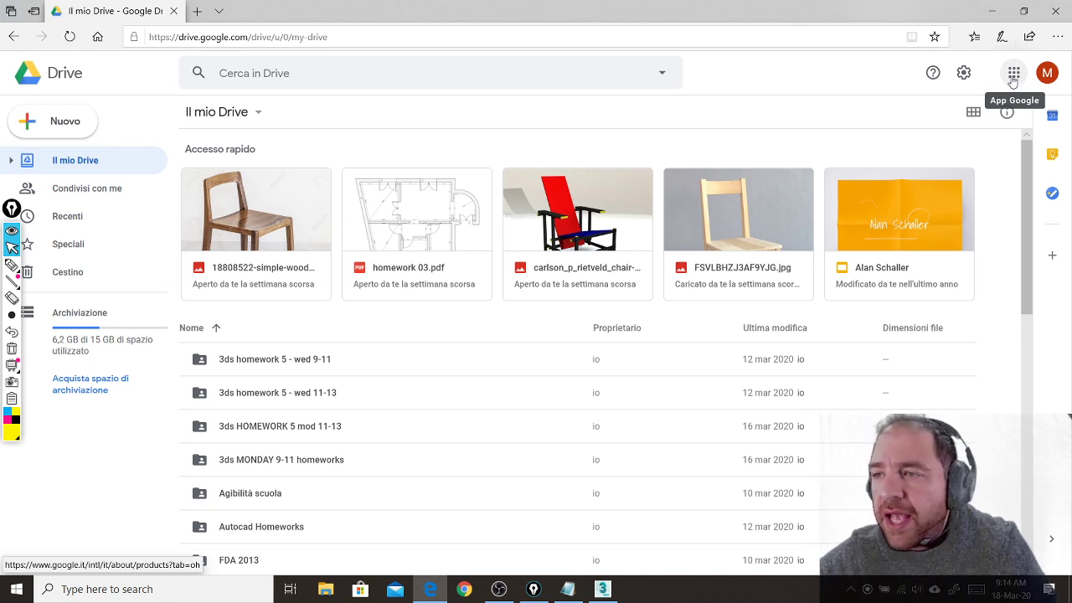
left_click(1013, 76)
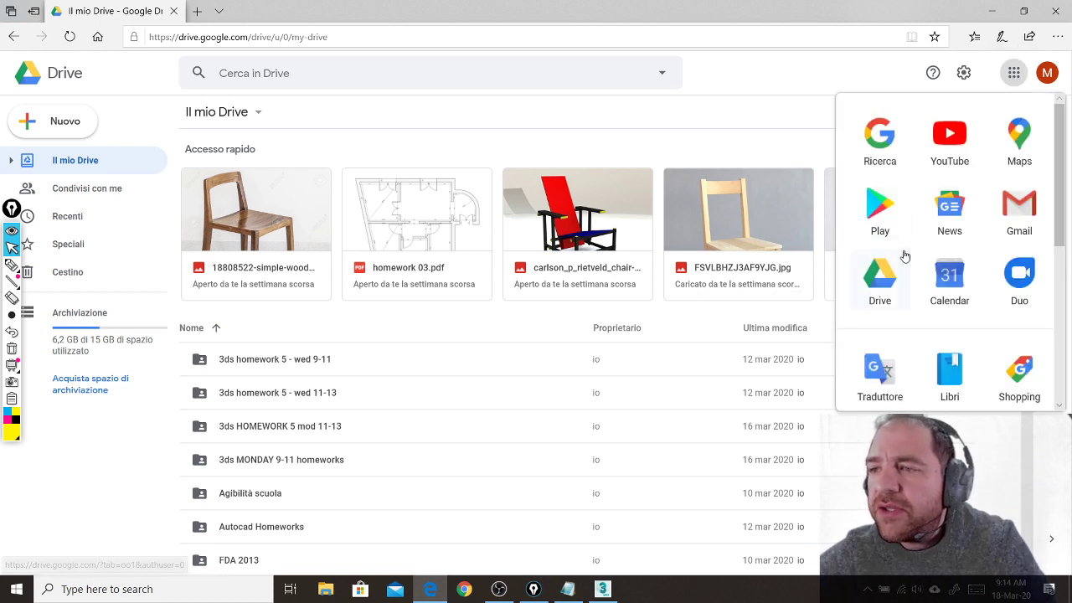
left_click(995, 452)
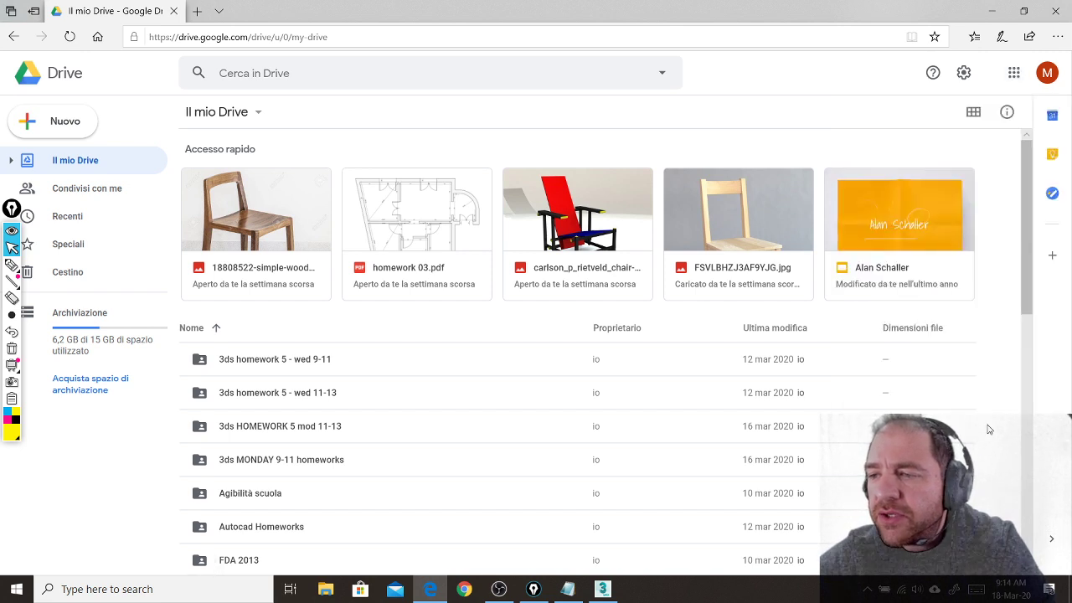
right_click(989, 428)
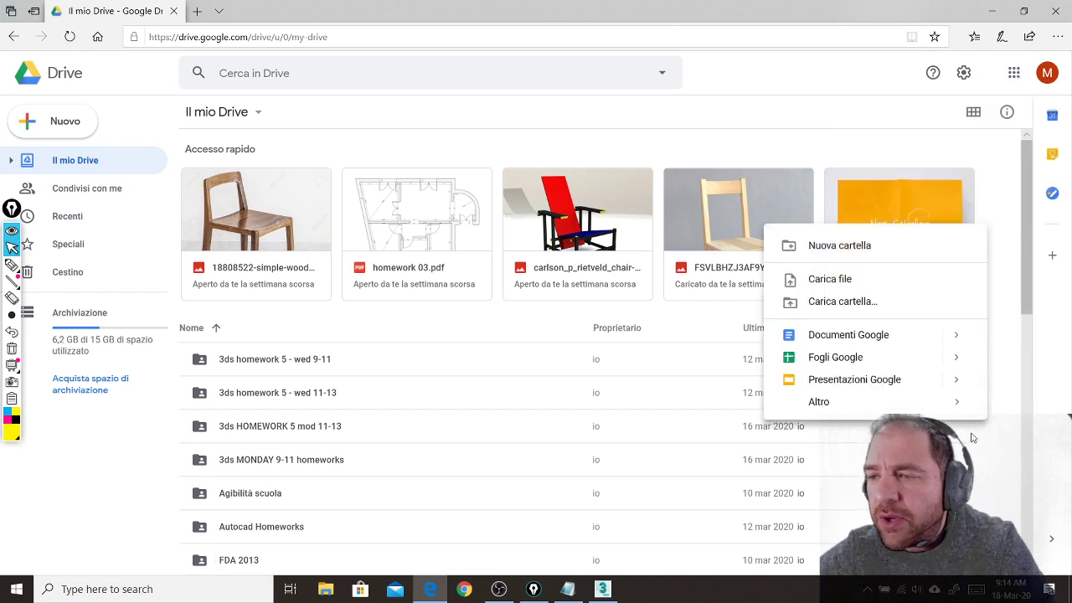
left_click(892, 310)
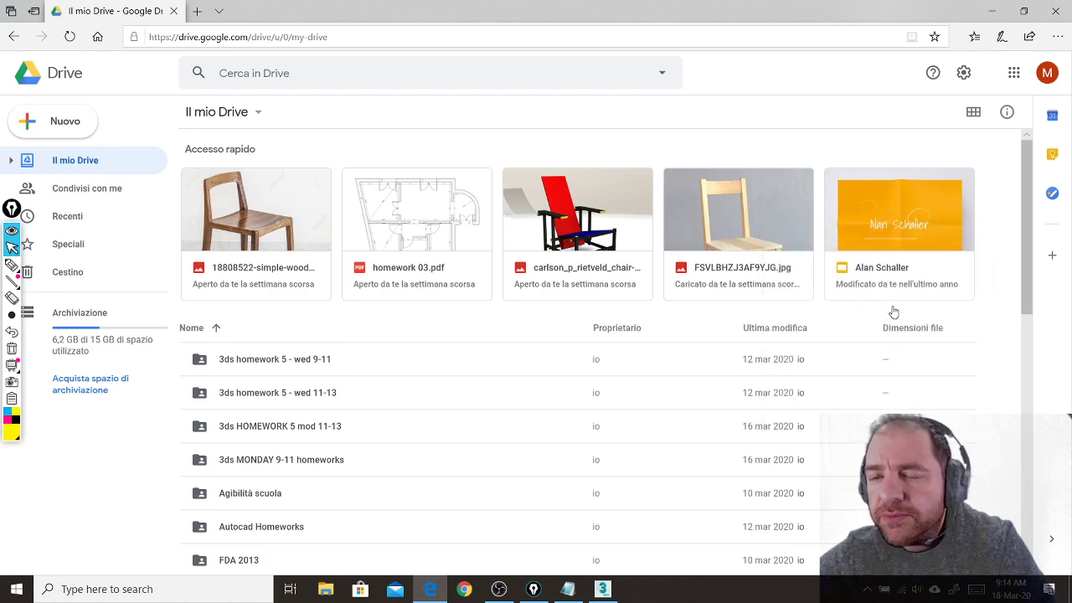
left_click(492, 314)
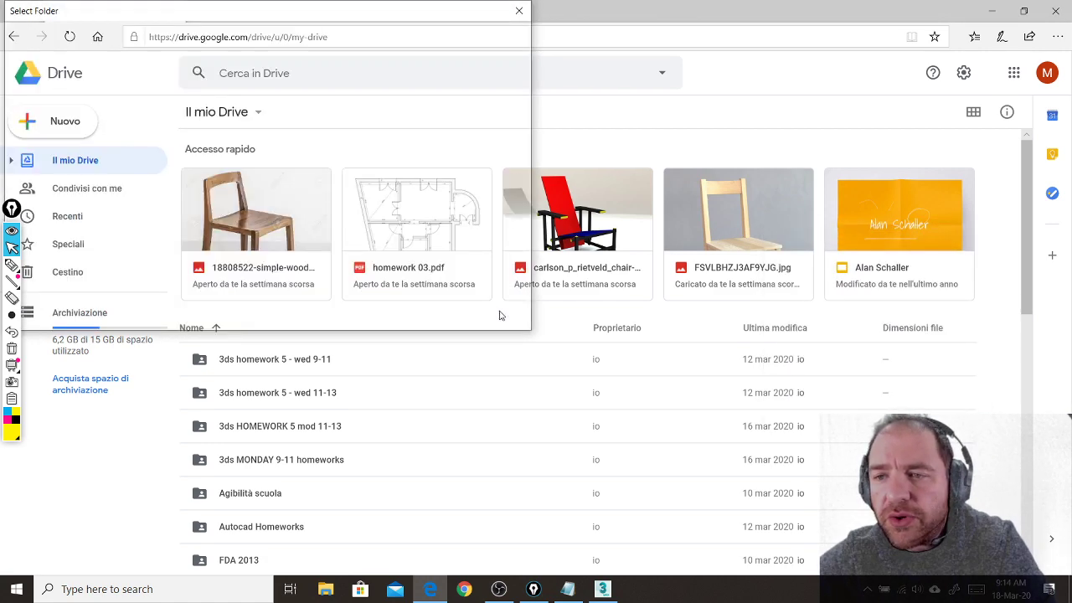
- Try to create a folder named "3ds wed 9-11 homework 6" in My Drive and check the folder list
right_click(999, 375)
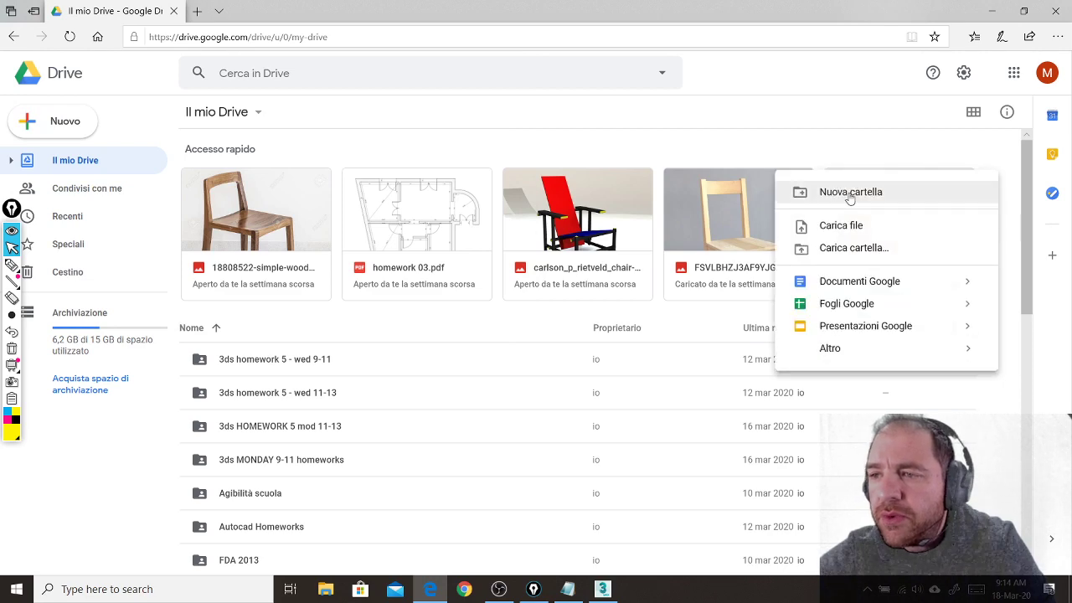
left_click(848, 193)
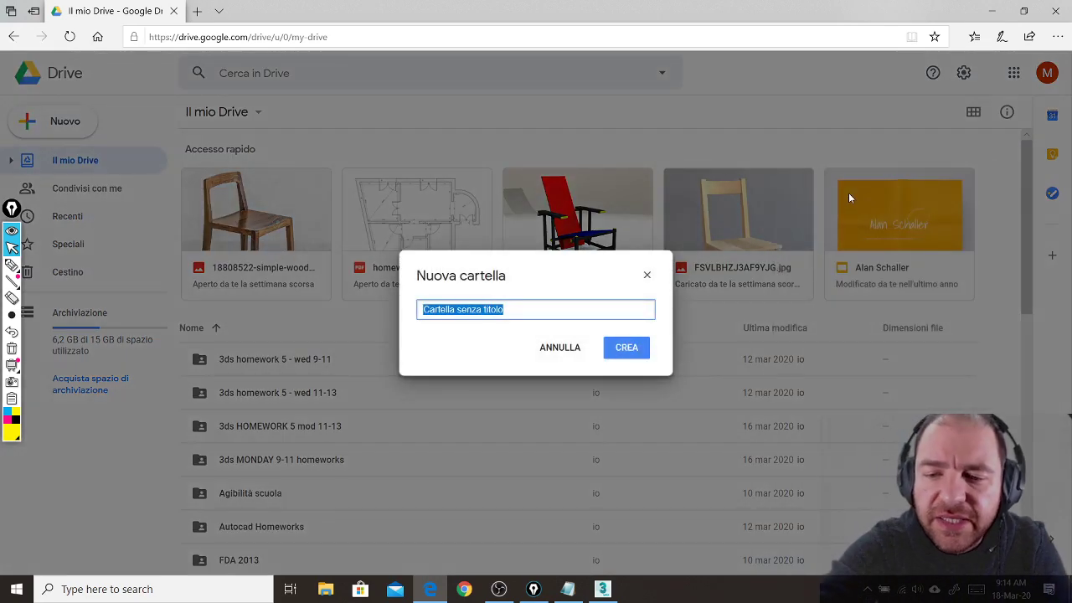
type("3ds wed 9-11")
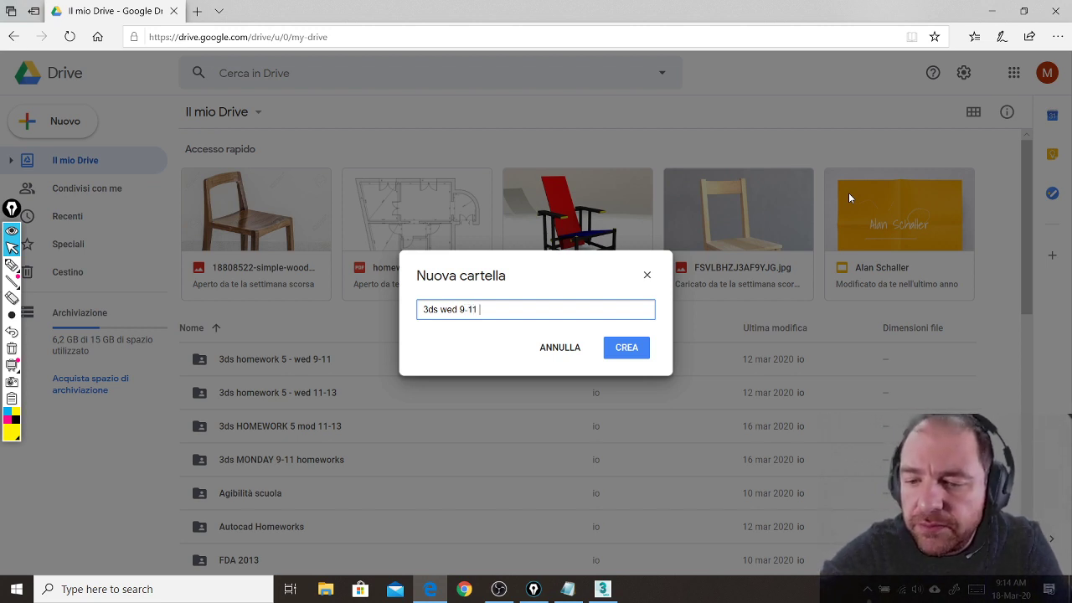
type("homew")
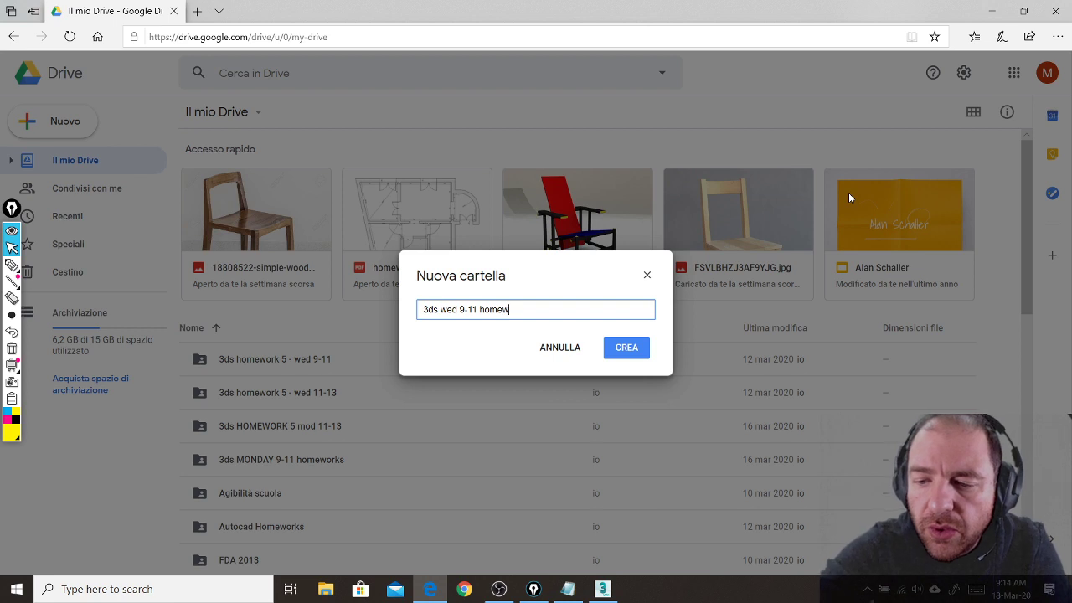
type("ork 6")
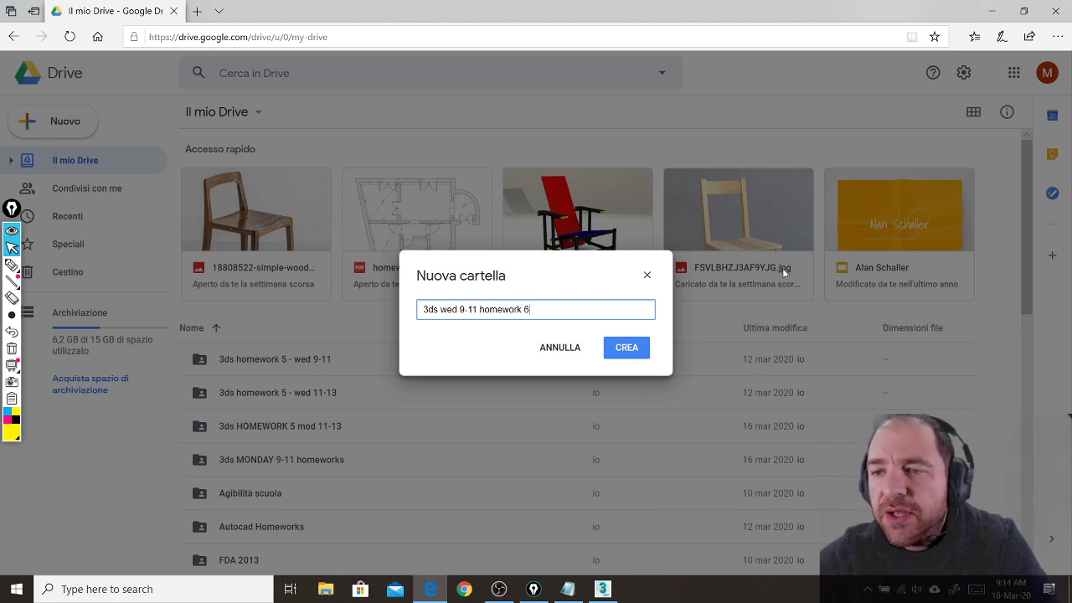
left_click(626, 350)
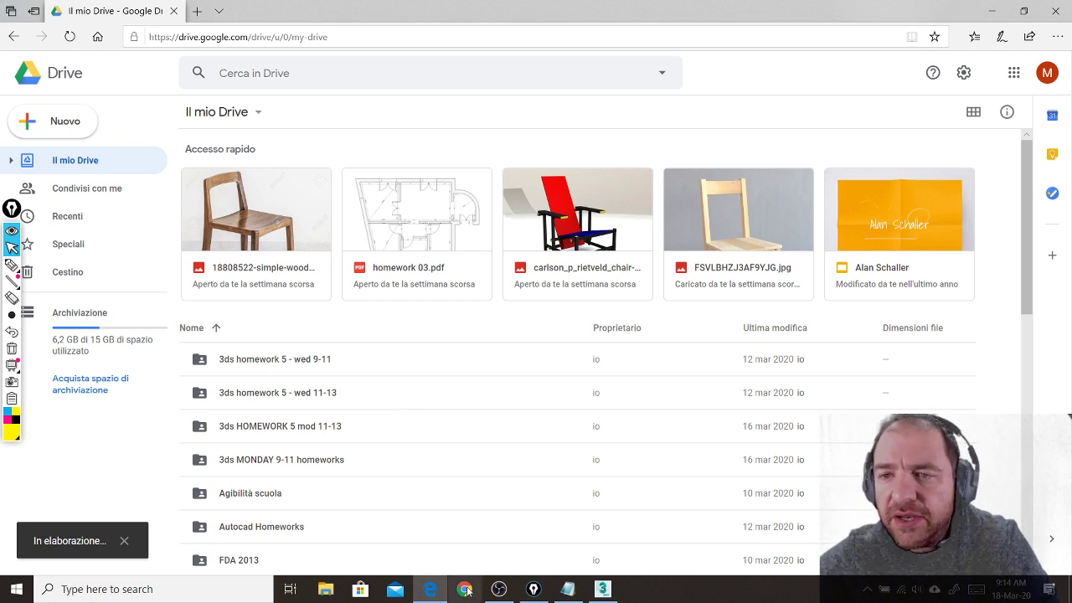
scroll(436, 418, "down", 1)
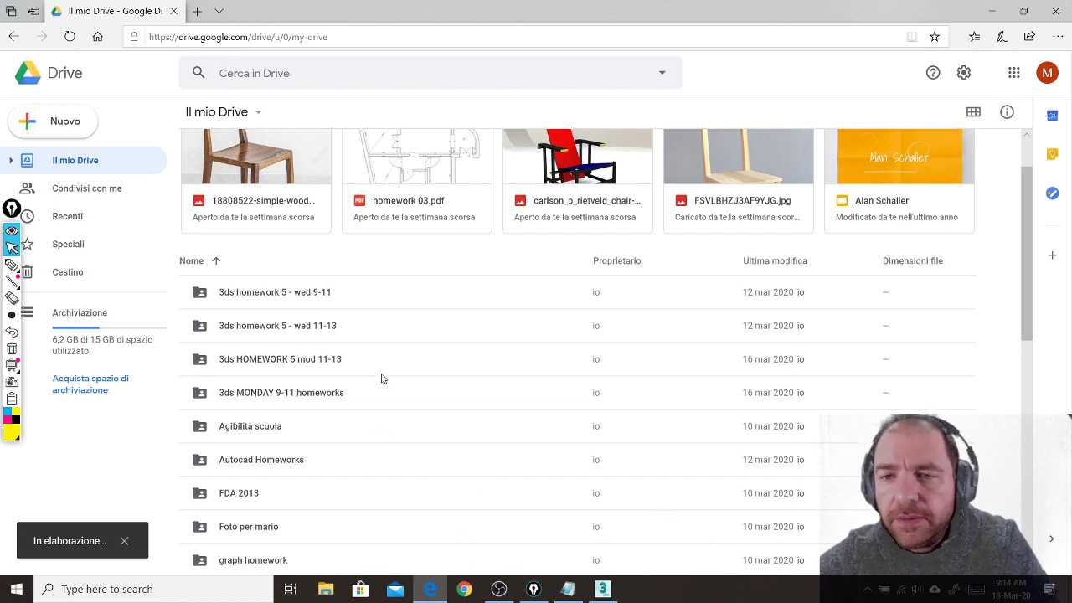
- Switch to Chrome, open youtube.com and change to another channel account in the account list
left_click(466, 591)
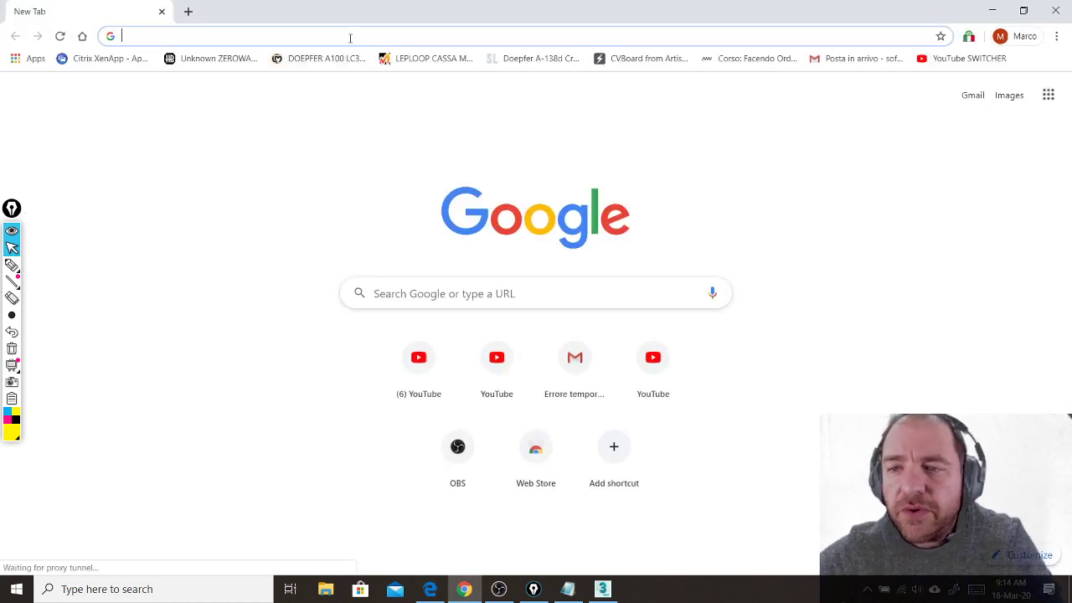
type("you")
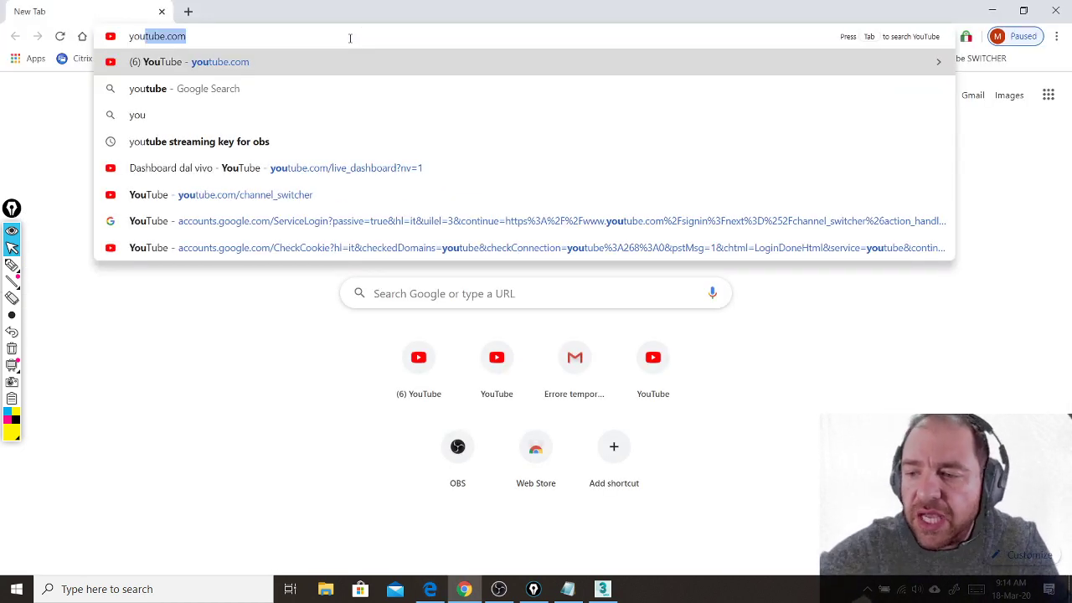
key("Return")
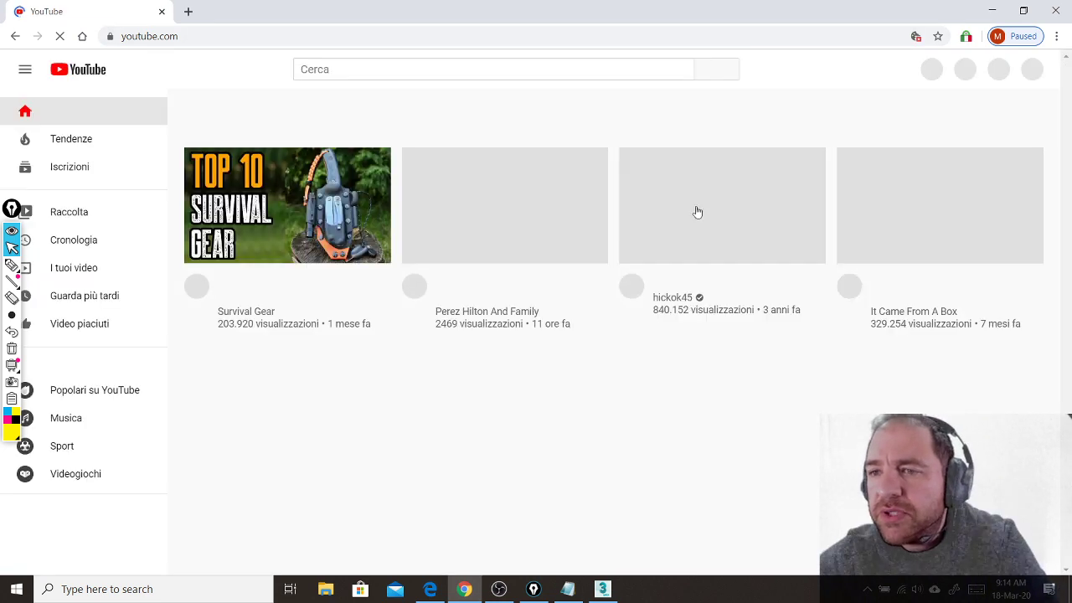
left_click(1029, 74)
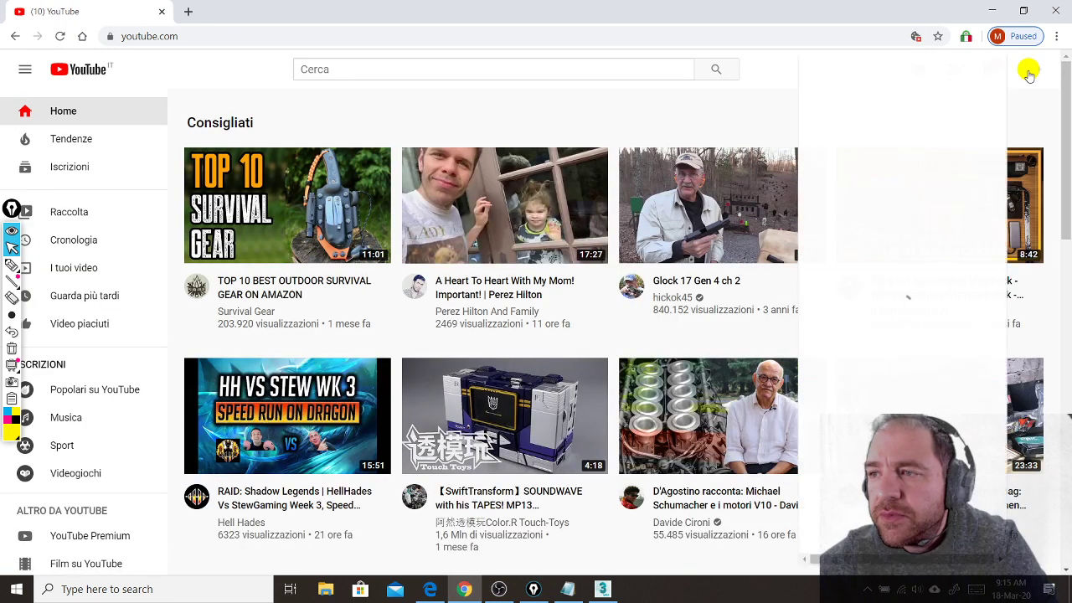
left_click(933, 242)
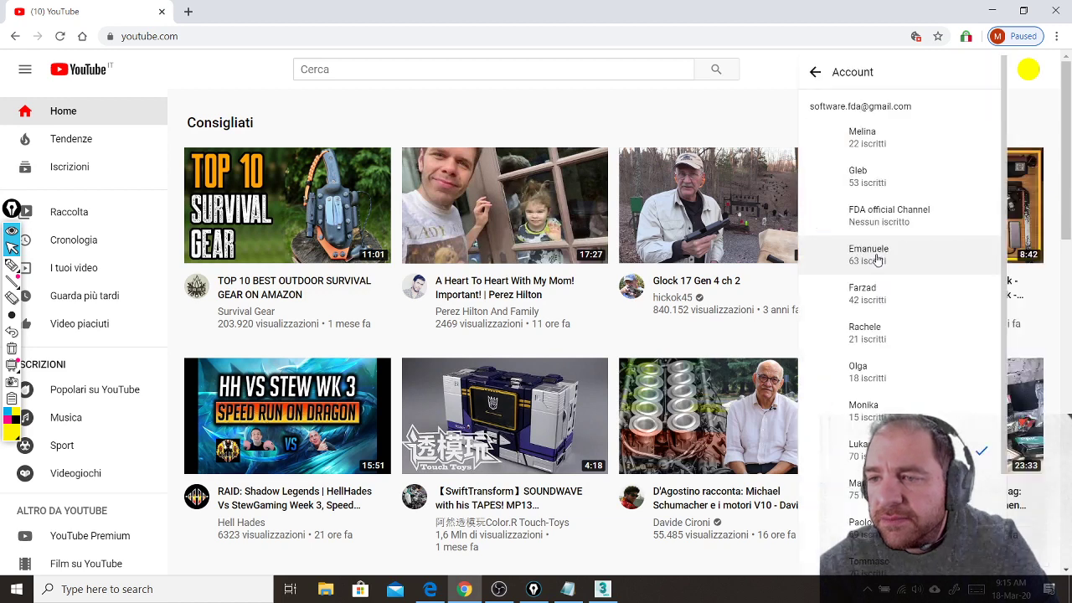
left_click(845, 492)
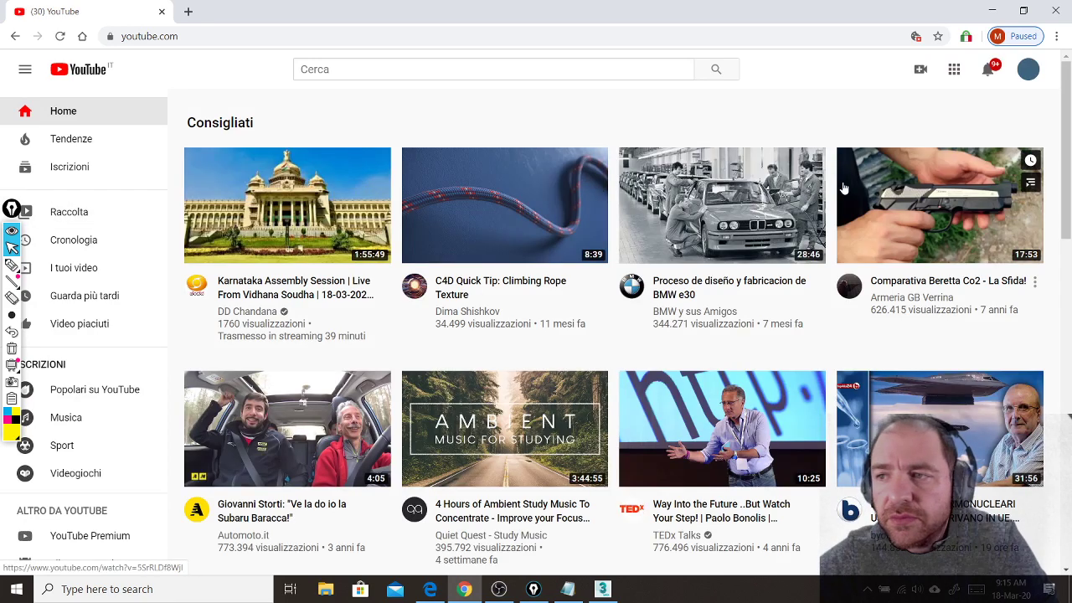
- Open the "Live stream di Room N" broadcast from the account's own channel page
left_click(1029, 69)
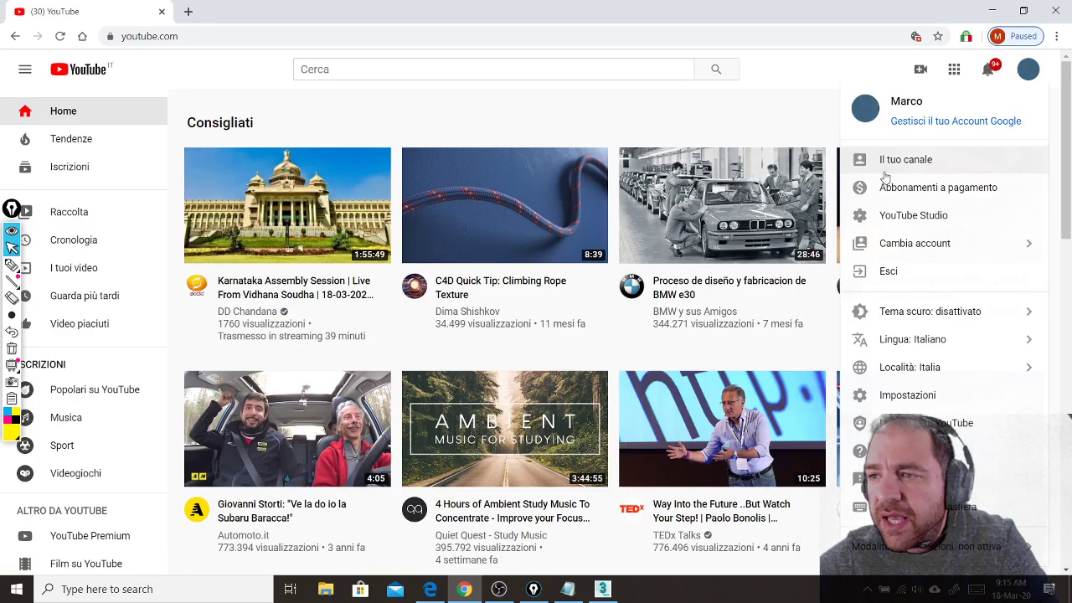
left_click(884, 168)
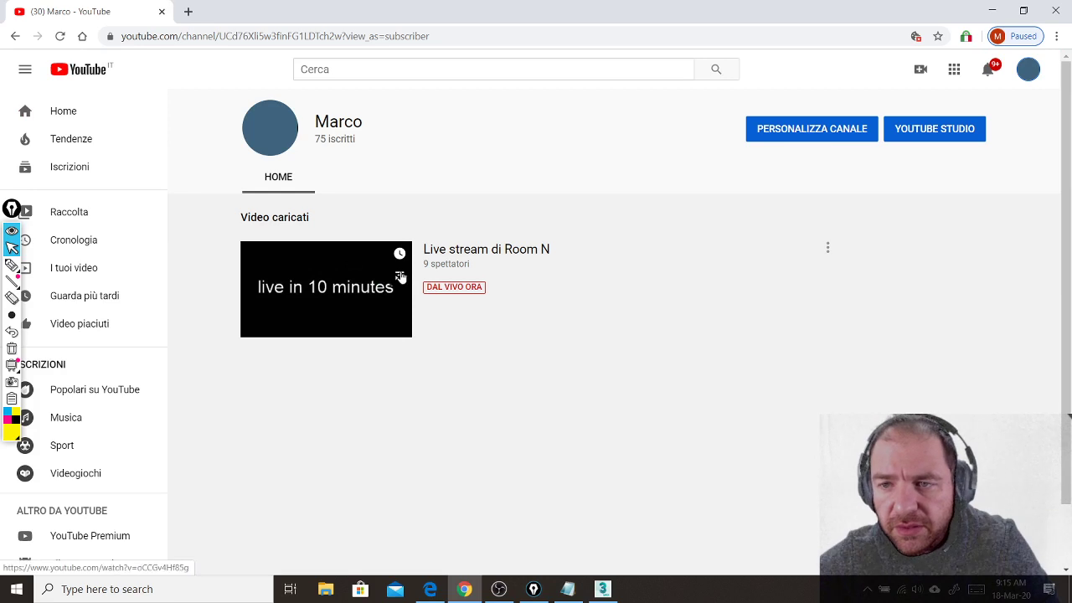
left_click(400, 277)
left_click(357, 278)
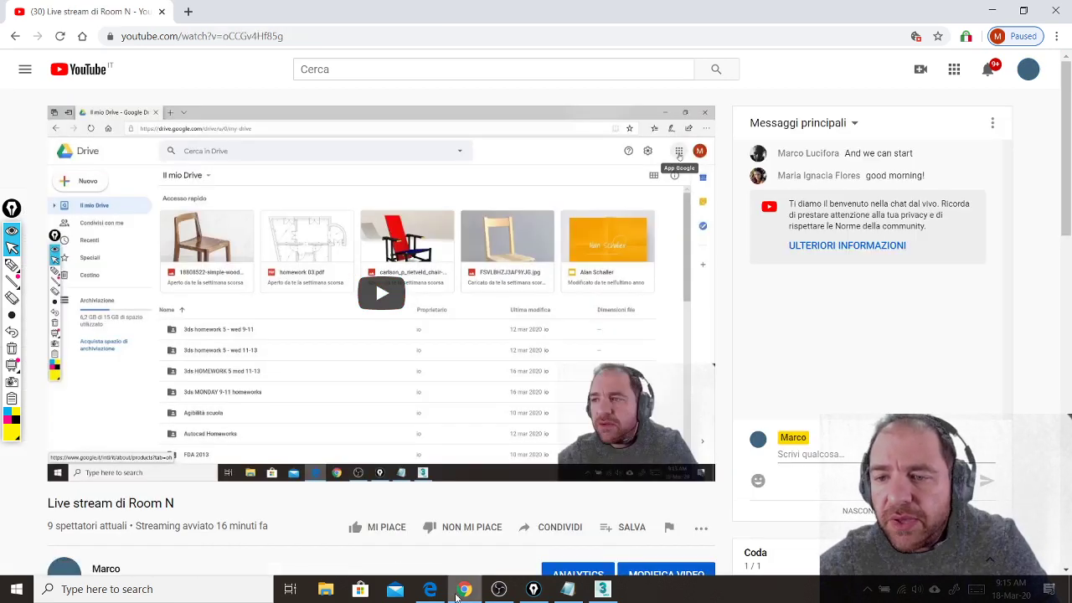
- Switch back to Google Drive in Edge, dismiss the processing notification and try to start a new folder
left_click(430, 589)
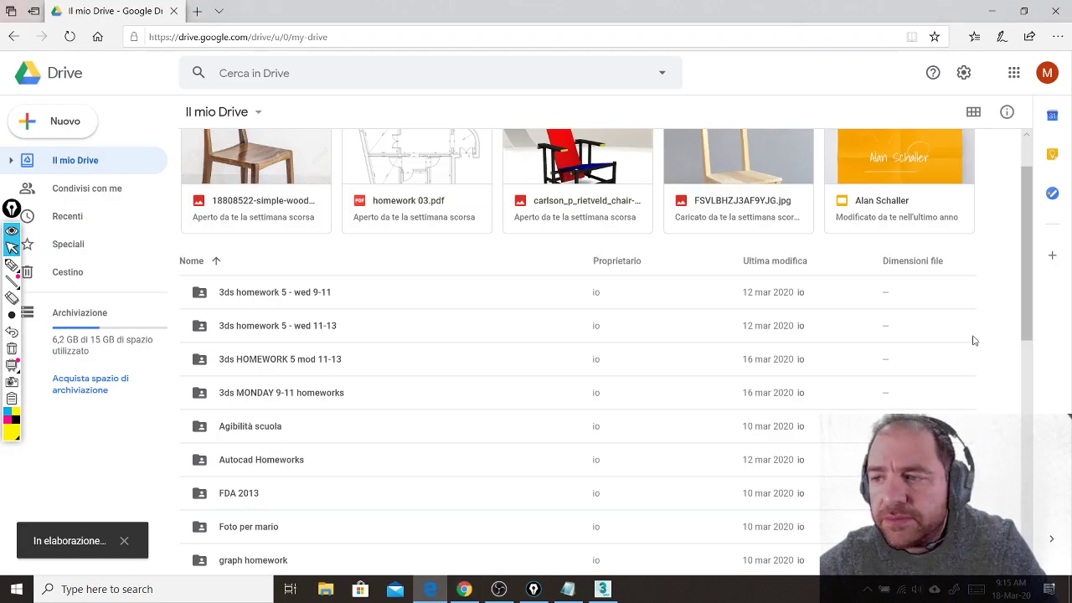
mouse_move(1025, 303)
left_mouse_down()
mouse_move(1036, 484)
mouse_move(1027, 289)
left_mouse_up()
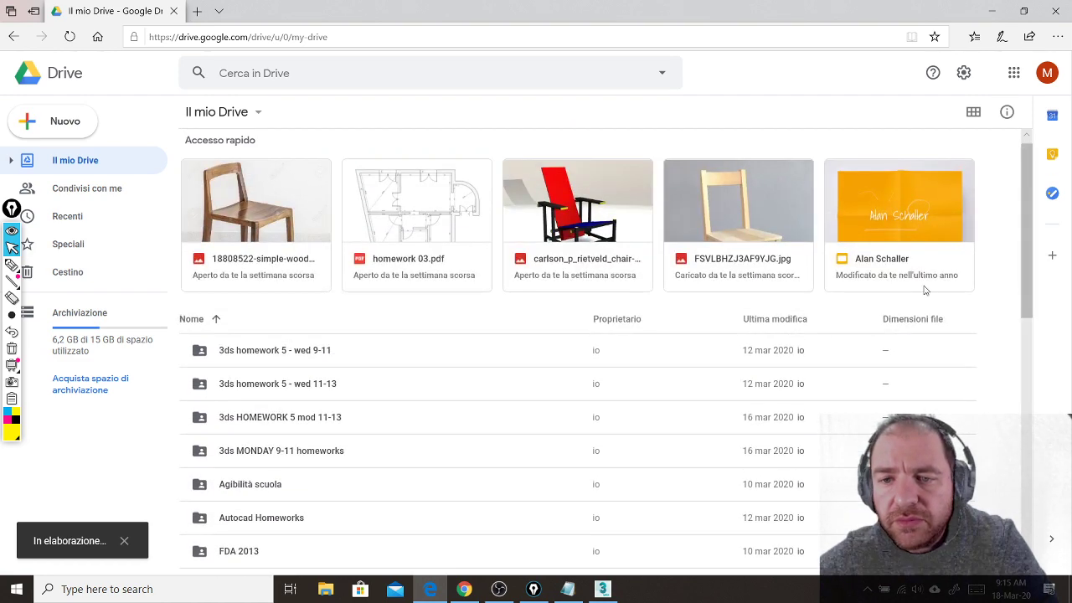
left_click(124, 543)
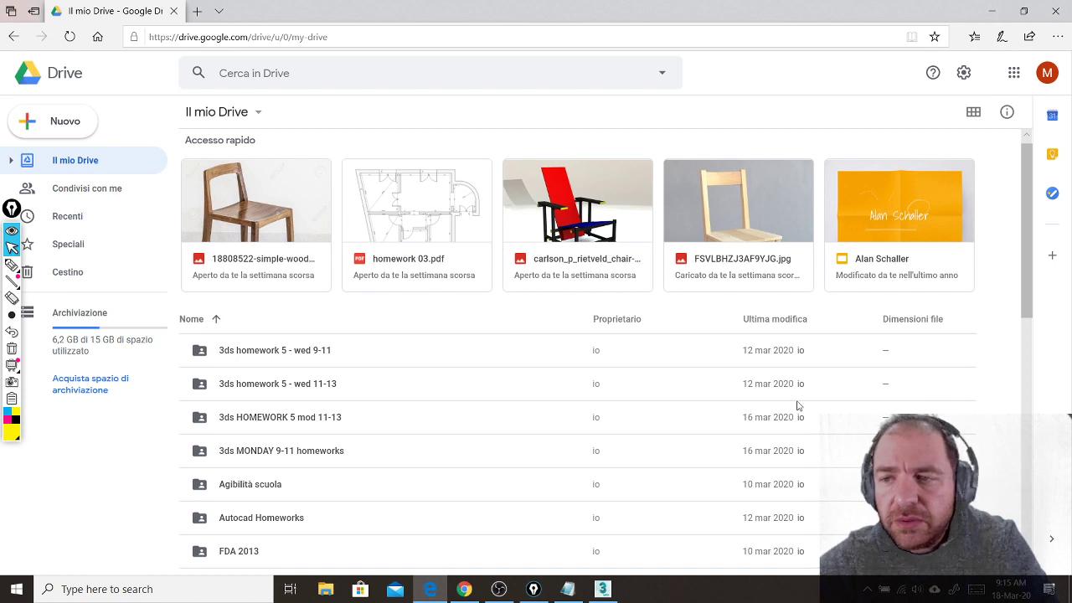
right_click(531, 318)
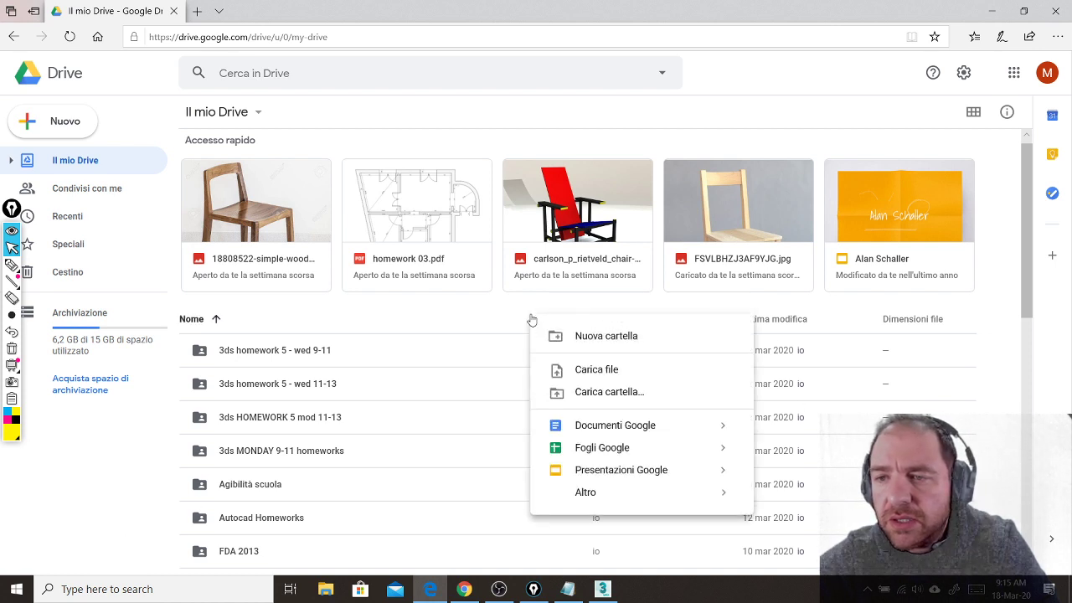
left_click(714, 345)
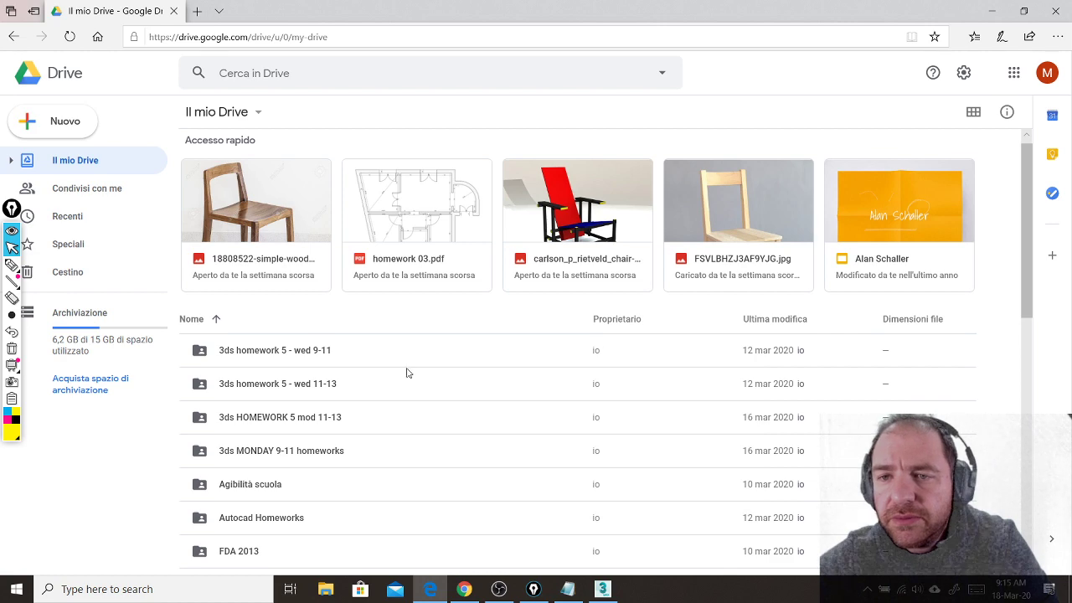
- Reload the My Drive page, agreeing to leave it, and check the folder list for the homework 6 folder
key("F5")
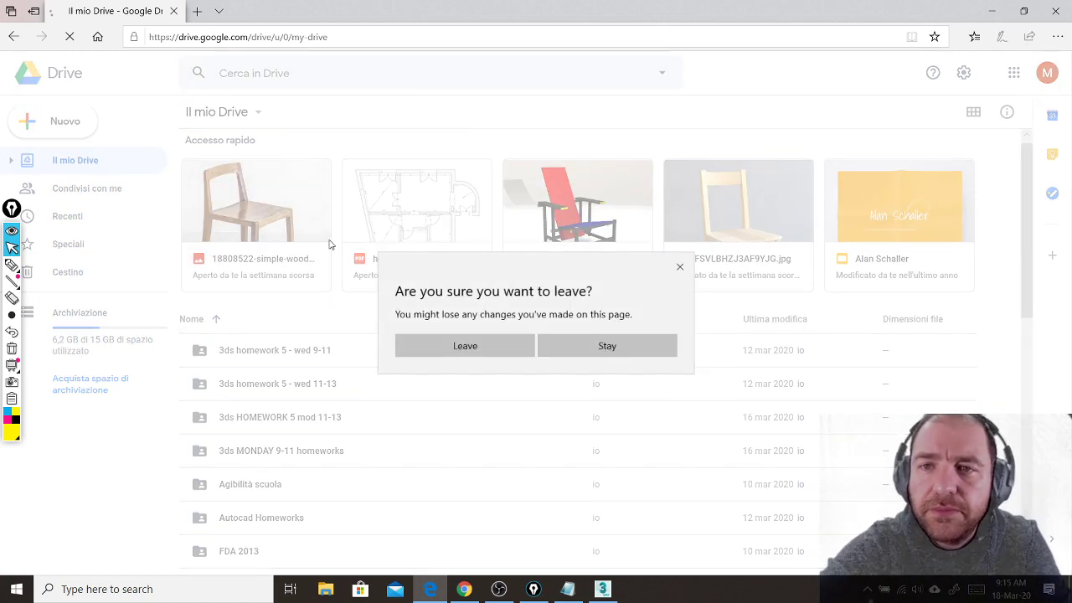
left_click(508, 352)
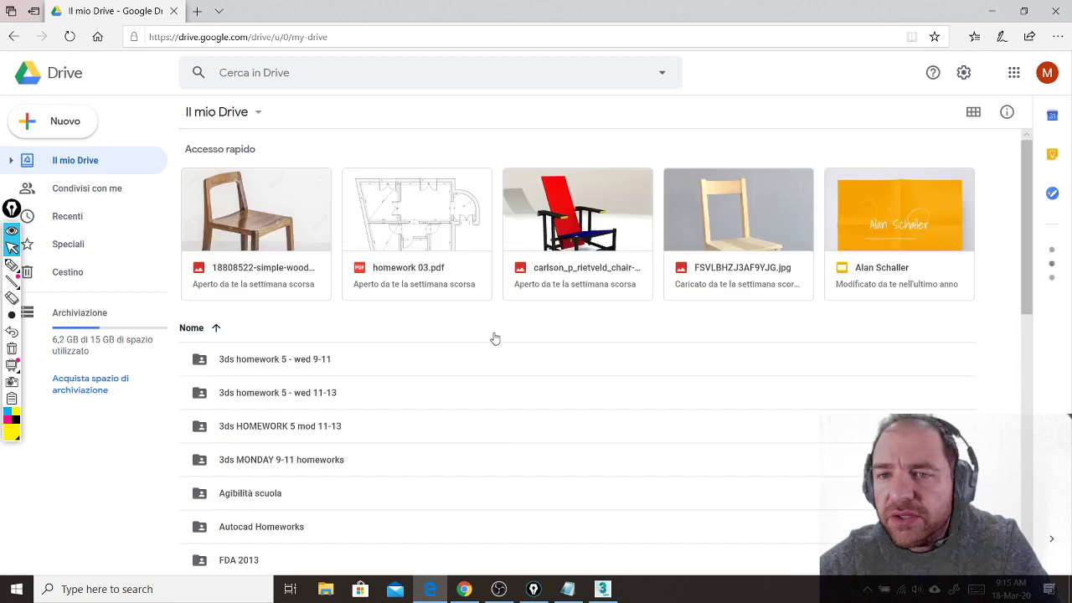
scroll(482, 356, "down", 4)
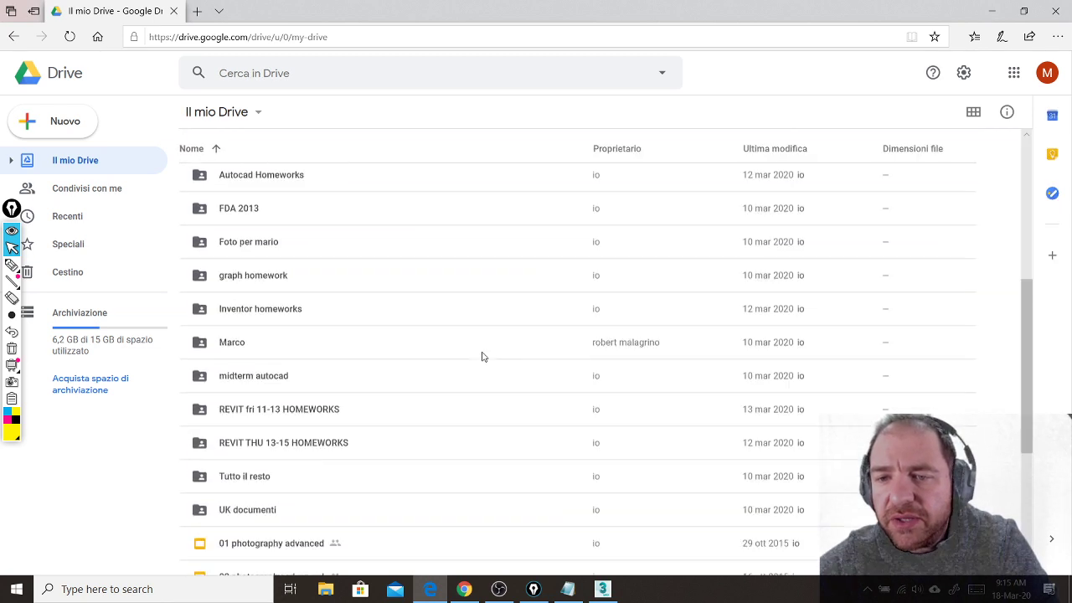
scroll(482, 357, "up", 2)
scroll(482, 356, "up", 2)
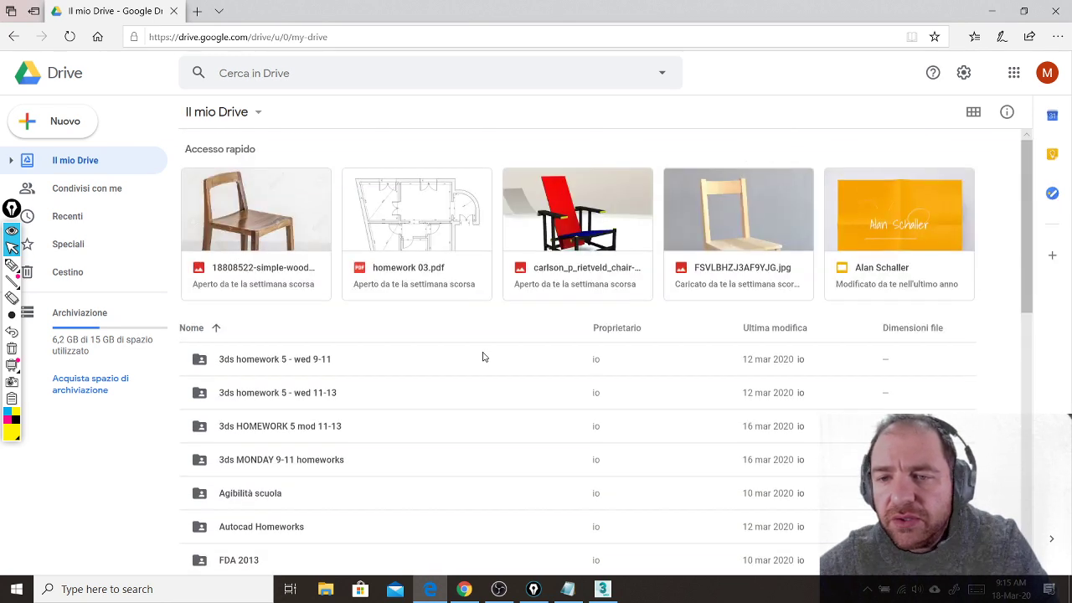
- Create a new folder named "3ds homework 6 - wed9-11" in My Drive
right_click(994, 347)
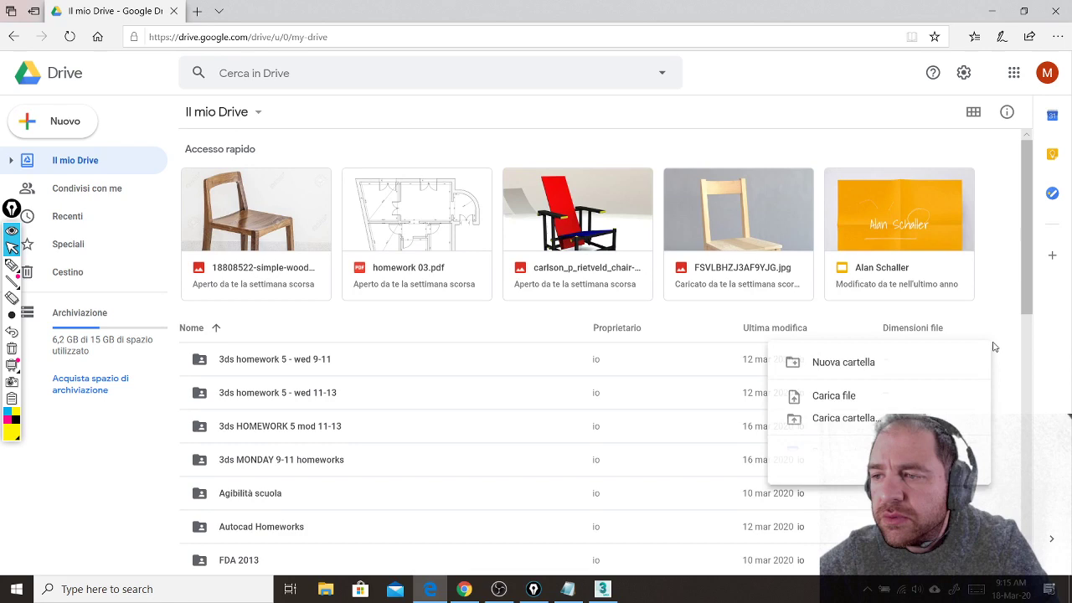
left_click(953, 373)
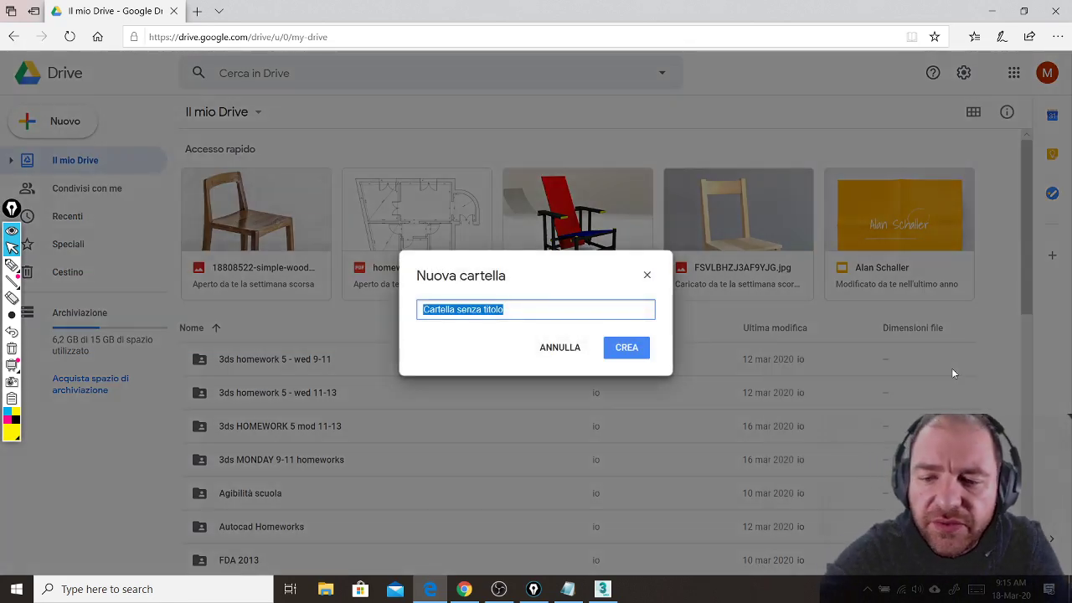
type("3ds ")
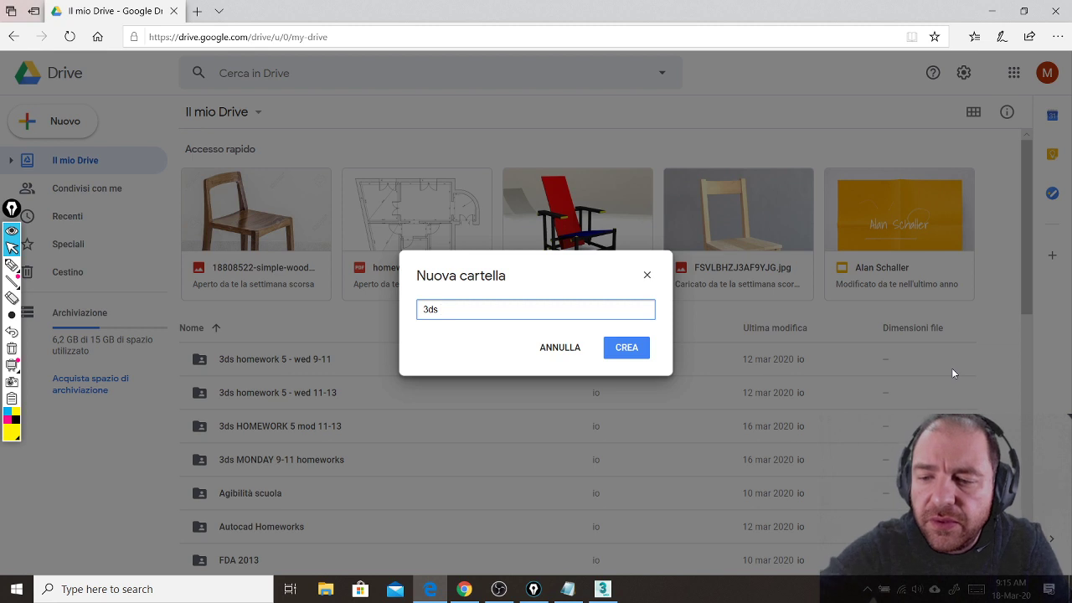
type("ho")
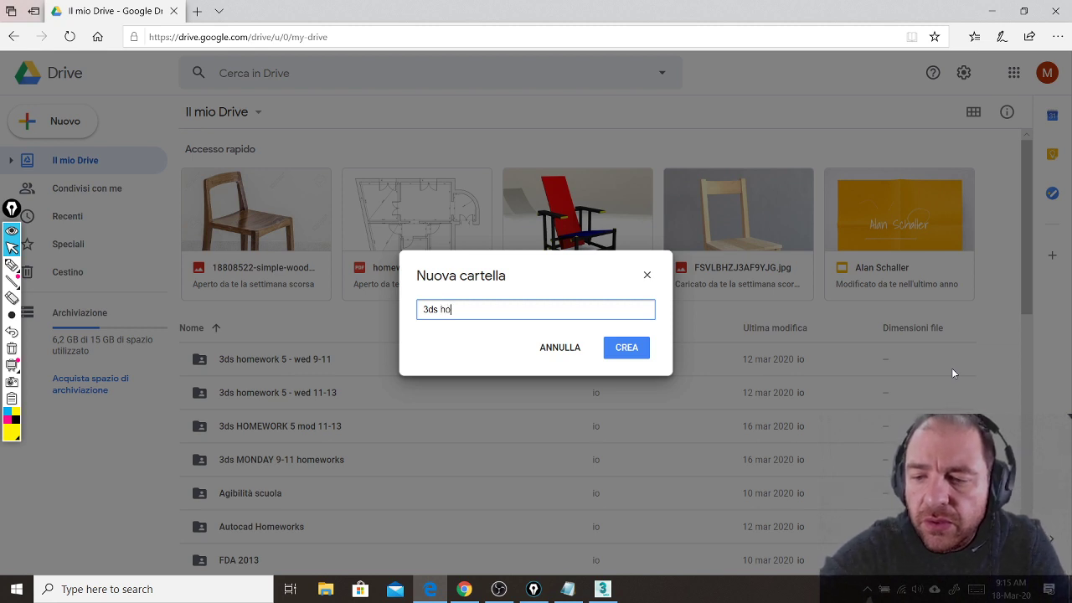
type("mewo")
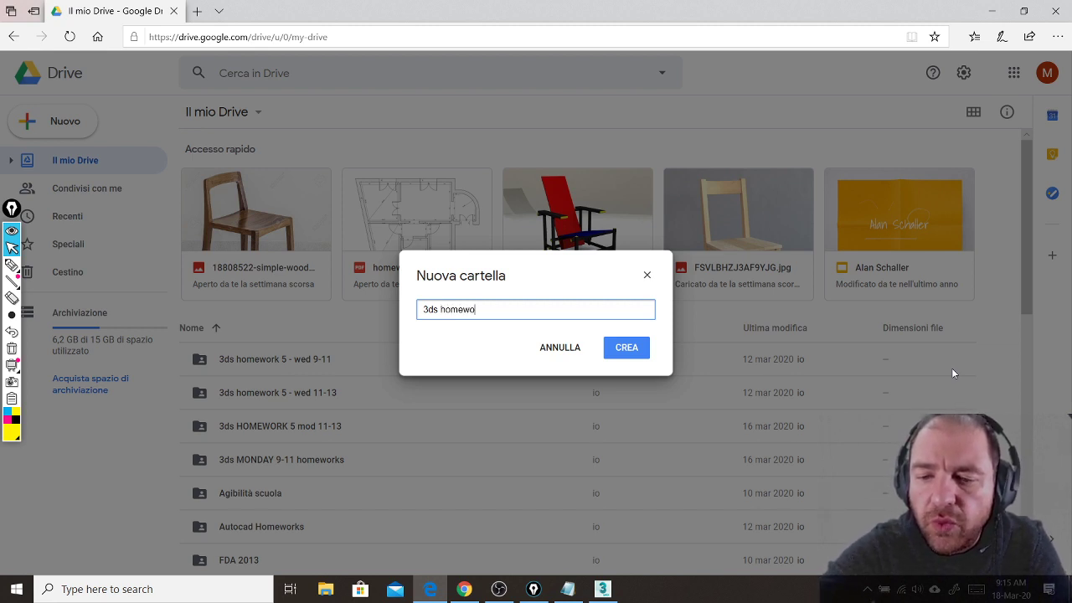
type("rk 6")
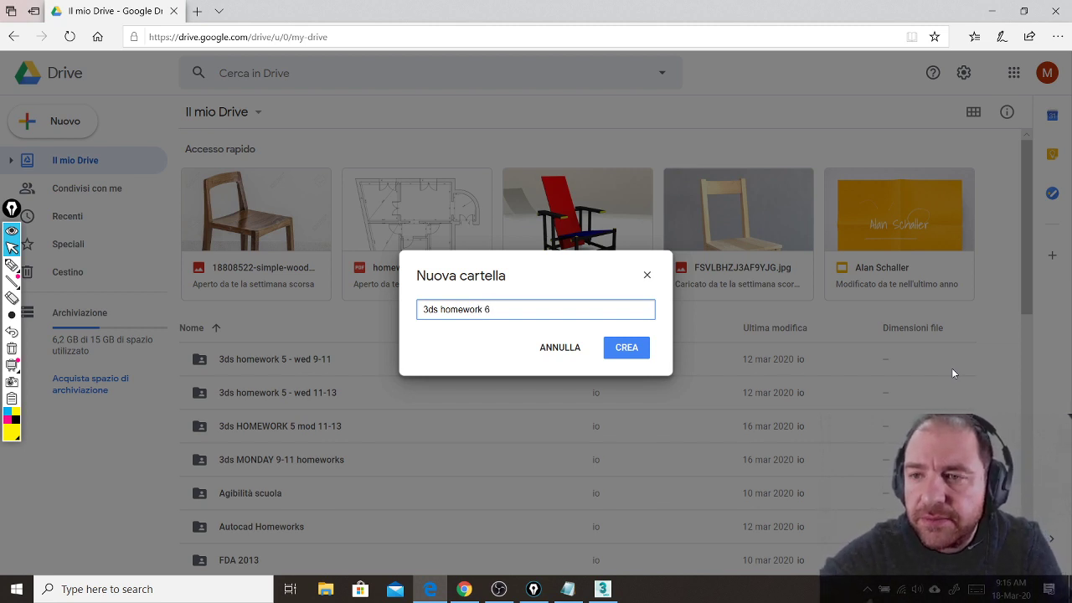
type(" -")
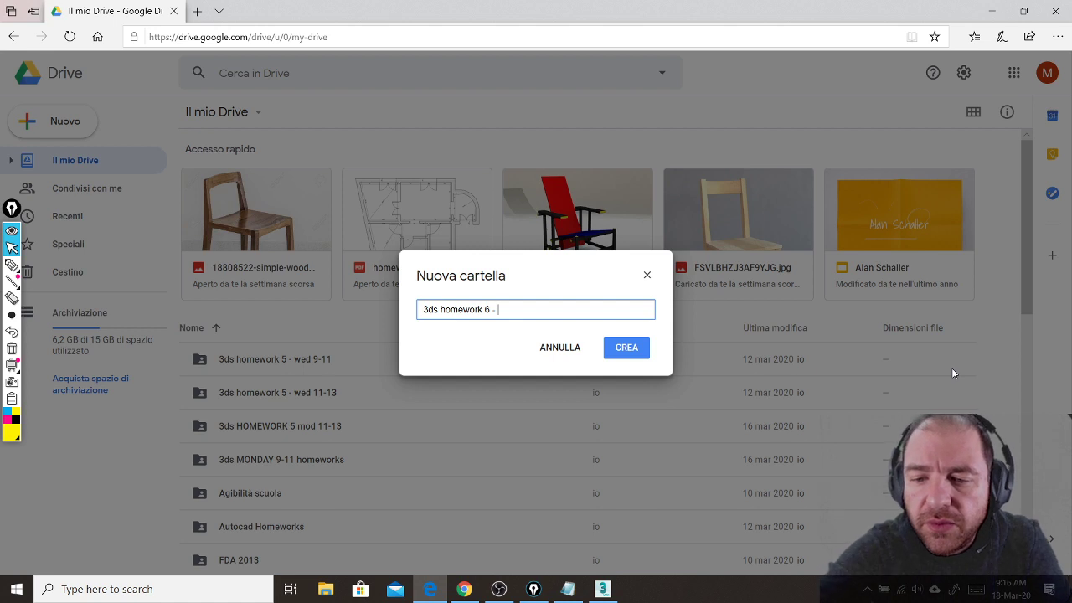
type("wed")
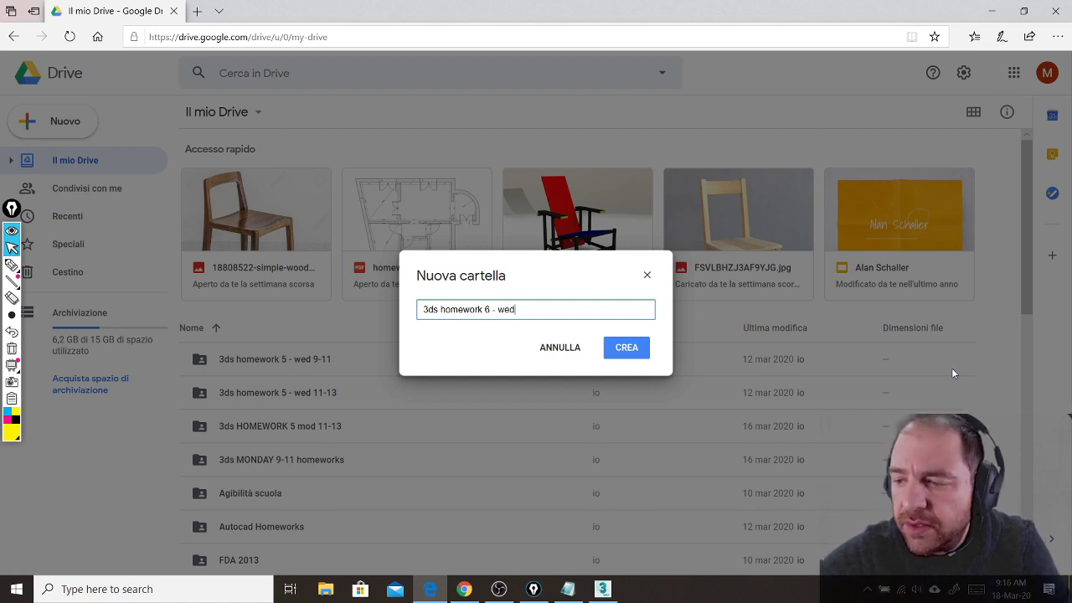
type("9-11")
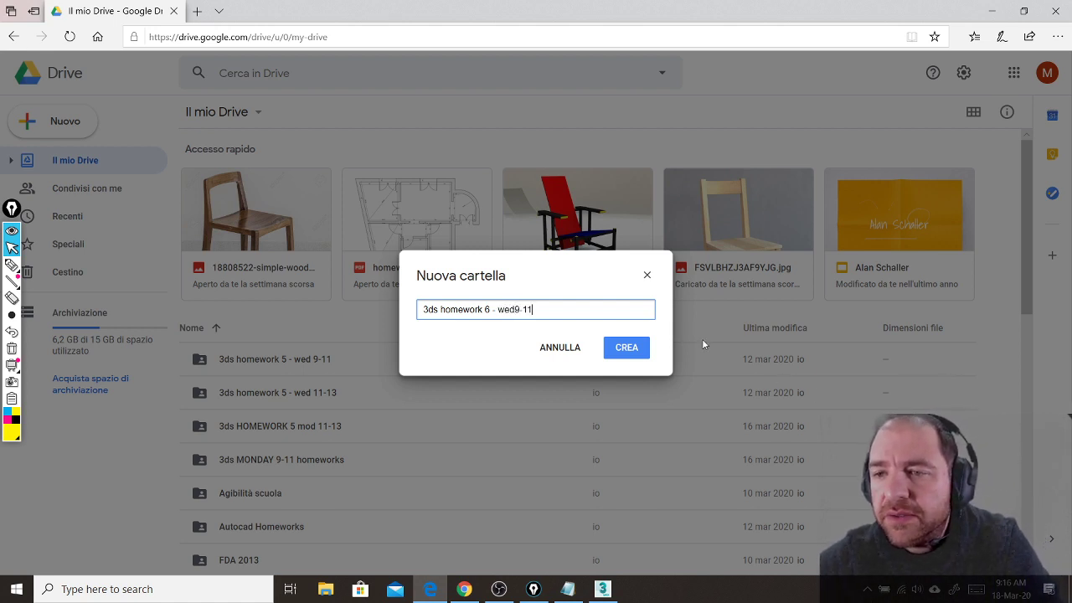
left_click(630, 351)
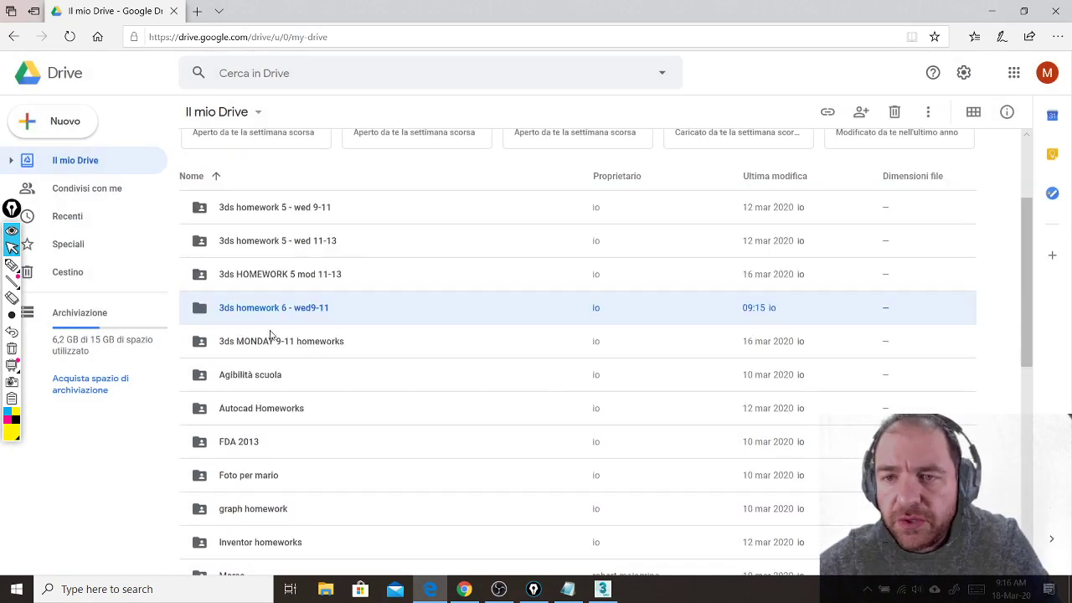
- Share the "3ds homework 6 - wed9-11" folder publicly on the web, letting anyone organize, add and edit without signing in
right_click(201, 307)
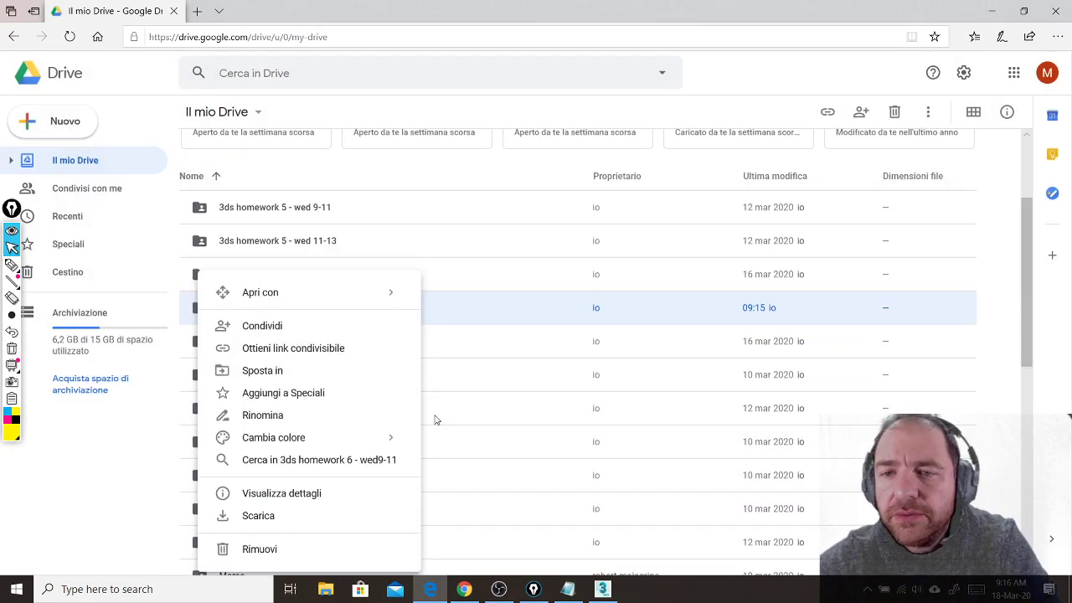
left_click(346, 326)
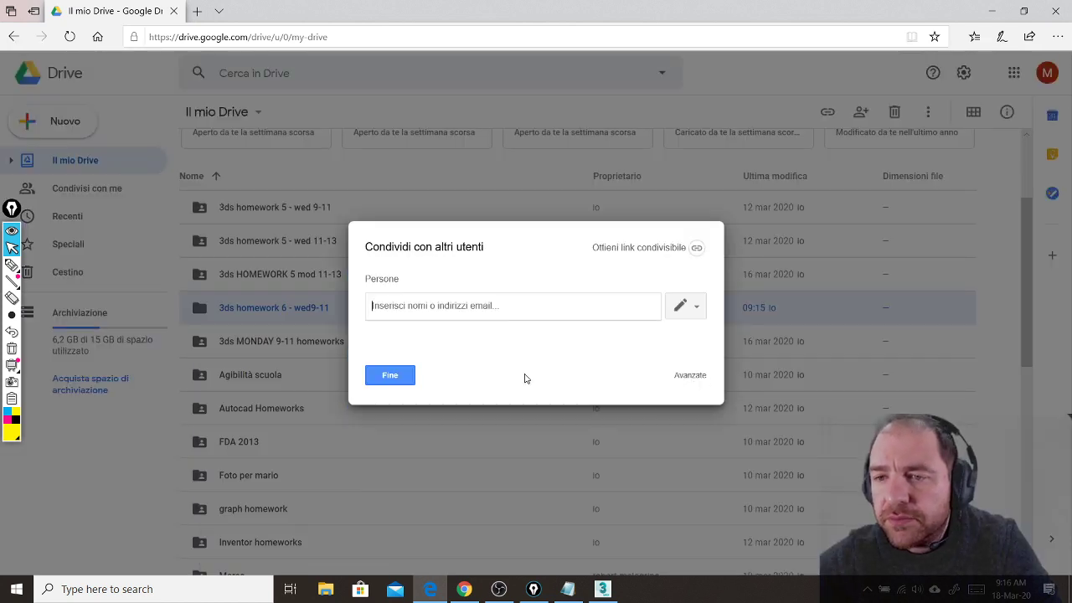
left_click(697, 377)
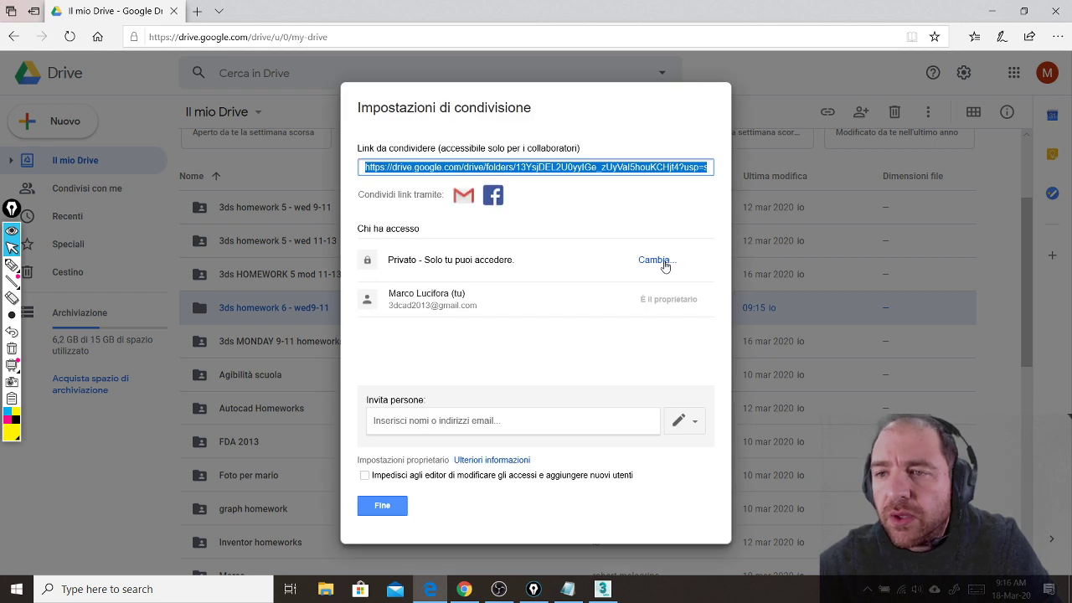
left_click(662, 262)
left_click(384, 243)
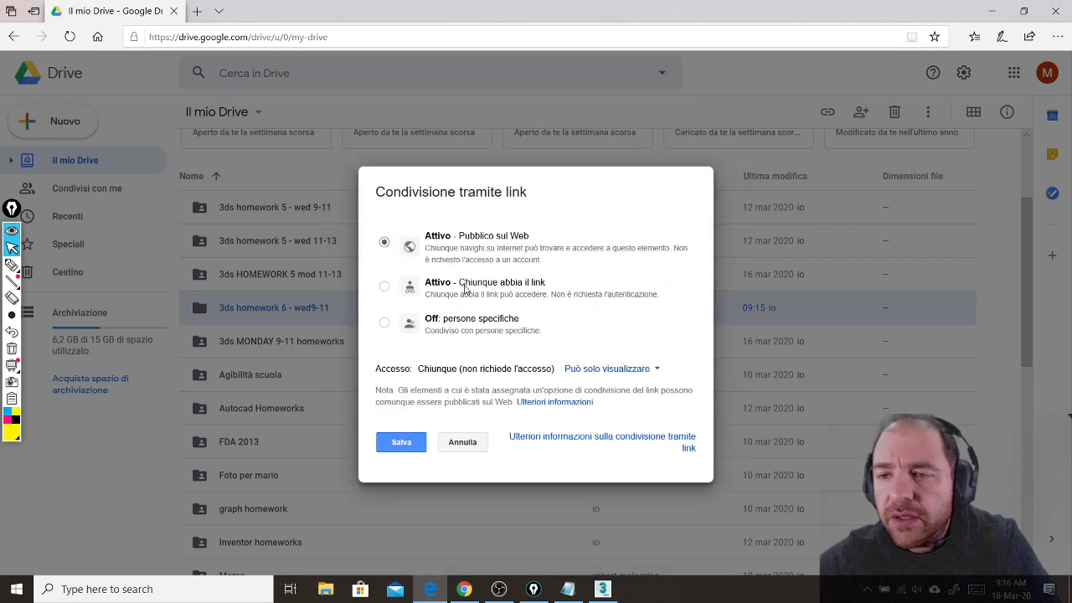
left_click(624, 368)
left_click(637, 394)
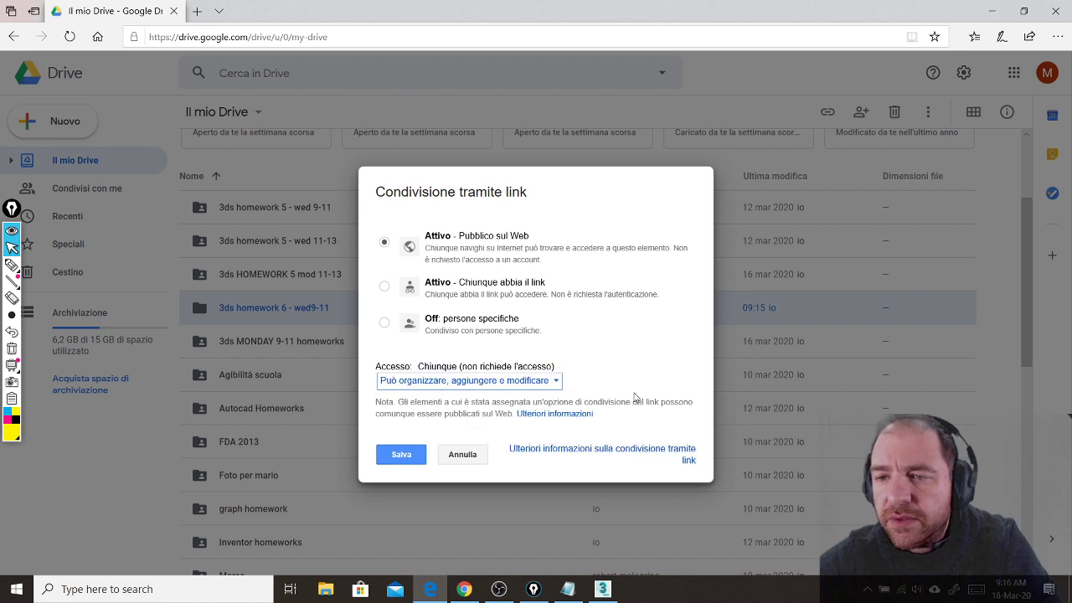
left_click(411, 454)
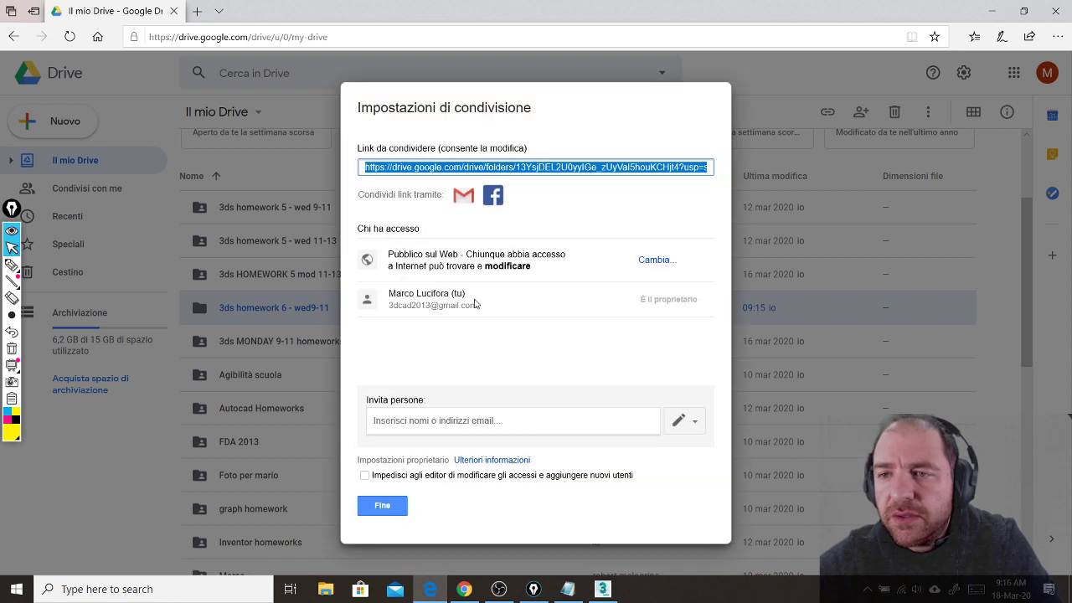
- Copy the folder's sharing link and post it in the live chat of the YouTube stream in Chrome
right_click(515, 174)
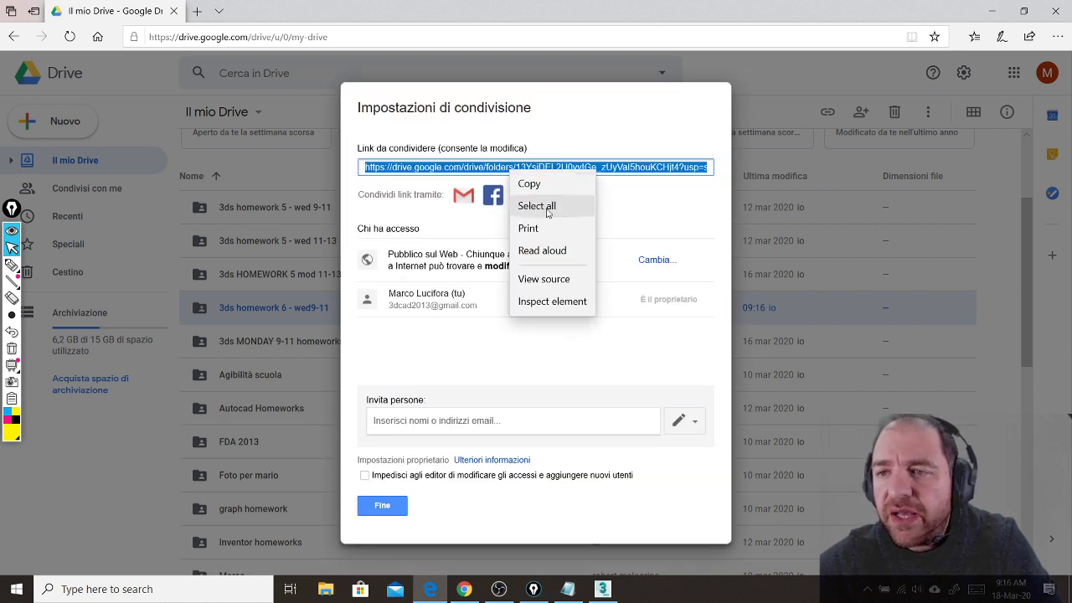
left_click(528, 180)
key("alt+Tab")
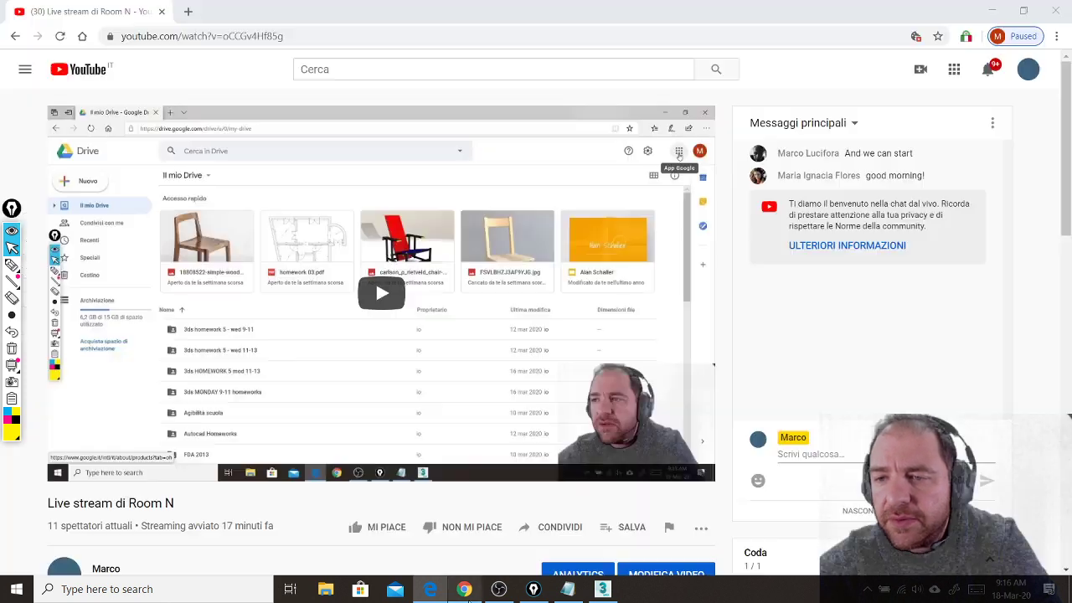
left_click(836, 455)
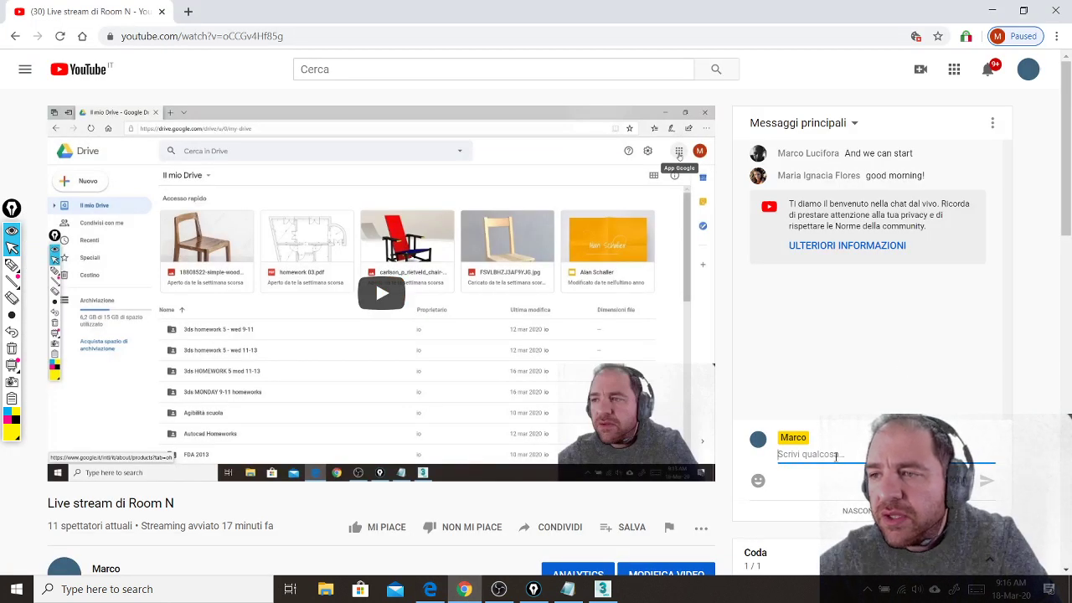
key("ctrl+v")
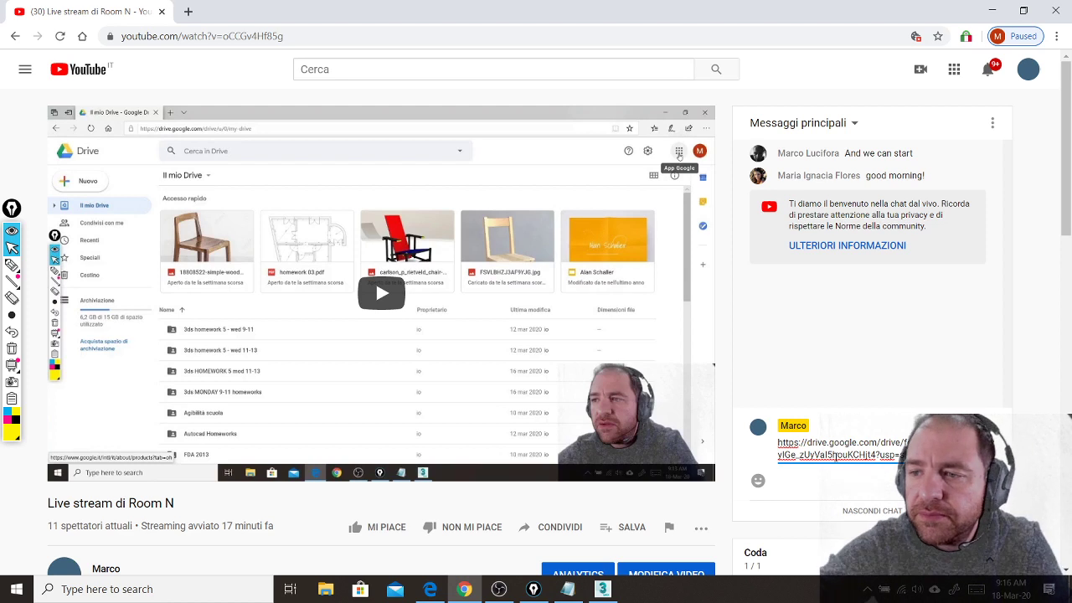
key("Return")
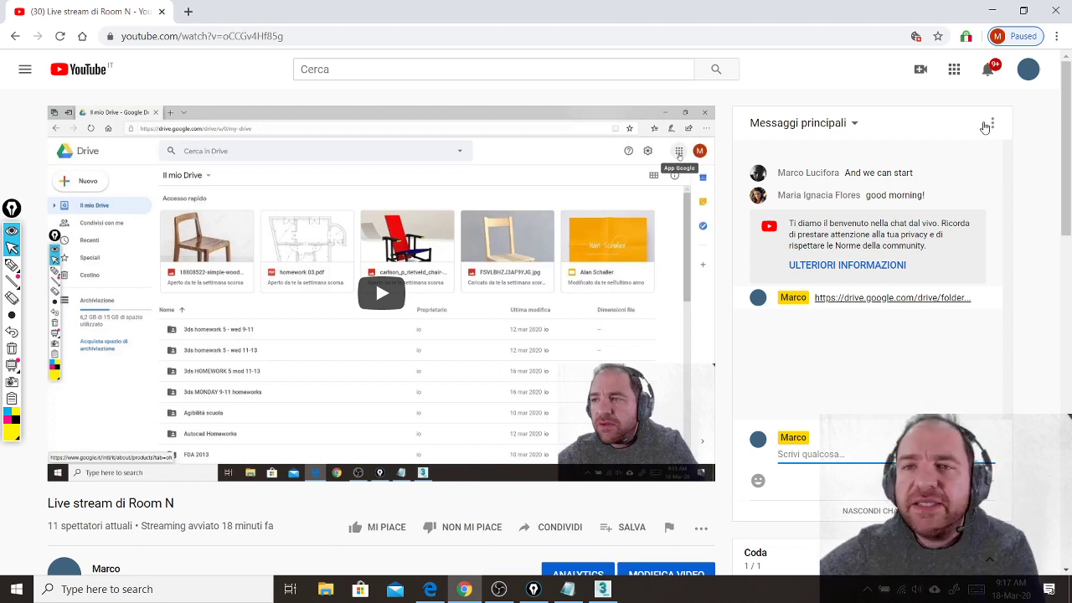
- Close the YouTube window and the folder's sharing settings, and switch to 3ds Max
left_click(1046, 7)
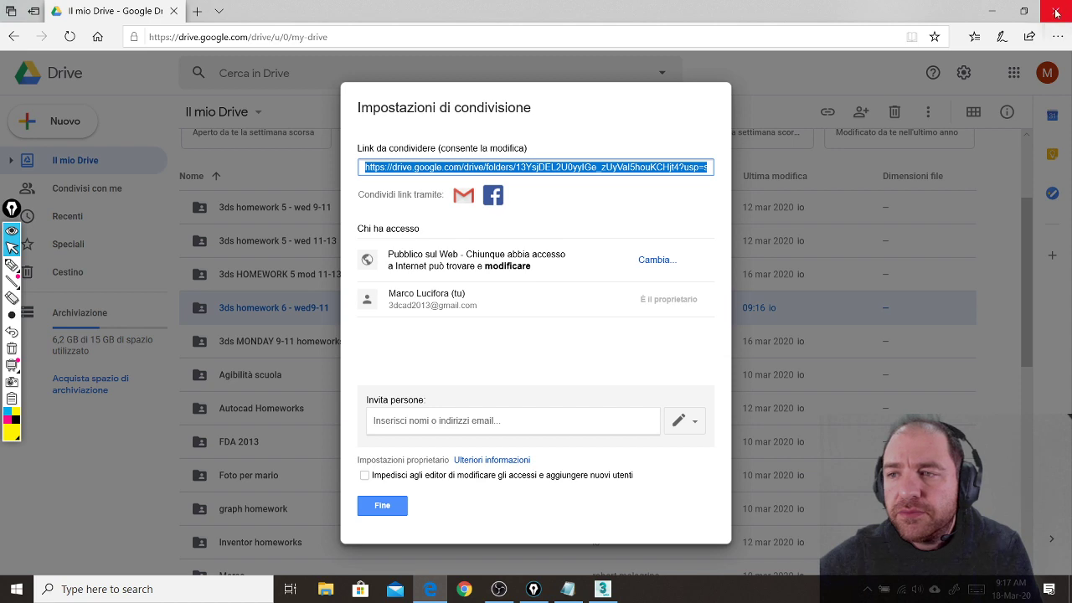
left_click(385, 507)
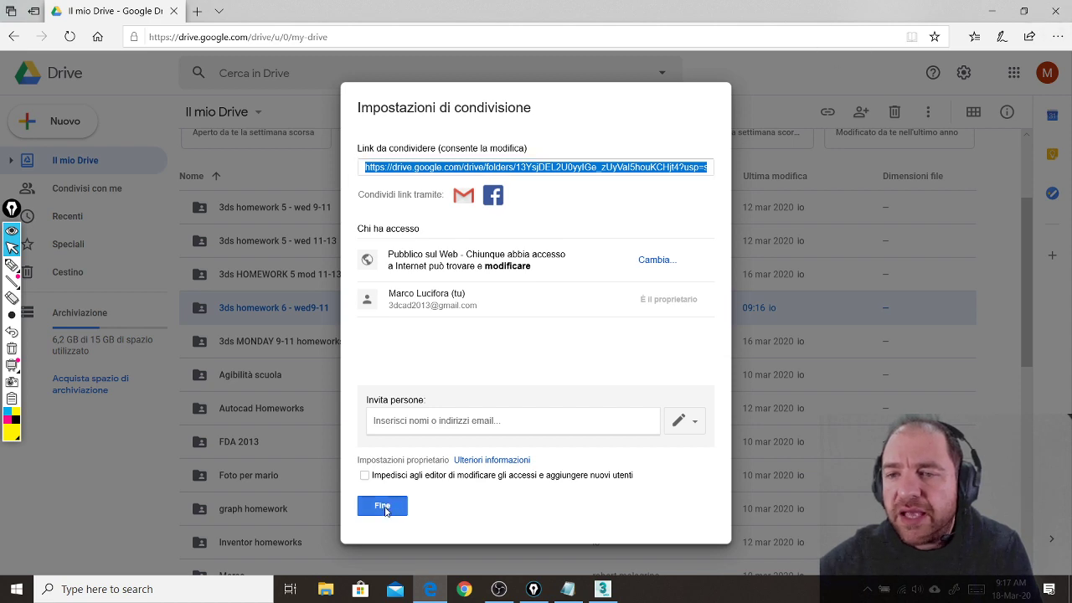
left_click(995, 13)
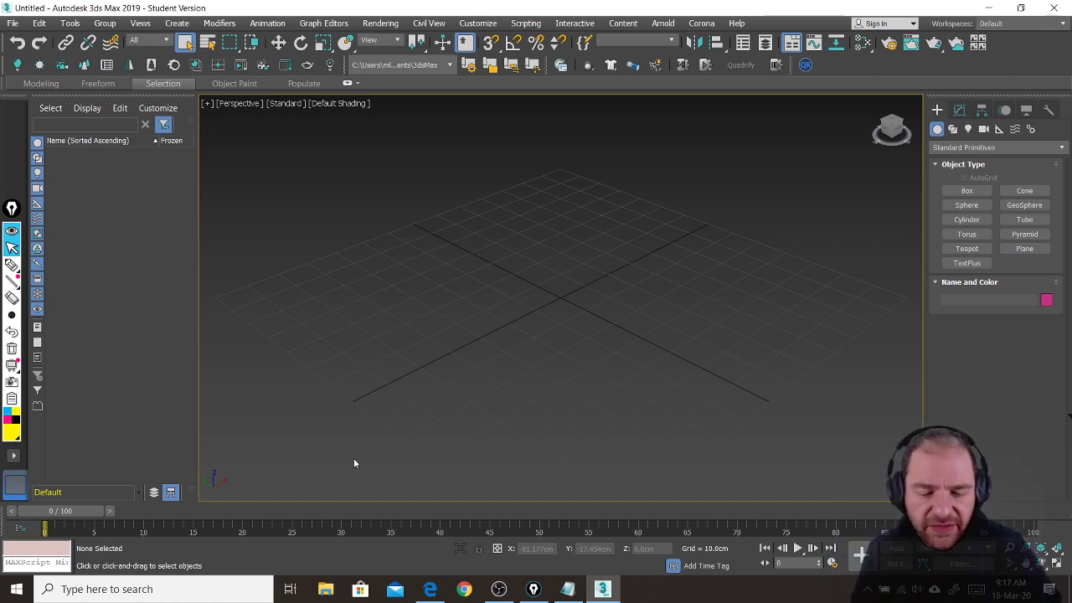
- Handwrite "Editable Poly" in yellow with the screen annotation pen across the upper part of the Perspective viewport
key("ctrl+shift+3")
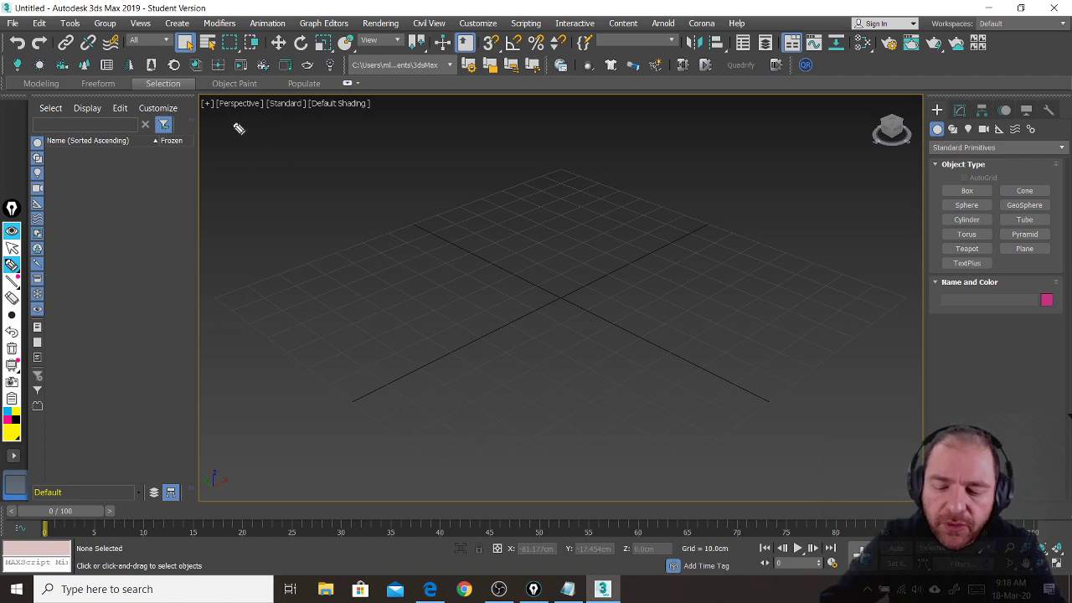
mouse_move(227, 118)
left_mouse_down()
mouse_move(255, 174)
mouse_move(257, 107)
left_mouse_up()
left_click_drag(289, 156, 290, 171)
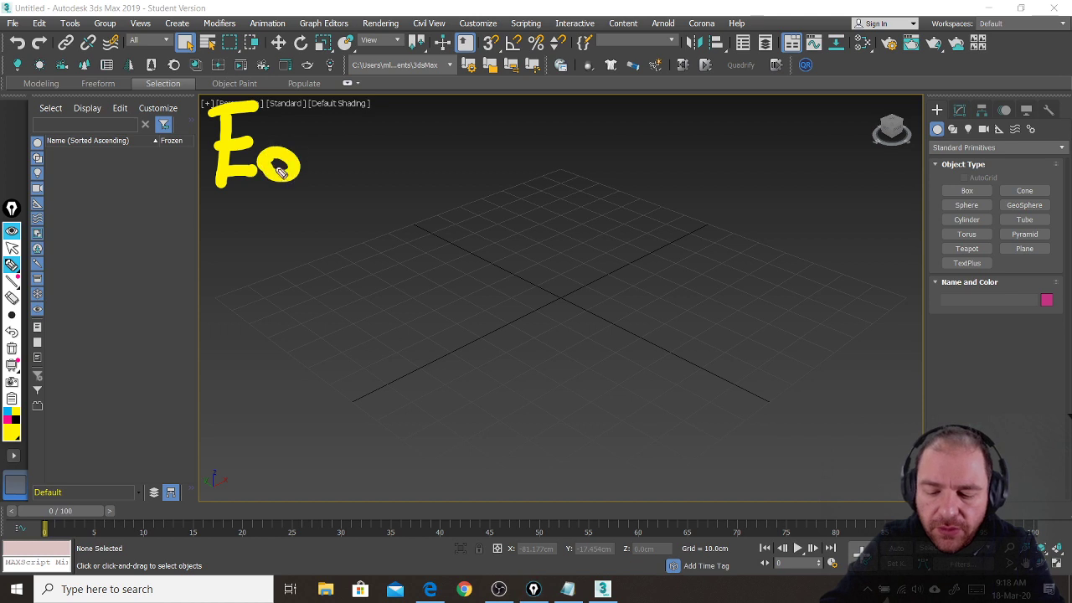
mouse_move(299, 124)
left_mouse_down()
mouse_move(299, 186)
mouse_move(323, 183)
left_mouse_up()
left_click(321, 137)
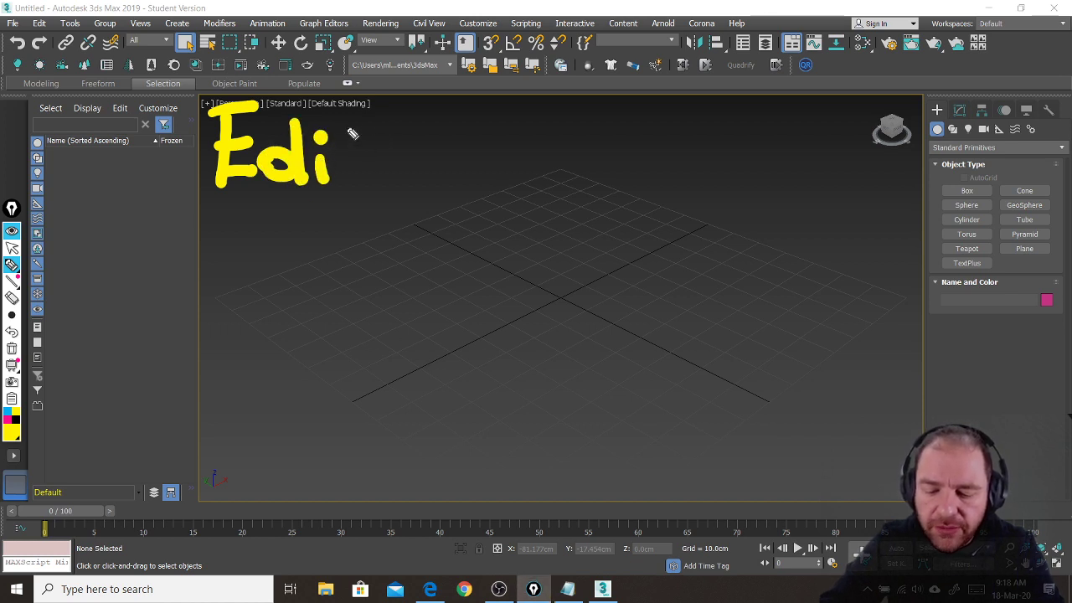
left_click_drag(360, 105, 354, 178)
mouse_move(337, 127)
left_mouse_down()
mouse_move(374, 124)
mouse_move(404, 184)
left_mouse_up()
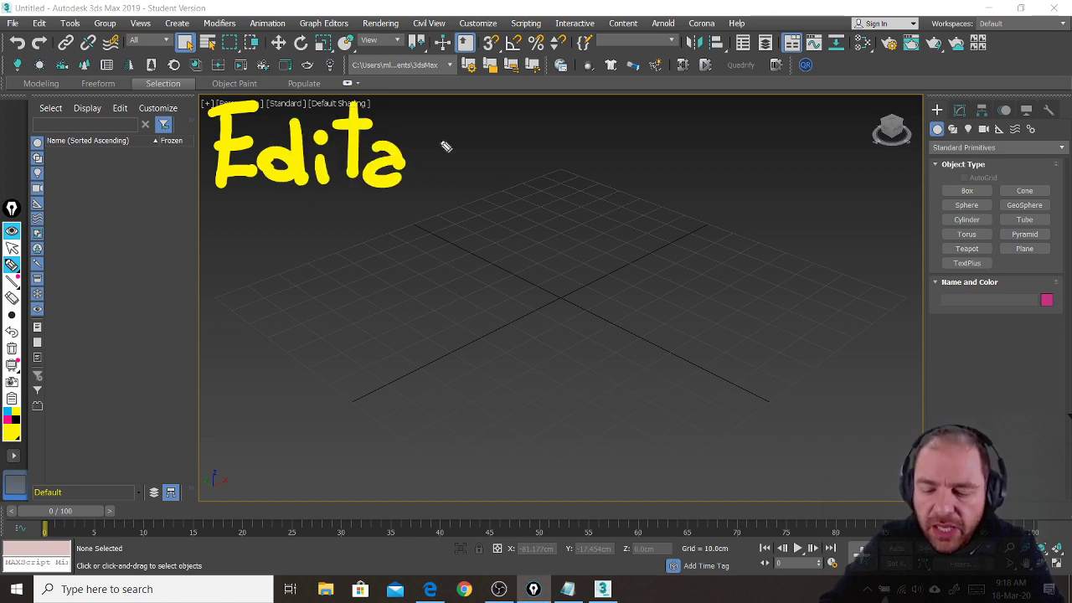
mouse_move(418, 106)
left_mouse_down()
mouse_move(438, 158)
mouse_move(423, 180)
left_mouse_up()
mouse_move(470, 111)
left_mouse_down()
mouse_move(479, 194)
mouse_move(526, 191)
left_mouse_up()
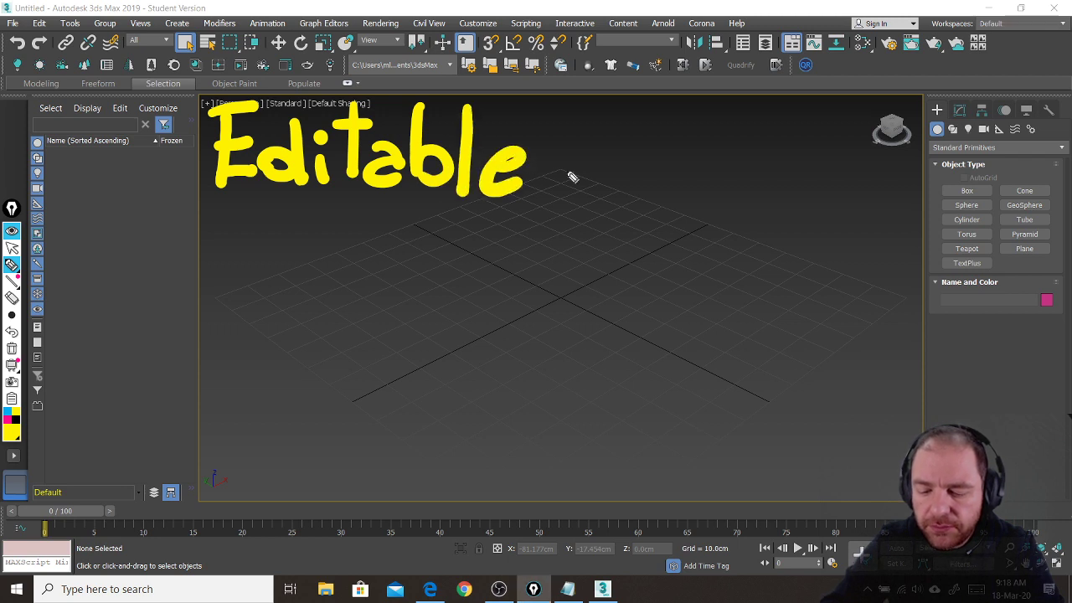
left_click_drag(599, 117, 603, 191)
mouse_move(592, 119)
left_mouse_down()
mouse_move(658, 173)
mouse_move(643, 180)
left_mouse_up()
left_click_drag(680, 107, 675, 180)
mouse_move(696, 149)
left_mouse_down()
mouse_move(730, 159)
mouse_move(685, 230)
left_mouse_up()
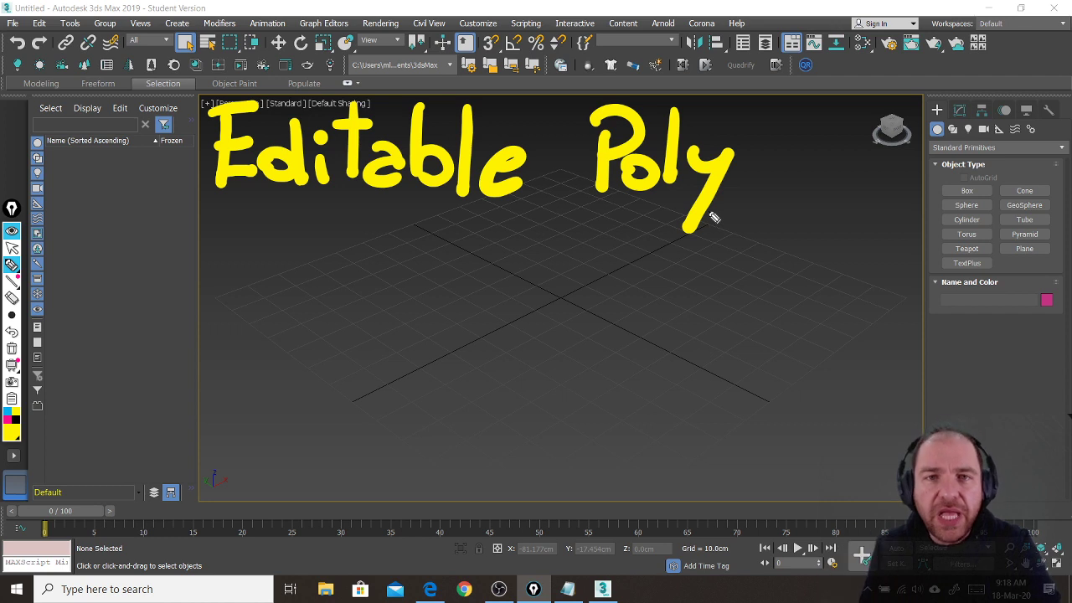
- Handwrite "Edit Poly" in magenta with the annotation pen below the yellow words, and return to the cursor mode
left_click(8, 422)
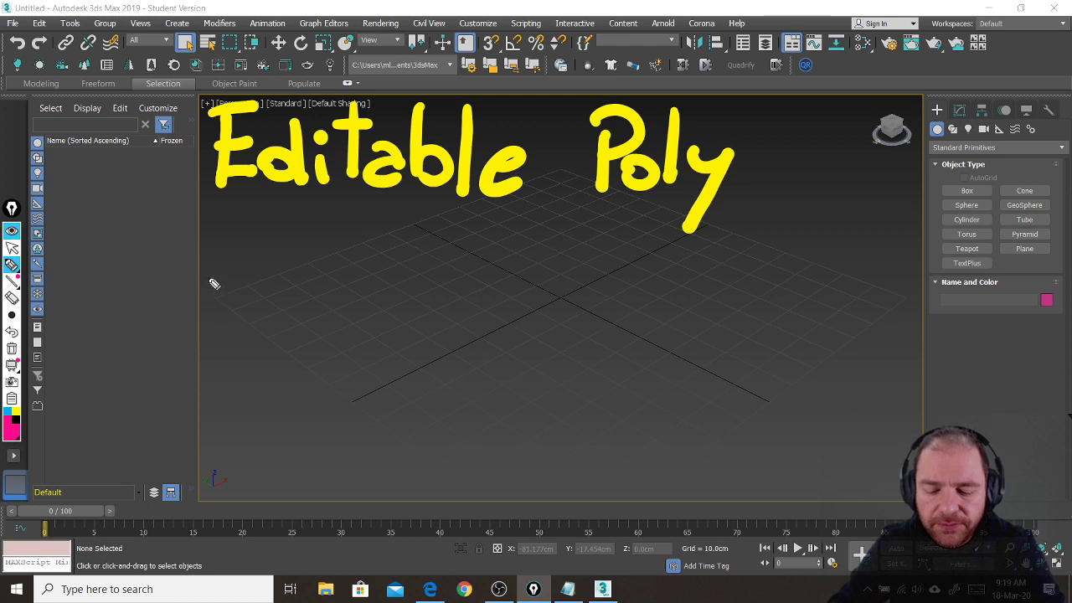
mouse_move(210, 262)
left_mouse_down()
mouse_move(227, 342)
mouse_move(251, 343)
left_mouse_up()
mouse_move(216, 298)
left_mouse_down()
mouse_move(246, 291)
mouse_move(255, 255)
left_mouse_up()
mouse_move(291, 315)
left_mouse_down()
mouse_move(266, 313)
mouse_move(335, 345)
left_mouse_up()
left_click_drag(330, 283, 332, 285)
left_click_drag(373, 248, 361, 331)
left_click_drag(347, 283, 400, 270)
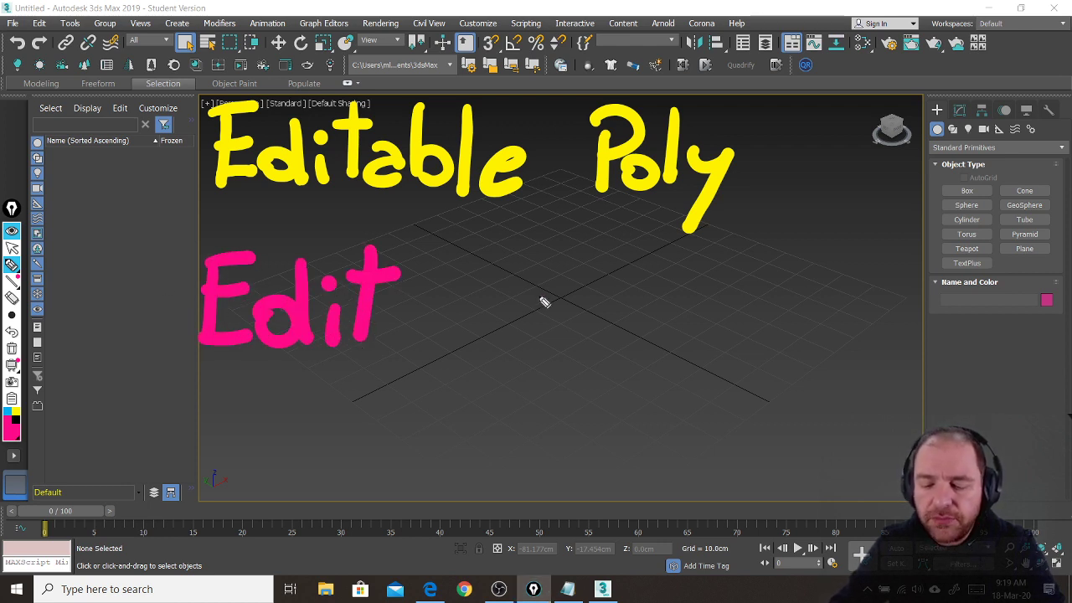
left_click_drag(474, 289, 477, 347)
mouse_move(469, 267)
left_mouse_down()
mouse_move(521, 287)
mouse_move(484, 297)
left_mouse_up()
mouse_move(527, 311)
left_mouse_down()
mouse_move(531, 330)
mouse_move(536, 311)
left_mouse_up()
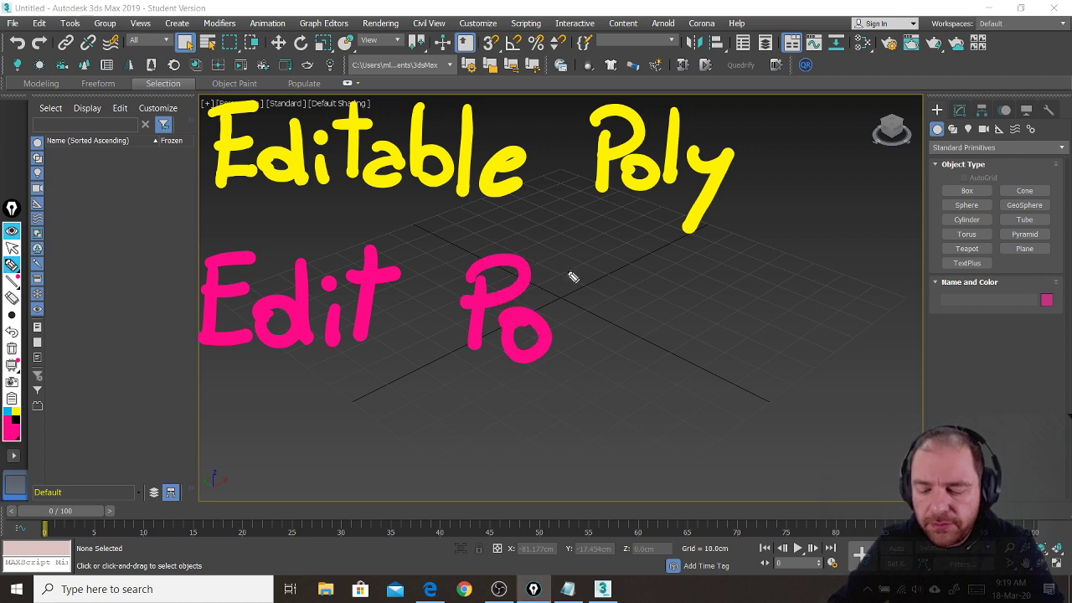
left_click_drag(573, 266, 570, 360)
left_click_drag(589, 310, 618, 345)
left_click_drag(639, 312, 586, 414)
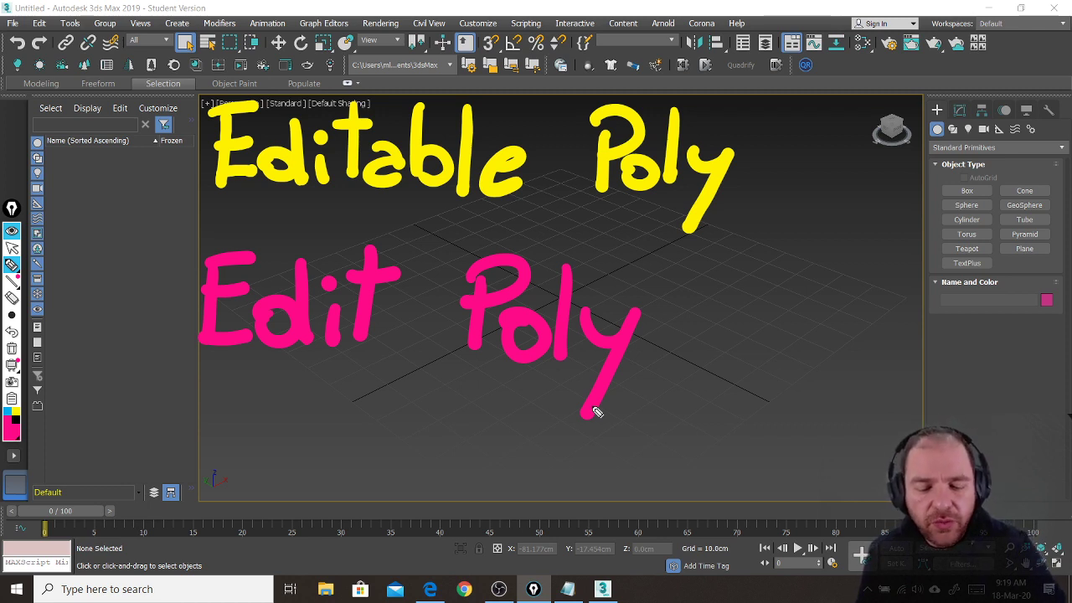
key("ctrl+shift+2")
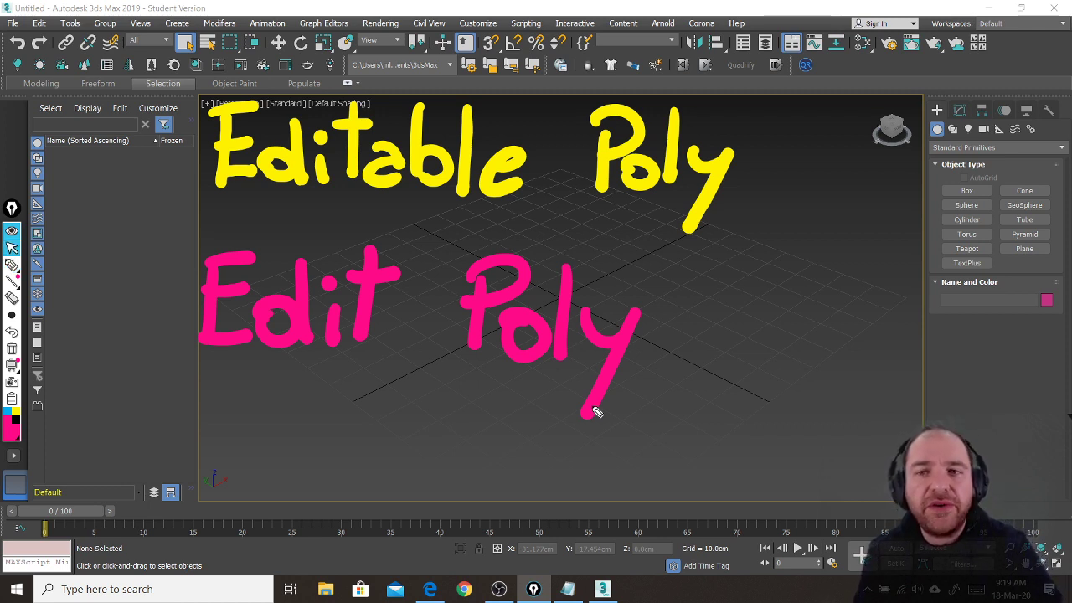
- Clear the handwritten annotations and create a box of about 28.2 × 31.3 × 24 cm starting from the grid centre in the Perspective viewport
key("ctrl+shift+c")
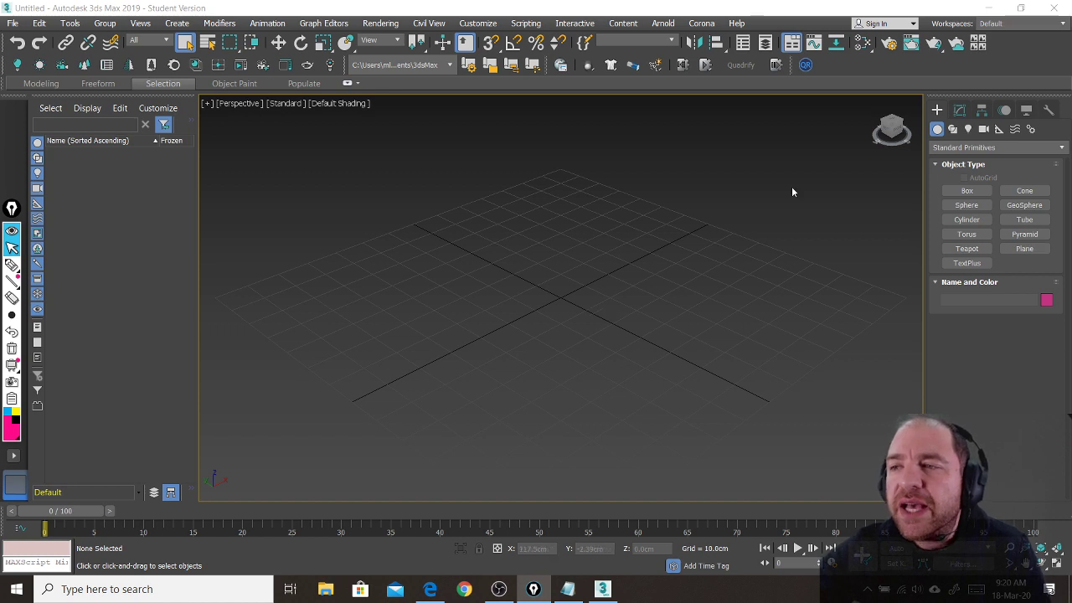
left_click(967, 191)
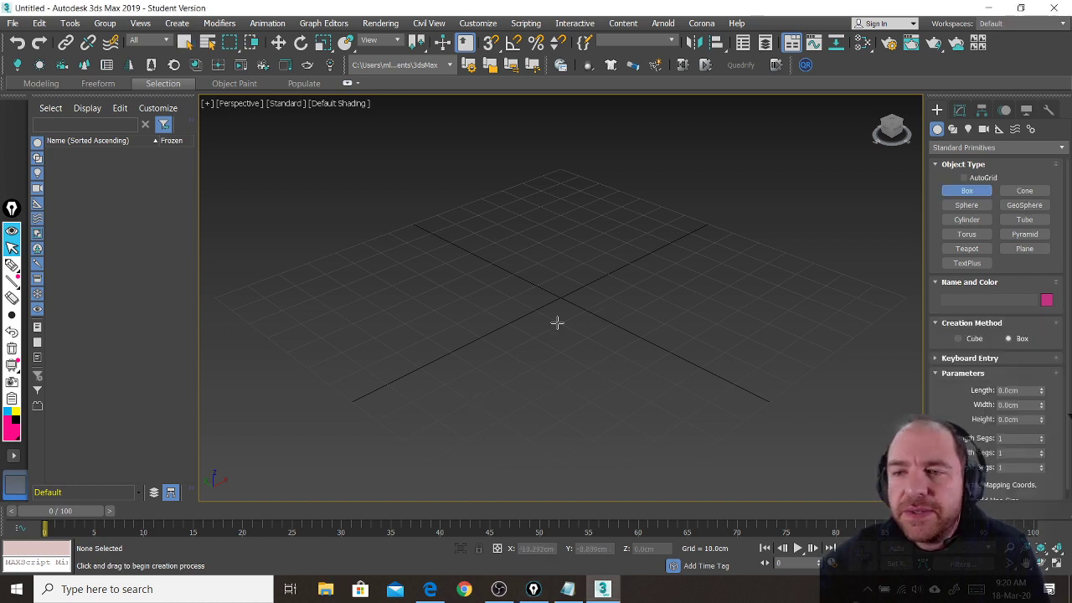
left_click_drag(562, 294, 555, 379)
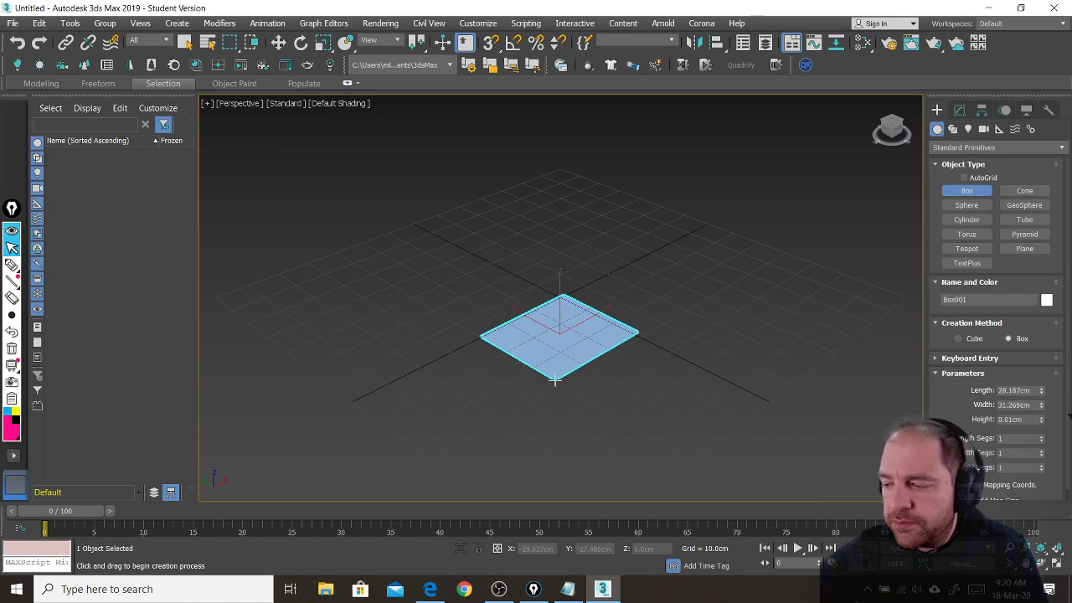
left_click(558, 335)
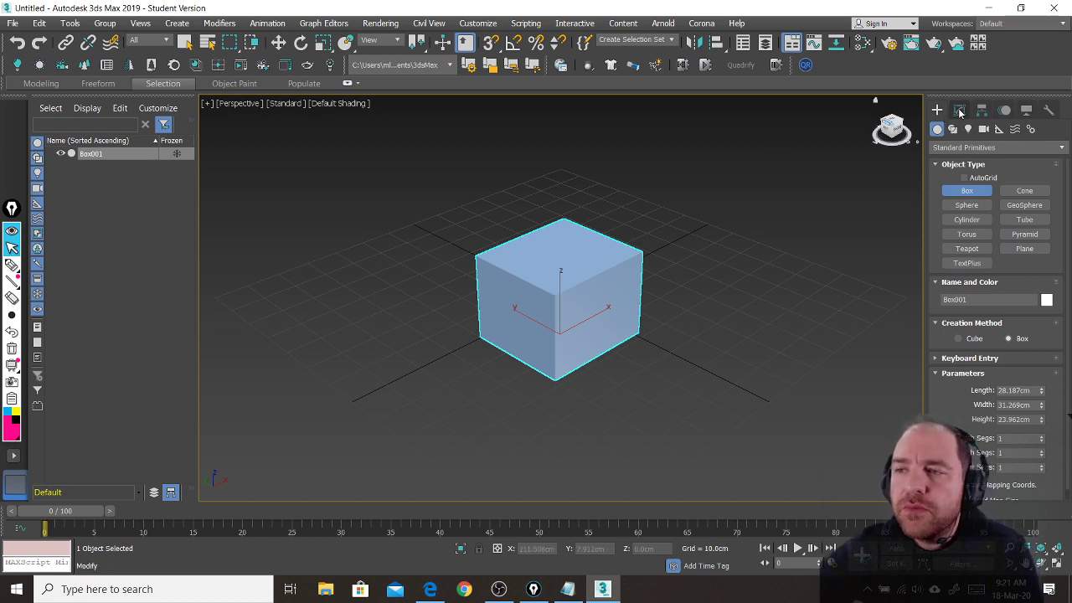
- Add an Edit Poly modifier to the box
left_click(959, 112)
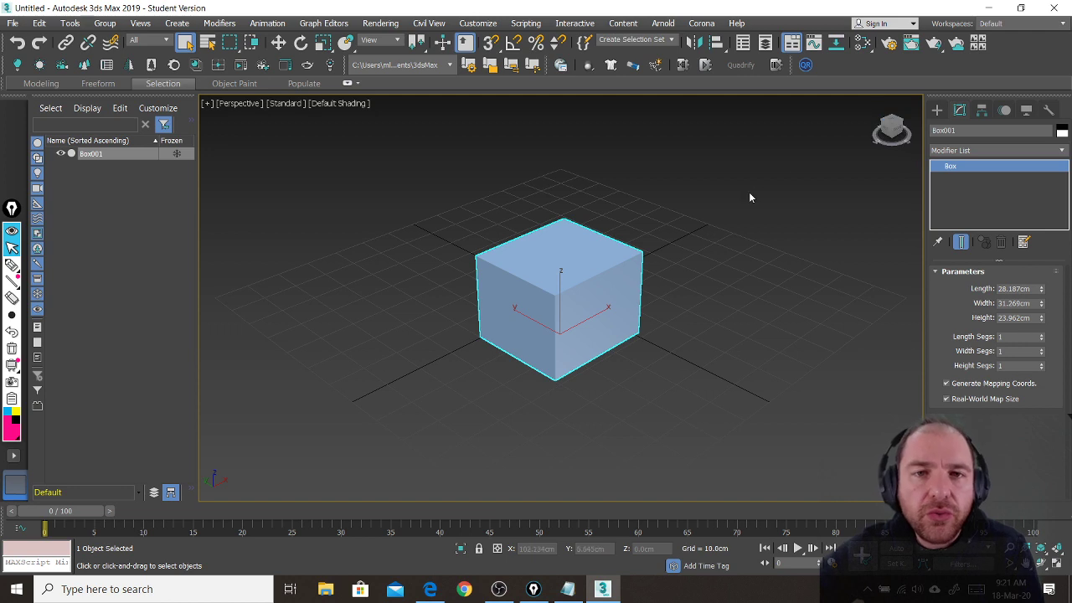
left_click(977, 151)
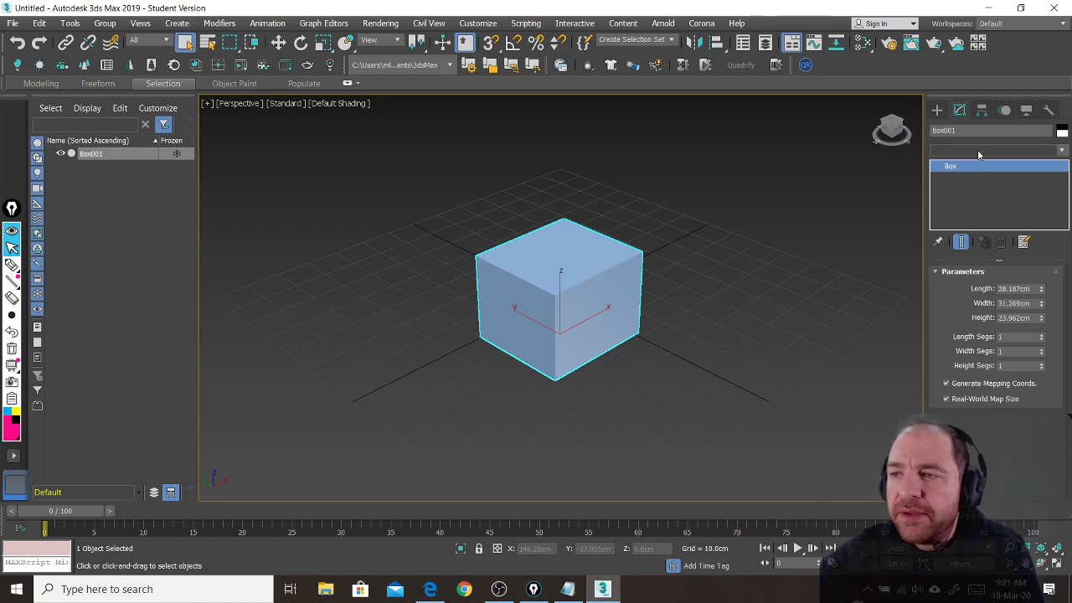
left_click(977, 149)
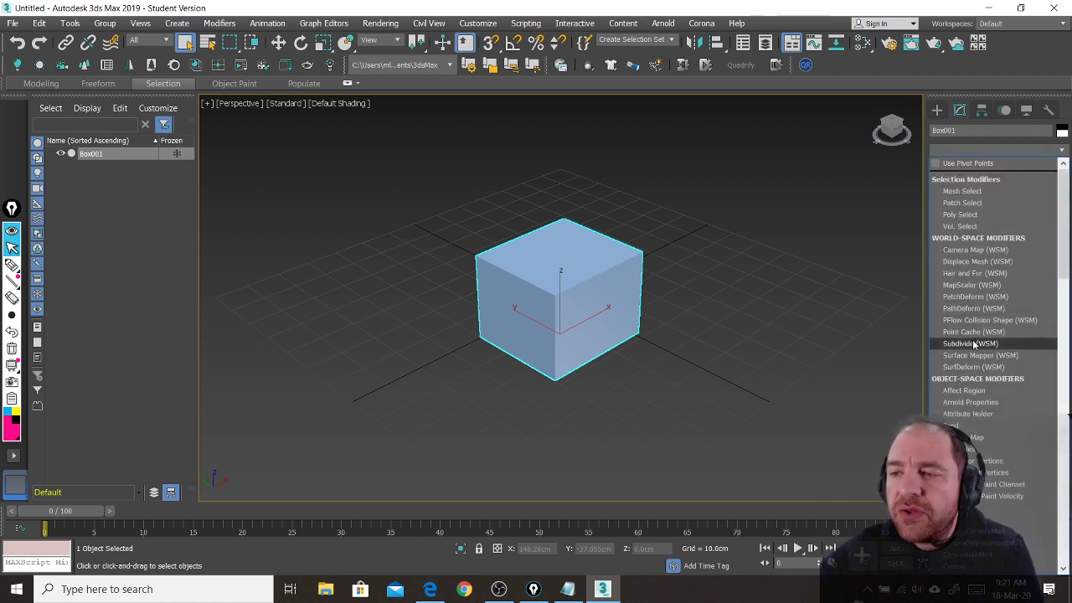
scroll(976, 300, "down", 5)
scroll(980, 302, "down", 3)
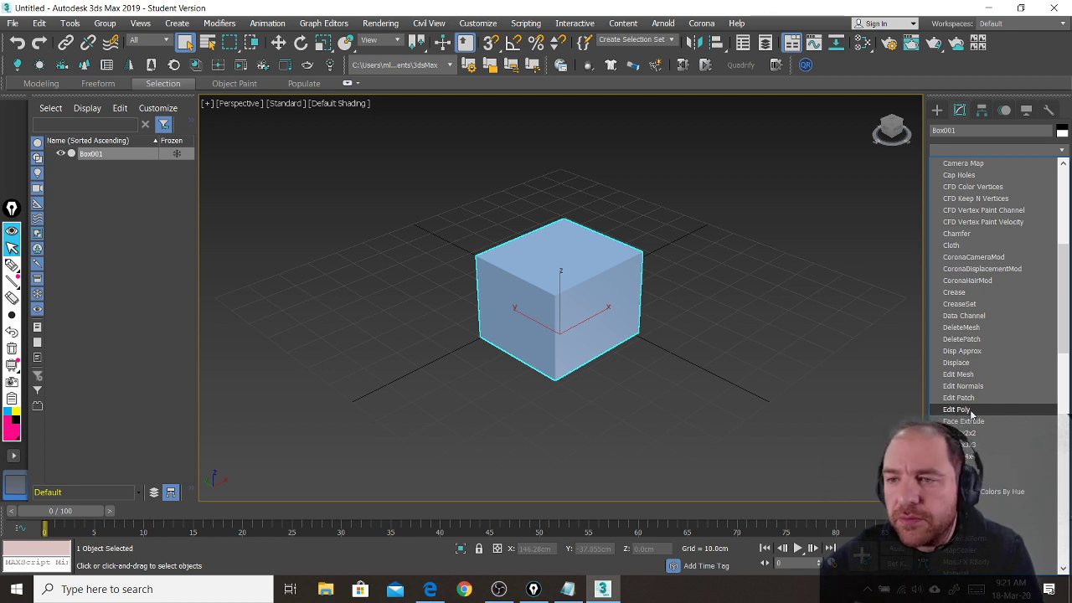
left_click(957, 410)
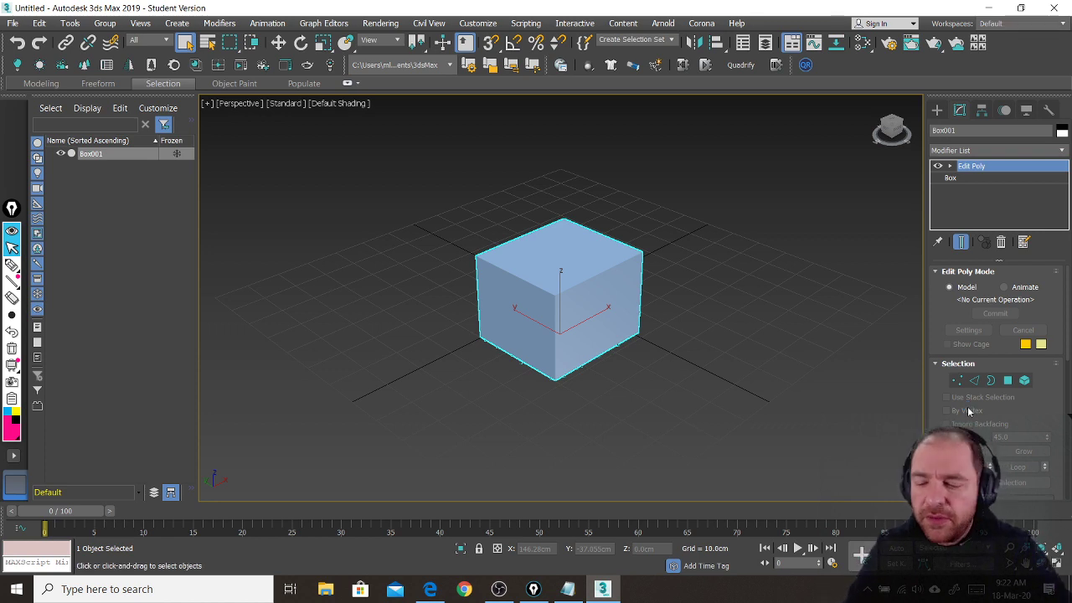
- Underline the Edit Poly sub-object selection modes with a thick magenta annotation stroke and put a dot above the Vertex mode
key("ctrl+shift+3")
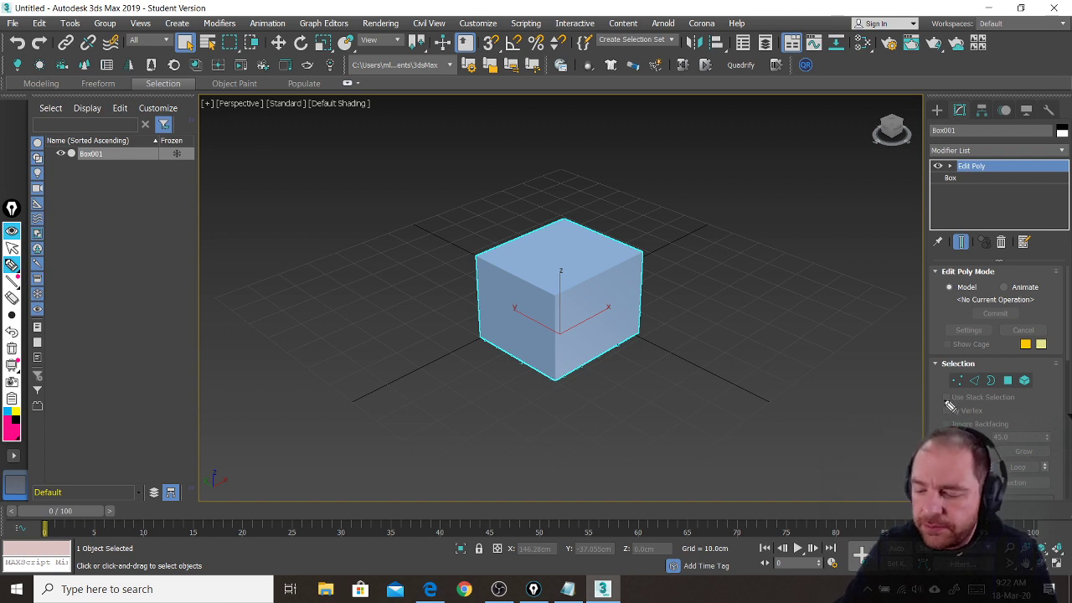
left_click_drag(949, 406, 1047, 406)
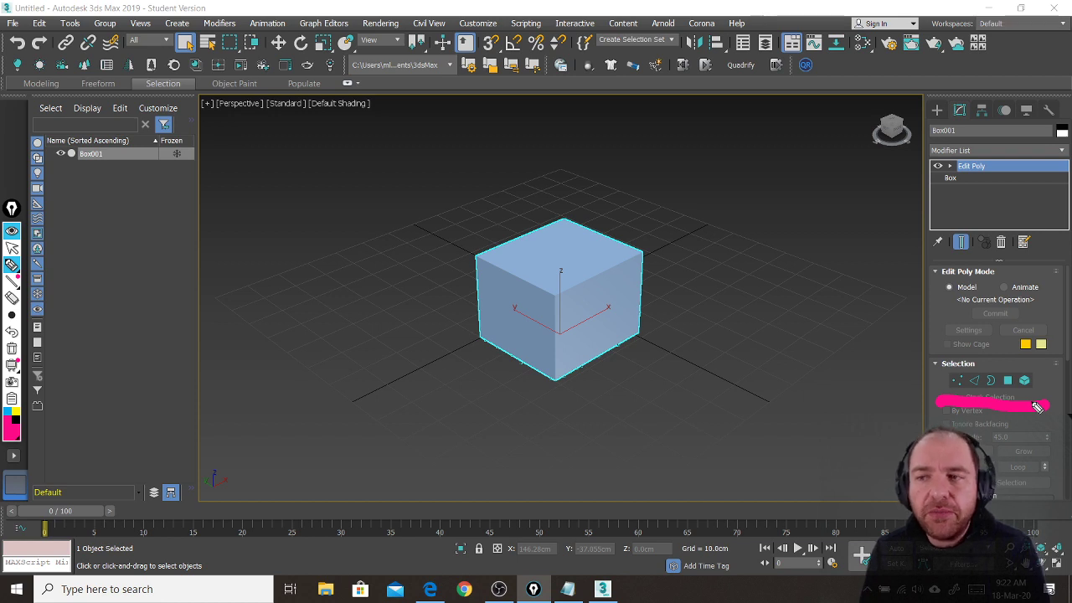
left_click(956, 359)
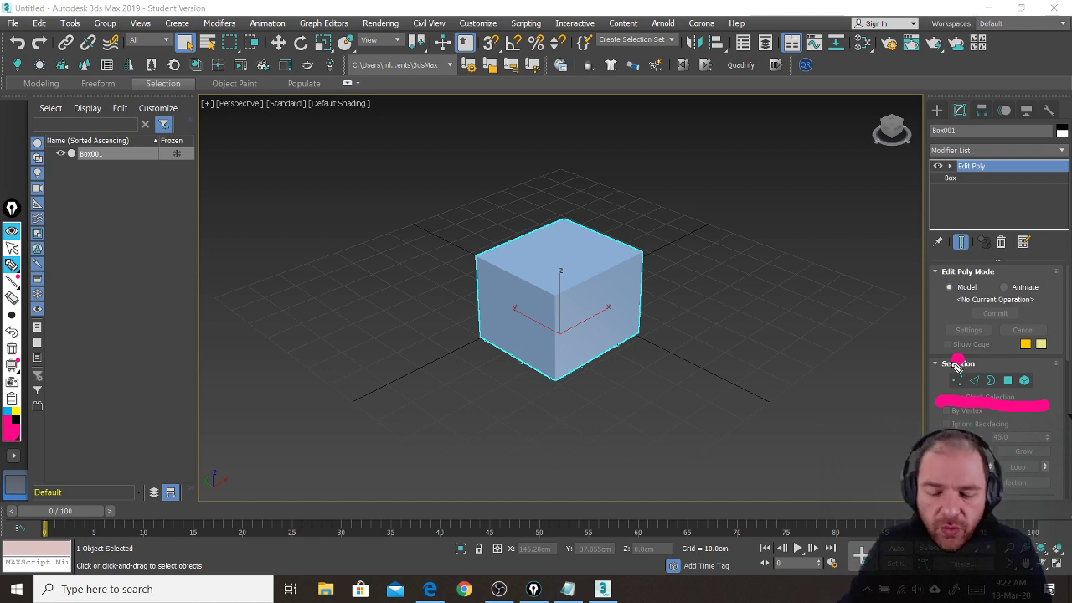
- Reduce the annotation pen's thickness, circle the box's seven visible corners in magenta, and point an arrow at the Vertex mode
mouse_move(20, 323)
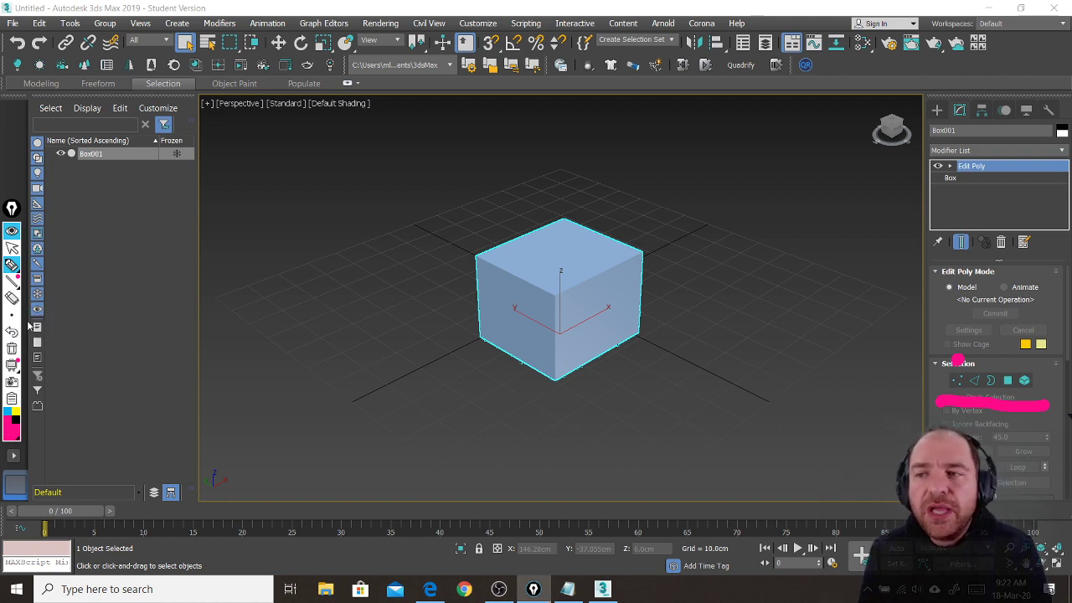
left_click_drag(567, 292, 564, 293)
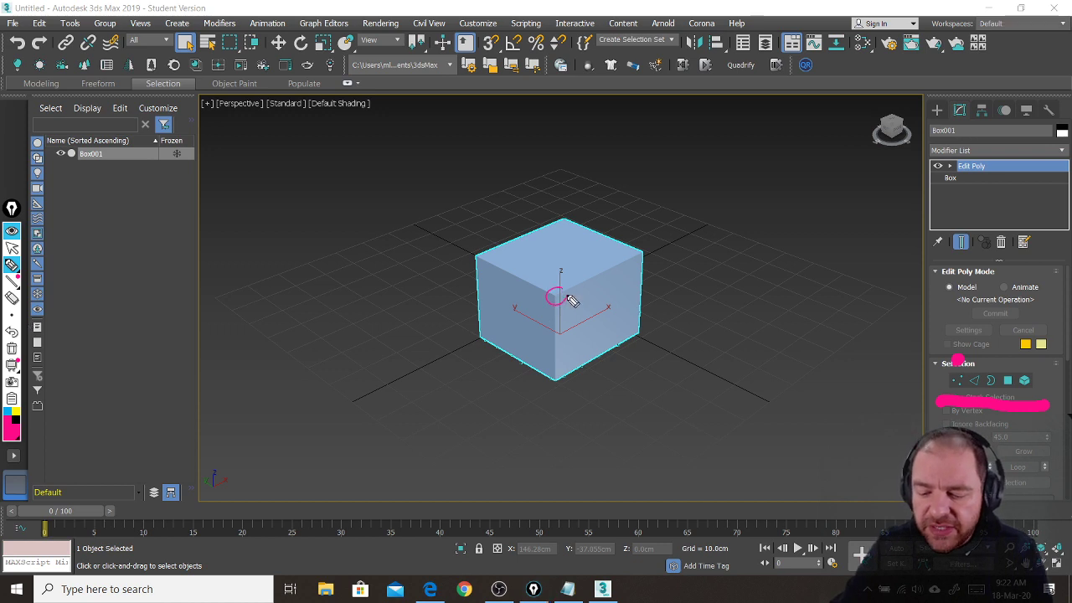
left_click_drag(650, 256, 647, 260)
left_click_drag(643, 334, 641, 339)
left_click_drag(557, 378, 553, 374)
mouse_move(484, 253)
left_mouse_down()
mouse_move(469, 257)
mouse_move(482, 263)
left_mouse_up()
mouse_move(482, 335)
left_mouse_down()
mouse_move(493, 346)
mouse_move(481, 334)
left_mouse_up()
left_click_drag(566, 221, 569, 226)
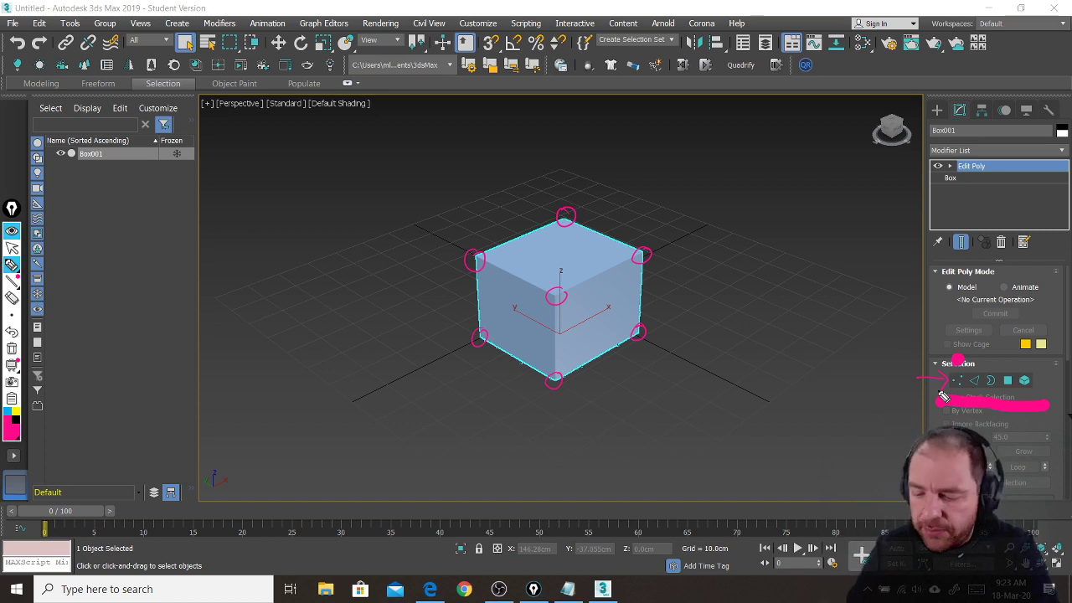
- Point a magenta arrow at the Edge mode and trace the box's nine visible edges with the annotation pen in yellow
left_click_drag(978, 372, 990, 350)
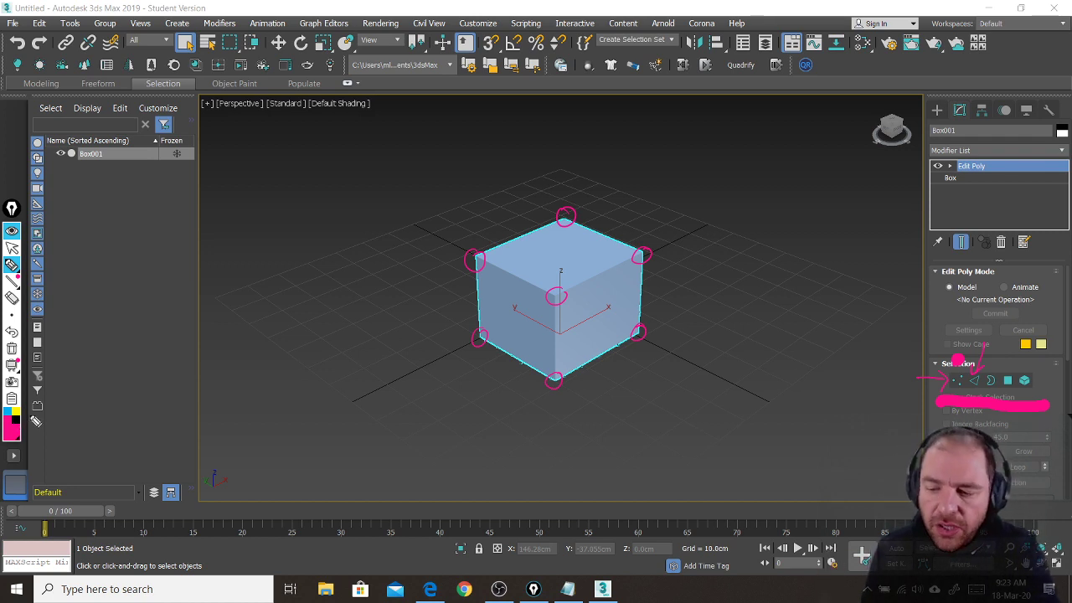
left_click(16, 411)
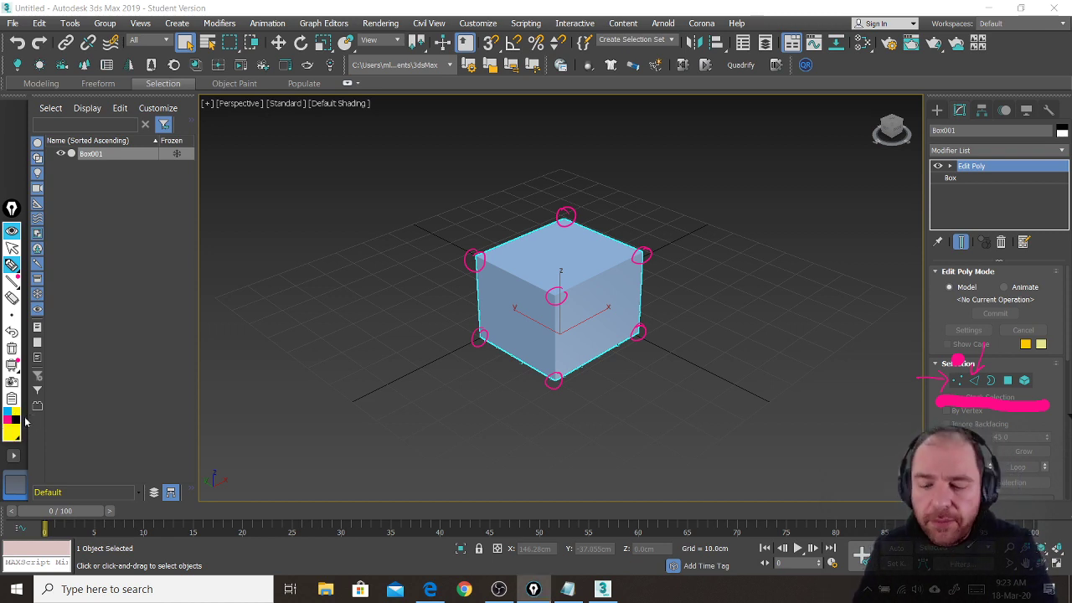
left_click_drag(558, 296, 555, 379)
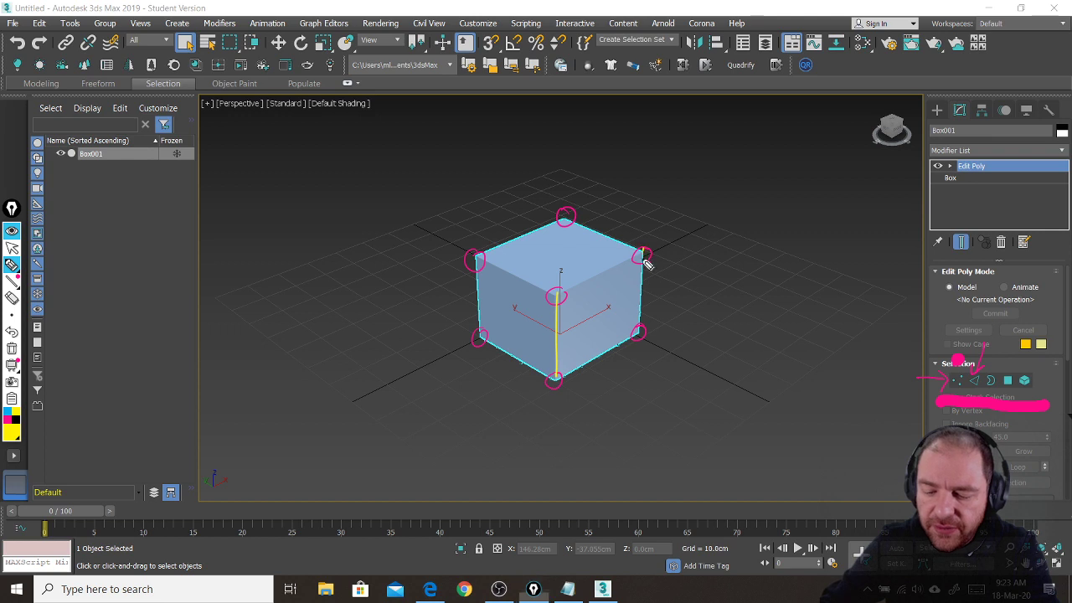
left_click_drag(644, 254, 639, 335)
left_click_drag(477, 257, 479, 339)
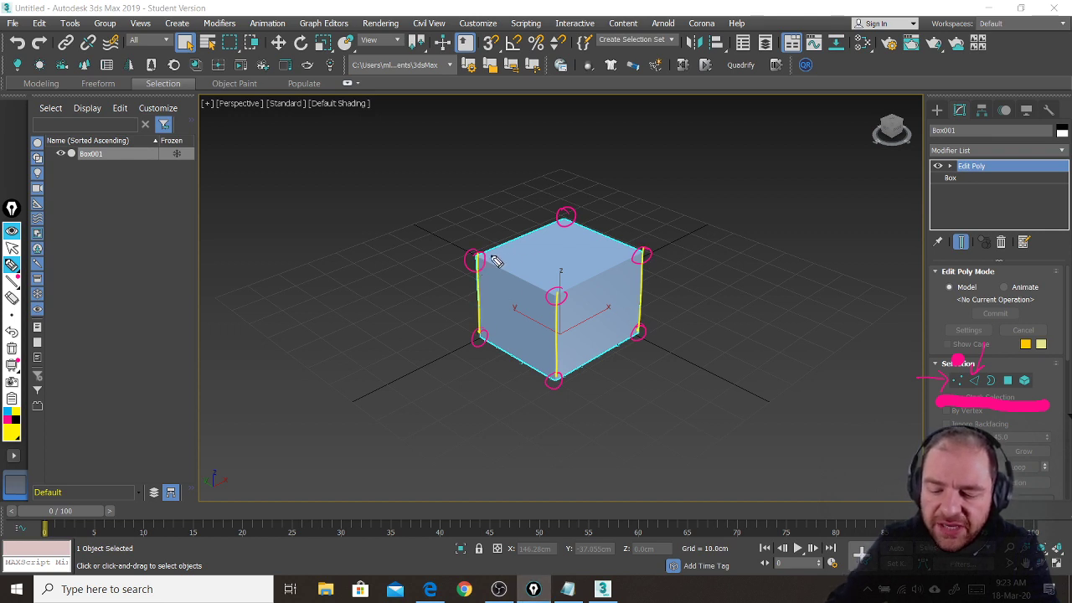
left_click_drag(481, 258, 565, 220)
left_click_drag(480, 260, 554, 293)
left_click_drag(565, 220, 641, 259)
left_click_drag(550, 299, 642, 258)
left_click_drag(551, 388, 639, 337)
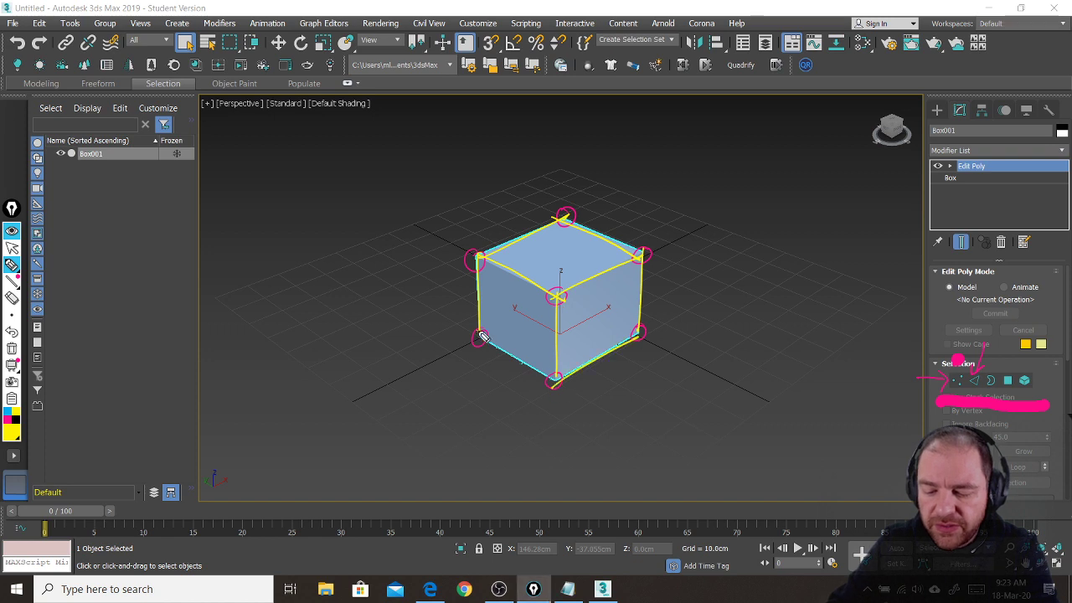
left_click_drag(482, 338, 551, 387)
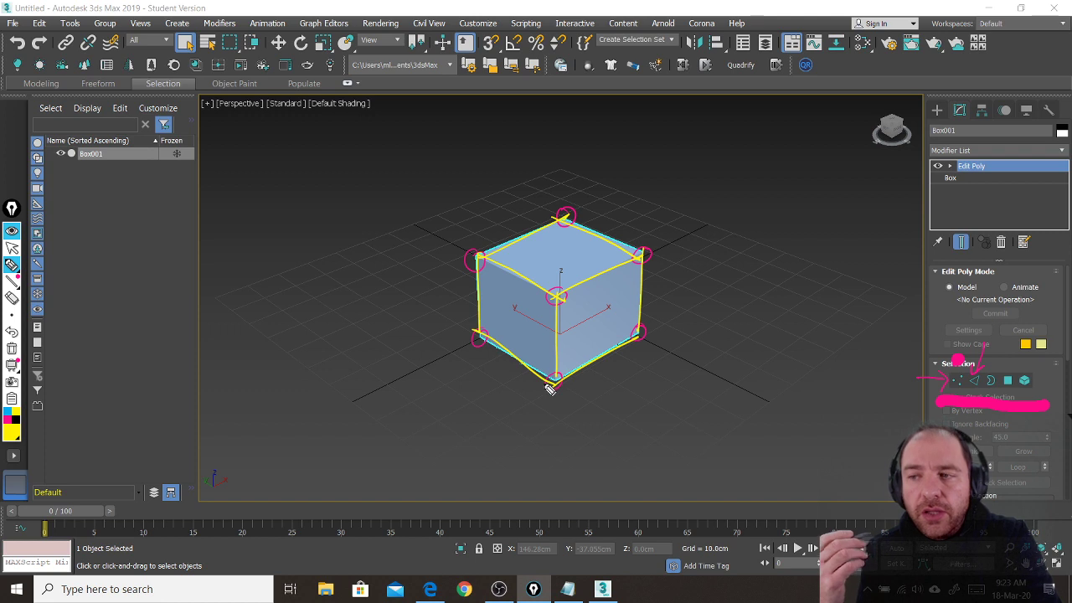
- Cross out the Border and Element modes in yellow, and point a green annotation arrow at the Polygon mode
mouse_move(984, 373)
left_mouse_down()
mouse_move(996, 390)
mouse_move(985, 390)
mouse_move(1031, 394)
mouse_move(1021, 395)
left_mouse_up()
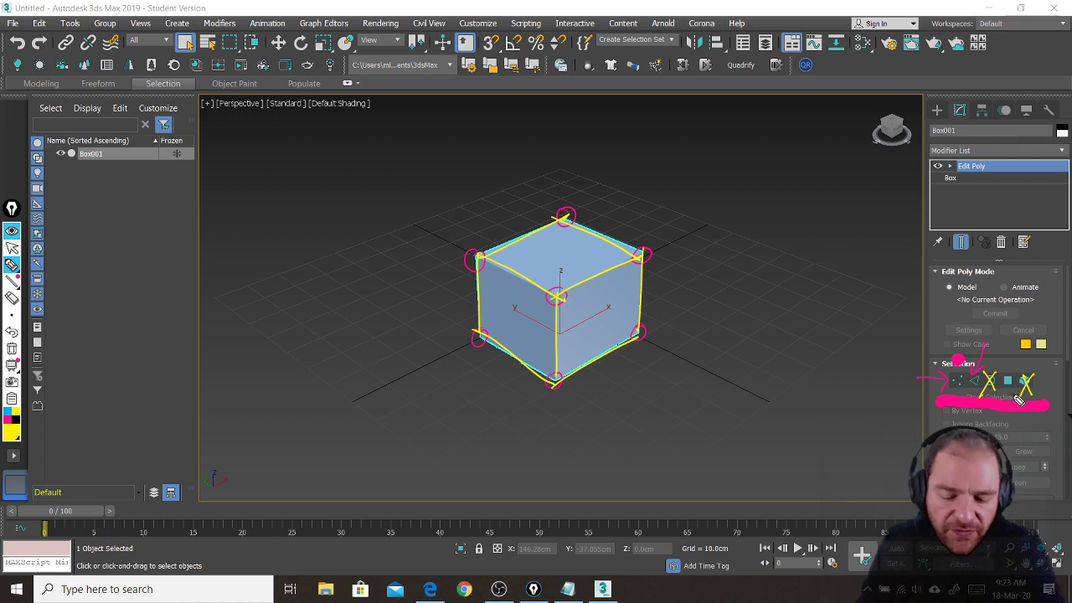
left_click(13, 424)
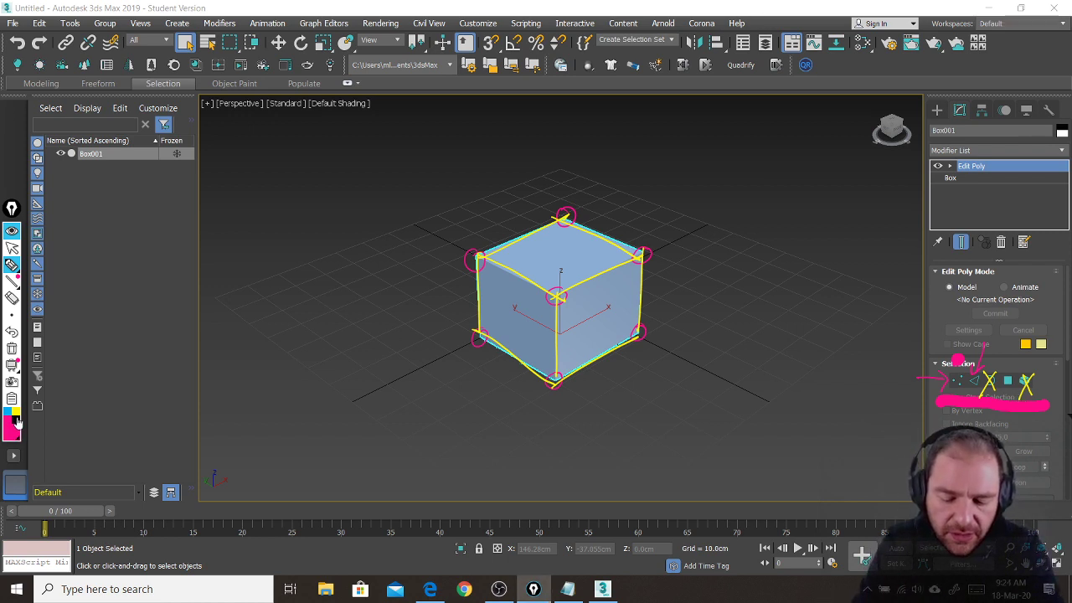
left_click(14, 438)
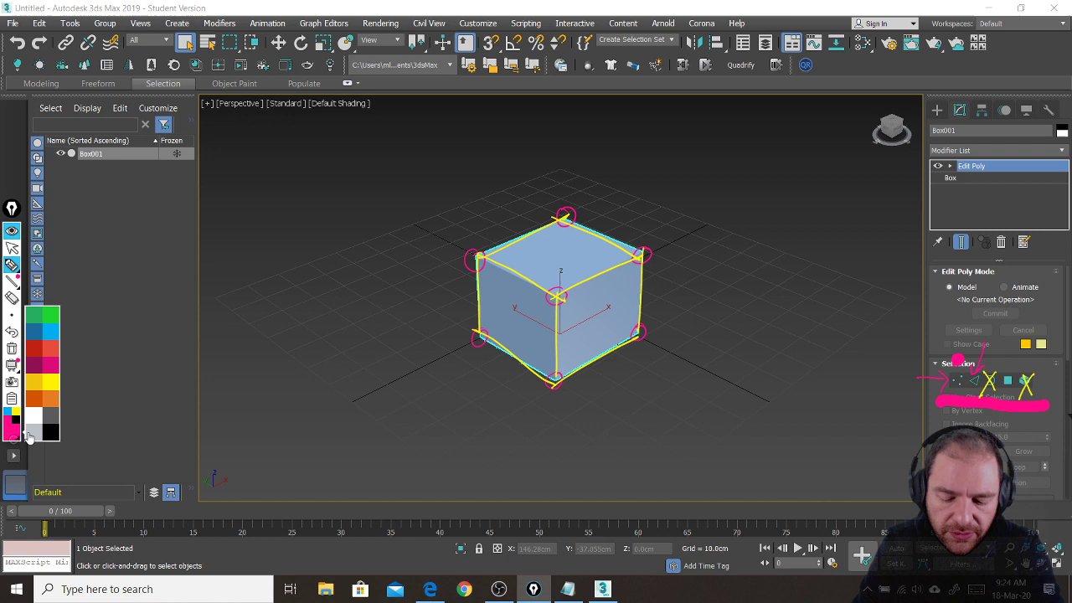
left_click(51, 316)
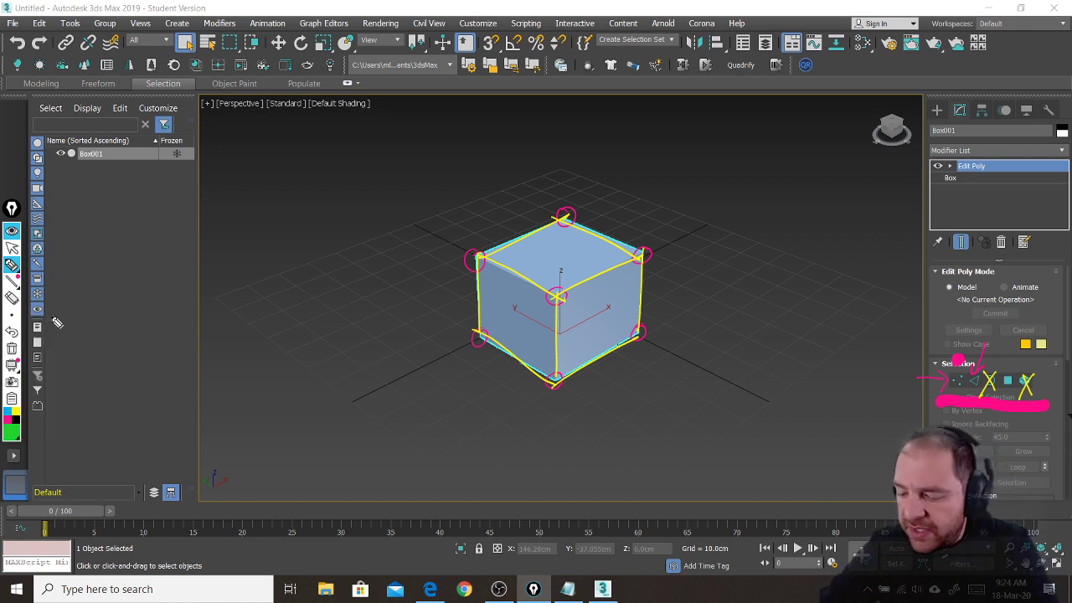
mouse_move(1018, 342)
left_mouse_down()
mouse_move(1009, 376)
mouse_move(1016, 367)
left_mouse_up()
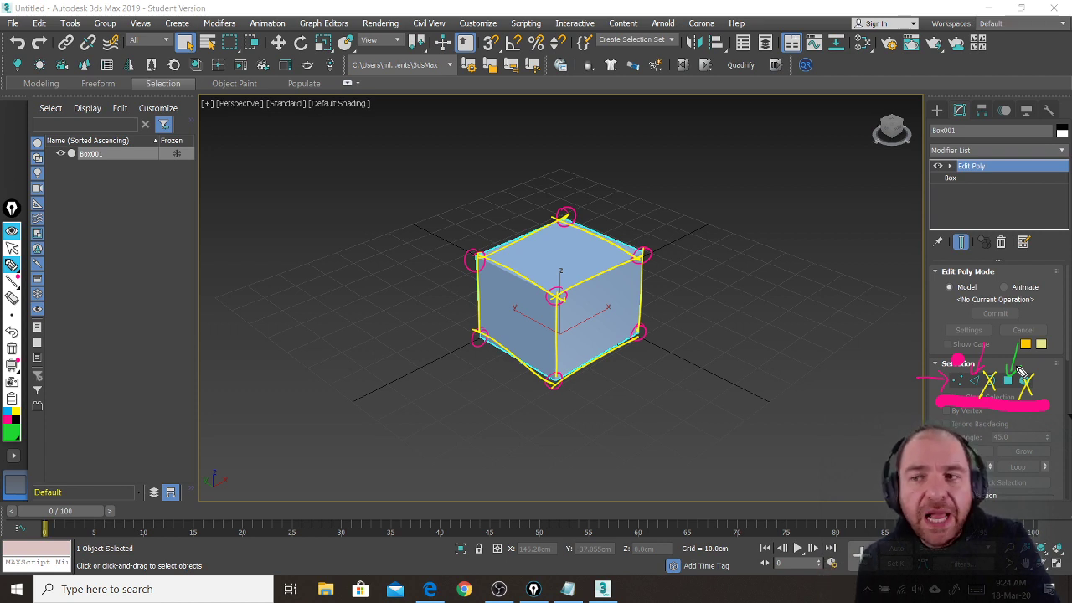
- Hatch the box's three visible faces with the green annotation pen
mouse_move(634, 335)
left_mouse_down()
mouse_move(636, 319)
mouse_move(610, 281)
mouse_move(563, 325)
mouse_move(583, 295)
mouse_move(547, 304)
mouse_move(534, 292)
mouse_move(536, 365)
mouse_move(493, 312)
left_mouse_up()
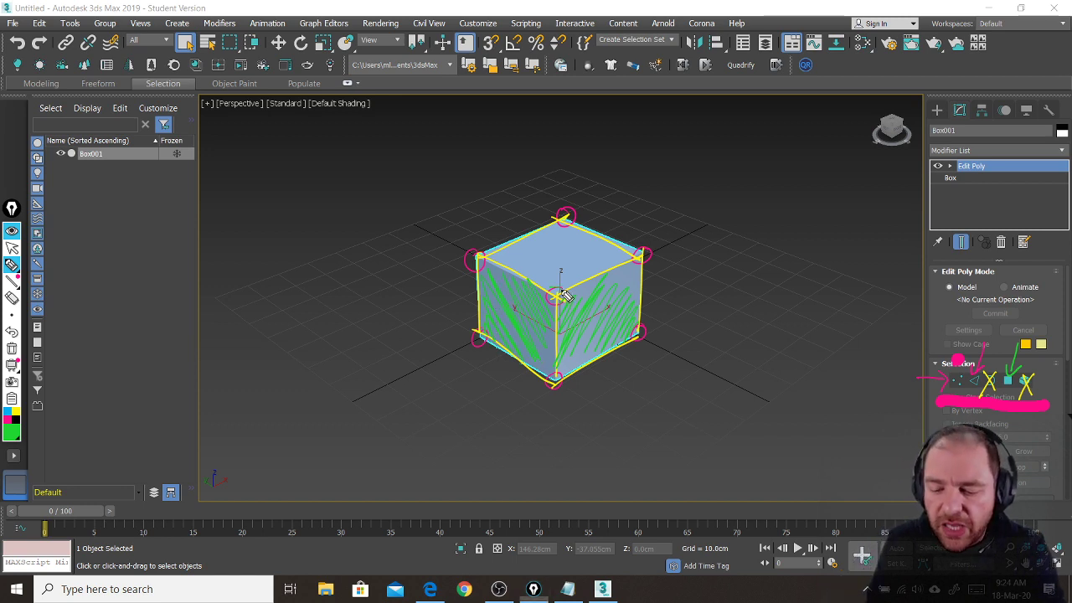
mouse_move(567, 293)
left_mouse_down()
mouse_move(536, 289)
mouse_move(594, 264)
mouse_move(526, 248)
mouse_move(561, 234)
mouse_move(540, 238)
left_mouse_up()
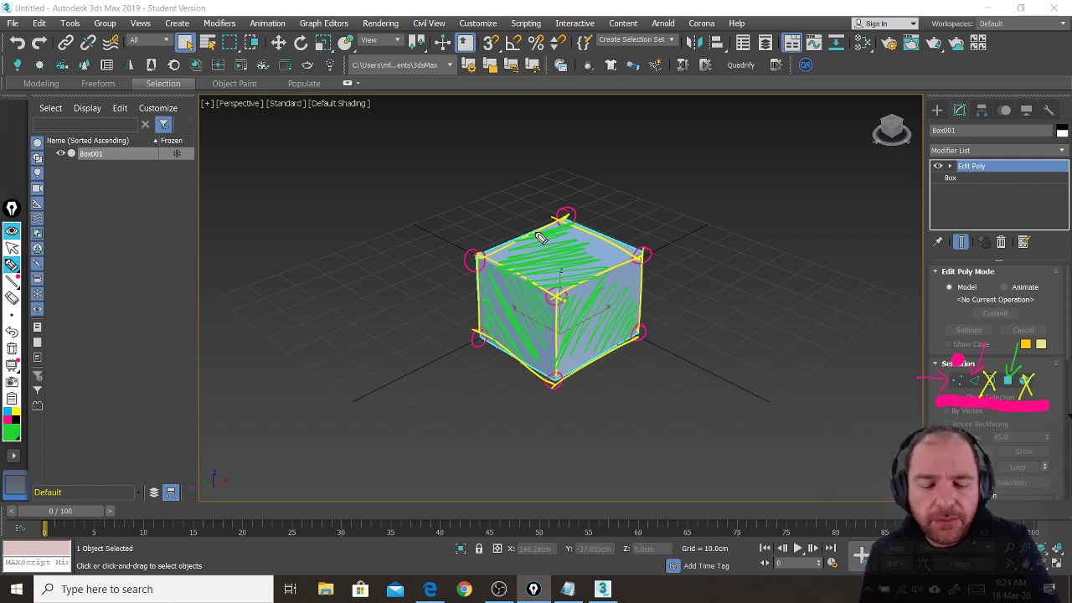
- Clear the annotations, mark two upper corners and three edges of the box's right-hand face in thick green, and return to cursor mode
key("ctrl+shift+7")
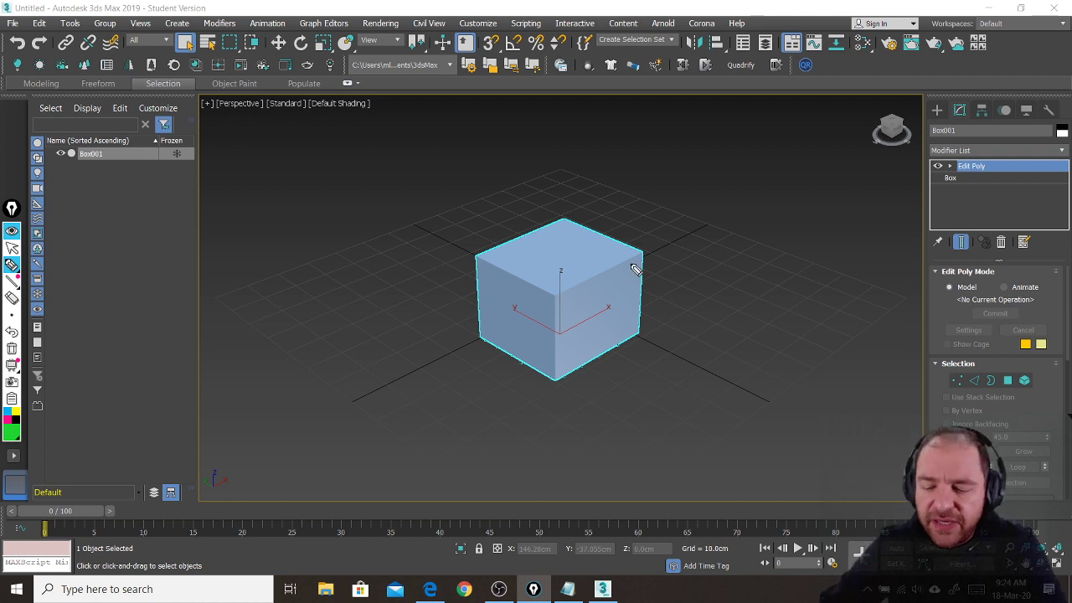
left_click_drag(650, 247, 646, 254)
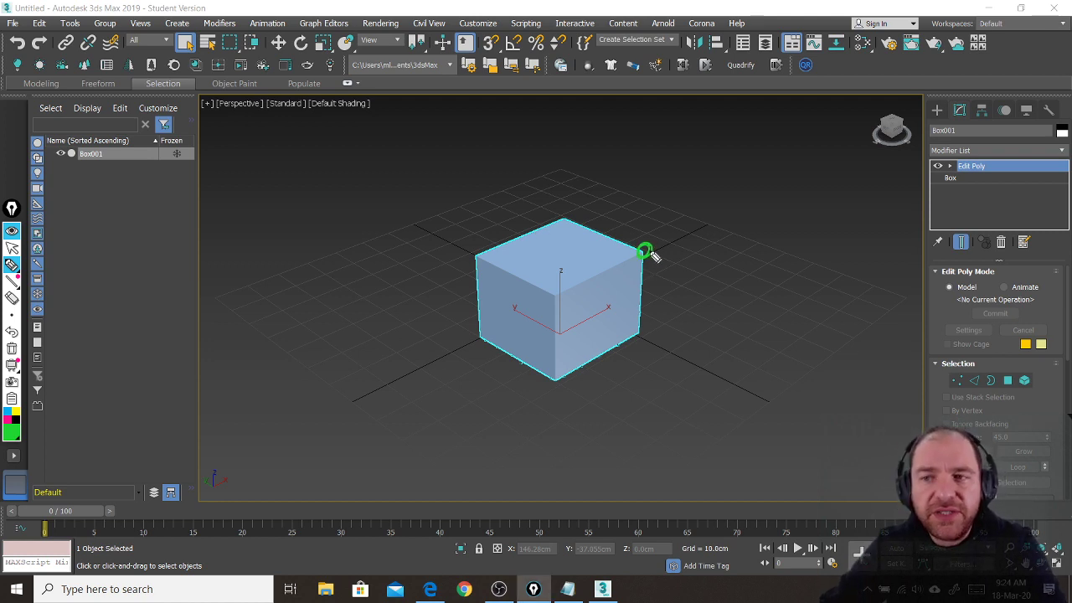
left_click_drag(556, 291, 555, 302)
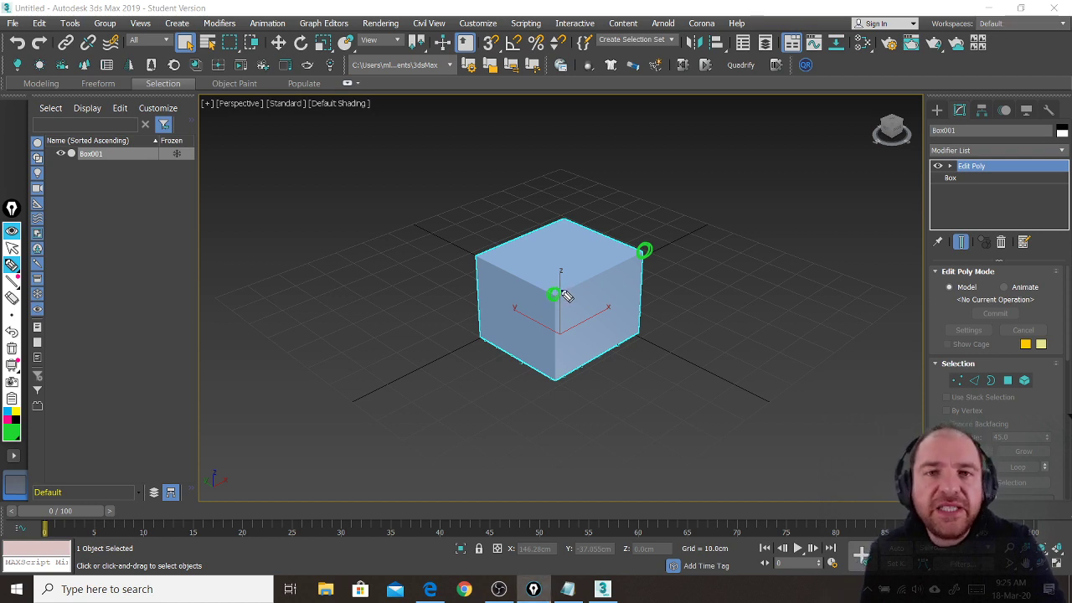
left_click_drag(555, 298, 555, 378)
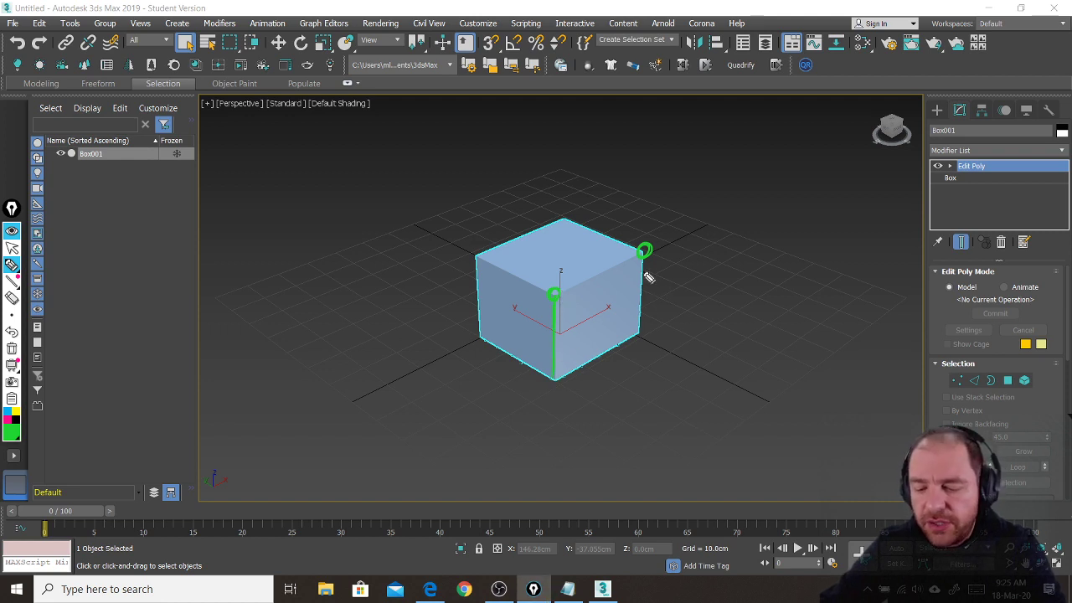
left_click_drag(643, 253, 646, 333)
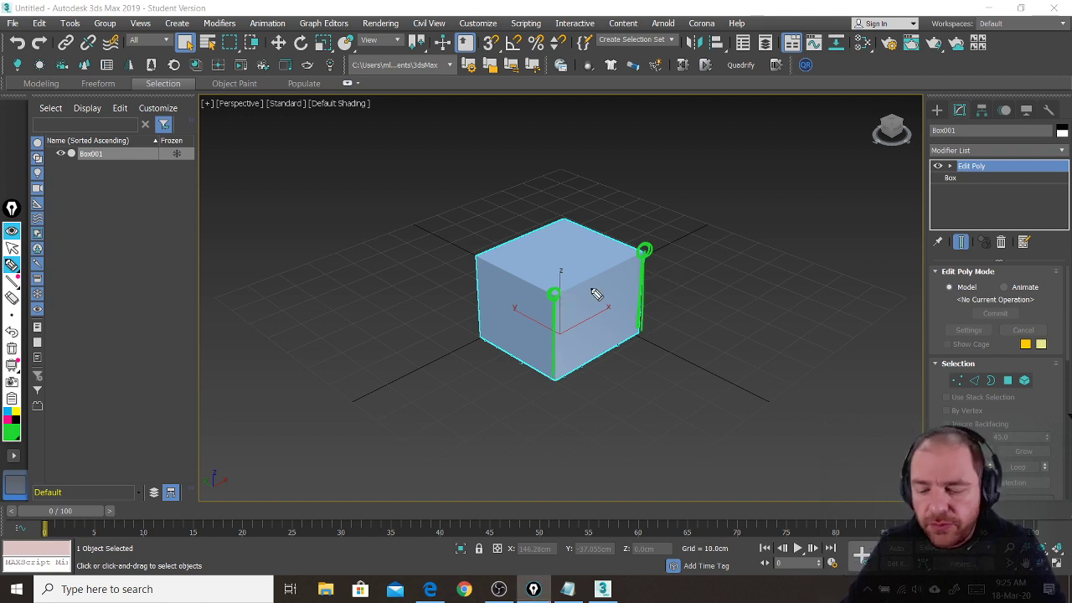
left_click_drag(556, 295, 647, 255)
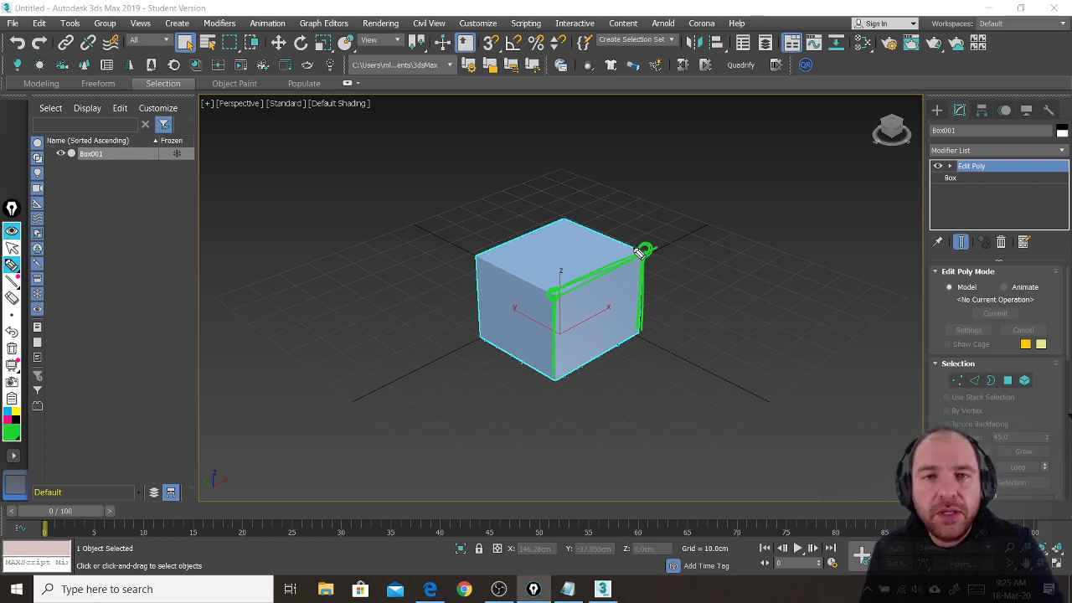
key("ctrl+shift+2")
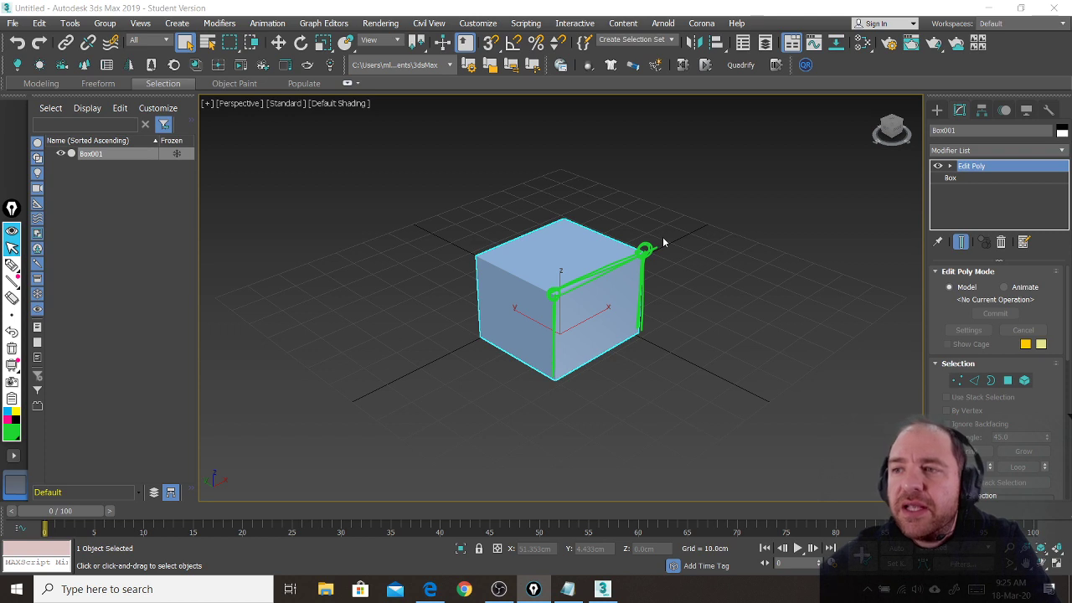
- Create a sphere with a radius of about 22.6 cm beside the box
left_click(937, 110)
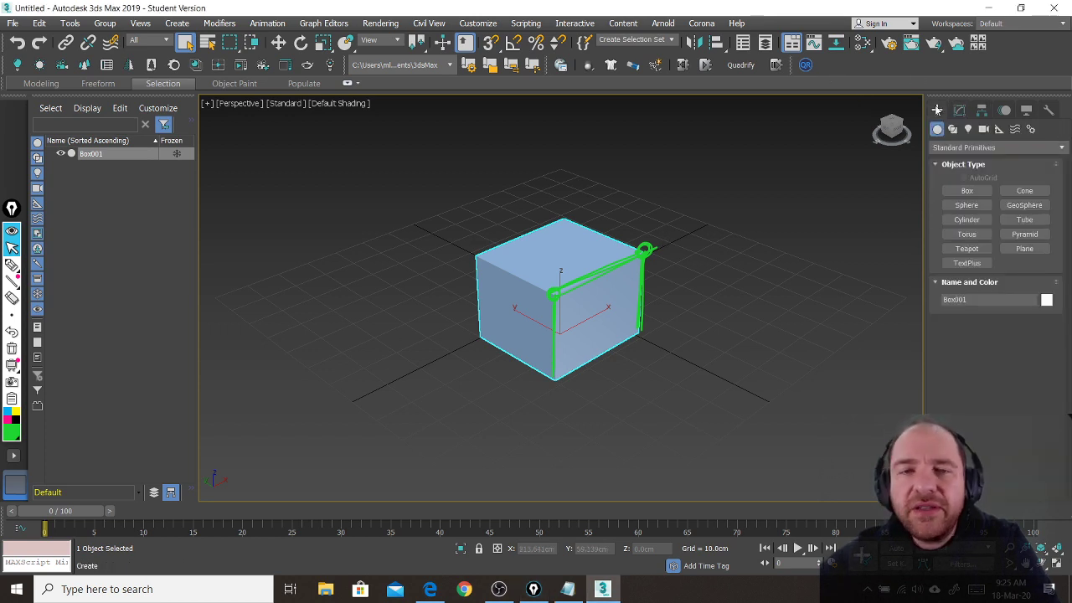
left_click(966, 208)
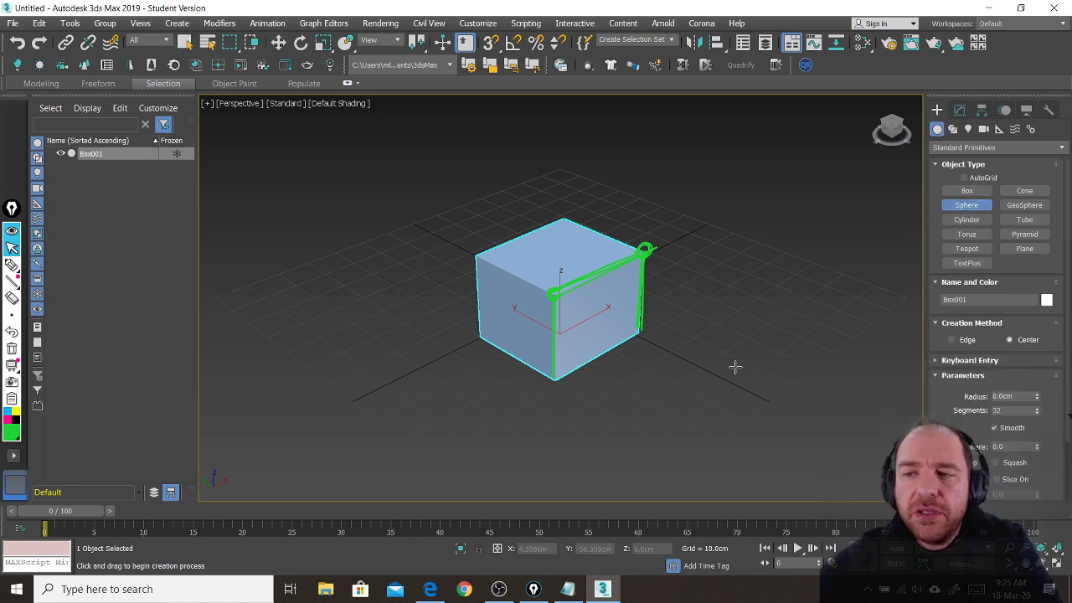
left_click_drag(739, 341, 750, 396)
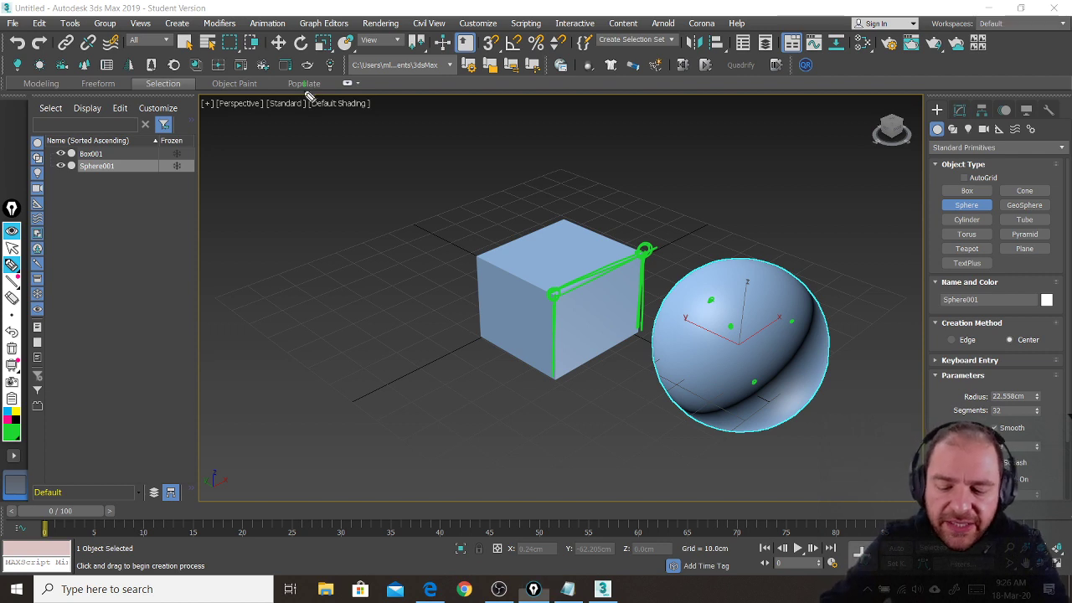
- Frame the viewport's shading label with a green annotation rectangle, and turn on Edged Faces display for the Perspective view
mouse_move(302, 84)
left_mouse_down()
mouse_move(301, 115)
mouse_move(391, 120)
left_mouse_up()
mouse_move(359, 80)
left_mouse_down()
mouse_move(400, 84)
mouse_move(344, 78)
mouse_move(300, 118)
mouse_move(402, 99)
left_mouse_up()
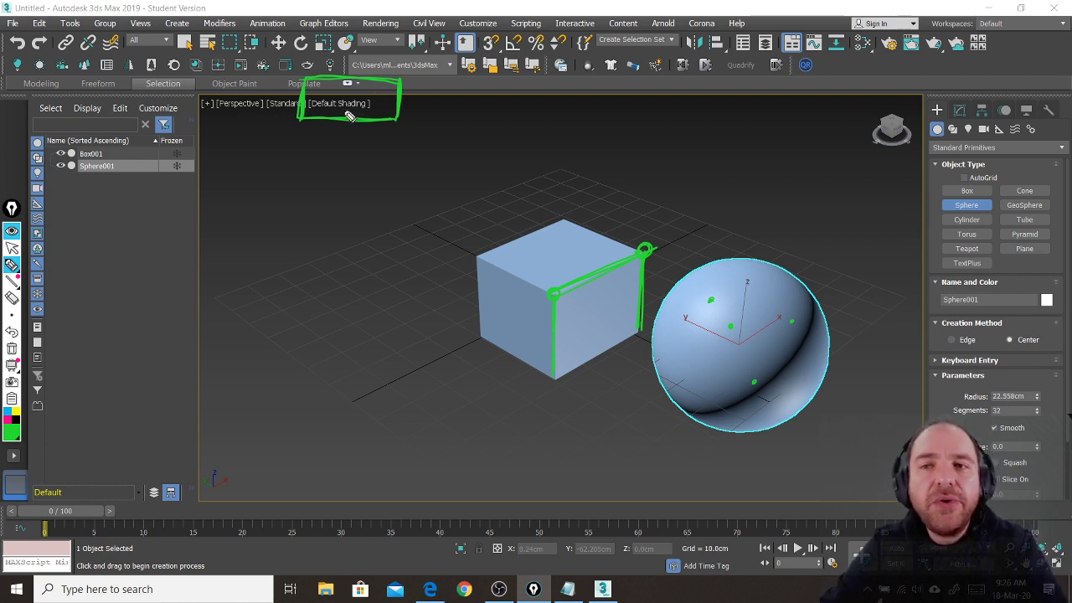
key("ctrl+shift+2")
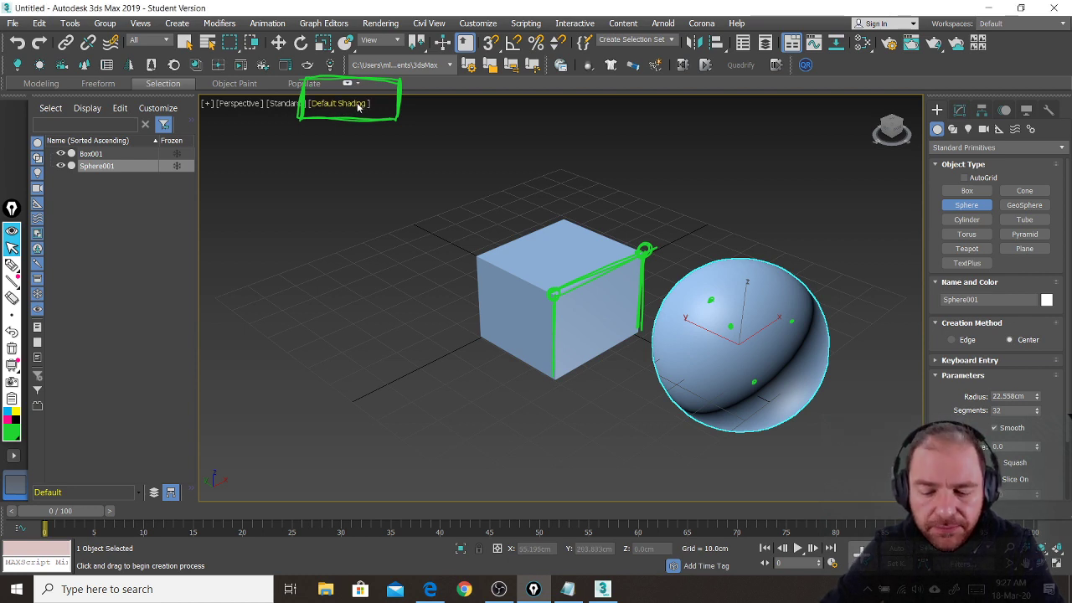
left_click(357, 104)
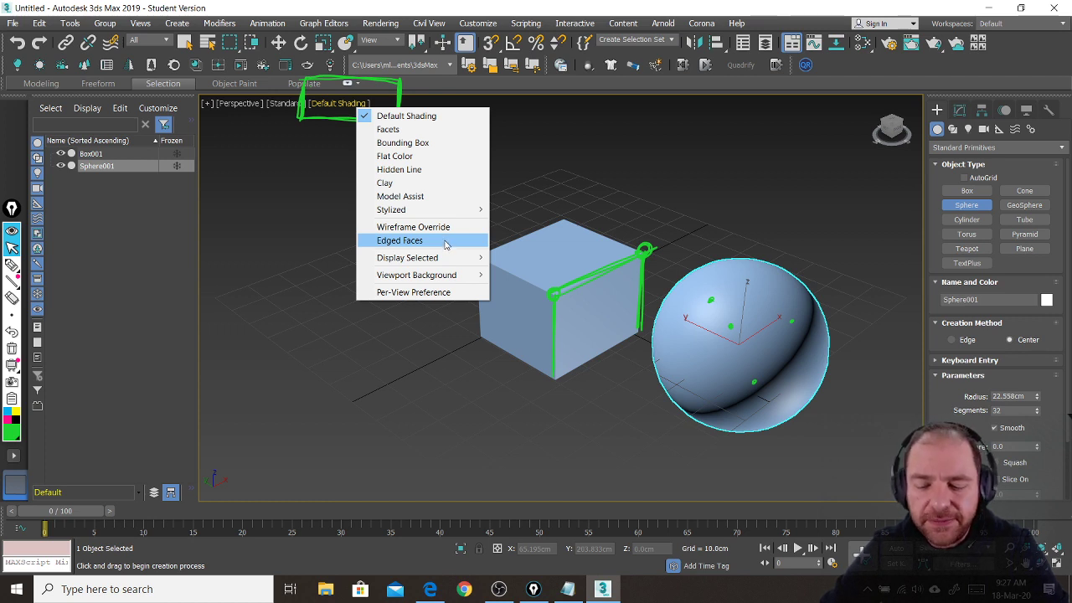
left_click(448, 243)
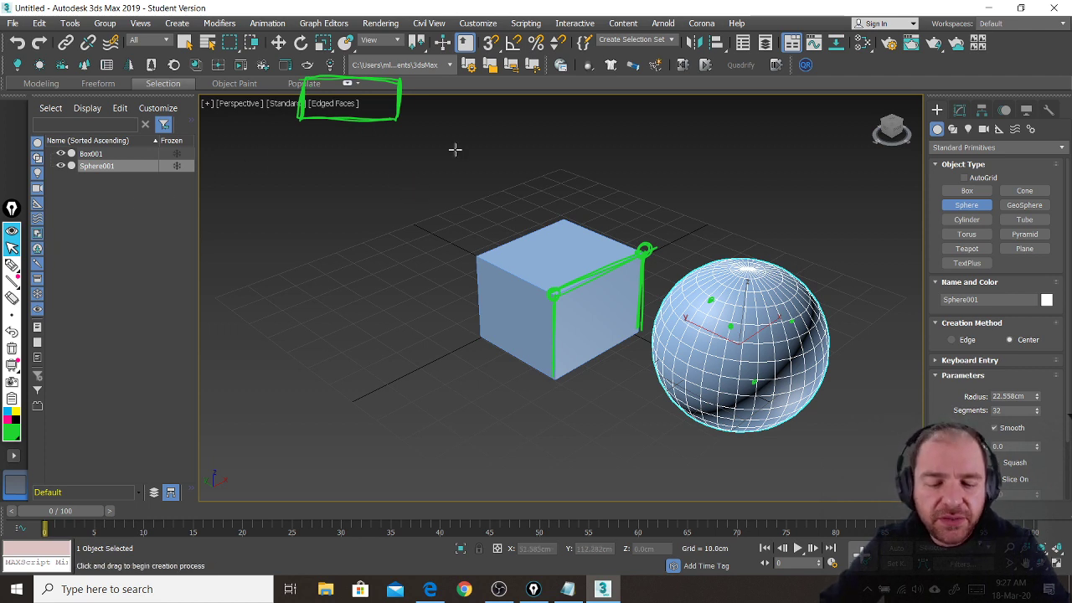
- Draw green annotation arrows pointing at the viewport's Edged Faces label and at the Edged Faces entry among its shading options
key("ctrl+shift+3")
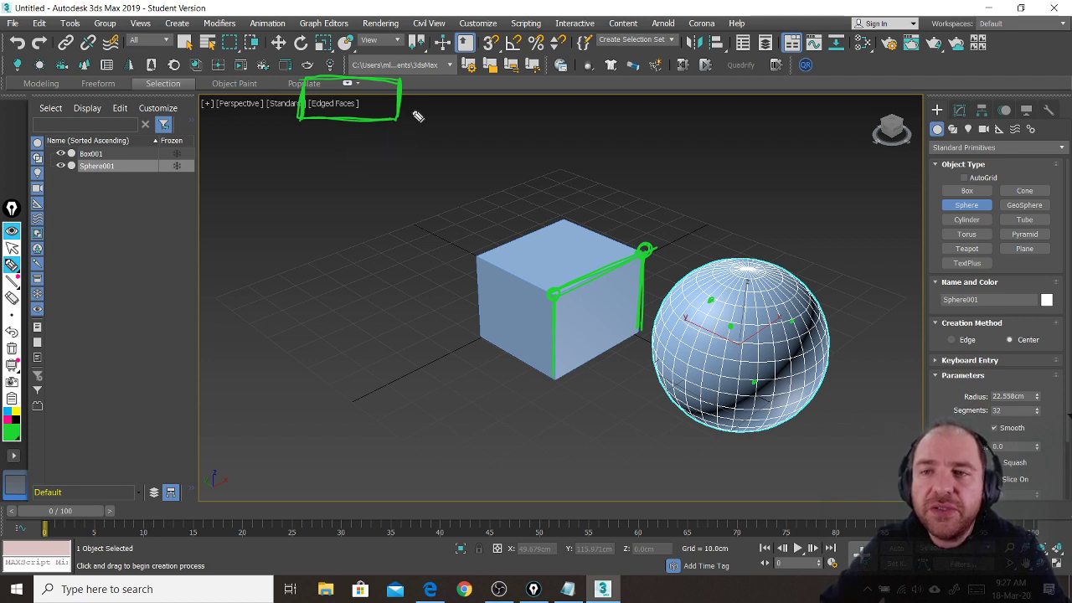
mouse_move(430, 118)
left_mouse_down()
mouse_move(375, 117)
mouse_move(378, 100)
left_mouse_up()
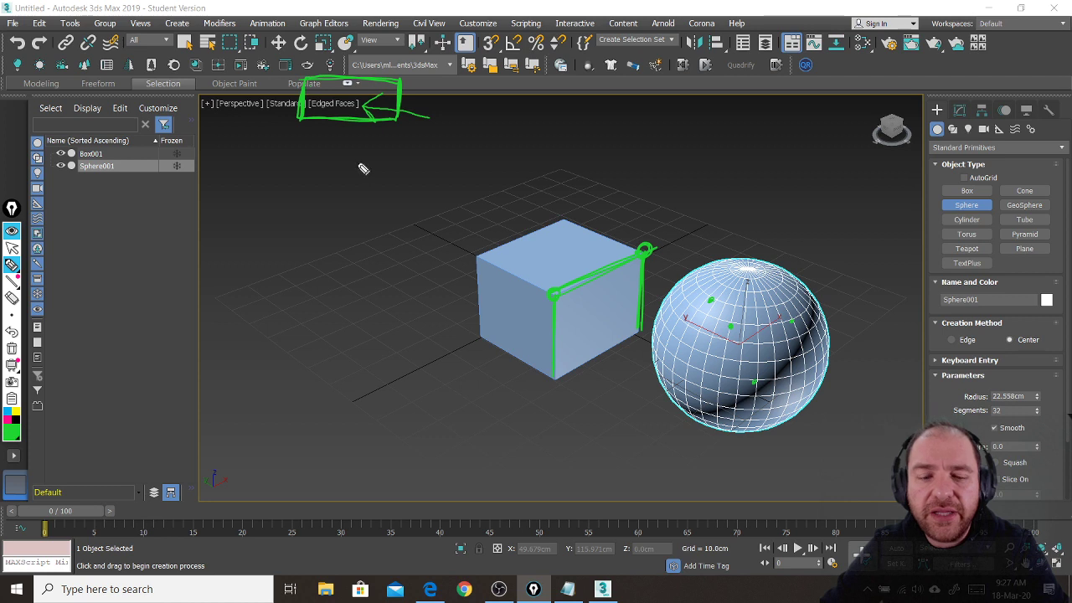
key("ctrl+shift+2")
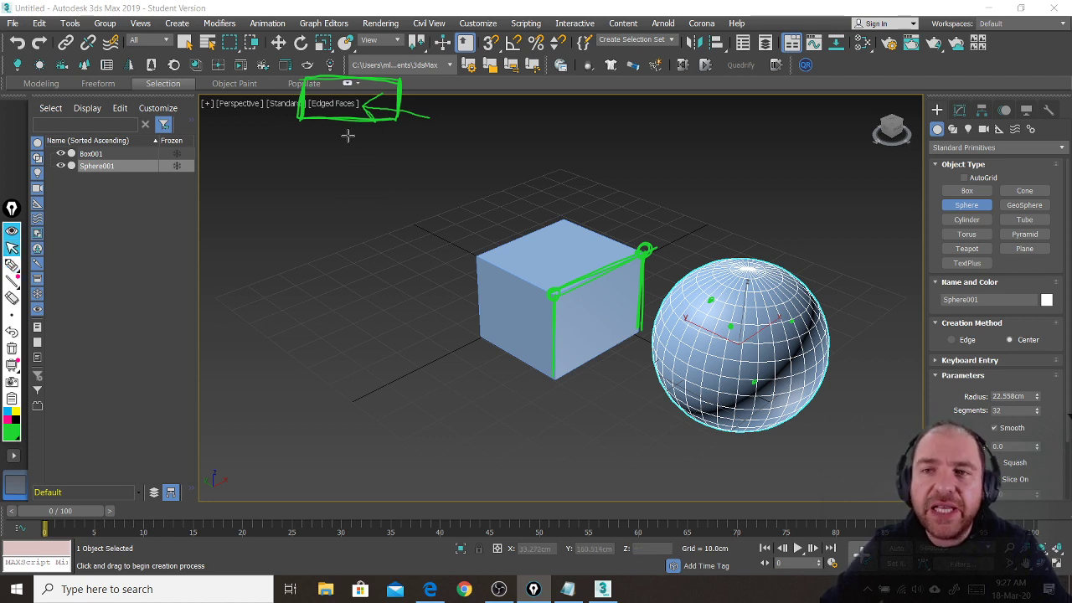
left_click(348, 108)
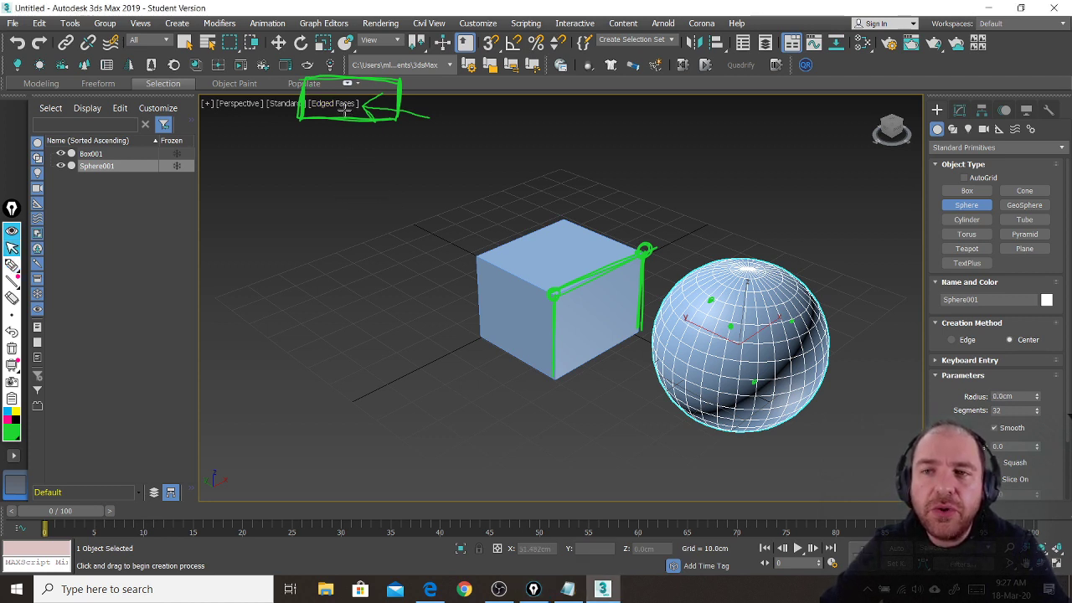
left_click(340, 106)
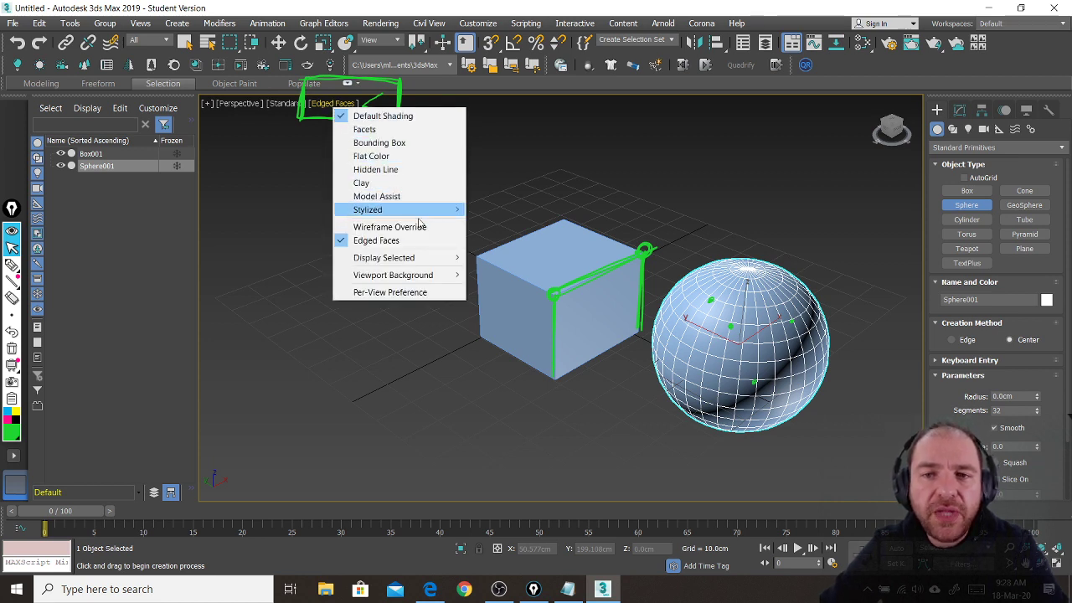
mouse_move(408, 215)
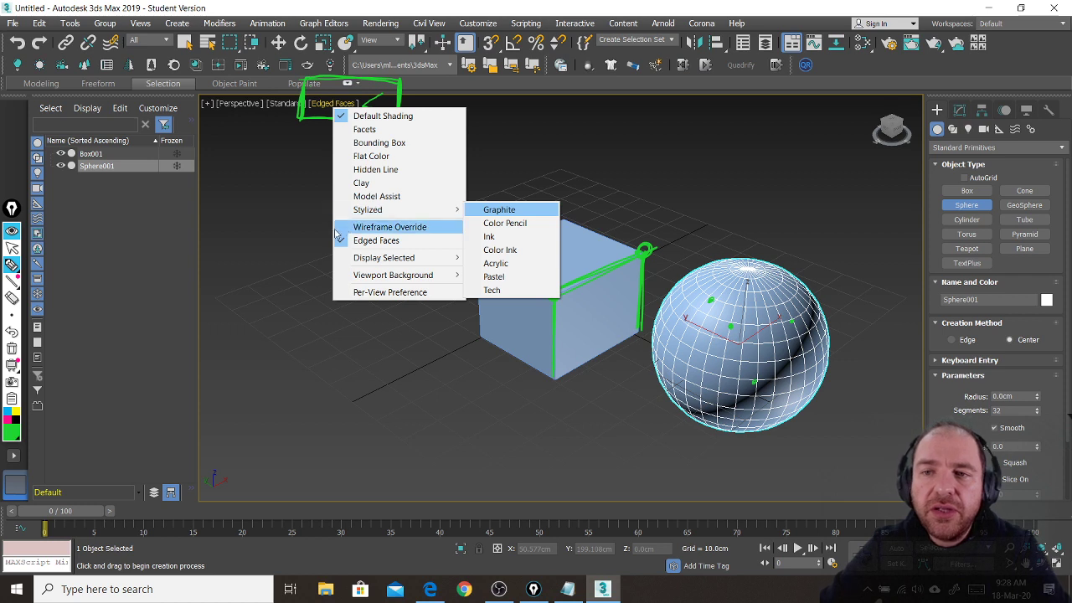
left_click(289, 242)
mouse_move(285, 239)
left_mouse_down()
mouse_move(321, 239)
mouse_move(317, 231)
mouse_move(318, 246)
left_mouse_up()
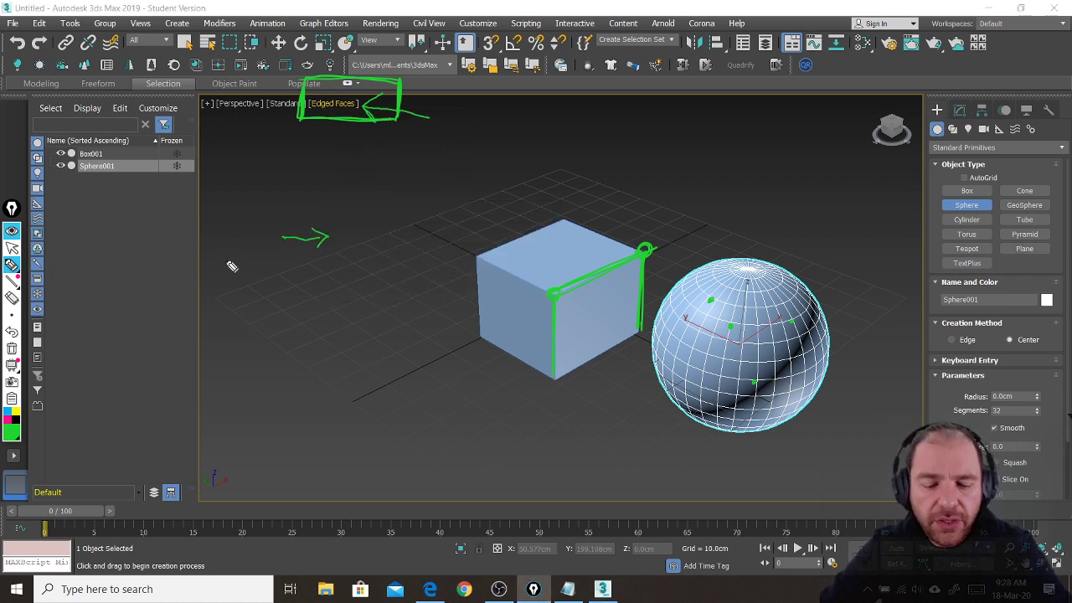
- Show the Edged Faces entry among the viewport's shading options again, clear all annotations, and dismiss the options
key("ctrl+shift+2")
left_click(350, 109)
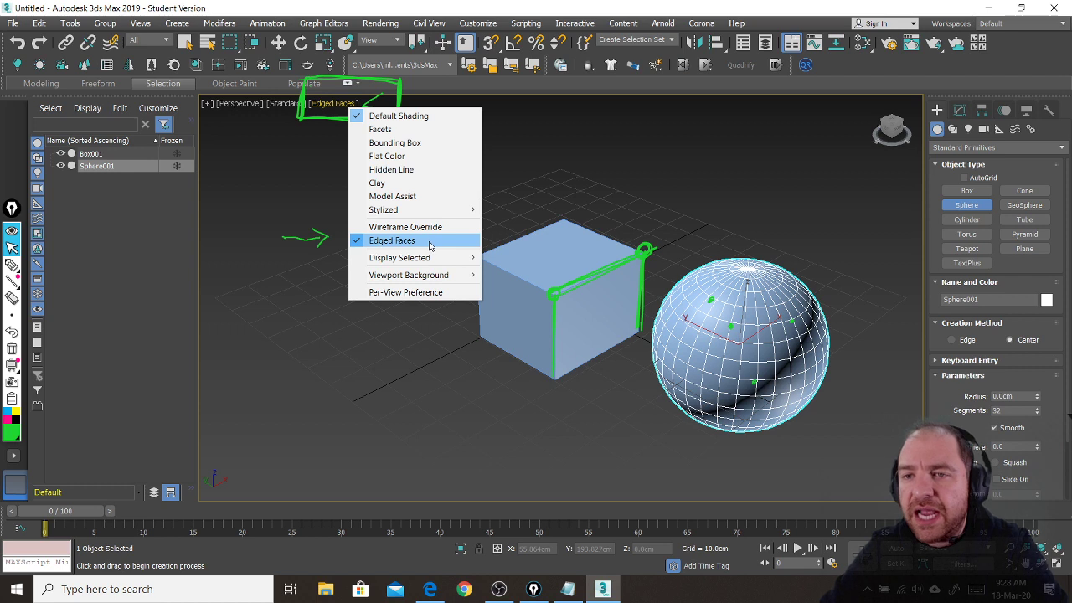
key("ctrl+shift+7")
left_click(402, 340)
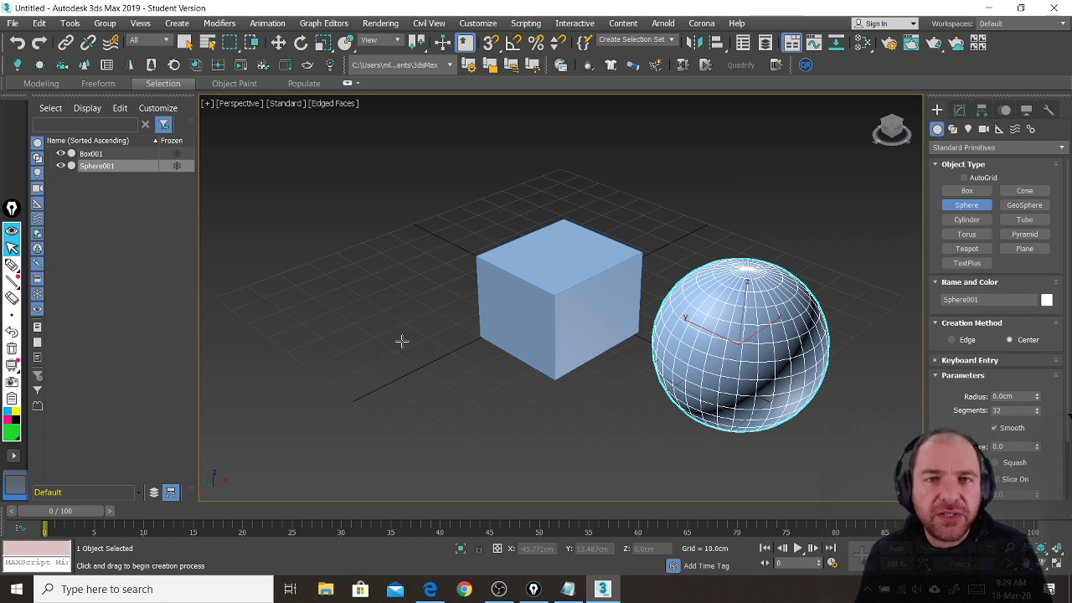
- Trace five of the sphere's vertical edges with the green annotation pen
key("ctrl+shift+3")
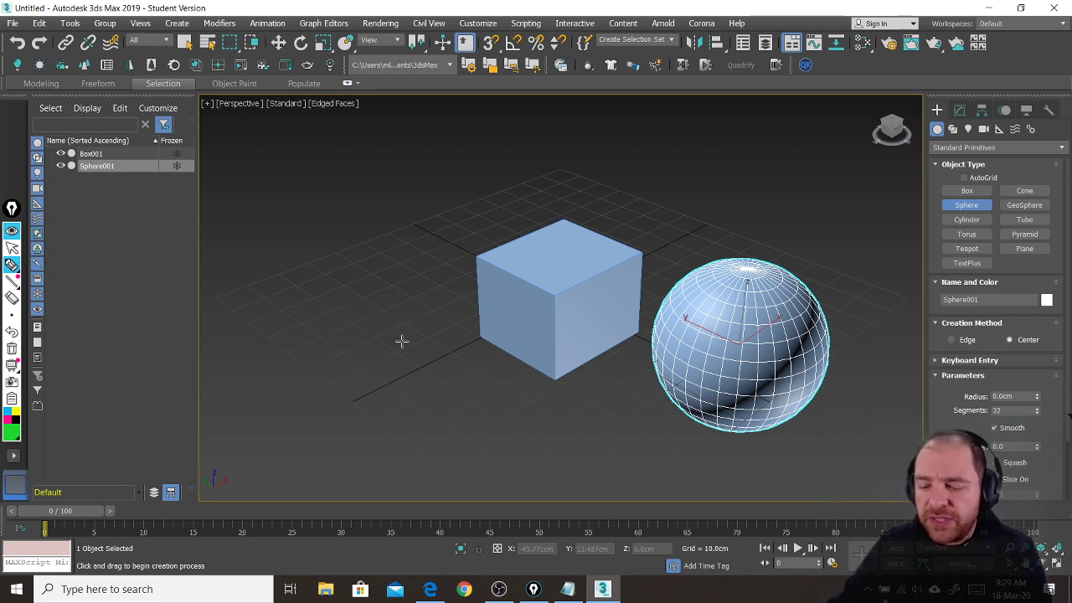
left_click_drag(782, 320, 785, 337)
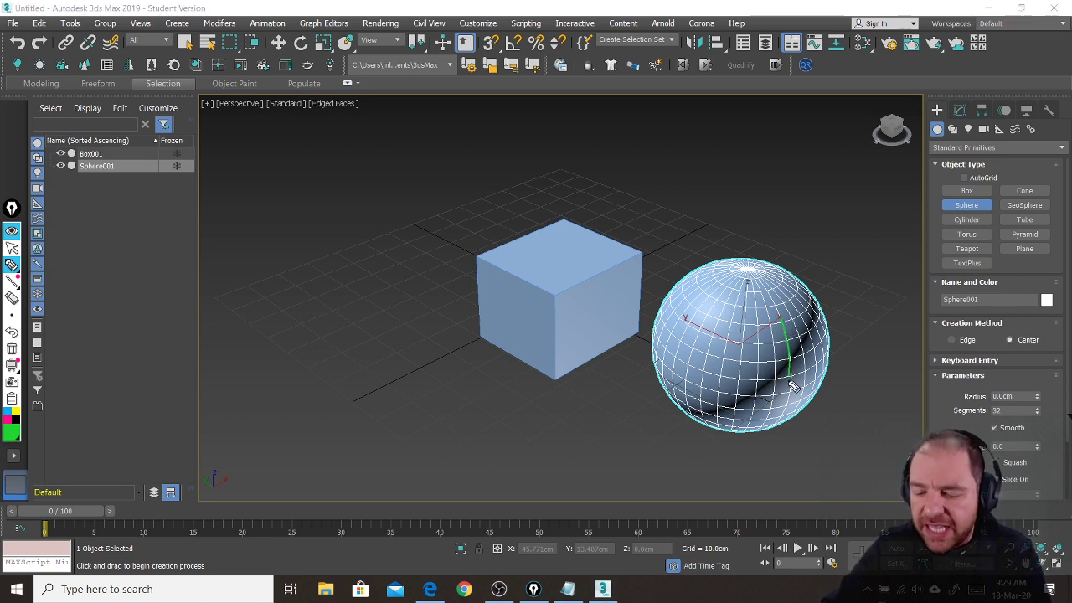
left_click_drag(793, 385, 789, 395)
left_click_drag(772, 333, 770, 418)
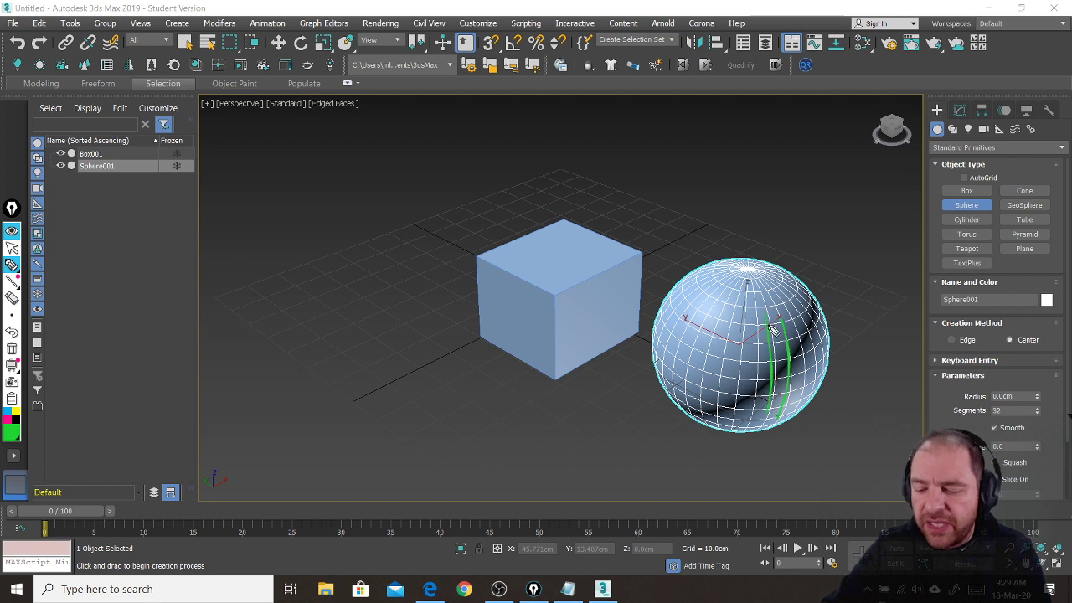
left_click_drag(757, 333, 755, 417)
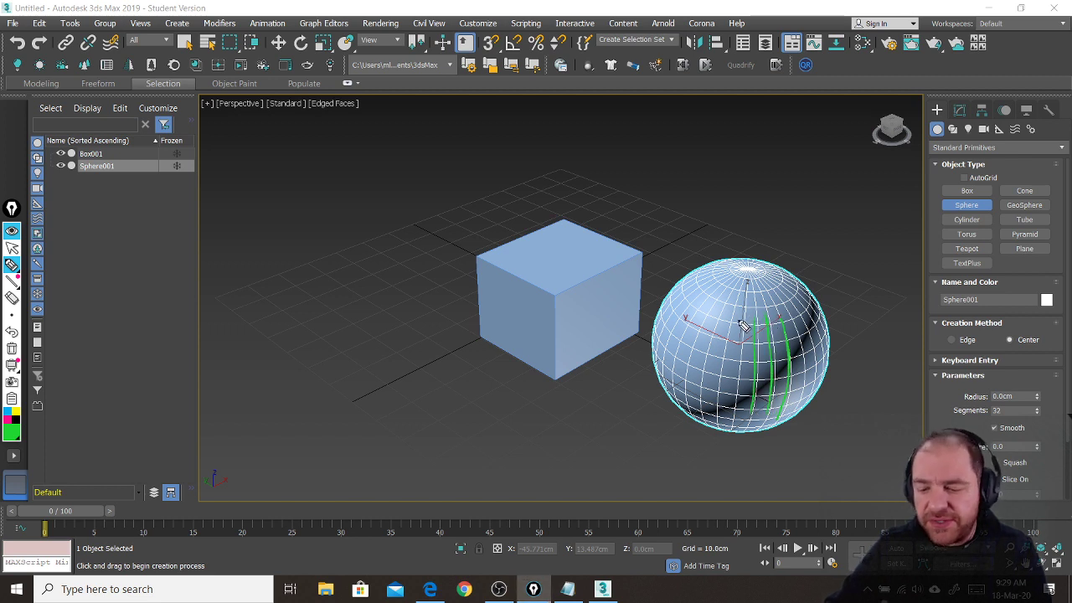
left_click_drag(733, 309, 717, 411)
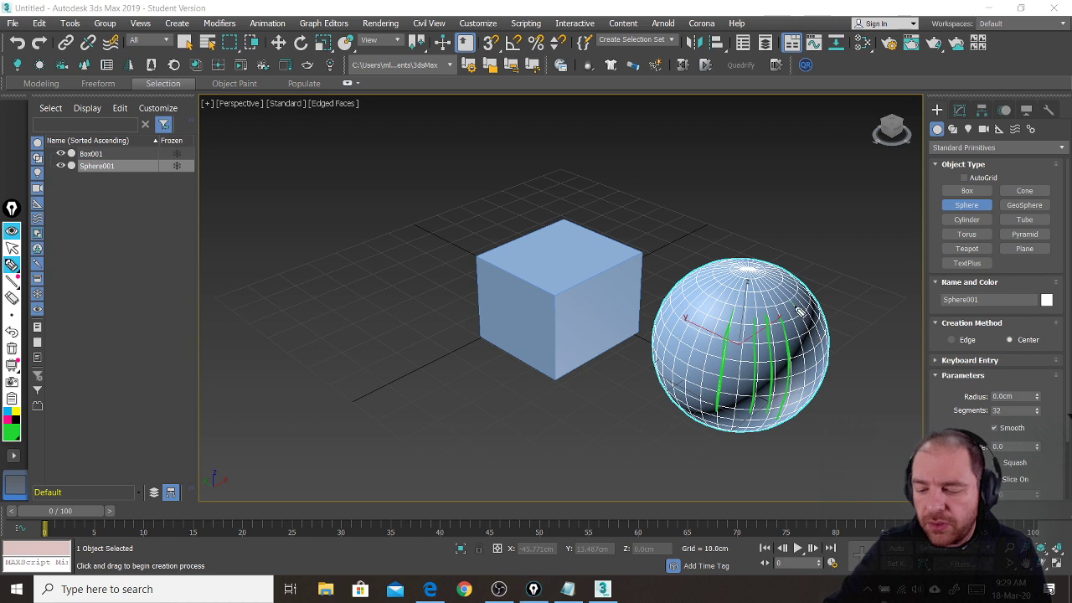
left_click_drag(792, 303, 808, 393)
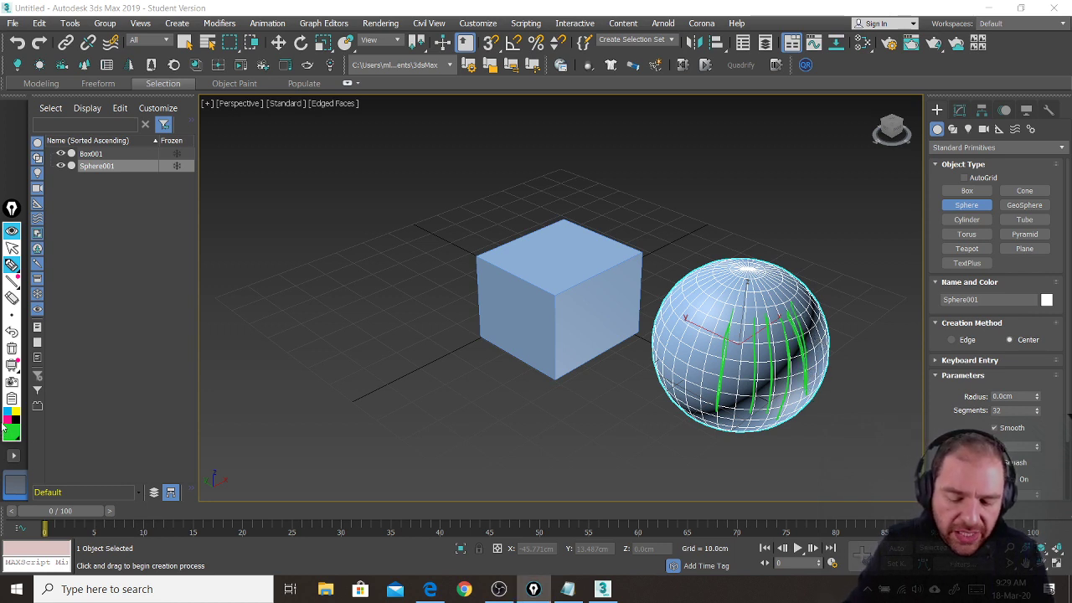
- Mark four points on the sphere's wireframe with magenta annotation dots to indicate vertices
left_click(8, 421)
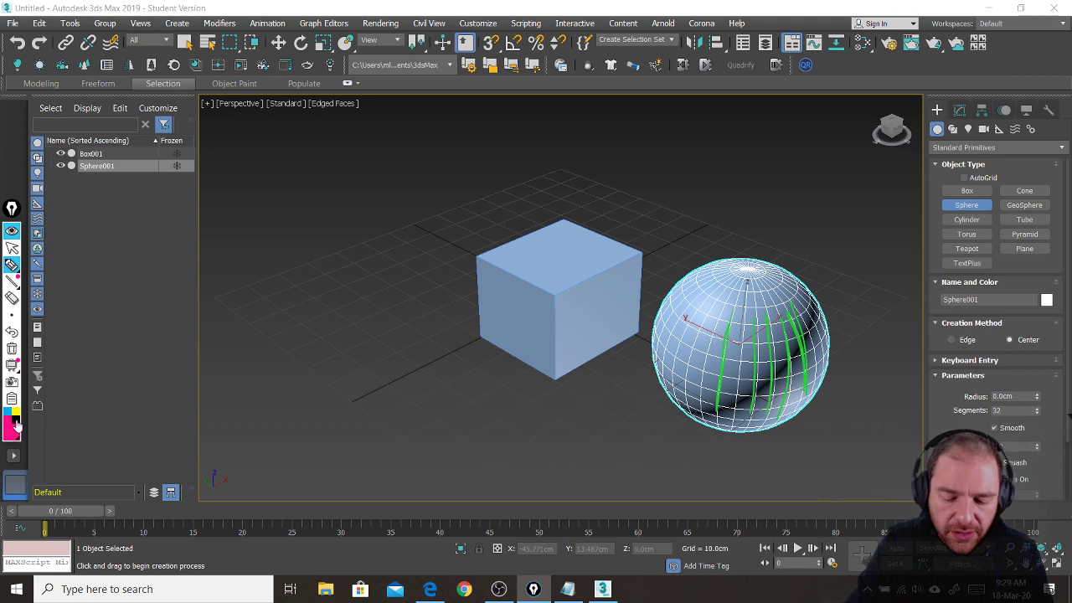
left_click(783, 322)
left_click(773, 306)
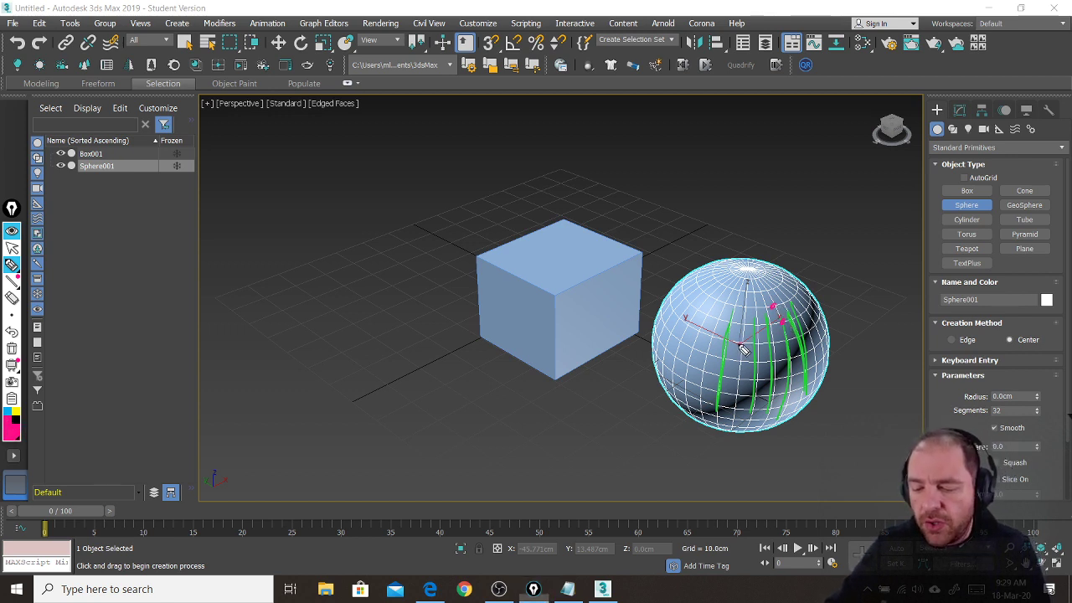
left_click(740, 344)
left_click(743, 328)
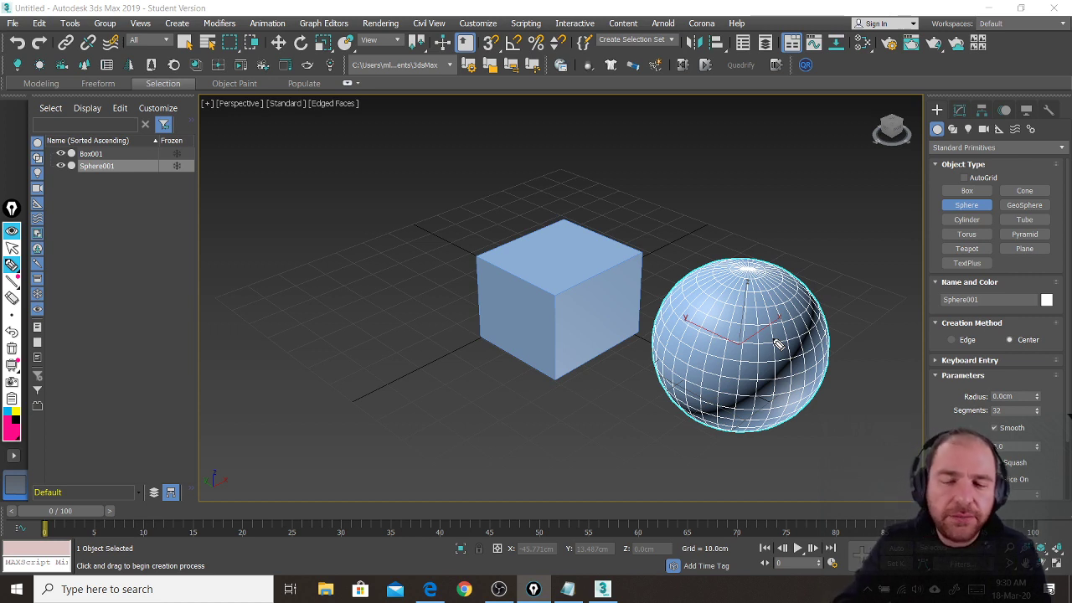
- Return to cursor mode, leave the sphere creation tool, and delete both the sphere and the box
key("ctrl+shift+2")
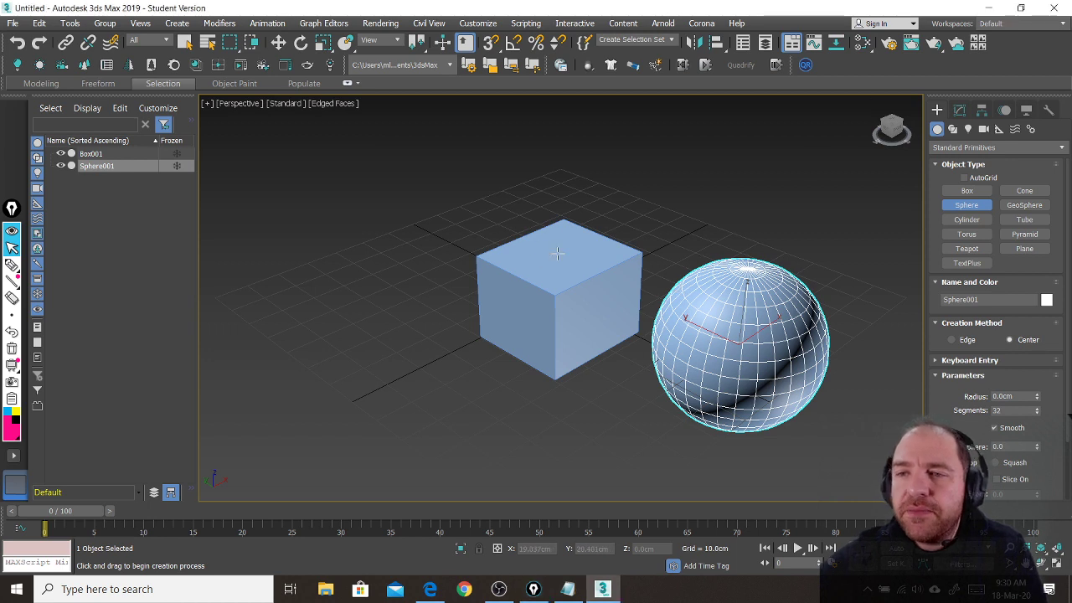
right_click(745, 223)
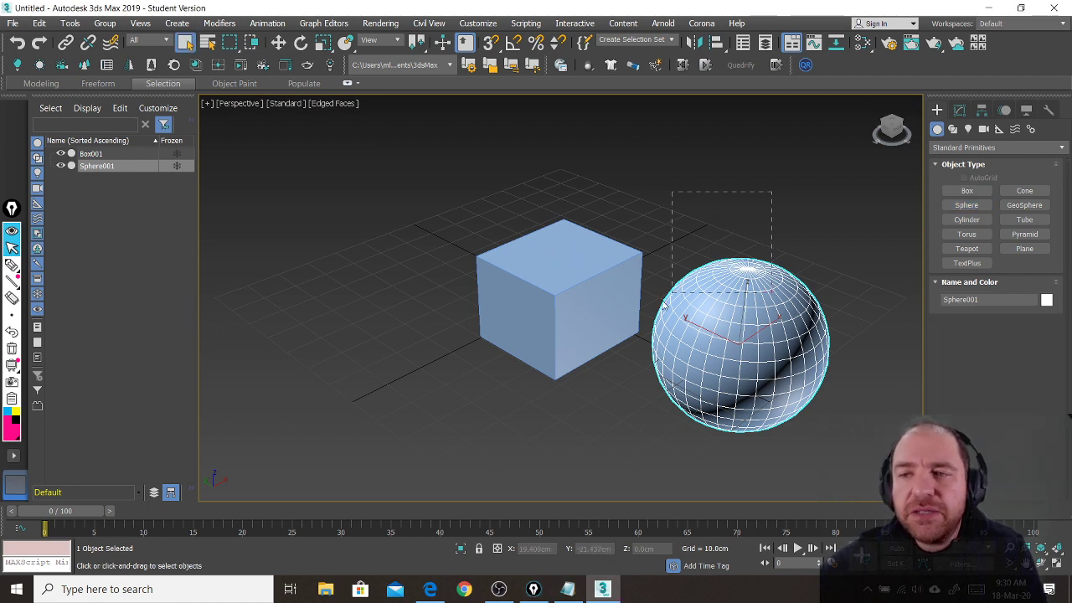
left_click(554, 377, "ctrl")
key("Delete")
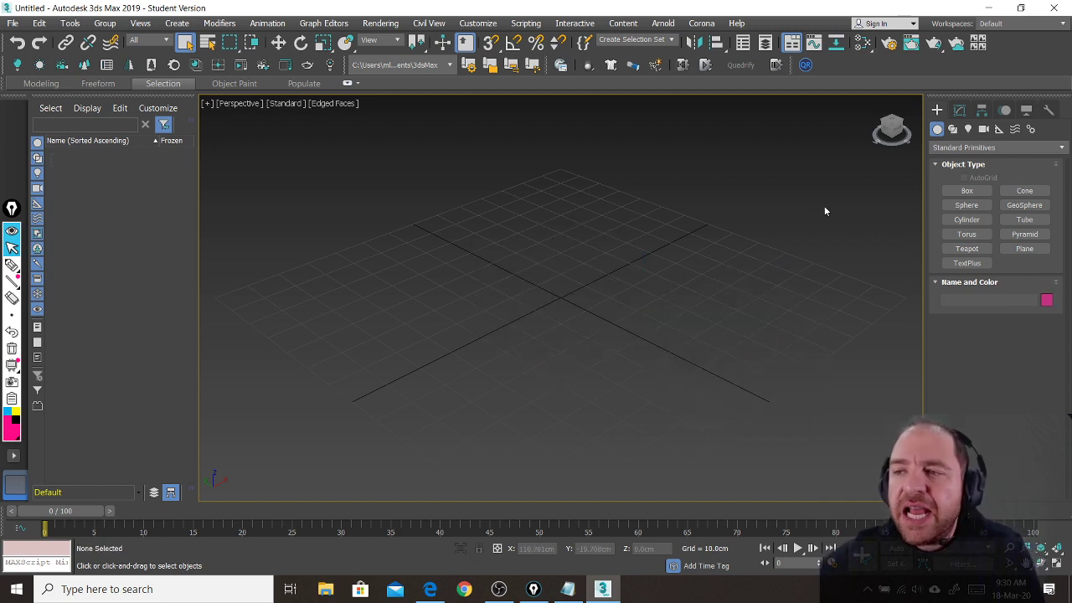
- Create a box about 34.6 cm long, 38.4 cm wide and 28.9 cm high around the grid's centre, and leave the Box tool
left_click(967, 191)
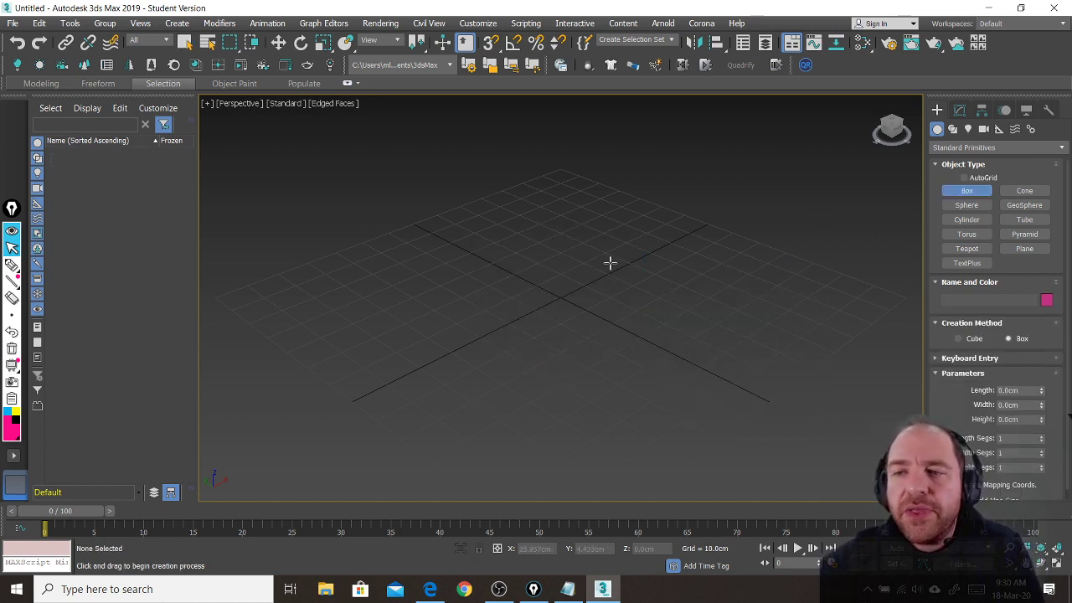
left_click_drag(560, 300, 550, 405)
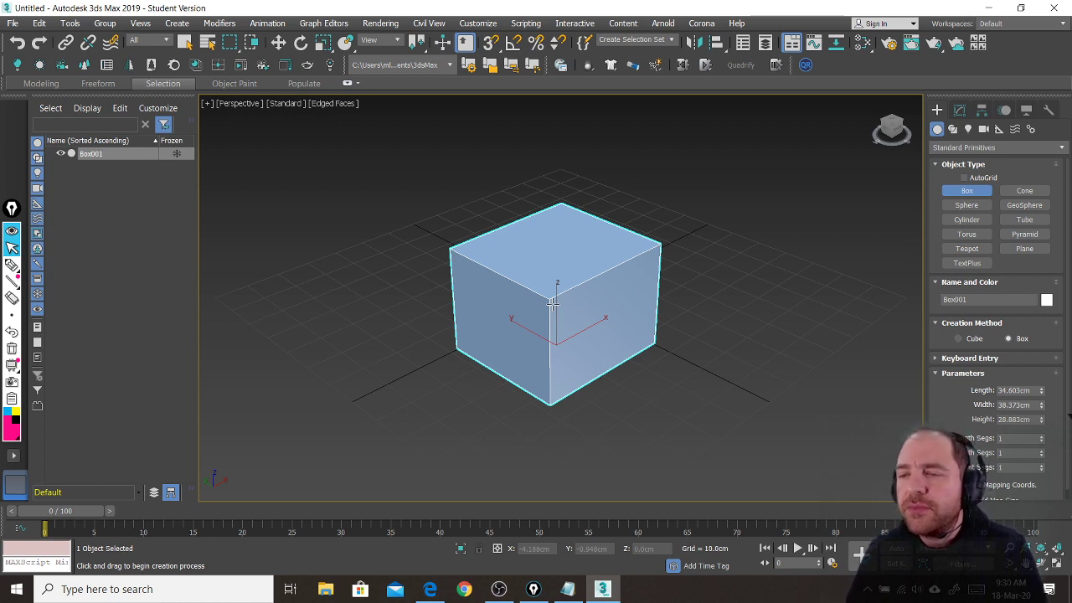
left_click_drag(553, 304, 553, 315)
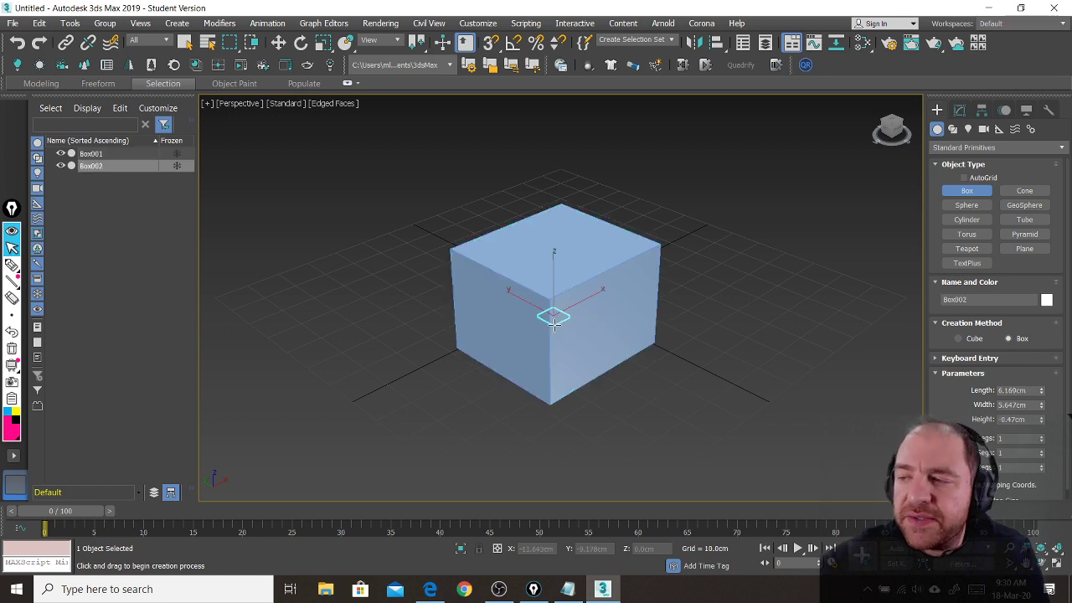
right_click(796, 240)
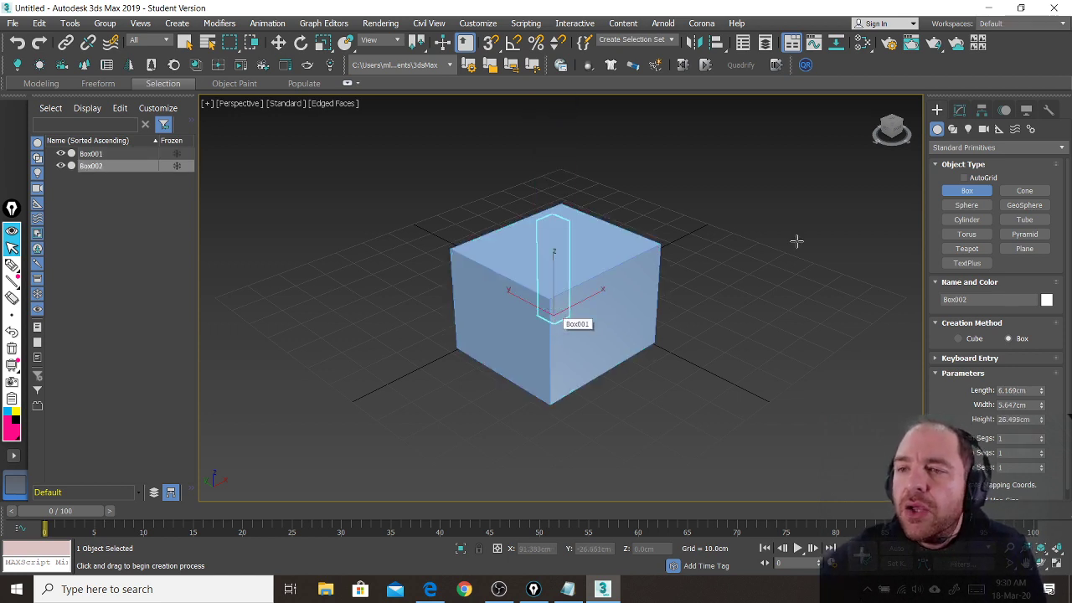
- Apply an Edit Poly modifier to the box
left_click(959, 110)
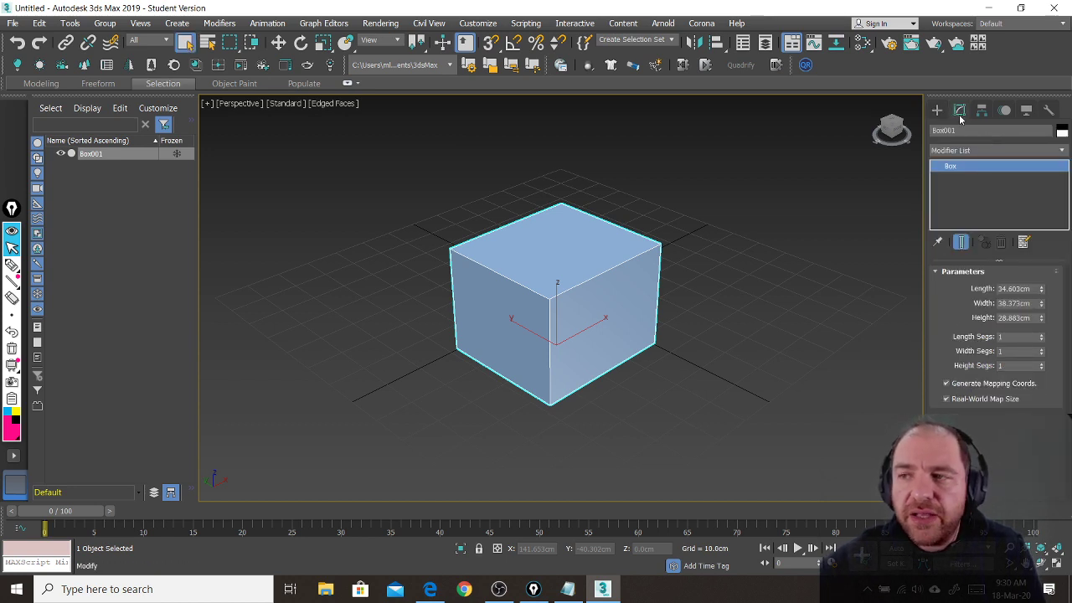
left_click(986, 150)
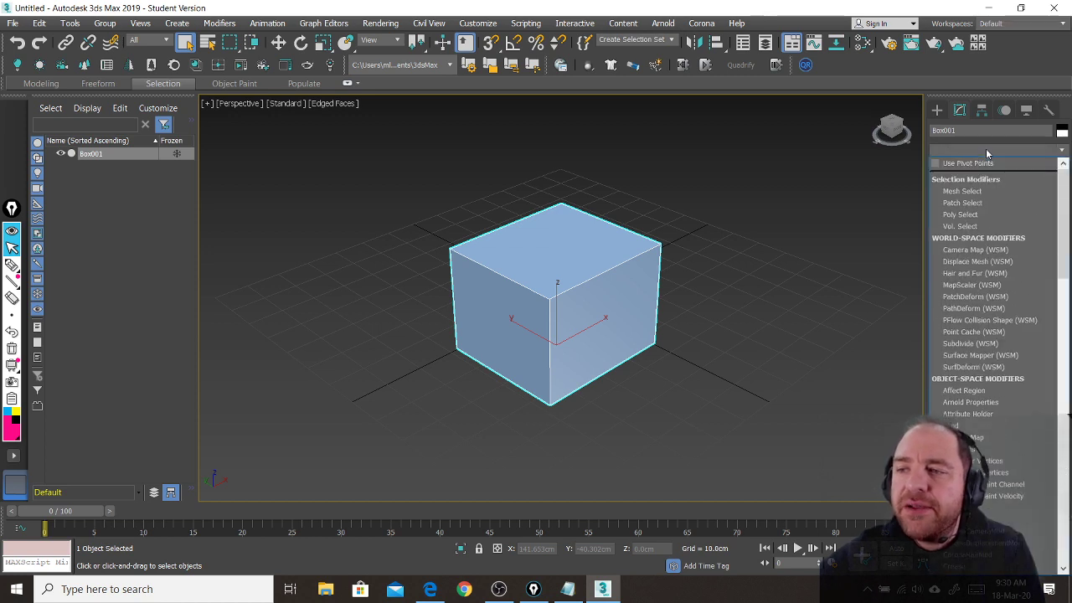
scroll(1024, 425, "down", 3)
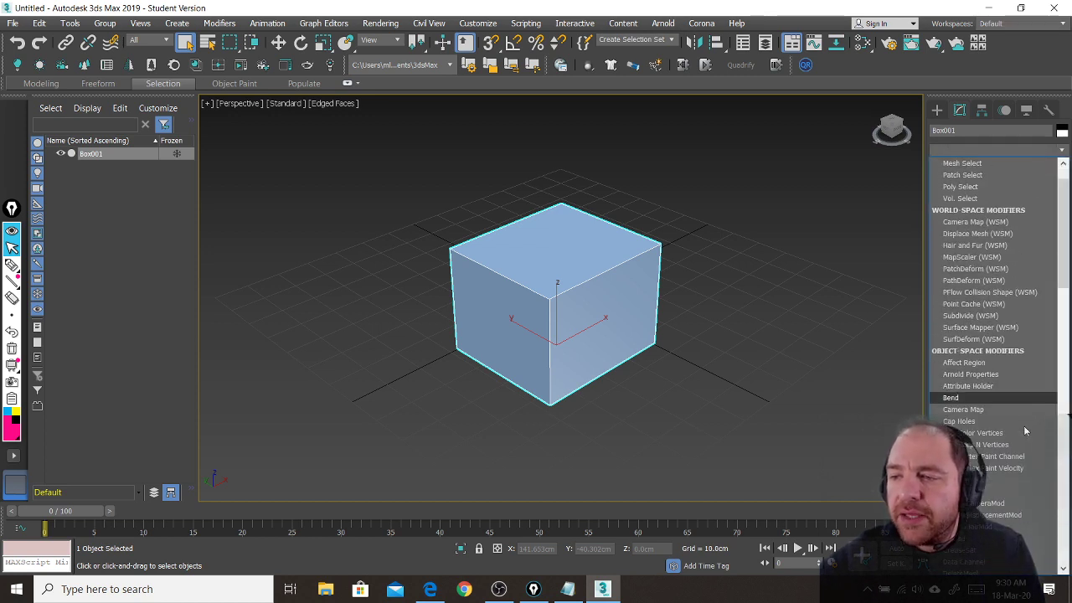
scroll(1008, 452, "down", 6)
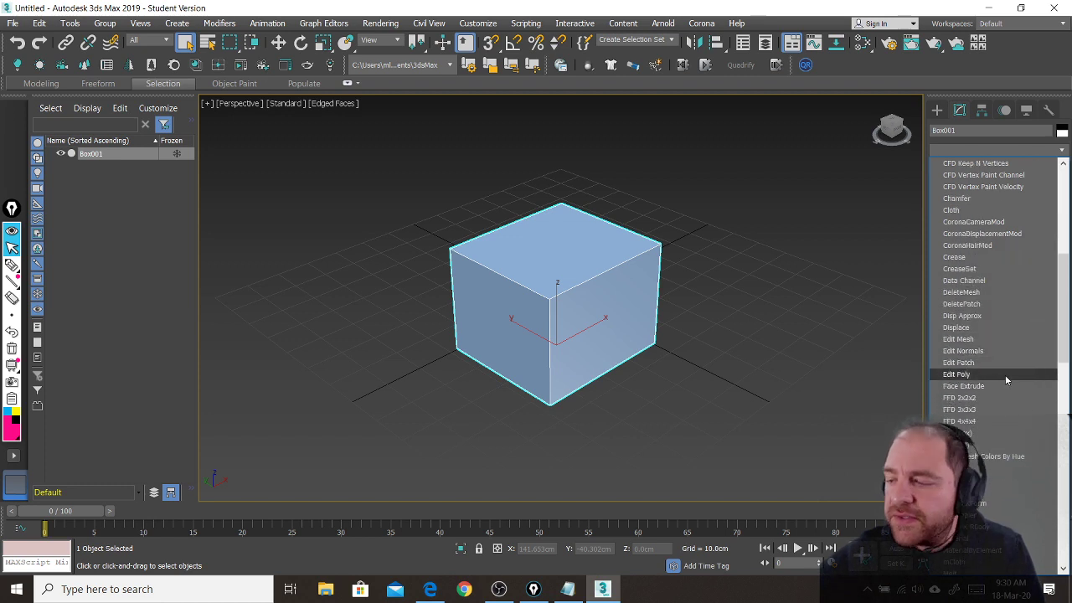
scroll(1005, 374, "down", 1)
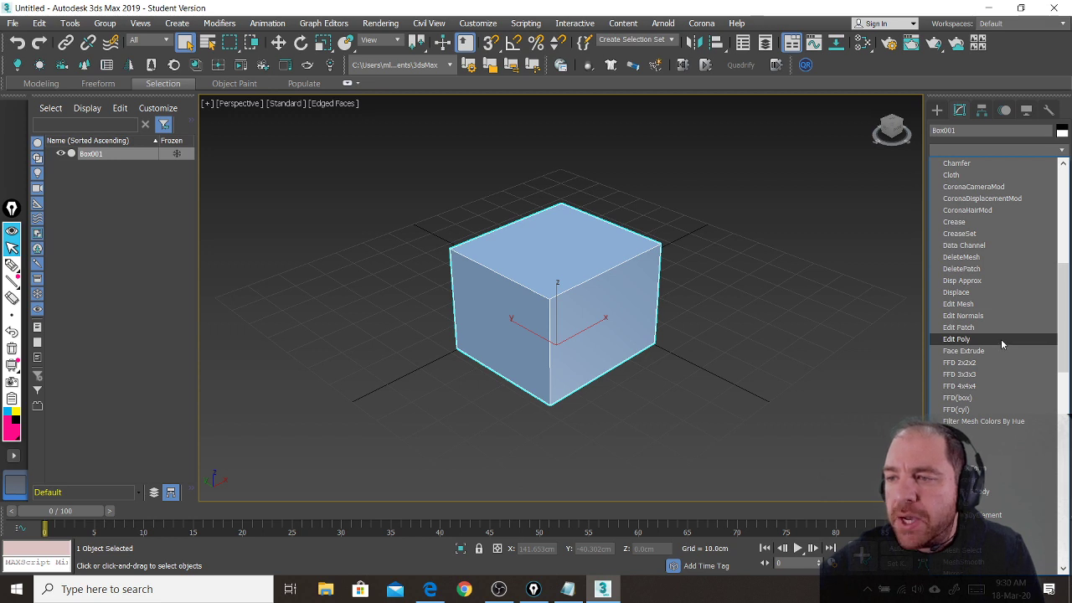
left_click(1000, 338)
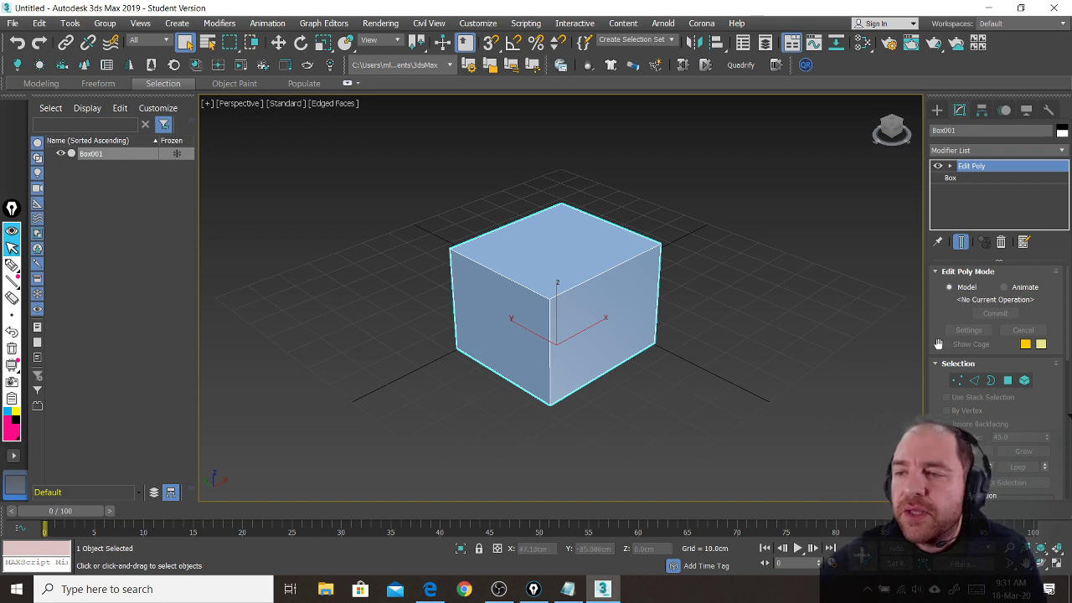
- Outline the Vertex sub-object icon with the magenta annotation pen, return to cursor mode, and enter Vertex level
scroll(943, 293, "down", 2)
left_click_drag(943, 292, 941, 270)
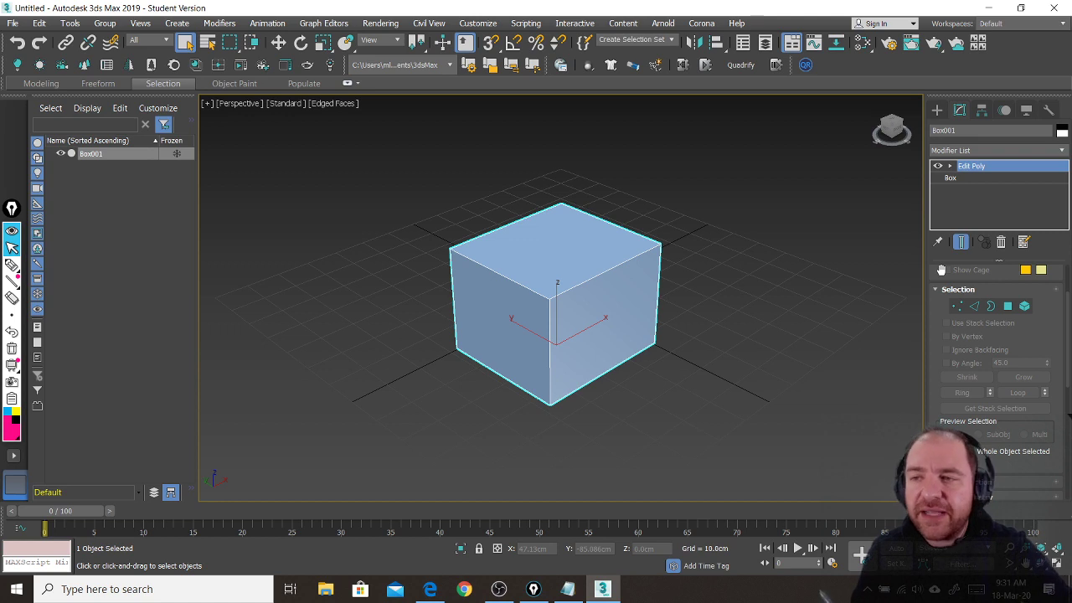
key("ctrl+shift+3")
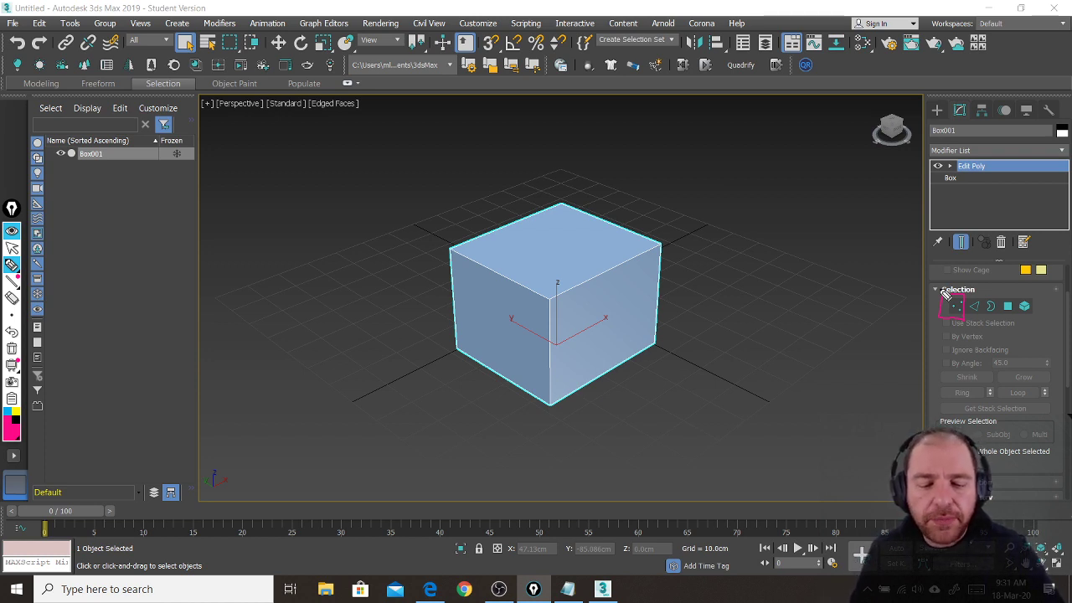
key("ctrl+shift+2")
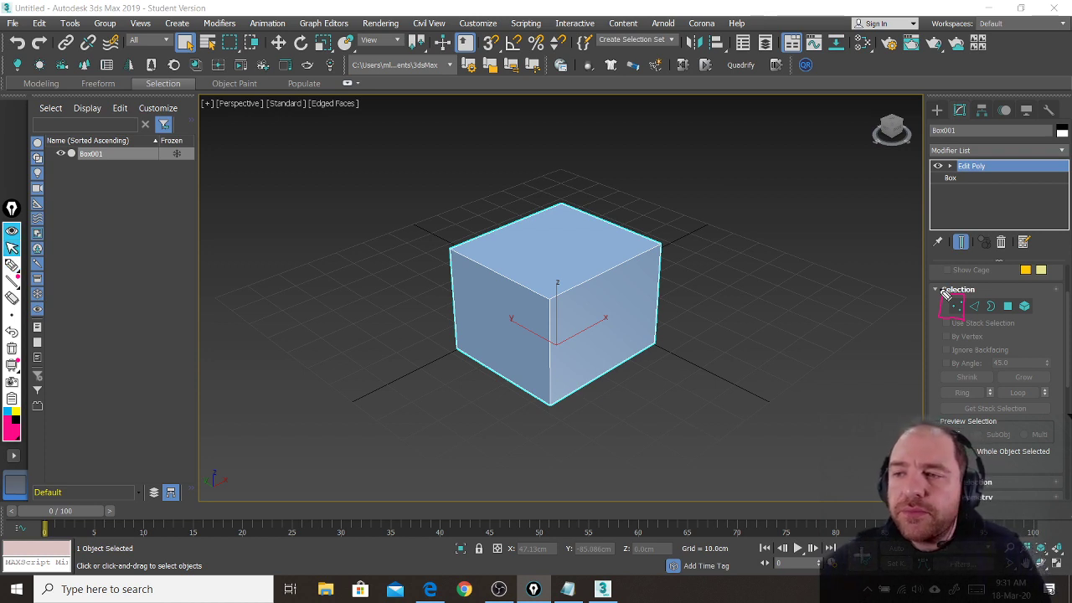
left_click(955, 306)
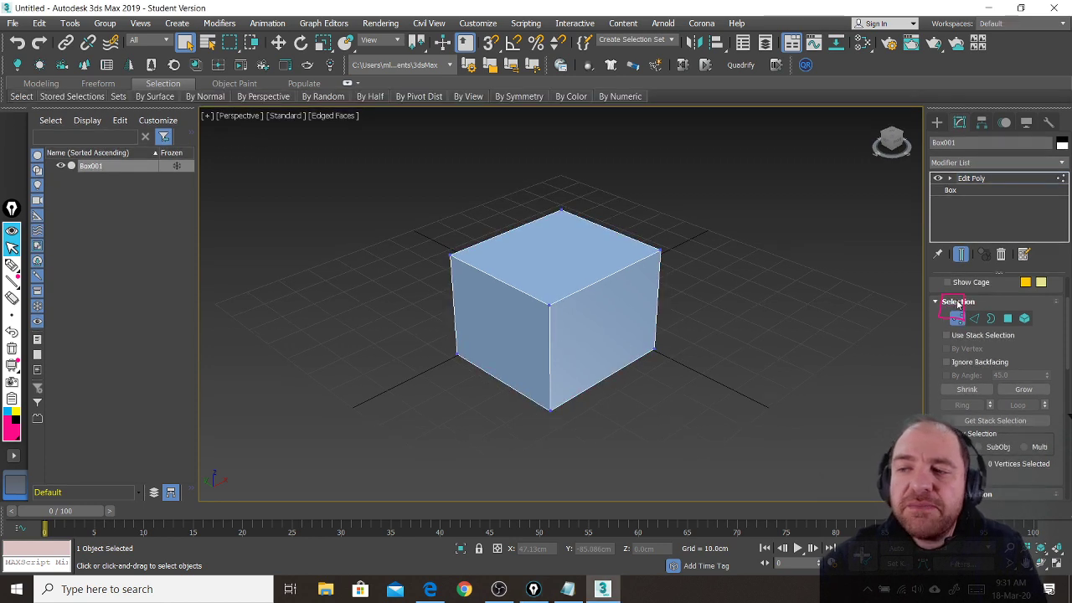
scroll(962, 323, "down", 1)
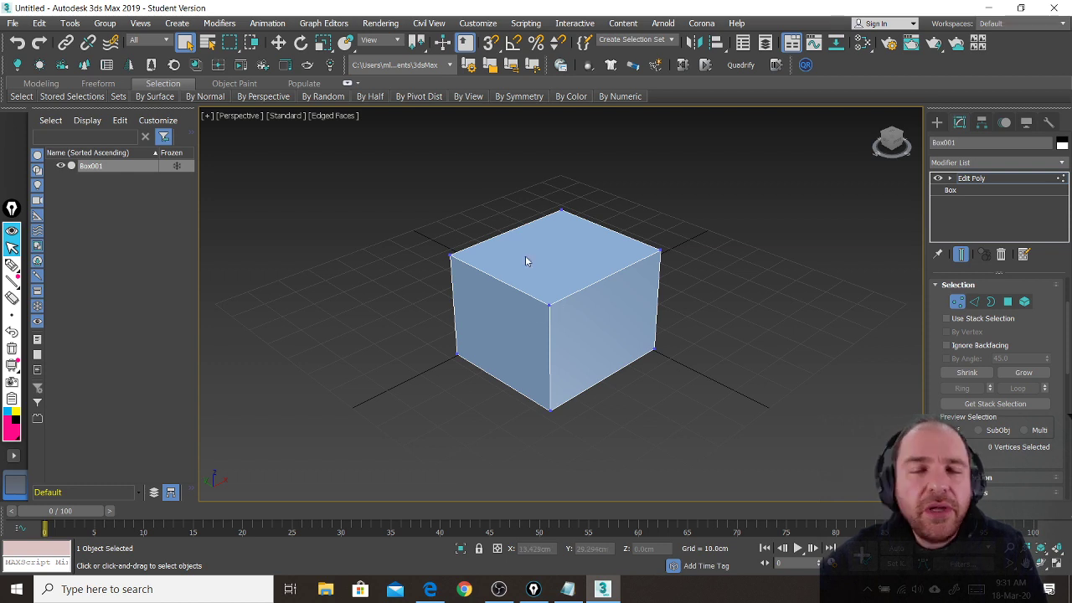
- Activate Move and shift the top face's left corner vertex slightly along X to about -36.9 cm
left_click(279, 43)
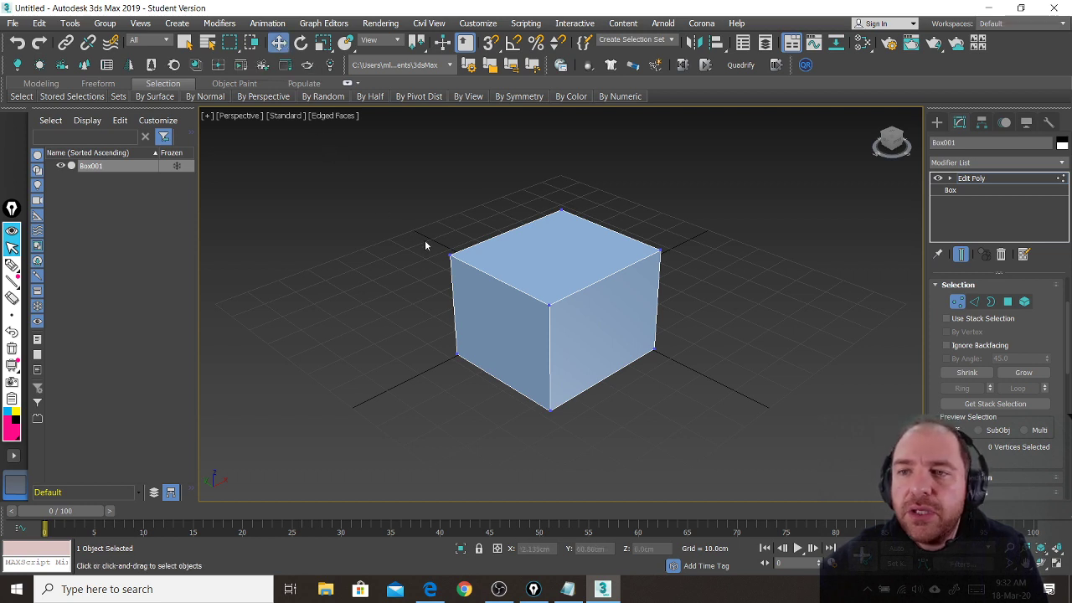
left_click(474, 282)
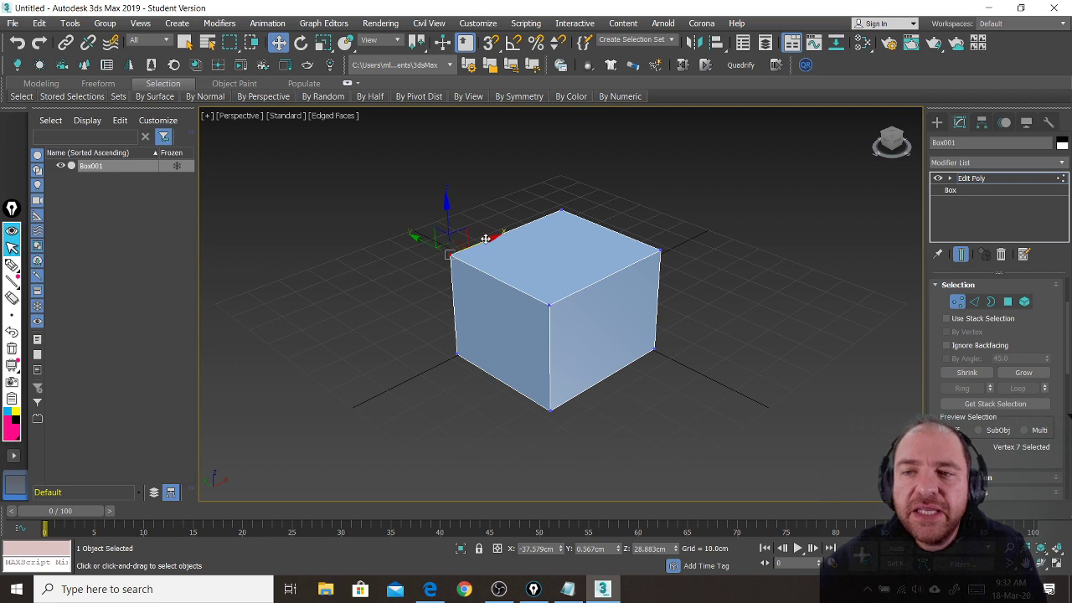
left_click_drag(485, 240, 490, 274)
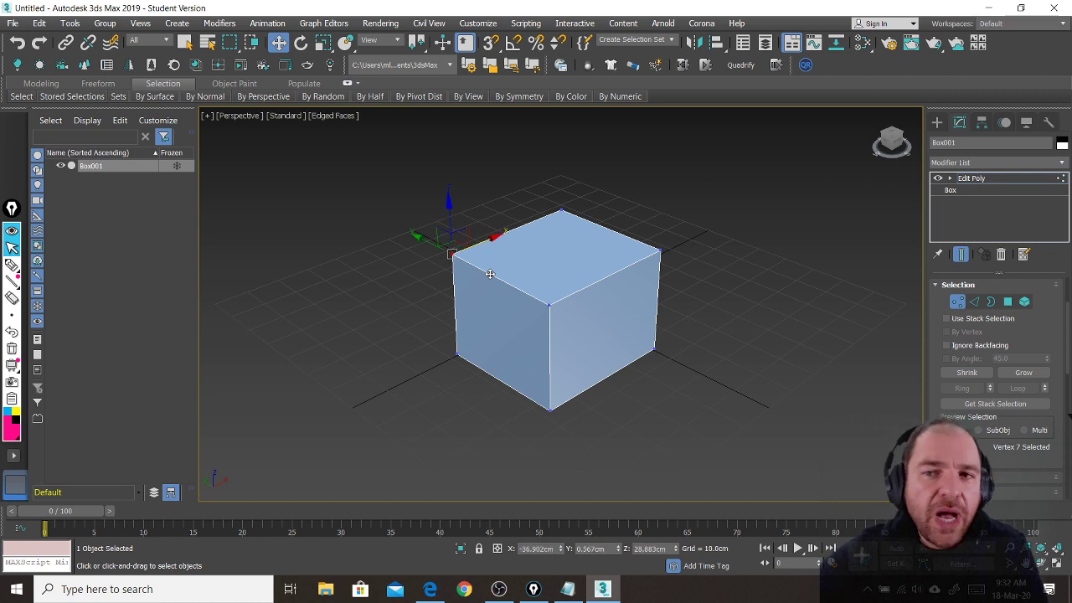
- Raise the top face's left, right and rear vertices together to about 44.9 cm, and lift the rear one alone to about Z 59.5 cm
left_click_drag(720, 164, 426, 274)
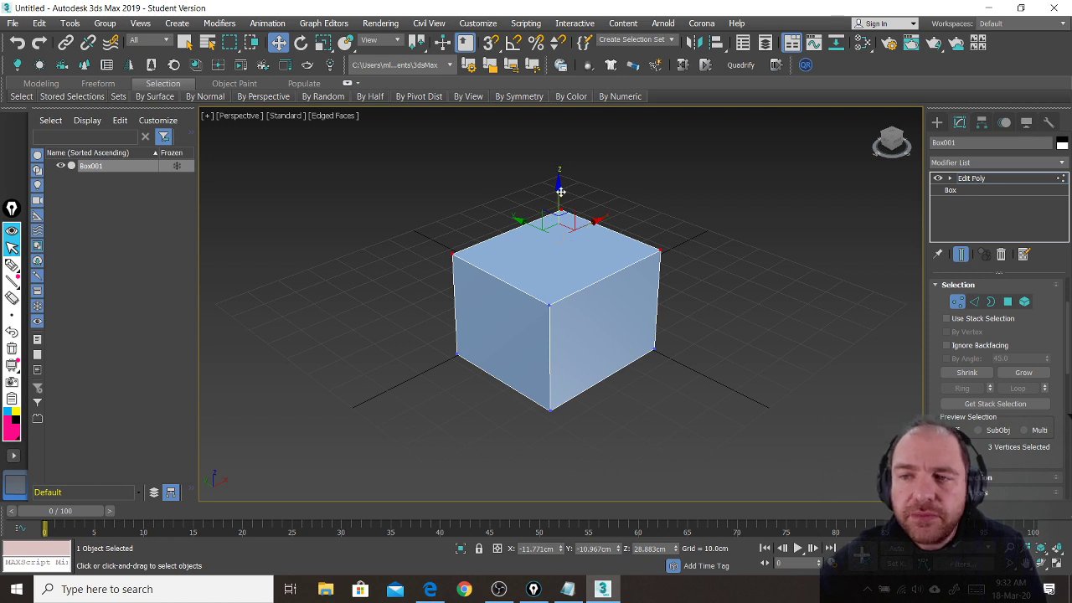
mouse_move(560, 191)
left_mouse_down()
mouse_move(566, 234)
mouse_move(568, 210)
left_mouse_up()
mouse_move(565, 181)
left_mouse_down()
mouse_move(567, 128)
mouse_move(550, 182)
left_mouse_up()
middle_click_drag(638, 230, 646, 259)
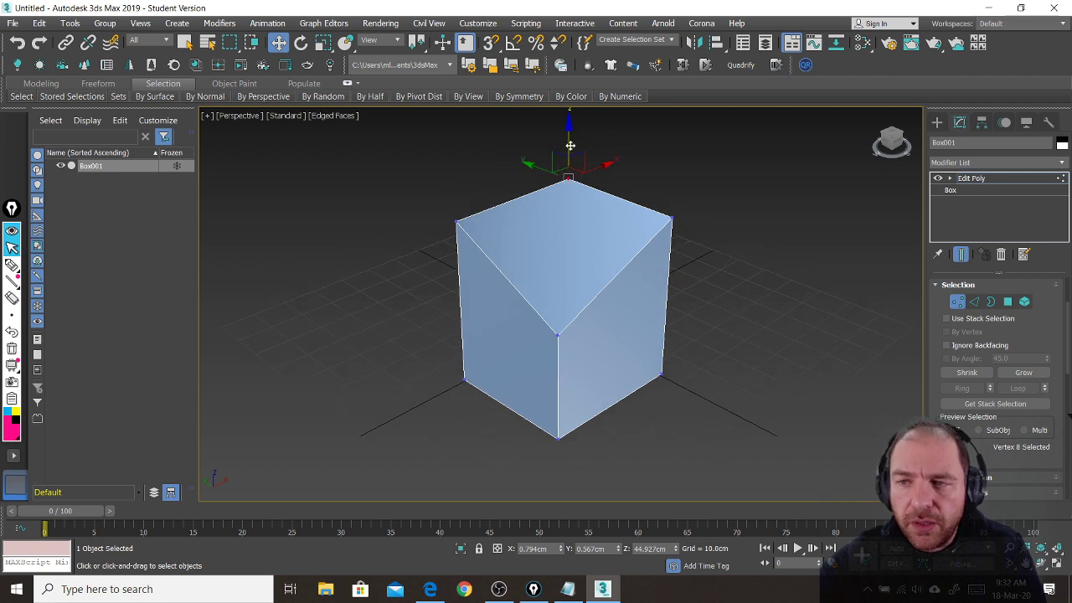
left_click_drag(569, 144, 569, 92)
mouse_move(570, 95)
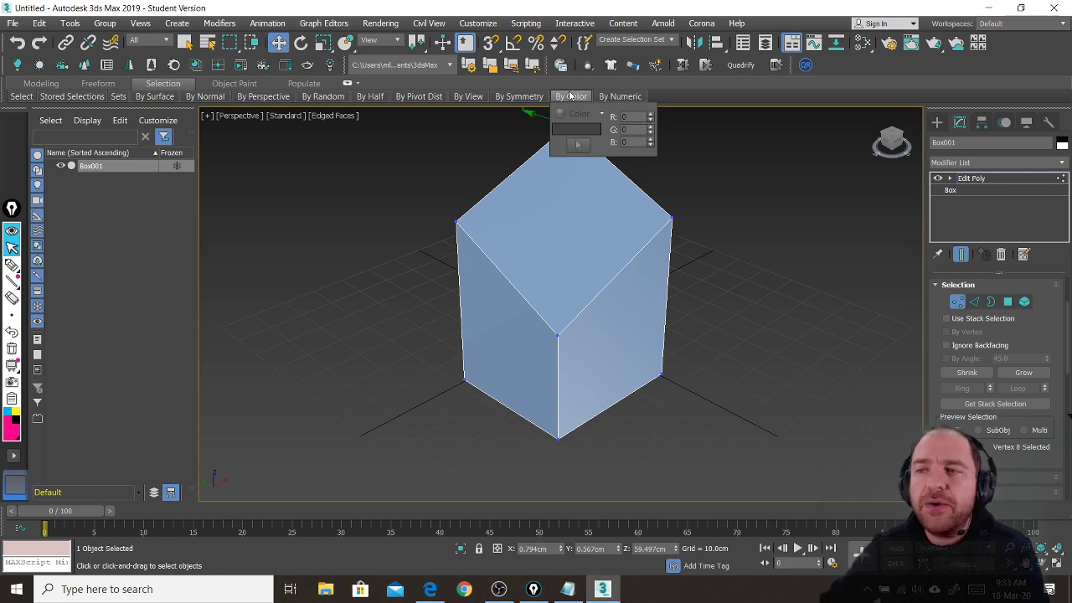
left_click(752, 209)
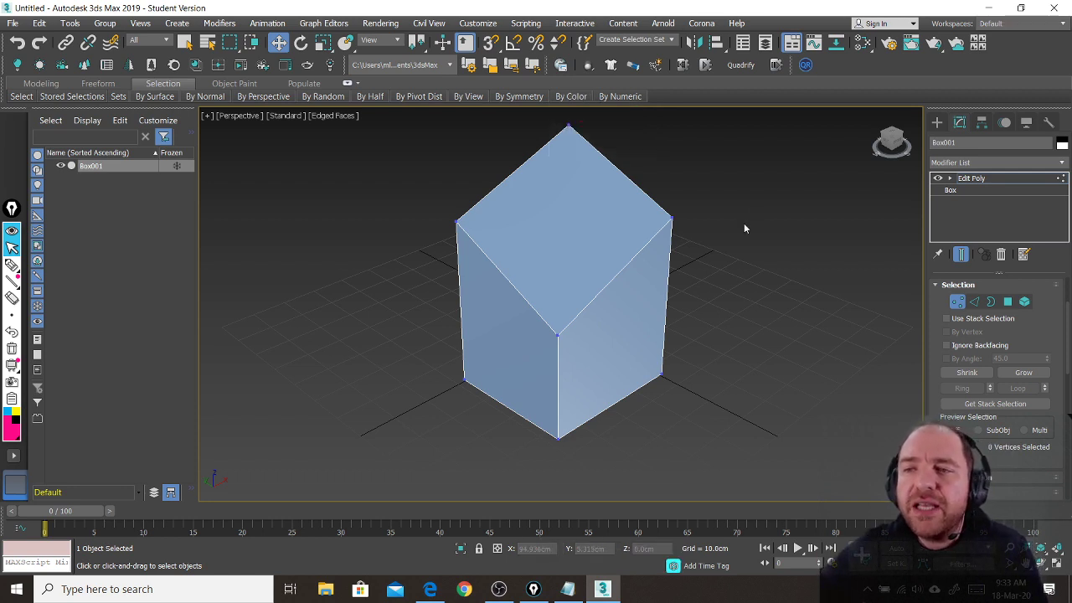
middle_click_drag(744, 223, 743, 229)
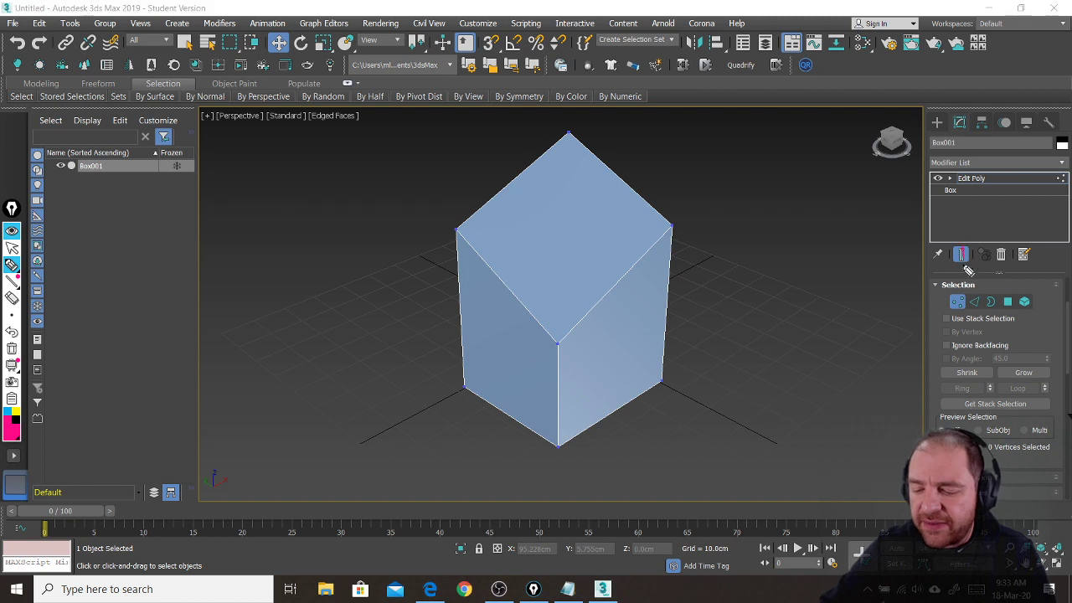
- Draw magenta arrows pointing at the Vertex, Edge and Polygon sub-object icons, and return to cursor mode
mouse_move(964, 266)
left_mouse_down()
mouse_move(961, 289)
mouse_move(969, 279)
left_mouse_up()
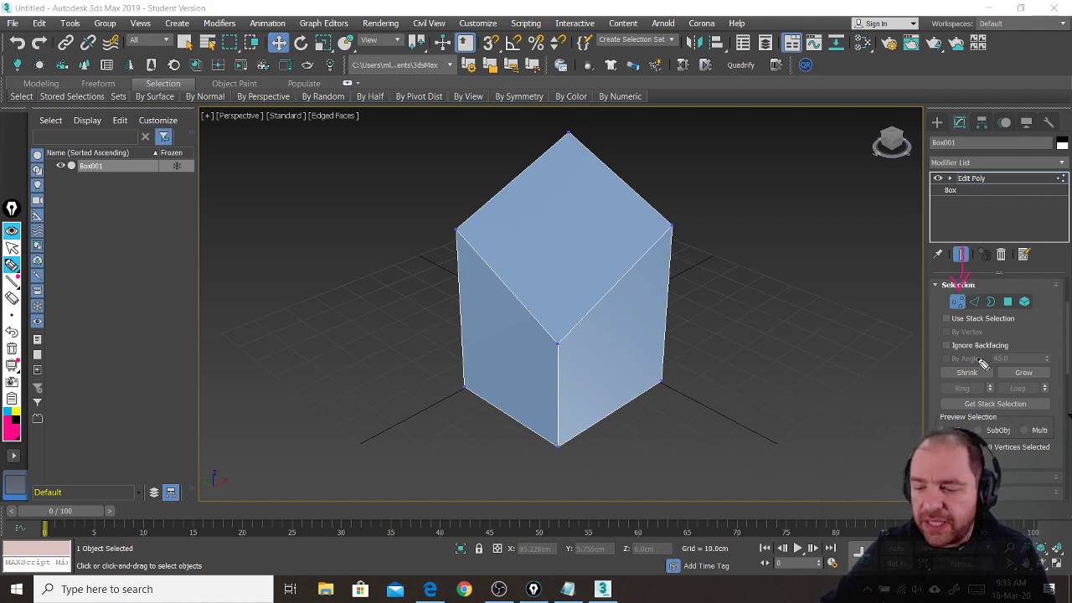
mouse_move(971, 360)
left_mouse_down()
mouse_move(970, 316)
mouse_move(978, 326)
left_mouse_up()
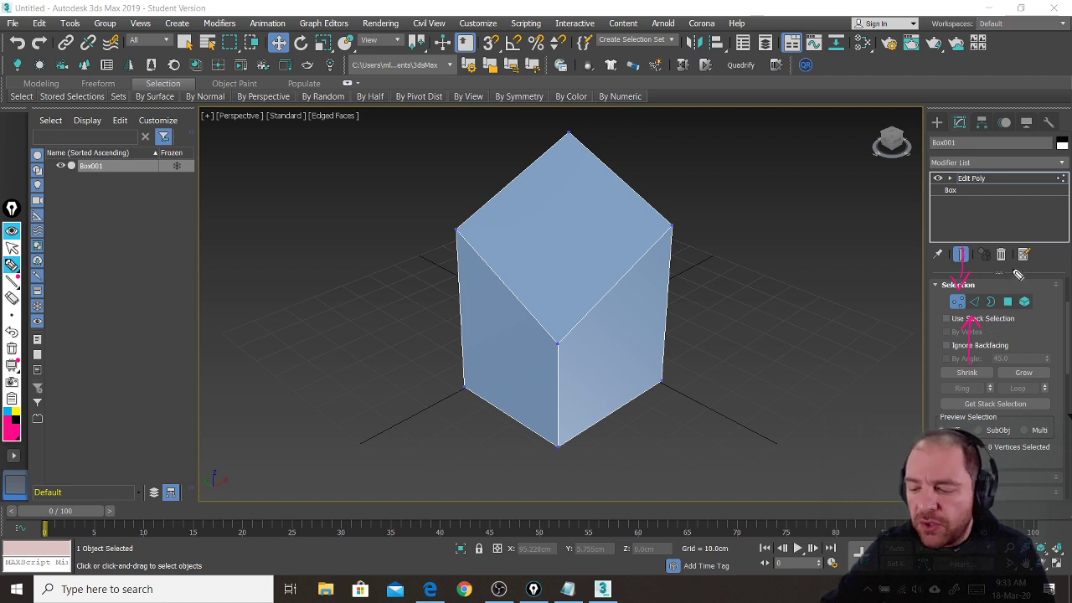
mouse_move(1012, 256)
left_mouse_down()
mouse_move(1007, 299)
mouse_move(1015, 292)
left_mouse_up()
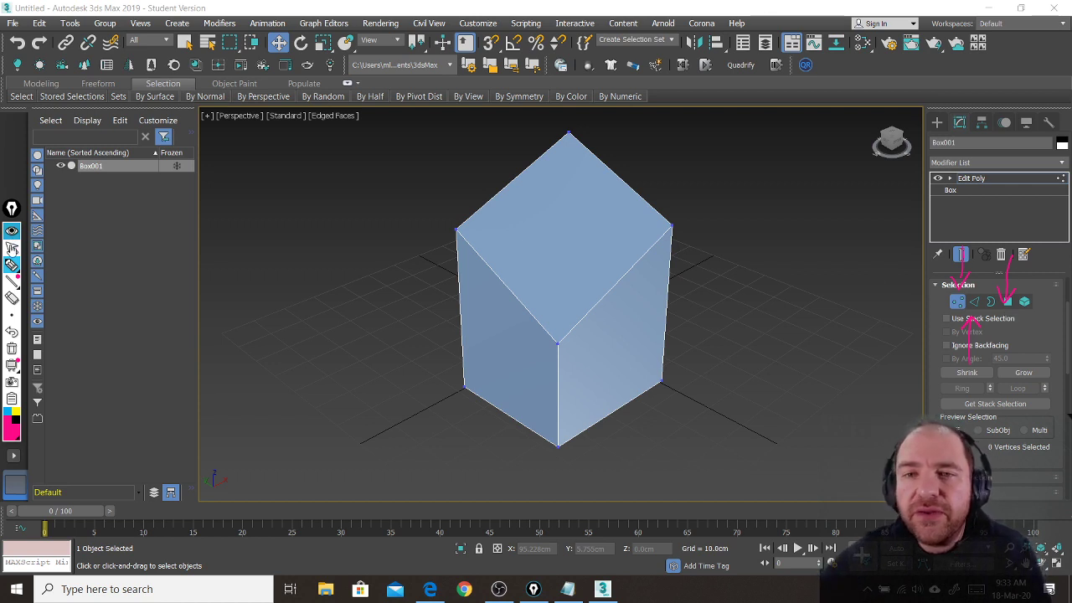
left_click(12, 248)
- At Edge level, move the right-hand vertical edge outward and down in the XZ plane to about X 8.4 cm, Z 15.5 cm
left_click(974, 301)
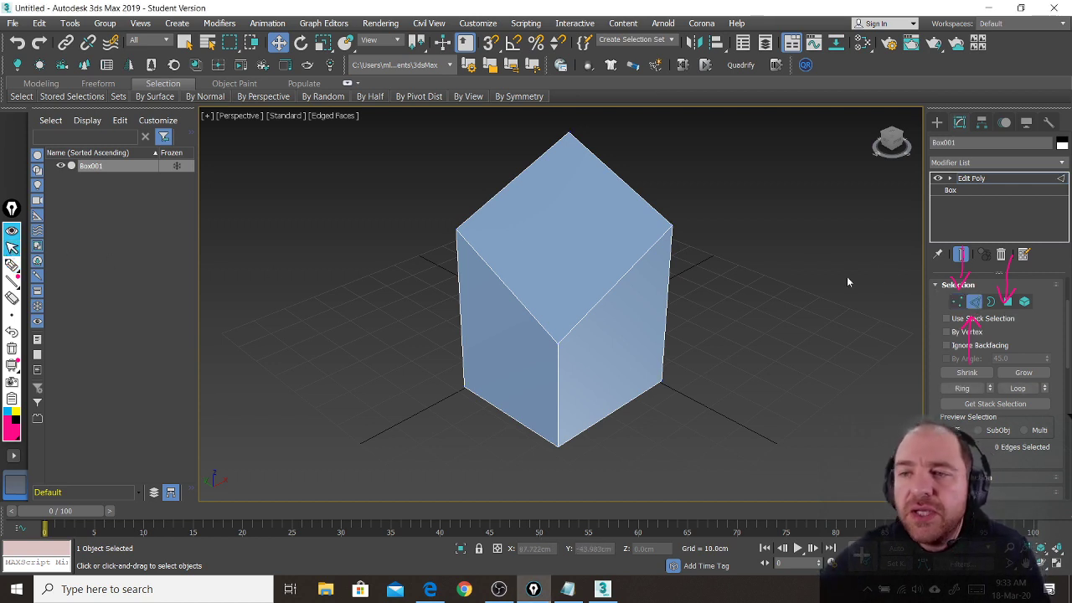
left_click(667, 324)
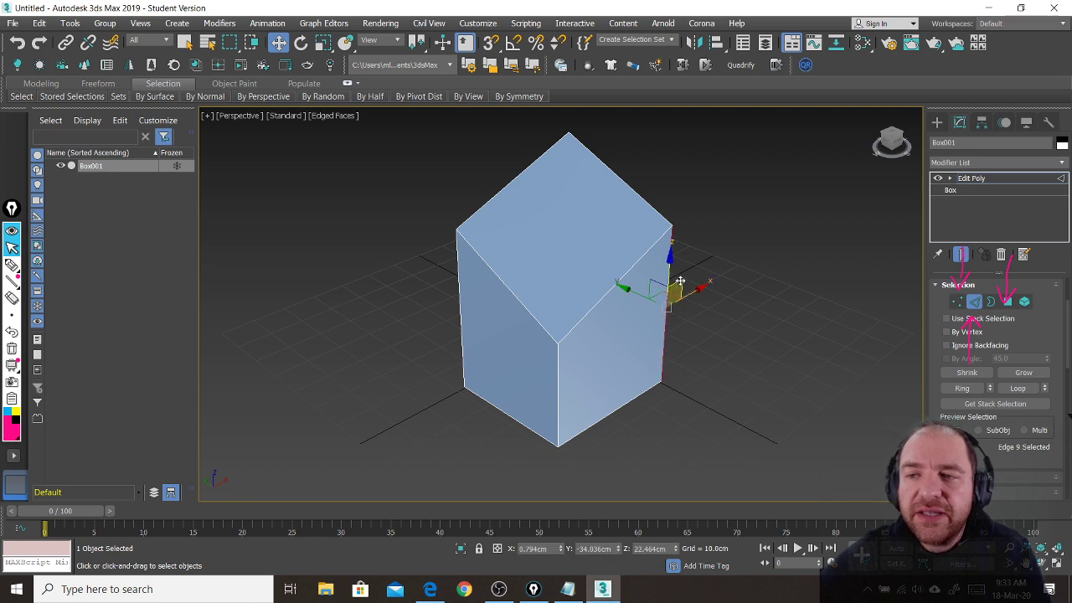
left_click_drag(680, 282, 708, 301)
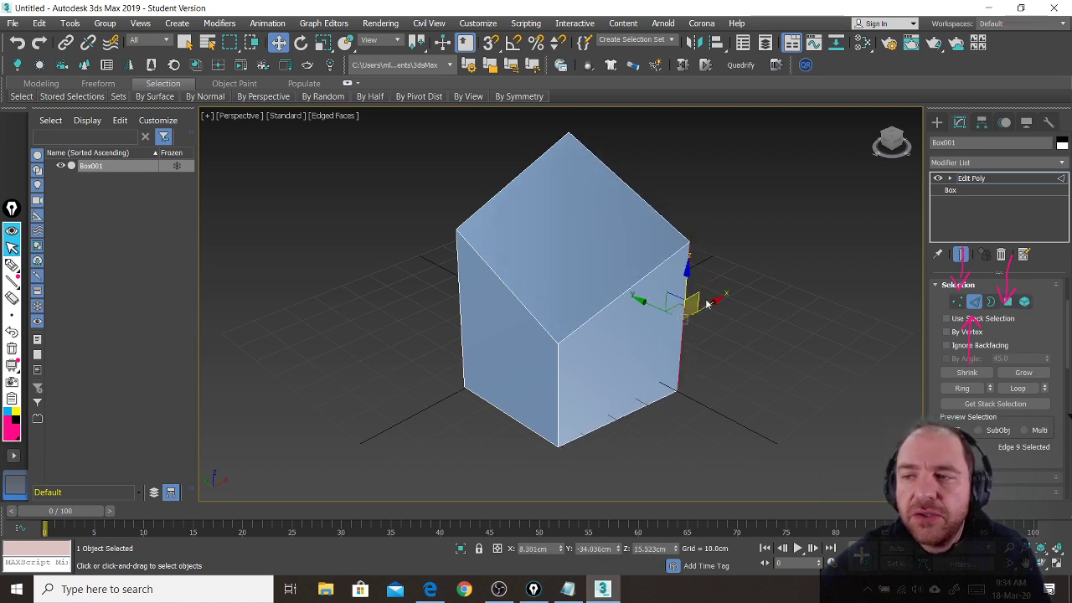
- At Polygon level, move the top face slightly to about X -16.1 cm, Z 41.1 cm, and clear all pen annotations
left_click(1008, 302)
left_click(566, 269)
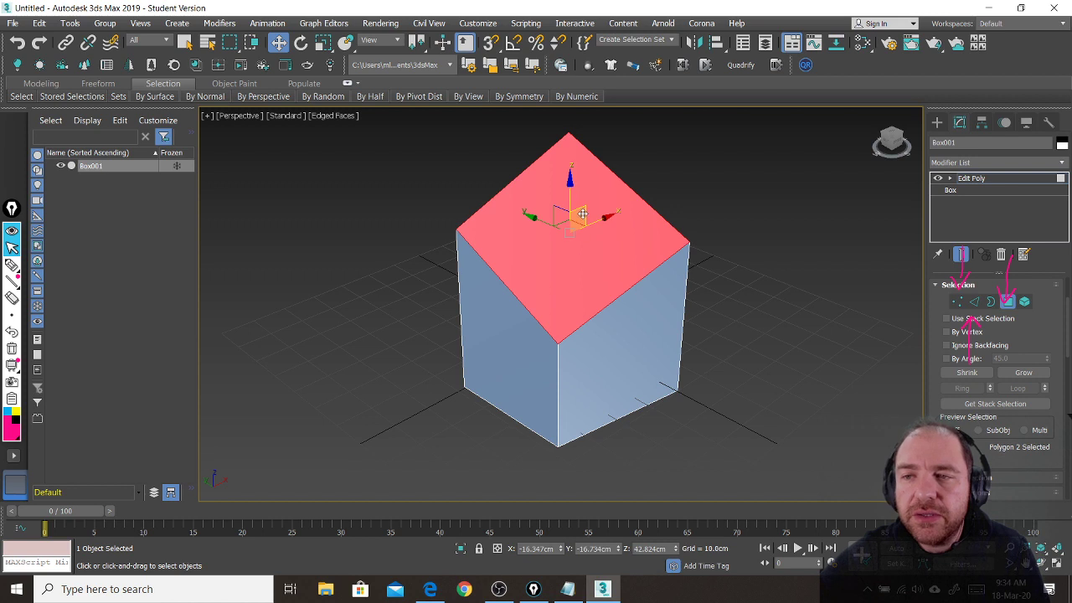
mouse_move(582, 214)
left_mouse_down()
mouse_move(478, 223)
mouse_move(620, 213)
mouse_move(527, 235)
mouse_move(614, 201)
mouse_move(578, 226)
mouse_move(584, 213)
left_mouse_up()
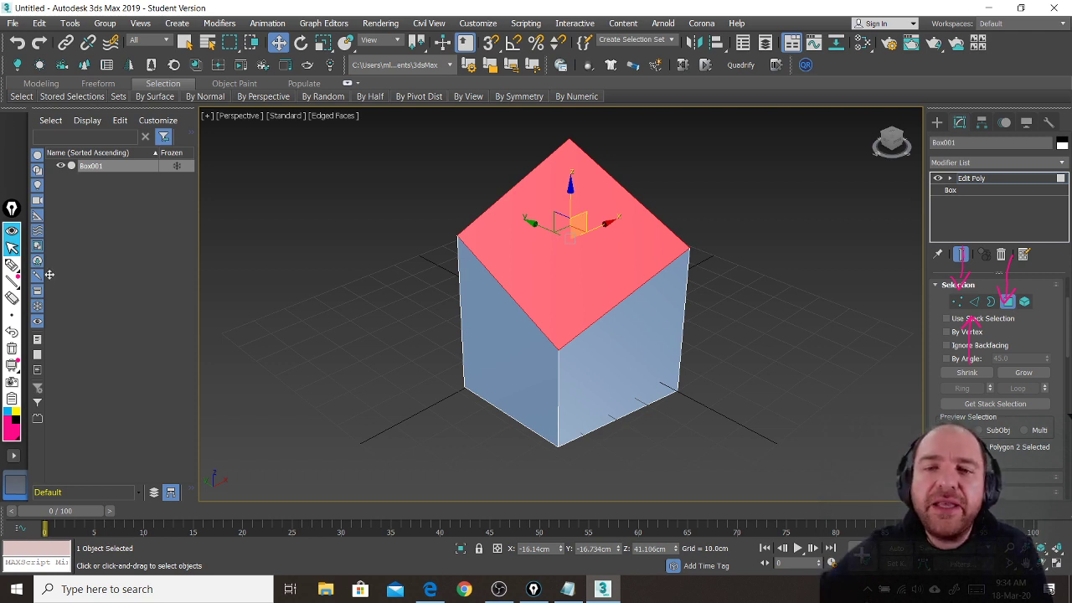
left_click(11, 350)
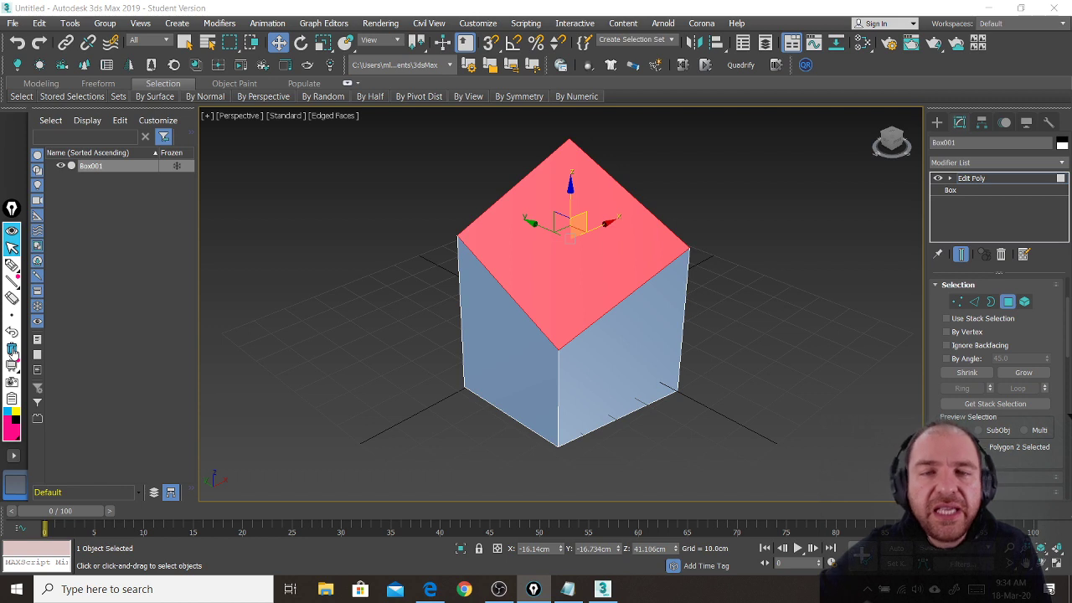
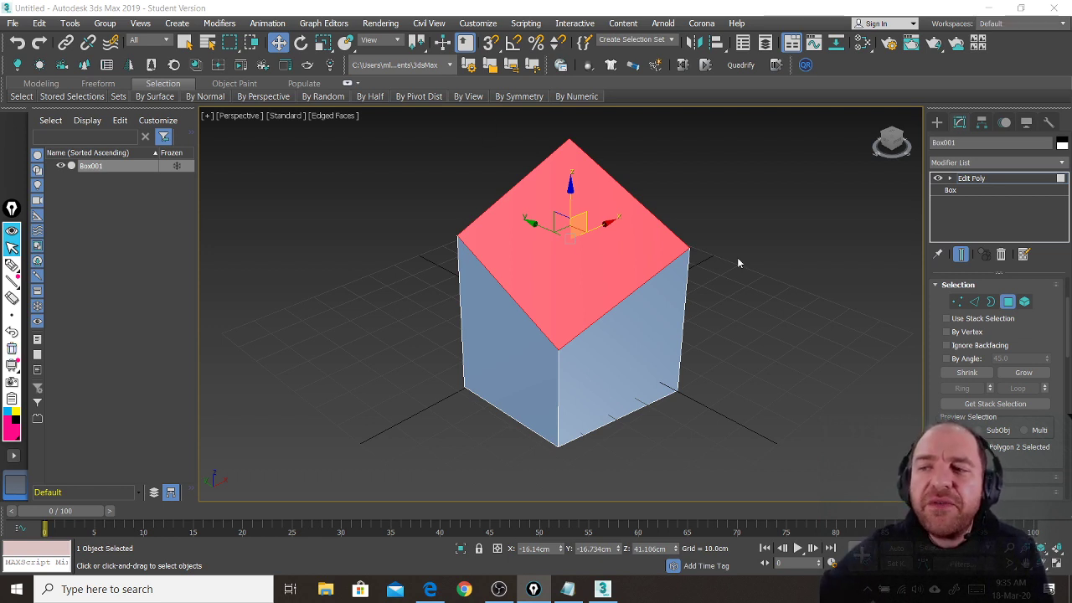
- Switch to Vertex level and review the commands offered under Edit Vertices
left_click(959, 303)
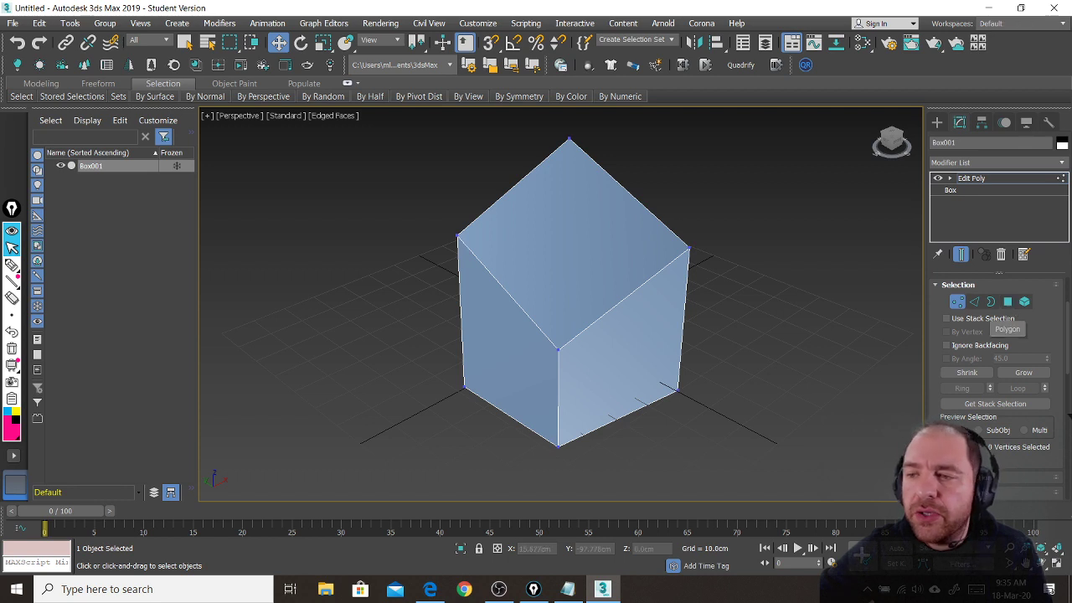
left_click_drag(948, 448, 948, 345)
left_click_drag(947, 299, 936, 244)
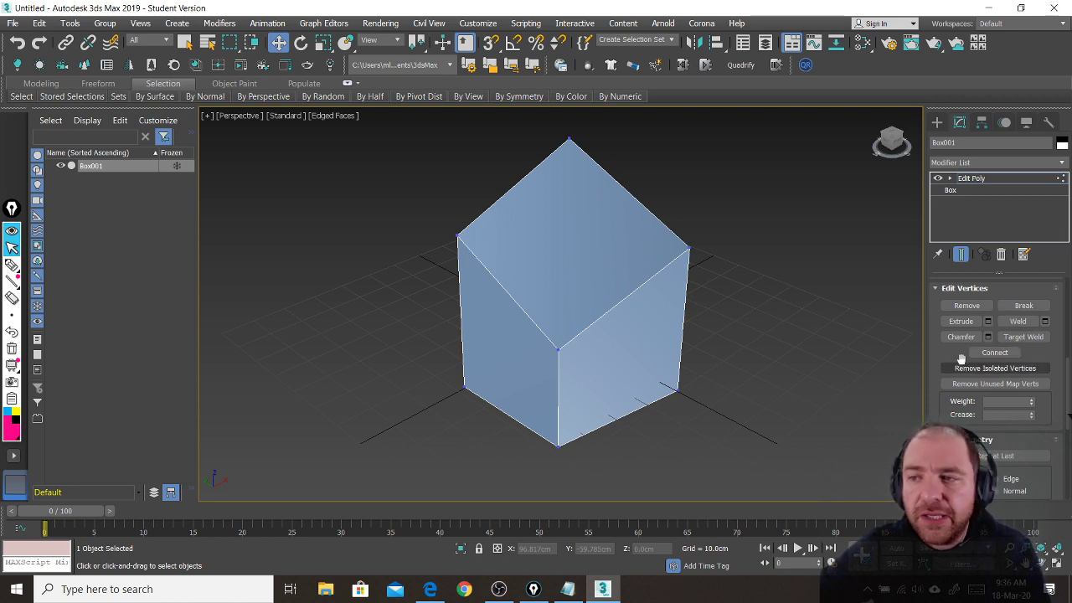
scroll(963, 335, "up", 3)
scroll(976, 326, "up", 3)
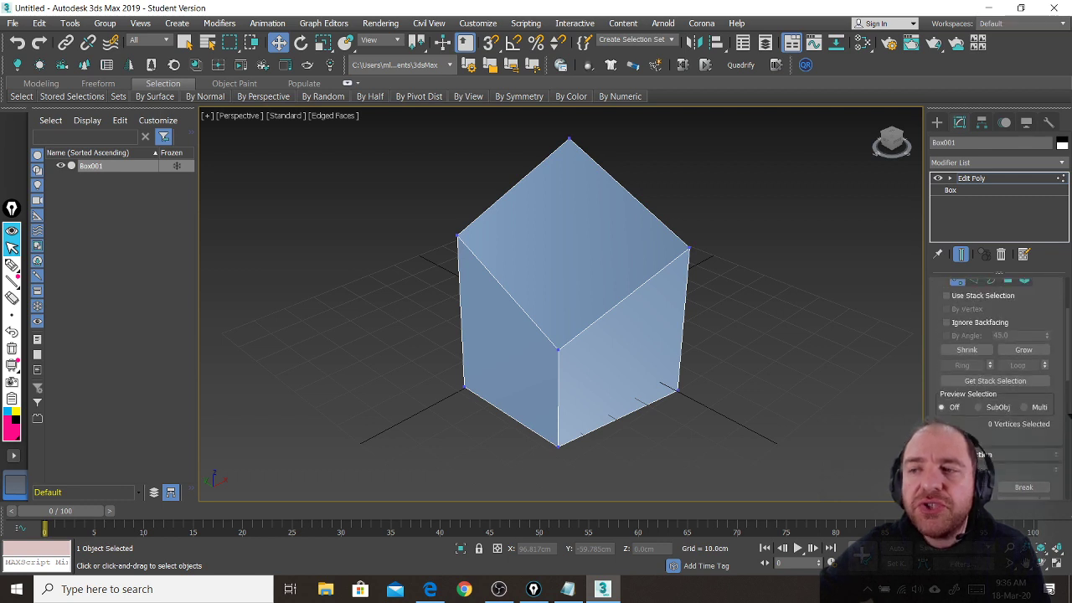
- Switch to Edge level and review the commands and edge properties offered under Edit Edges
left_click(978, 308)
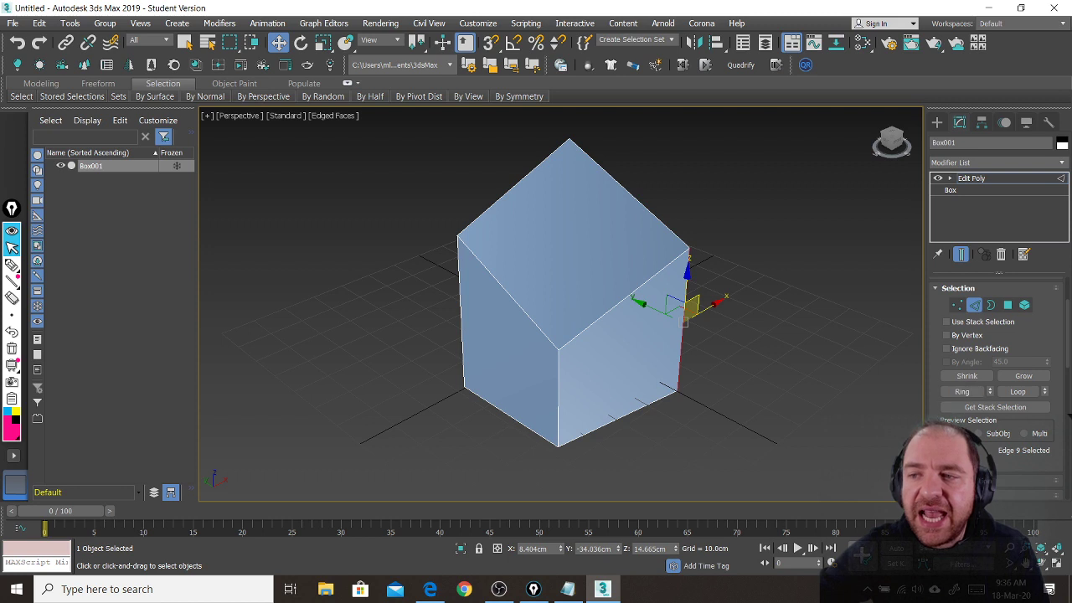
scroll(933, 350, "down", 3)
left_click_drag(933, 351, 926, 240)
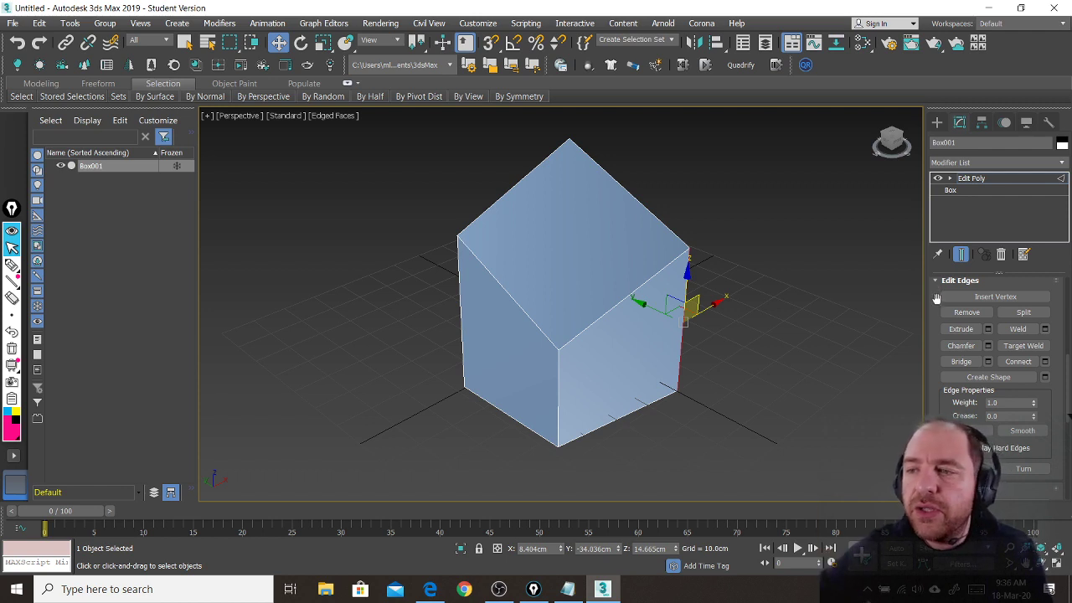
scroll(936, 301, "up", 3)
scroll(997, 376, "up", 3)
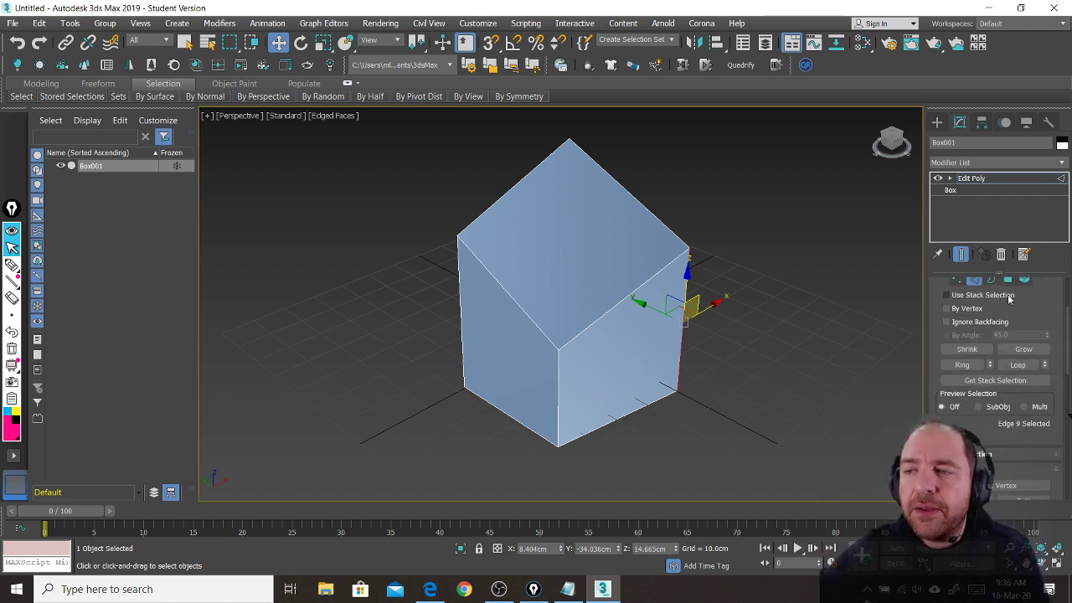
- Switch to Polygon level and review the commands offered under Edit Polygons and Edit Geometry
scroll(1010, 299, "up", 1)
left_click(1009, 296)
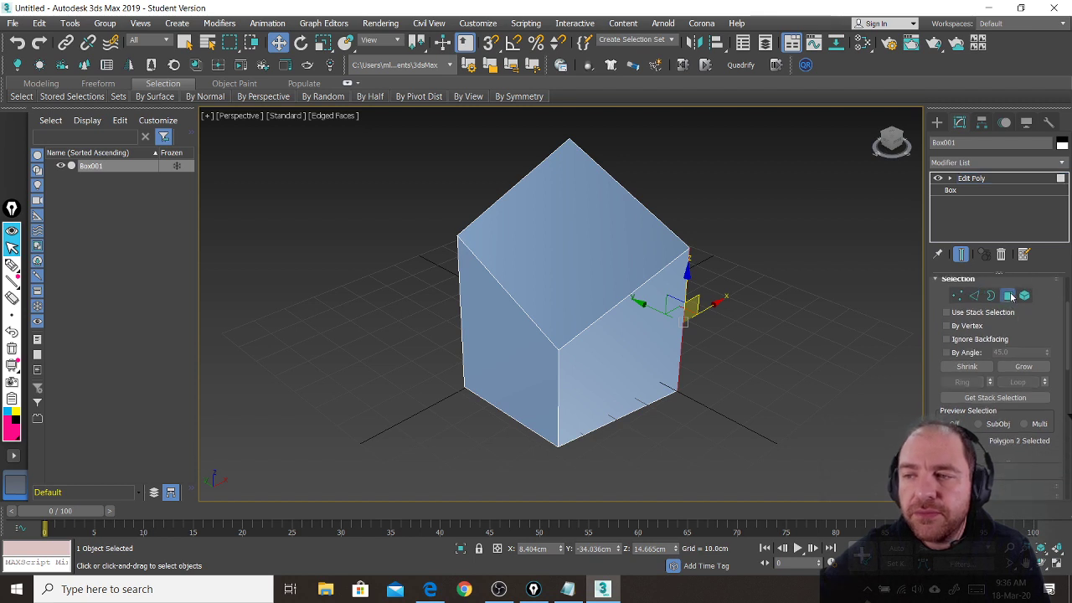
left_click_drag(935, 445, 948, 54)
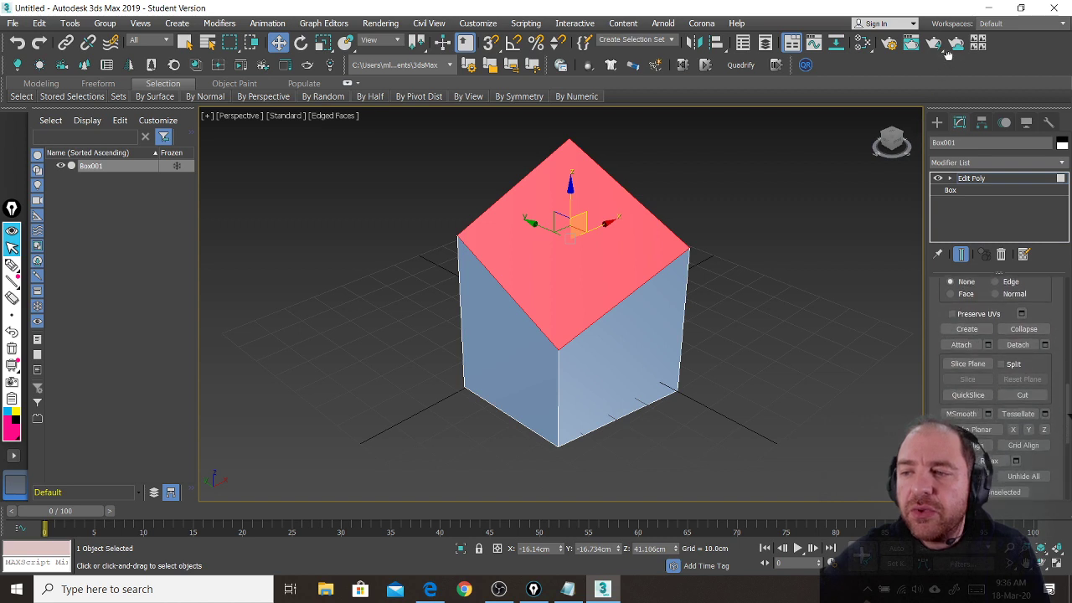
scroll(976, 331, "up", 3)
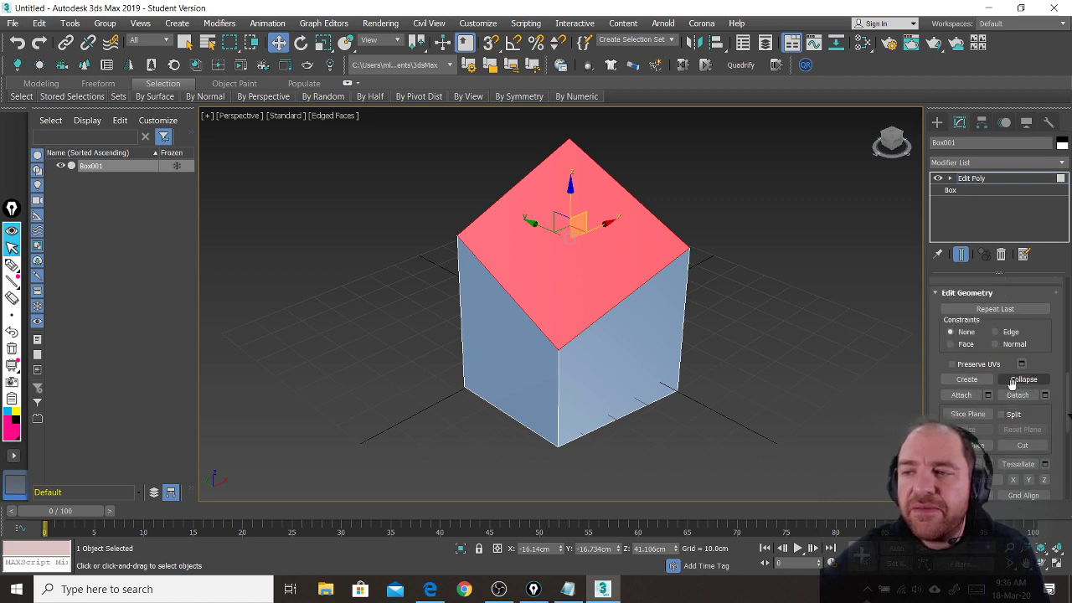
scroll(989, 405, "down", 4)
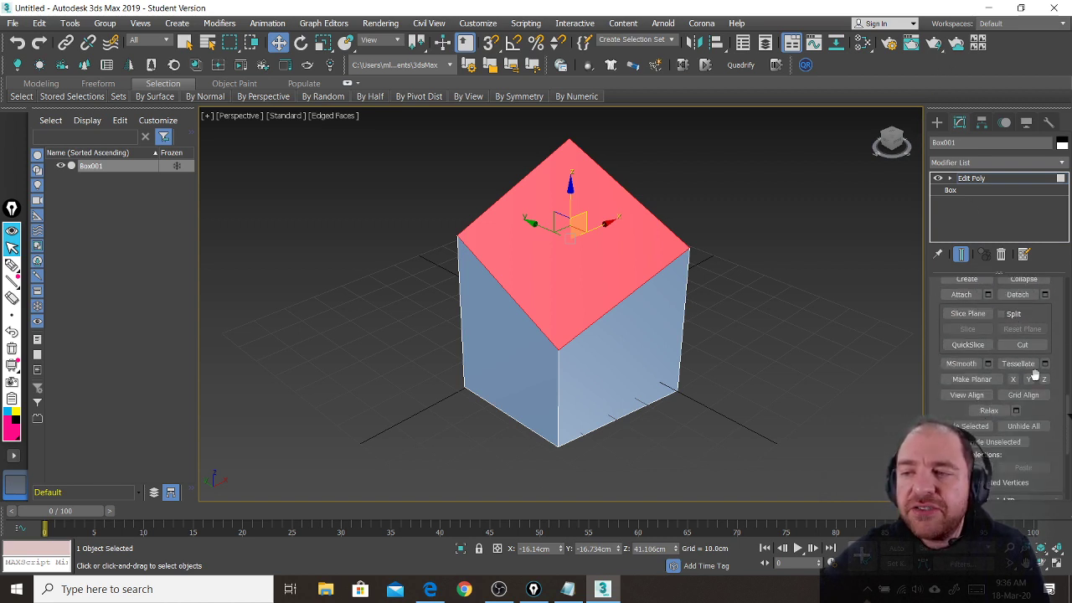
scroll(1035, 375, "up", 10)
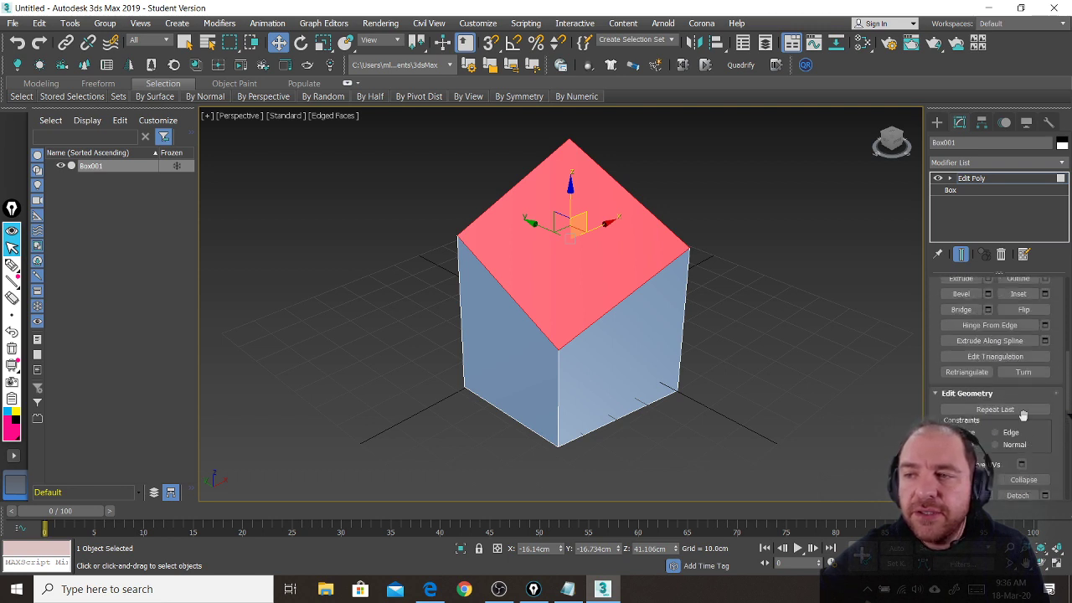
scroll(1023, 414, "up", 3)
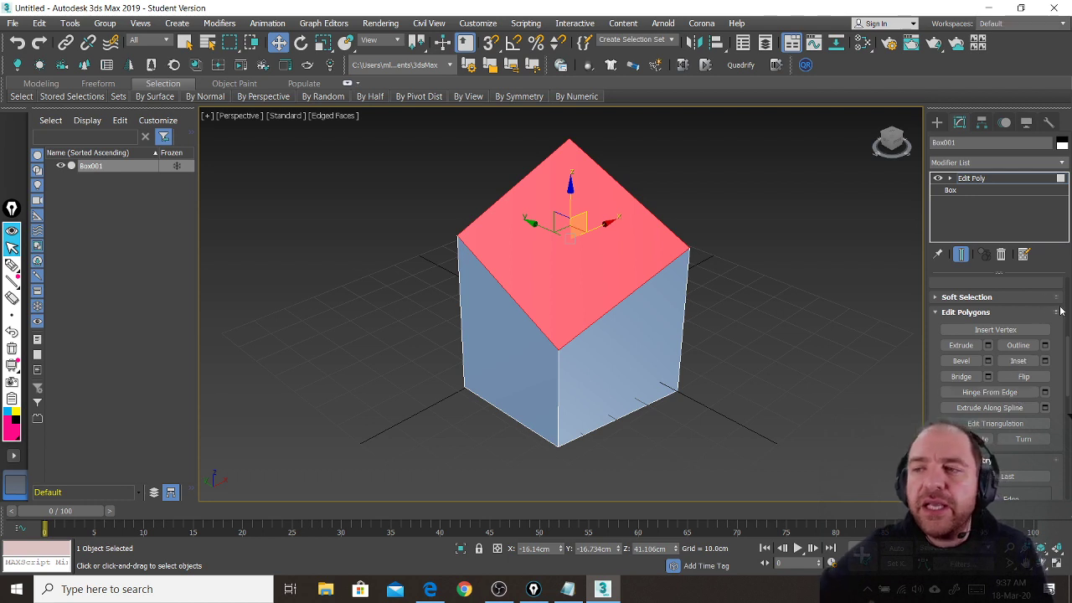
left_click_drag(1070, 328, 1069, 305)
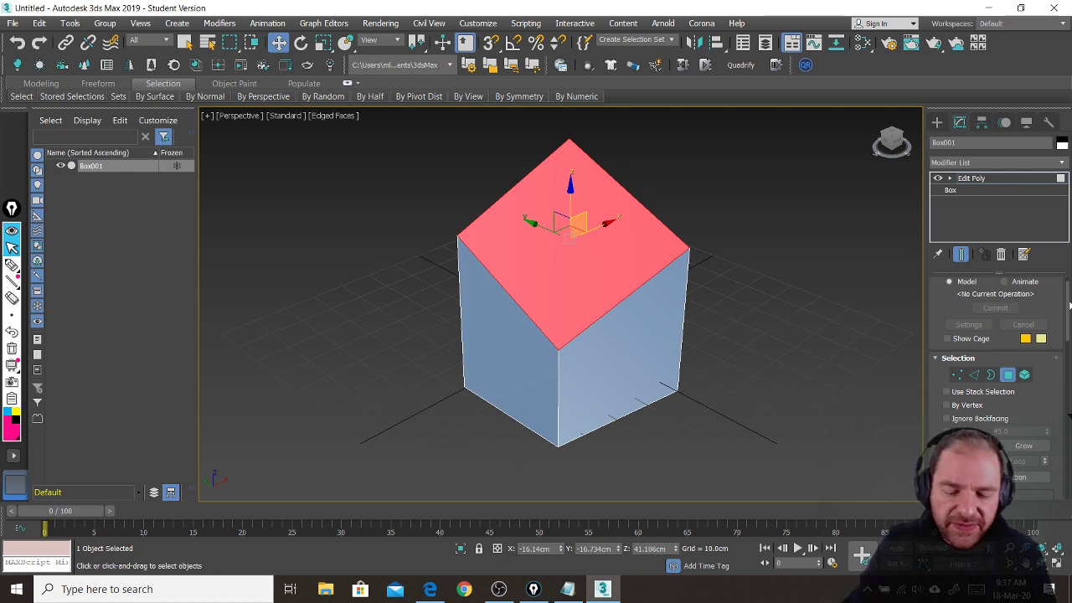
- Write the annotation "EDGE → CONNECT" with a blue pen across the upper part of the viewport
key("ctrl+shift+3")
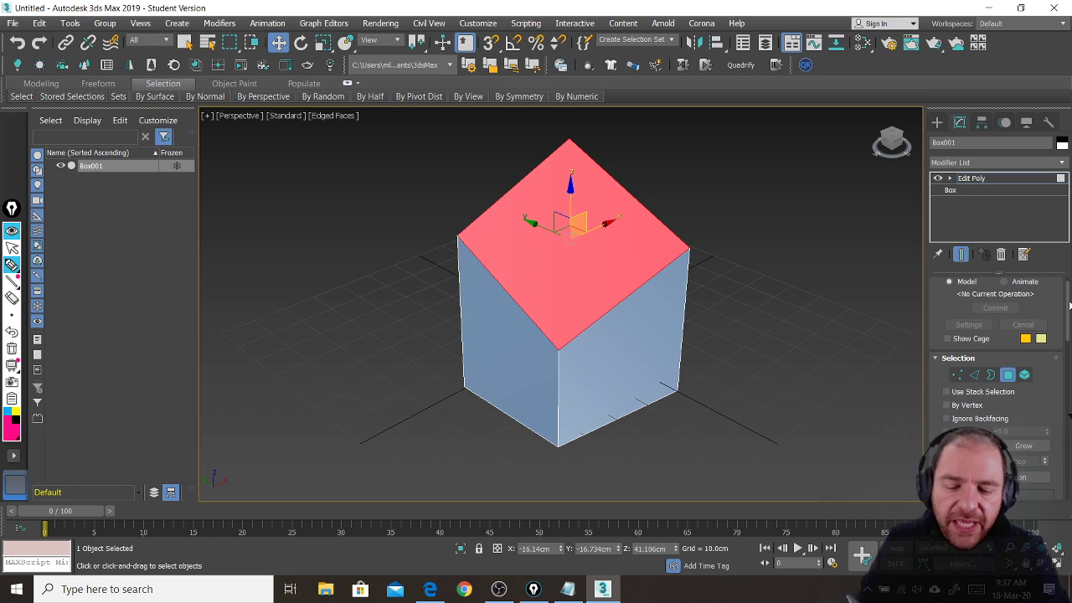
mouse_move(73, 40)
left_mouse_down()
mouse_move(74, 63)
mouse_move(106, 97)
left_mouse_up()
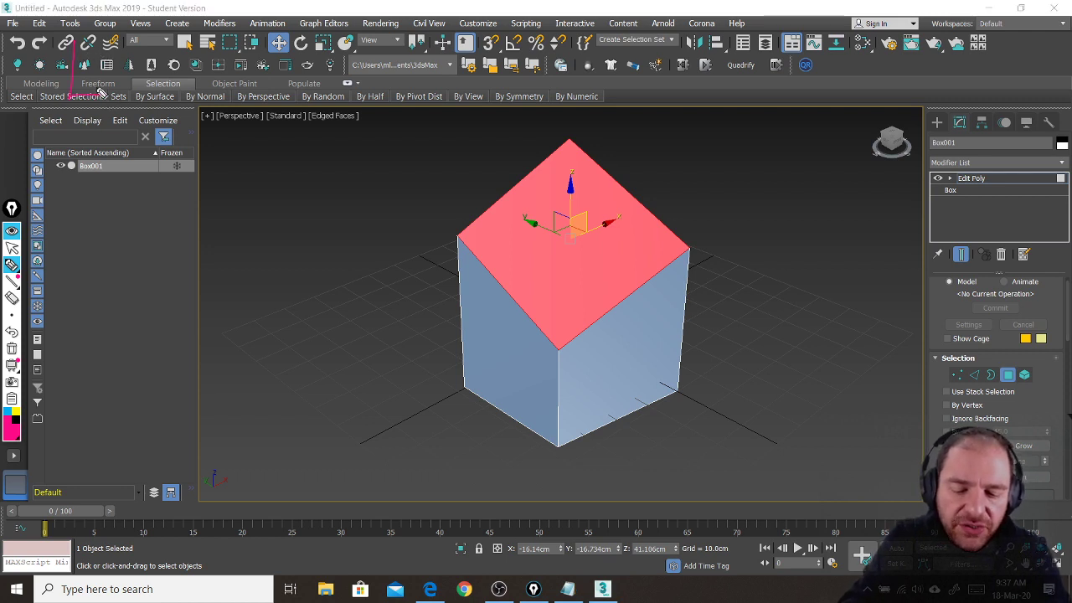
left_click(11, 433)
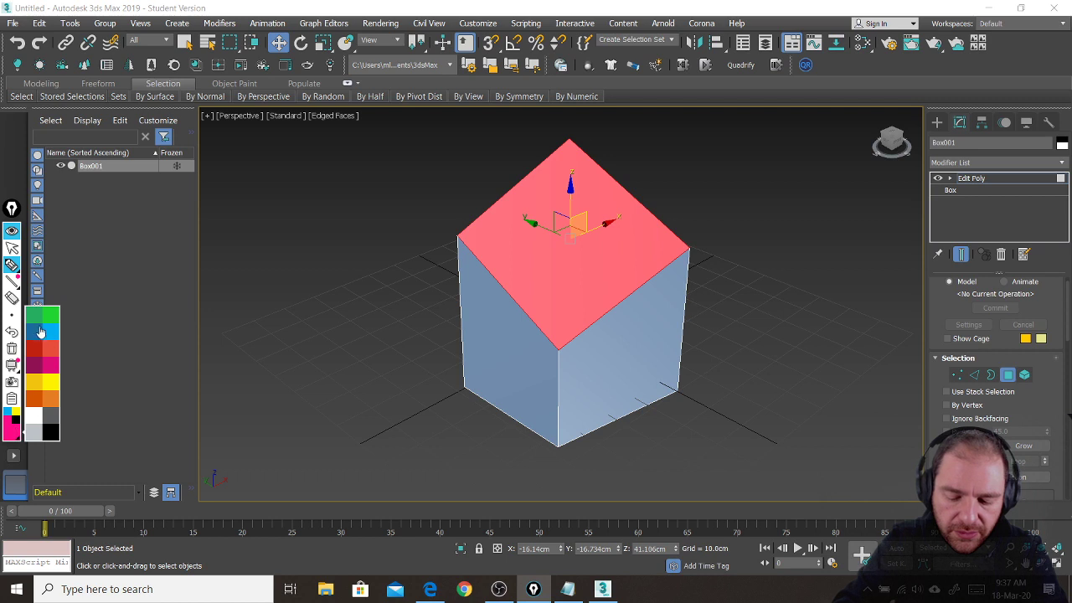
left_click(33, 336)
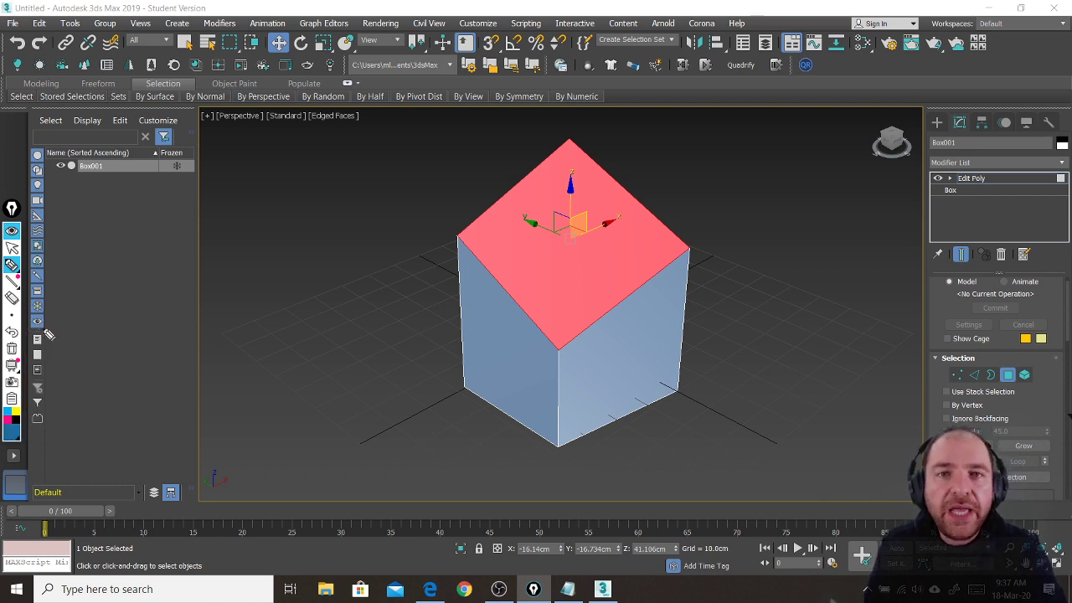
left_click_drag(217, 139, 217, 170)
mouse_move(215, 169)
left_mouse_down()
mouse_move(243, 168)
mouse_move(244, 132)
mouse_move(249, 171)
left_mouse_up()
left_click_drag(249, 134, 249, 172)
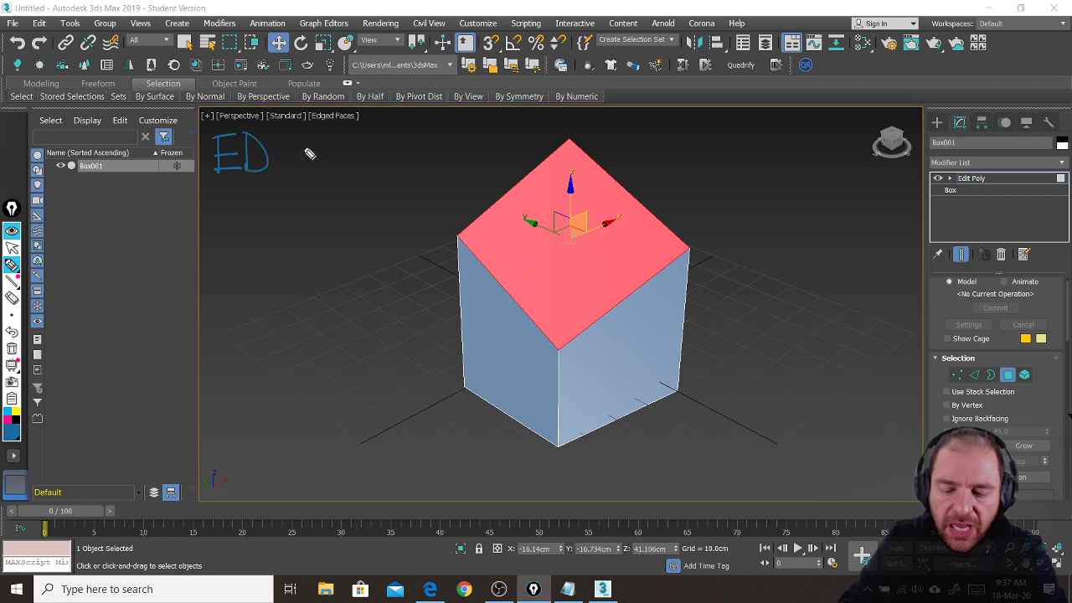
mouse_move(289, 136)
left_mouse_down()
mouse_move(275, 152)
mouse_move(306, 165)
left_mouse_up()
mouse_move(306, 165)
left_mouse_down()
mouse_move(323, 163)
mouse_move(320, 149)
left_mouse_up()
left_click_drag(304, 134, 386, 152)
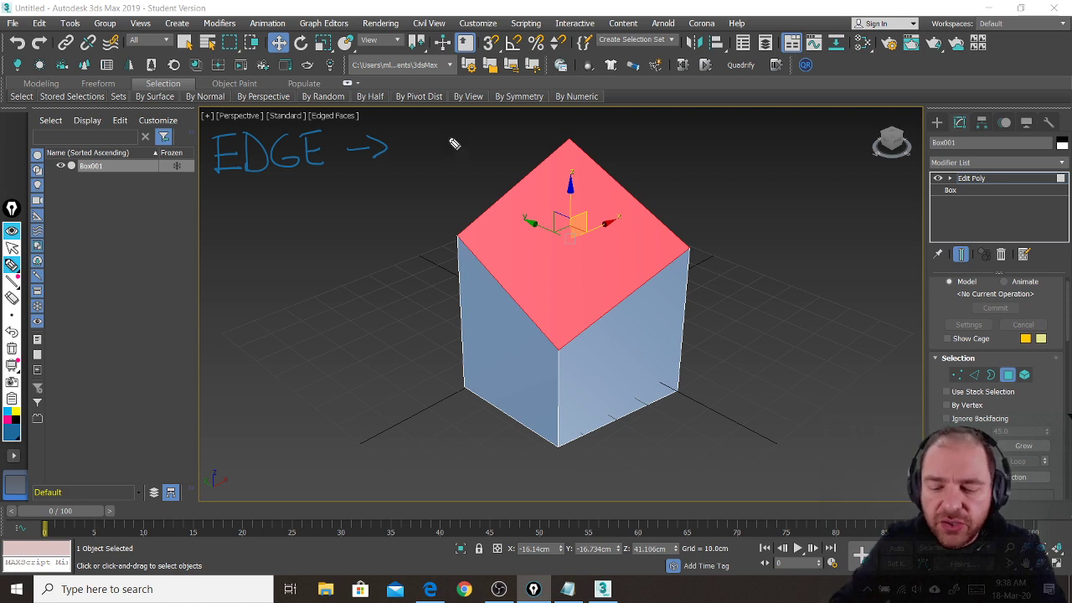
mouse_move(452, 134)
left_mouse_down()
mouse_move(441, 160)
mouse_move(477, 136)
mouse_move(524, 154)
mouse_move(529, 129)
mouse_move(566, 154)
mouse_move(571, 126)
mouse_move(598, 152)
mouse_move(641, 154)
mouse_move(680, 122)
left_mouse_up()
left_click_drag(665, 124, 668, 156)
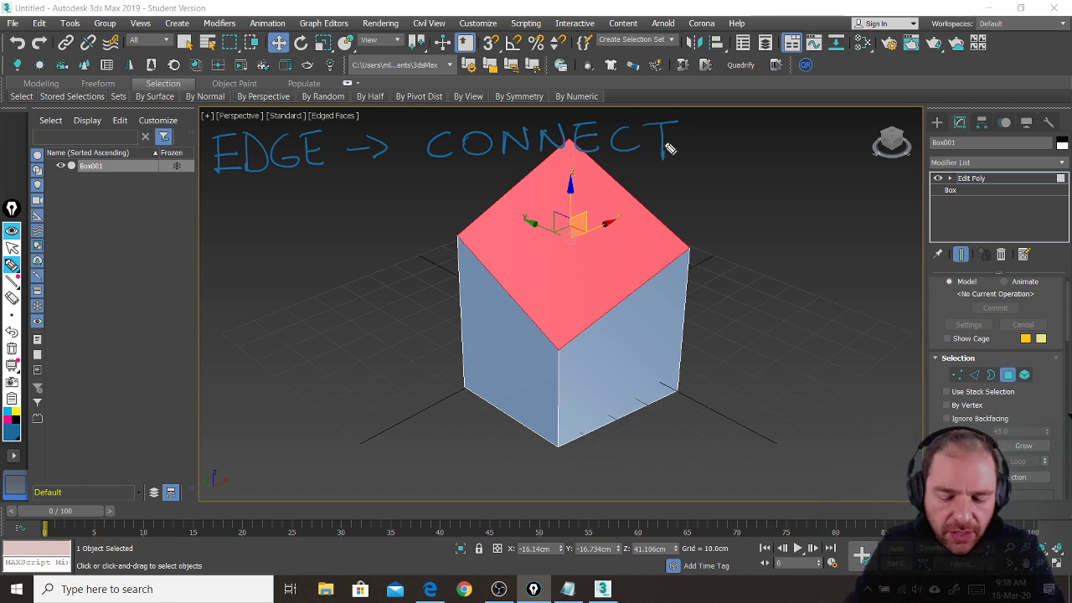
- Write the annotation "POLYGON →" with a yellow pen beneath the edge note
left_click(14, 415)
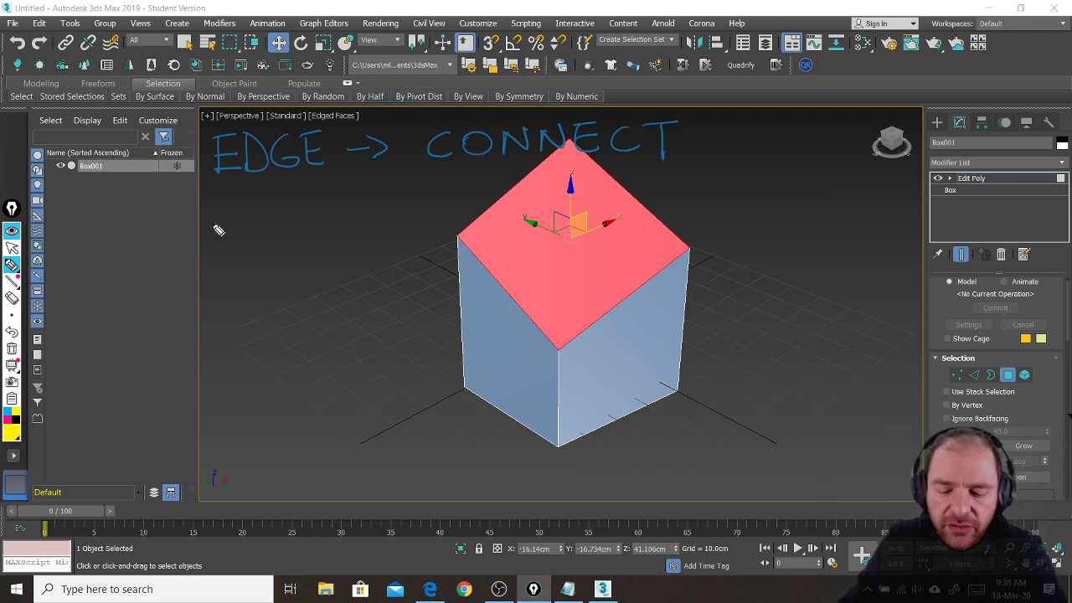
mouse_move(216, 199)
left_mouse_down()
mouse_move(218, 240)
mouse_move(236, 220)
mouse_move(287, 249)
left_mouse_up()
mouse_move(331, 220)
left_mouse_down()
mouse_move(351, 237)
mouse_move(376, 210)
mouse_move(437, 220)
left_mouse_up()
left_click_drag(423, 208, 430, 230)
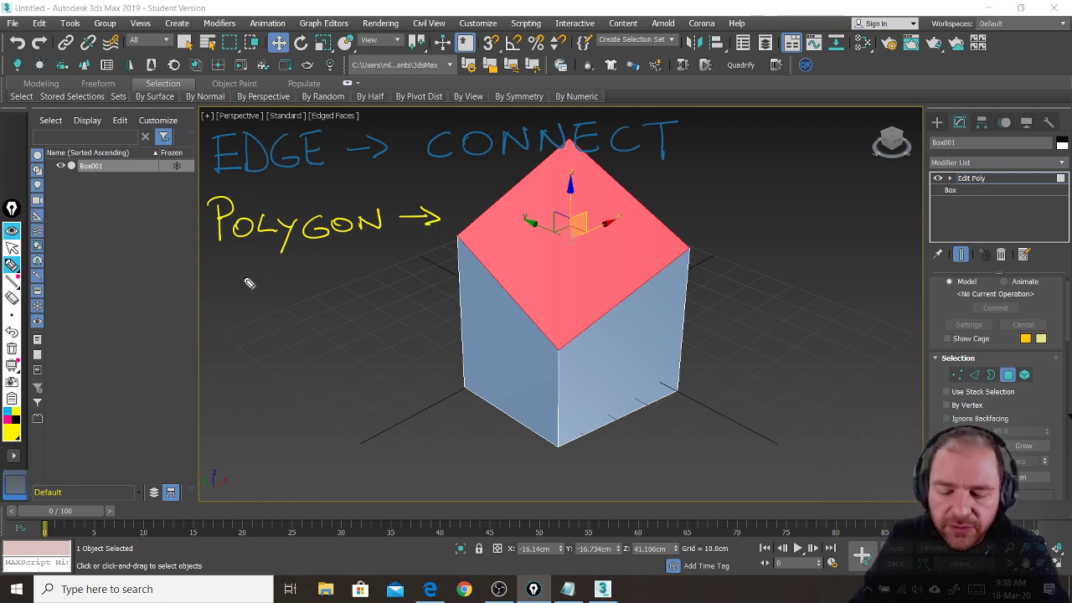
- Write "EXTRUDE" in yellow below the polygon heading
mouse_move(232, 269)
left_mouse_down()
mouse_move(231, 307)
mouse_move(267, 307)
mouse_move(256, 288)
left_mouse_up()
mouse_move(232, 270)
left_mouse_down()
mouse_move(261, 270)
mouse_move(309, 307)
mouse_move(284, 310)
left_mouse_up()
mouse_move(320, 270)
left_mouse_down()
mouse_move(350, 268)
mouse_move(334, 303)
left_mouse_up()
left_click_drag(357, 268, 356, 307)
mouse_move(357, 268)
left_mouse_down()
mouse_move(358, 289)
mouse_move(384, 312)
mouse_move(416, 272)
mouse_move(421, 303)
left_mouse_up()
mouse_move(421, 271)
left_mouse_down()
mouse_move(422, 304)
mouse_move(458, 285)
left_mouse_up()
left_click_drag(445, 273, 459, 271)
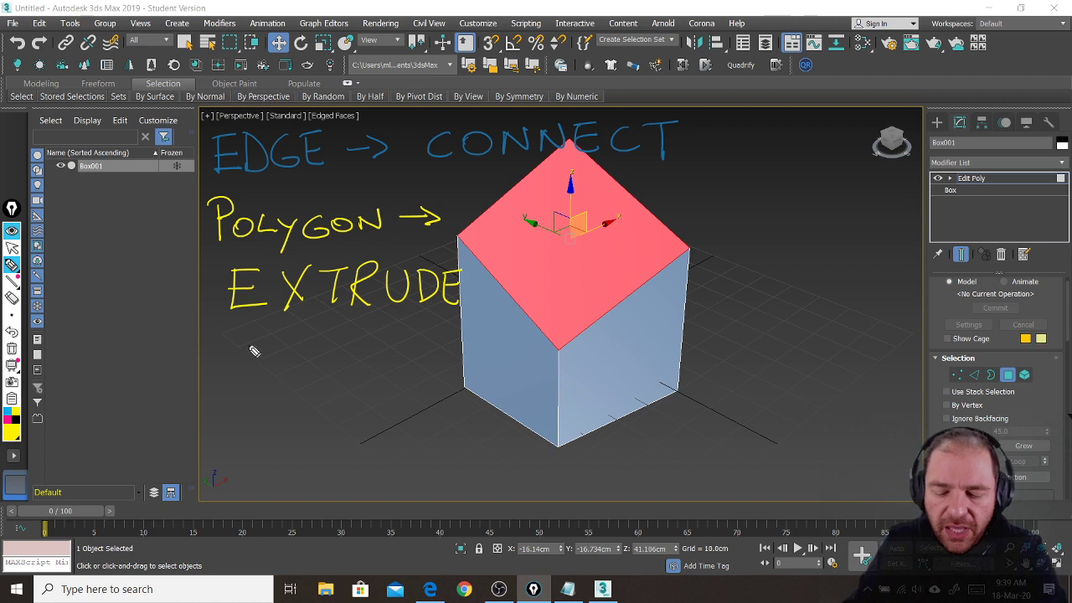
- Add "INSET" and "BRIDGE" in yellow on two lines below the word EXTRUDE
mouse_move(243, 331)
left_mouse_down()
mouse_move(243, 361)
mouse_move(289, 332)
mouse_move(306, 363)
left_mouse_up()
mouse_move(347, 335)
left_mouse_down()
mouse_move(348, 362)
mouse_move(345, 348)
mouse_move(385, 332)
left_mouse_up()
left_click_drag(371, 333, 371, 362)
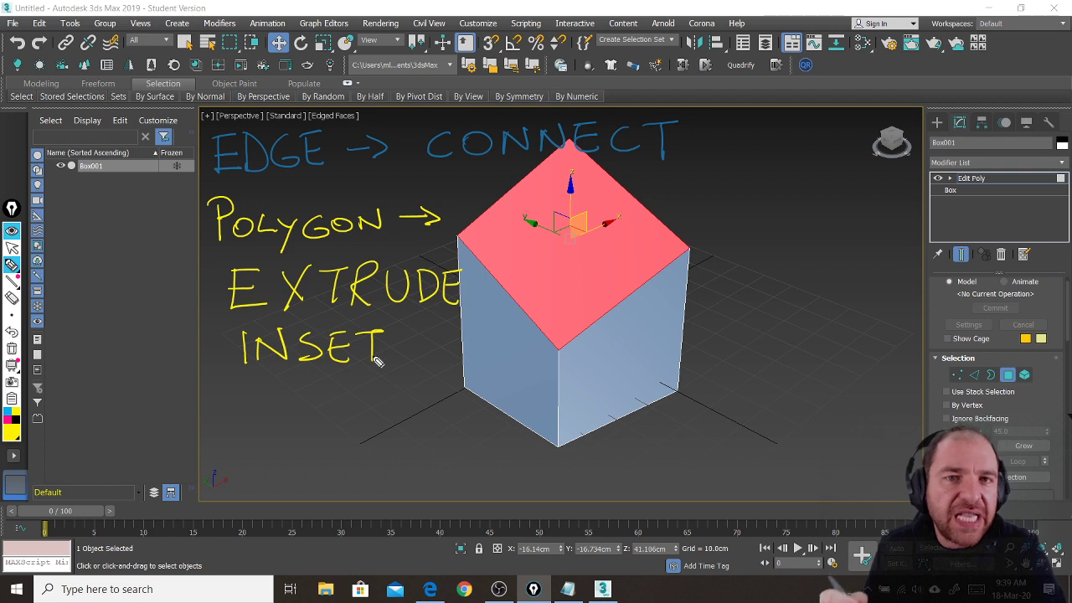
mouse_move(233, 393)
left_mouse_down()
mouse_move(236, 430)
mouse_move(263, 419)
mouse_move(232, 433)
left_mouse_up()
mouse_move(271, 394)
left_mouse_down()
mouse_move(269, 431)
mouse_move(290, 431)
left_mouse_up()
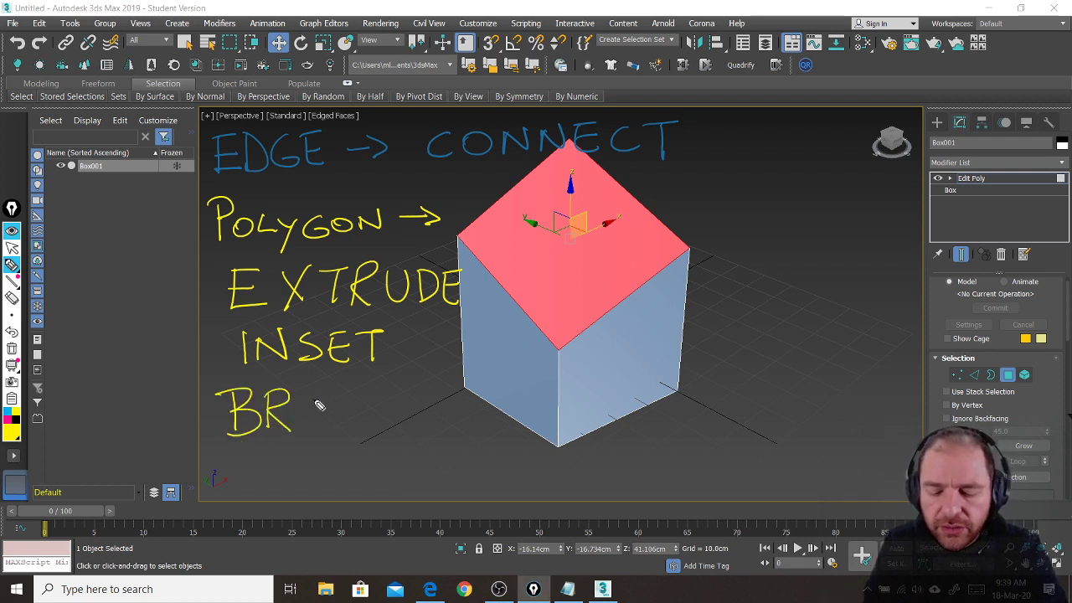
mouse_move(304, 393)
left_mouse_down()
mouse_move(303, 430)
mouse_move(325, 400)
mouse_move(328, 431)
mouse_move(387, 418)
left_mouse_up()
mouse_move(391, 401)
left_mouse_down()
mouse_move(395, 431)
mouse_move(414, 429)
left_mouse_up()
left_click_drag(392, 415, 409, 415)
left_click_drag(392, 402, 404, 407)
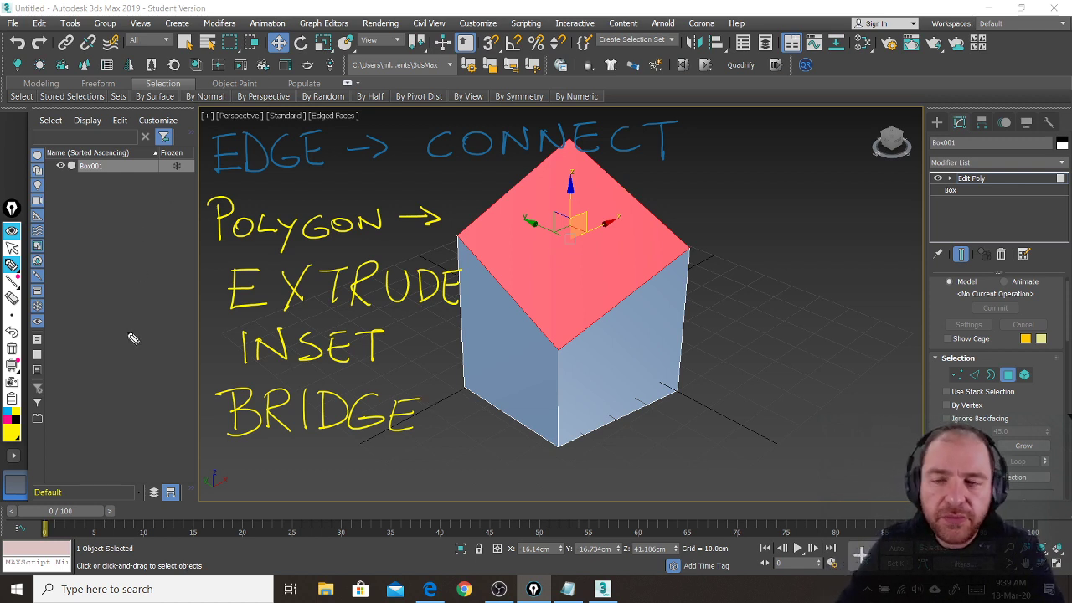
- Clear all pen annotations and deselect the box's top face
key("ctrl+shift+7")
key("ctrl+shift+2")
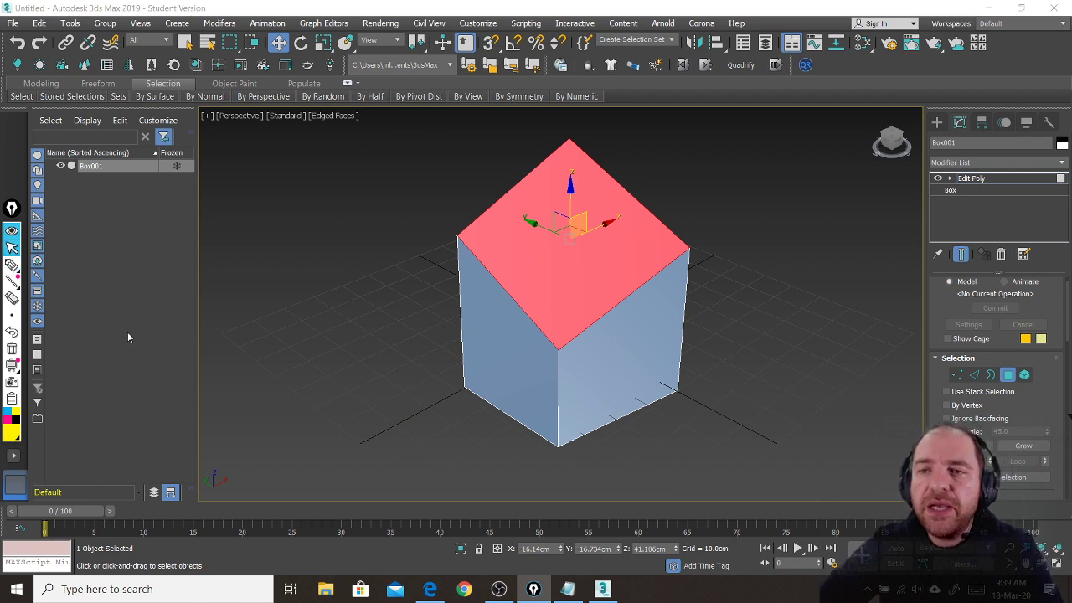
left_click(262, 303)
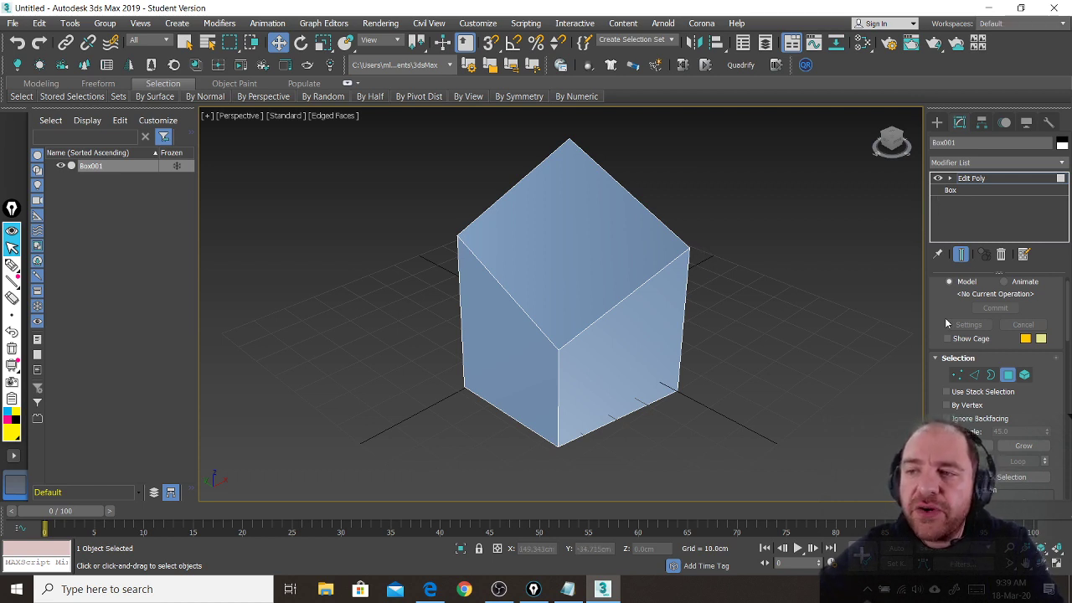
- At Edge level, select the front-right edge of the top face together with its opposite back-left edge
left_click_drag(944, 309, 950, 246)
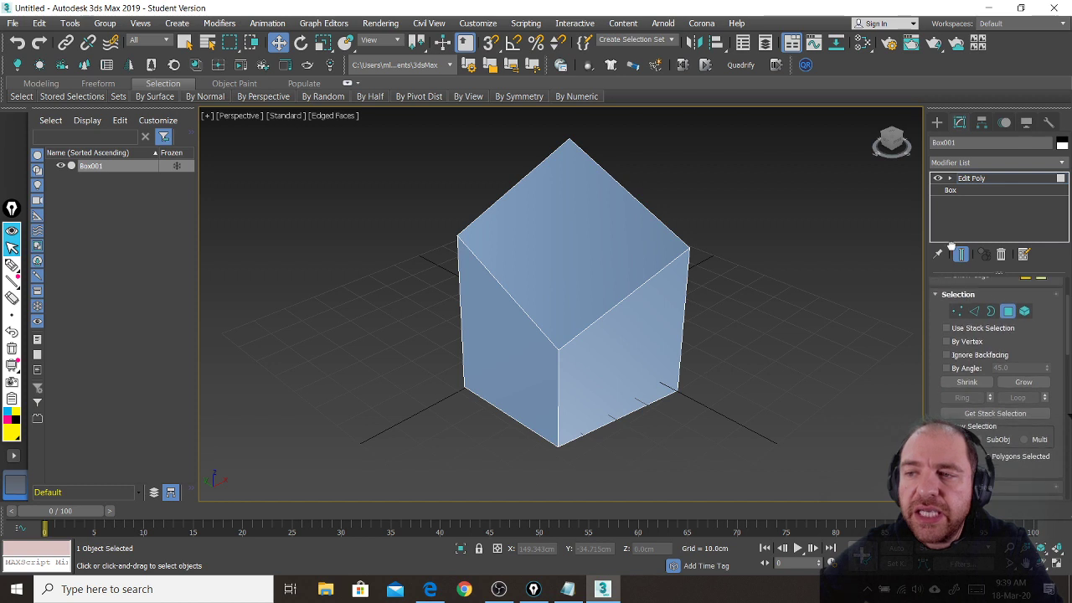
left_click(975, 312)
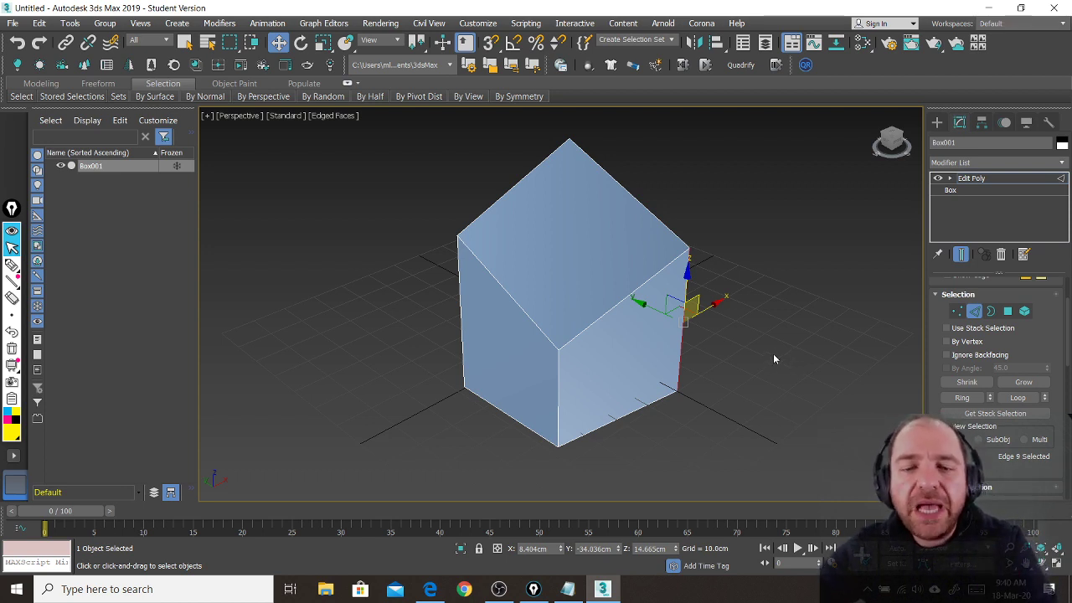
left_click(606, 311)
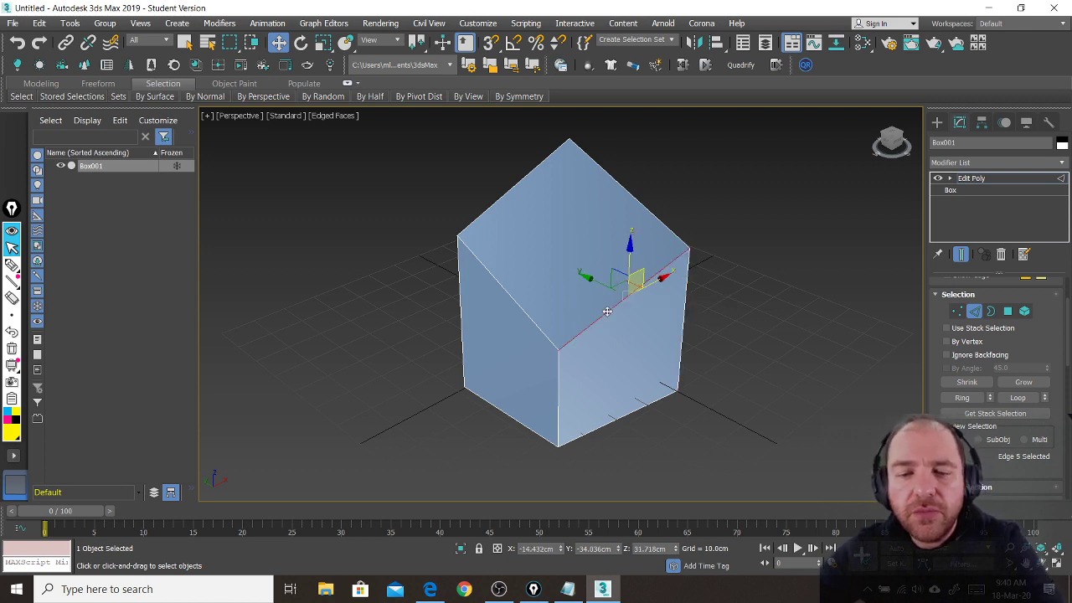
left_click(518, 186, "ctrl")
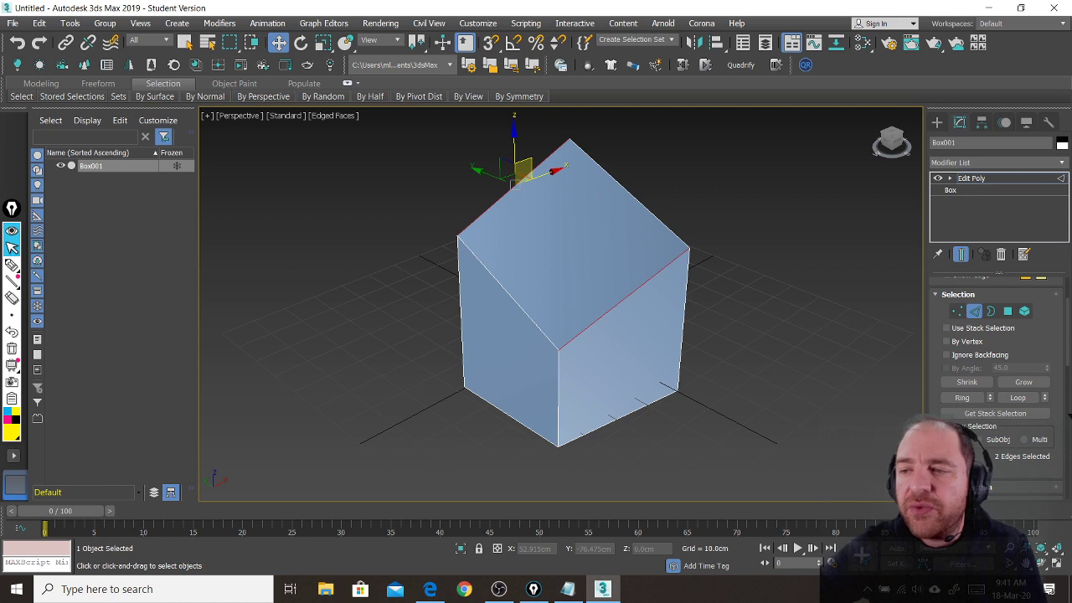
- Outline the Connect command under Edit Edges, including its settings box, with the yellow pen
scroll(958, 394, "down", 3)
left_click_drag(958, 393, 961, 231)
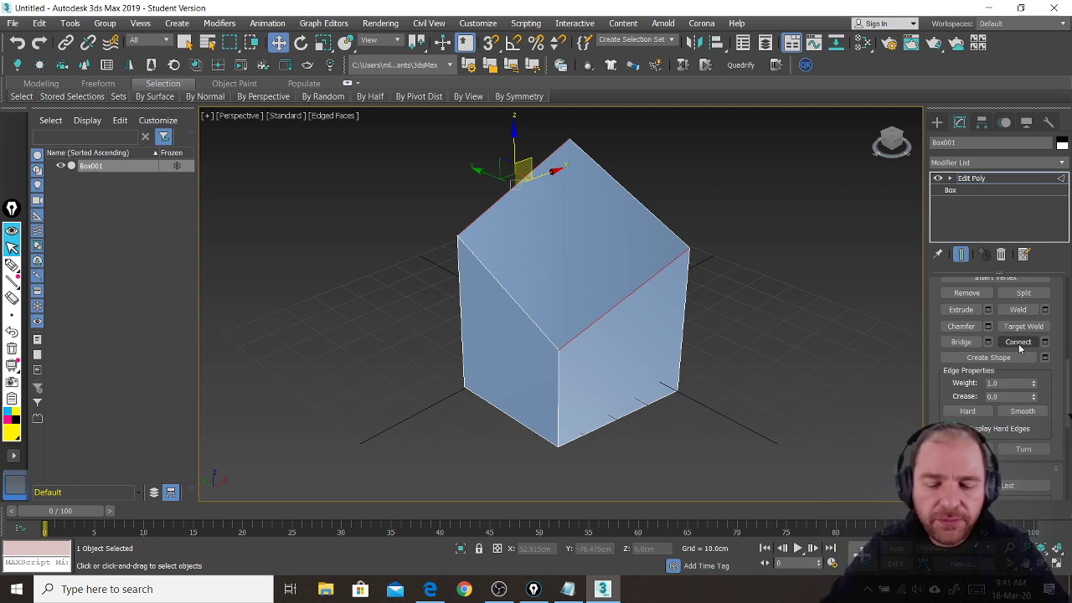
key("ctrl+shift+3")
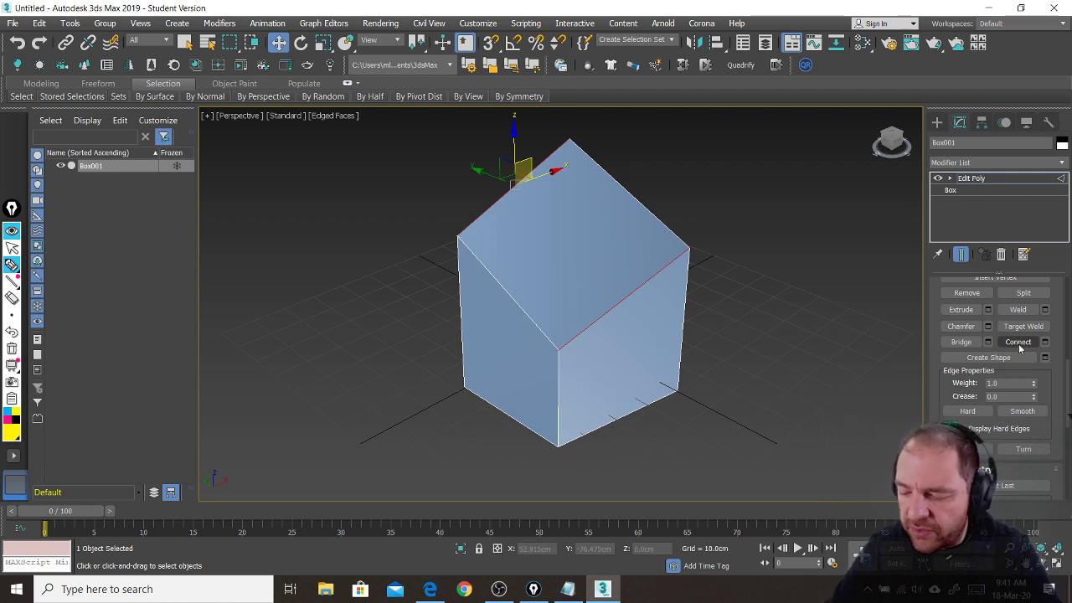
left_click_drag(992, 331, 1053, 358)
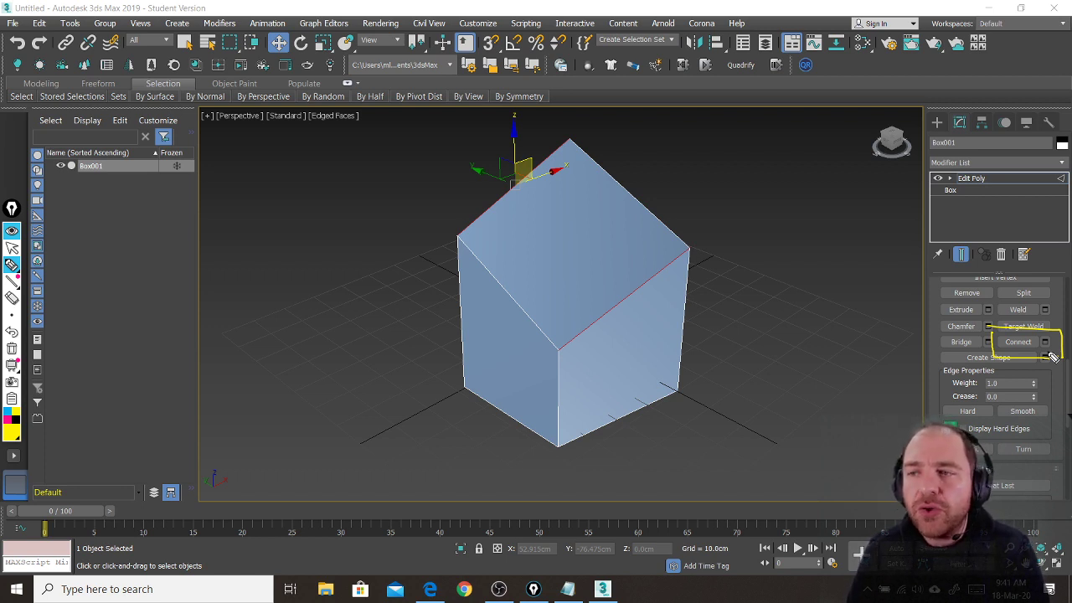
- Circle the settings box beside Connect with the pink pen, and clear all pen annotations
left_click(11, 427)
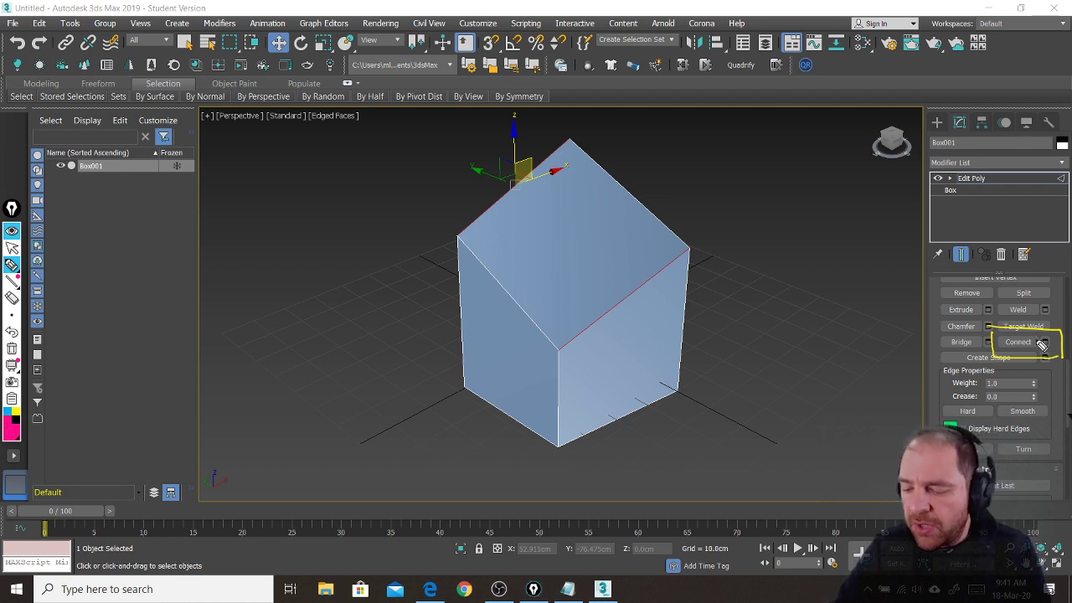
mouse_move(1035, 339)
left_mouse_down()
mouse_move(1038, 362)
mouse_move(1054, 367)
mouse_move(1042, 345)
mouse_move(1059, 342)
left_mouse_up()
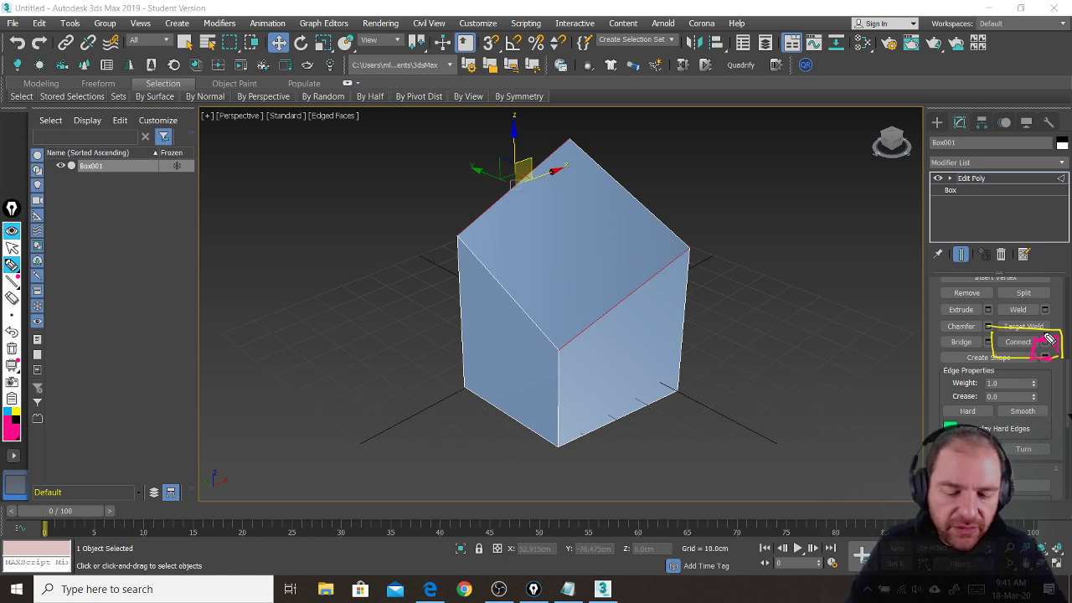
key("ctrl+z")
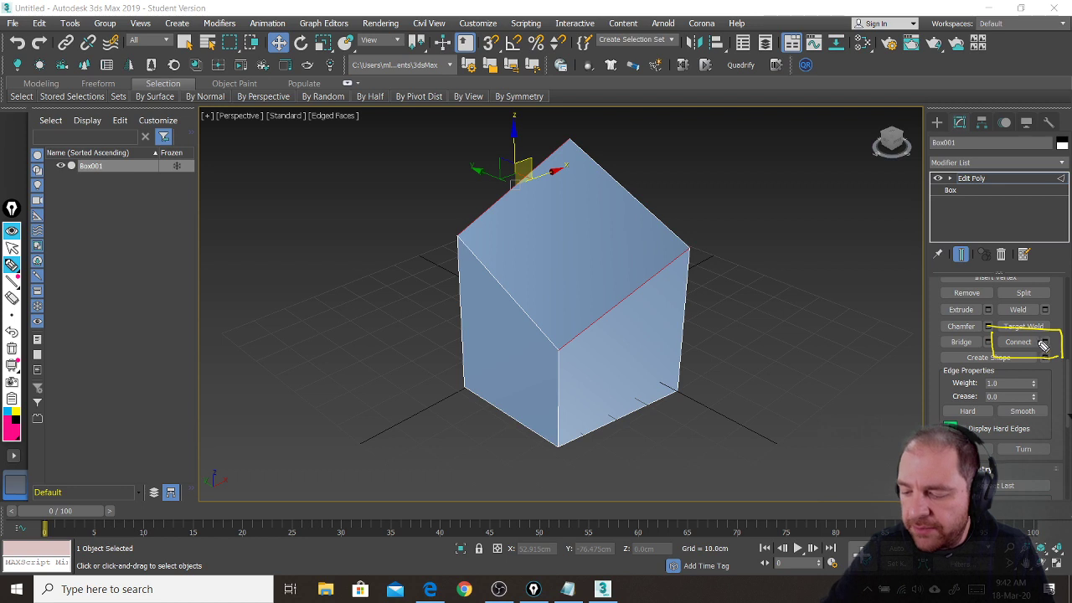
mouse_move(1043, 338)
left_mouse_down()
mouse_move(1036, 364)
mouse_move(1060, 325)
mouse_move(1055, 362)
mouse_move(1031, 350)
mouse_move(1039, 328)
left_mouse_up()
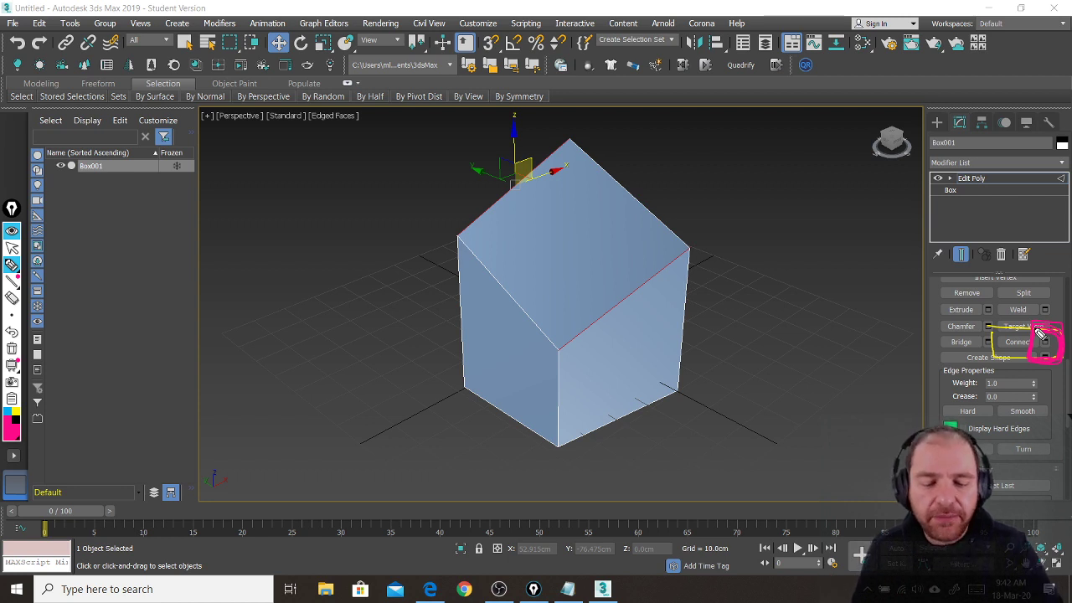
key("ctrl+shift+7")
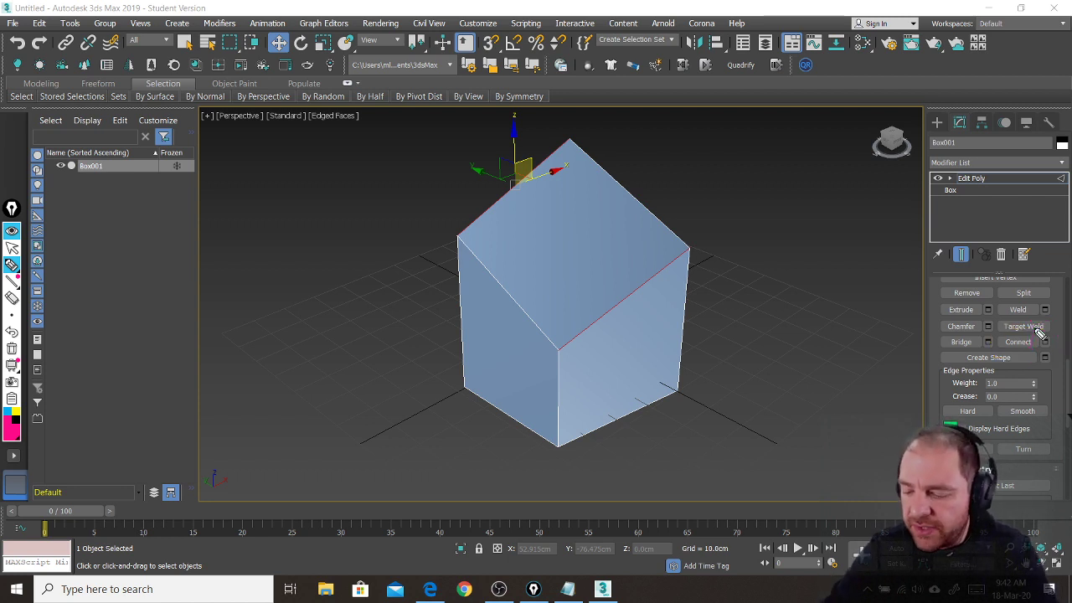
mouse_move(1036, 336)
left_mouse_down()
mouse_move(1047, 353)
mouse_move(1061, 339)
mouse_move(1040, 357)
mouse_move(1043, 342)
left_mouse_up()
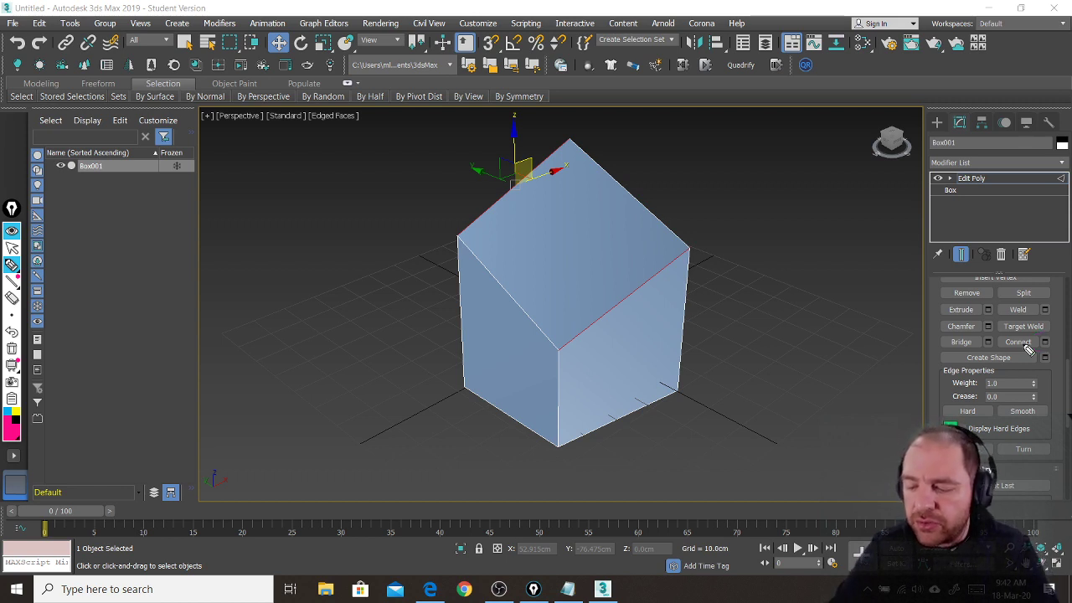
- Circle the Connect settings box again in pink, clear the markup and return to the normal selection pointer
mouse_move(1005, 326)
left_mouse_down()
mouse_move(1027, 360)
mouse_move(1005, 361)
left_mouse_up()
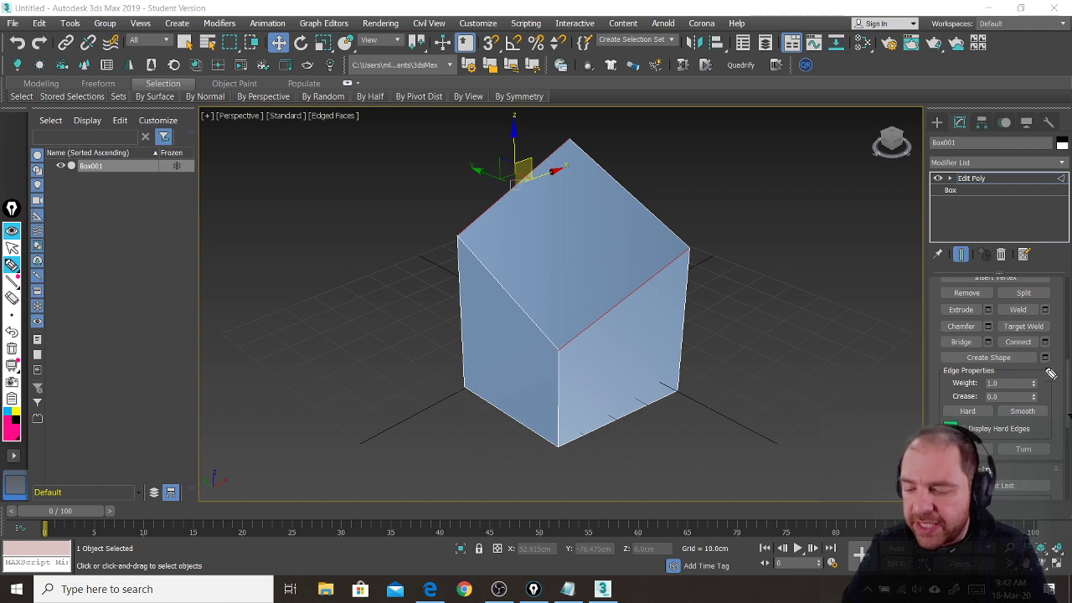
mouse_move(1042, 344)
left_mouse_down()
mouse_move(1059, 361)
mouse_move(1047, 336)
mouse_move(1062, 345)
mouse_move(1041, 352)
left_mouse_up()
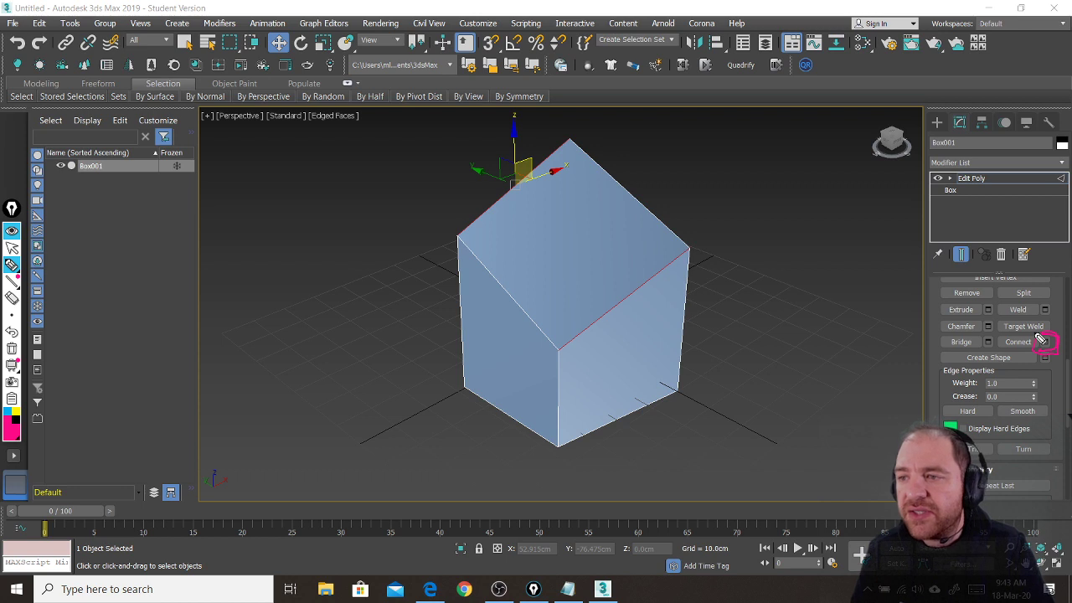
key("ctrl+shift+7")
key("ctrl+shift+1")
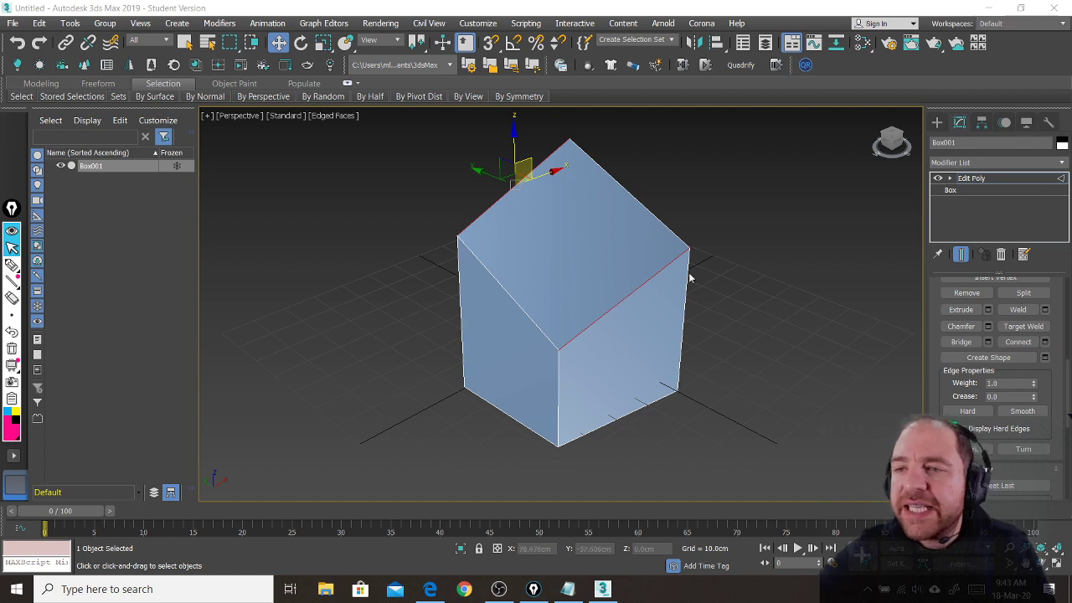
- Open the Connect Edges settings for the two selected top edges and point out both ends of the previewed connecting edge
left_click(1045, 343)
left_click_drag(584, 289, 725, 228)
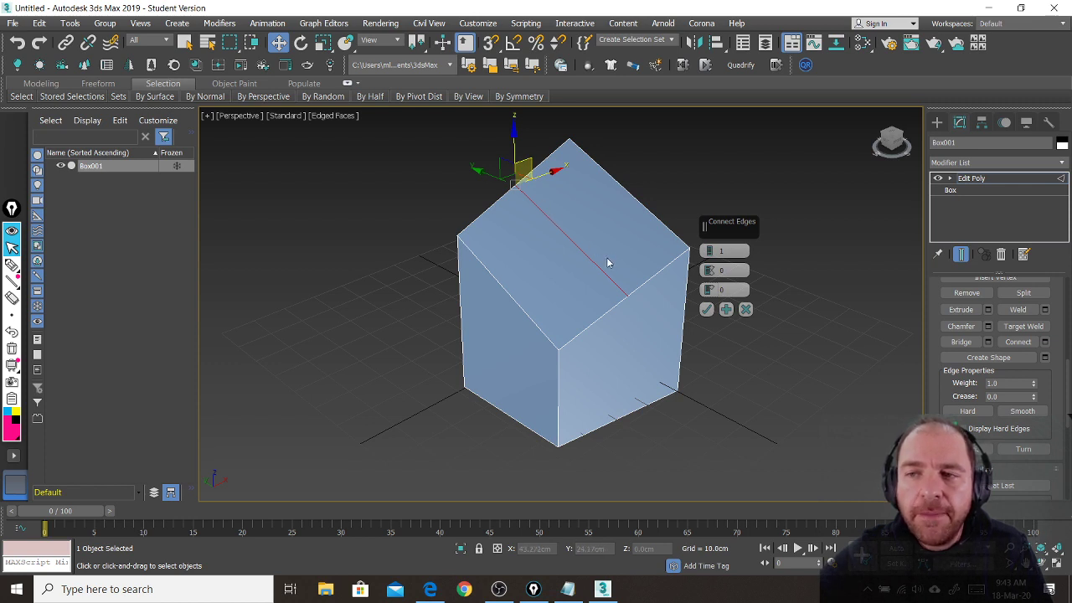
left_click(652, 279)
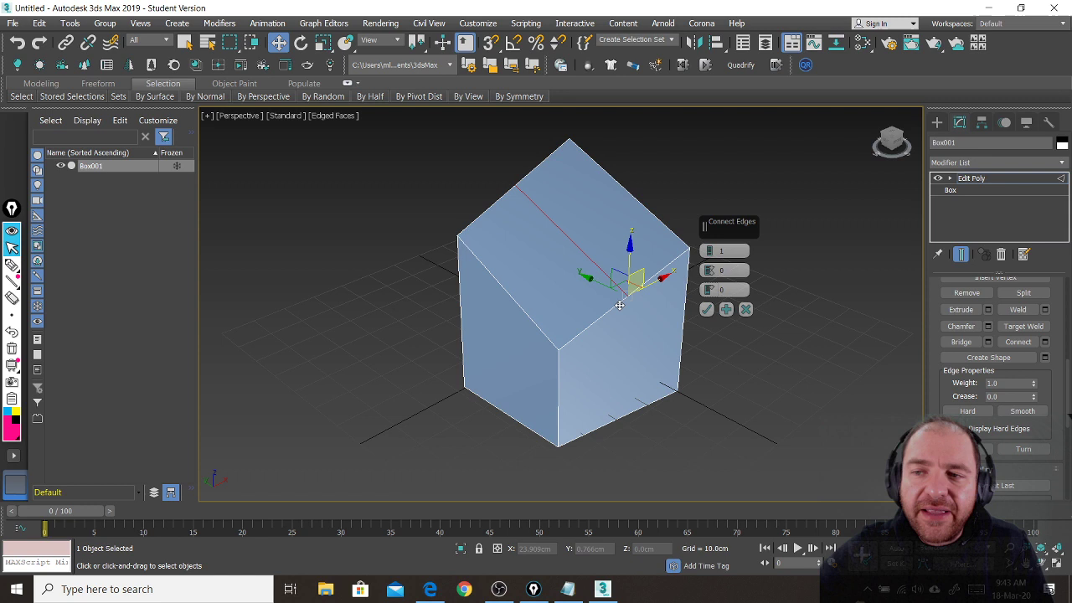
left_click(541, 178)
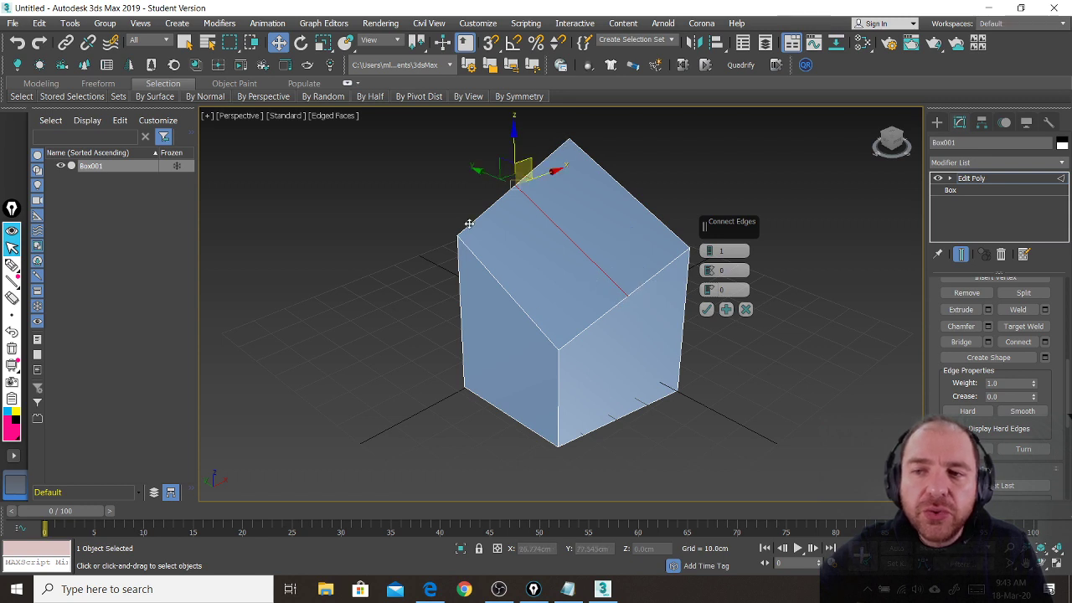
left_click(623, 299)
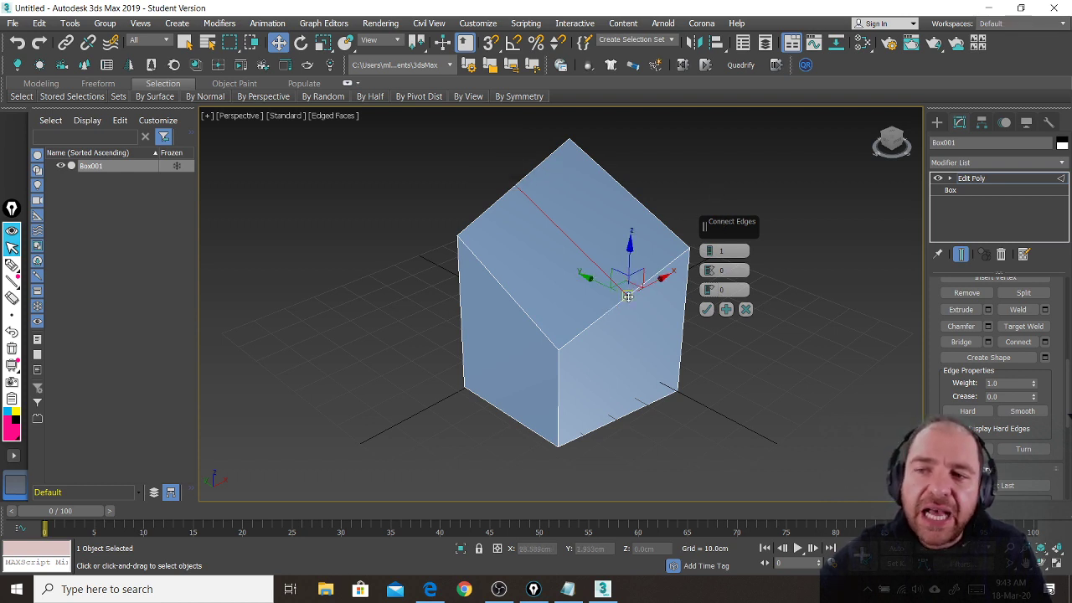
left_click(515, 185)
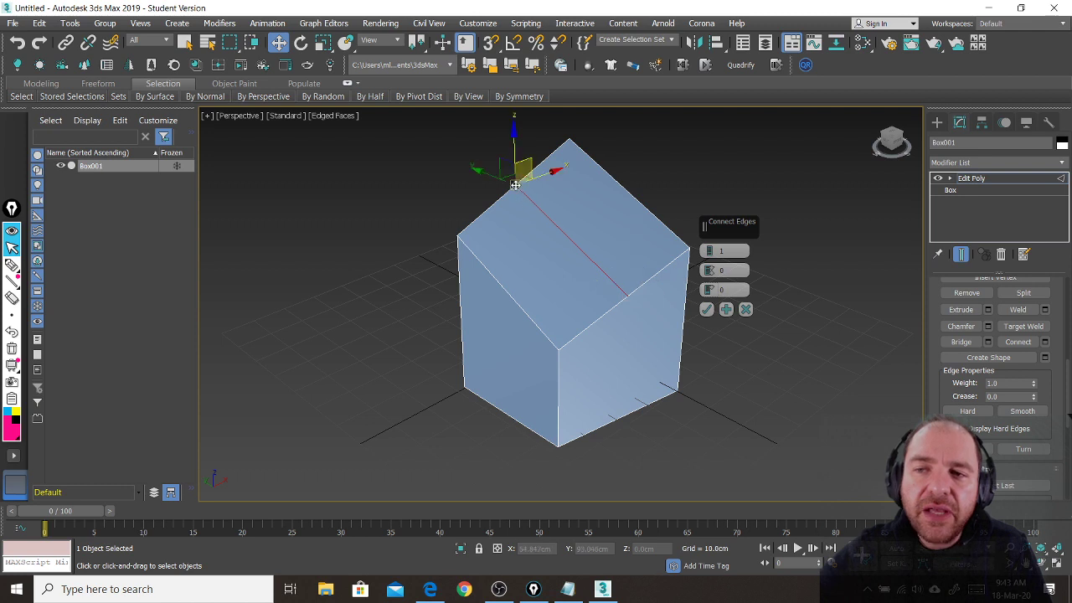
left_click(623, 291)
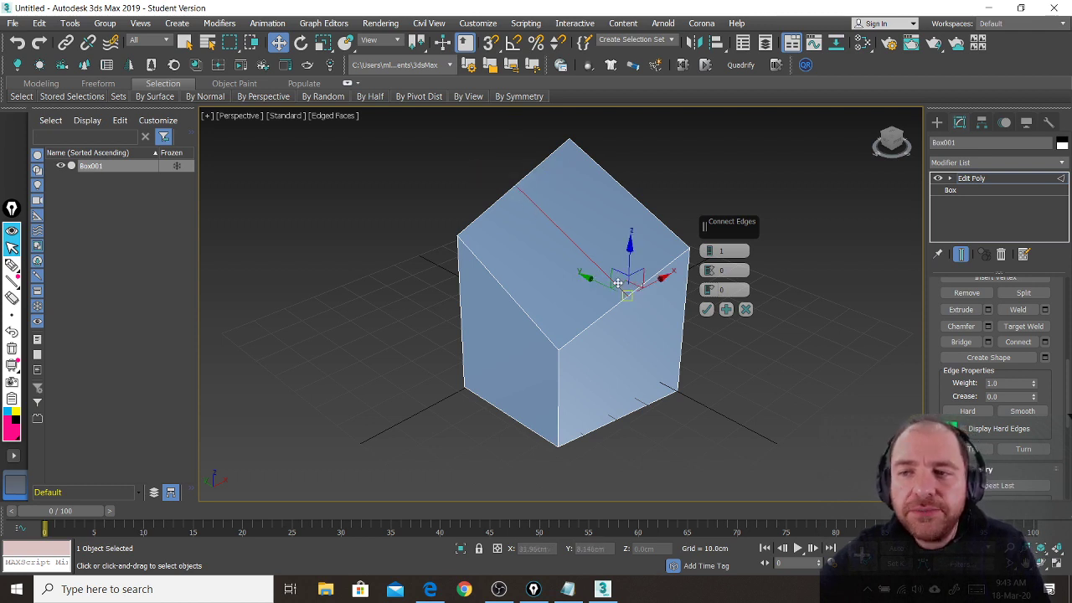
left_click(515, 185)
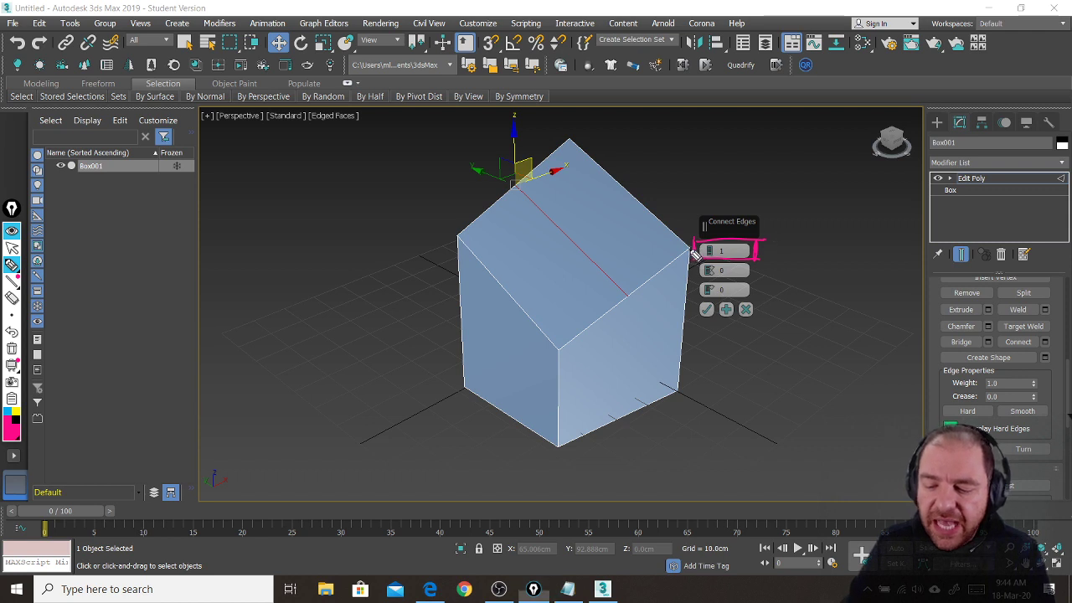
- Draw a pink arrow from the segments value to the previewed edge, trace the two connected edges in yellow, and clear all annotations
mouse_move(693, 249)
left_mouse_down()
mouse_move(645, 253)
mouse_move(607, 274)
mouse_move(627, 269)
left_mouse_up()
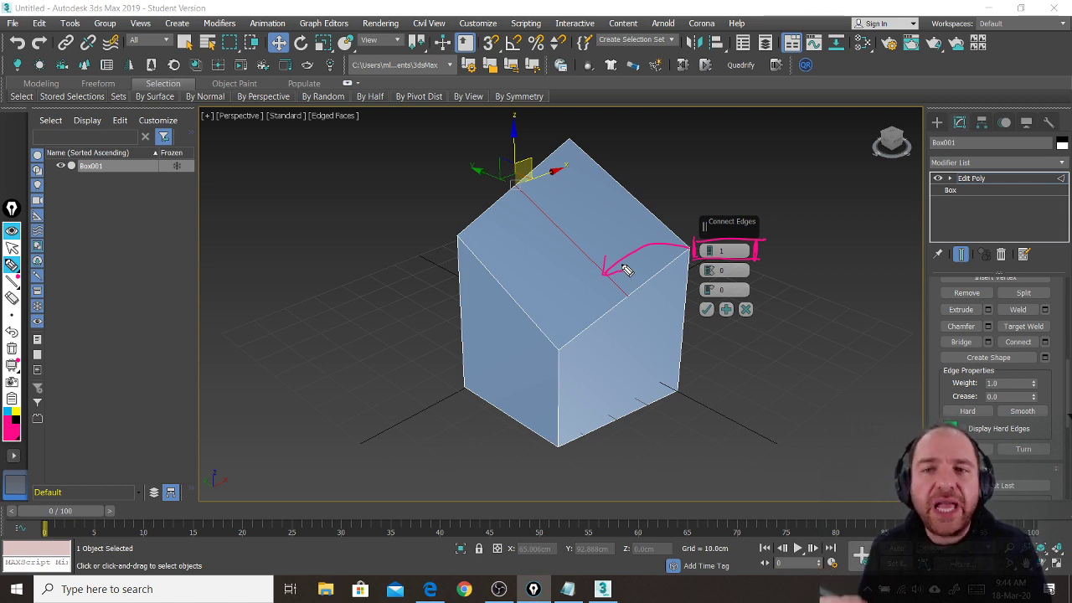
left_click(17, 412)
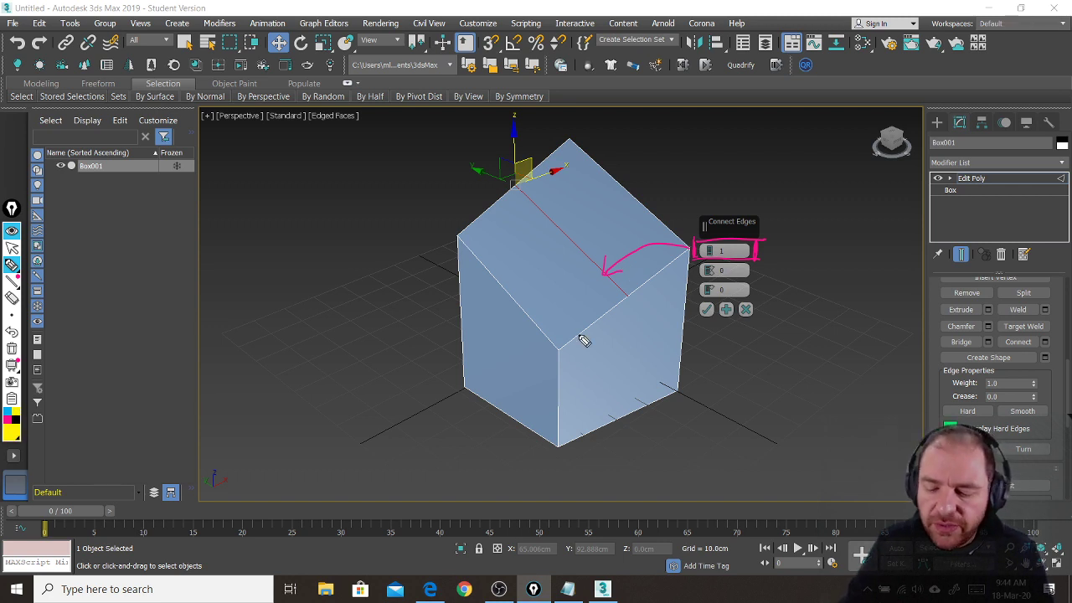
left_click_drag(556, 349, 690, 247)
left_click_drag(460, 239, 569, 139)
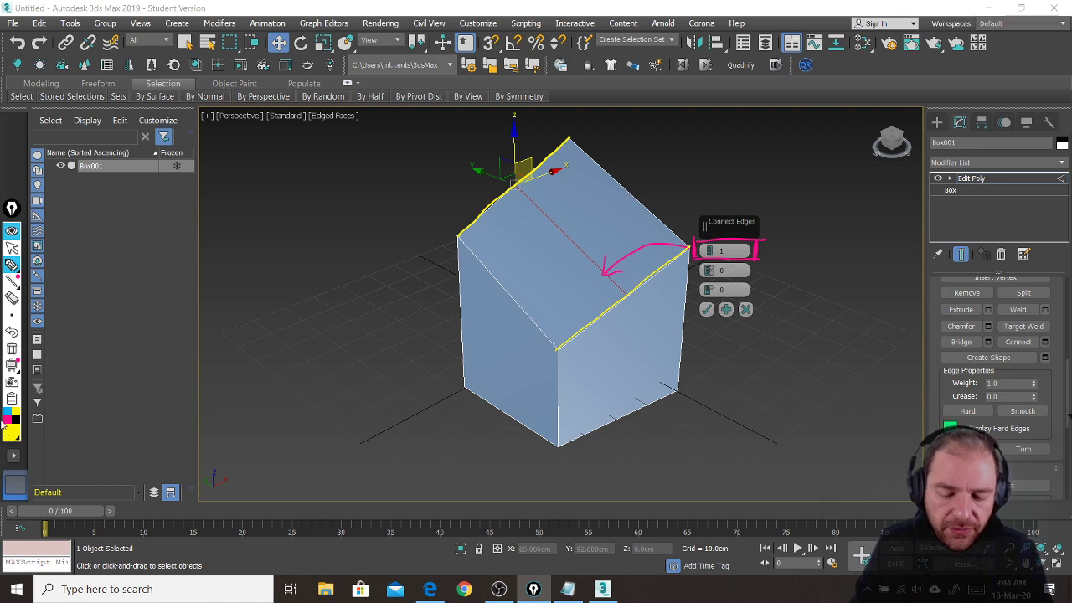
left_click(7, 420)
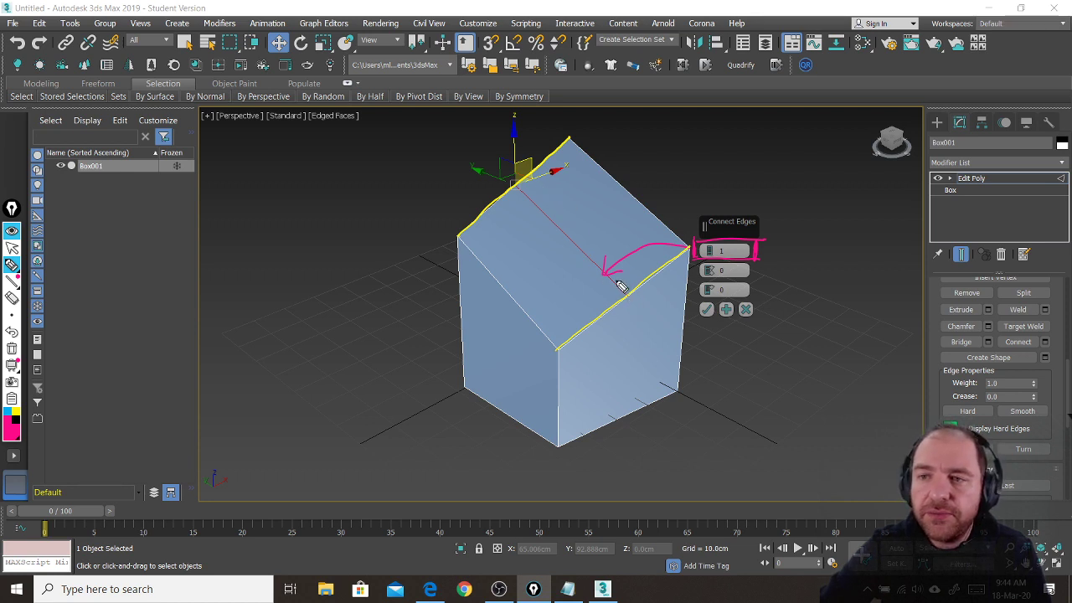
key("ctrl+shift+7")
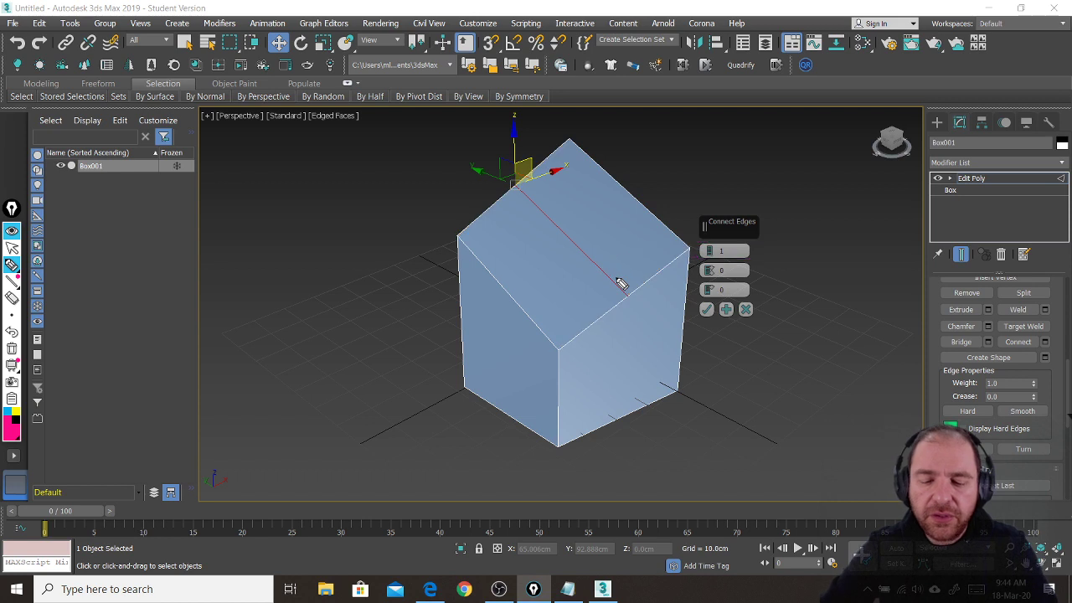
key("ctrl+shift+2")
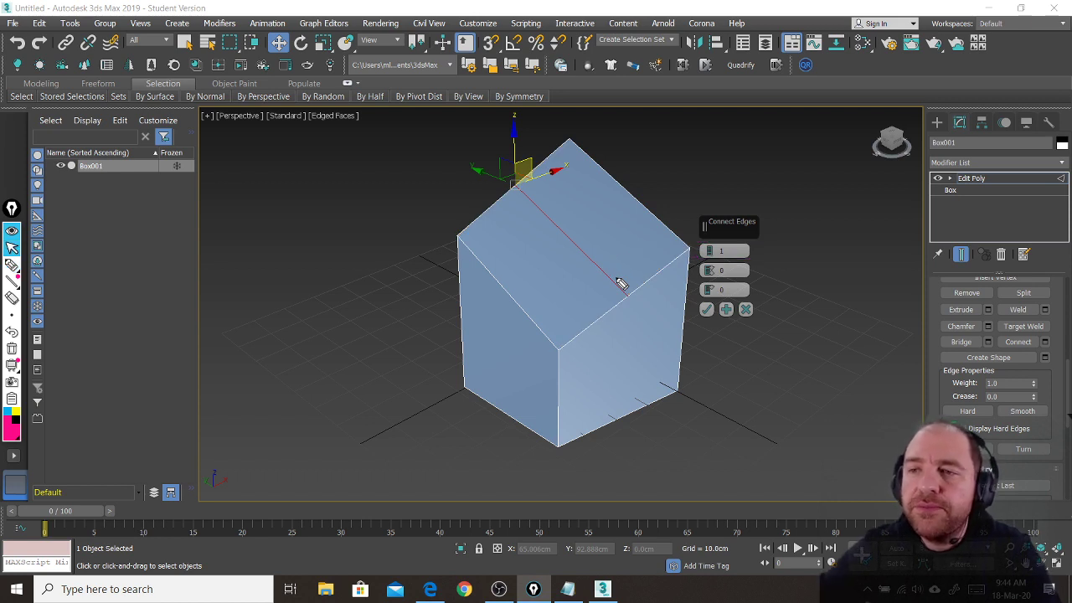
- Set the Connect Edges segments to 8 and apply the connection across the box's sloping top
left_click(709, 249)
left_click(708, 249)
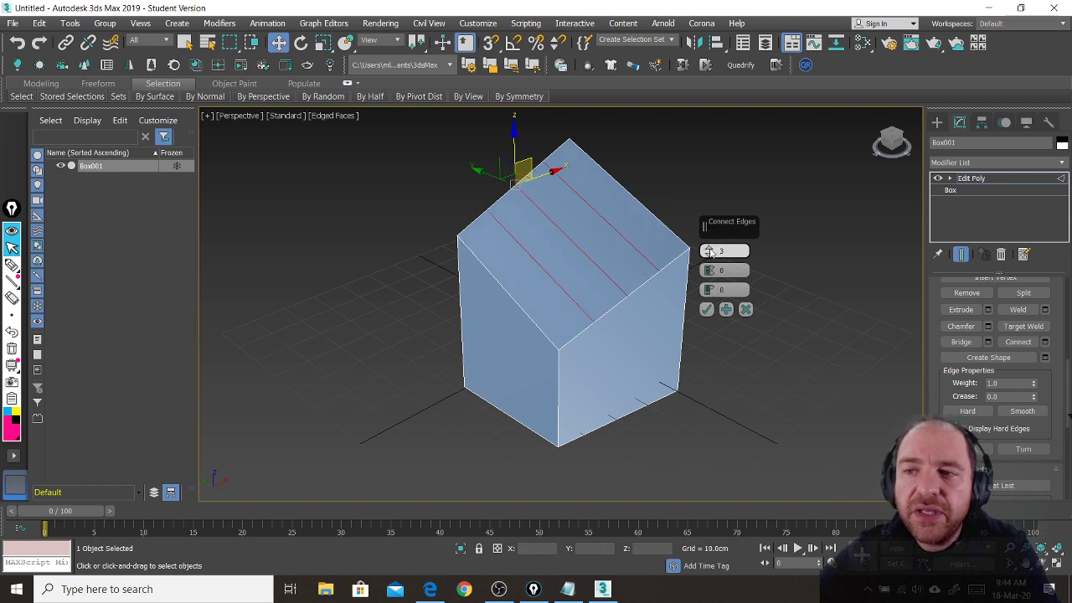
left_click(709, 248)
left_click(708, 249)
left_click(708, 249)
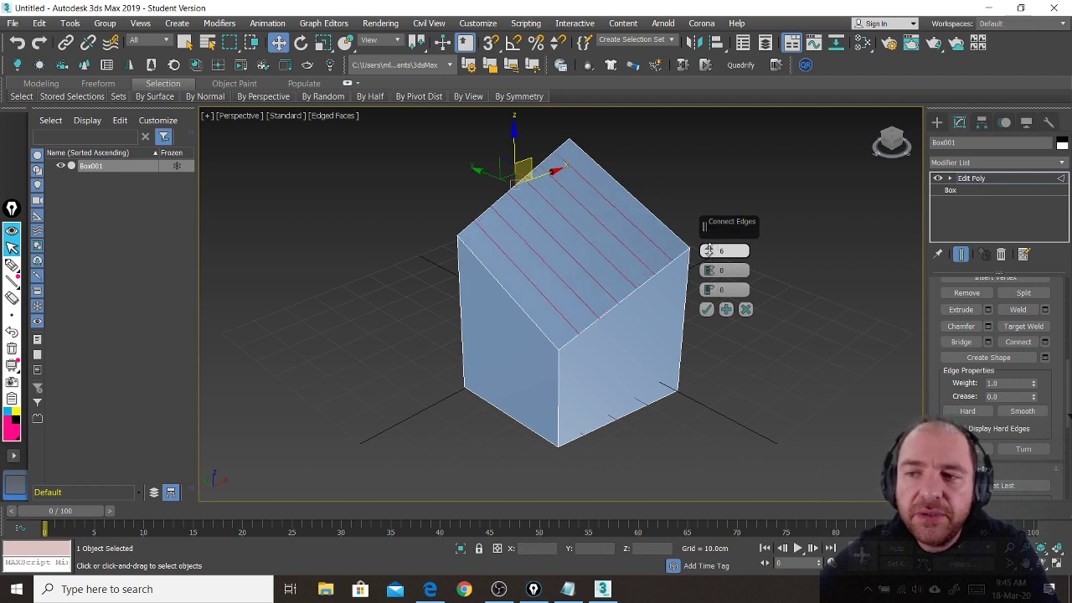
left_click(709, 248)
left_click(709, 249)
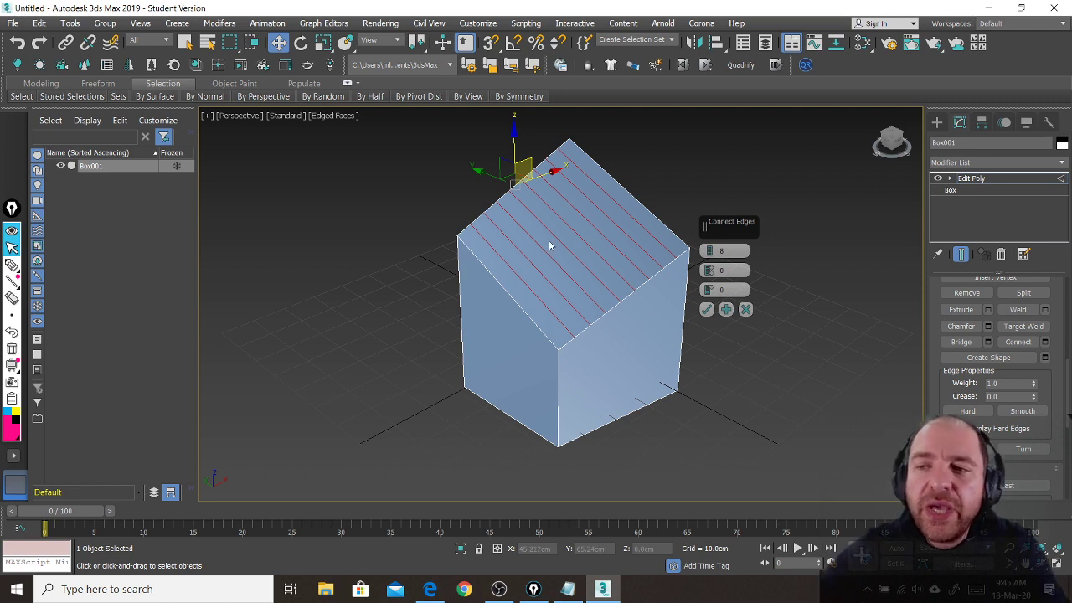
left_click(706, 310)
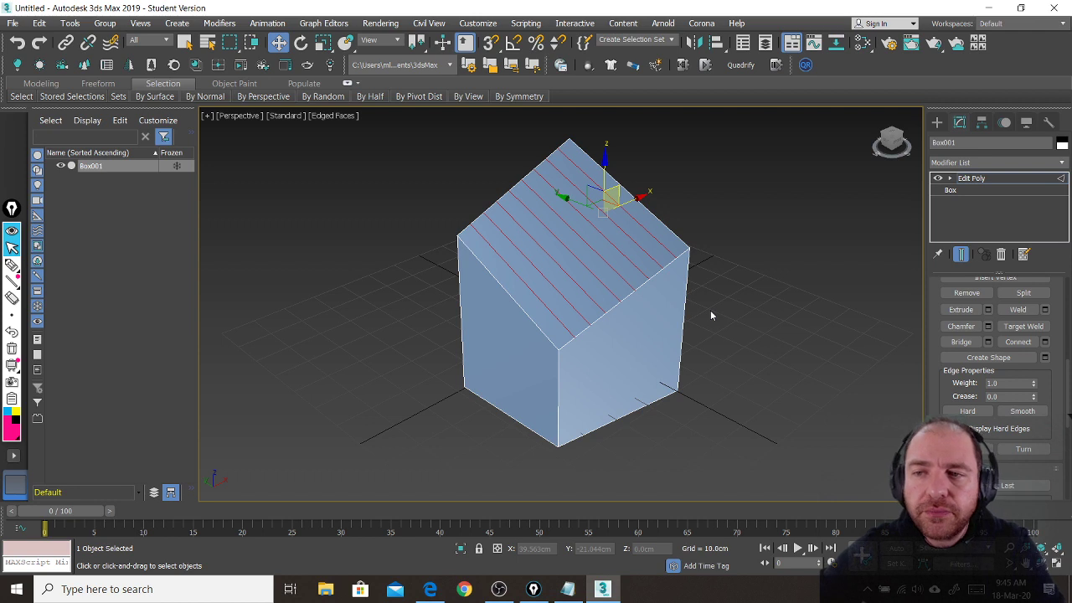
- Lower alternate connecting edges and the back edge of the sloping top along Z to shape it into corrugated ridges
left_click(753, 231)
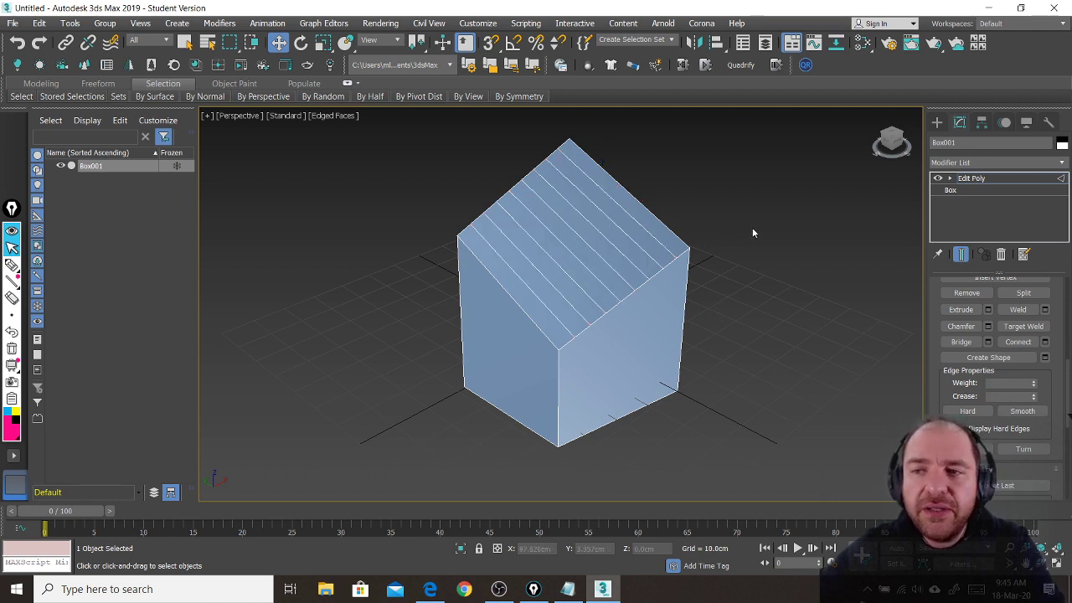
left_click(516, 273)
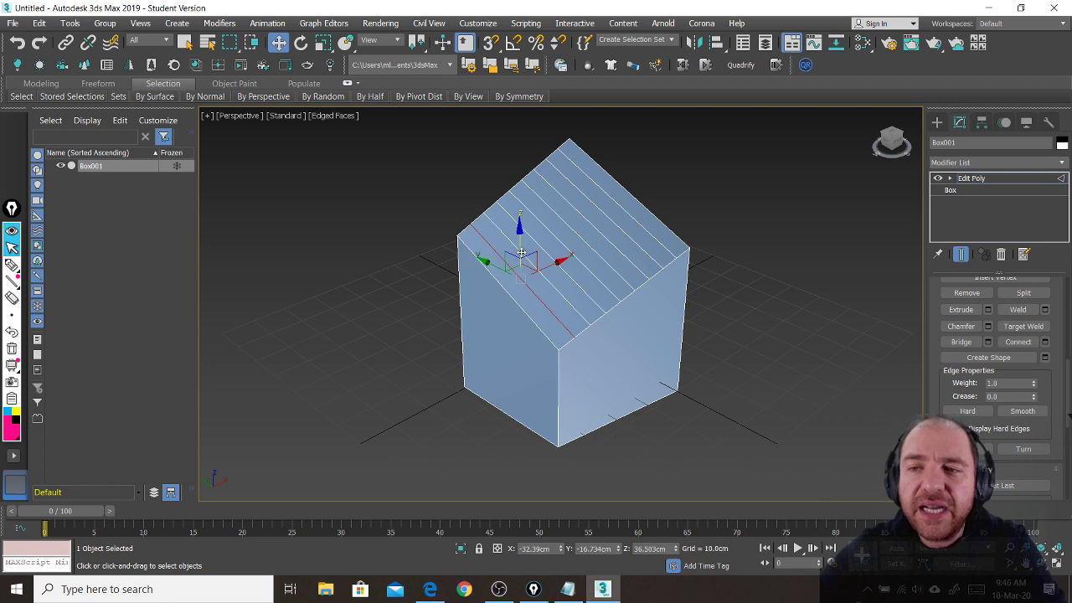
left_click_drag(522, 240, 578, 220)
left_click(596, 203)
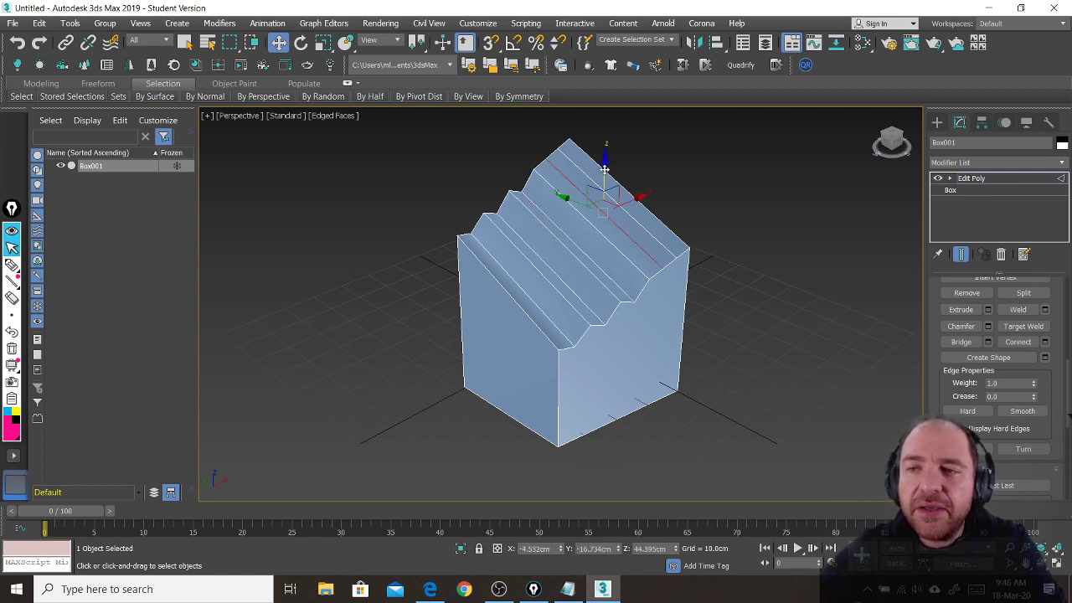
left_click_drag(604, 172, 607, 205)
left_click(628, 192)
left_click_drag(630, 164, 635, 179)
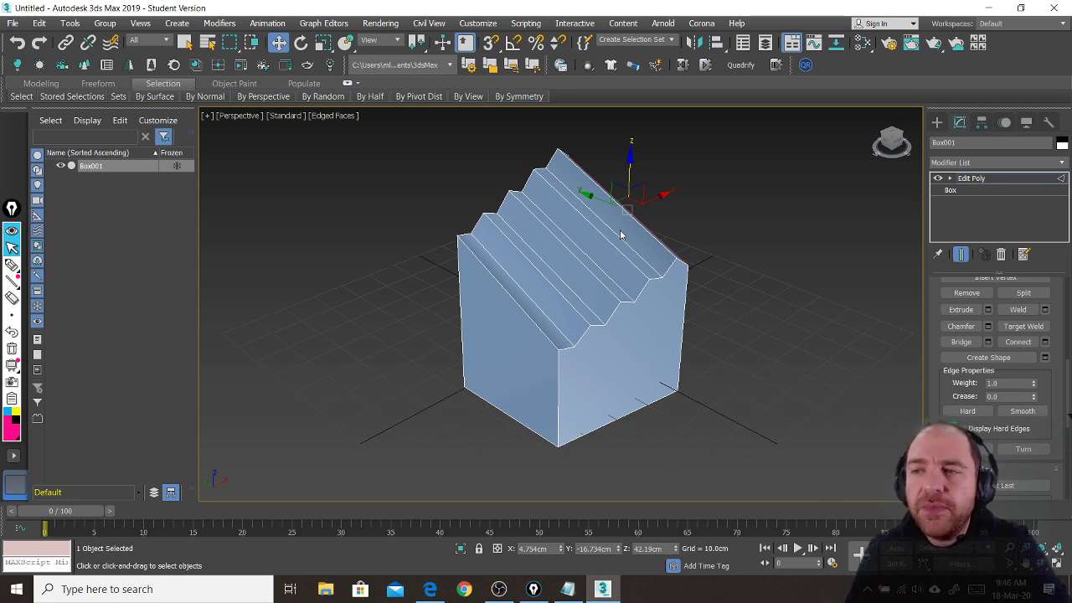
- Leave Edge level and delete the whole corrugated box
left_click(1007, 181)
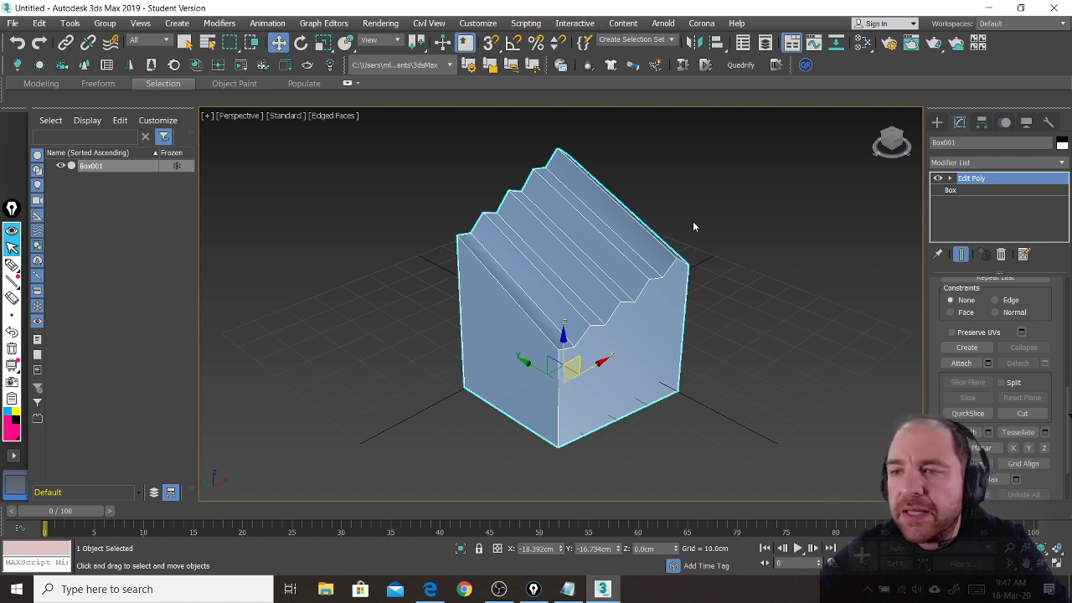
left_click_drag(632, 317, 465, 405)
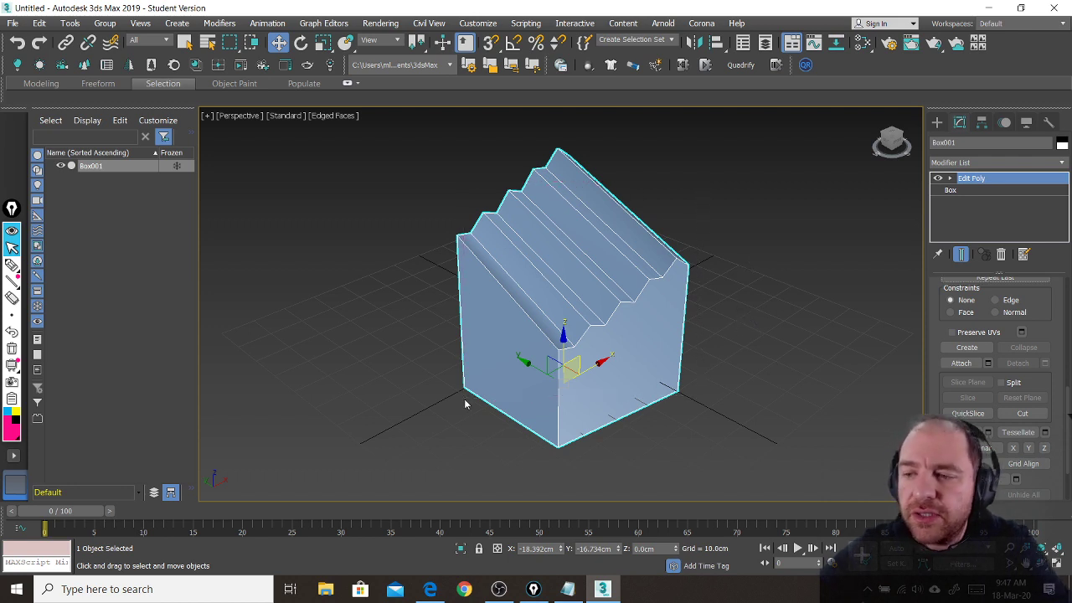
key("Delete")
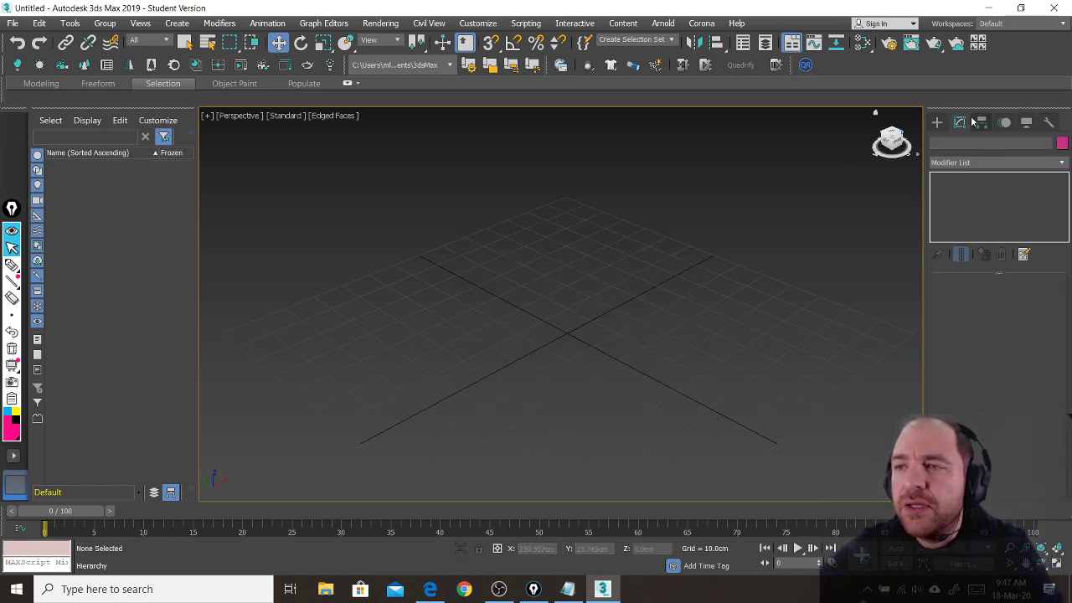
- Create a new box at the grid centre, about 47 cm long, 59 cm wide and 38 cm high
left_click(938, 123)
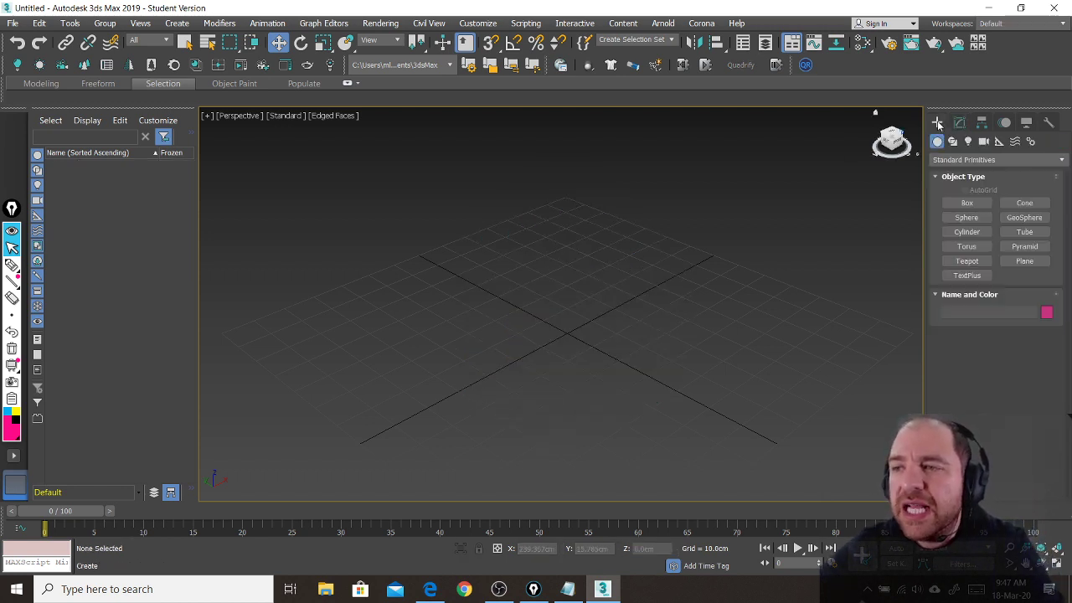
left_click(967, 205)
left_click_drag(581, 294, 567, 457)
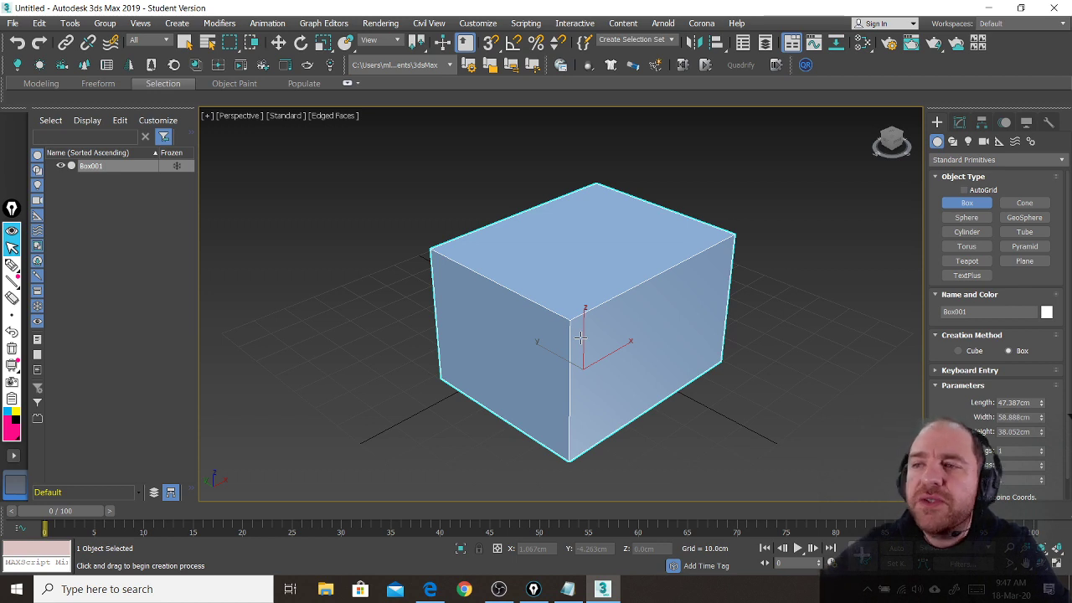
- Add an Edit Poly modifier to the new box and enter Edge sub-object level
left_click(961, 124)
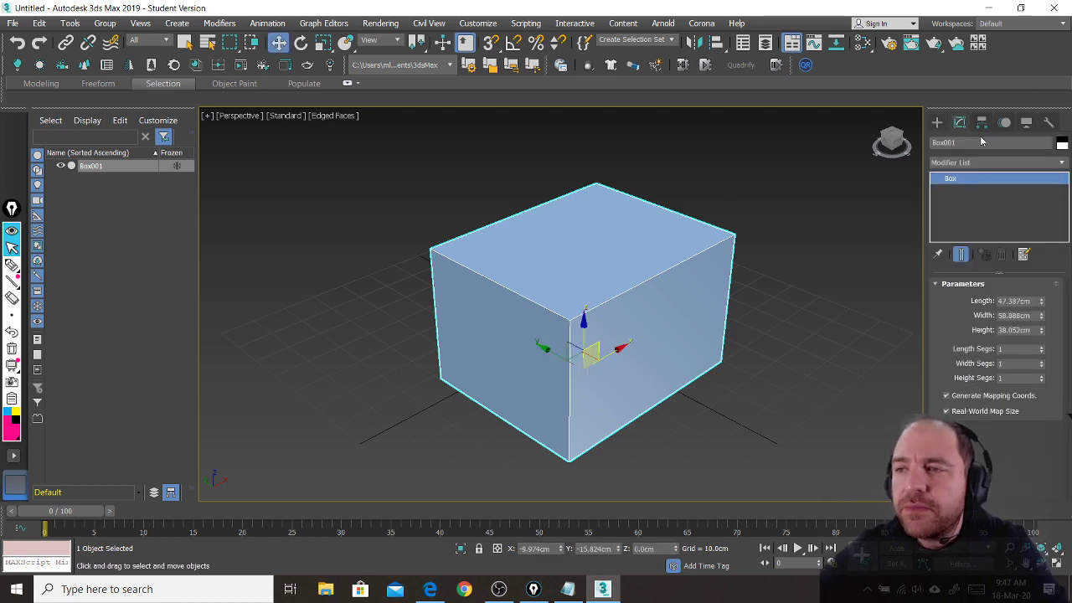
left_click(1061, 165)
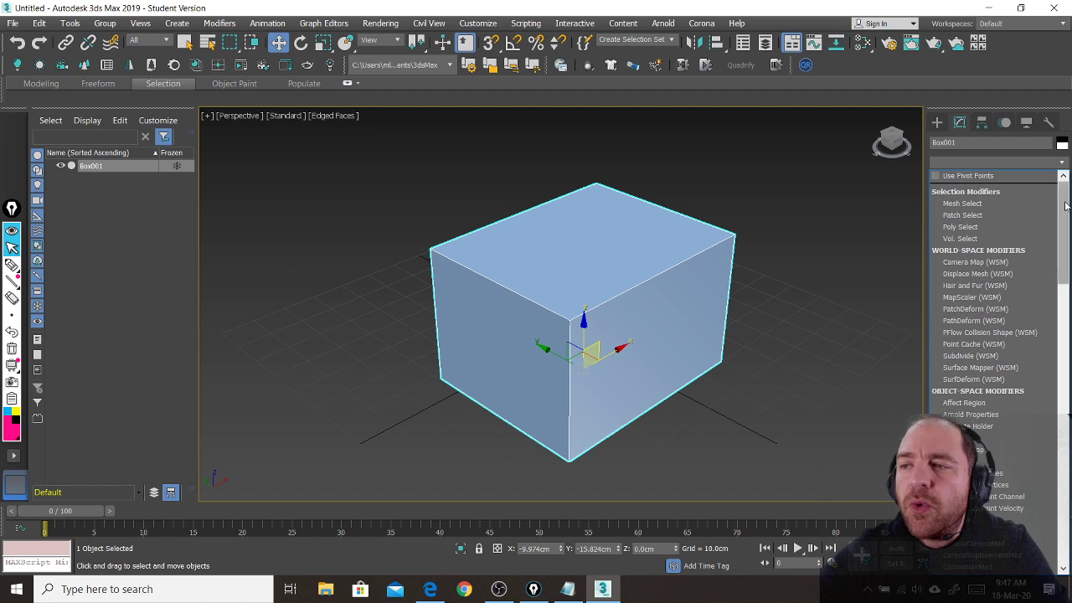
left_click_drag(1066, 220, 1069, 333)
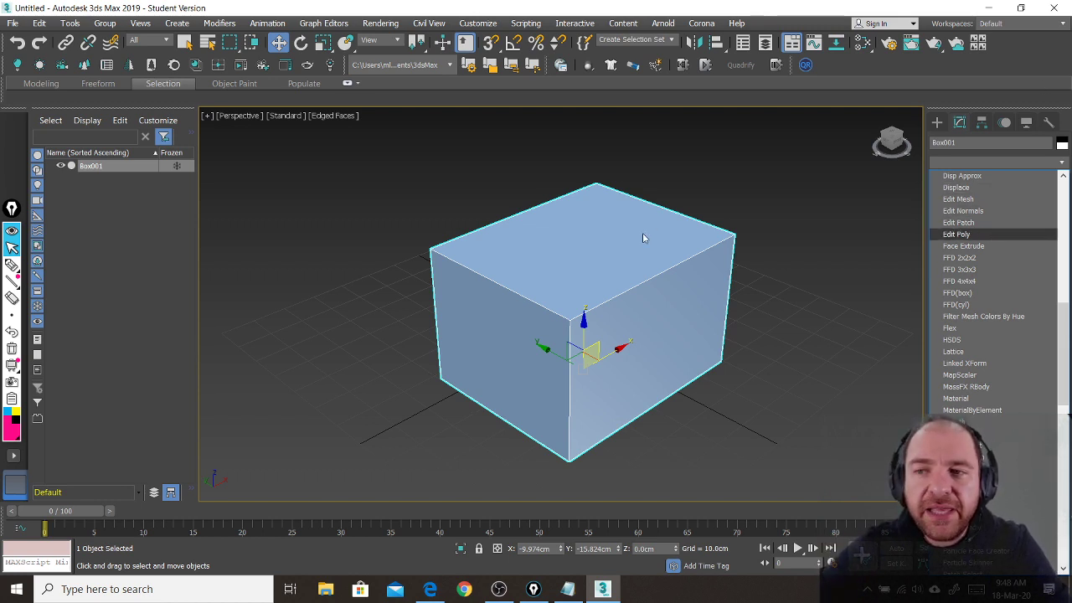
left_click(986, 235)
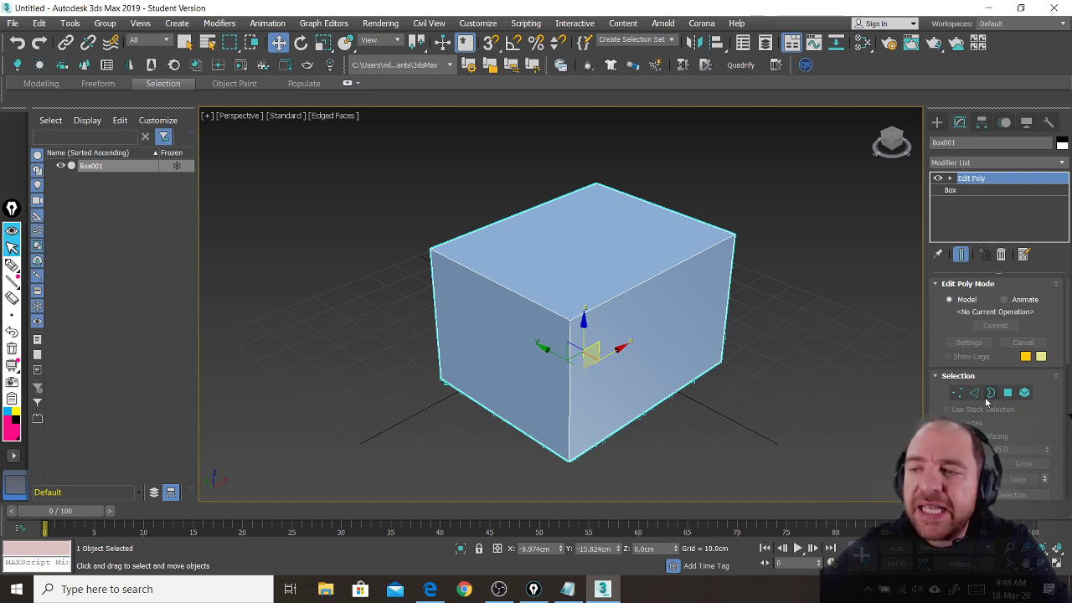
scroll(976, 393, "down", 3)
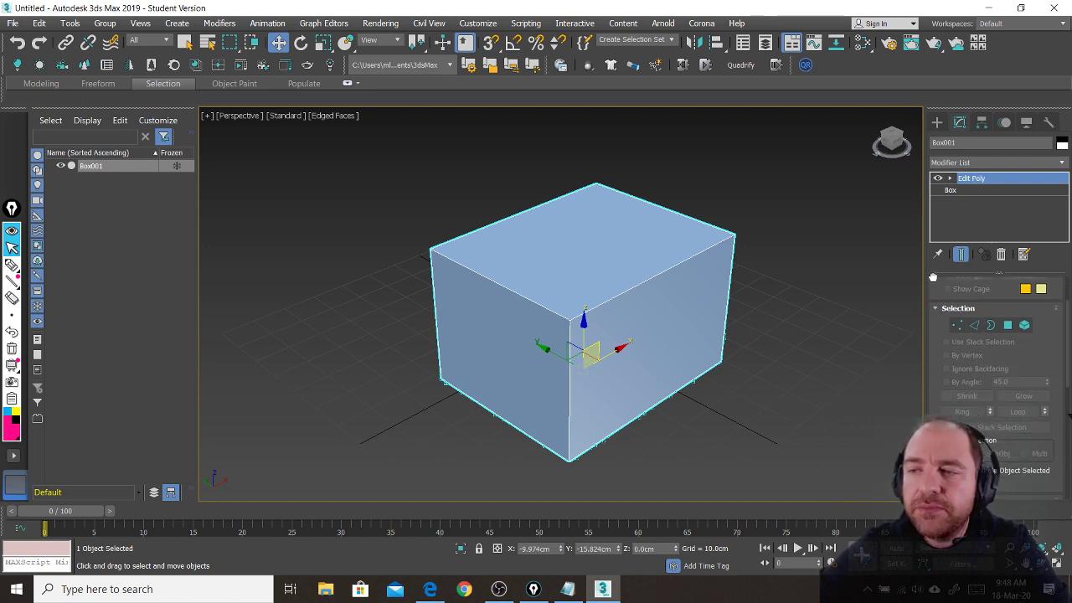
left_click(976, 324)
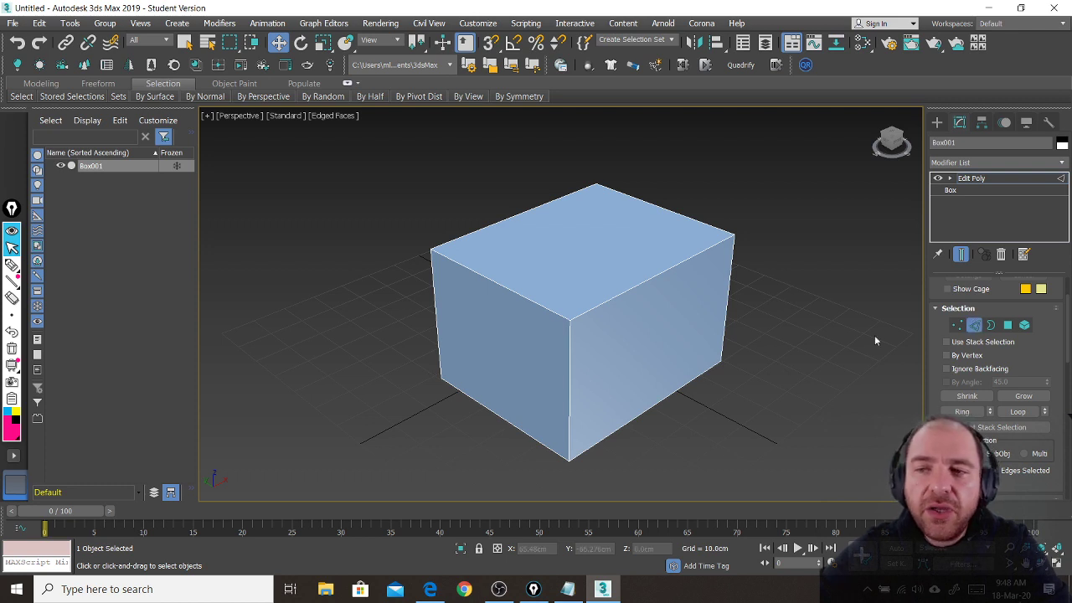
- Select the two opposite short edges of the box's top face and connect them with 1 segment, pinch 0 and slide 0
left_click(493, 281)
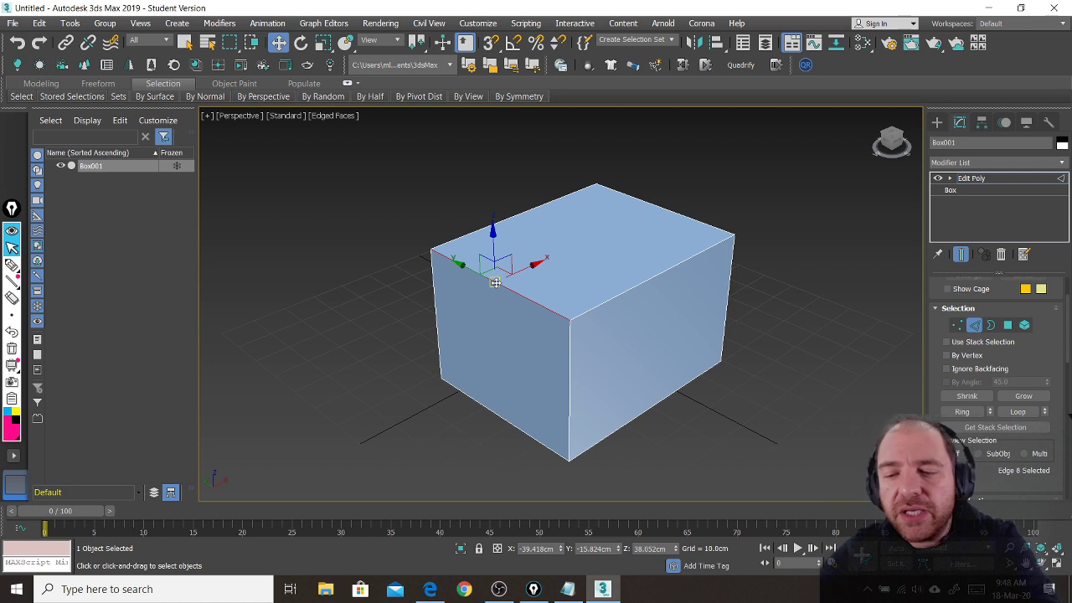
left_click(664, 208, "ctrl")
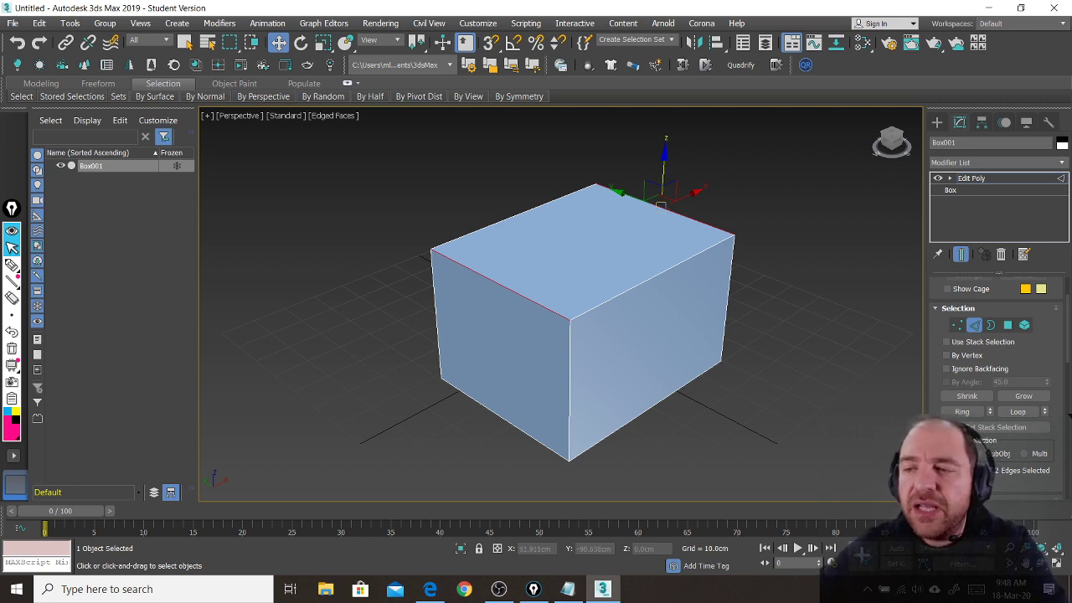
scroll(952, 295, "down", 5)
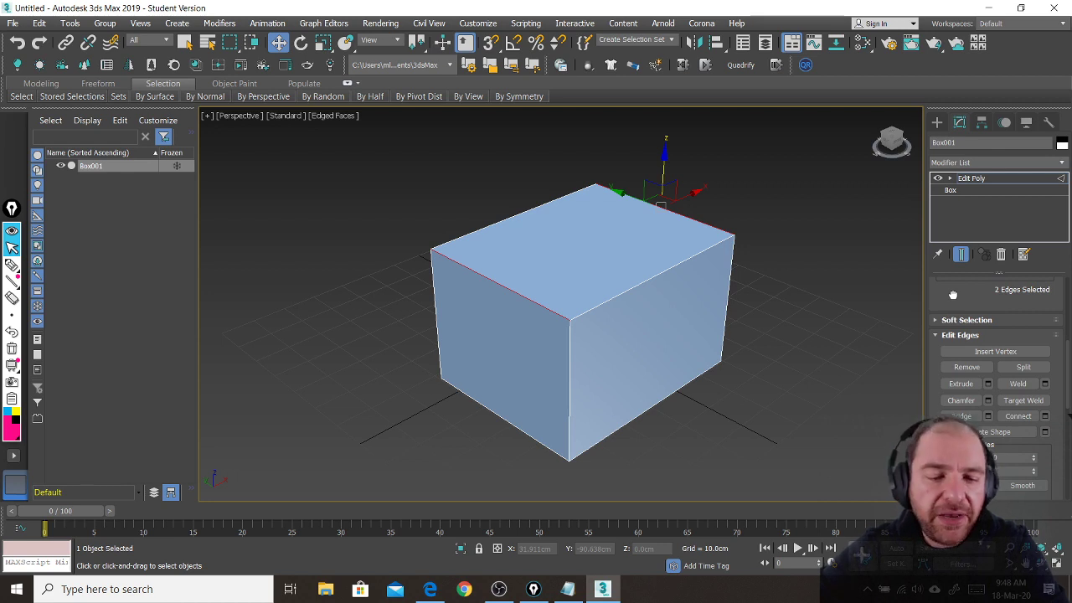
scroll(953, 294, "down", 1)
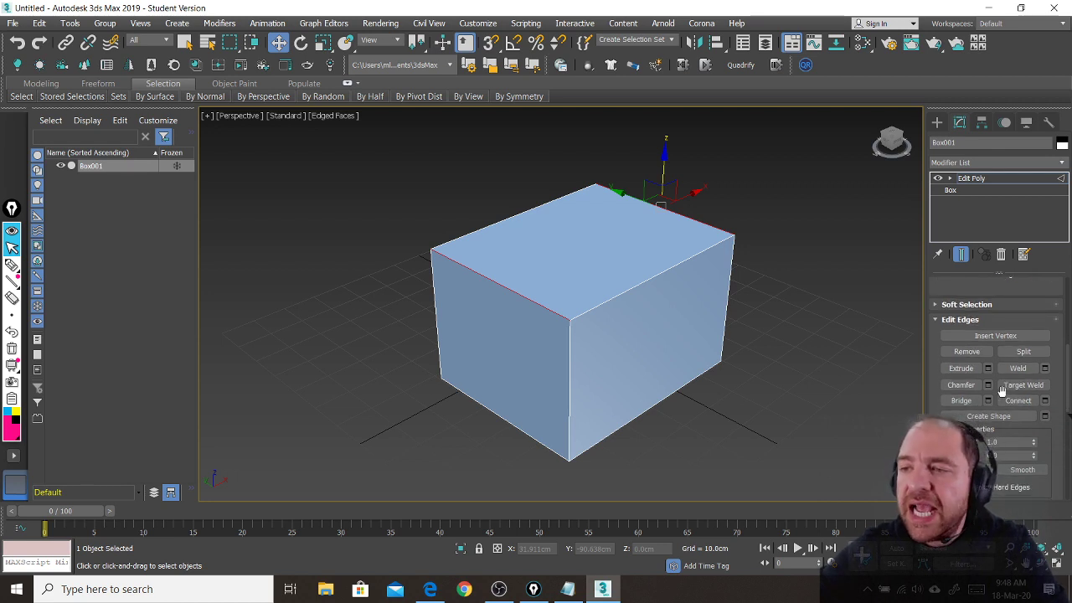
left_click(1045, 400)
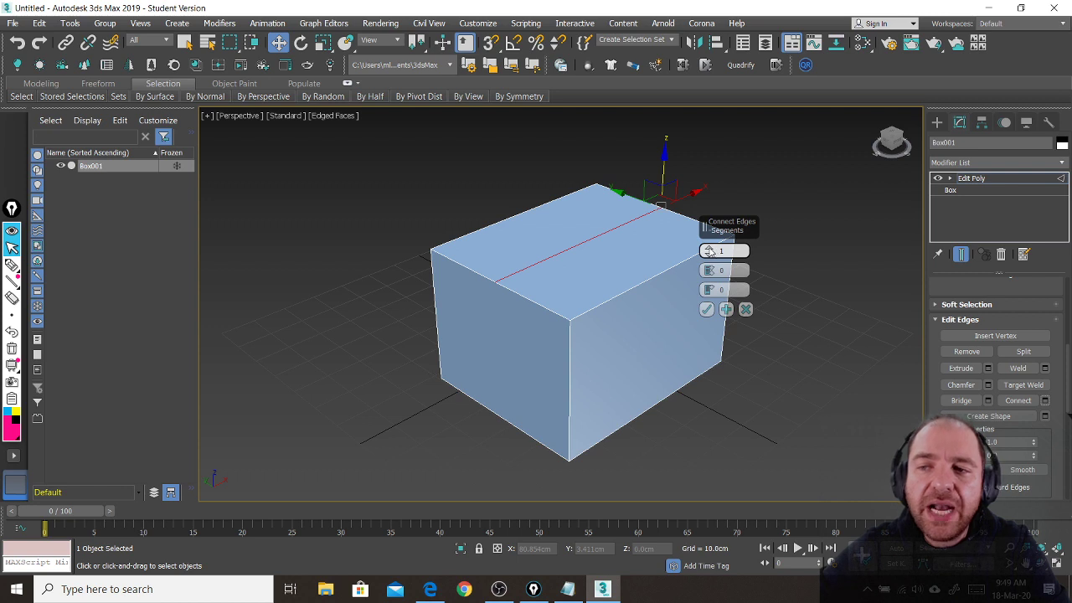
left_click(706, 310)
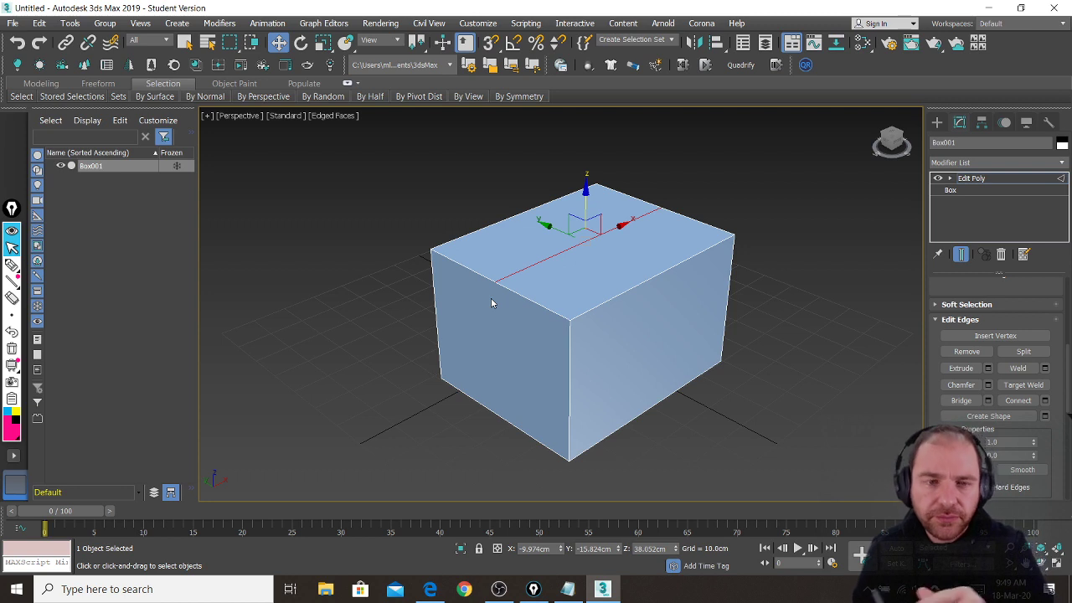
- Sketch a gabled house outline over the box with the annotation pen, including the roof slopes and ridge line
key("alt+c")
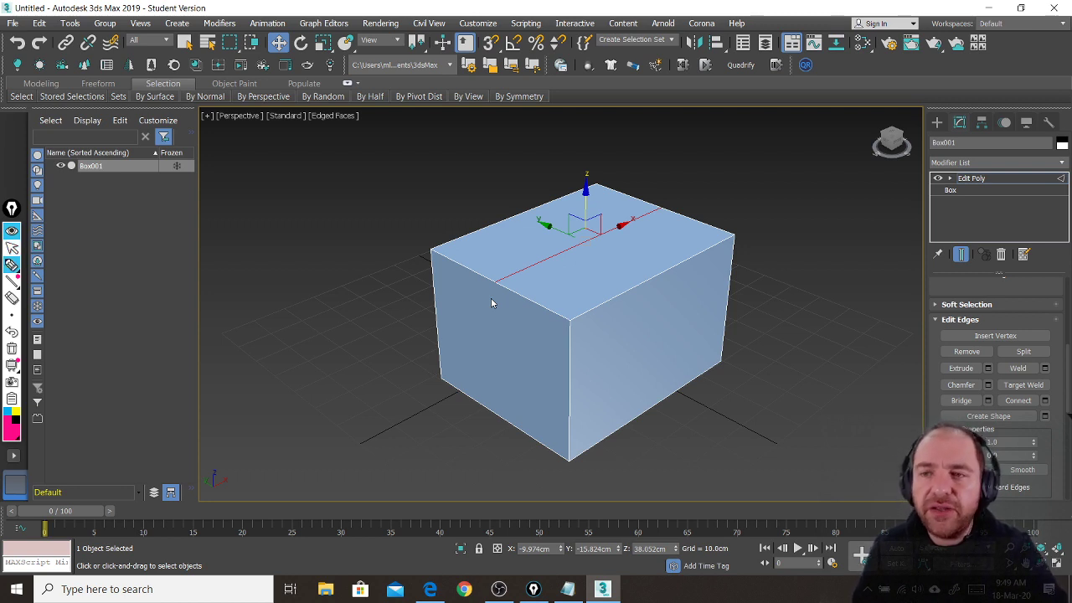
left_click(433, 250)
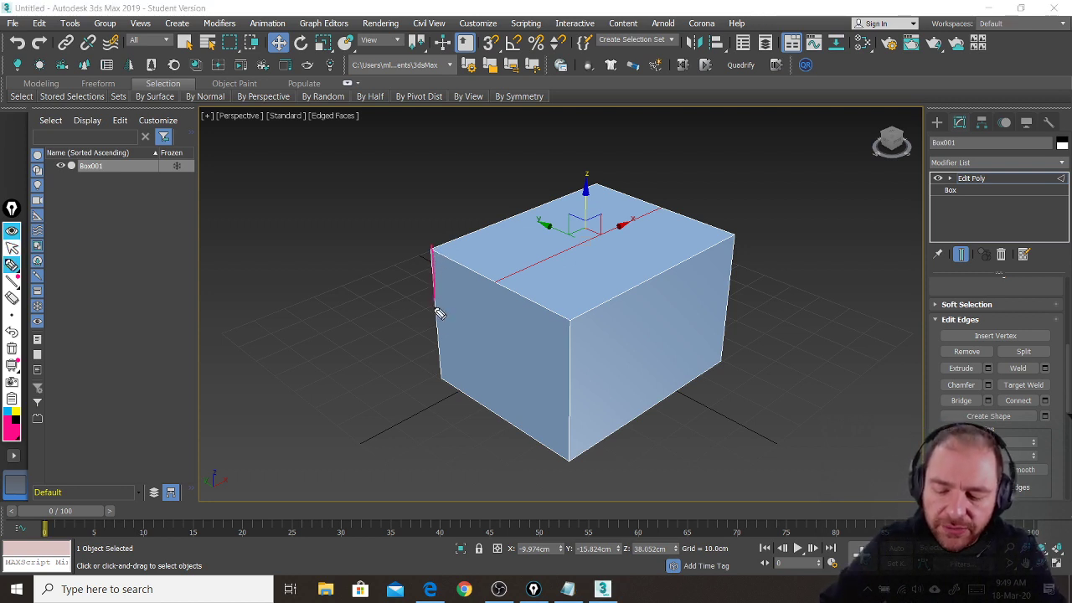
left_click(435, 378)
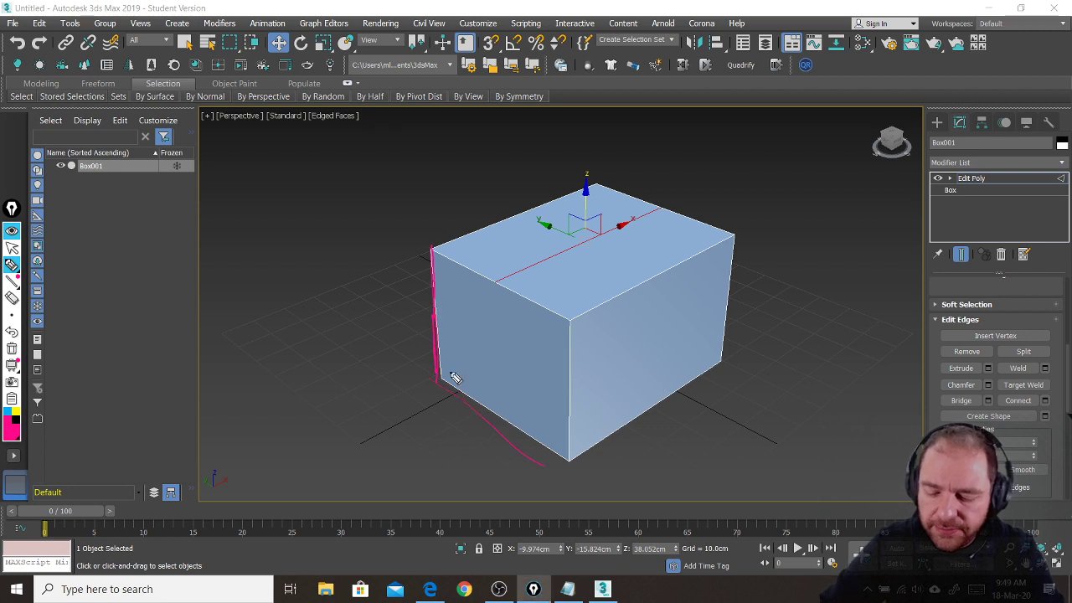
left_click(567, 460)
left_click(568, 319)
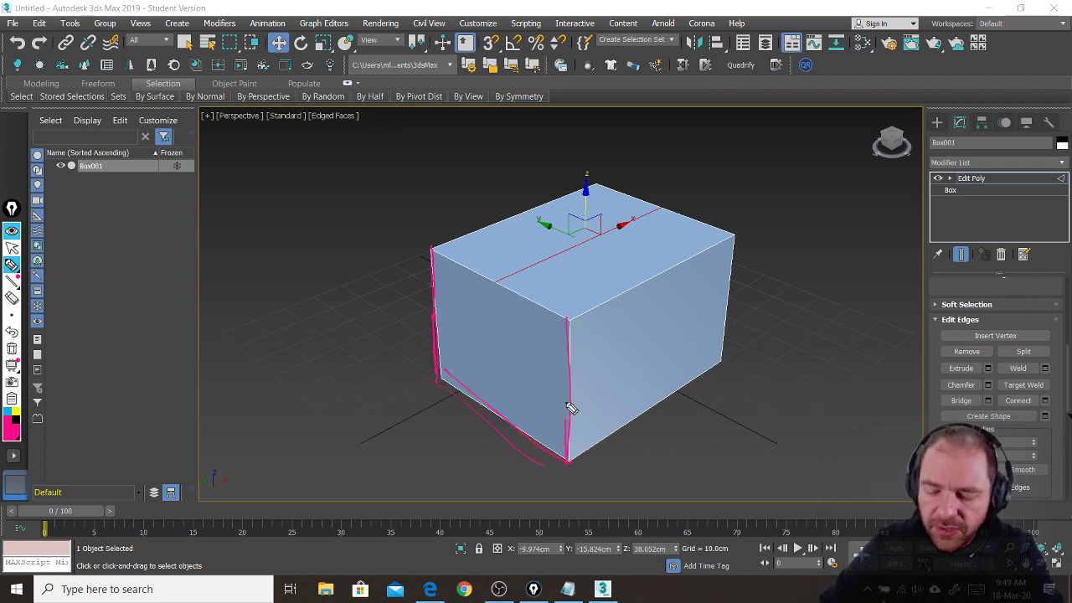
left_click(433, 250)
left_click_drag(543, 249, 559, 308)
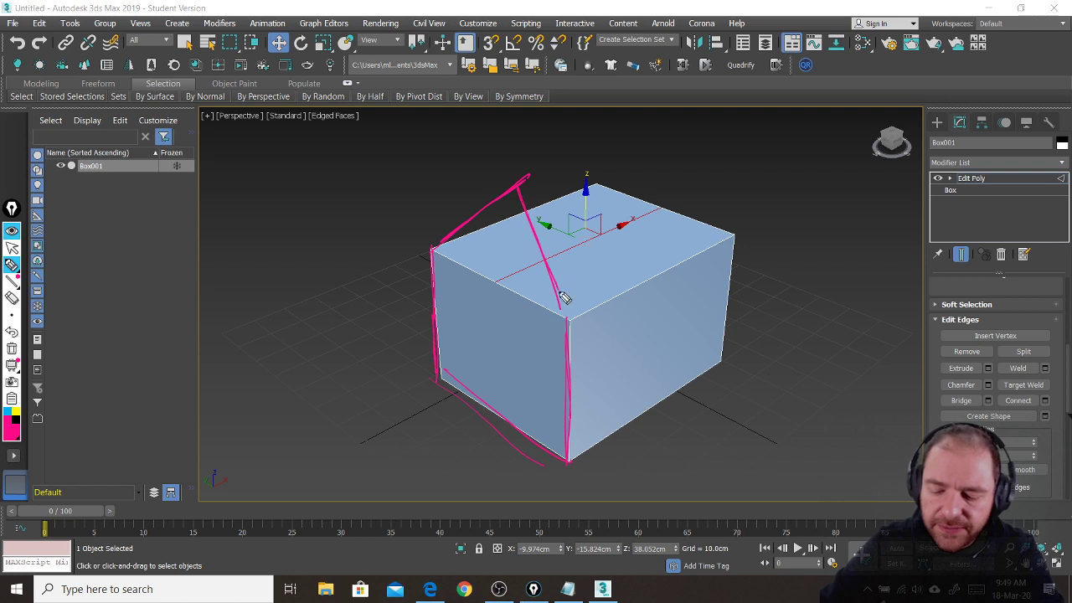
mouse_move(596, 181)
left_mouse_down()
mouse_move(649, 129)
mouse_move(730, 225)
mouse_move(725, 346)
left_mouse_up()
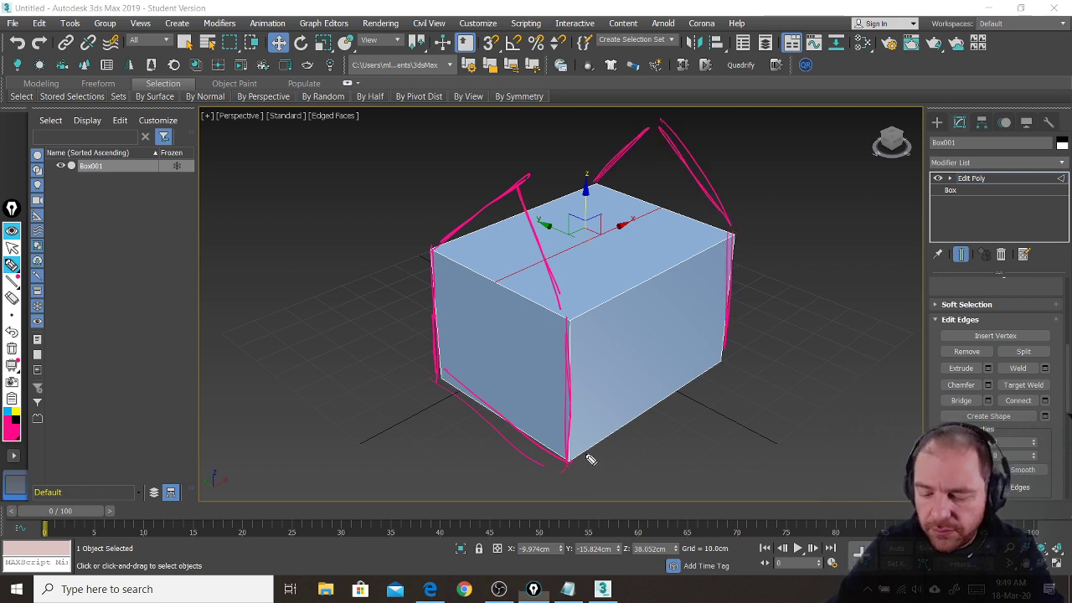
left_click_drag(589, 454, 710, 373)
left_click_drag(579, 330, 732, 241)
mouse_move(553, 182)
left_mouse_down()
mouse_move(677, 119)
mouse_move(653, 123)
left_mouse_up()
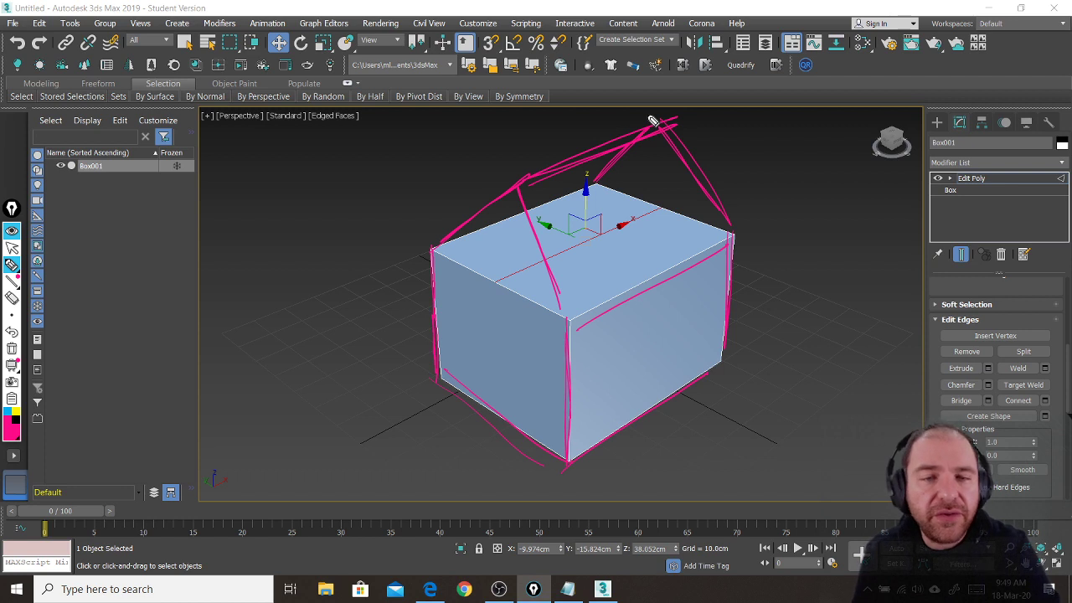
key("ctrl+shift+2")
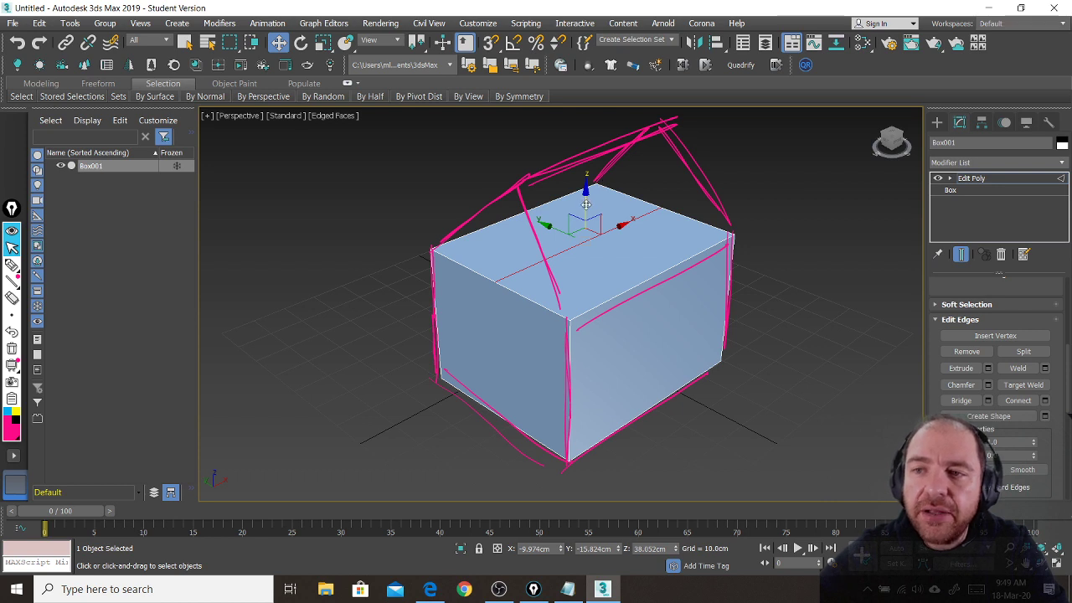
- Raise the connecting edge along Z to about 60.2 cm to form a gabled roof, and clear the pen marks
left_click_drag(585, 202, 598, 123)
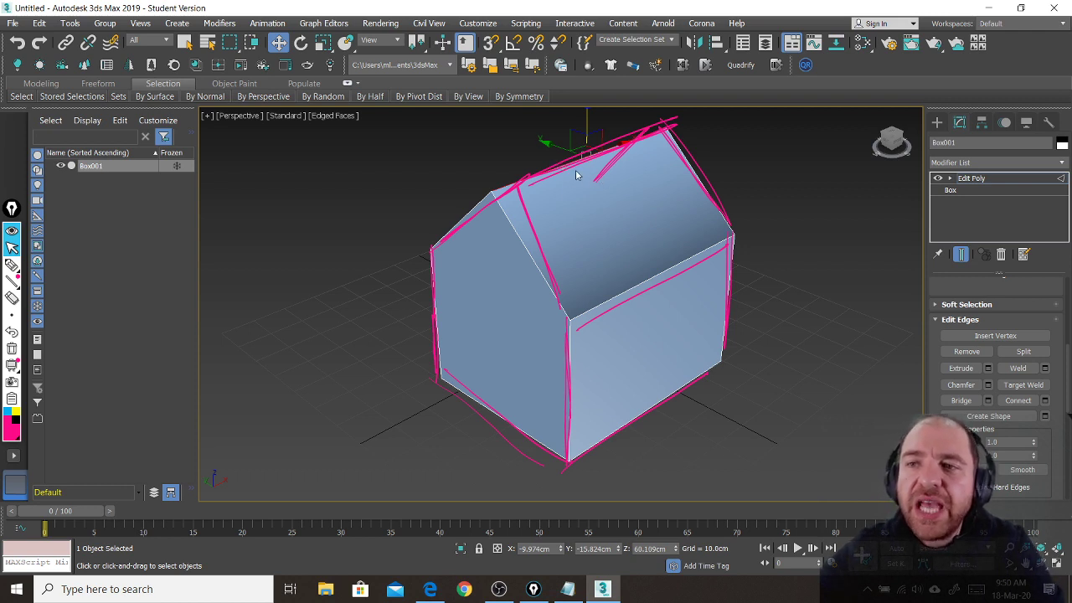
left_click_drag(585, 123, 618, 131)
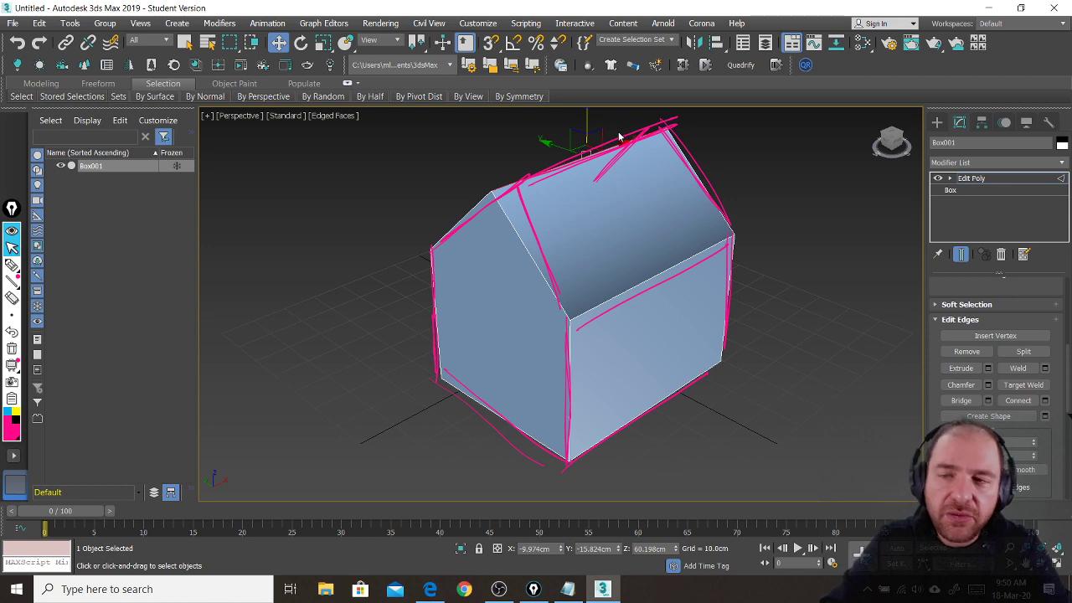
key("ctrl+shift+7")
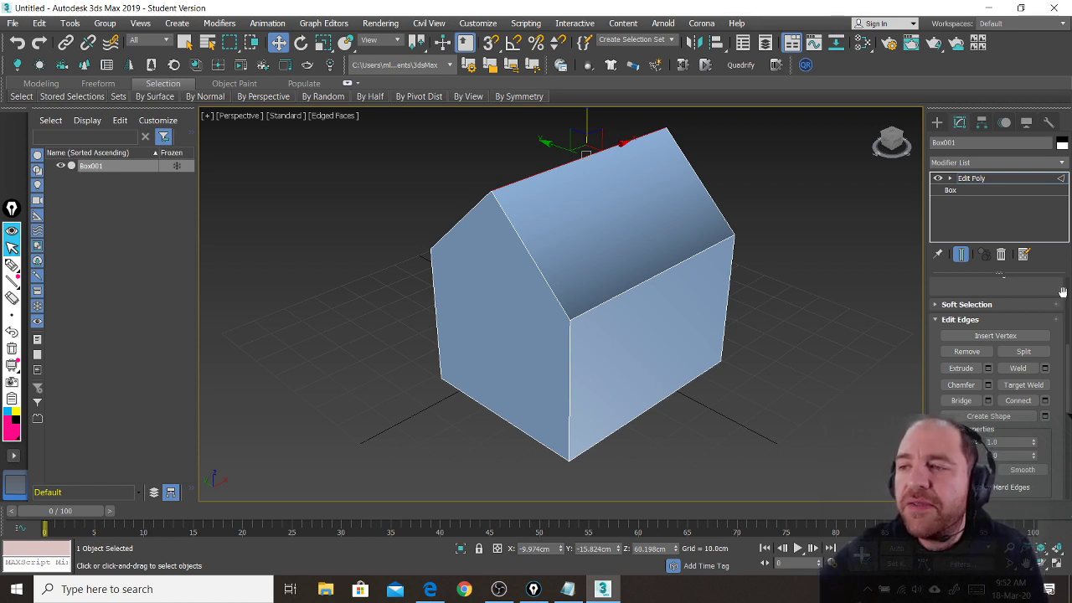
- Switch the Edit Poly modifier from Edge to Polygon sub-object level
left_click_drag(1062, 293, 1062, 317)
scroll(1062, 318, "up", 5)
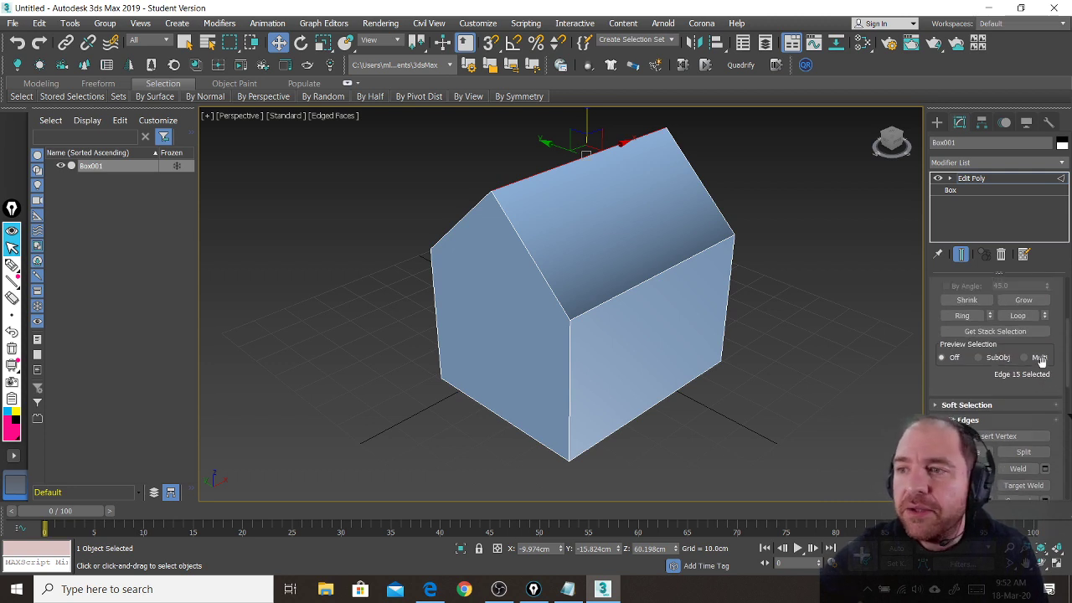
scroll(1043, 366, "up", 2)
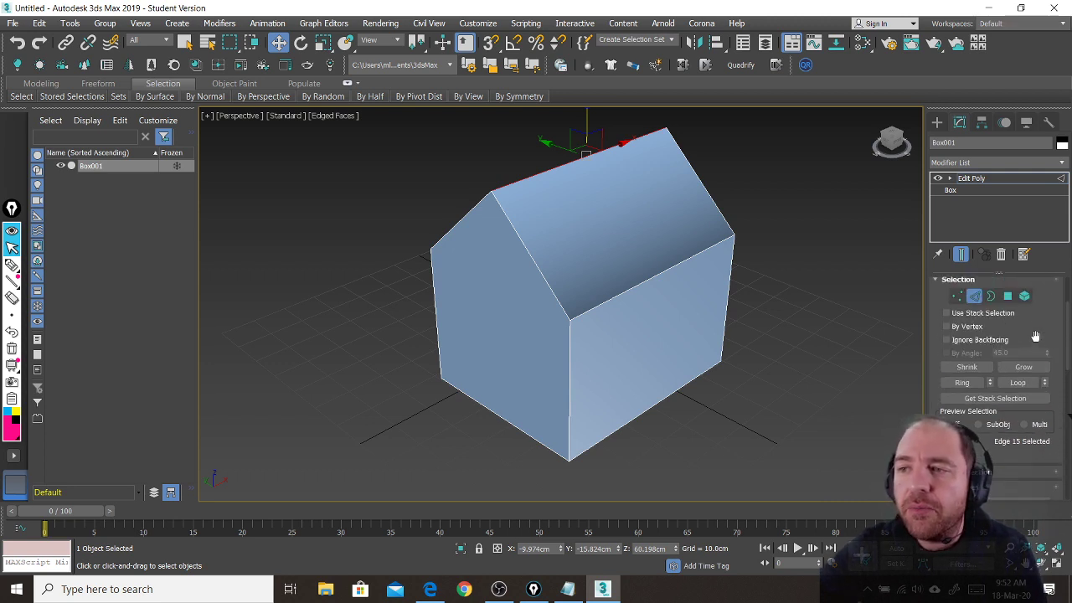
left_click(1009, 296)
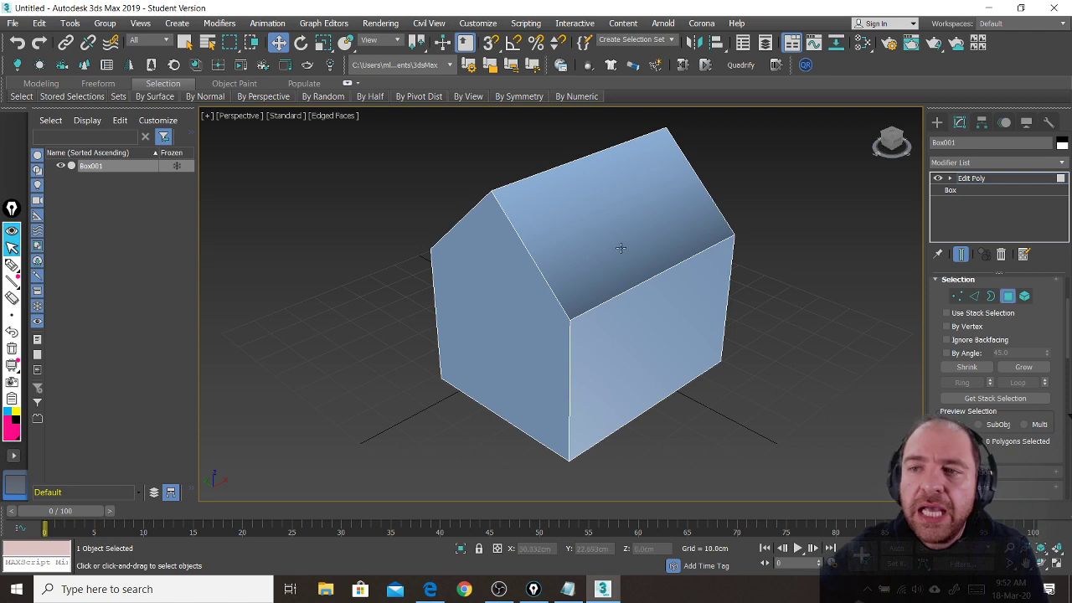
- Demonstrate polygon selection on the roof slope, long side wall and gable end, finishing with only the front gable-end polygon selected
left_click(601, 215)
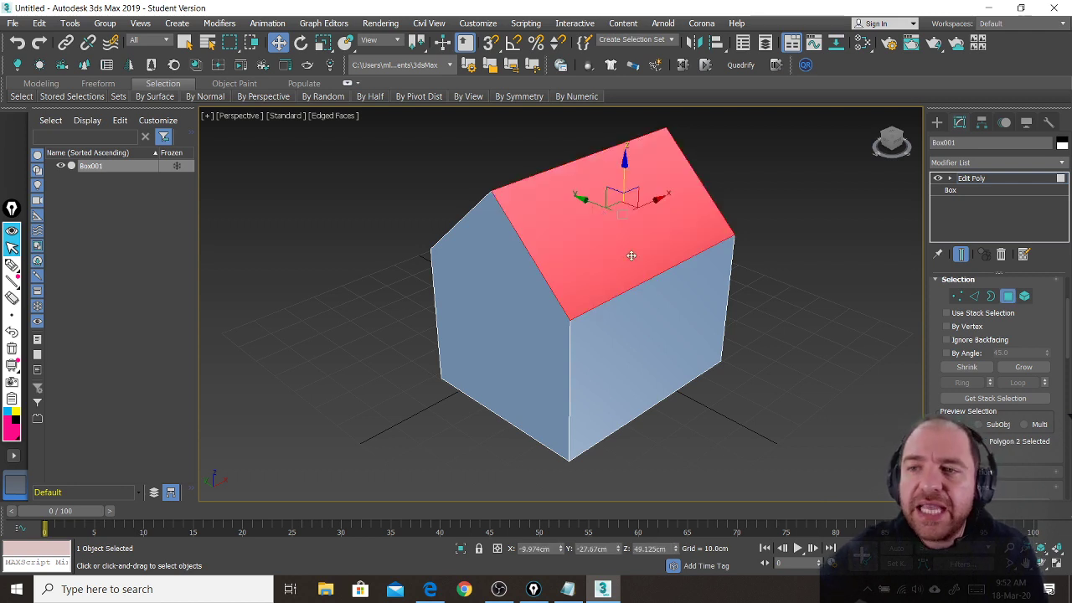
left_click(644, 300)
left_click(506, 265)
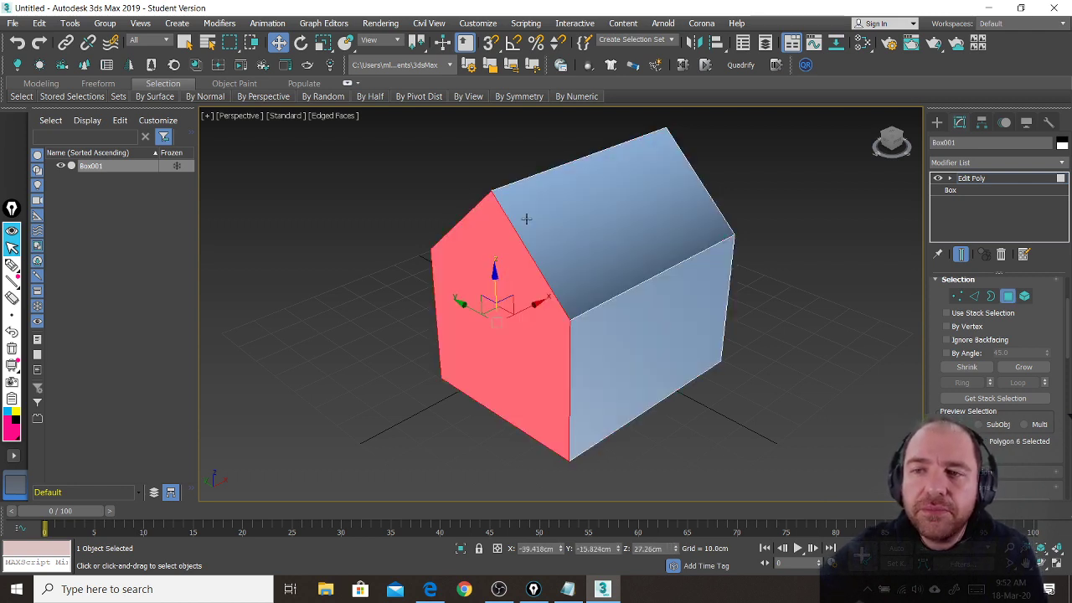
left_click(550, 199)
left_click(651, 297)
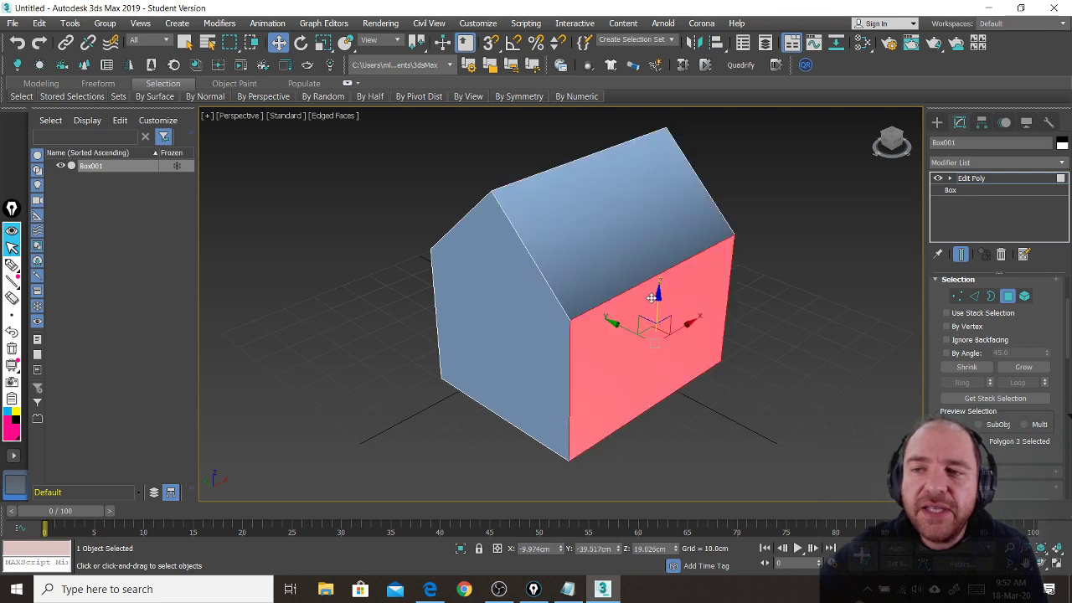
left_click(483, 242)
left_click(553, 190)
left_click(636, 294)
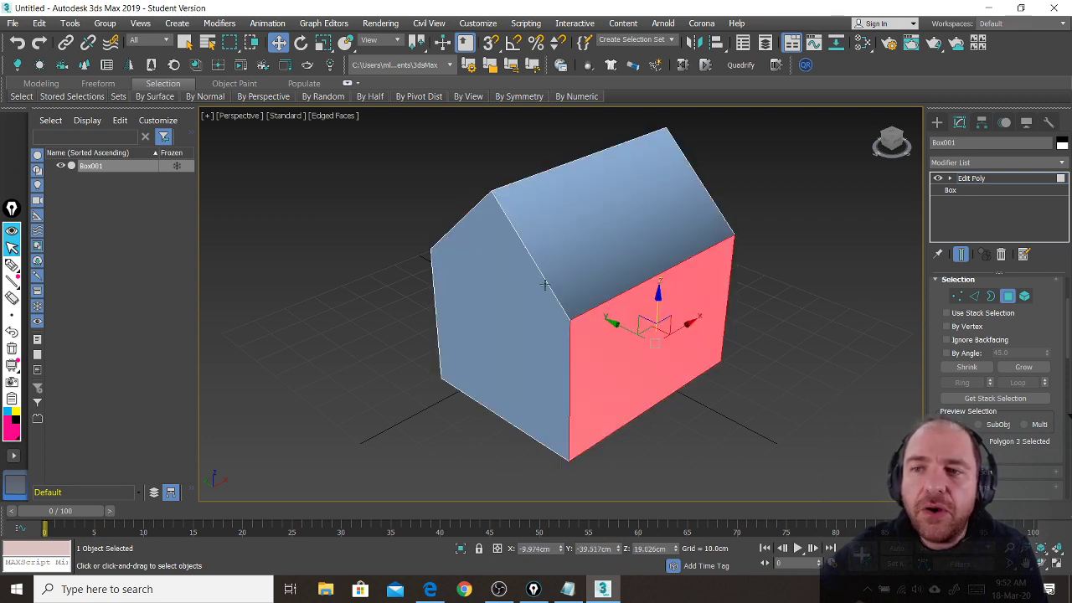
left_click(513, 277)
left_click(562, 221)
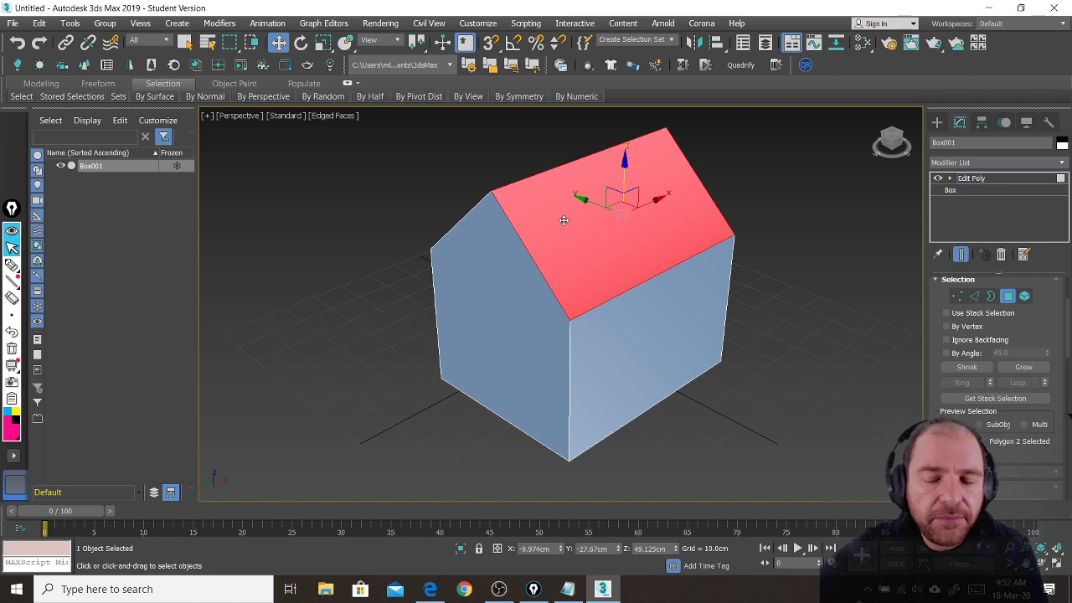
left_click(506, 253)
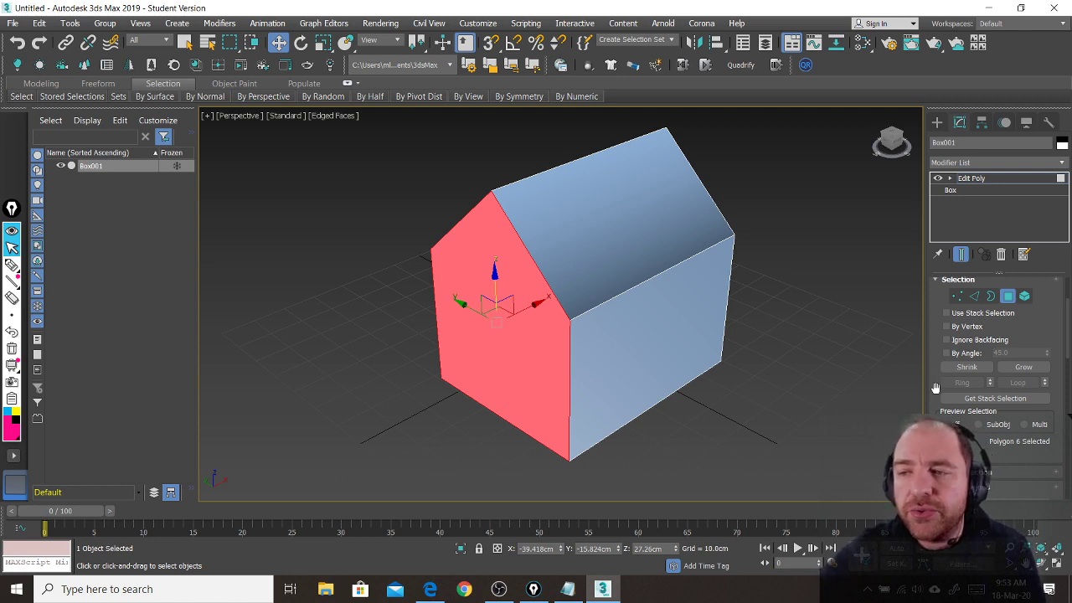
- Mark the settings of Extrude, Inset and Bridge under Edit Polygons with the annotation pen, and return to the normal cursor
left_click_drag(935, 388, 933, 220)
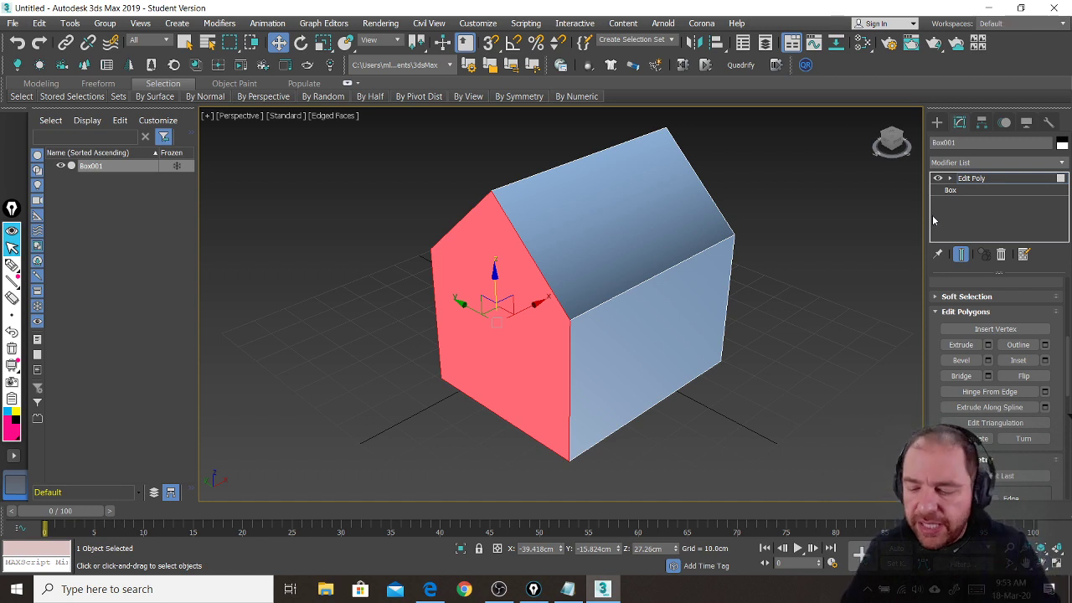
key("ctrl+shift+3")
mouse_move(976, 331)
left_mouse_down()
mouse_move(976, 358)
mouse_move(1009, 359)
mouse_move(980, 335)
mouse_move(995, 360)
mouse_move(1002, 337)
mouse_move(989, 336)
left_mouse_up()
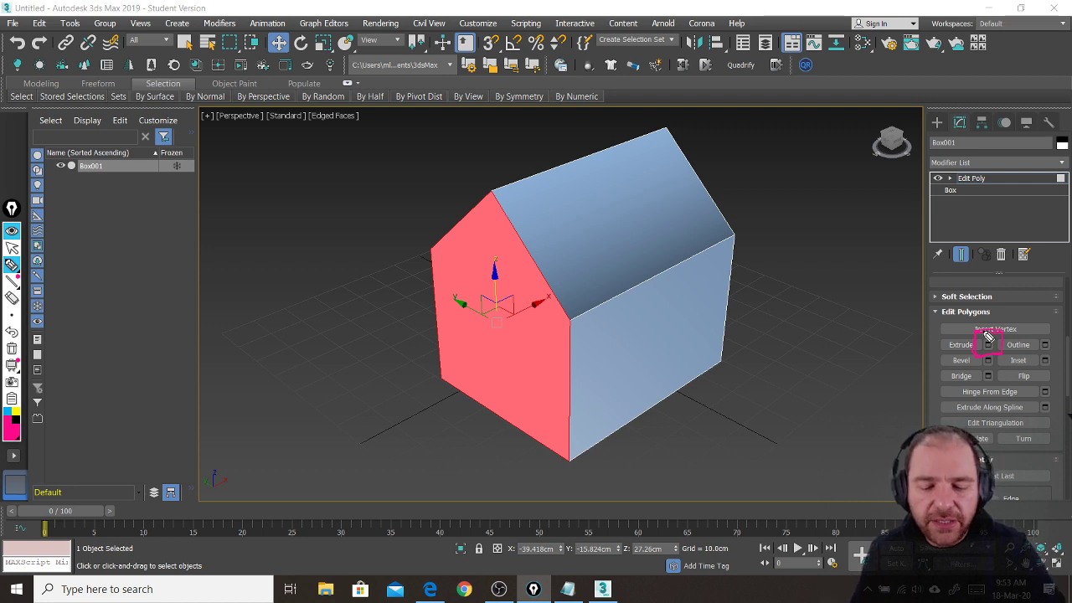
mouse_move(975, 338)
left_mouse_down()
mouse_move(974, 358)
mouse_move(989, 337)
left_mouse_up()
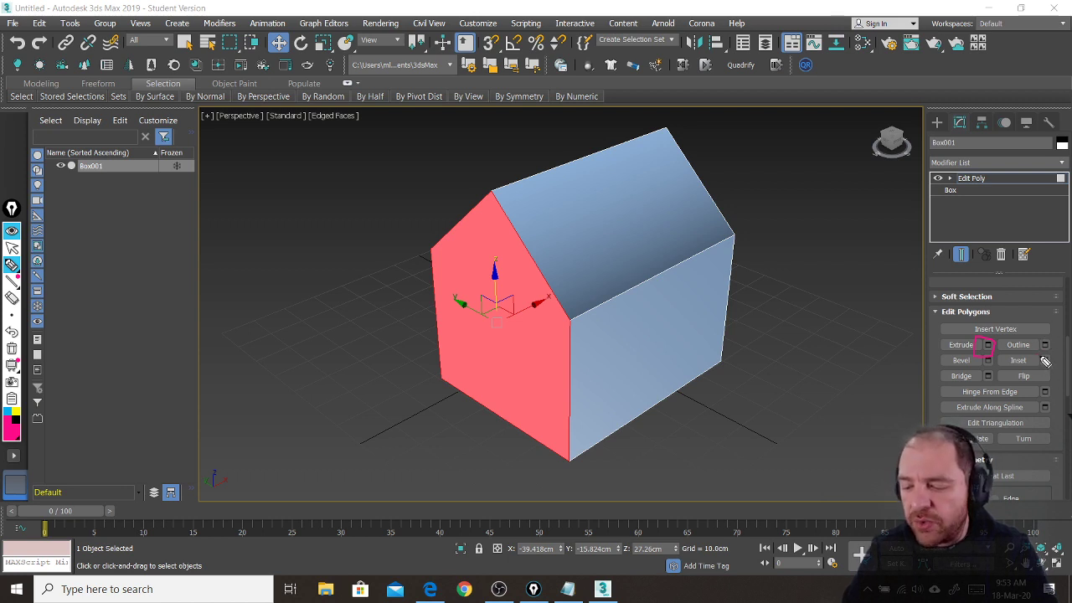
mouse_move(1043, 355)
left_mouse_down()
mouse_move(1047, 377)
mouse_move(1057, 357)
mouse_move(1037, 351)
left_mouse_up()
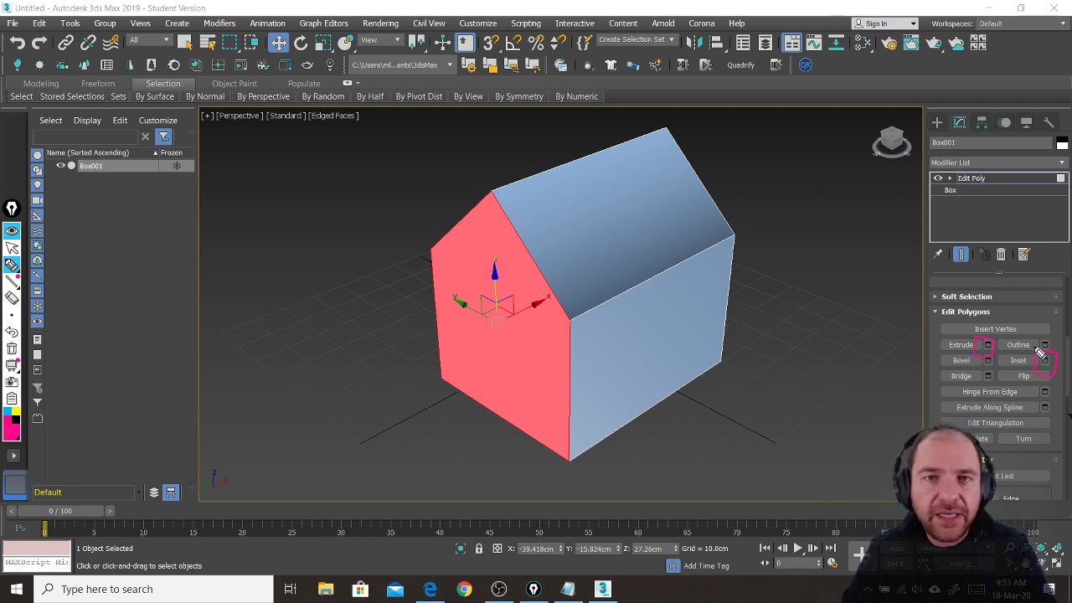
mouse_move(977, 374)
left_mouse_down()
mouse_move(998, 395)
mouse_move(1004, 372)
mouse_move(985, 367)
mouse_move(1002, 368)
left_mouse_up()
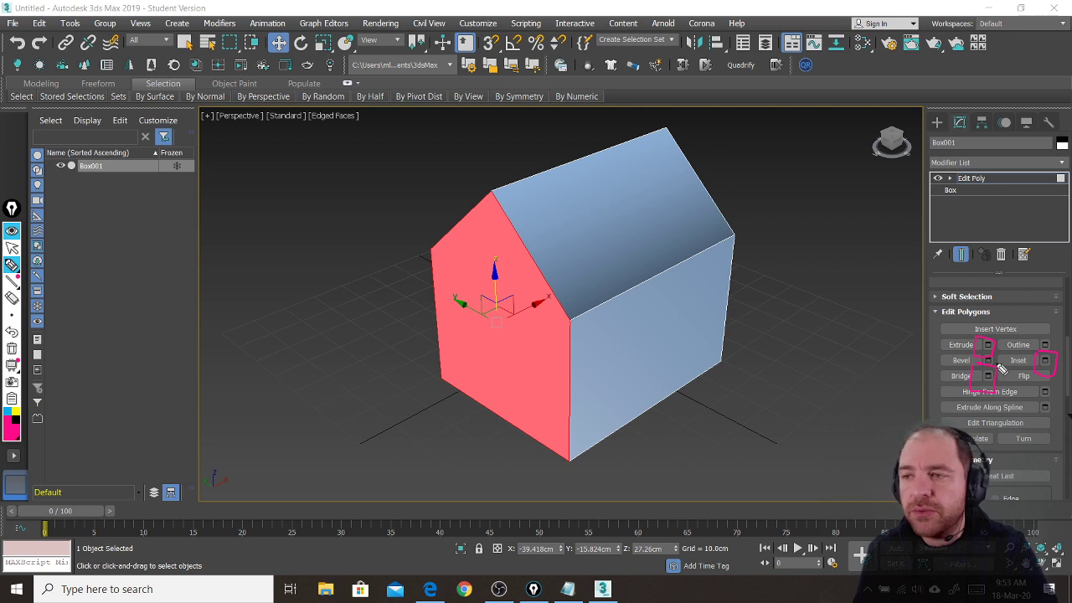
key("ctrl+shift+2")
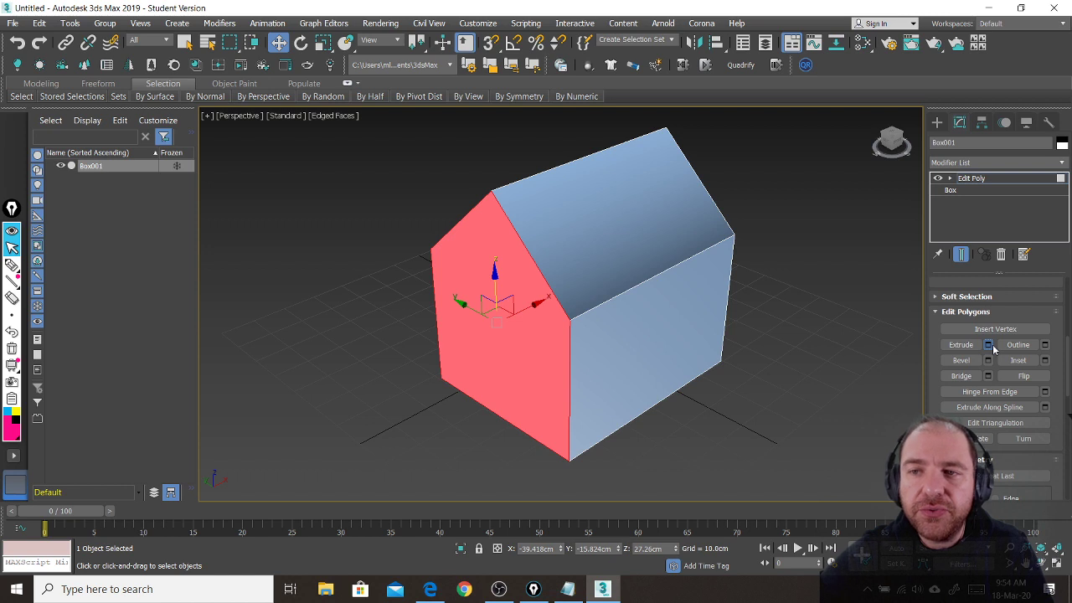
- Extrude the selected front gable-end polygon outward by about 20.6 cm
left_click(989, 345)
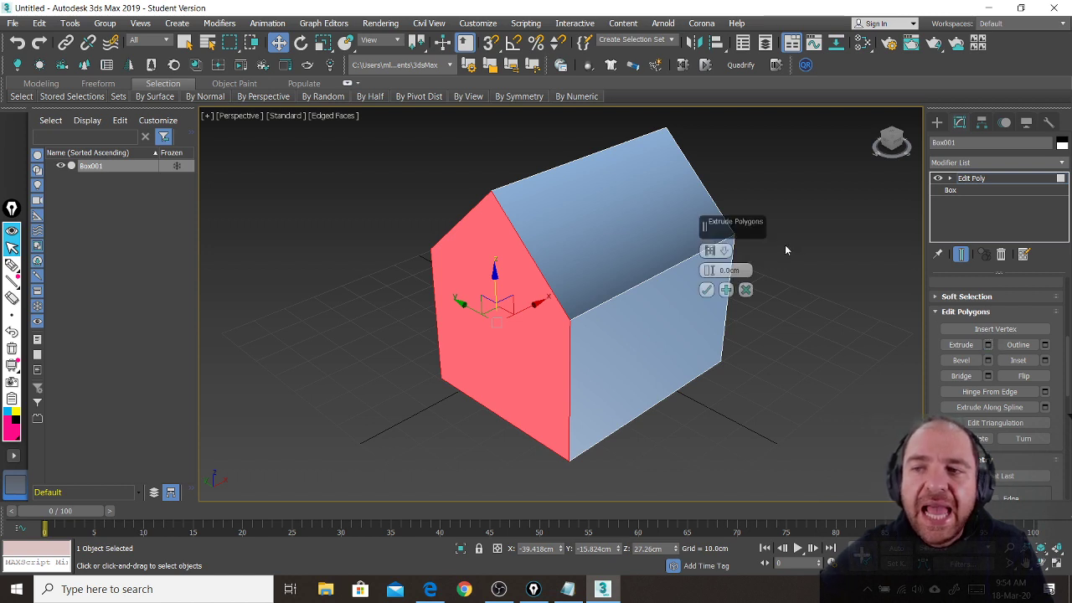
left_click_drag(742, 232, 805, 251)
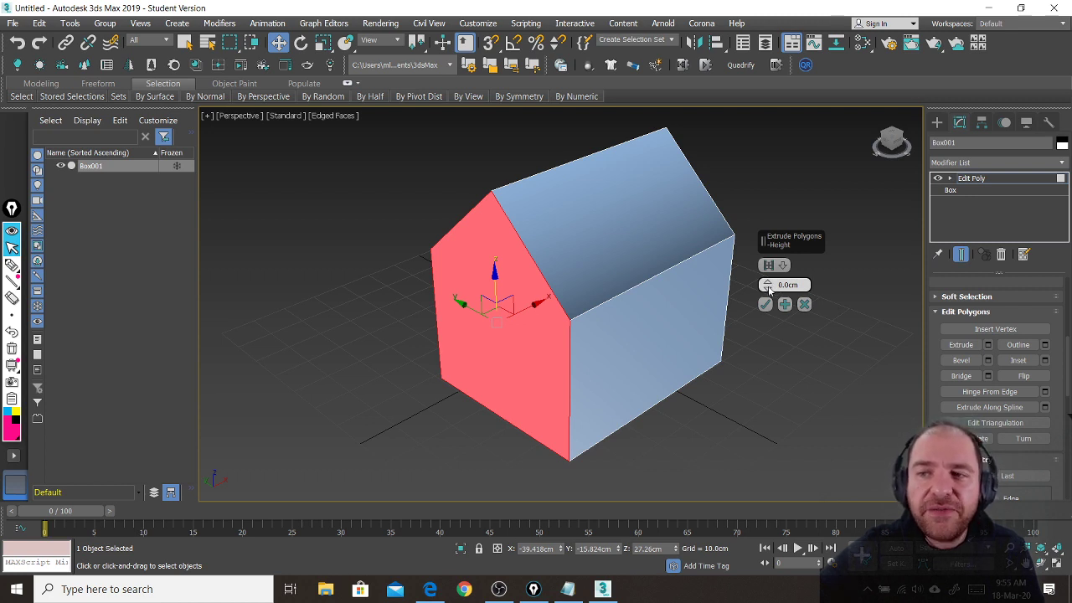
left_click_drag(769, 290, 765, 198)
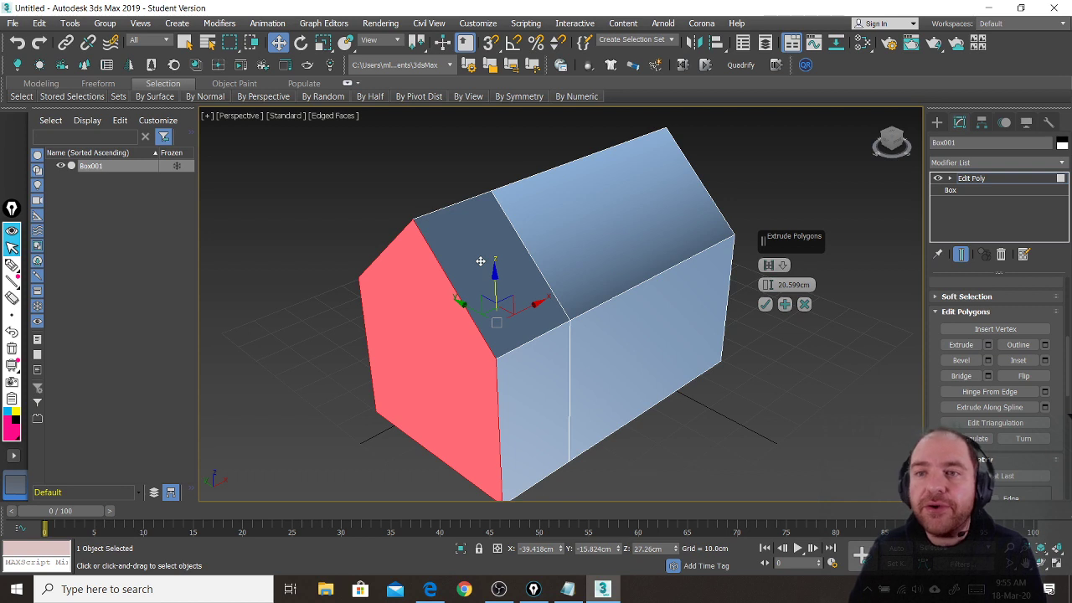
left_click(766, 307)
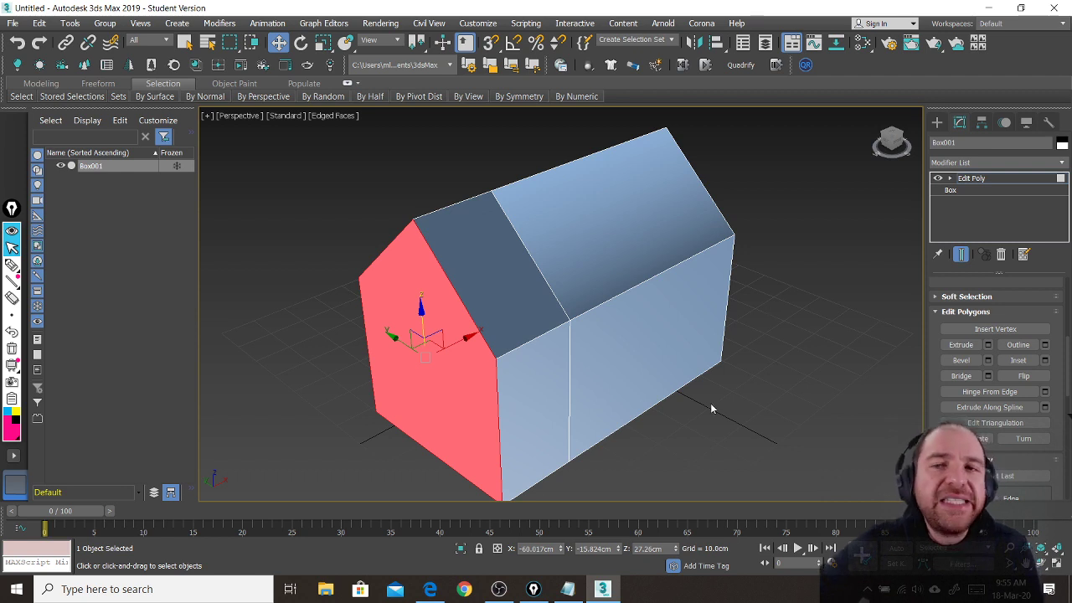
- Extrude the roof-slope polygon of the new front section by 20.599 cm
left_click(507, 275)
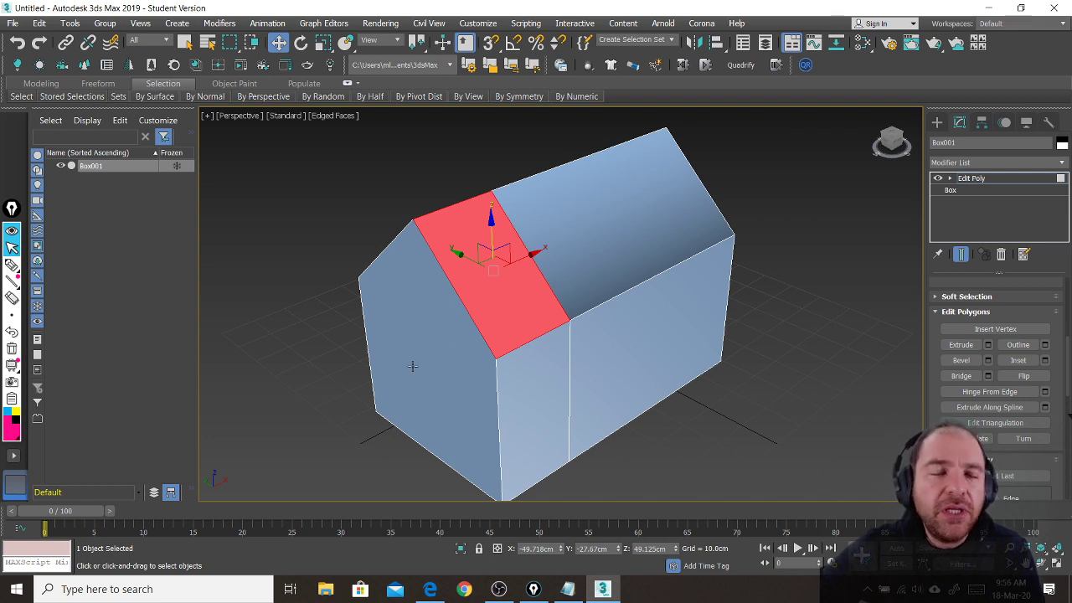
left_click(989, 345)
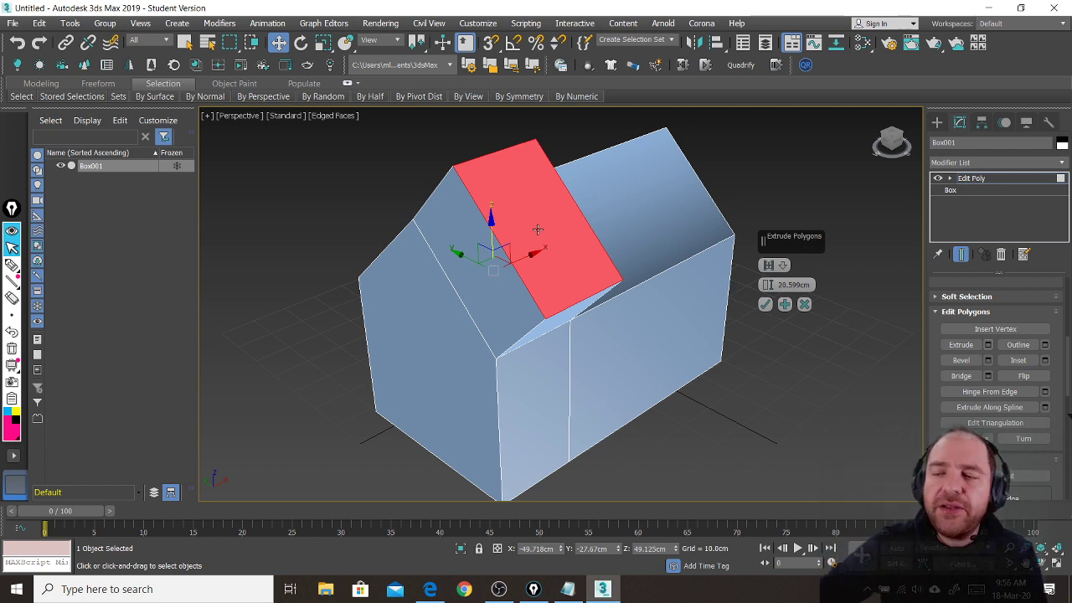
left_click(764, 305)
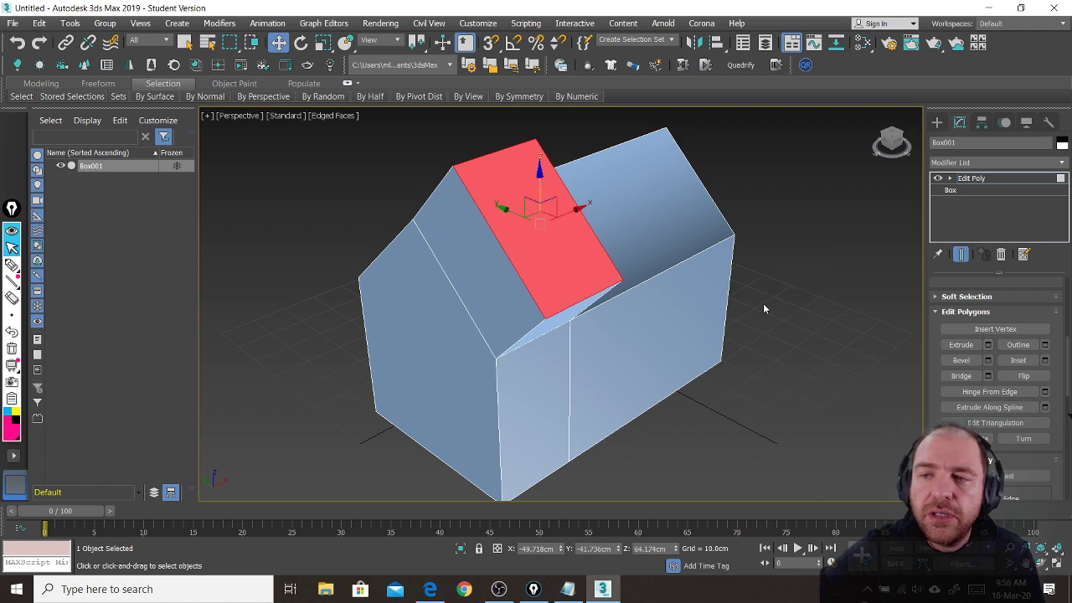
- Extrude the narrow side-wall polygon of the front section by 20.599 cm and clear the polygon selection
middle_click_drag(585, 353, 619, 295)
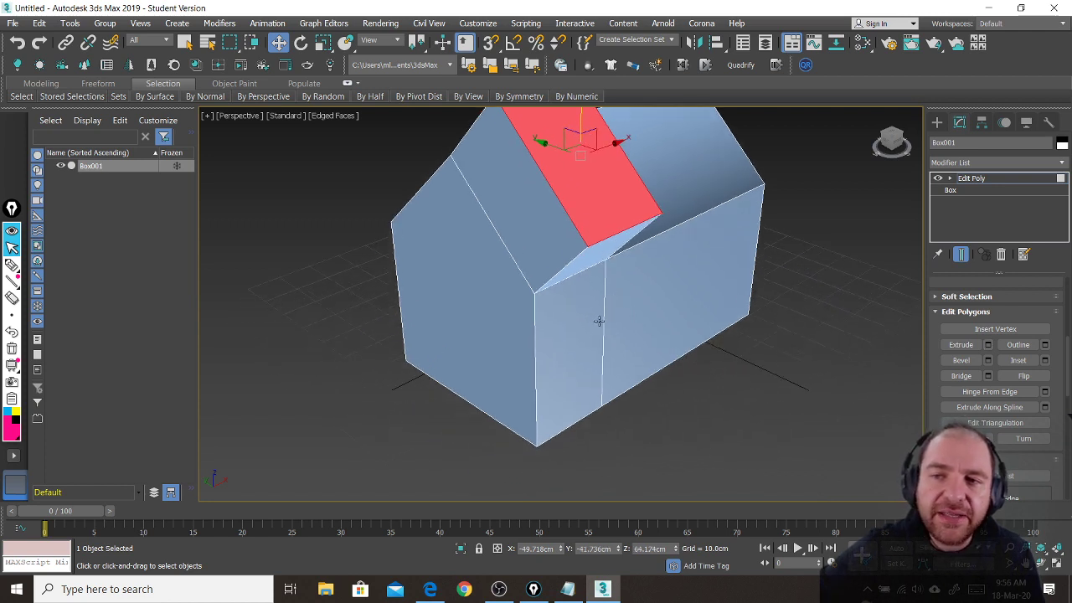
left_click(571, 332)
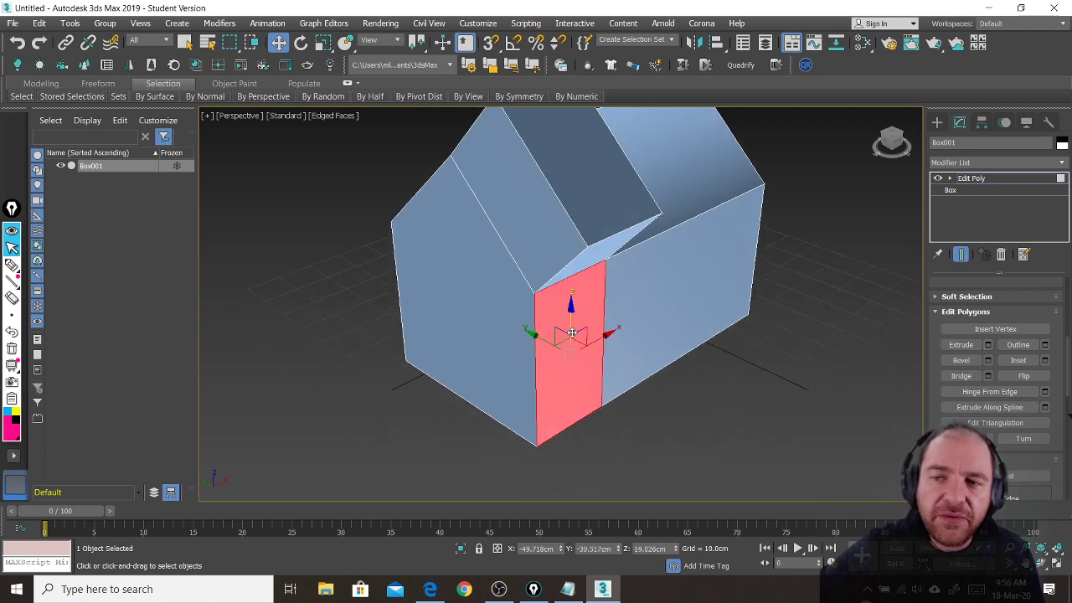
left_click(988, 345)
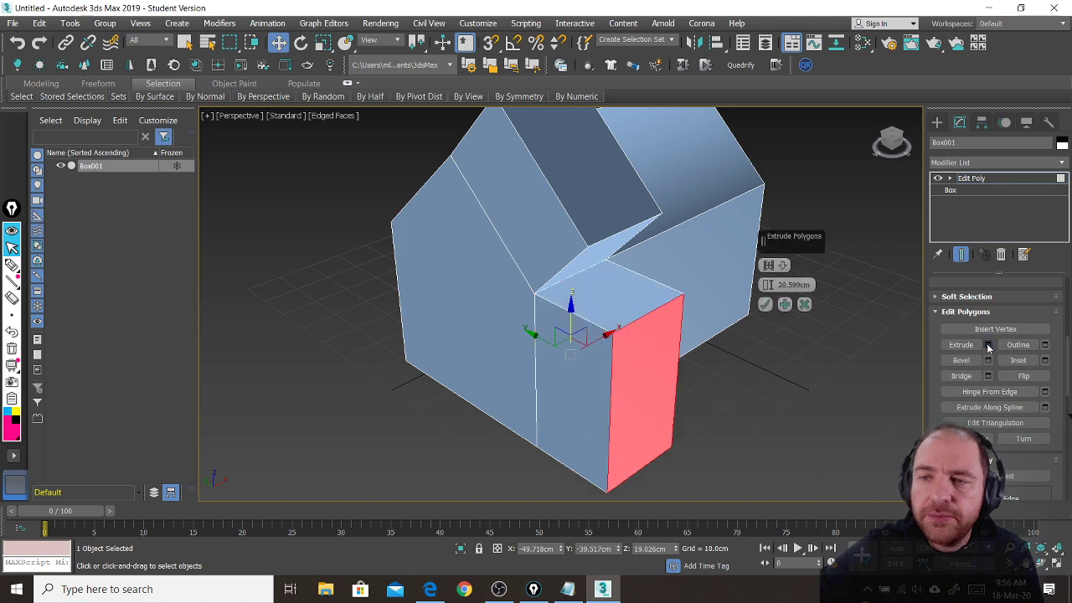
left_click(765, 305)
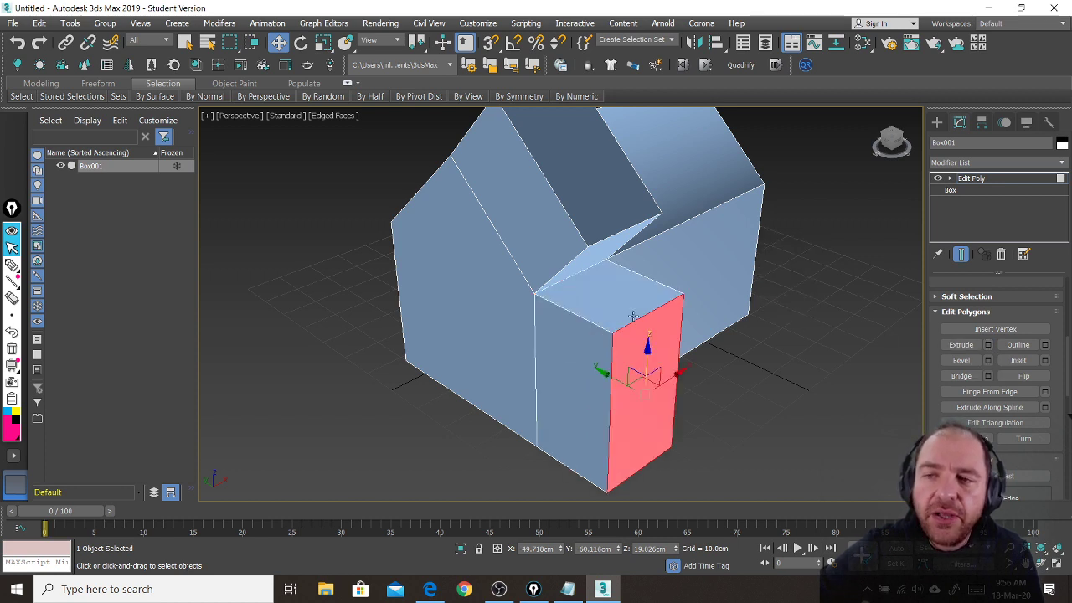
middle_click_drag(633, 316, 637, 331)
left_click(768, 375)
scroll(664, 312, "down", 5)
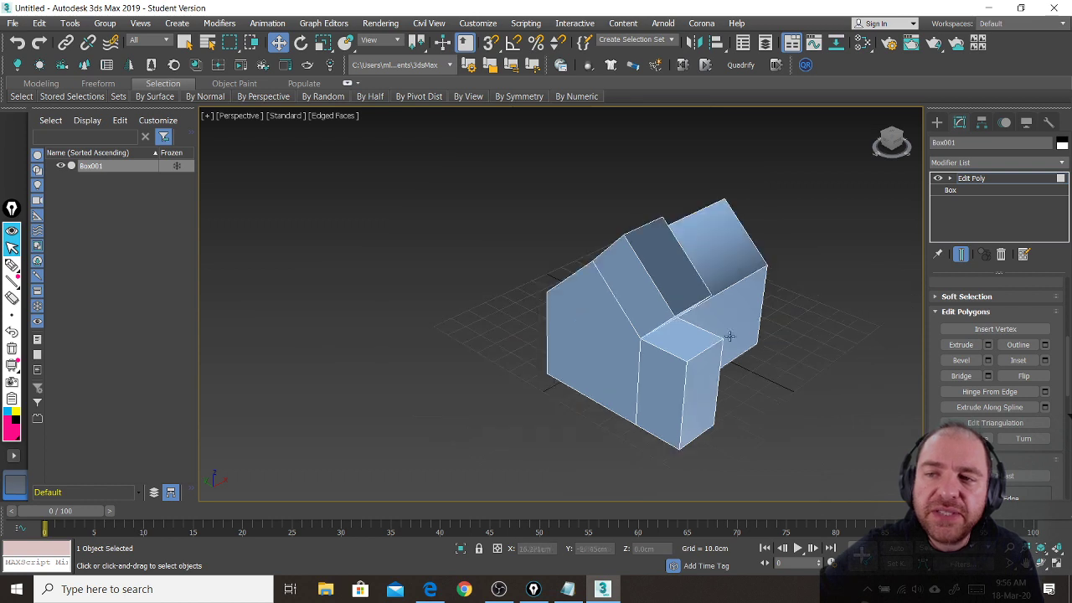
scroll(663, 312, "up", 3)
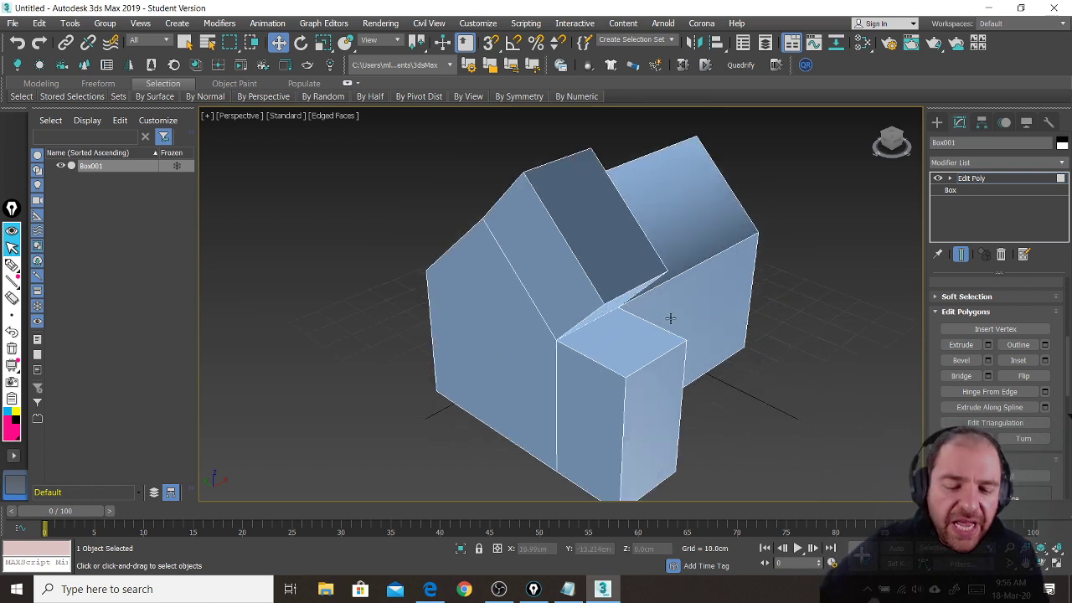
- Outline the three extruded faces with the annotation pen, add arrows for their extrusion directions, clear the marks and restore the normal cursor
key("ctrl+shift+3")
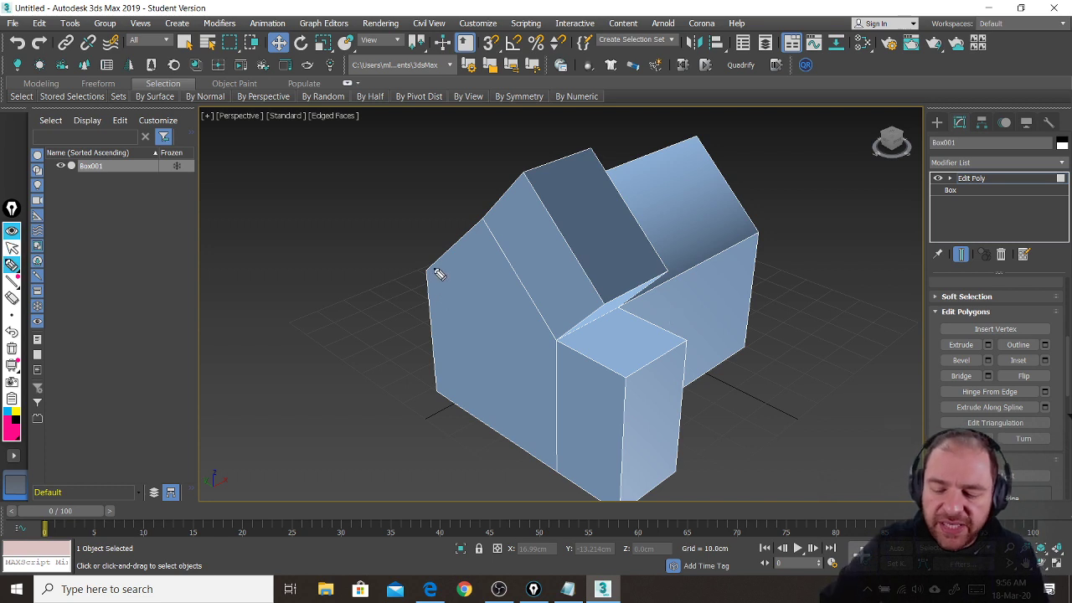
mouse_move(428, 270)
left_mouse_down()
mouse_move(444, 397)
mouse_move(559, 469)
mouse_move(561, 345)
mouse_move(491, 218)
mouse_move(438, 256)
left_mouse_up()
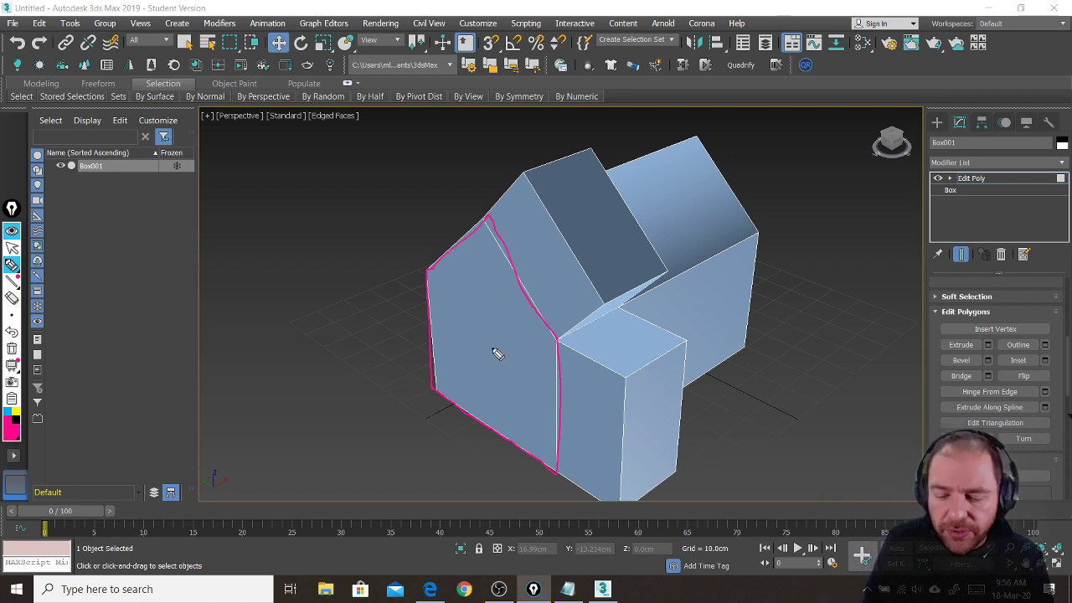
left_click_drag(491, 348, 446, 374)
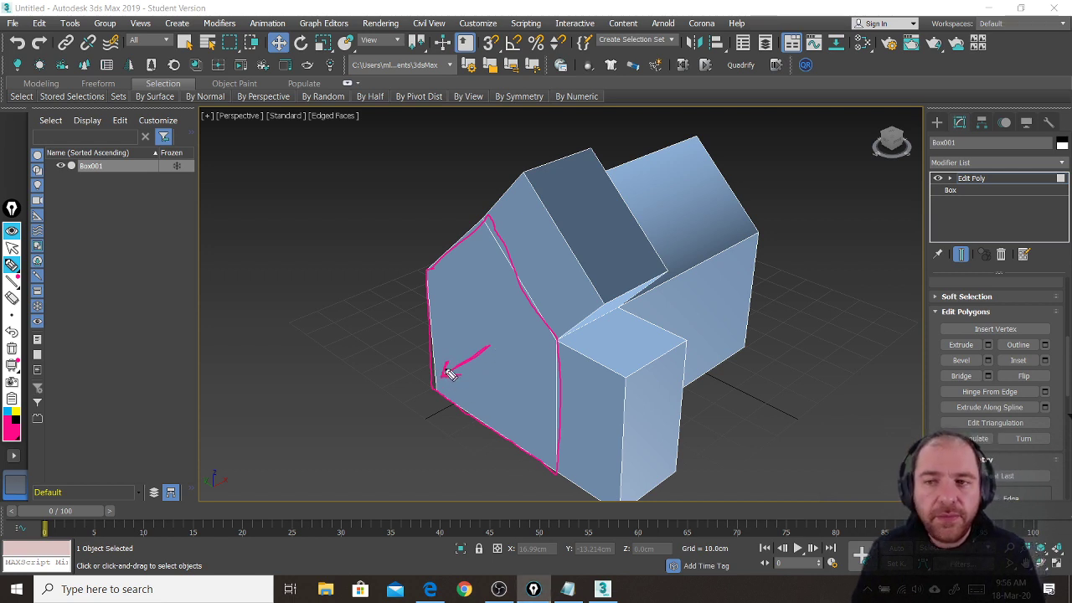
mouse_move(526, 174)
left_mouse_down()
mouse_move(601, 305)
mouse_move(551, 170)
mouse_move(610, 163)
mouse_move(657, 249)
mouse_move(603, 299)
left_mouse_up()
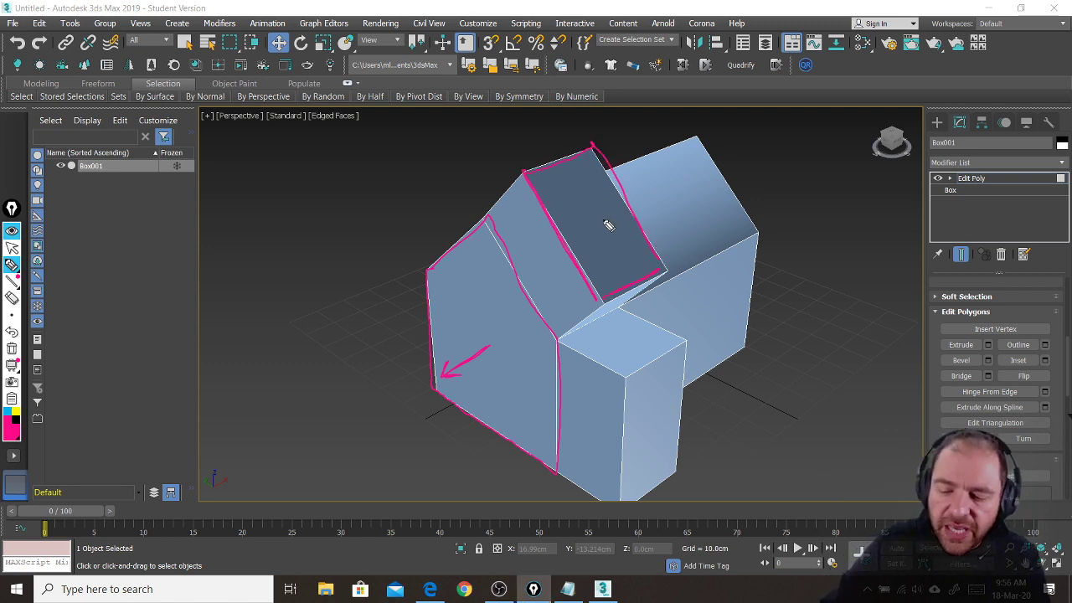
left_click_drag(601, 220, 661, 174)
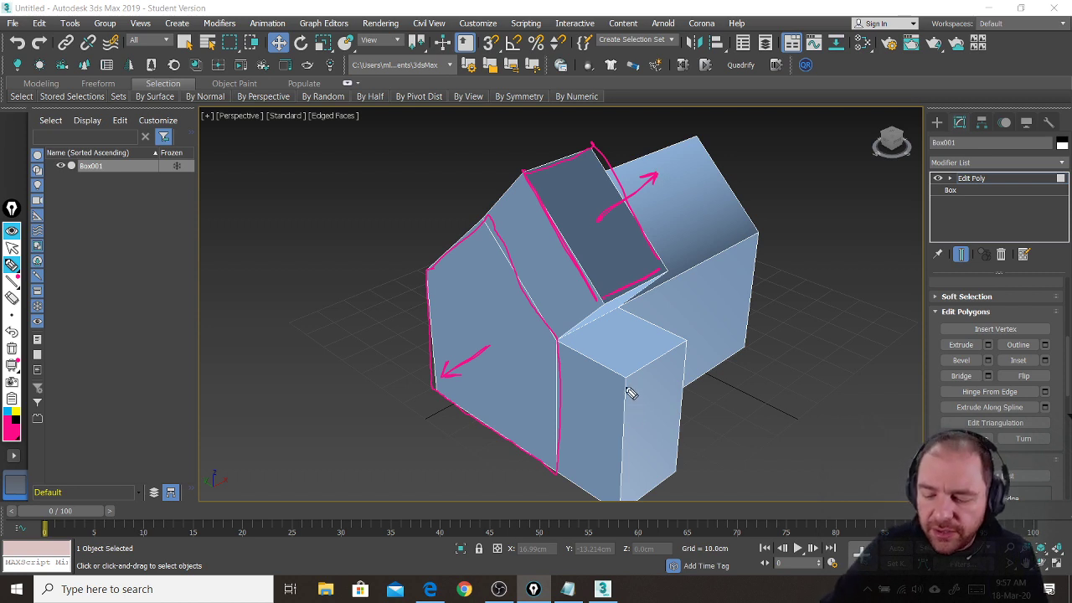
left_click_drag(626, 381, 624, 511)
mouse_move(622, 387)
left_mouse_down()
mouse_move(687, 354)
mouse_move(675, 476)
mouse_move(627, 516)
left_mouse_up()
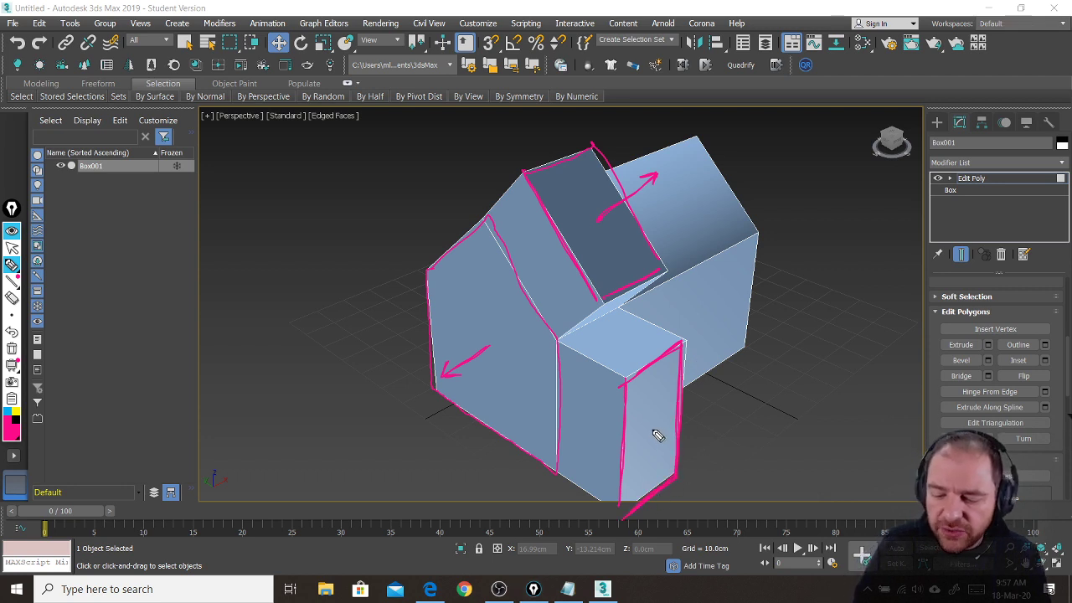
mouse_move(652, 427)
left_mouse_down()
mouse_move(717, 470)
mouse_move(699, 466)
left_mouse_up()
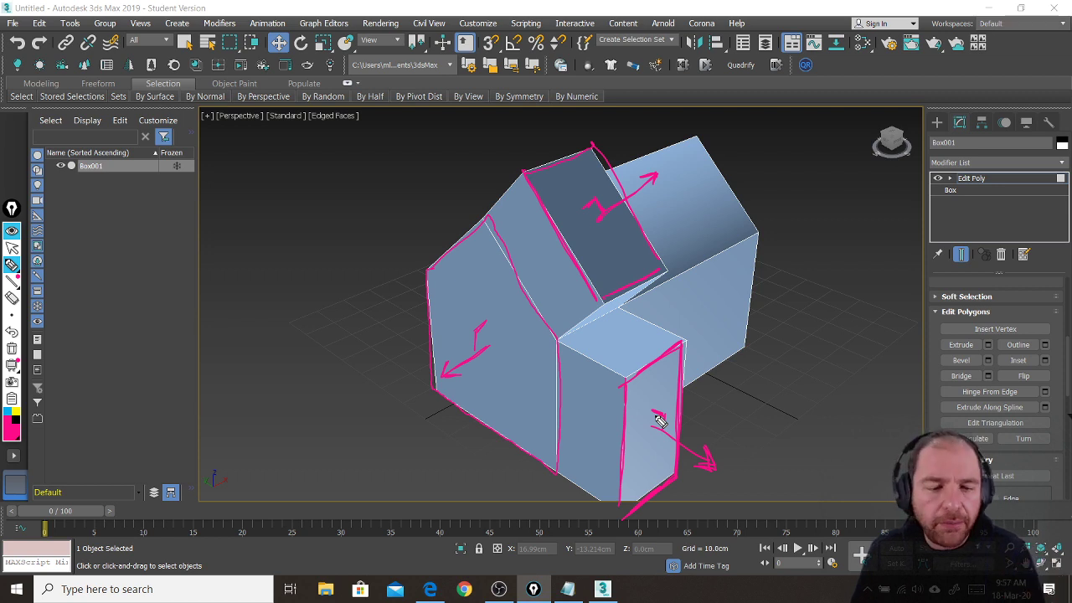
key("ctrl+shift+7")
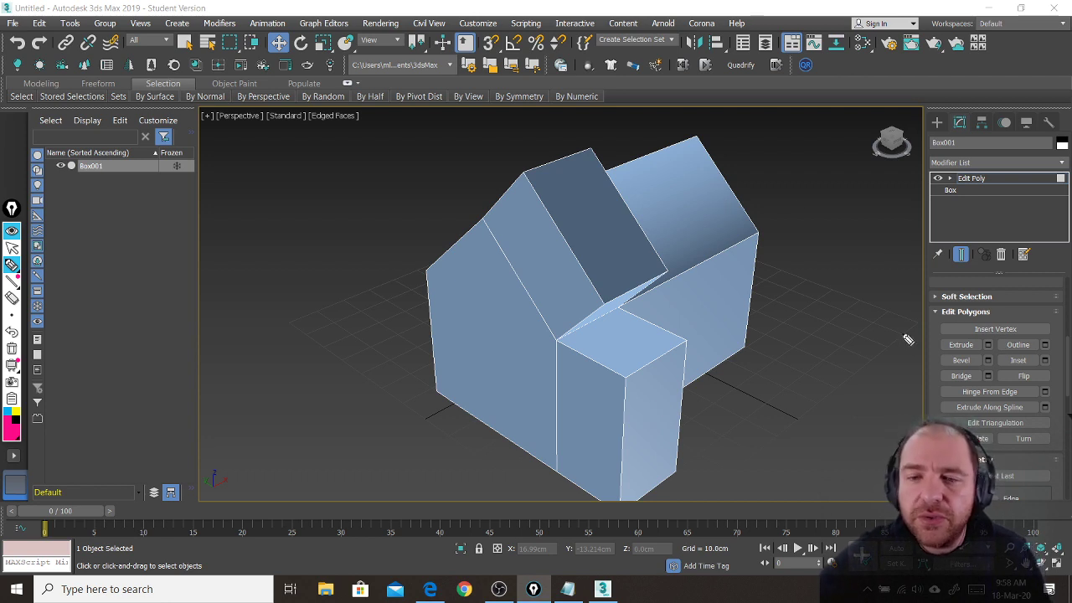
key("ctrl+shift+1")
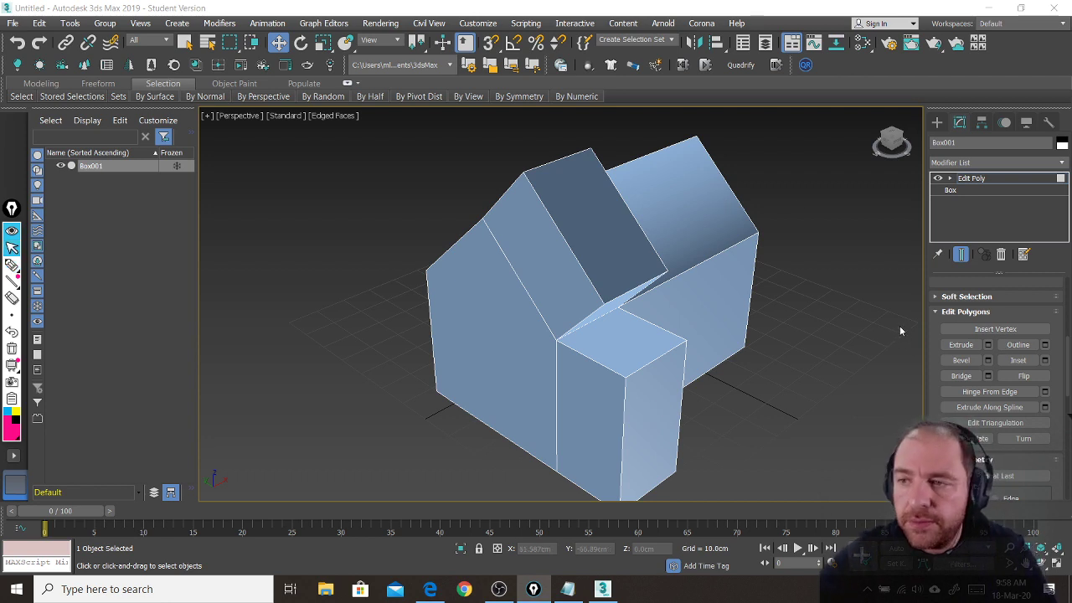
- Preview a 20.599 cm polygon extrusion on the raised roof block, the side block's outer face and the front gable end together
left_click(988, 344)
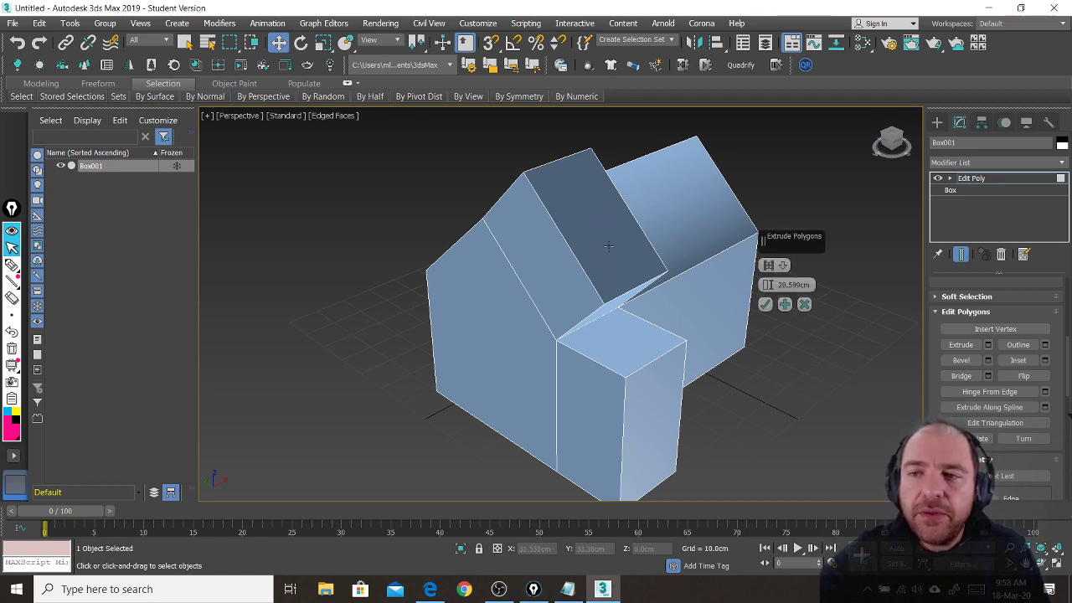
left_click(611, 241)
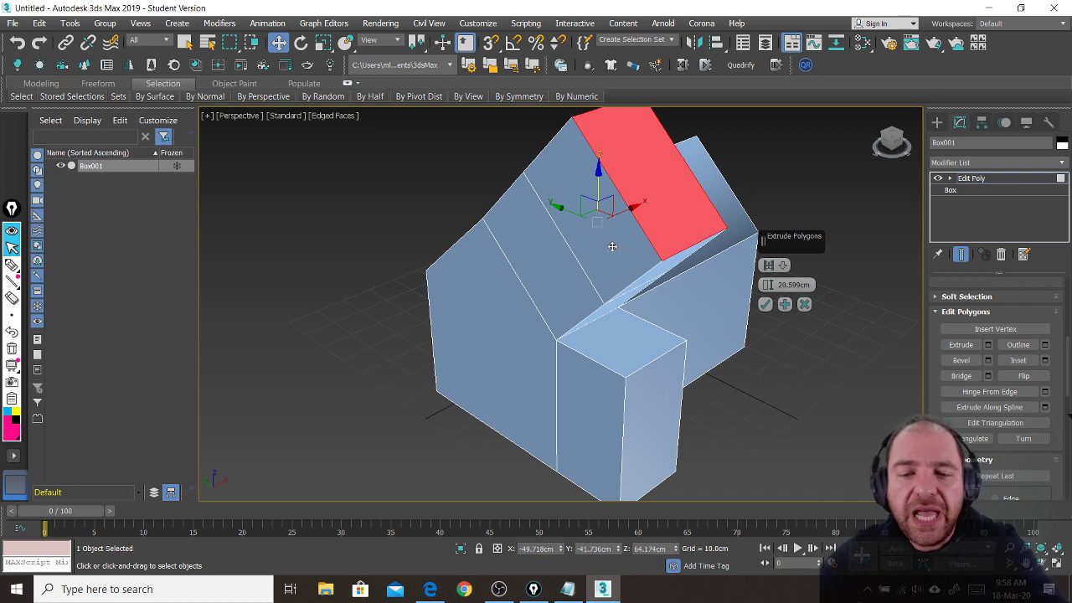
left_click(663, 419, "ctrl")
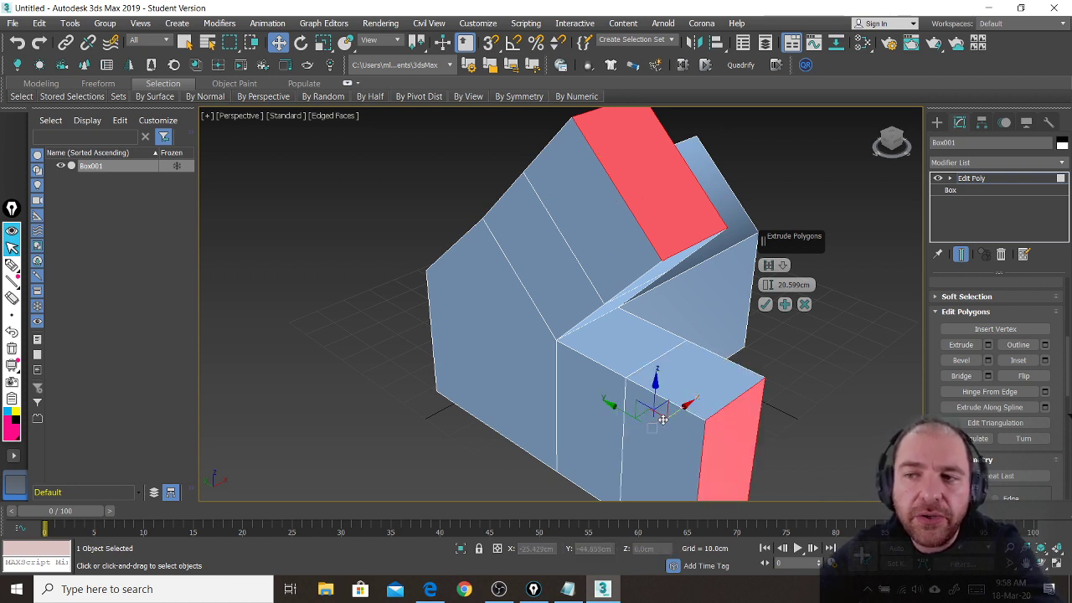
left_click(485, 297, "ctrl")
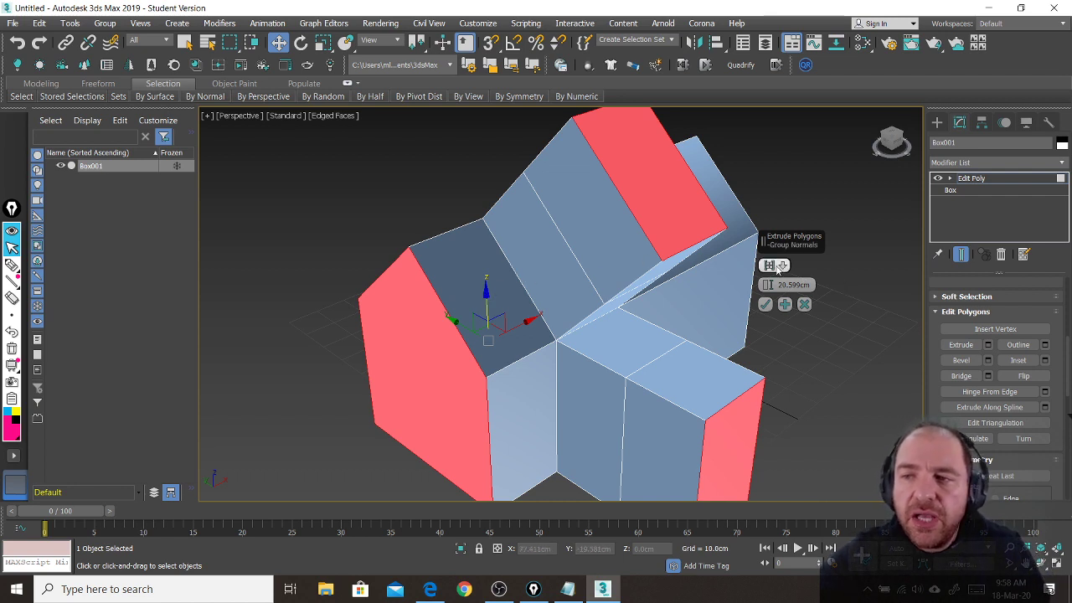
- Add the long side wall and the adjoining main roof slope to the polygons being extruded
left_click(590, 232, "ctrl")
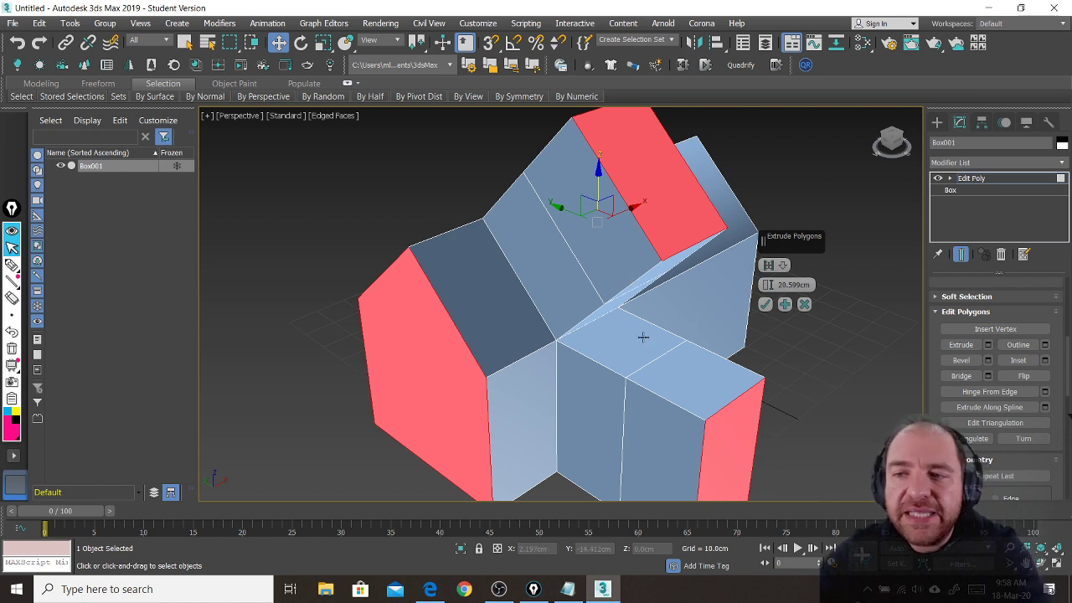
left_click(701, 296, "ctrl")
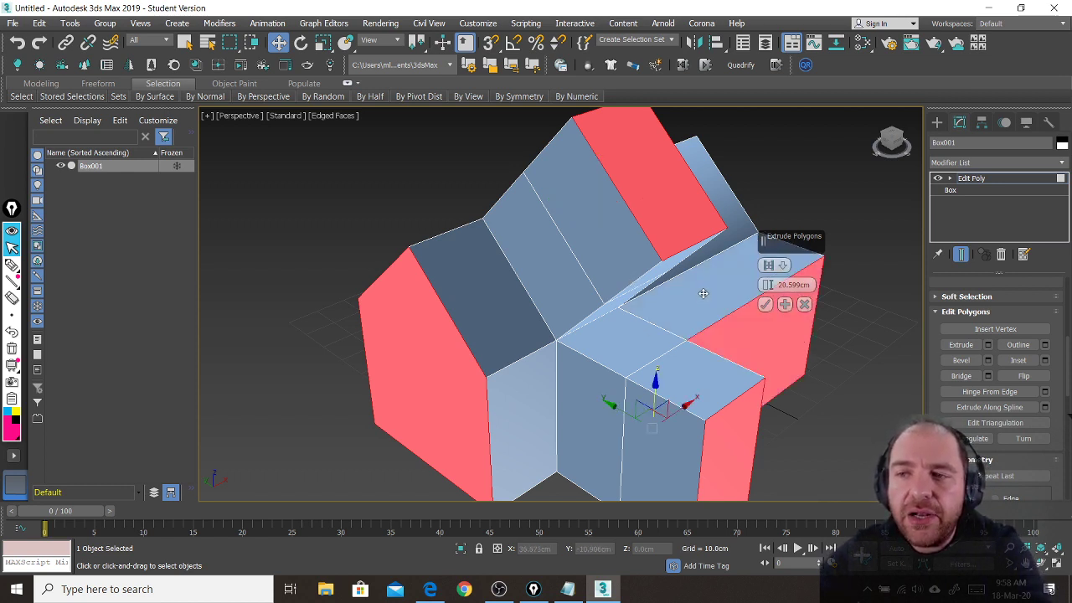
left_click(720, 227, "ctrl")
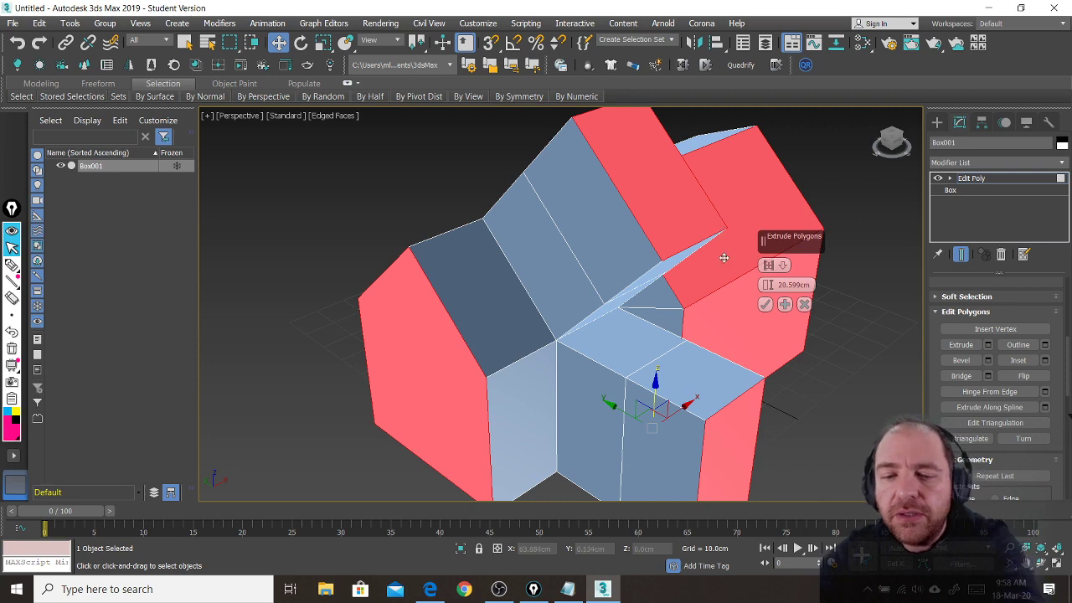
- Draw annotation-pen arrows showing the extrusion directions of the raised roof block and the side block
middle_click_drag(647, 285, 517, 271, "alt")
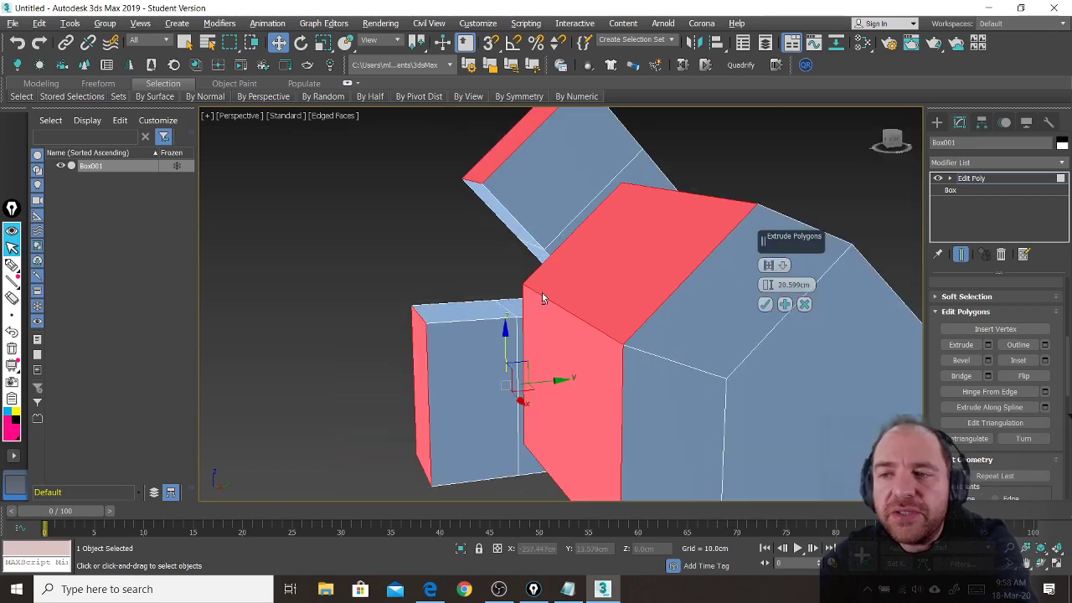
middle_click_drag(542, 294, 516, 288, "alt")
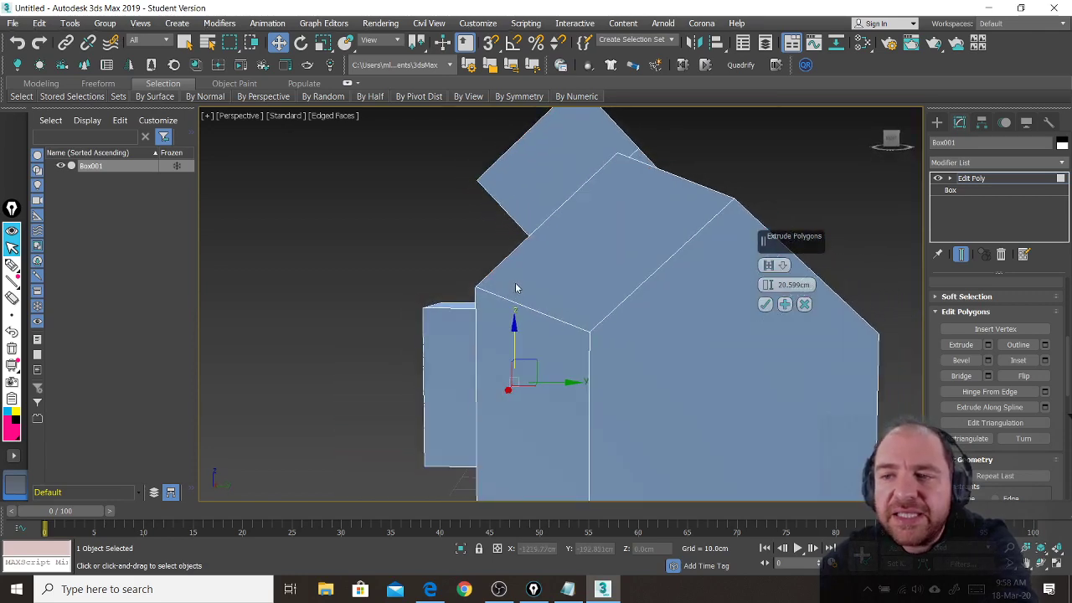
scroll(516, 288, "down", 2)
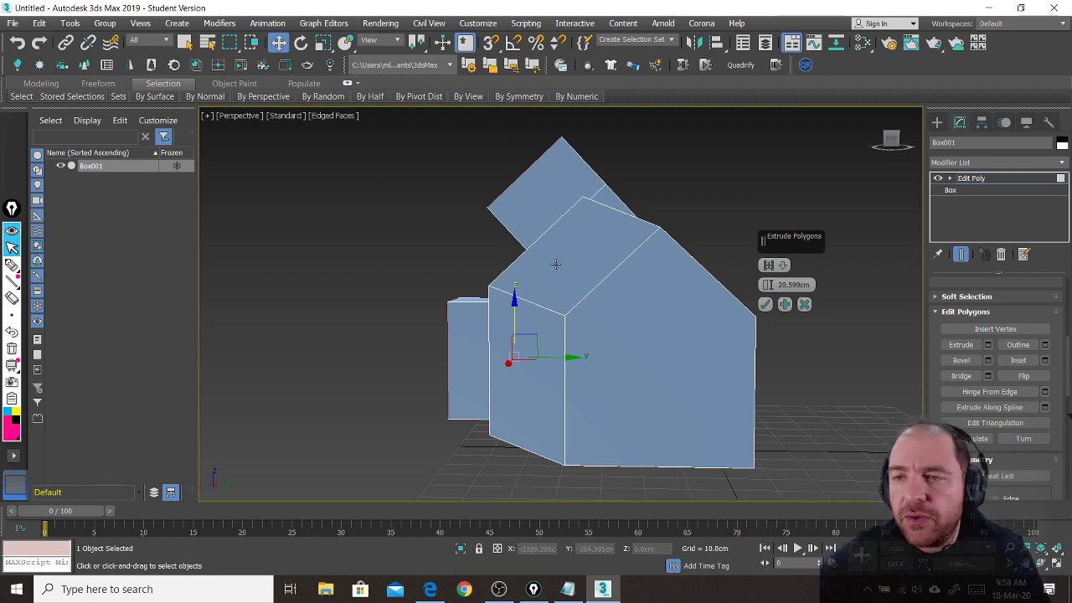
scroll(555, 265, "up", 1)
scroll(556, 264, "down", 1)
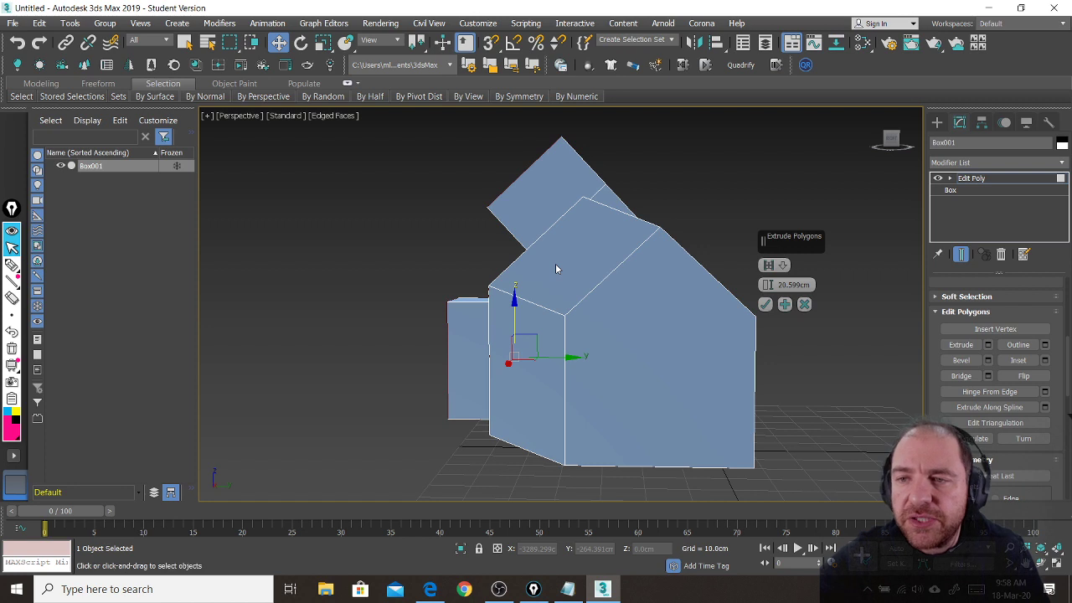
middle_click_drag(555, 263, 592, 280)
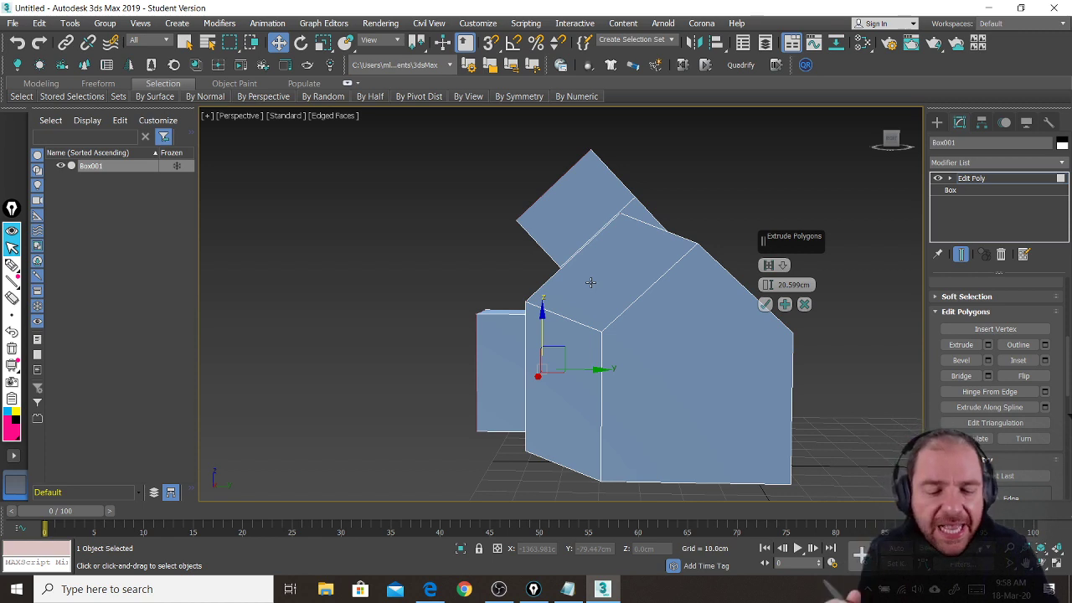
key("alt+c")
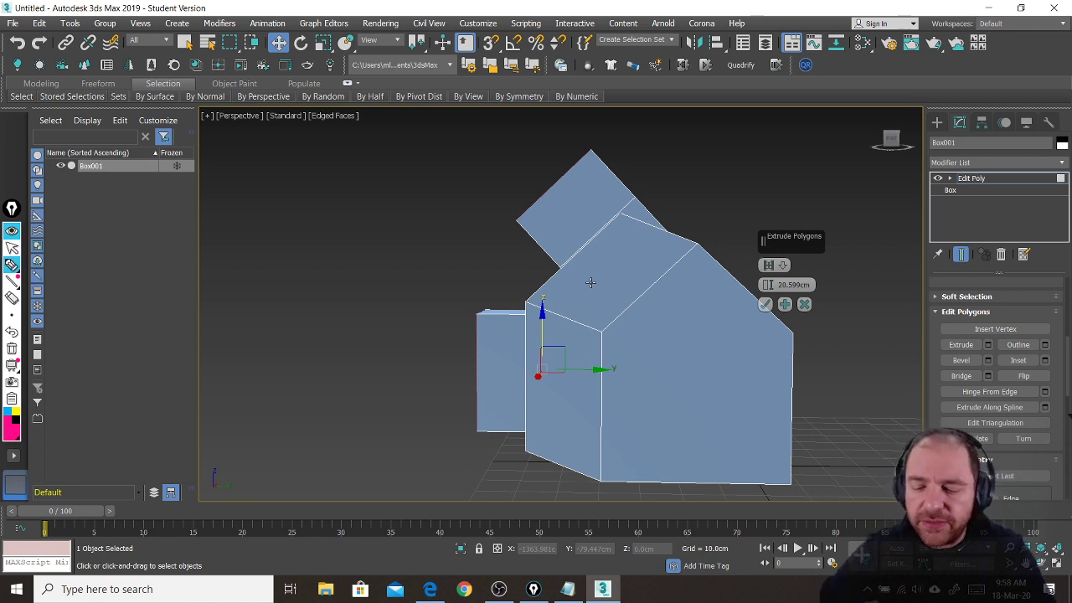
left_click(559, 182)
left_click_drag(587, 219, 592, 226)
mouse_move(591, 226)
left_mouse_down()
mouse_move(558, 182)
mouse_move(578, 184)
left_mouse_up()
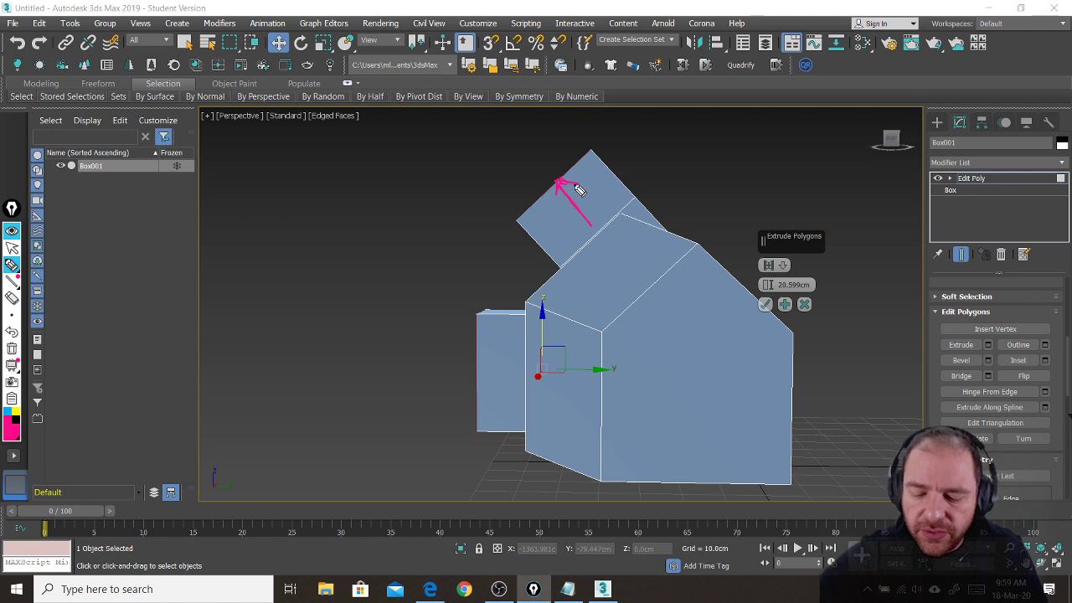
mouse_move(520, 381)
left_mouse_down()
mouse_move(478, 381)
mouse_move(496, 391)
mouse_move(492, 371)
left_mouse_up()
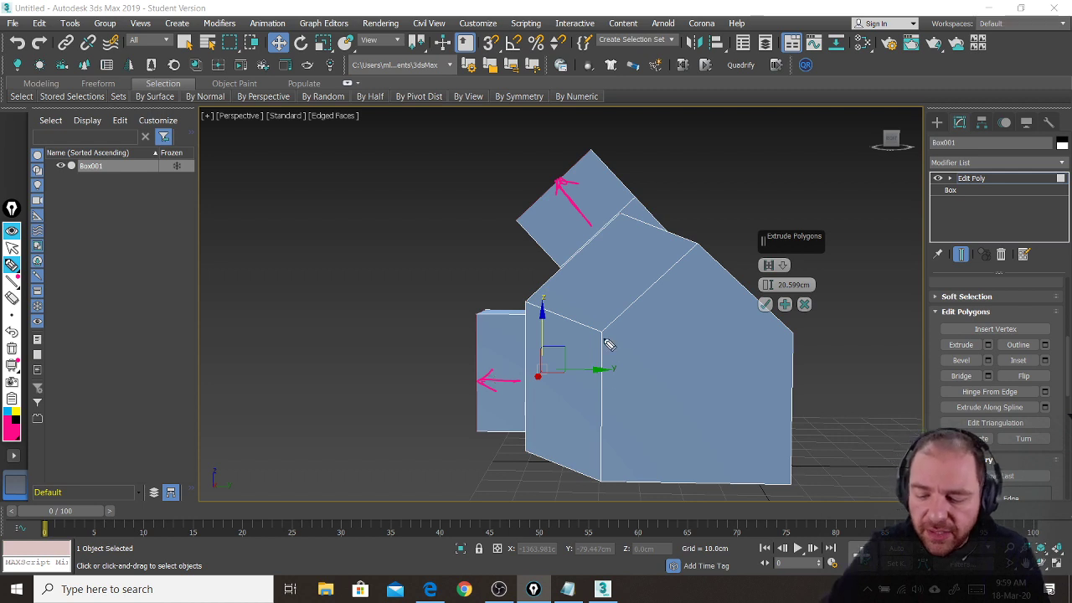
- Trace the original long side wall and main roof slope with the pen, adding arrows for their own directions and the shared slanted extrusion direction
left_click_drag(601, 334, 601, 469)
left_click_drag(601, 334, 694, 249)
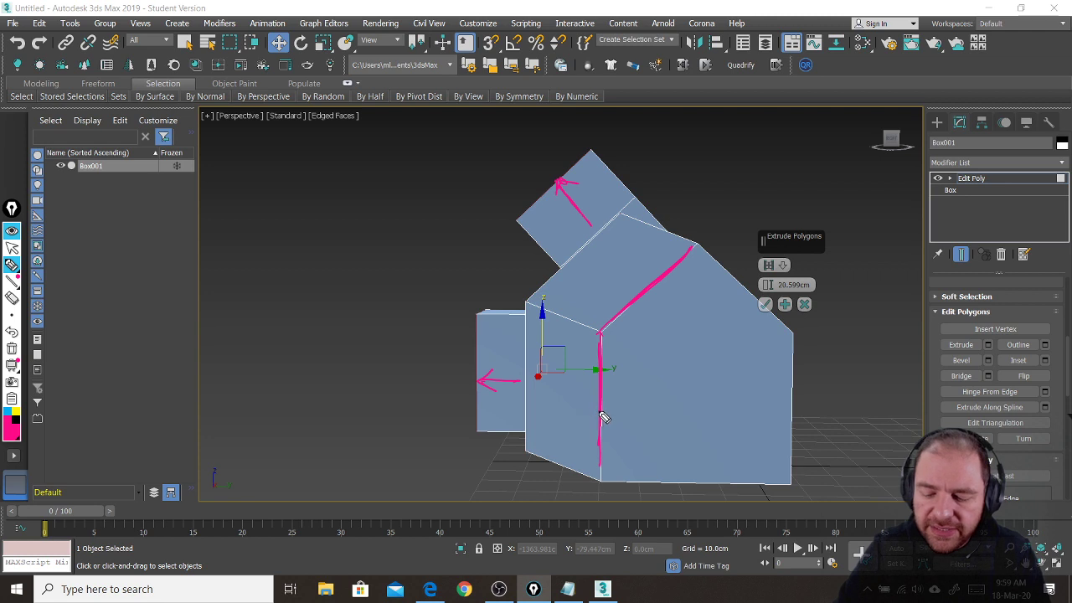
mouse_move(600, 411)
left_mouse_down()
mouse_move(562, 411)
mouse_move(574, 417)
left_mouse_up()
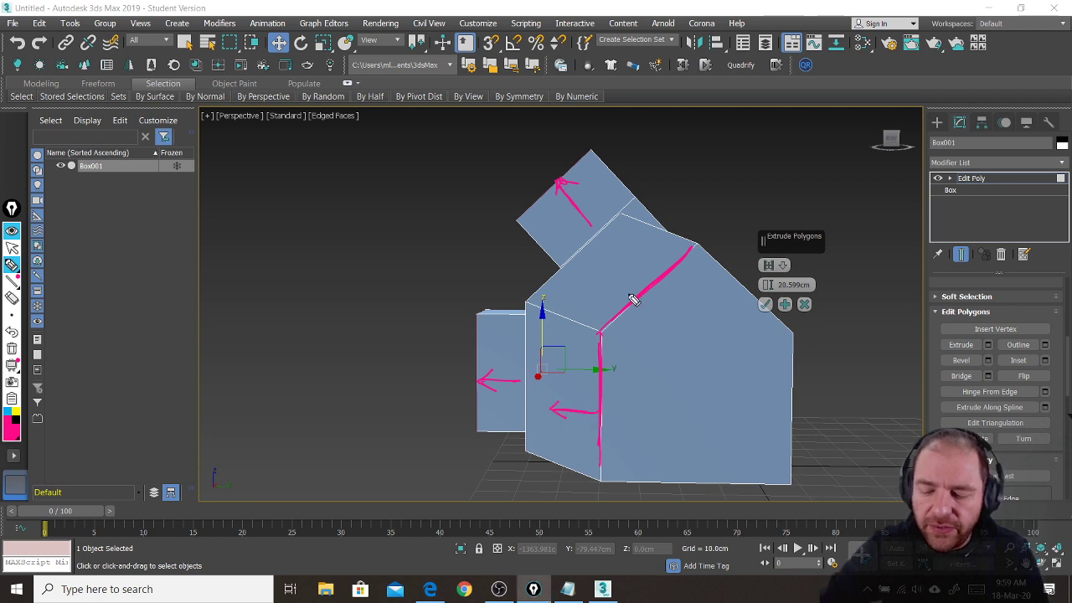
mouse_move(639, 291)
left_mouse_down()
mouse_move(624, 268)
mouse_move(639, 276)
left_mouse_up()
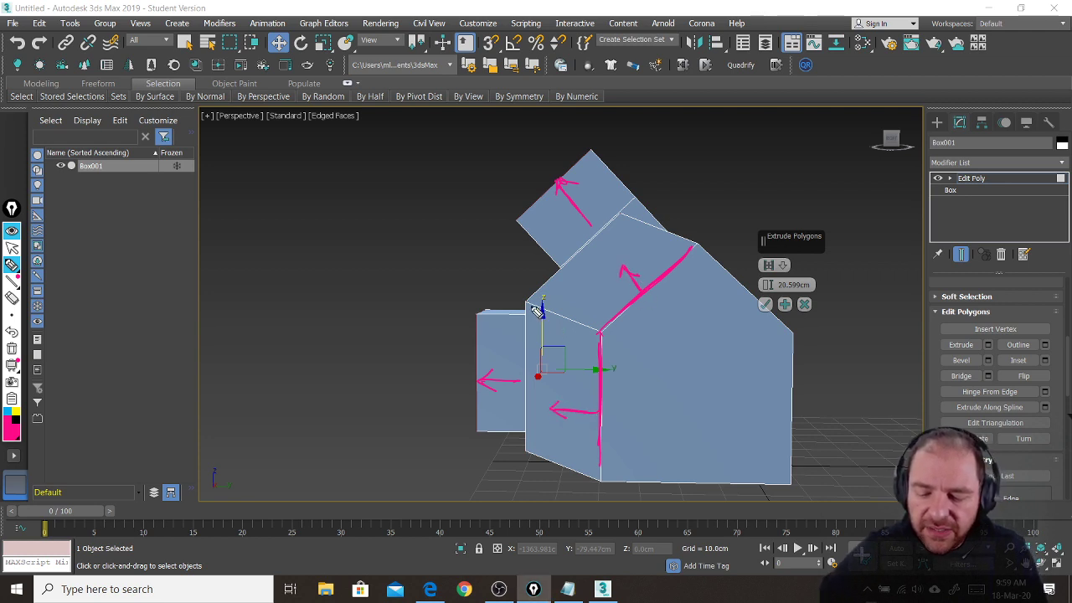
mouse_move(524, 303)
left_mouse_down()
mouse_move(590, 326)
mouse_move(529, 306)
mouse_move(538, 308)
left_mouse_up()
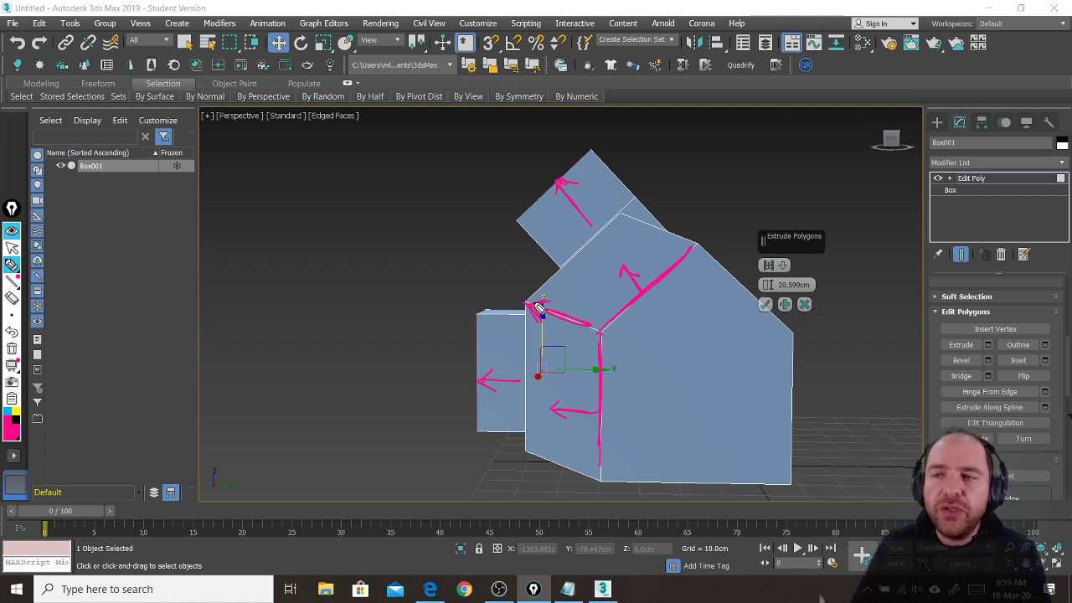
- Box the extrusion type setting with the pen, point an arrow at it, clear all marks and restore the normal cursor
mouse_move(750, 255)
left_mouse_down()
mouse_move(751, 273)
mouse_move(791, 276)
mouse_move(801, 252)
mouse_move(745, 275)
mouse_move(804, 274)
mouse_move(746, 251)
mouse_move(805, 279)
mouse_move(808, 256)
mouse_move(806, 279)
mouse_move(806, 255)
left_mouse_up()
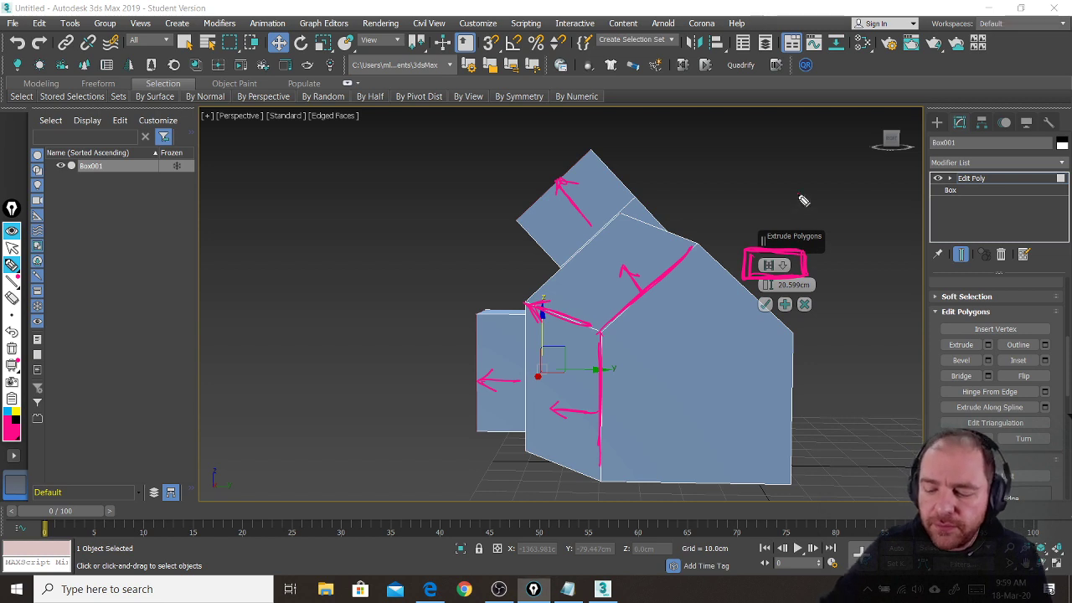
left_click_drag(800, 189, 781, 243)
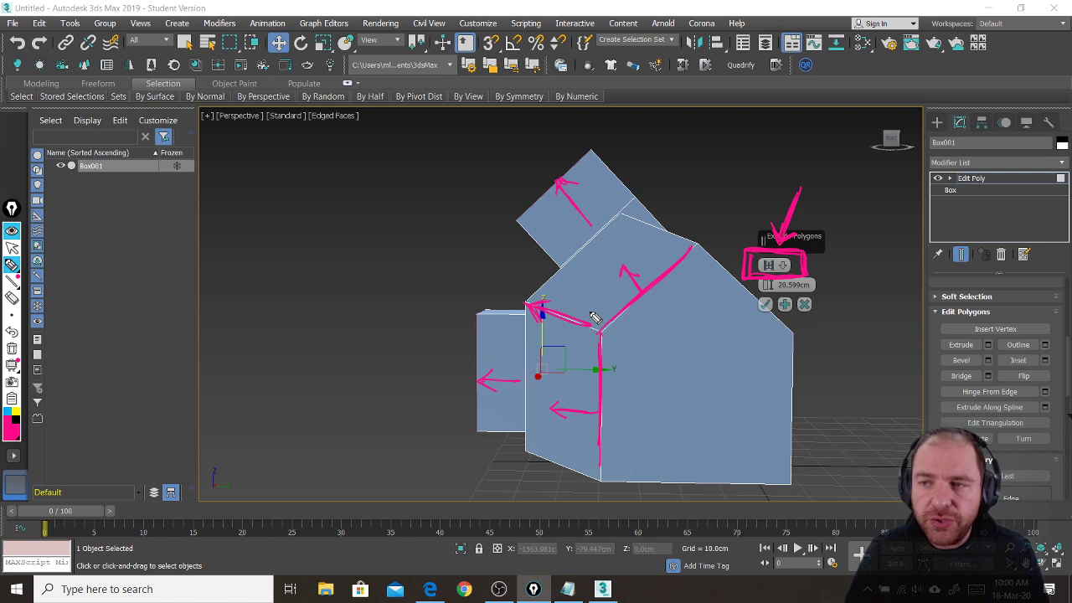
key("ctrl+shift+7")
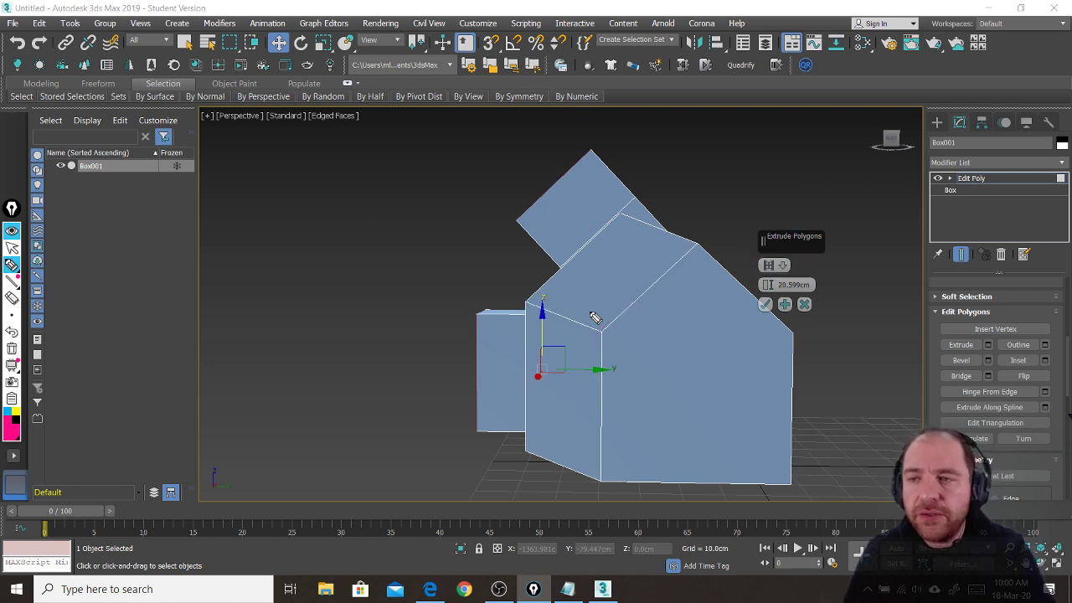
key("ctrl+shift+2")
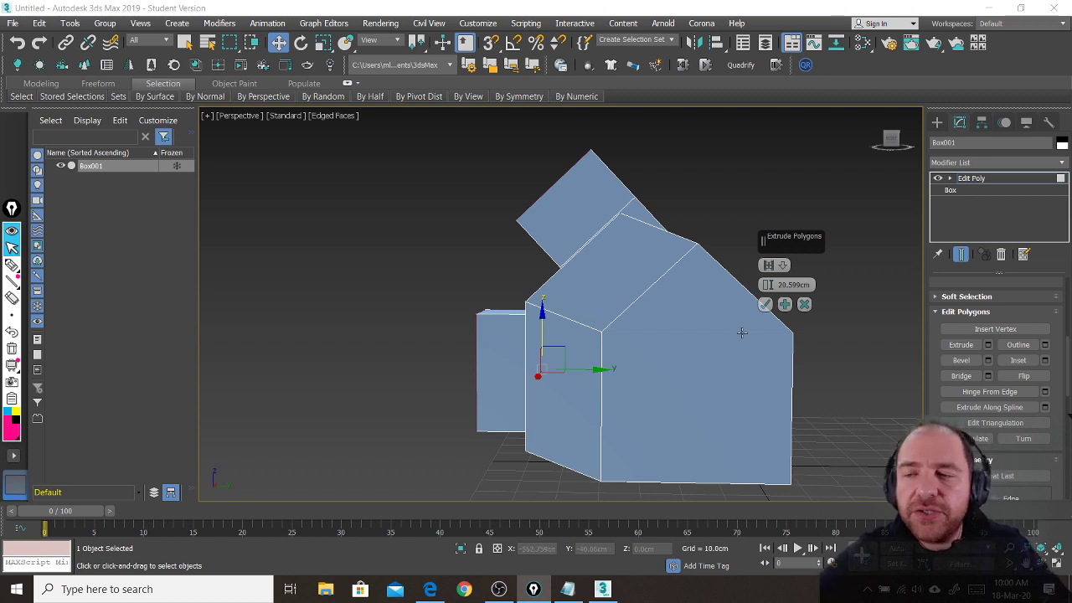
- Preview the polygon extrusion with Local Normals at a height of 25.077 cm
left_click(781, 267)
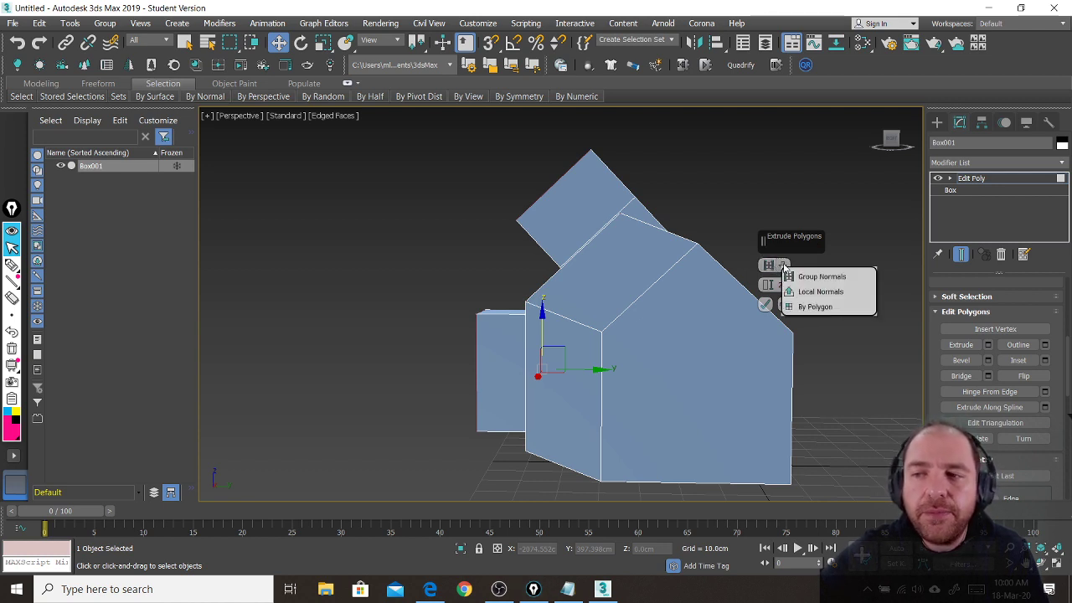
left_click(839, 294)
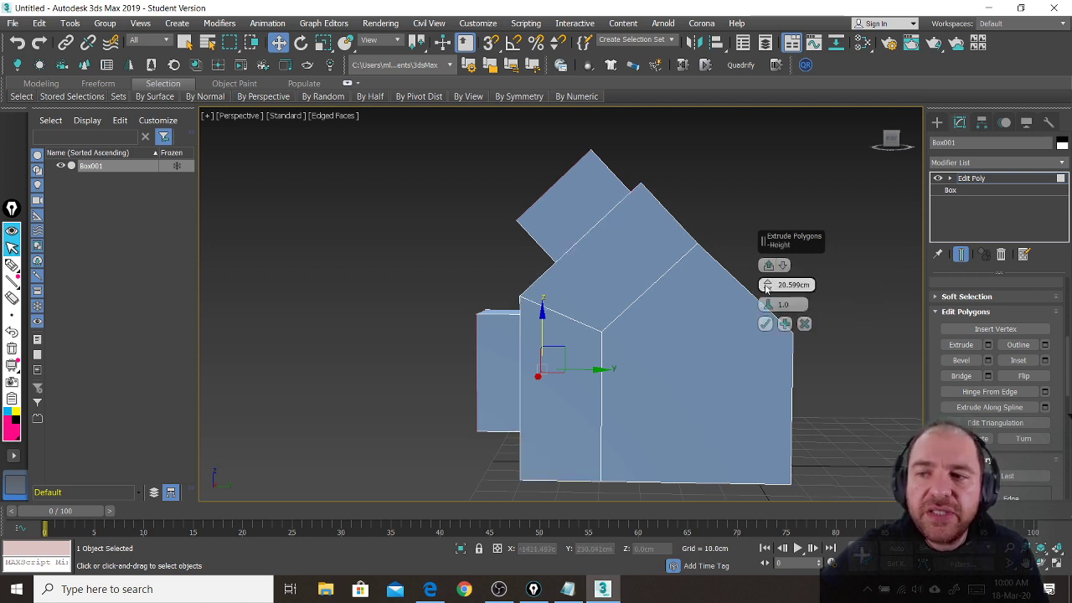
left_click_drag(768, 285, 722, 267)
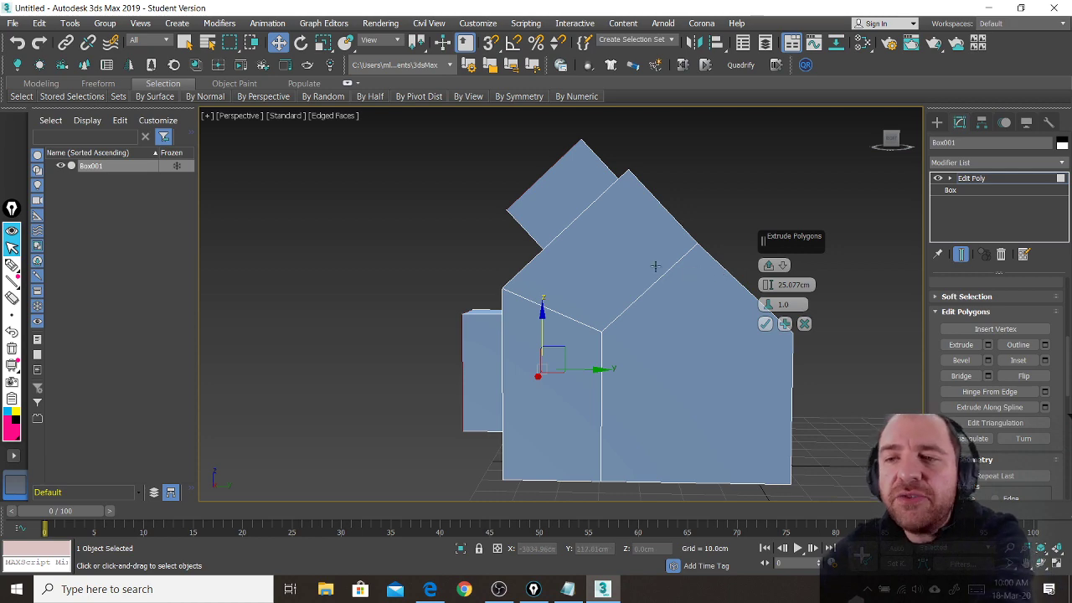
middle_click_drag(580, 306, 649, 307, "alt")
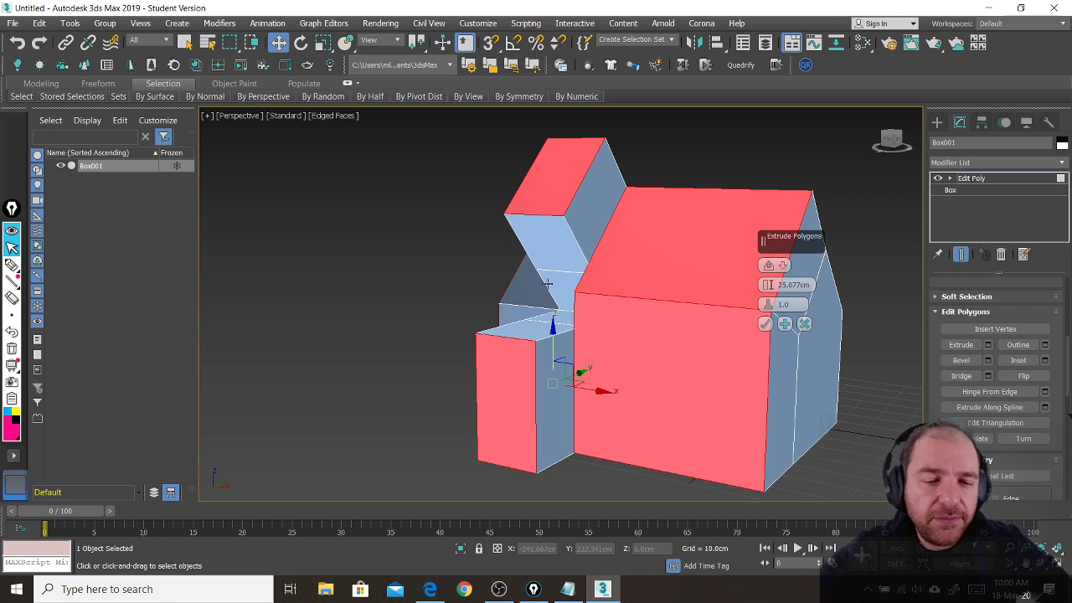
middle_click_drag(694, 330, 620, 316, "alt")
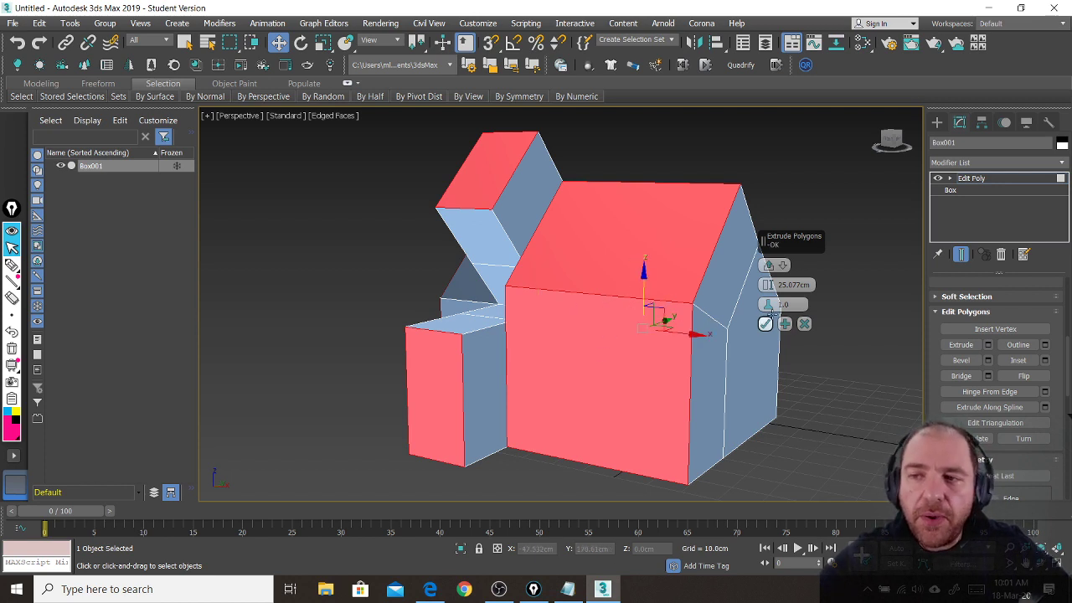
- Extrude the selected wall and roof polygons By Polygon at a height of 17.273 cm and leave polygon editing
left_click(783, 266)
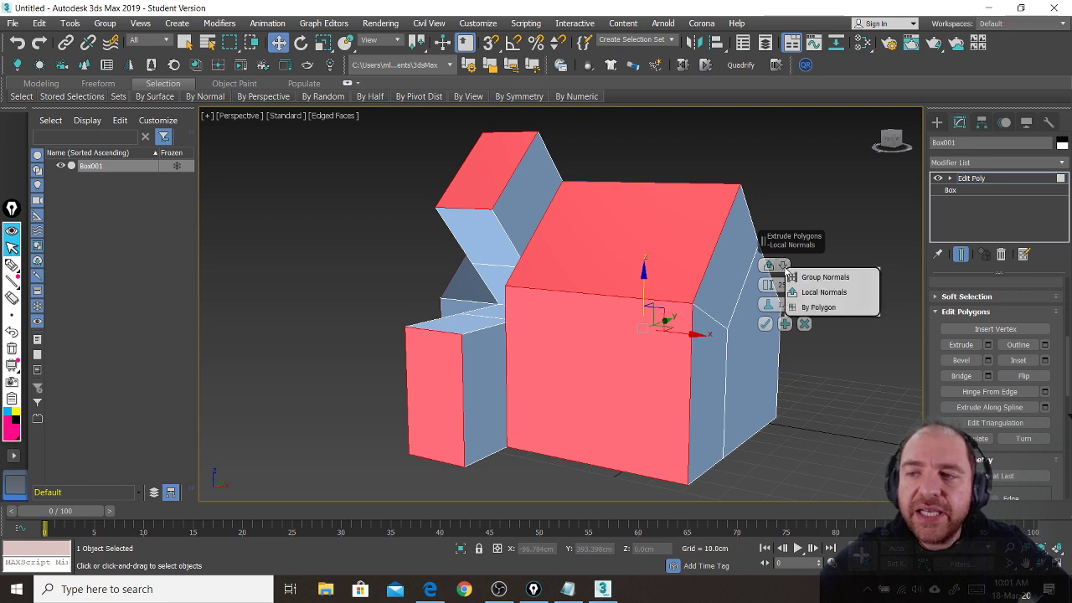
left_click(849, 308)
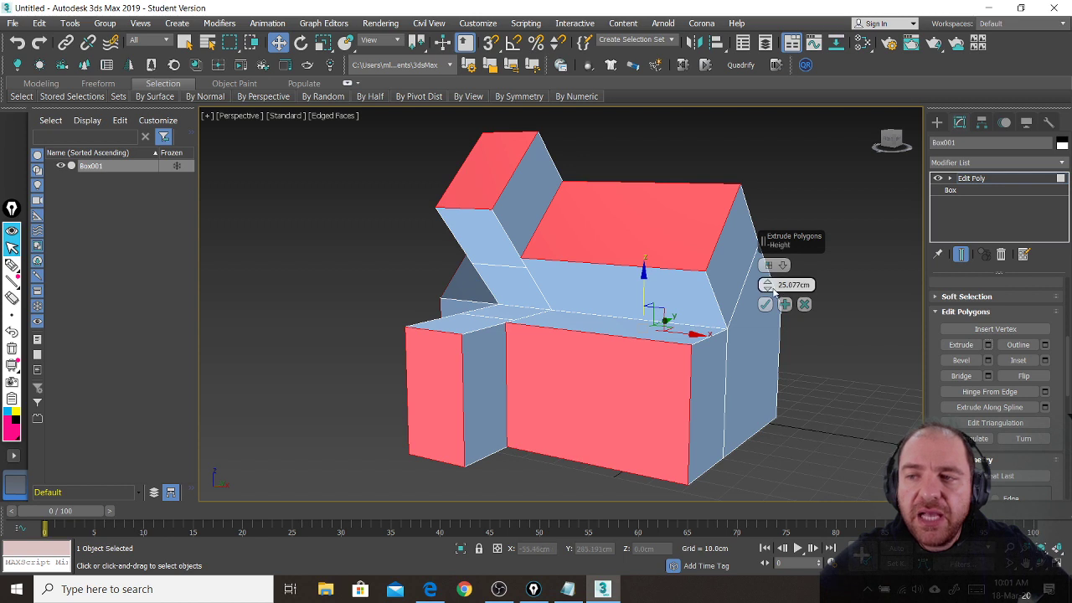
left_click_drag(768, 285, 721, 319)
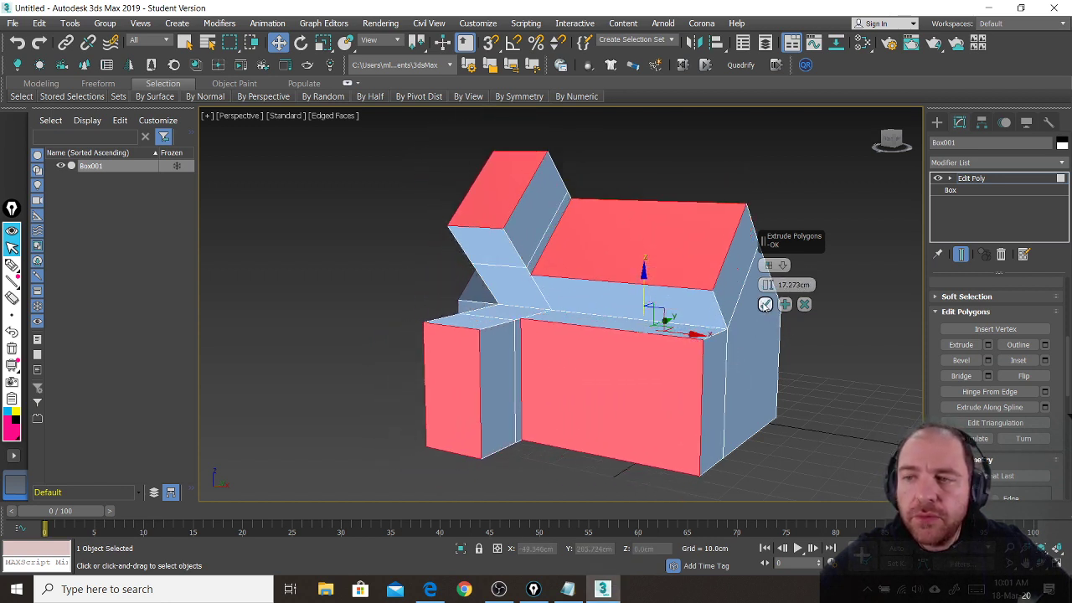
left_click(765, 304)
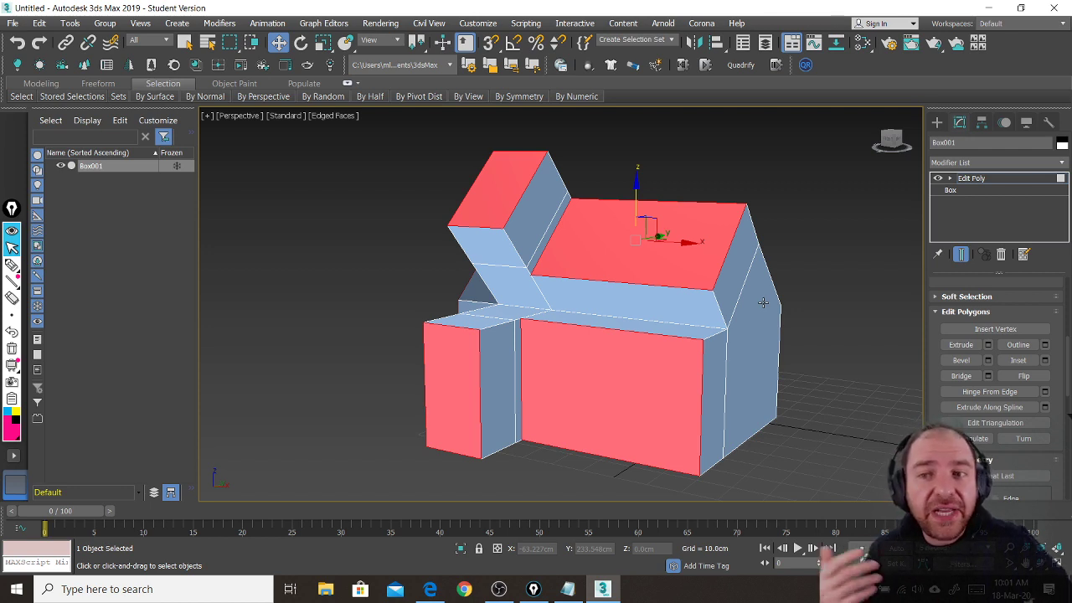
left_click(1005, 180)
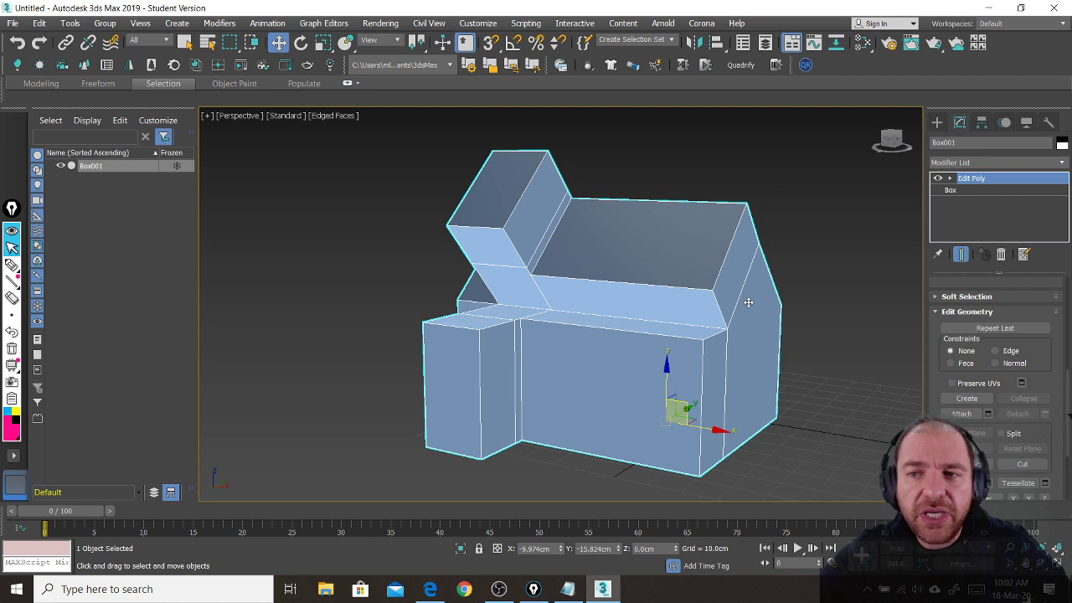
- Create a sphere with a radius of about 62.7 cm on the ground beside the house
scroll(740, 308, "down", 3)
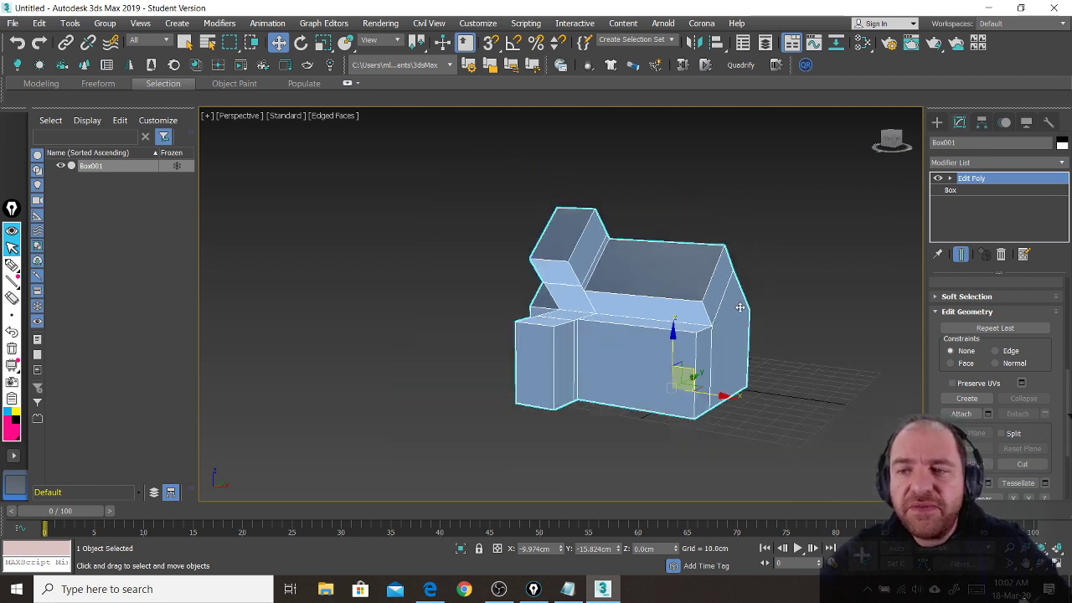
middle_click_drag(739, 310, 661, 337, "alt")
scroll(661, 338, "down", 3)
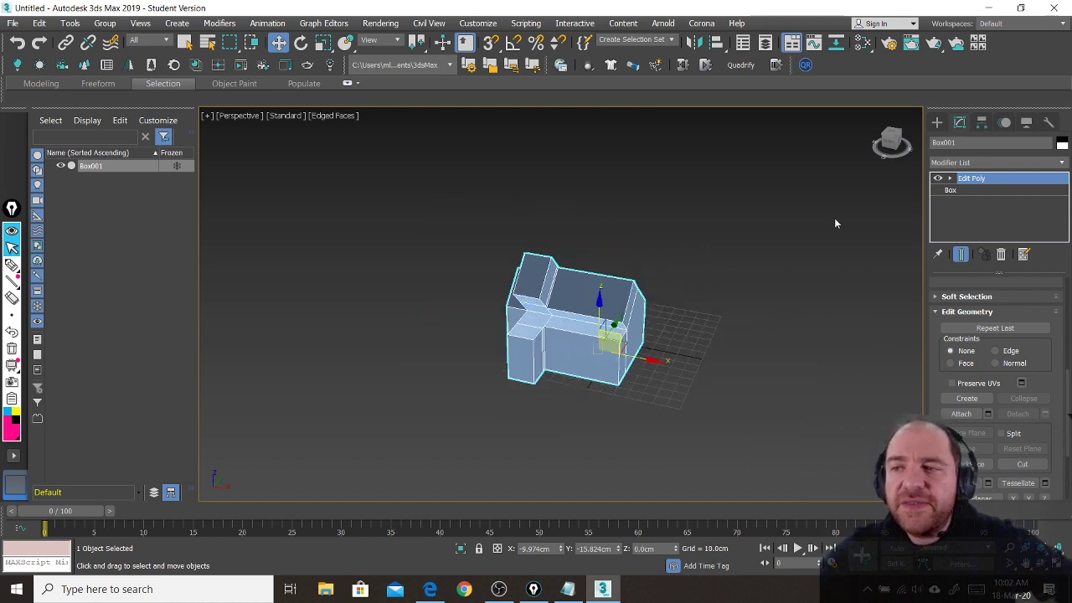
left_click(938, 124)
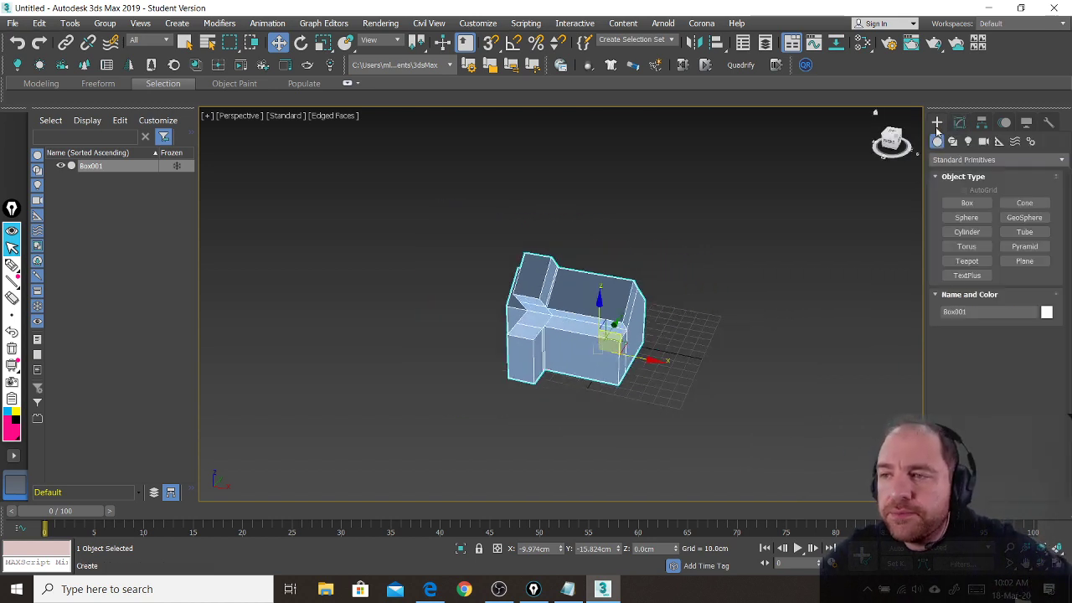
left_click(977, 219)
middle_click_drag(651, 337, 428, 304, "alt")
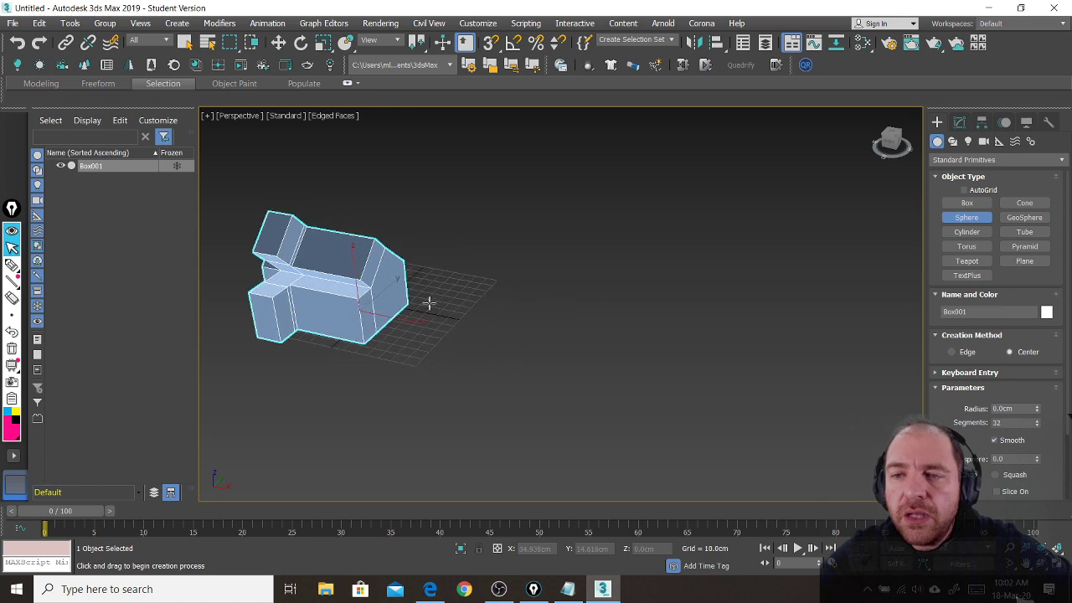
left_click_drag(504, 333, 549, 371)
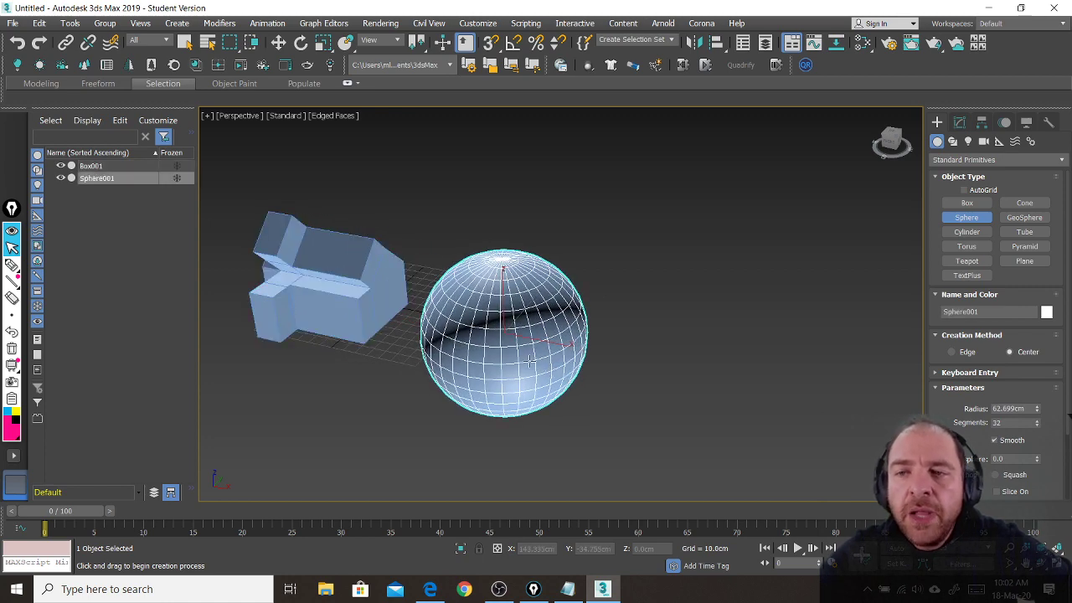
middle_click_drag(533, 355, 566, 331)
scroll(510, 344, "up", 2)
middle_click_drag(507, 349, 505, 341)
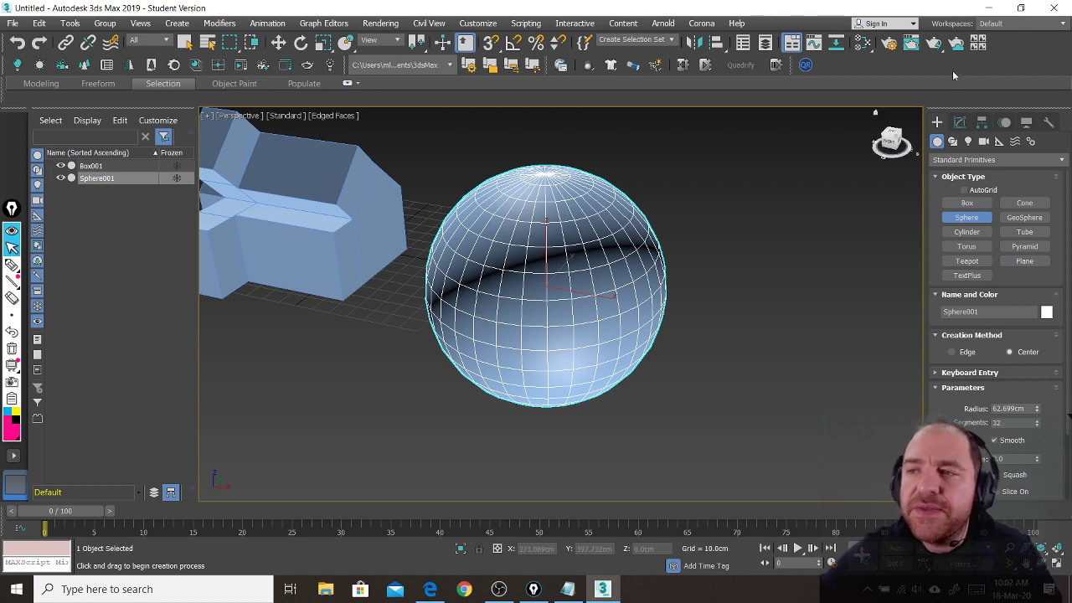
- Add an Edit Poly modifier to the new sphere
key("w")
left_click(959, 123)
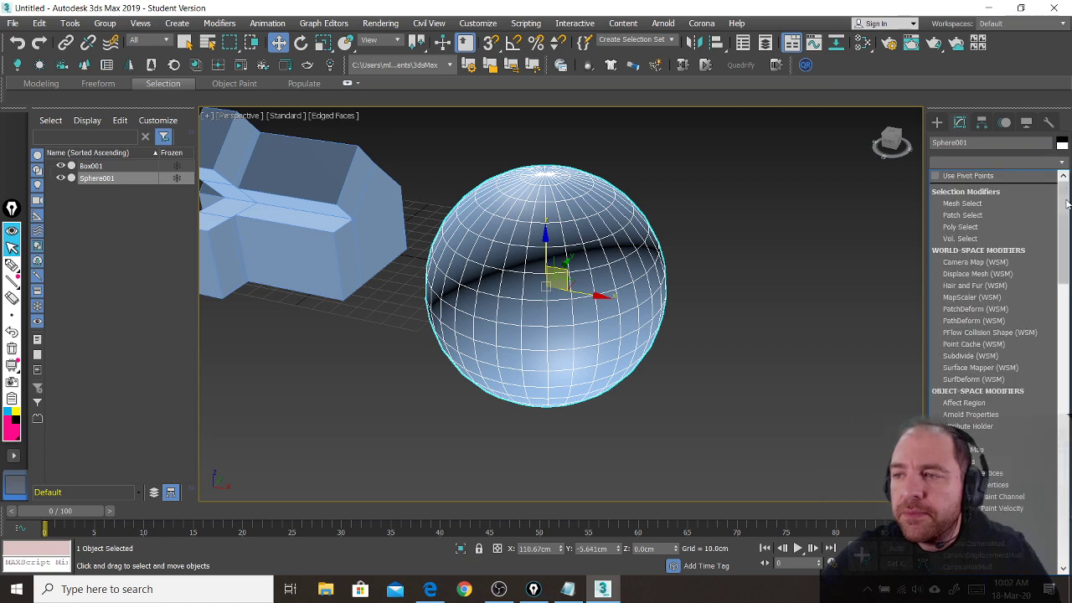
scroll(988, 352, "down", 8)
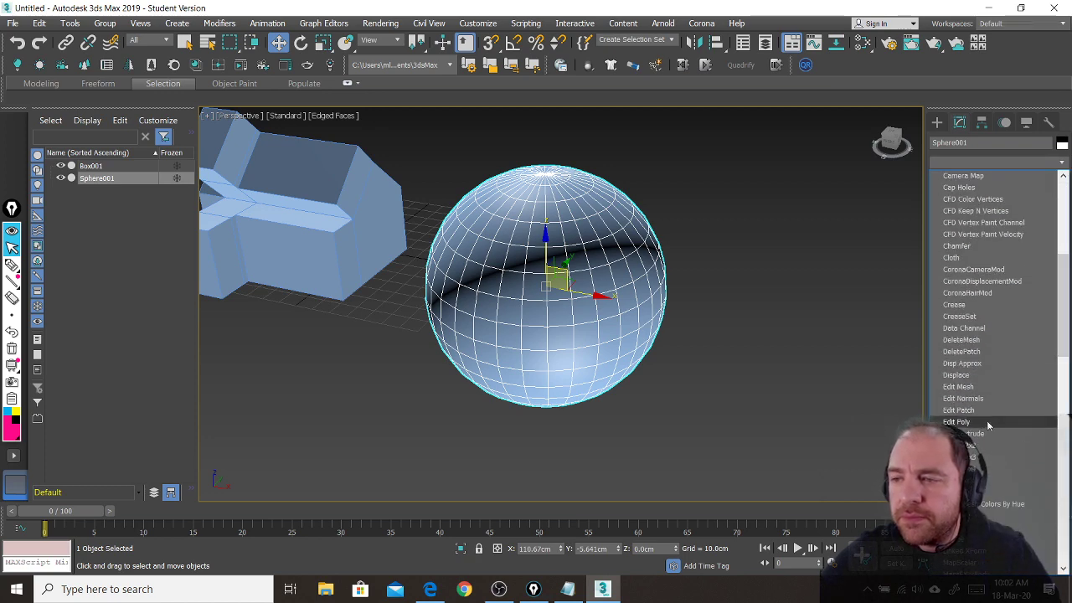
left_click(986, 421)
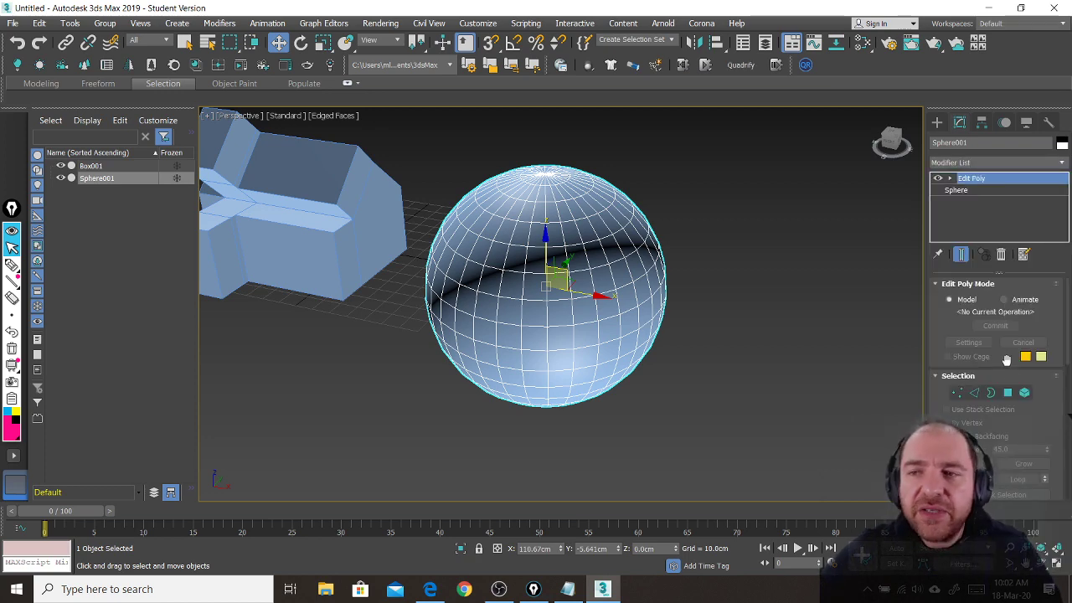
- Select a four-by-four block of polygons on the front of the sphere at Polygon level
left_click(1007, 394)
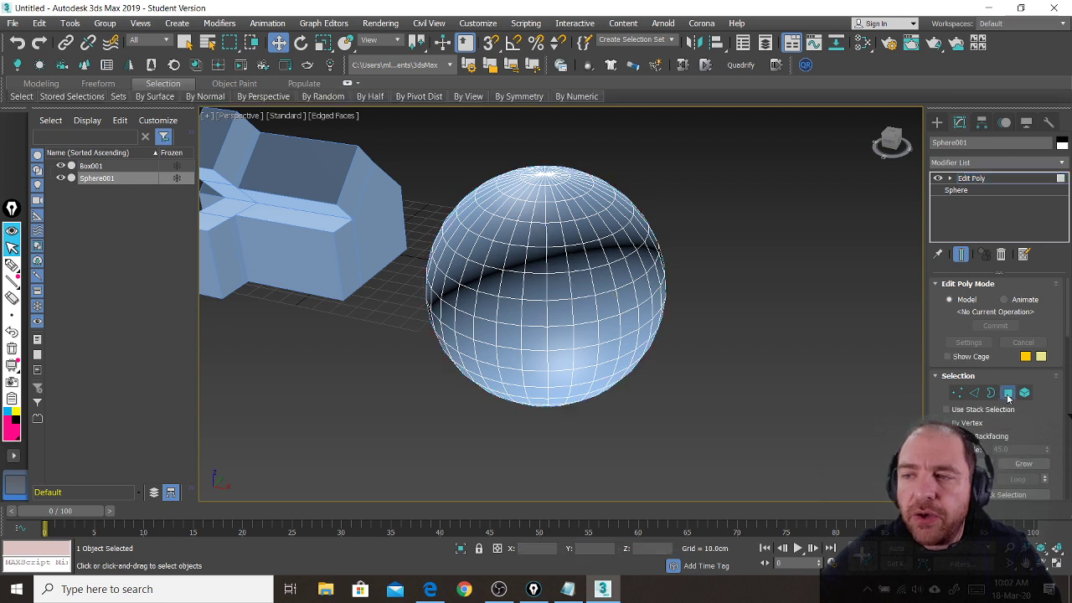
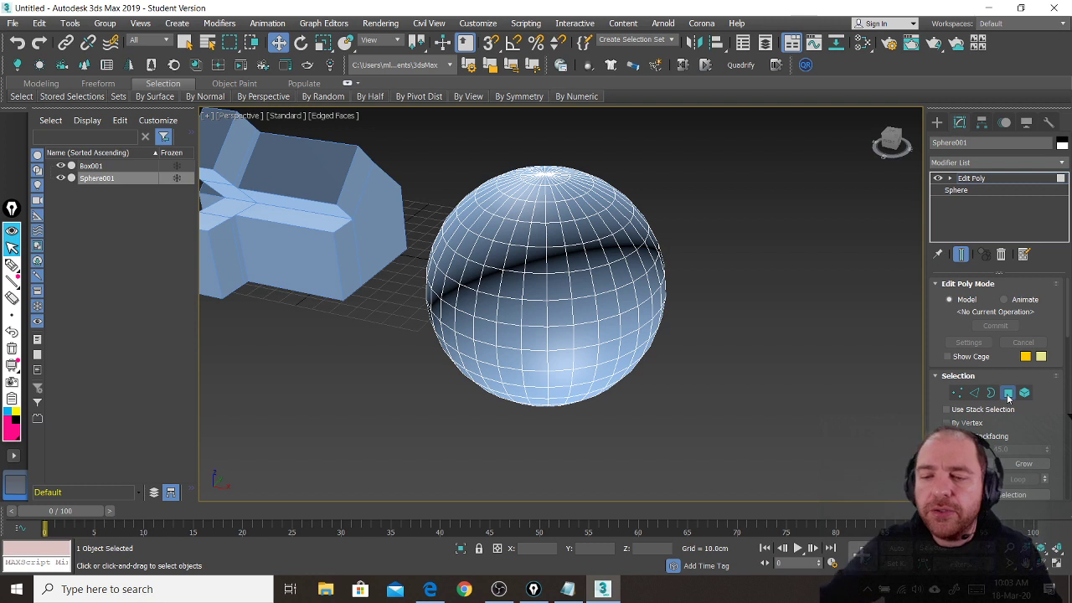
left_click(1008, 393)
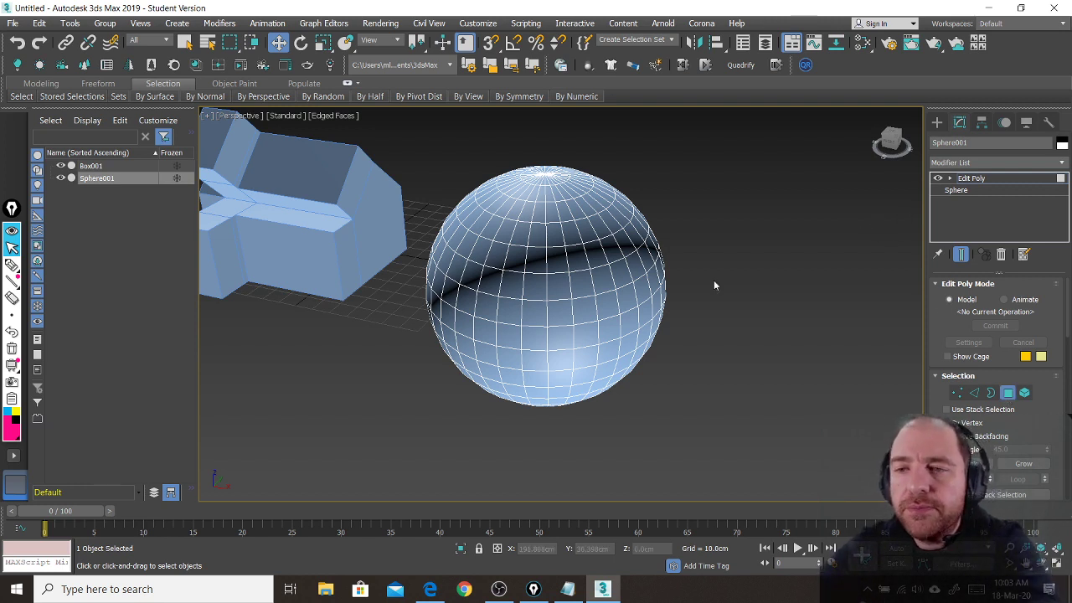
middle_click_drag(714, 286, 702, 284, "alt")
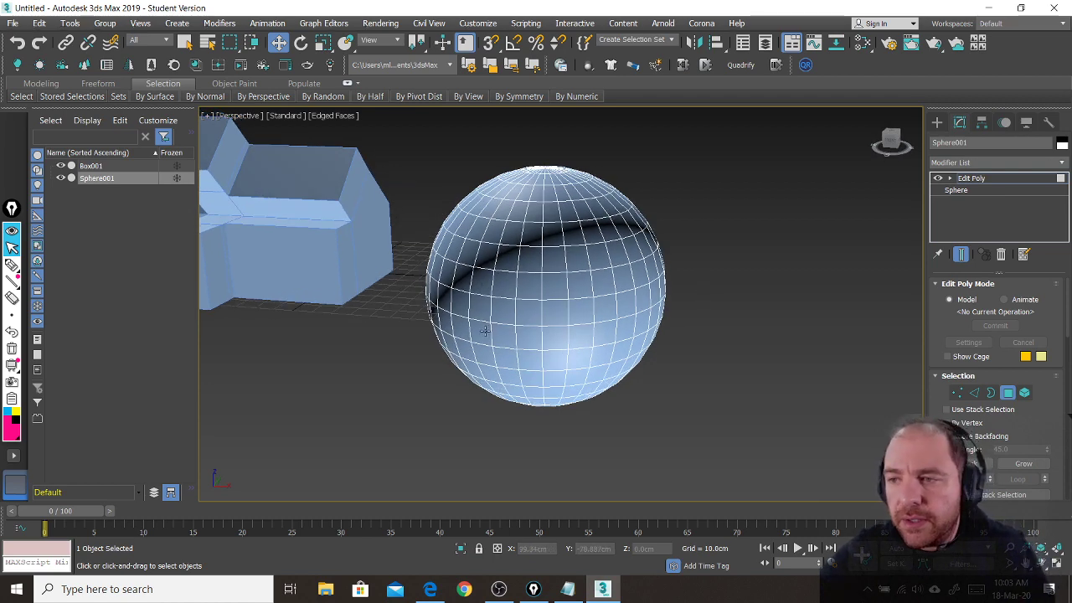
middle_click_drag(488, 313, 497, 290)
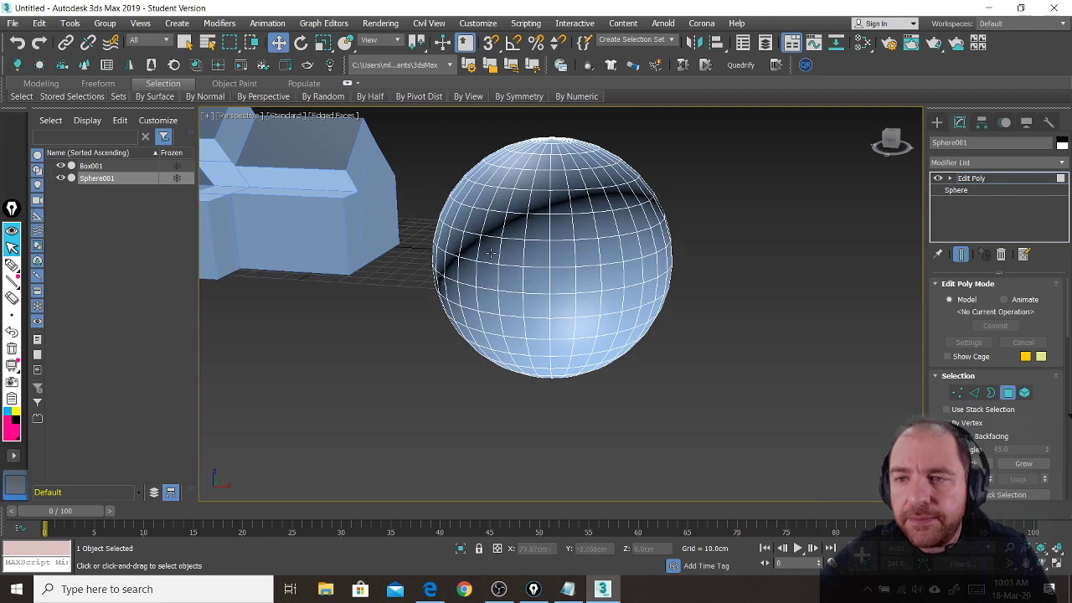
left_click(489, 255)
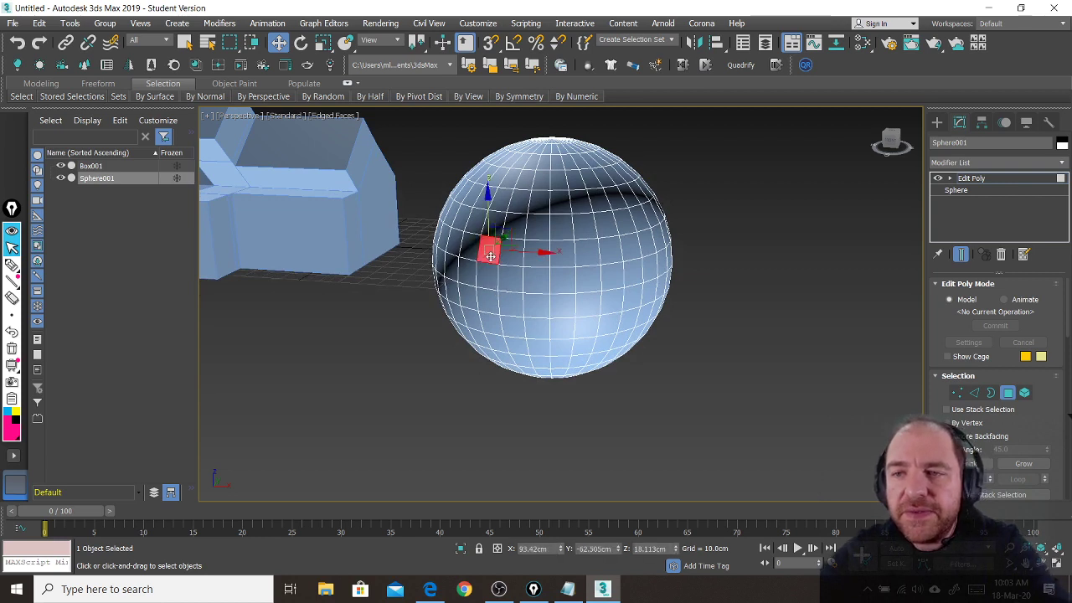
left_click(490, 276, "ctrl")
left_click(489, 299, "ctrl")
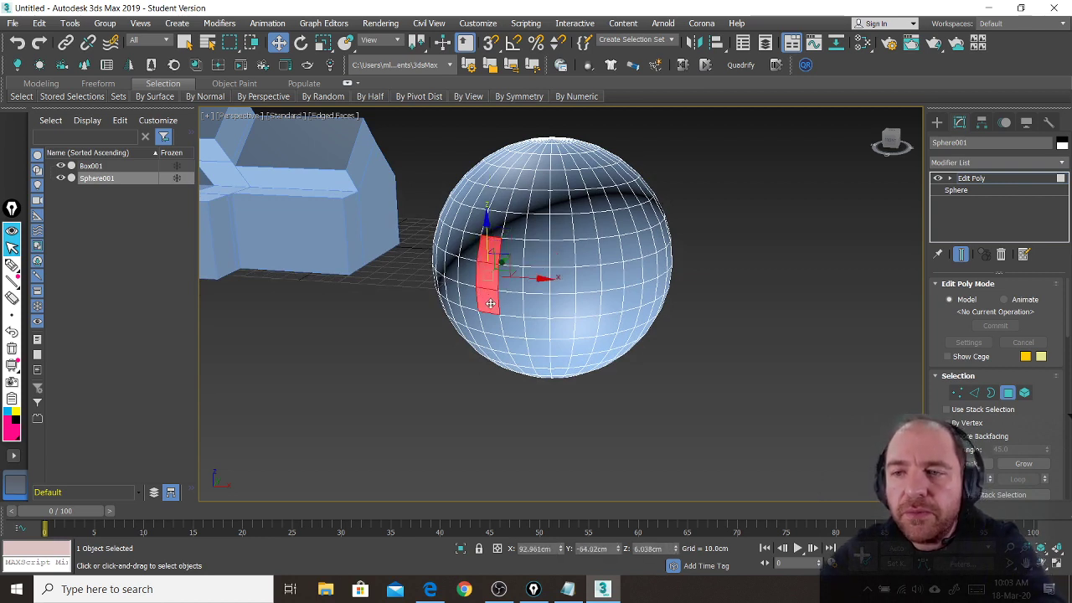
left_click(503, 319, "ctrl")
left_click(514, 327, "ctrl")
left_click(536, 329, "ctrl")
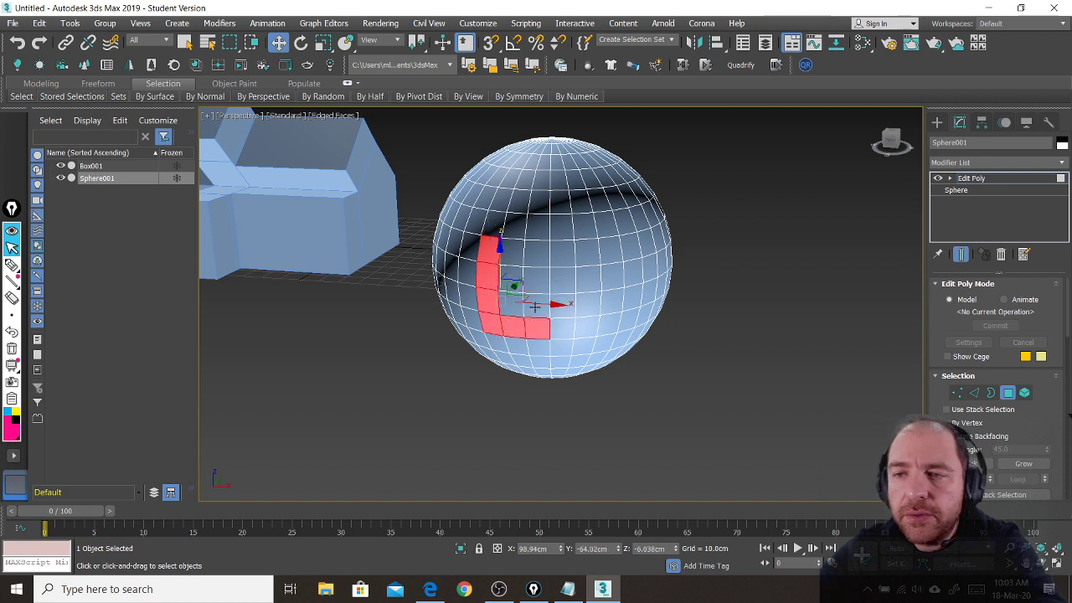
left_click(537, 305, "ctrl")
left_click(536, 281, "ctrl")
left_click(536, 259, "ctrl")
left_click(513, 251, "ctrl")
left_click(512, 277, "ctrl")
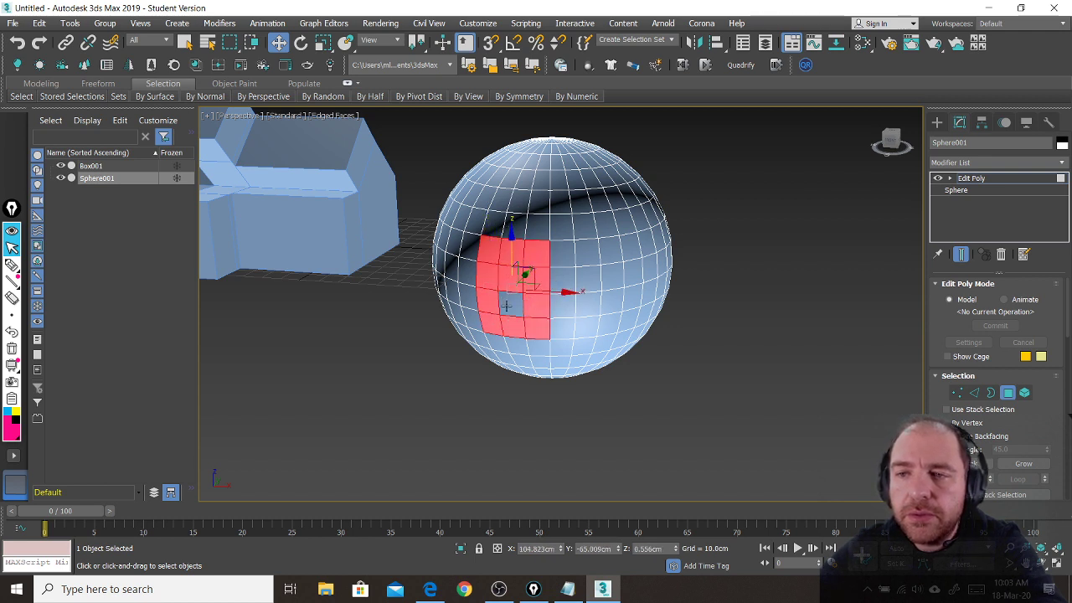
left_click(508, 303, "ctrl")
left_click(566, 327, "ctrl")
left_click(563, 305, "ctrl")
left_click(562, 279, "ctrl")
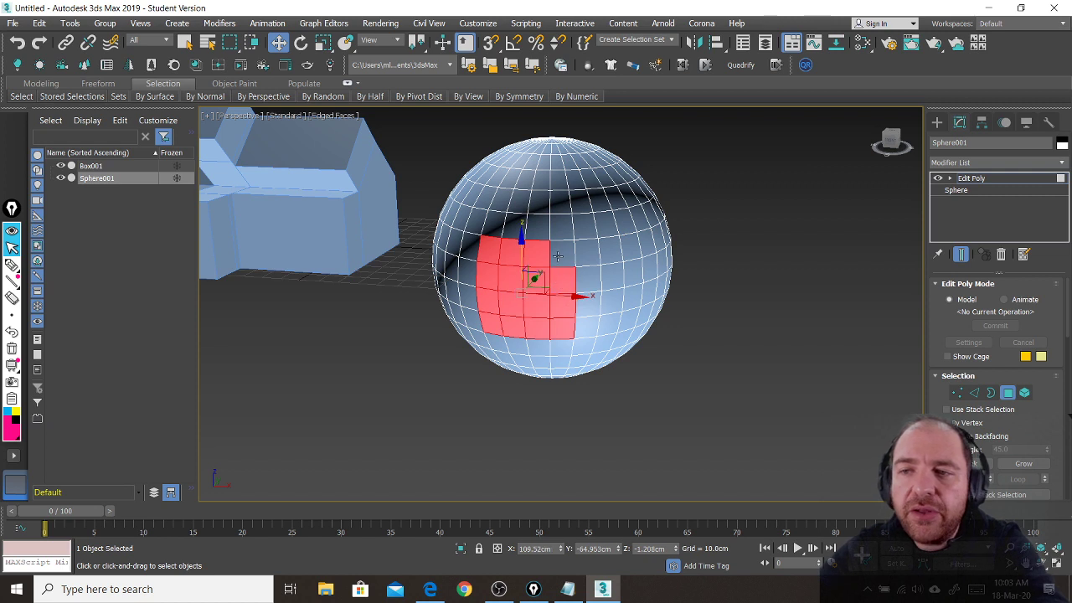
left_click(558, 255, "ctrl")
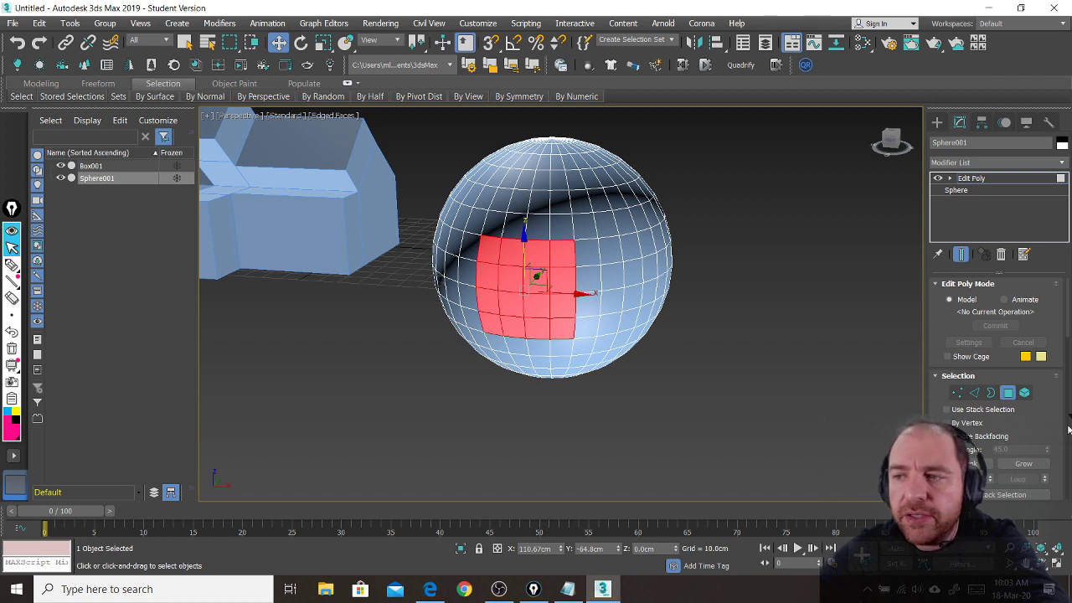
- Extrude the selected block of sphere polygons as a group with a height of 50 cm and clear the polygon selection
left_click_drag(1048, 425, 1048, 113)
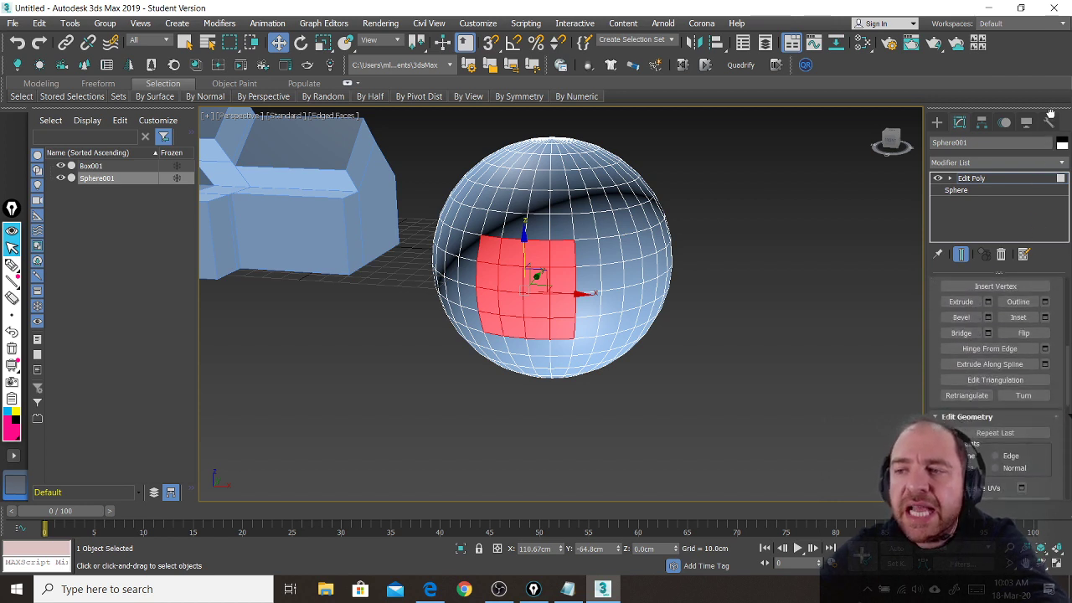
left_click(988, 302)
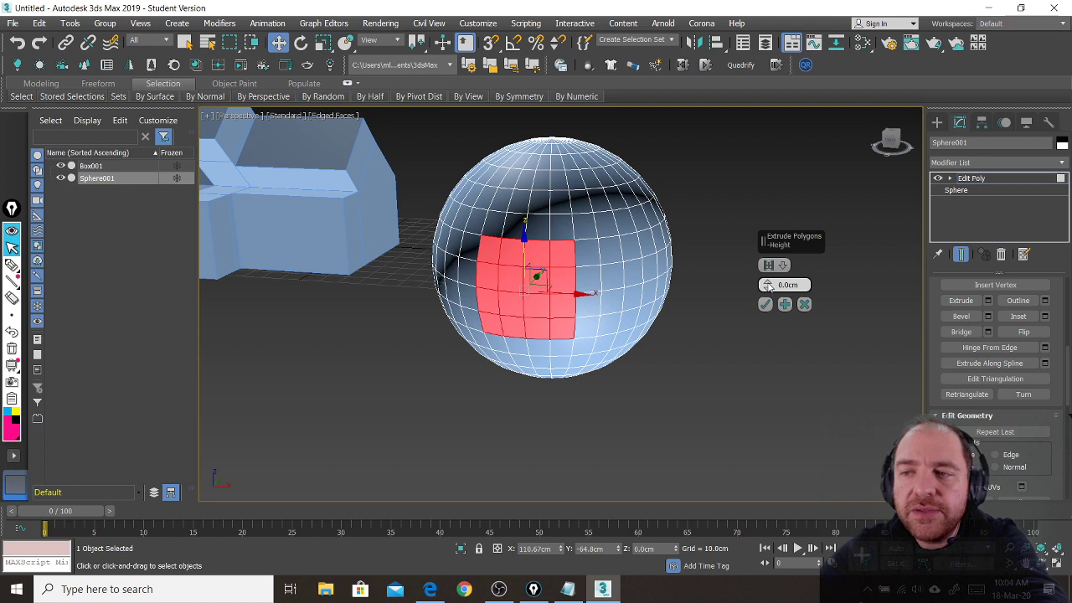
left_click_drag(767, 285, 779, 188)
double_click(792, 286)
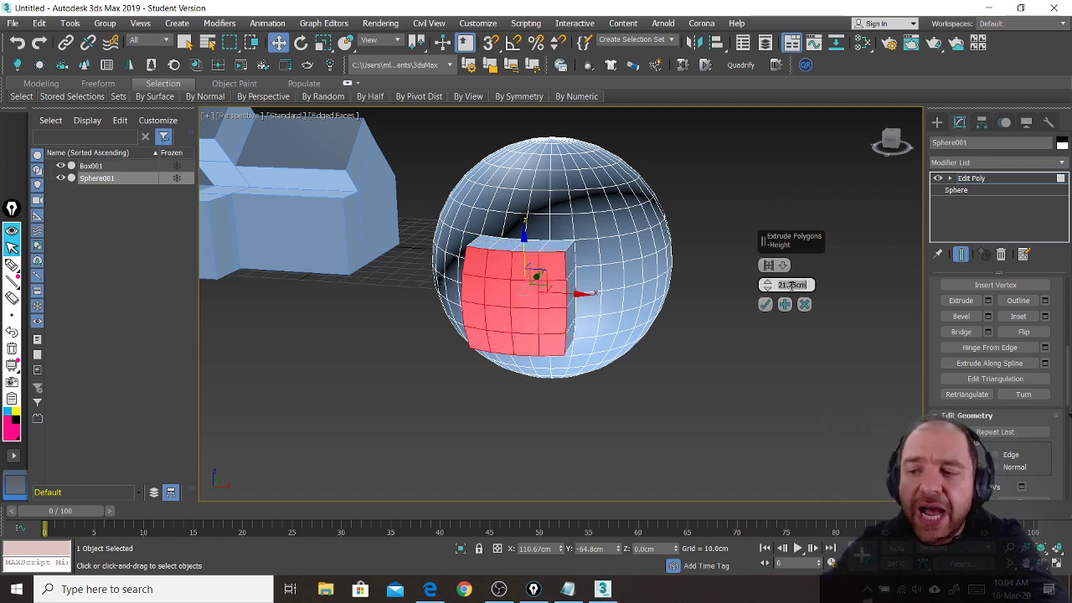
type("25")
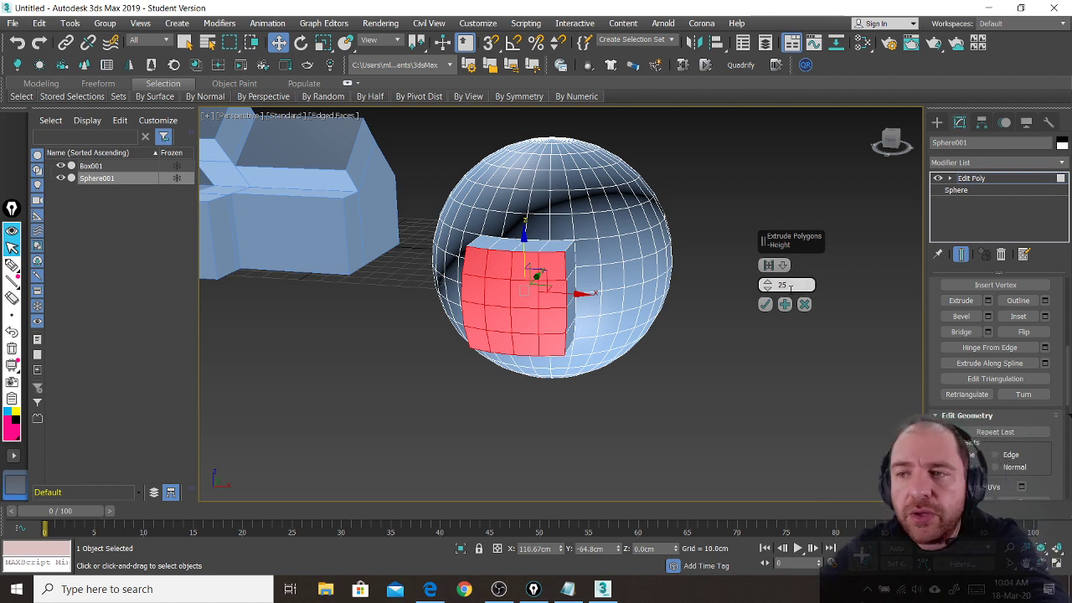
type("0")
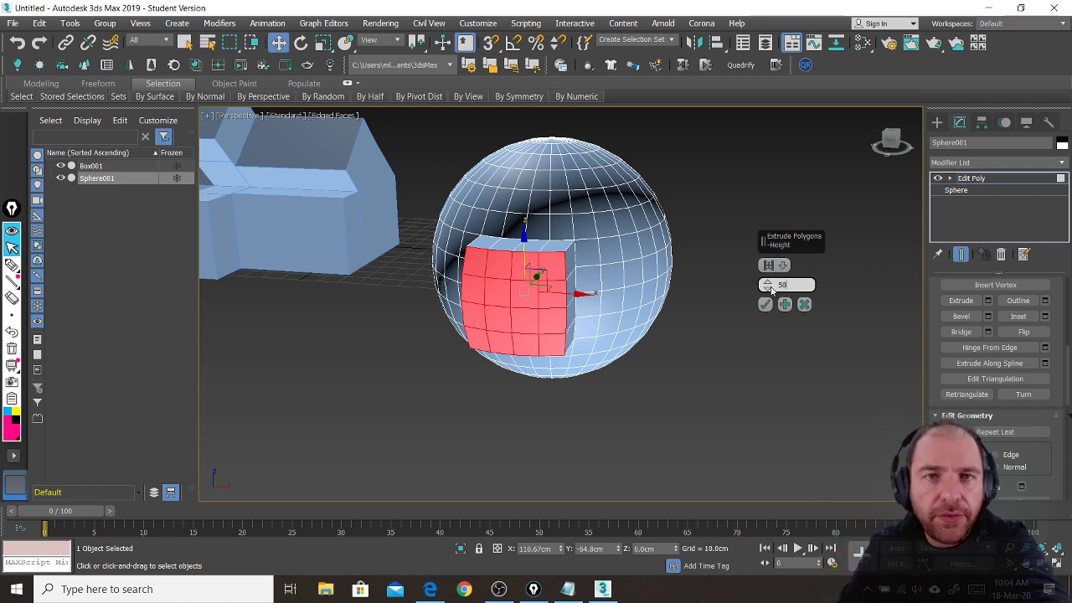
left_click(765, 305)
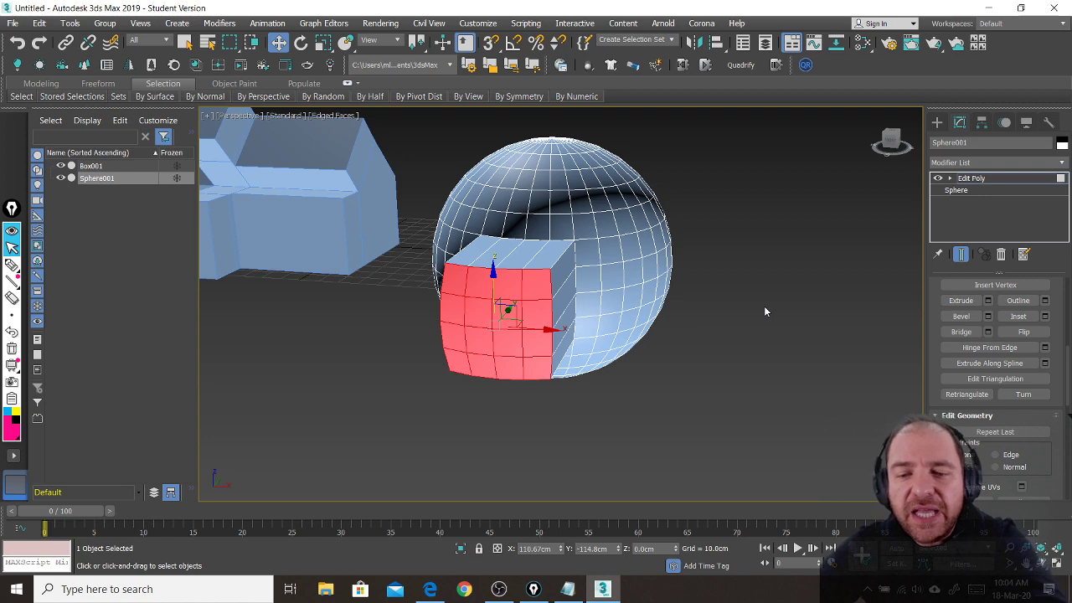
left_click_drag(597, 229, 597, 229)
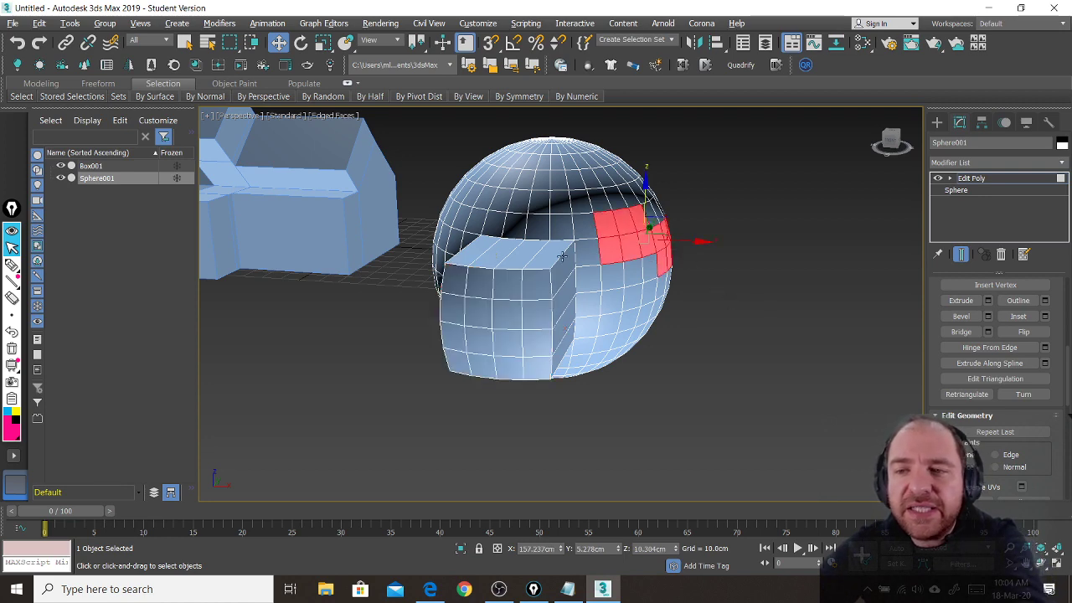
left_click(748, 313)
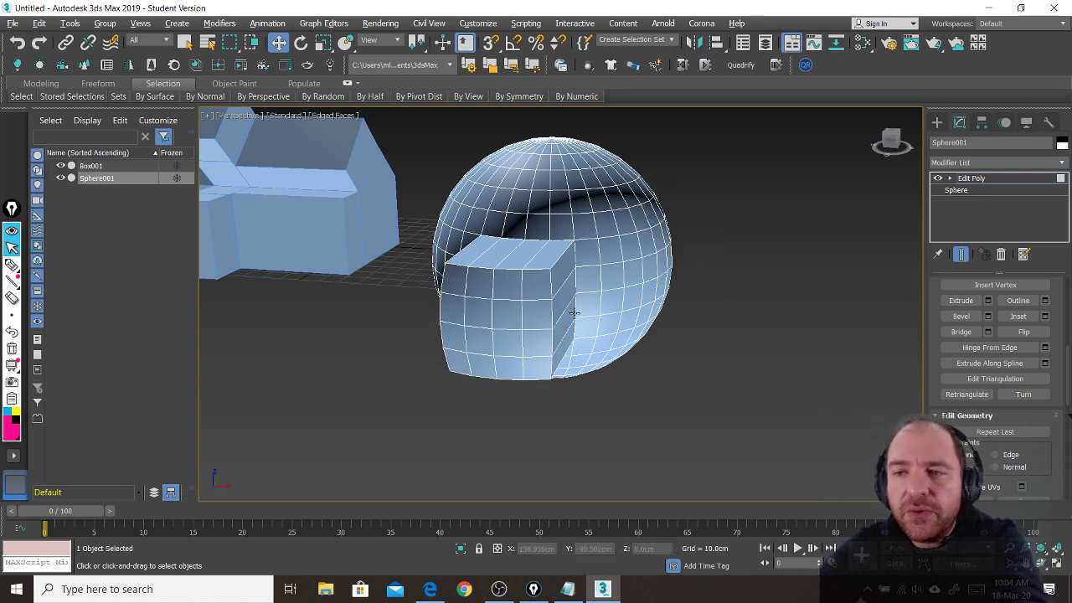
- Sketch pen annotations of an arrow along the extruded block and small arrows on its end faces, and clear the drawing
middle_click_drag(574, 313, 579, 361, "alt")
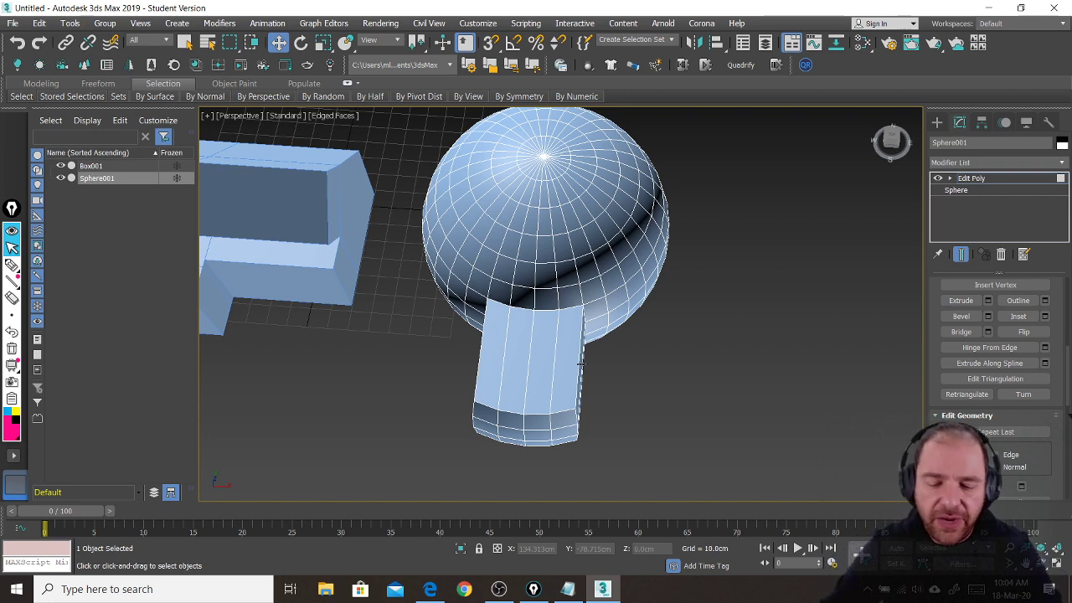
key("alt+c")
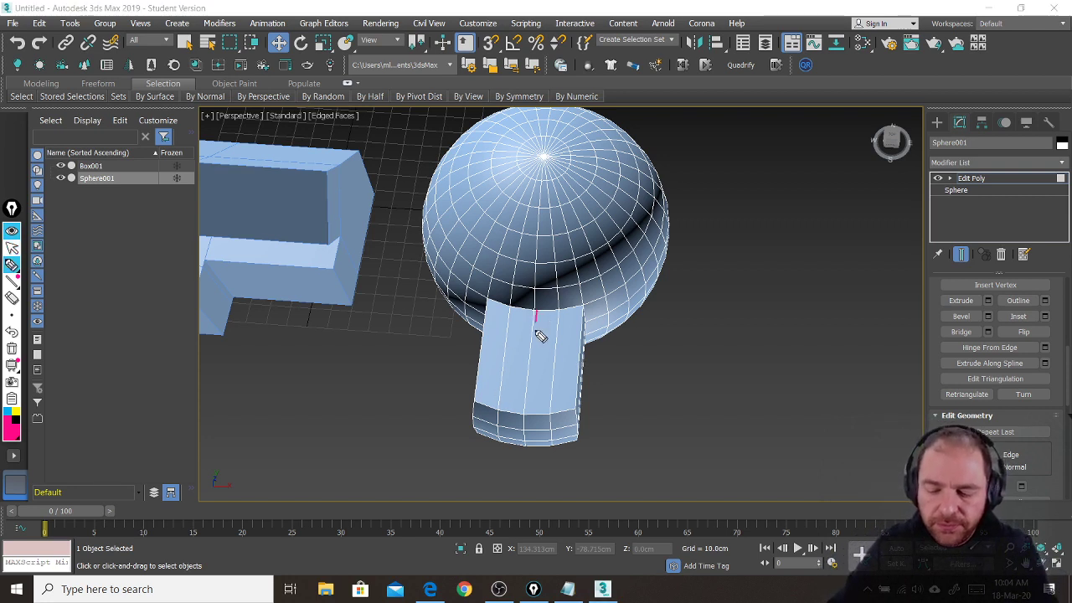
left_click(522, 409)
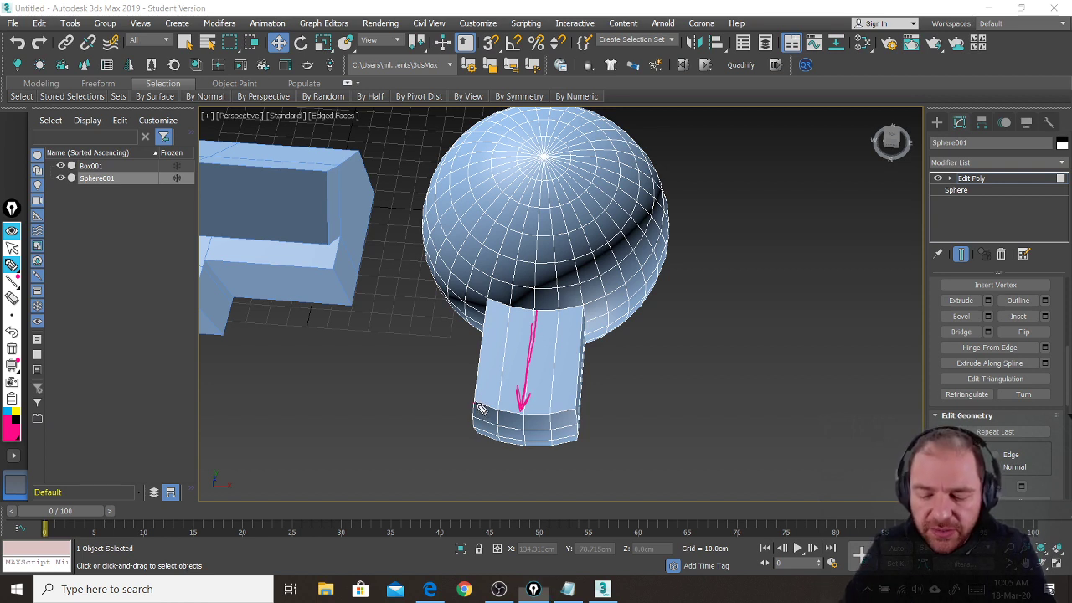
mouse_move(477, 405)
left_mouse_down()
mouse_move(534, 423)
mouse_move(581, 412)
left_mouse_up()
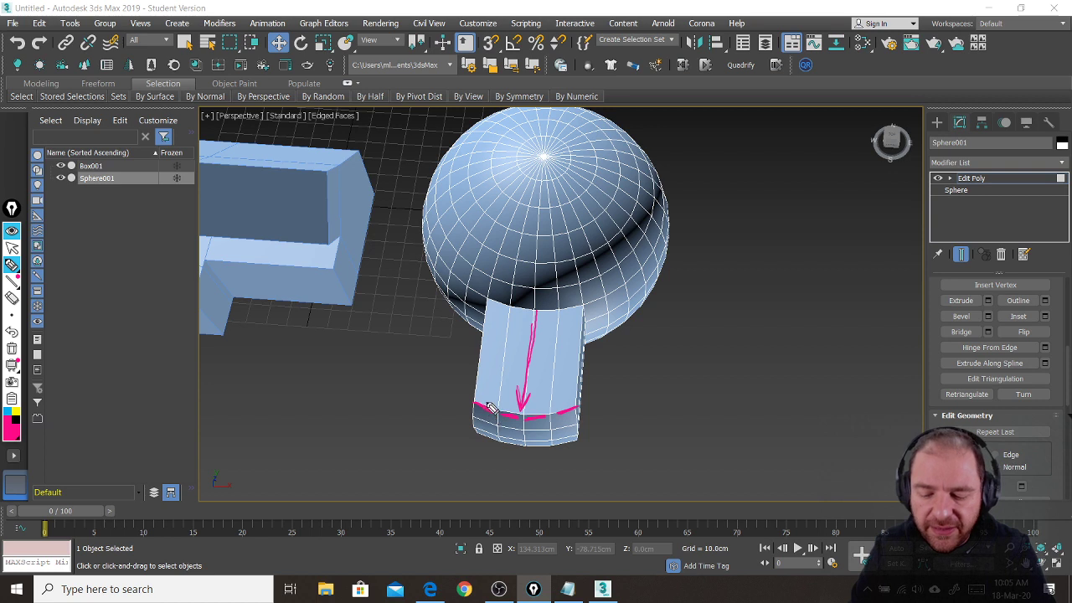
mouse_move(485, 401)
left_mouse_down()
mouse_move(474, 433)
mouse_move(483, 422)
mouse_move(505, 440)
mouse_move(510, 431)
mouse_move(568, 435)
mouse_move(576, 423)
left_mouse_up()
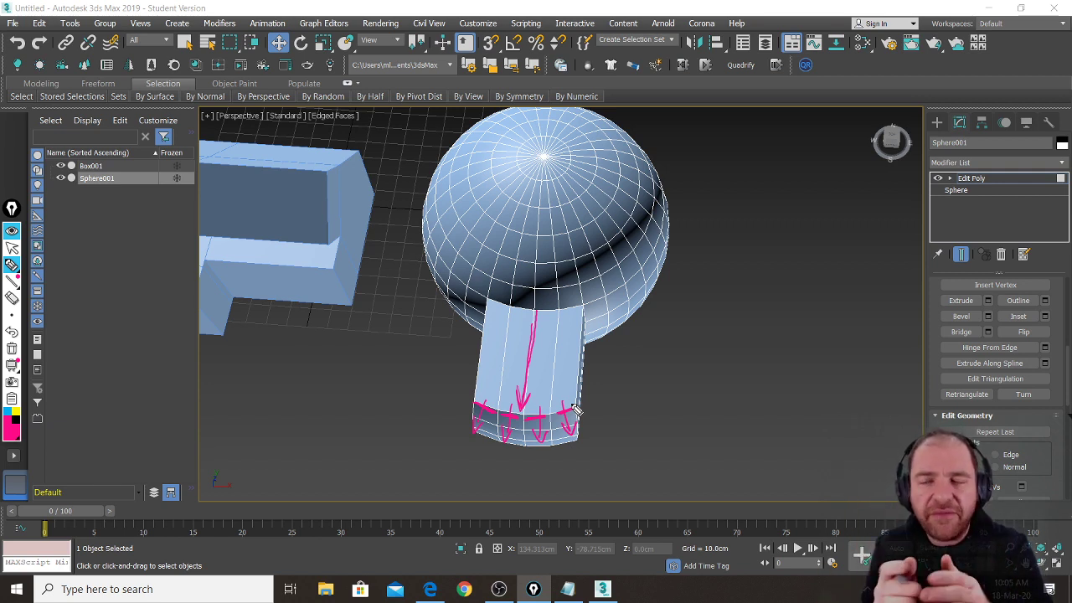
key("ctrl+shift+7")
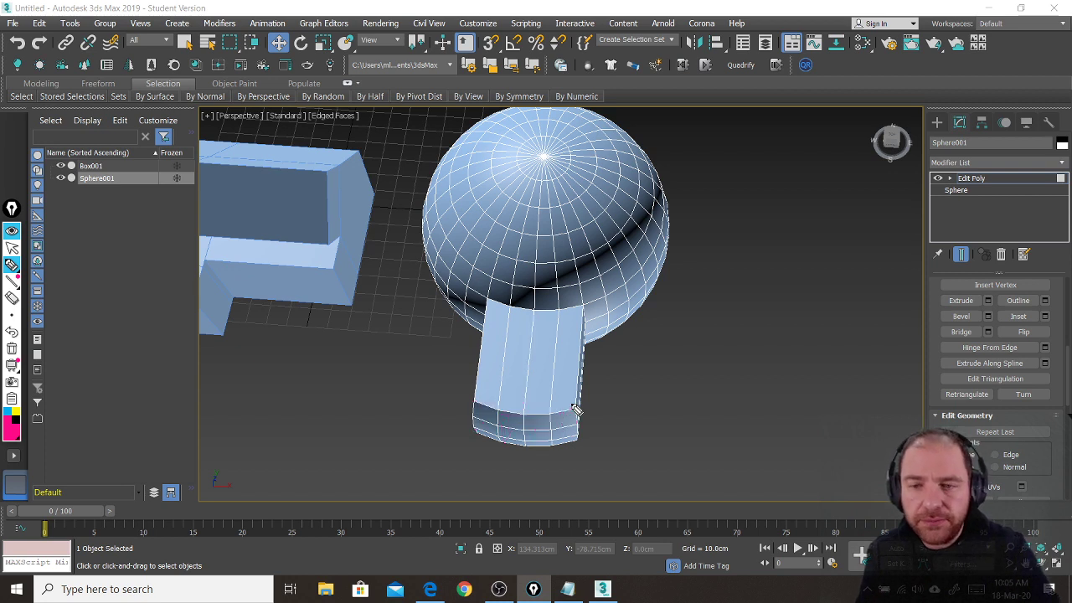
key("ctrl+shift+2")
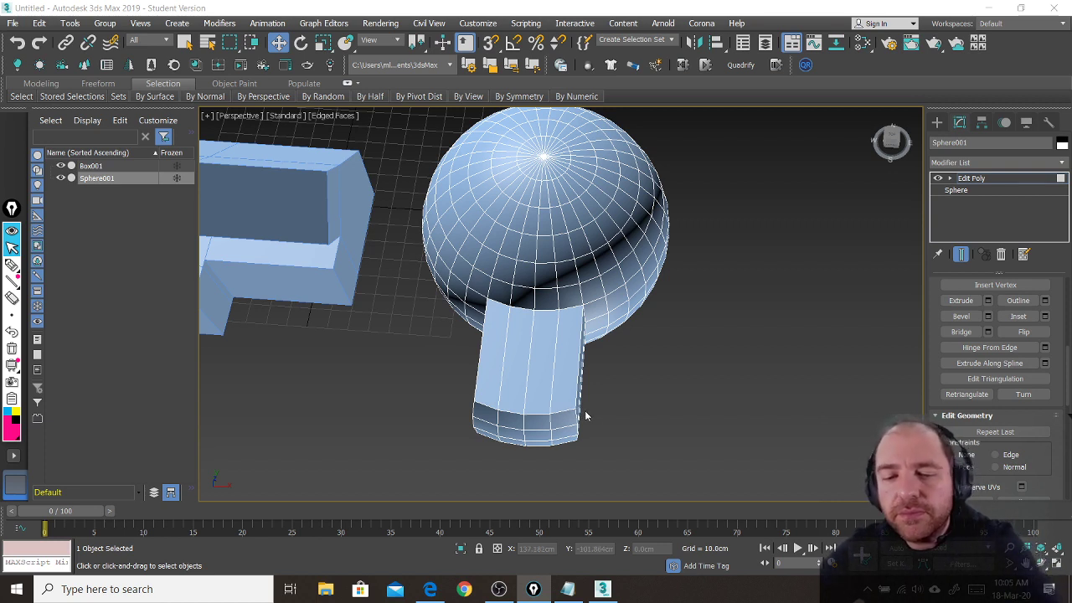
- Select a column of four polygons and two polygons of its lowest row on the sphere beside the extruded block
middle_click_drag(646, 395, 621, 333, "alt")
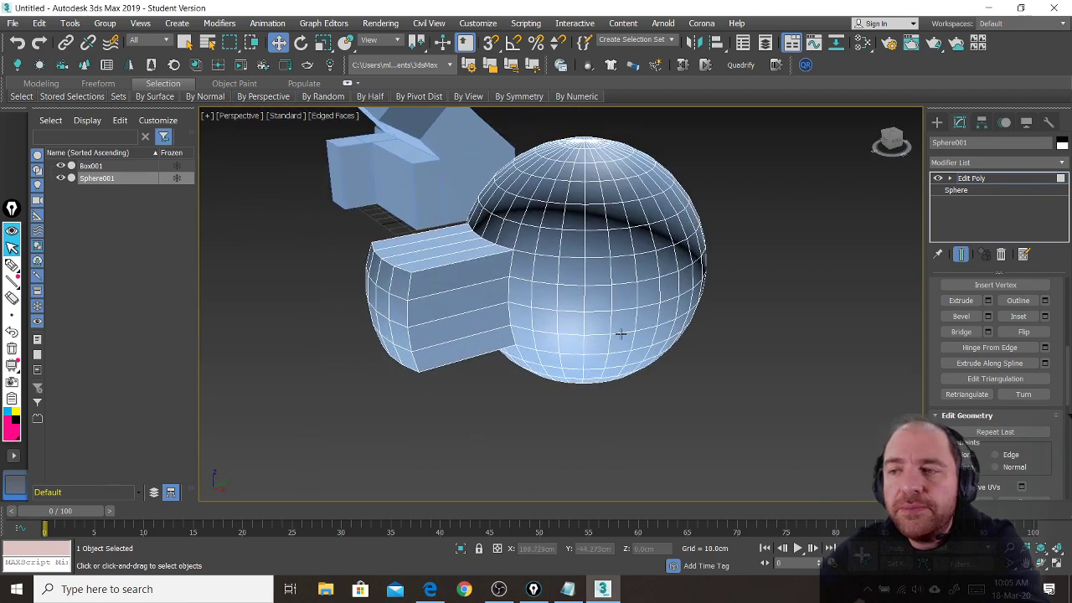
left_click(545, 276)
left_click(547, 292, "ctrl")
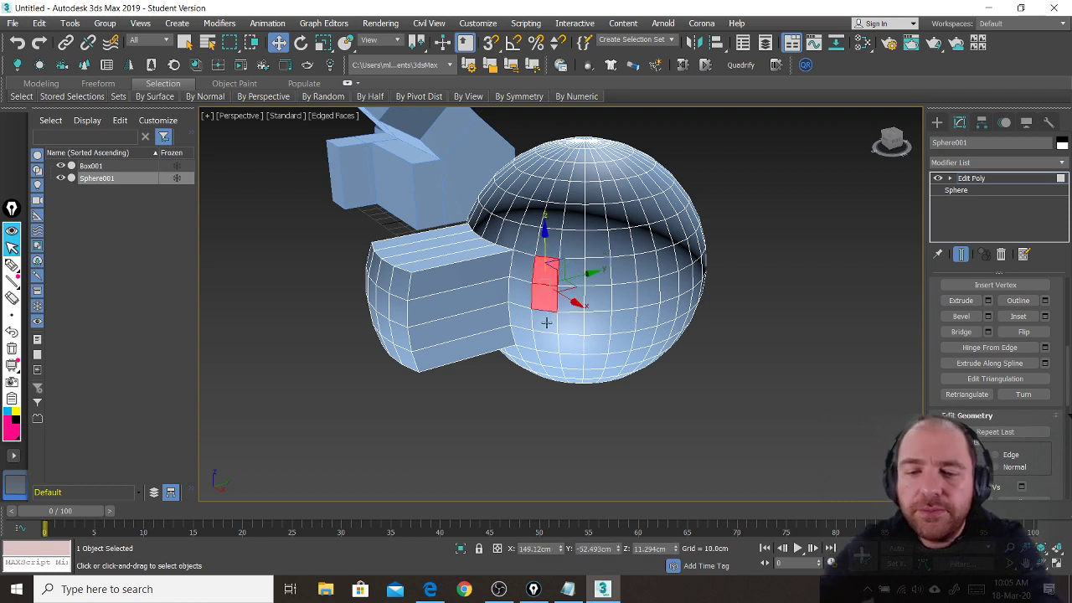
left_click(546, 323, "ctrl")
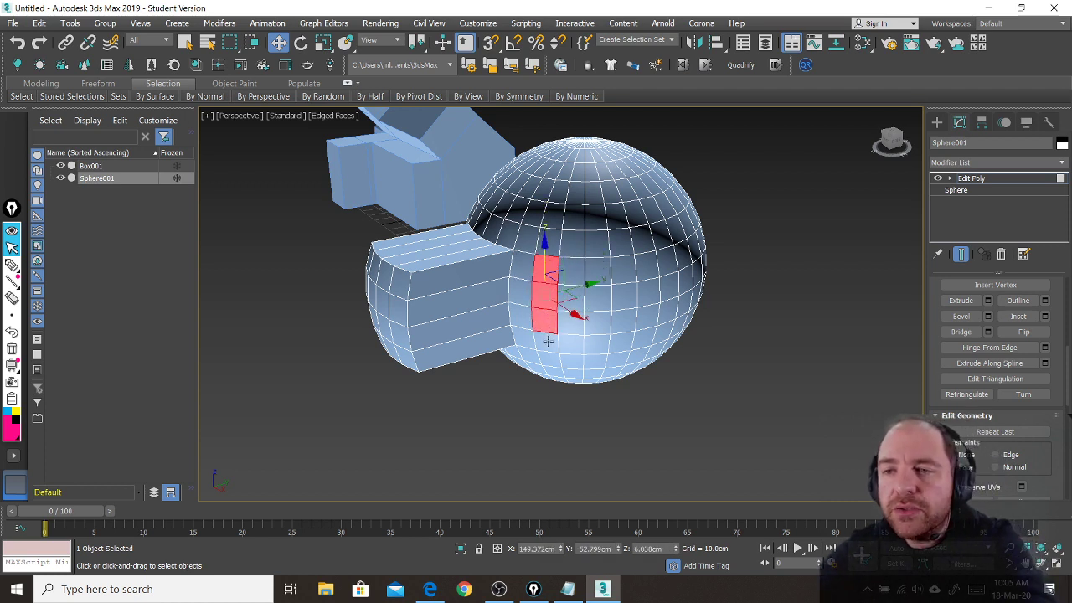
left_click(546, 341, "ctrl")
left_click(598, 343, "ctrl")
left_click(620, 343, "ctrl")
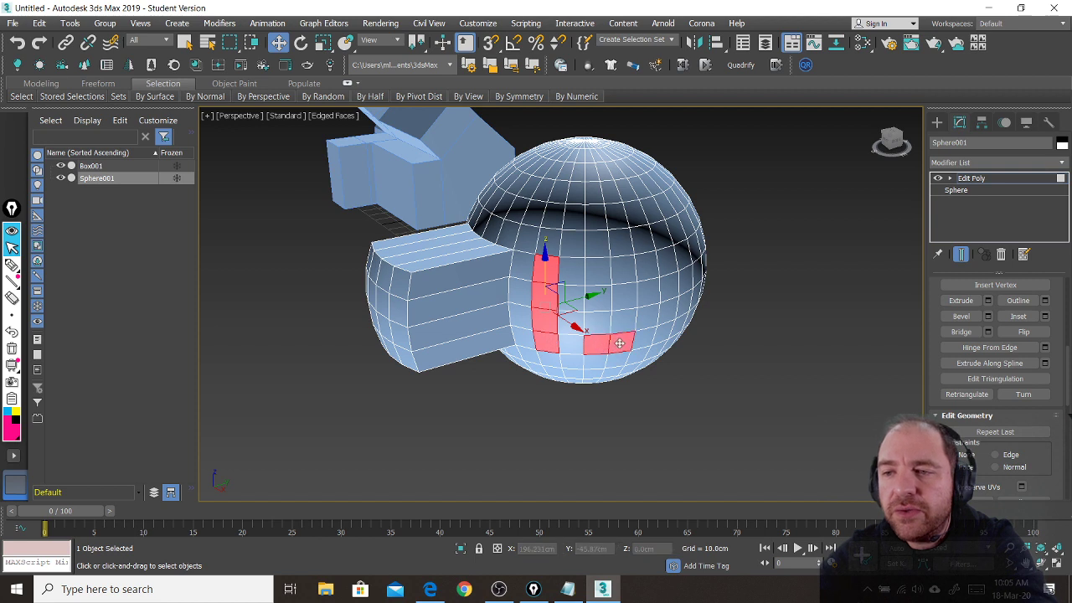
- Add the remaining polygons to the selection to complete a solid four-by-four block on the sphere's side beside the existing extrusion
left_click(624, 268, "ctrl")
left_click(624, 293, "ctrl")
left_click(625, 317, "ctrl")
left_click(570, 339, "ctrl")
left_click(571, 323, "ctrl")
left_click(593, 324, "ctrl")
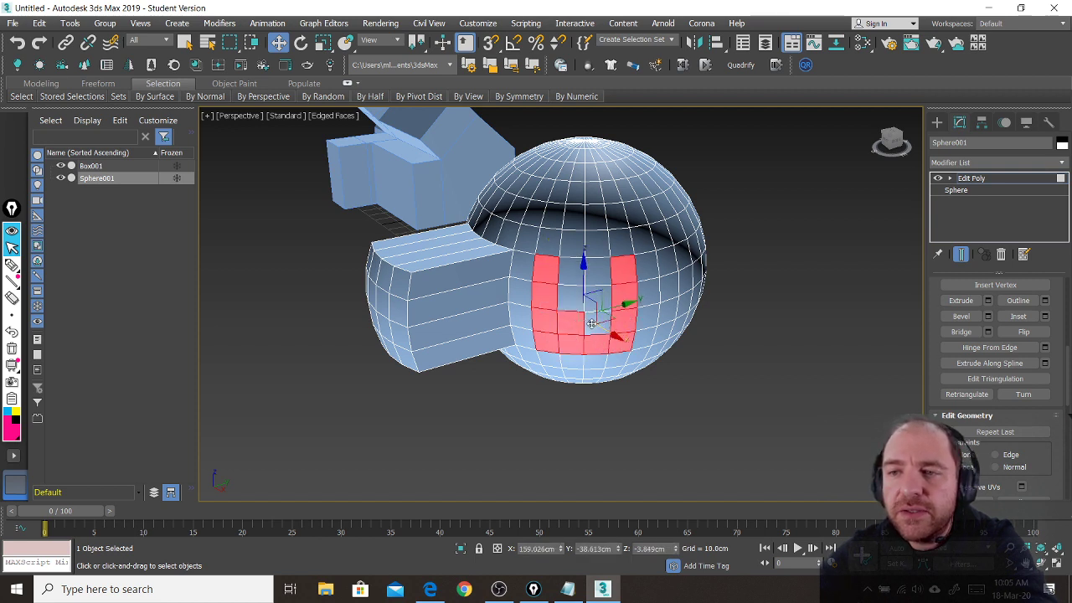
left_click(591, 323, "ctrl")
left_click(594, 299, "ctrl")
left_click(568, 298, "ctrl")
left_click(570, 274, "ctrl")
left_click(601, 280, "ctrl")
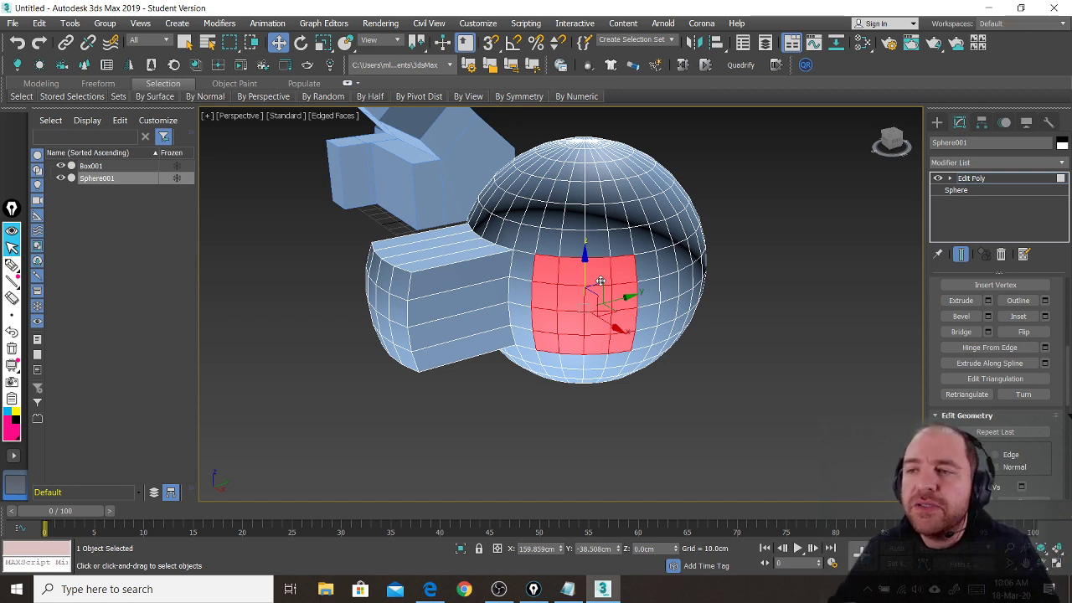
- Extrude the selected block of polygons by 50 cm using Local Normals
left_click(988, 302)
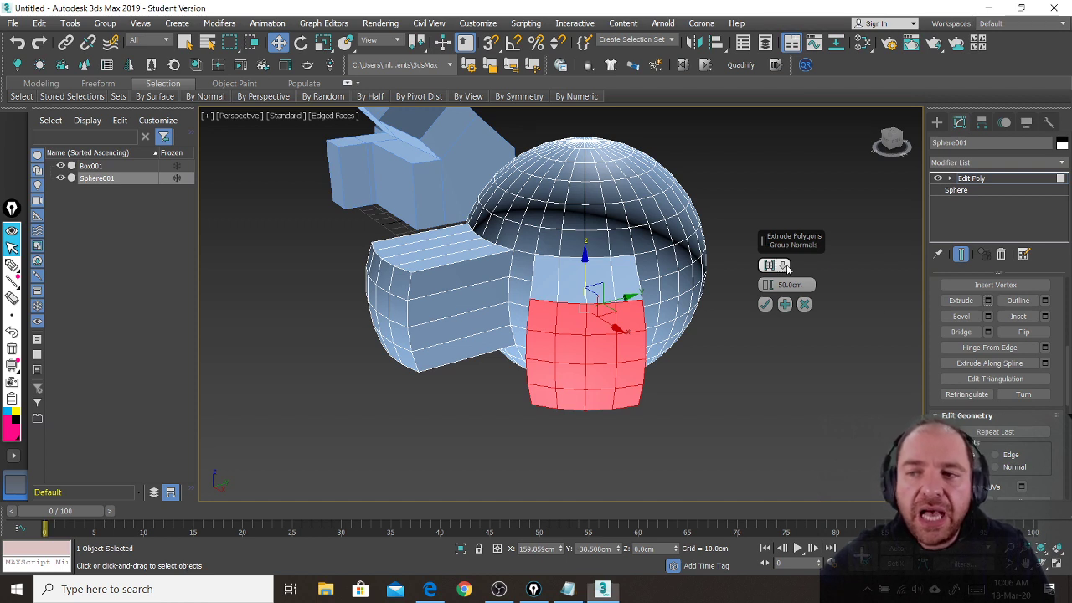
left_click(785, 265)
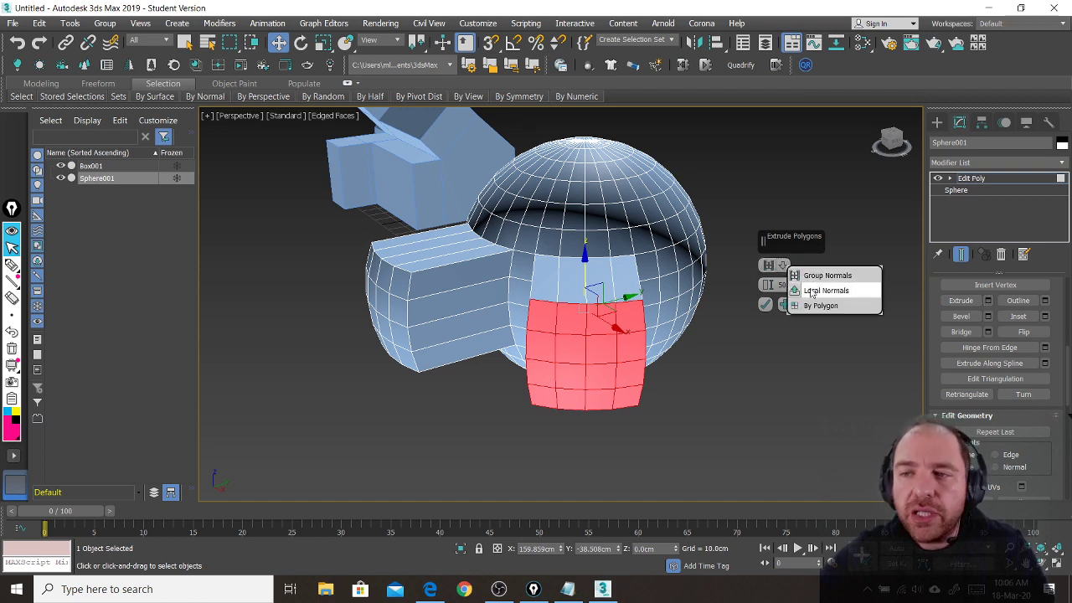
left_click(810, 291)
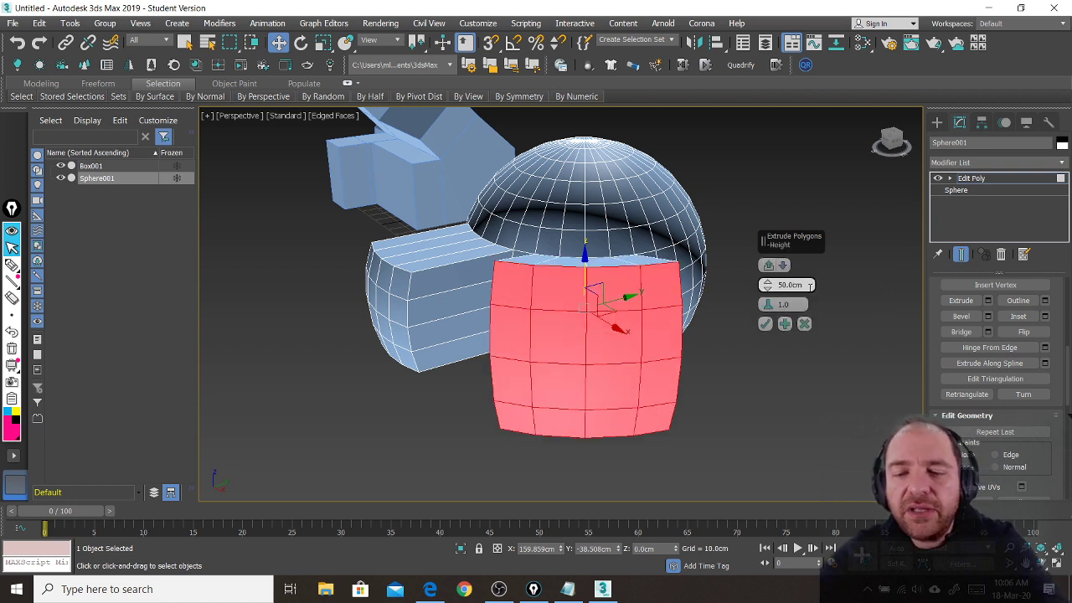
mouse_move(702, 397)
middle_mouse_down("alt")
mouse_move(709, 290)
mouse_move(750, 307)
mouse_move(698, 304)
mouse_move(606, 404)
mouse_move(642, 378)
mouse_move(737, 420)
mouse_move(796, 380)
mouse_move(637, 398)
mouse_move(720, 390)
middle_mouse_up("alt")
left_click(766, 322)
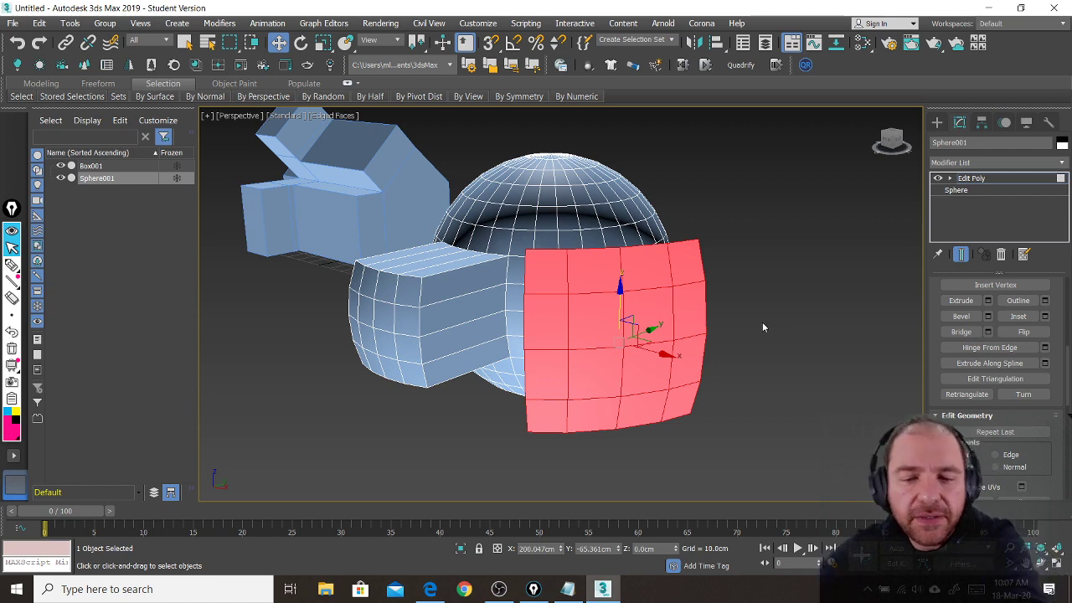
middle_click_drag(780, 330, 682, 301, "alt")
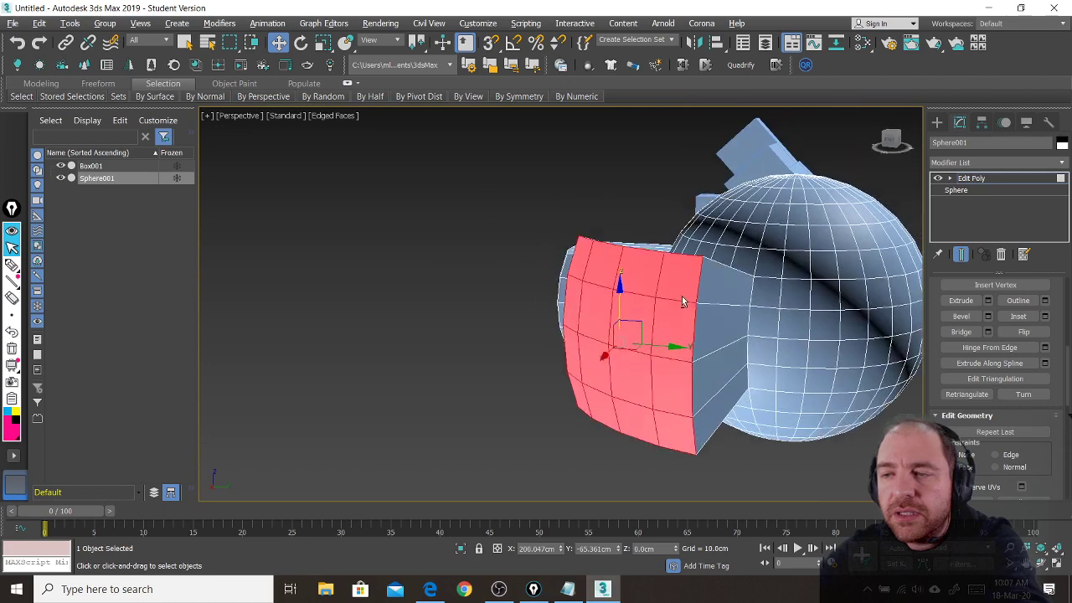
middle_click_drag(779, 325, 695, 328)
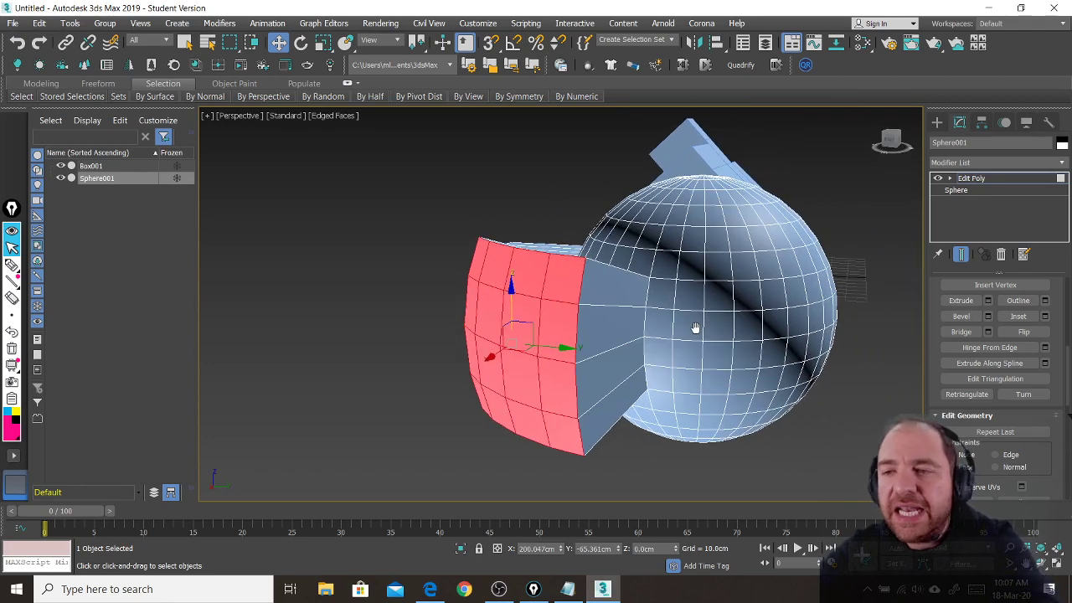
left_click(688, 296, "ctrl")
left_click(692, 326, "ctrl")
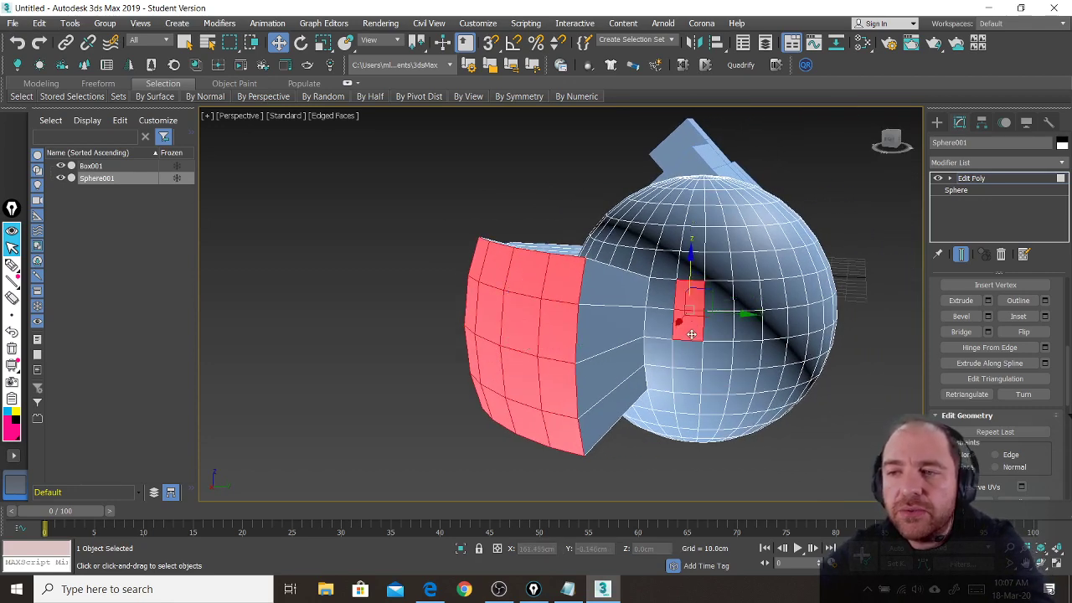
left_click(691, 355, "ctrl")
left_click(692, 383, "ctrl")
left_click(715, 384, "ctrl")
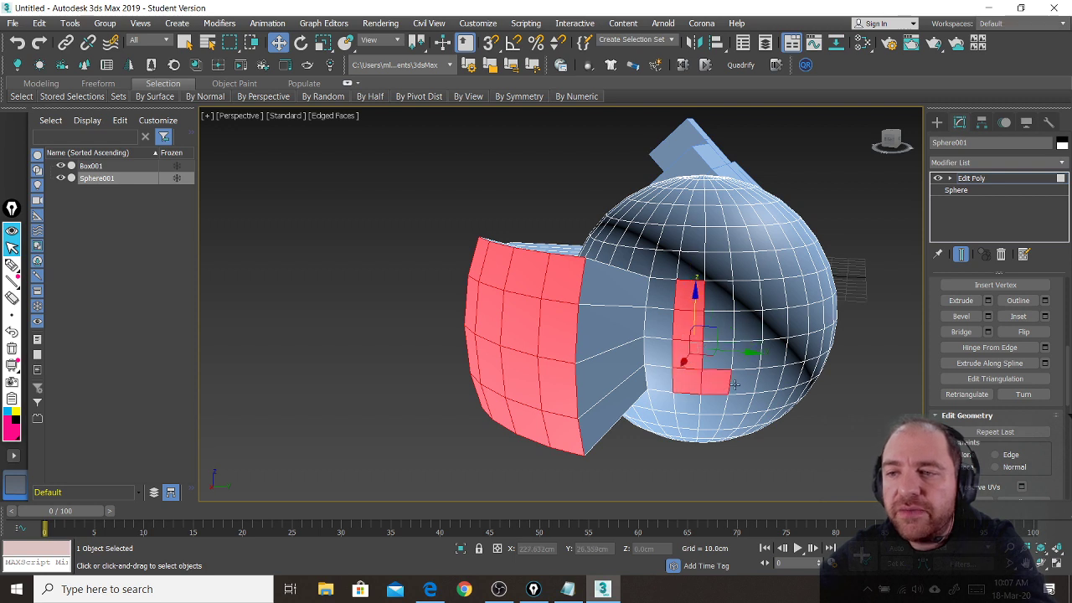
left_click(744, 381, "ctrl")
left_click(770, 377, "ctrl")
left_click(776, 349, "ctrl")
left_click(777, 328, "ctrl")
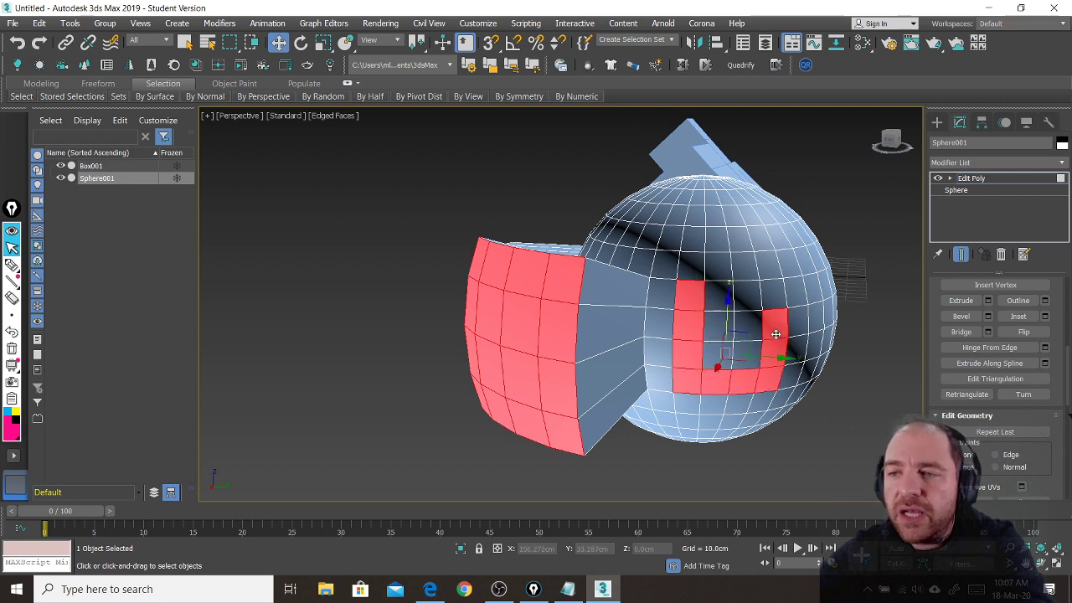
left_click(771, 295, "ctrl")
left_click(744, 295, "ctrl")
left_click(723, 300, "ctrl")
left_click(717, 326, "ctrl")
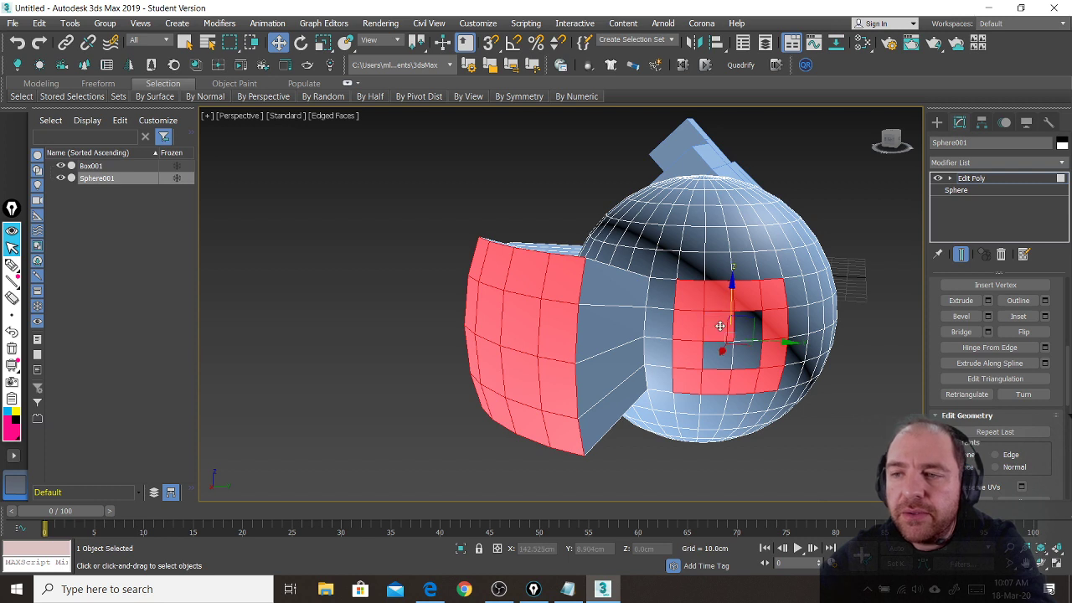
left_click(720, 348, "ctrl")
left_click(743, 356, "ctrl")
left_click(745, 330, "ctrl")
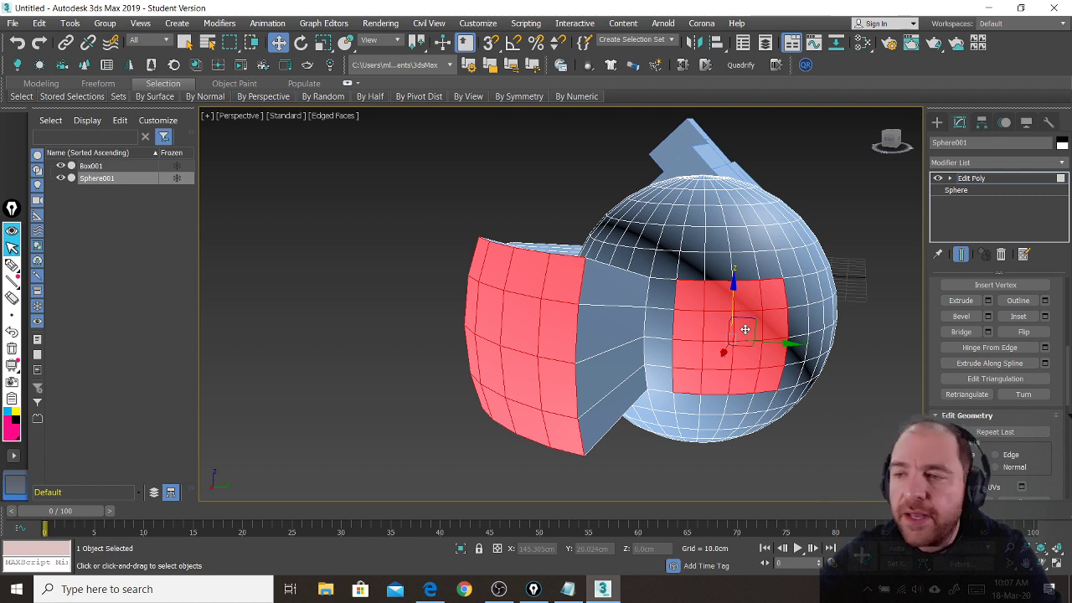
left_click(988, 303)
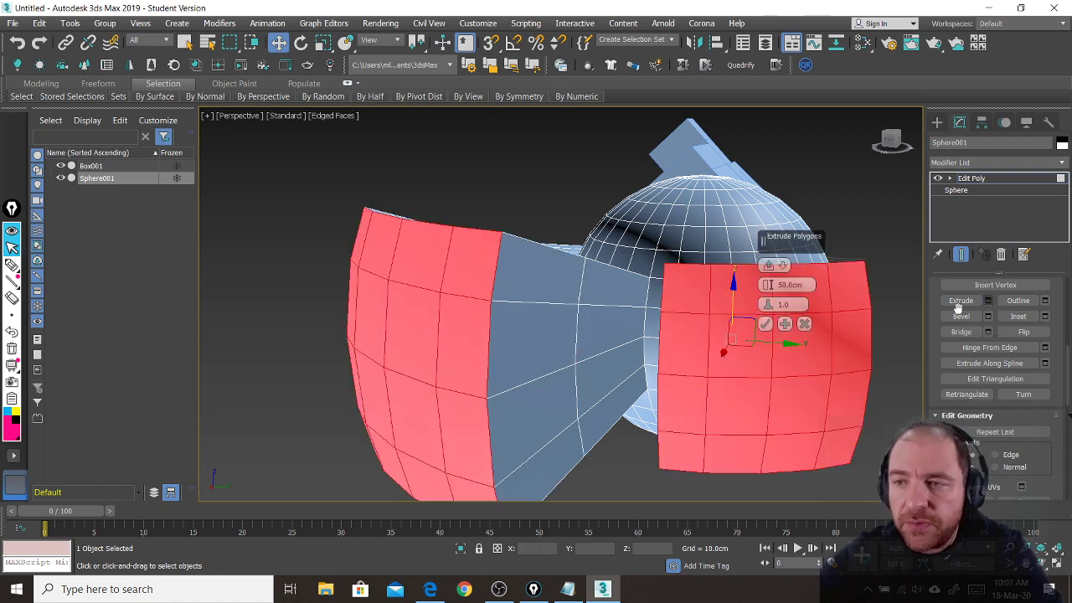
left_click(804, 324)
left_click(849, 336)
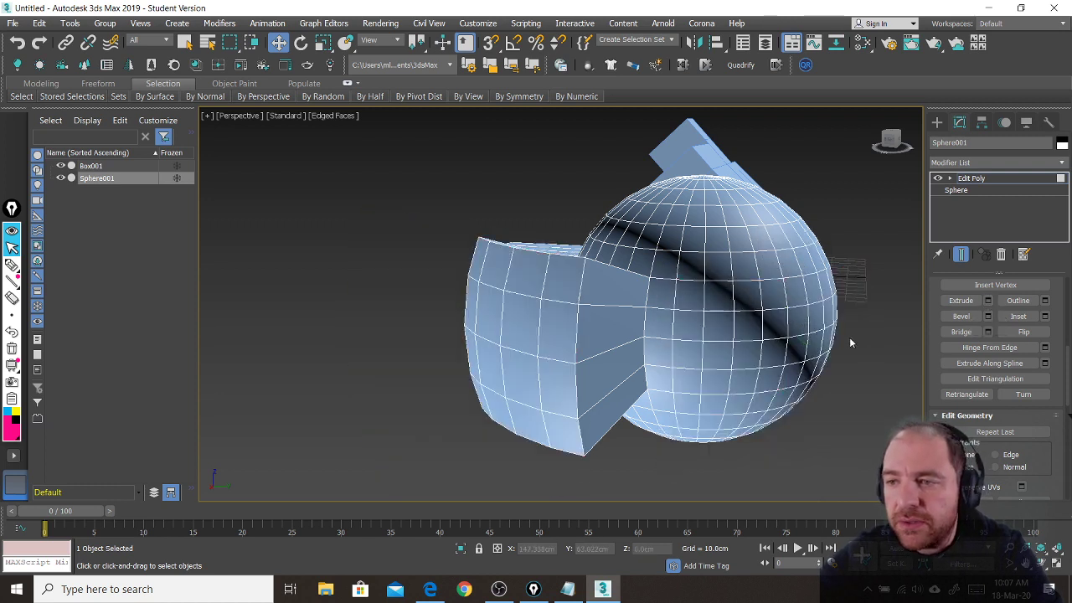
- Select only a four-by-four block of polygons on the sphere's untouched side, next to the flared Local Normals extrusion
left_click(695, 295)
left_click(694, 325, "ctrl")
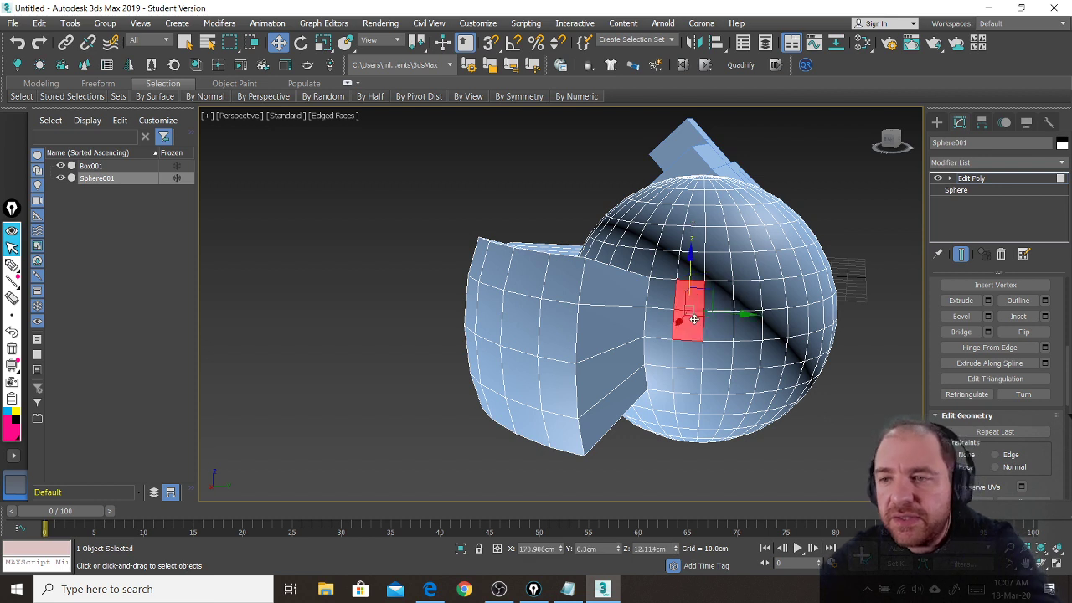
left_click(691, 348, "ctrl")
left_click(689, 376, "ctrl")
left_click(704, 377, "ctrl")
left_click(732, 377, "ctrl")
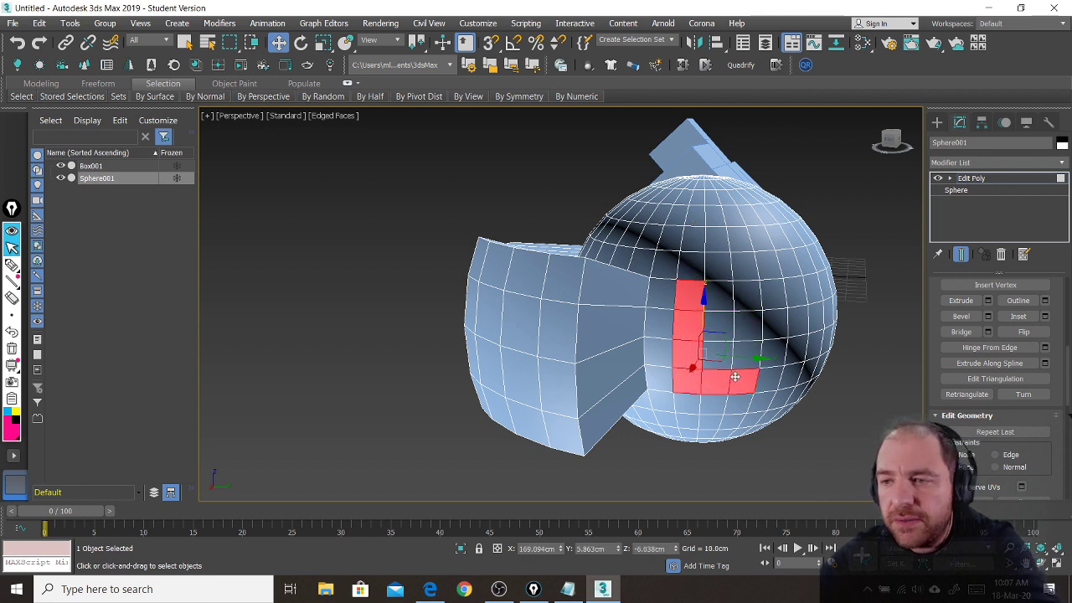
left_click(769, 378, "ctrl")
left_click(774, 354, "ctrl")
left_click(775, 324, "ctrl")
left_click(774, 295, "ctrl")
left_click(756, 297, "ctrl")
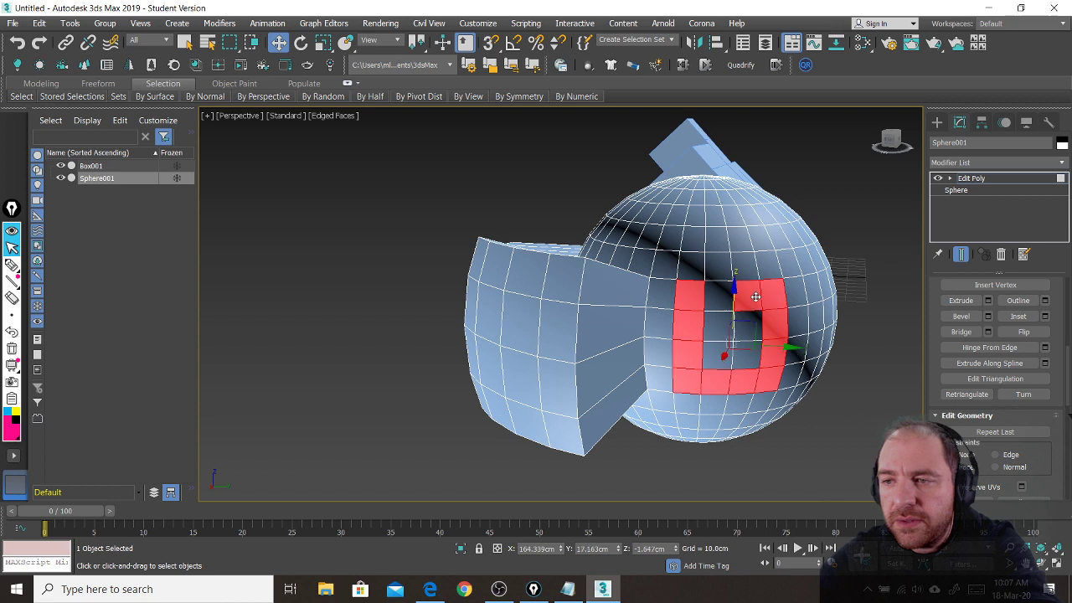
left_click(718, 295, "ctrl")
left_click(717, 326, "ctrl")
left_click(718, 352, "ctrl")
left_click(746, 353, "ctrl")
left_click(743, 333, "ctrl")
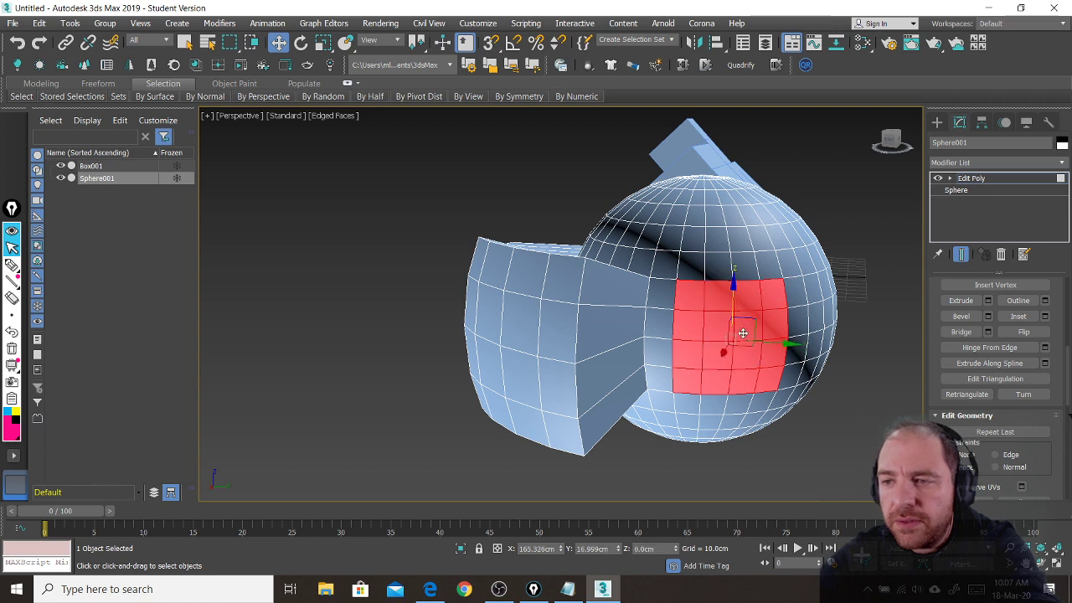
- Extrude the selected block by 50 cm using By Polygon, and leave polygon editing with nothing selected
left_click(987, 301)
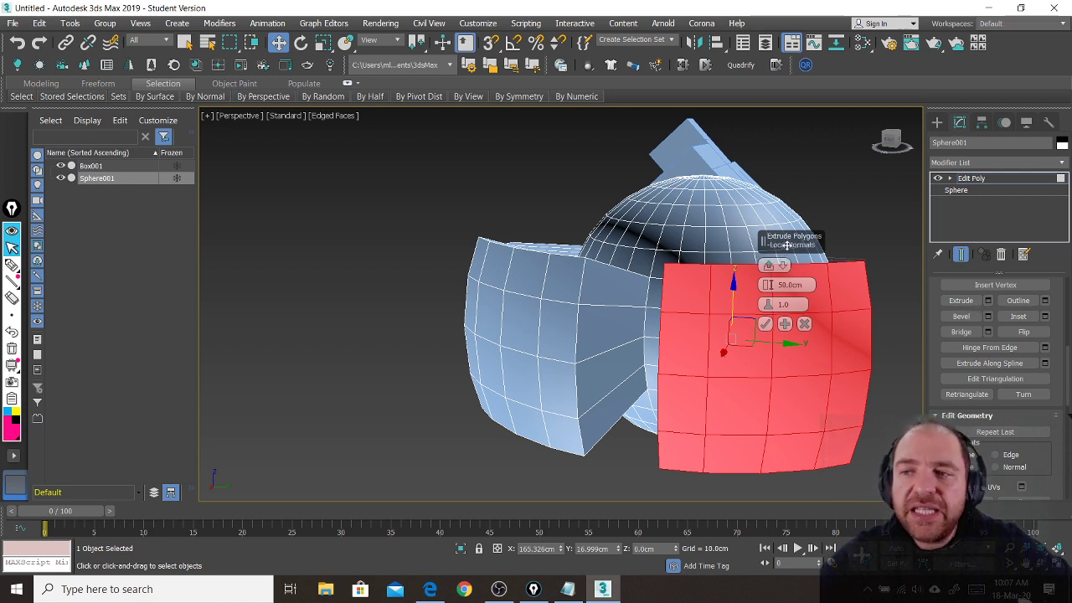
left_click(783, 267)
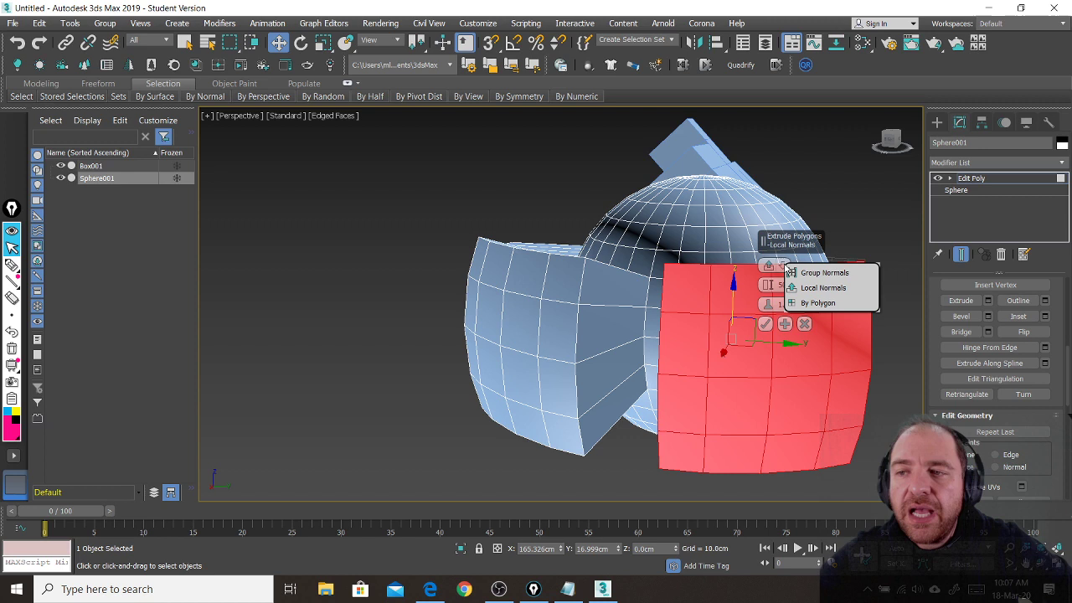
left_click(818, 303)
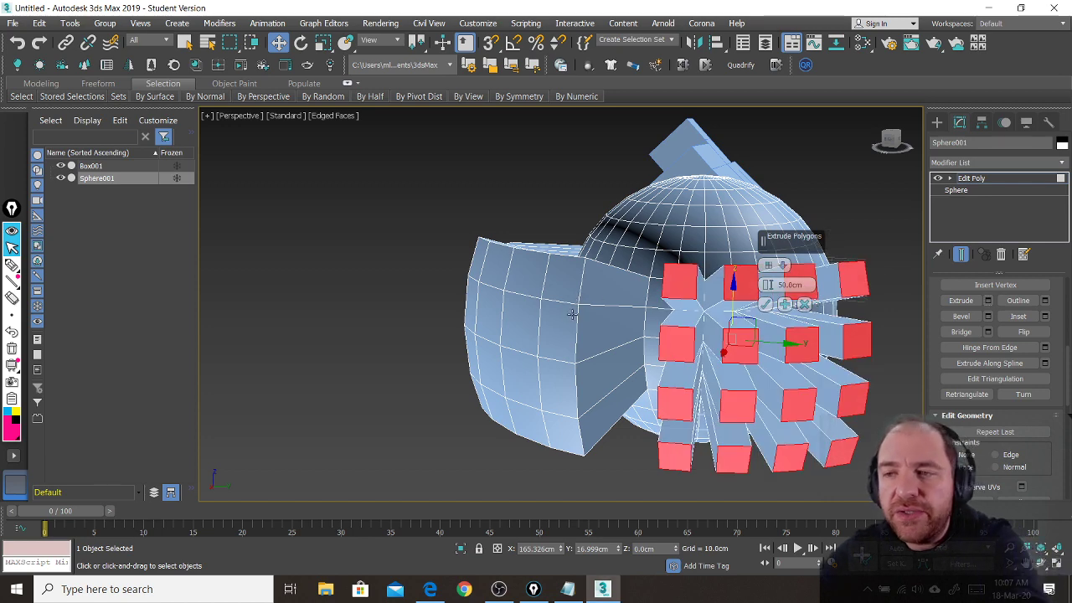
mouse_move(647, 285)
middle_mouse_down("alt")
mouse_move(548, 287)
mouse_move(592, 307)
mouse_move(603, 335)
mouse_move(604, 306)
mouse_move(567, 297)
mouse_move(704, 307)
mouse_move(652, 296)
middle_mouse_up("alt")
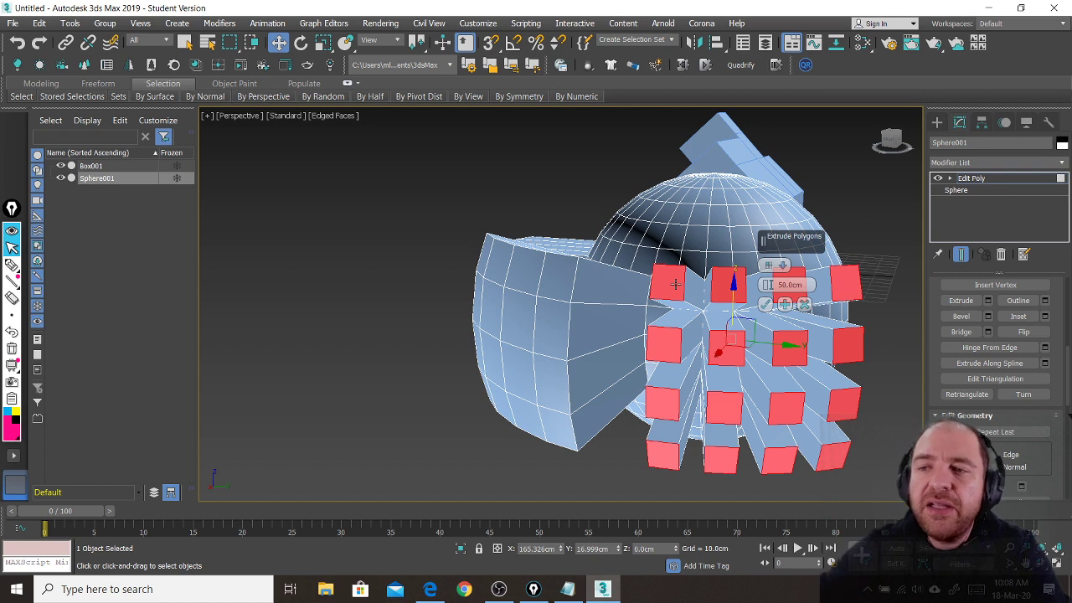
left_click(765, 304)
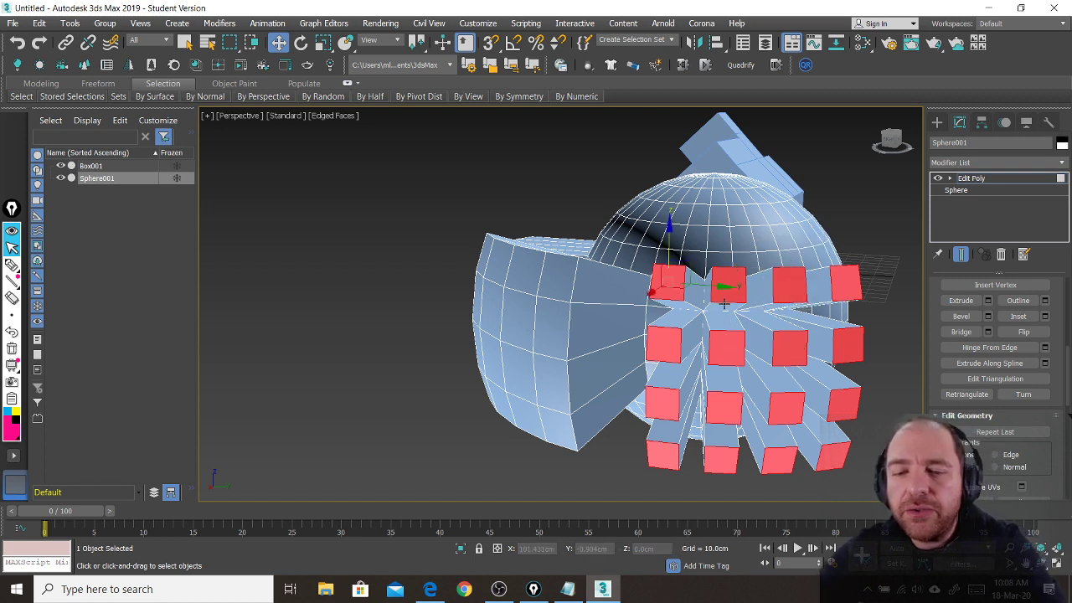
middle_click_drag(724, 306, 667, 310, "alt")
left_click(807, 331)
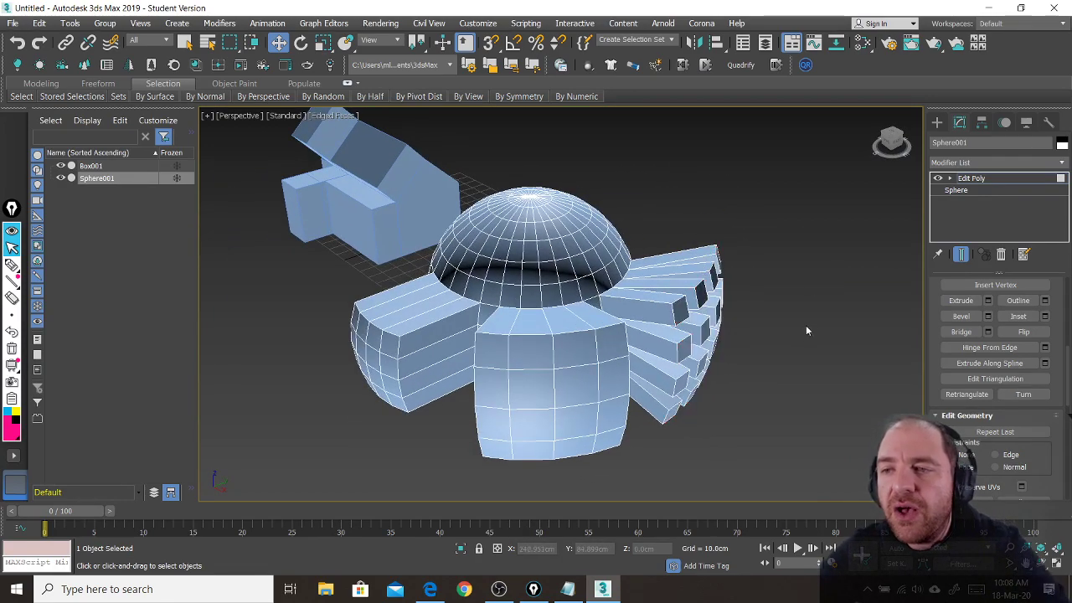
left_click(971, 179)
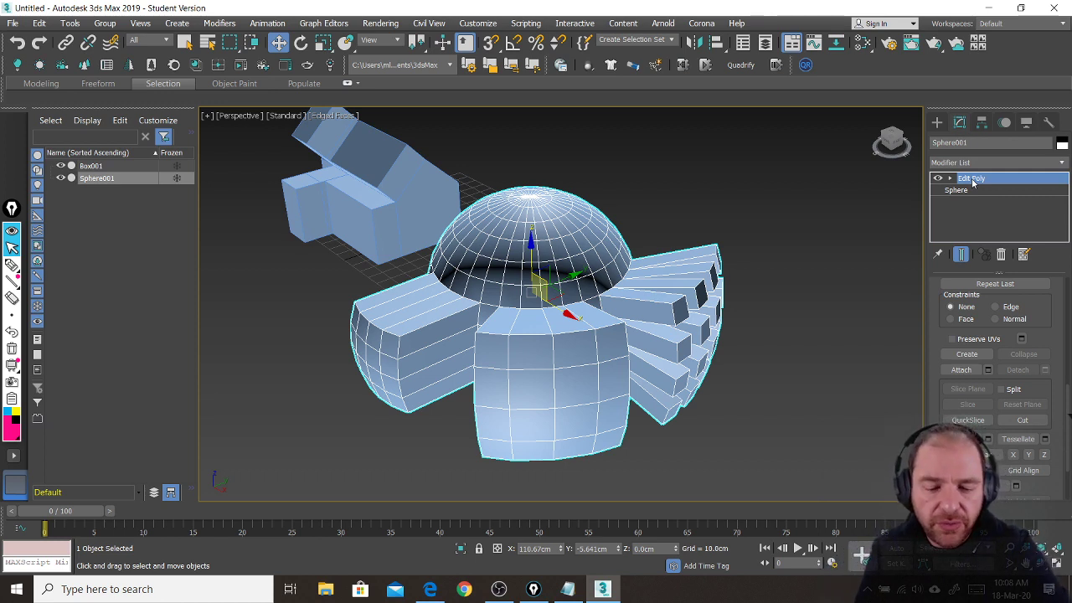
- Annotate the group-normals extrusion with a freehand arrow and the label GROUP, and the middle extrusion with an arrow and LOCAL
key("3")
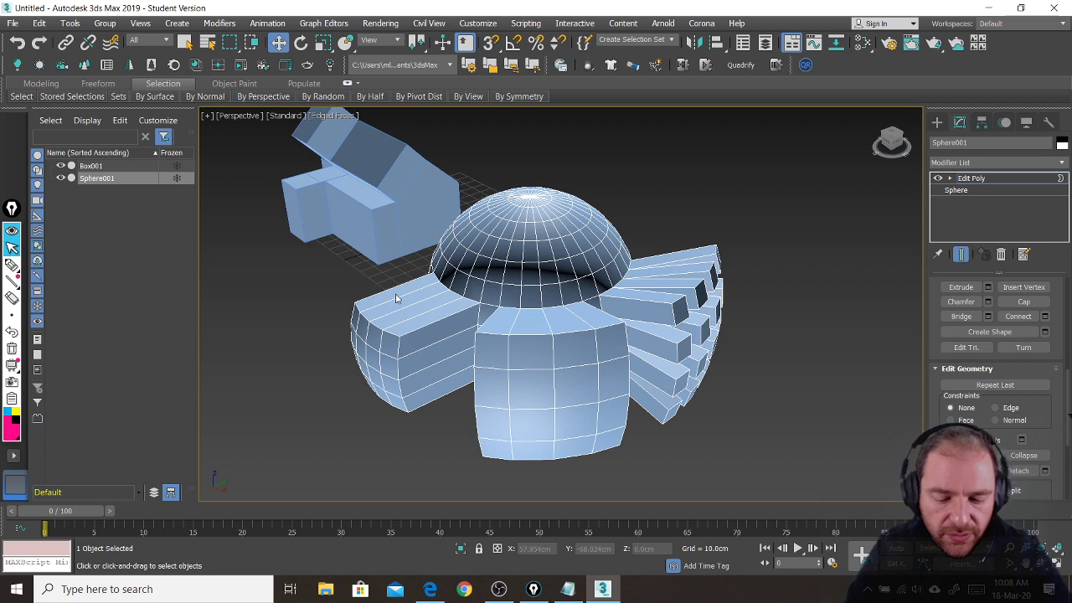
key("ctrl+shift+3")
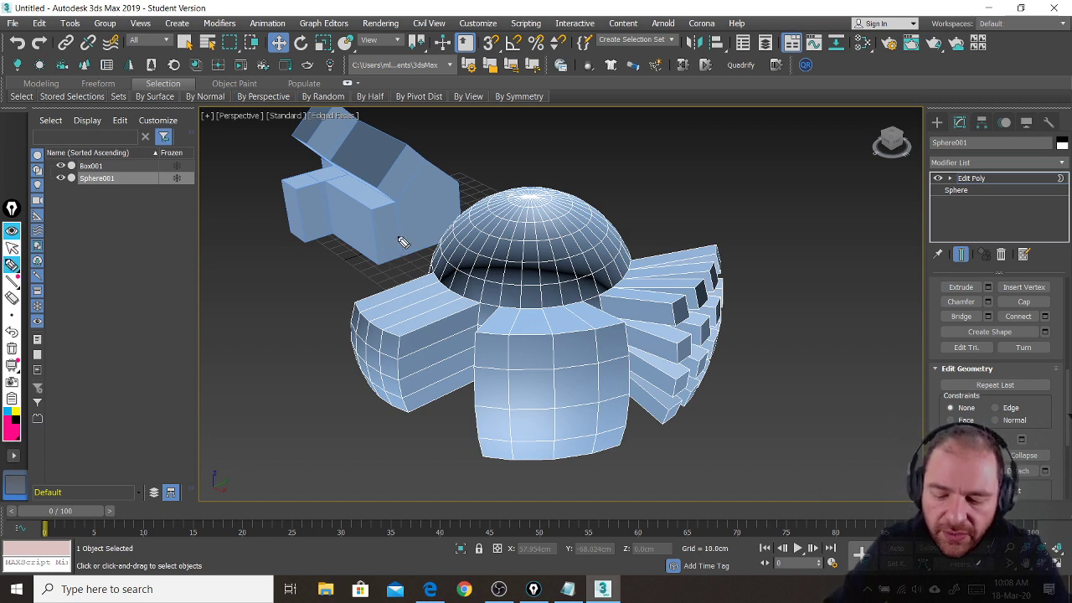
mouse_move(397, 237)
left_mouse_down()
mouse_move(397, 317)
mouse_move(416, 281)
left_mouse_up()
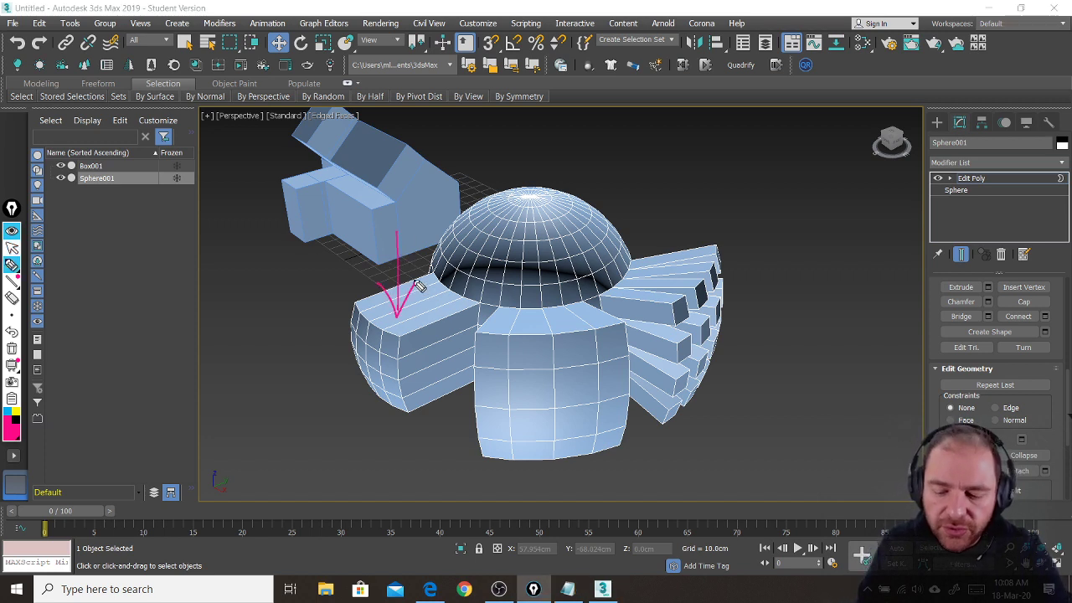
mouse_move(299, 345)
left_mouse_down()
mouse_move(295, 366)
mouse_move(322, 340)
mouse_move(342, 390)
mouse_move(383, 352)
mouse_move(390, 377)
left_mouse_up()
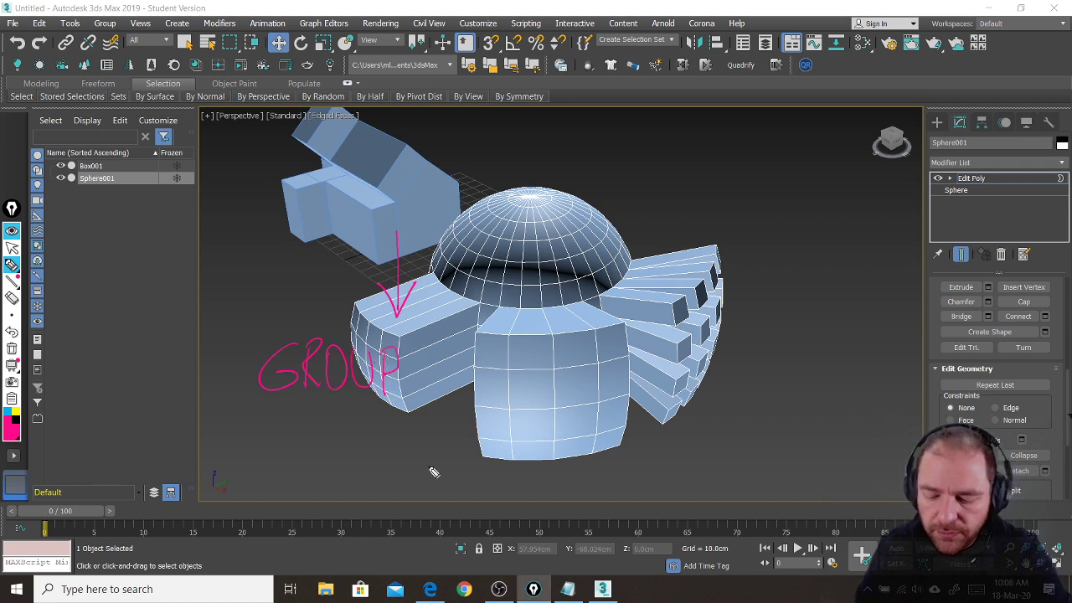
mouse_move(412, 484)
left_mouse_down()
mouse_move(494, 422)
mouse_move(487, 452)
left_mouse_up()
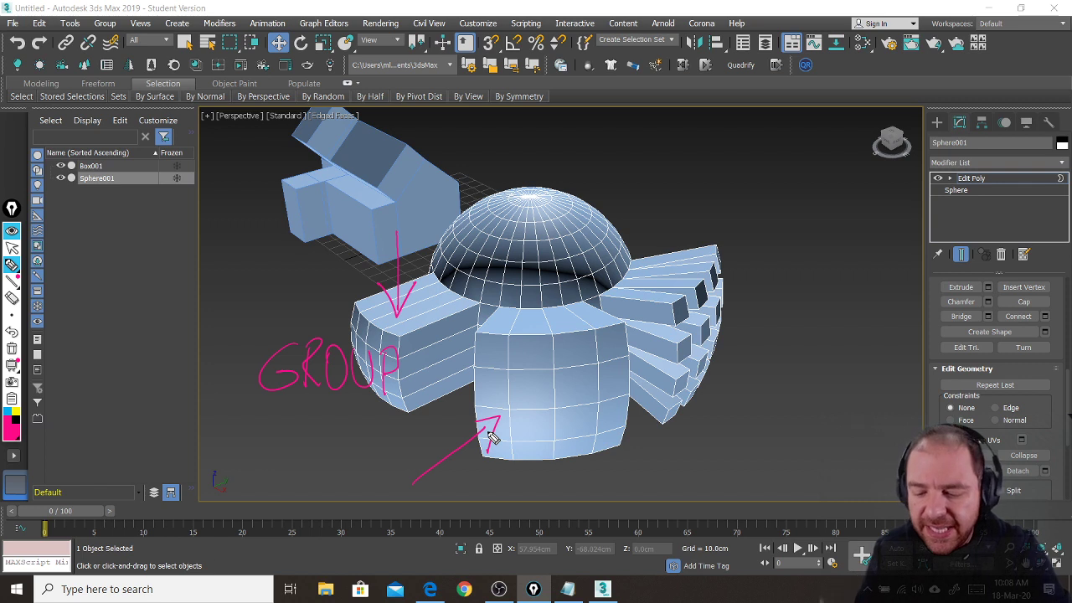
mouse_move(478, 368)
left_mouse_down()
mouse_move(565, 378)
mouse_move(570, 394)
mouse_move(597, 400)
left_mouse_up()
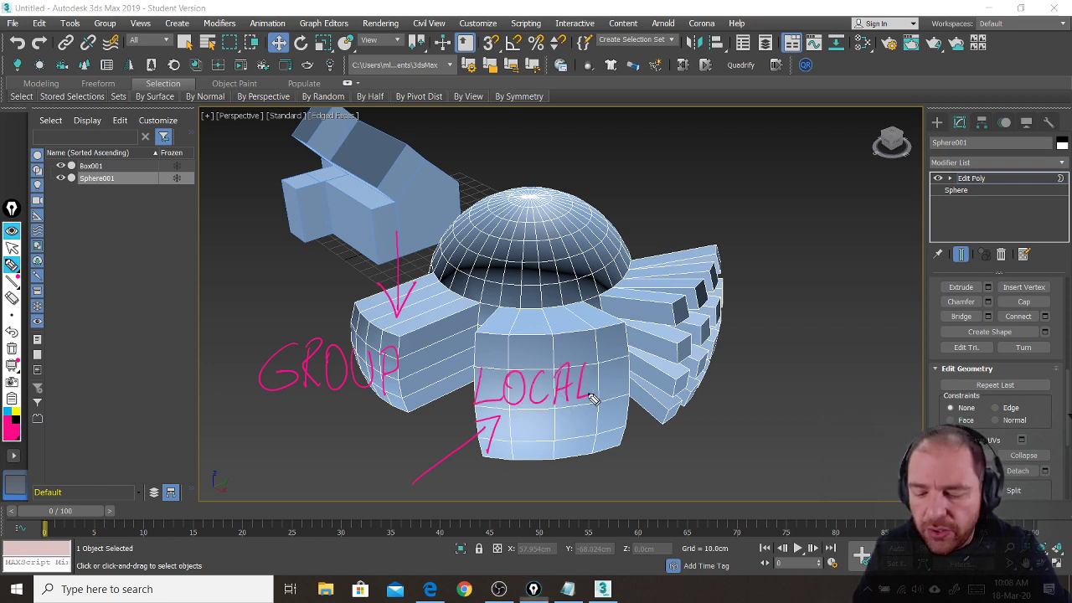
- Annotate the fanned-out By Polygon extrusion with a freehand arrow and the handwritten label POLYGON
mouse_move(766, 174)
left_mouse_down()
mouse_move(729, 249)
mouse_move(745, 237)
left_mouse_up()
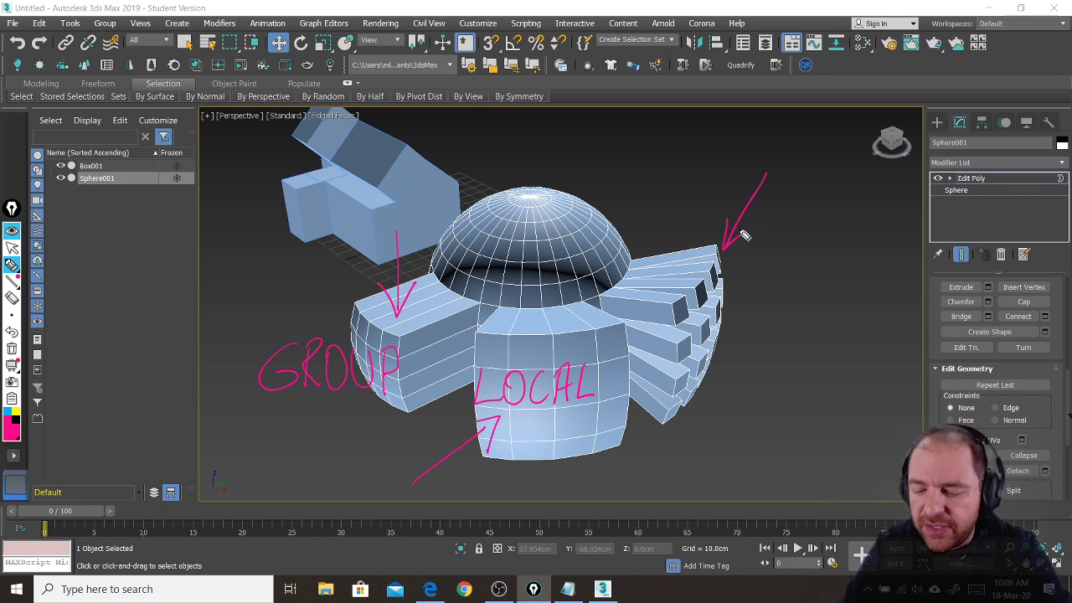
mouse_move(731, 303)
left_mouse_down()
mouse_move(730, 356)
mouse_move(735, 330)
mouse_move(761, 324)
mouse_move(791, 353)
left_mouse_up()
left_click_drag(797, 327, 787, 377)
mouse_move(837, 335)
left_mouse_down()
mouse_move(843, 327)
mouse_move(838, 366)
mouse_move(836, 342)
left_mouse_up()
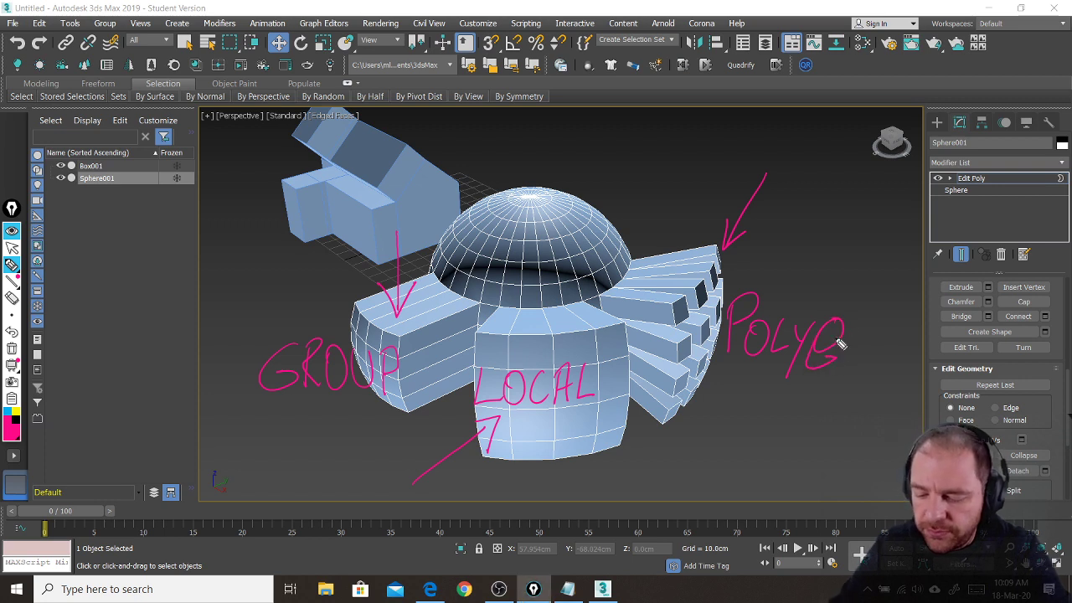
key("ctrl+z")
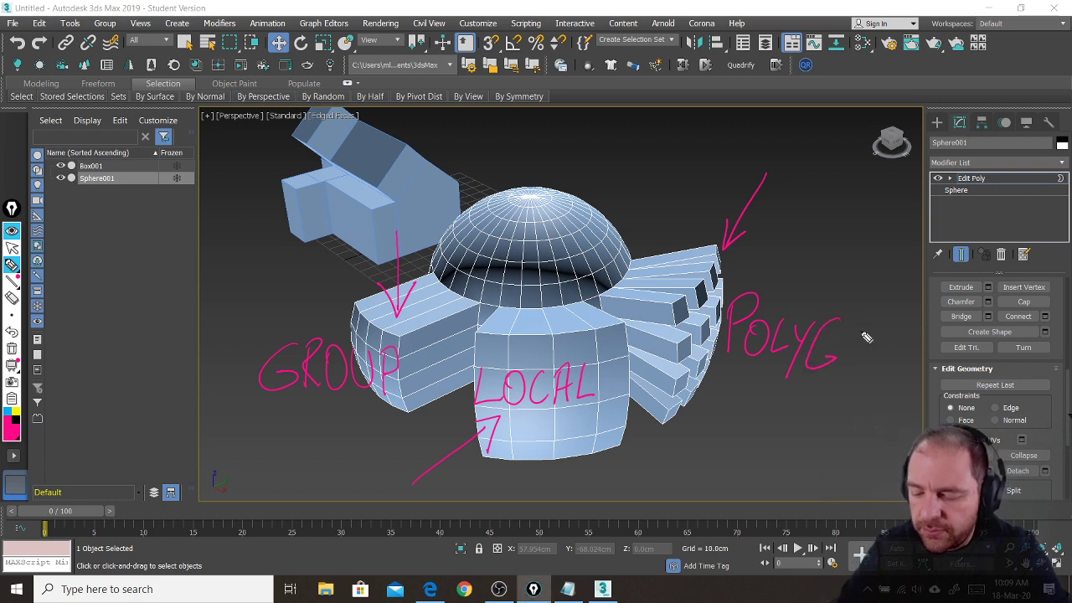
mouse_move(863, 325)
left_mouse_down()
mouse_move(886, 352)
mouse_move(907, 316)
left_mouse_up()
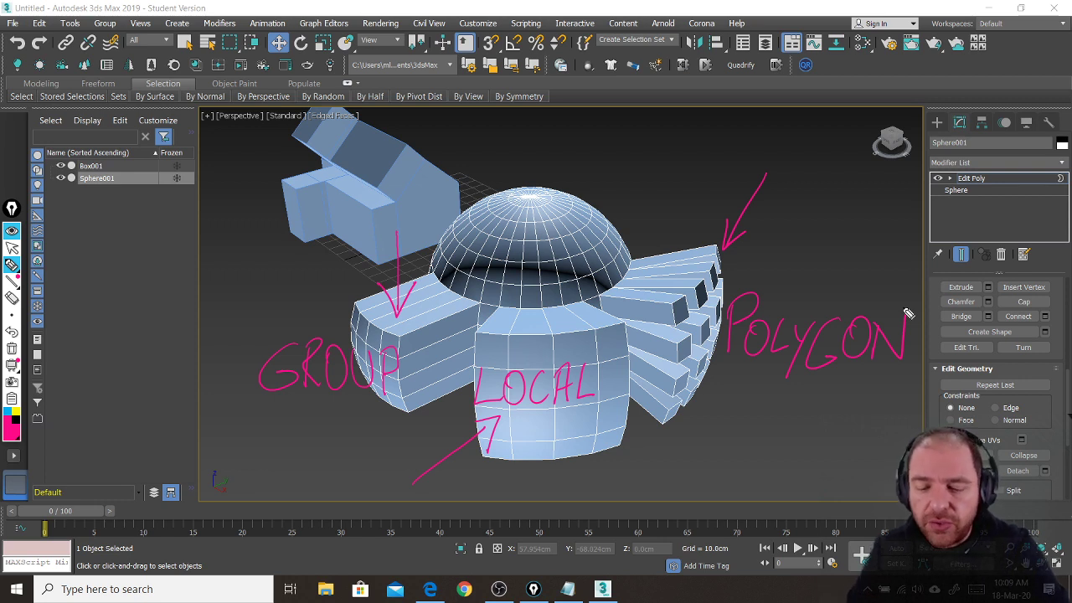
- Circle the ends of the group, local and polygon extrusions, and clear all on-screen annotations to resume normal editing
mouse_move(409, 304)
left_mouse_down()
mouse_move(431, 393)
mouse_move(352, 335)
mouse_move(396, 301)
left_mouse_up()
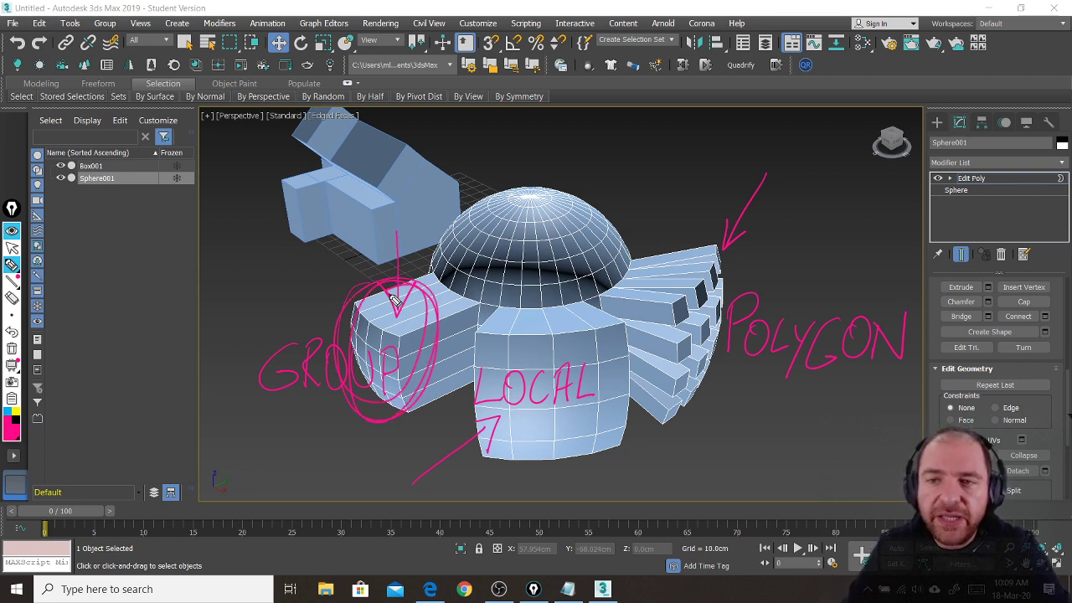
mouse_move(533, 351)
left_mouse_down()
mouse_move(573, 444)
mouse_move(583, 350)
left_mouse_up()
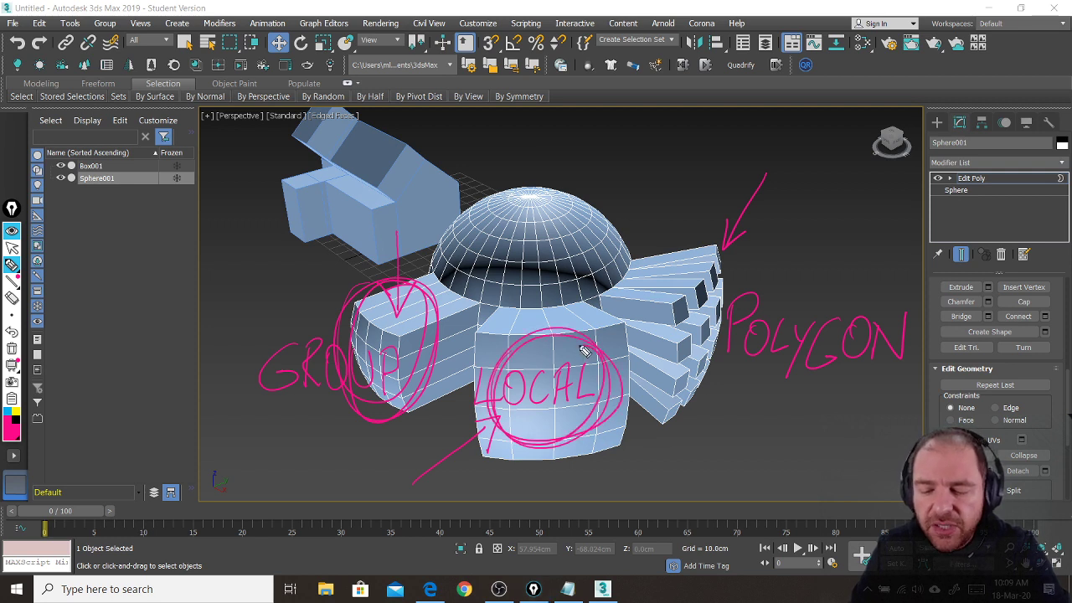
mouse_move(710, 251)
left_mouse_down()
mouse_move(746, 306)
mouse_move(704, 392)
left_mouse_up()
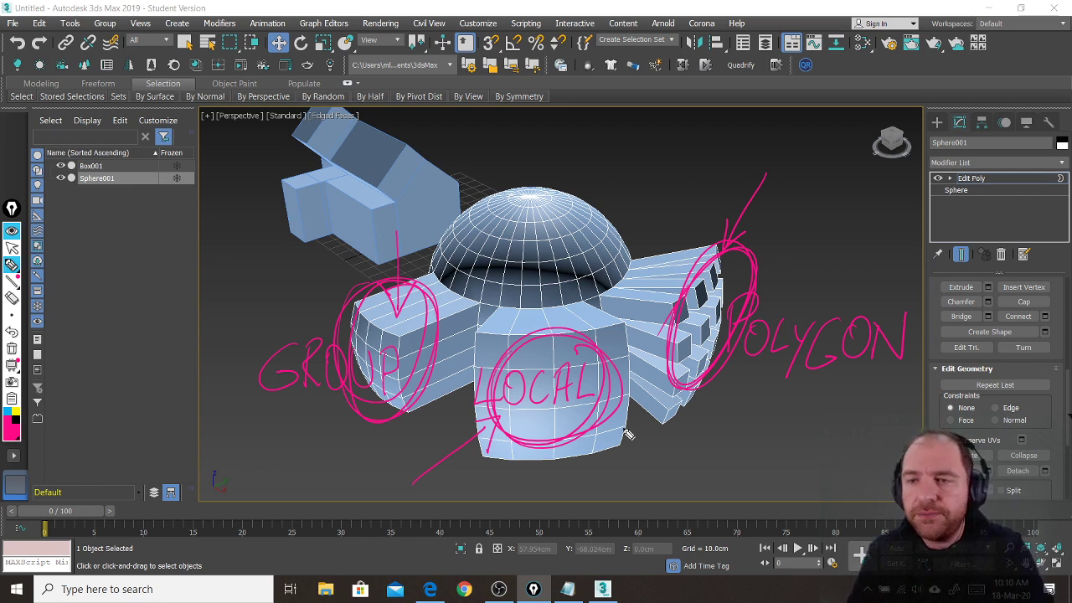
key("ctrl+shift+7")
key("ctrl+shift+1")
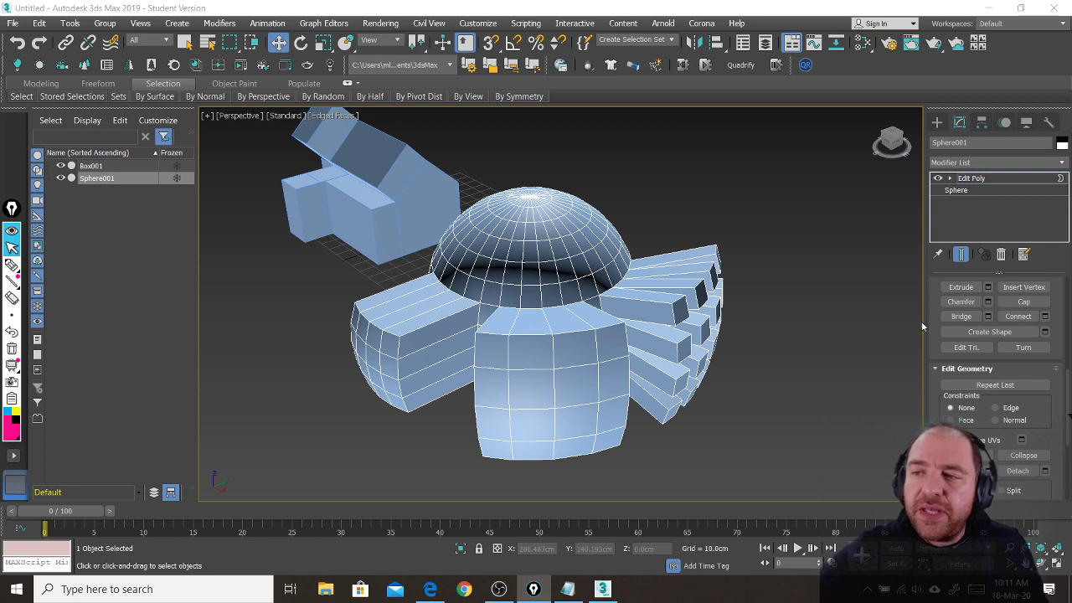
- Switch the sphere to polygon editing and select one central polygon on the front face of the middle extrusion
scroll(933, 324, "up", 2)
scroll(972, 352, "up", 8)
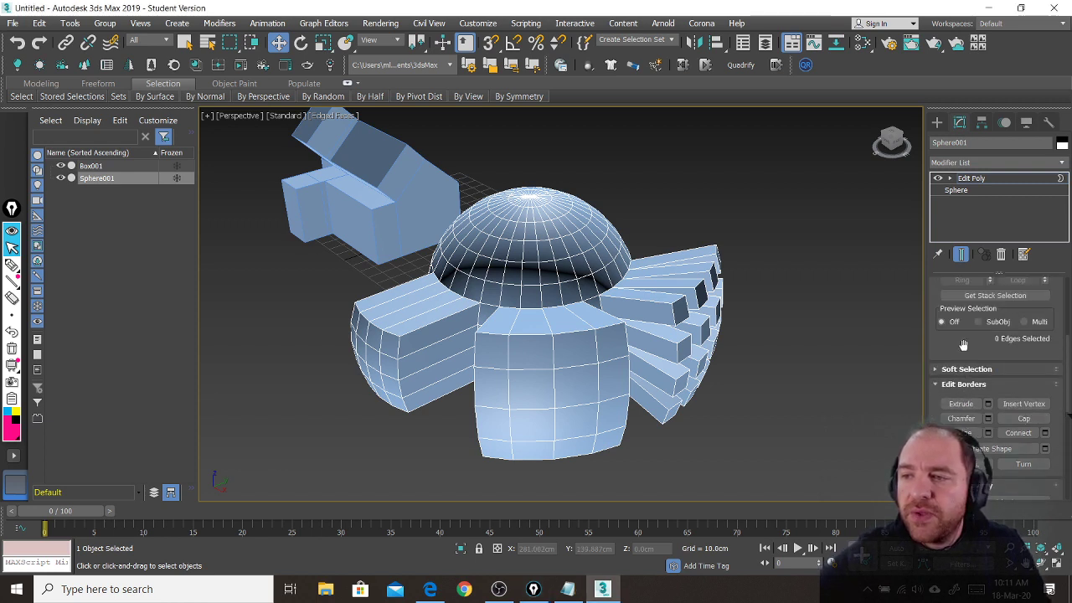
left_click(1009, 380)
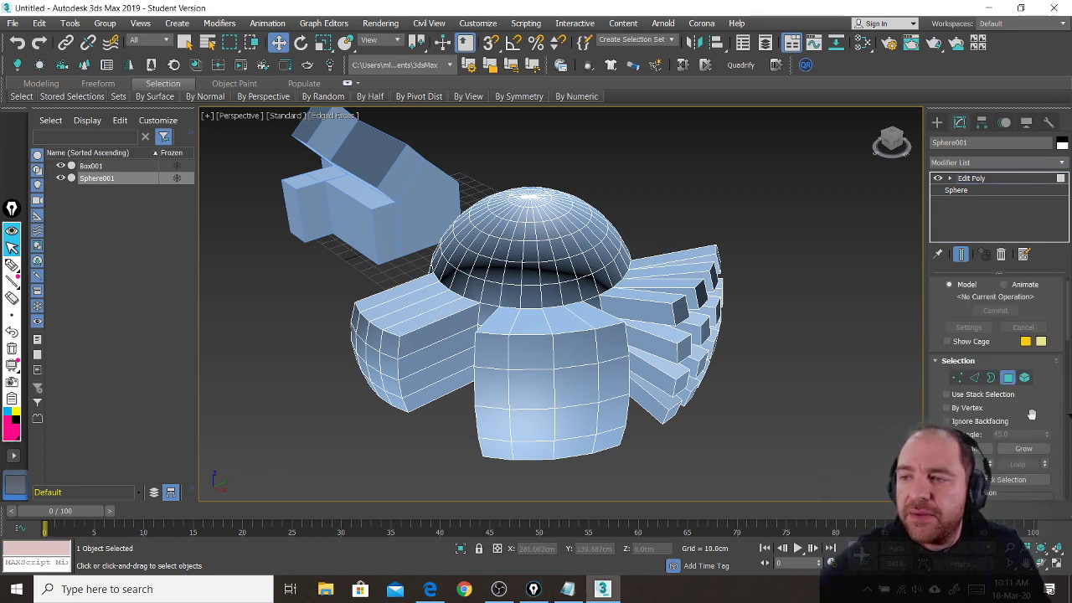
scroll(1013, 334, "down", 4)
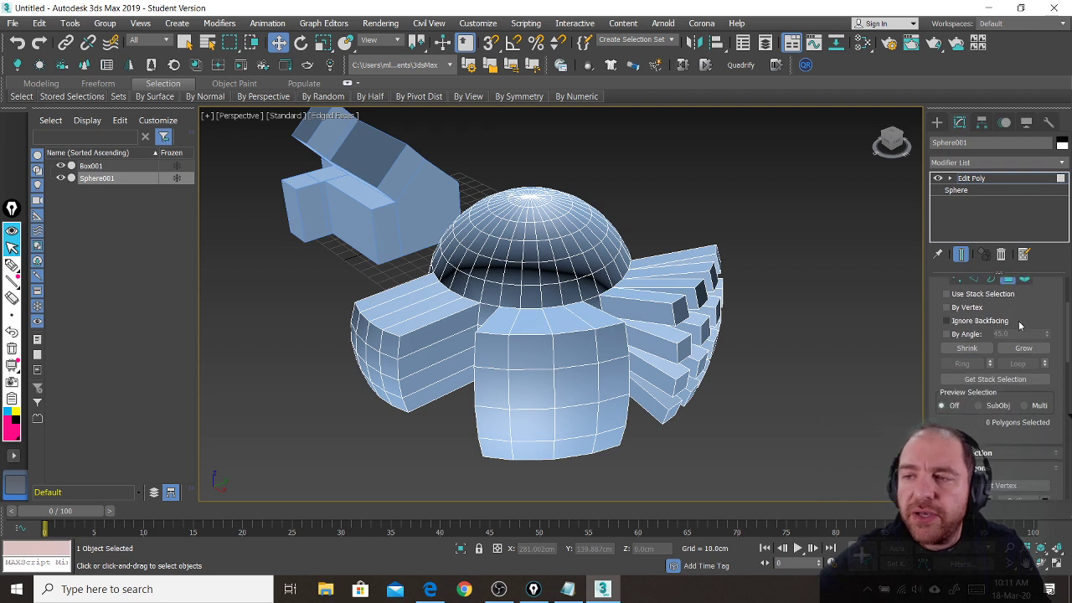
scroll(1017, 327, "down", 5)
scroll(1028, 435, "down", 3)
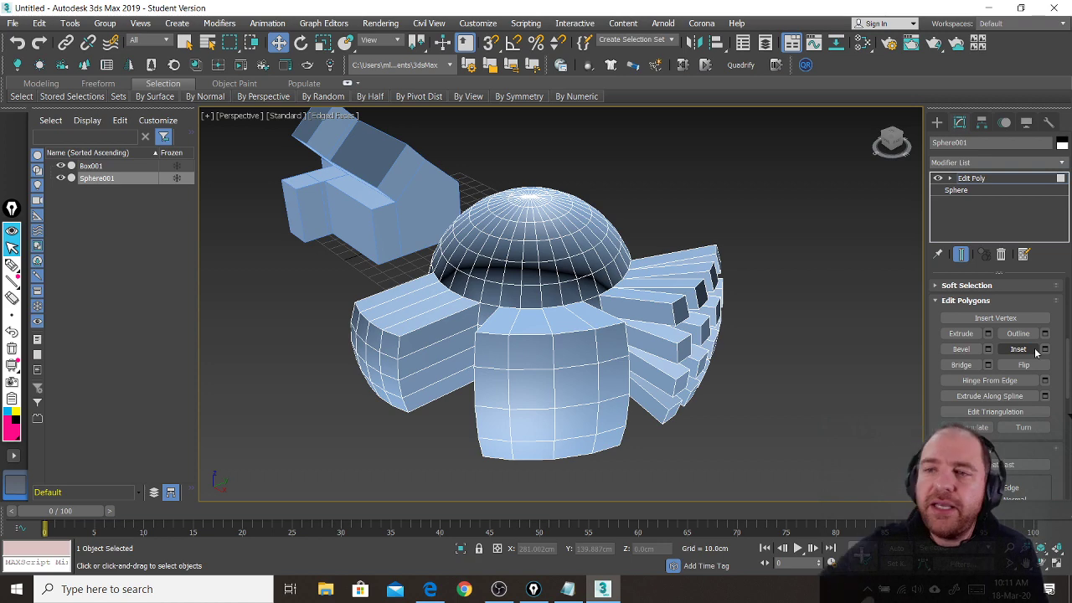
left_click(531, 391)
scroll(543, 410, "up", 3)
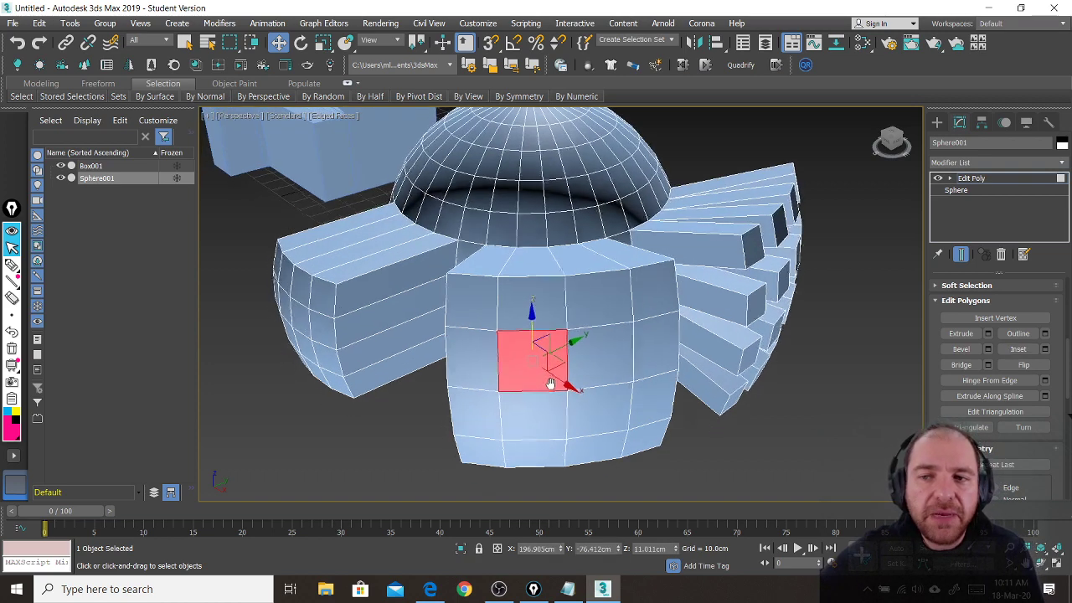
middle_click_drag(550, 383, 565, 335)
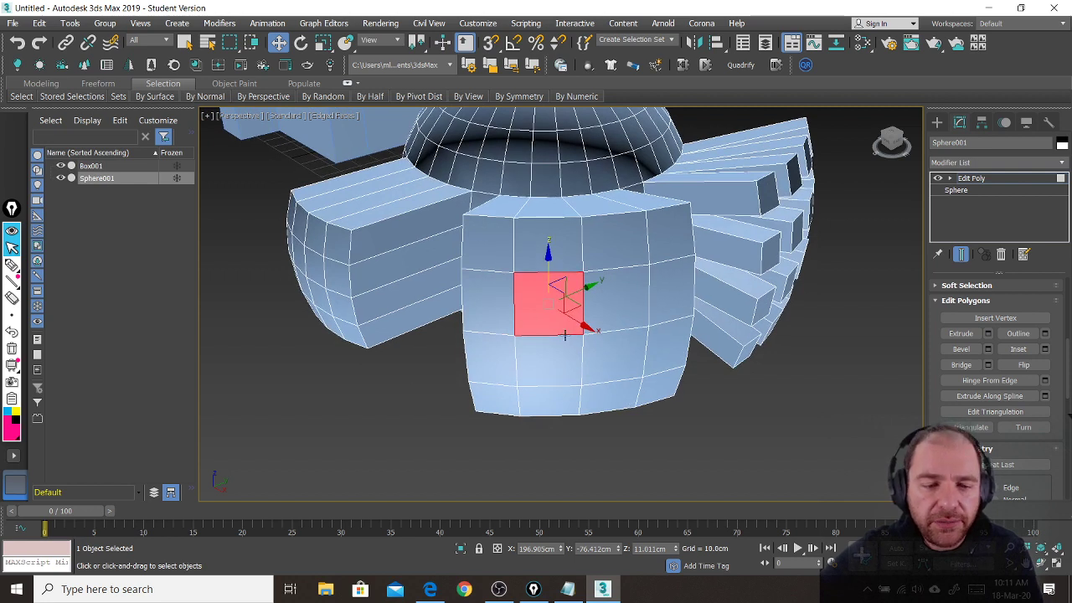
- Inset the selected front polygon by 1.791 cm using the Group type
left_click(1046, 349)
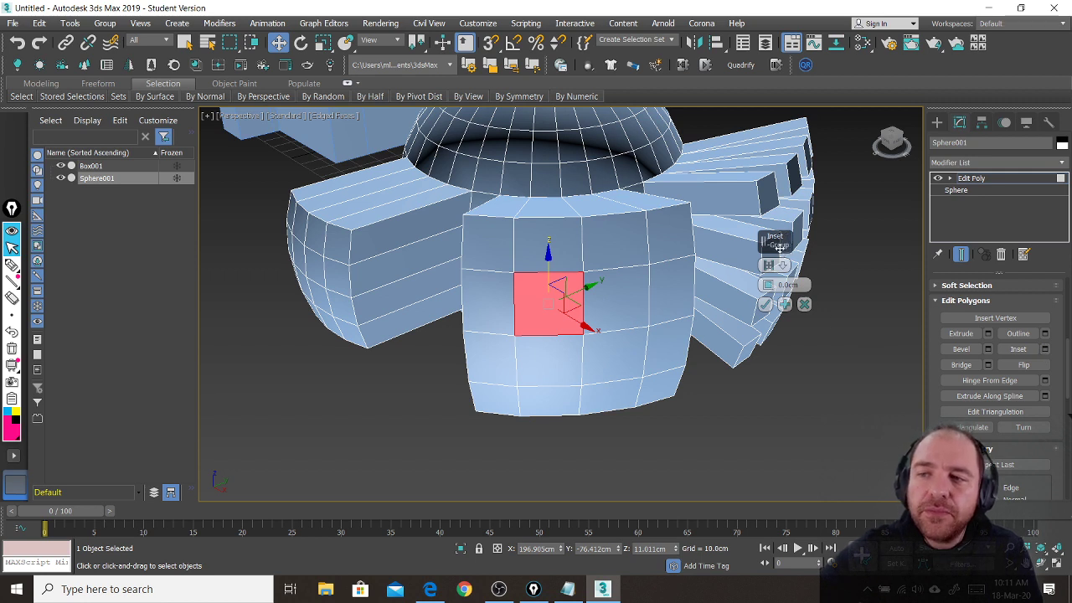
left_click_drag(780, 247, 818, 312)
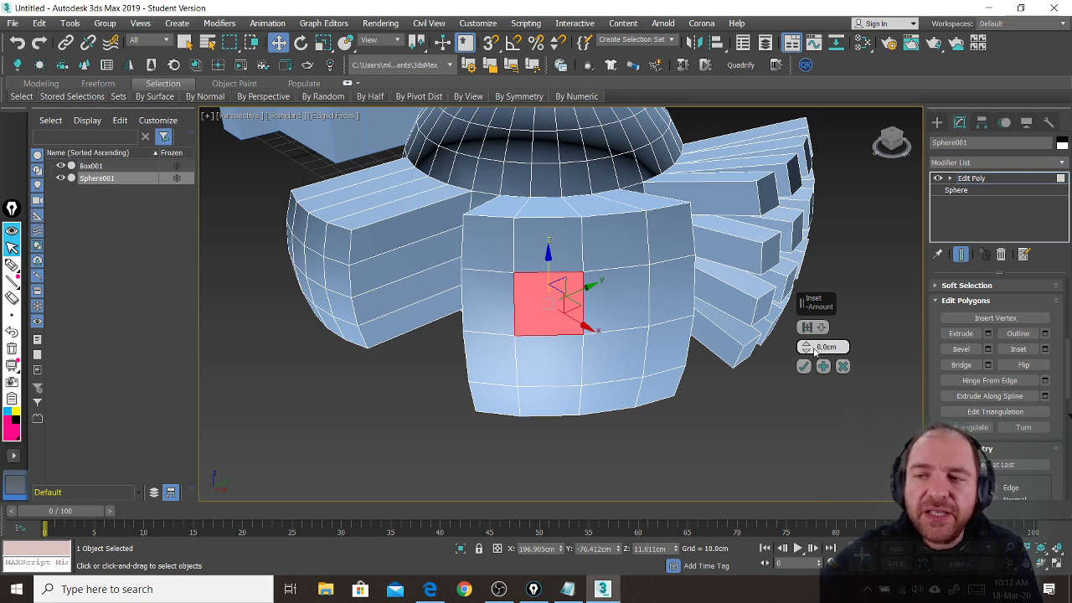
scroll(595, 321, "up", 3)
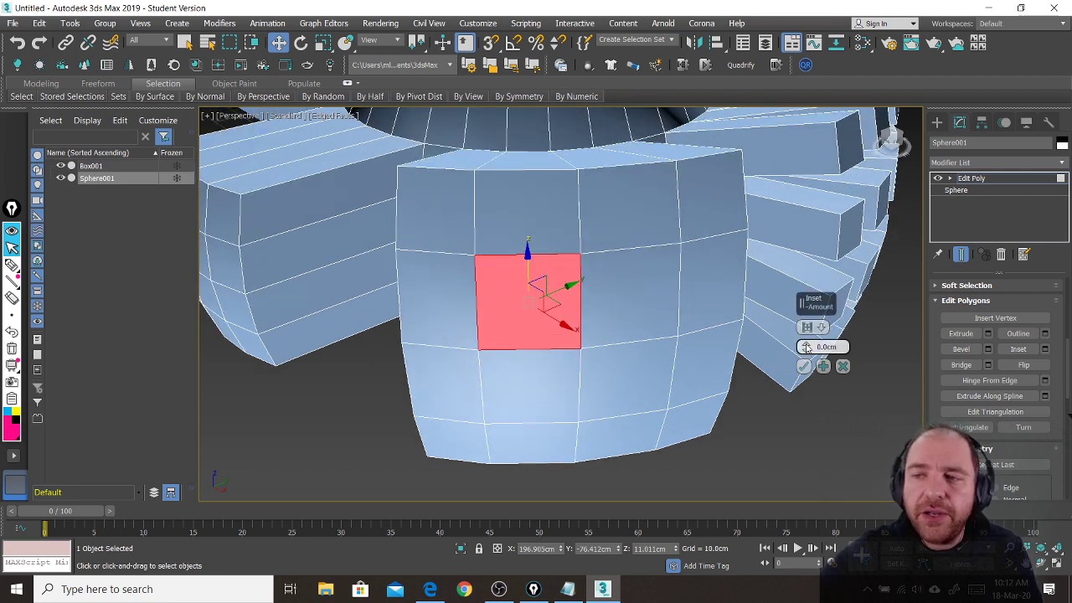
mouse_move(806, 348)
left_mouse_down()
mouse_move(805, 322)
mouse_move(811, 338)
left_mouse_up()
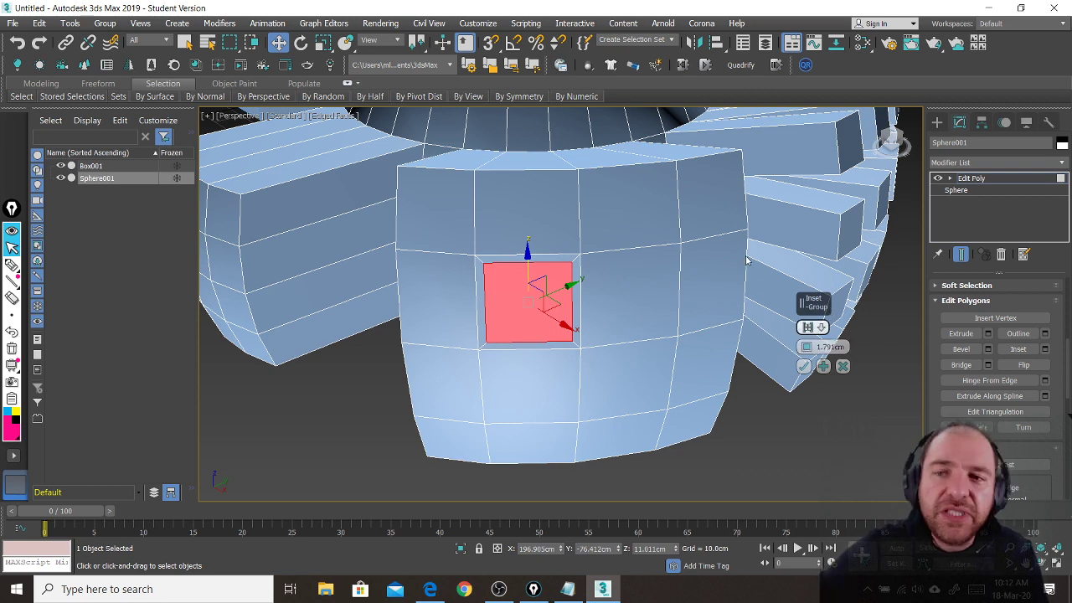
left_click(803, 366)
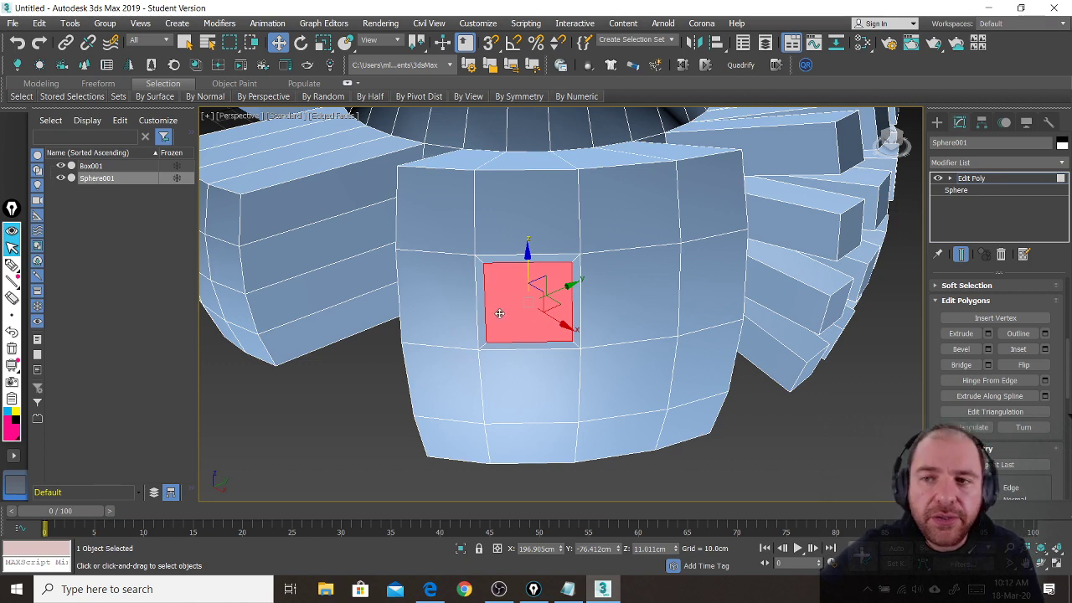
- Select the uppermost long side polygon of the group-normals extrusion and inset it by 1.919 cm
middle_click_drag(483, 308, 697, 459, "alt")
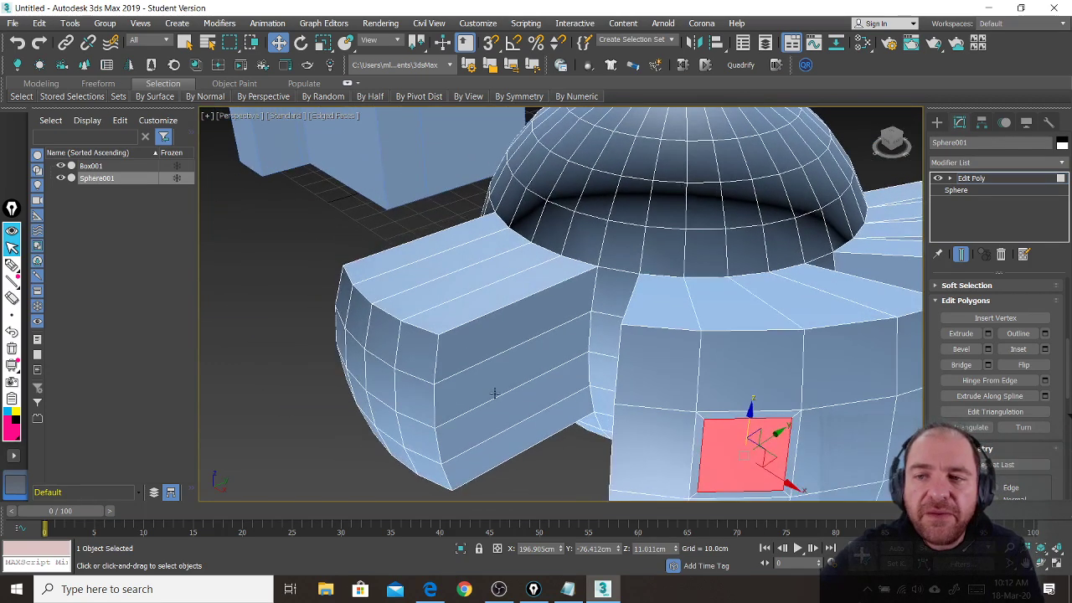
middle_click_drag(495, 394, 488, 301, "alt")
left_click(492, 299)
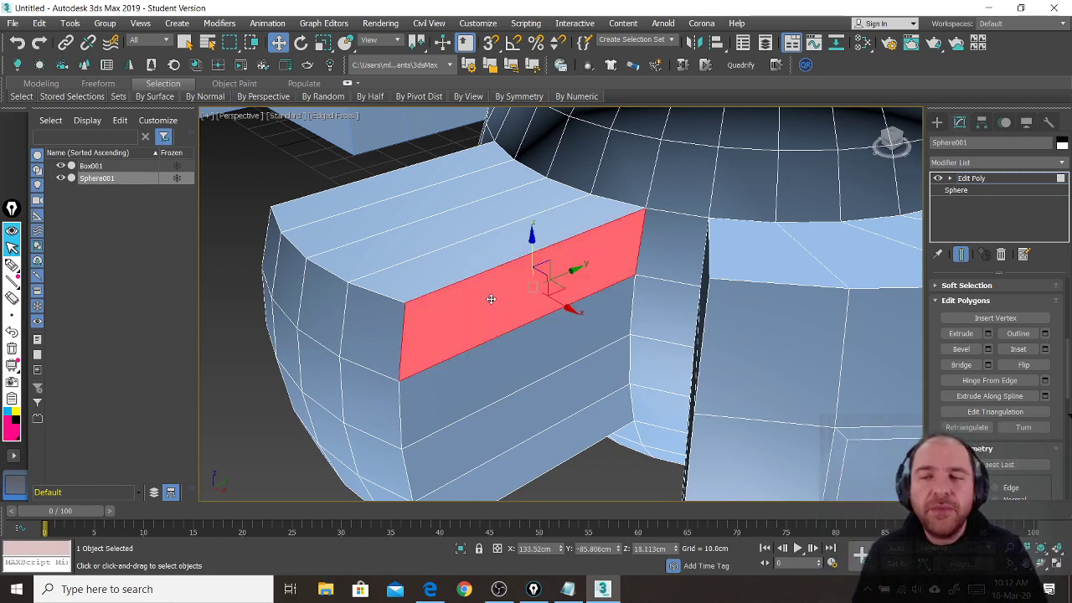
left_click(1045, 349)
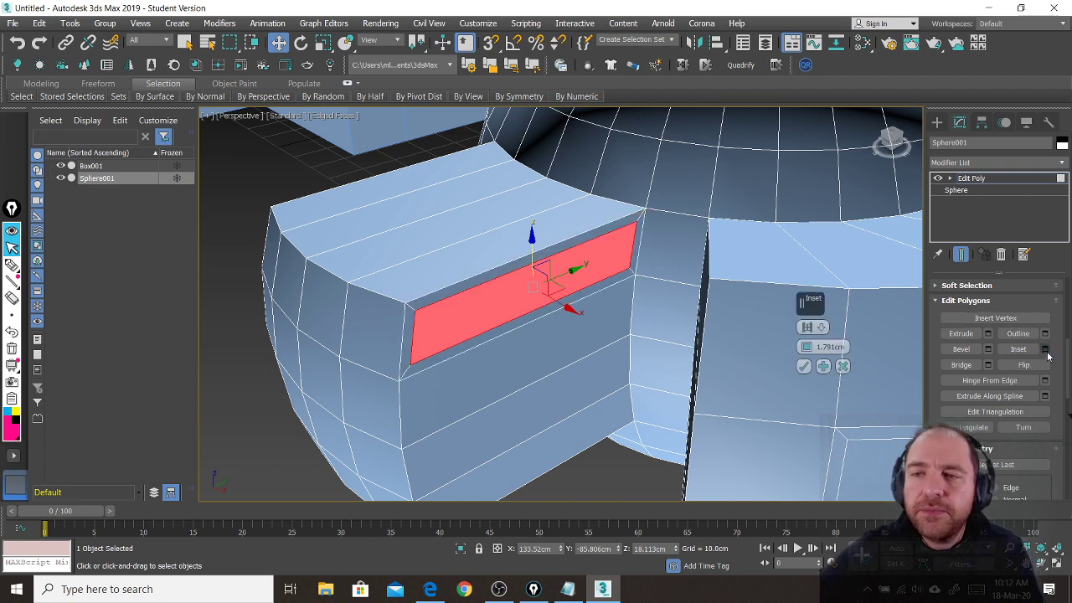
left_click_drag(807, 350, 806, 346)
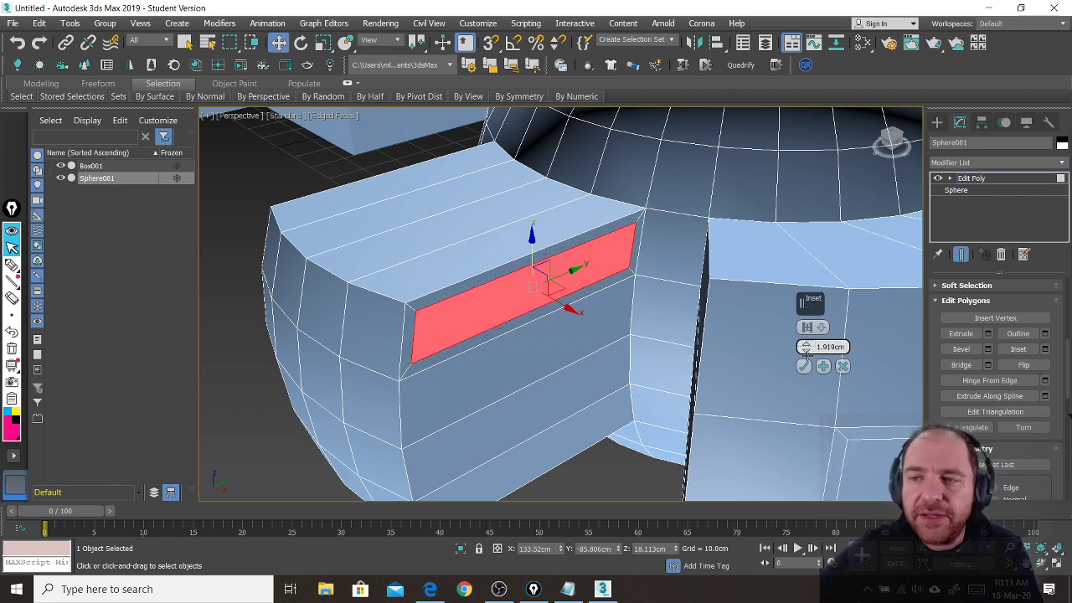
left_click(804, 368)
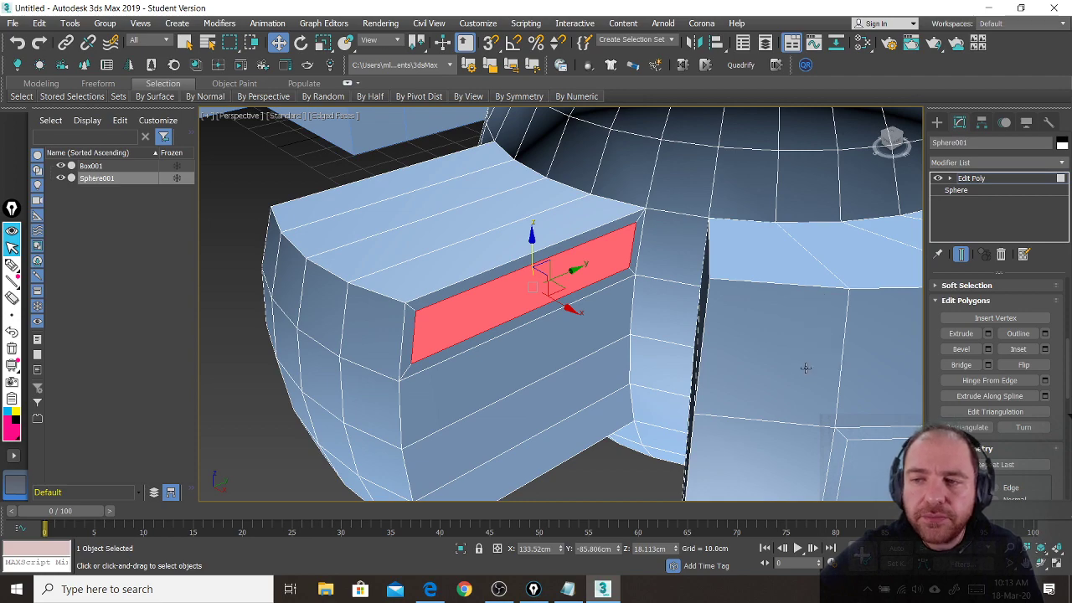
- Select a T-shaped patch: two polygons atop the middle extrusion, the two adjoining dome polygons, and a four-by-two block above them
middle_click_drag(804, 364, 641, 392, "alt")
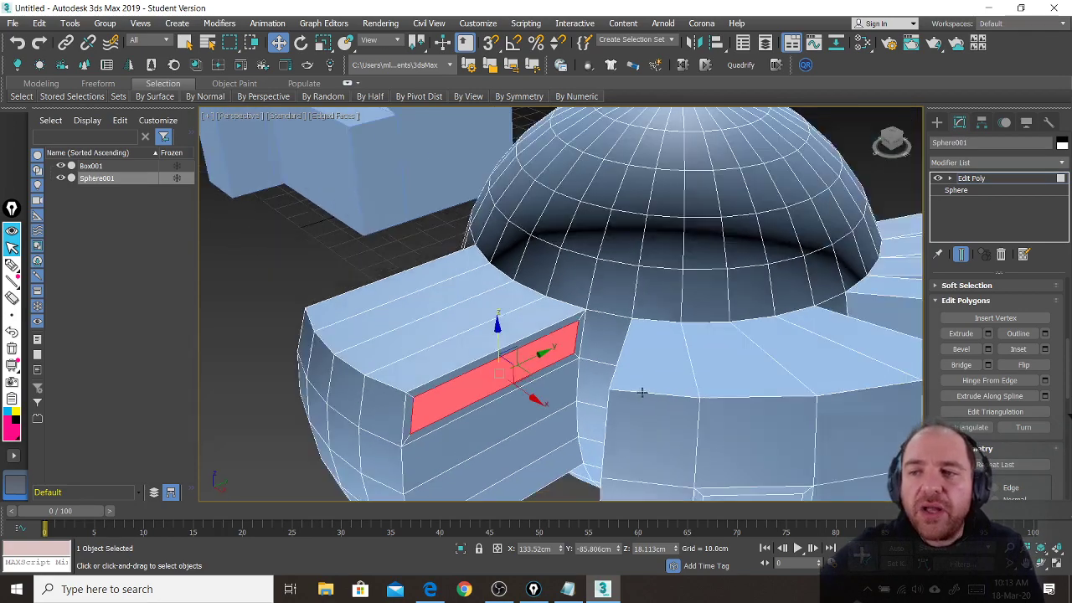
middle_click_drag(644, 351, 636, 376)
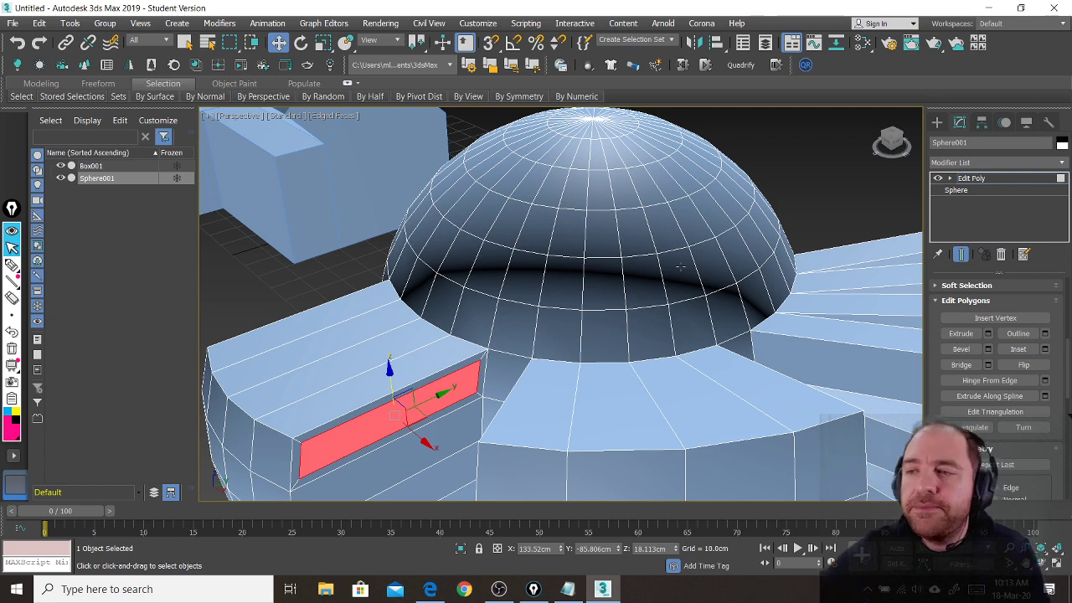
left_click(654, 382)
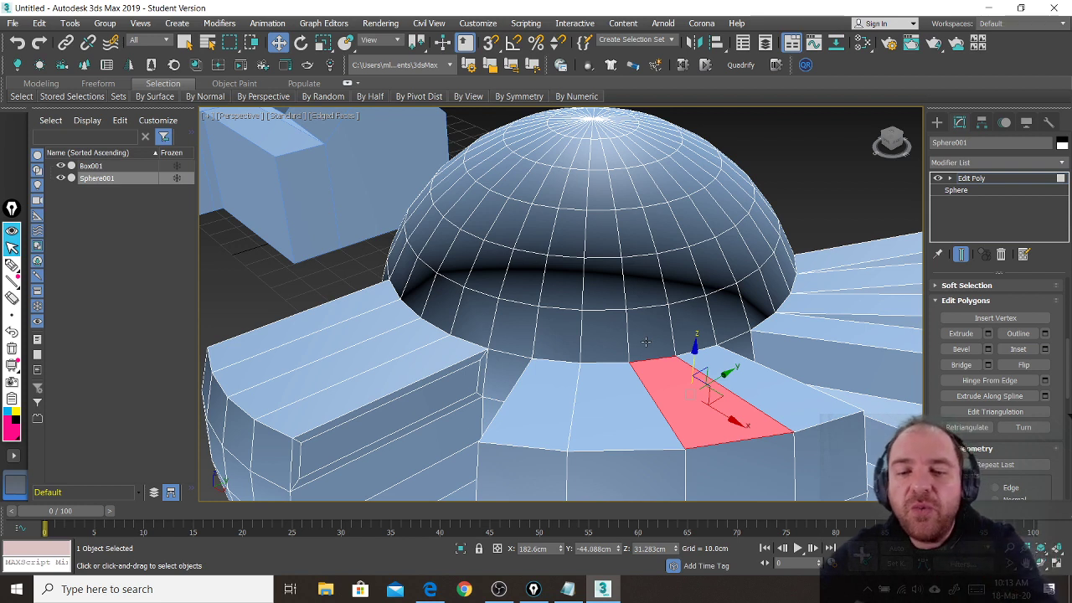
left_click(620, 381, "ctrl")
left_click(621, 350, "ctrl")
left_click(645, 344, "ctrl")
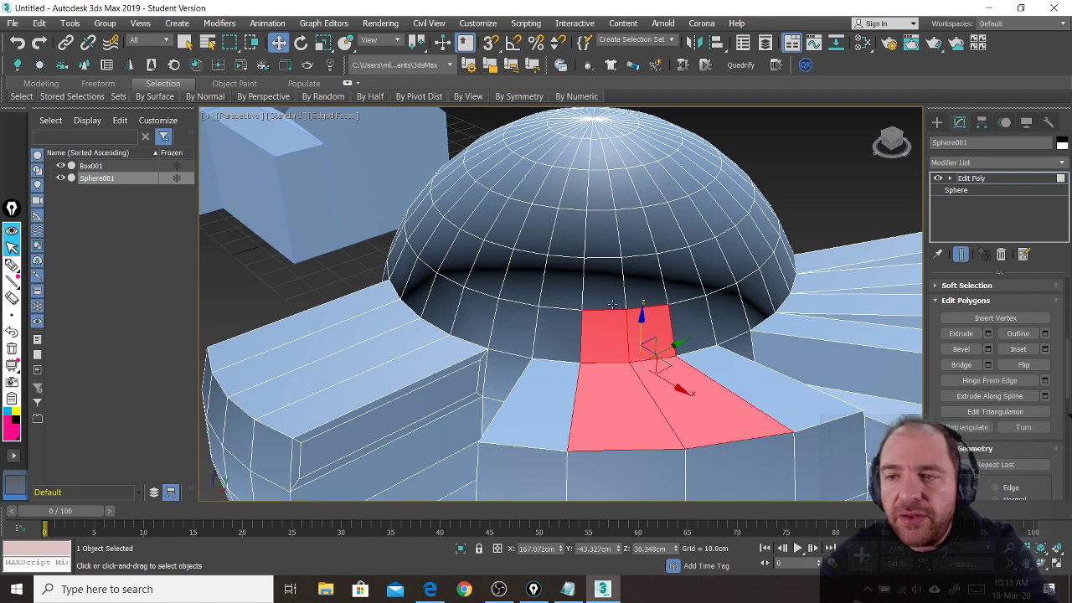
left_click(572, 291, "ctrl")
left_click(577, 233, "ctrl")
left_click(624, 233, "ctrl")
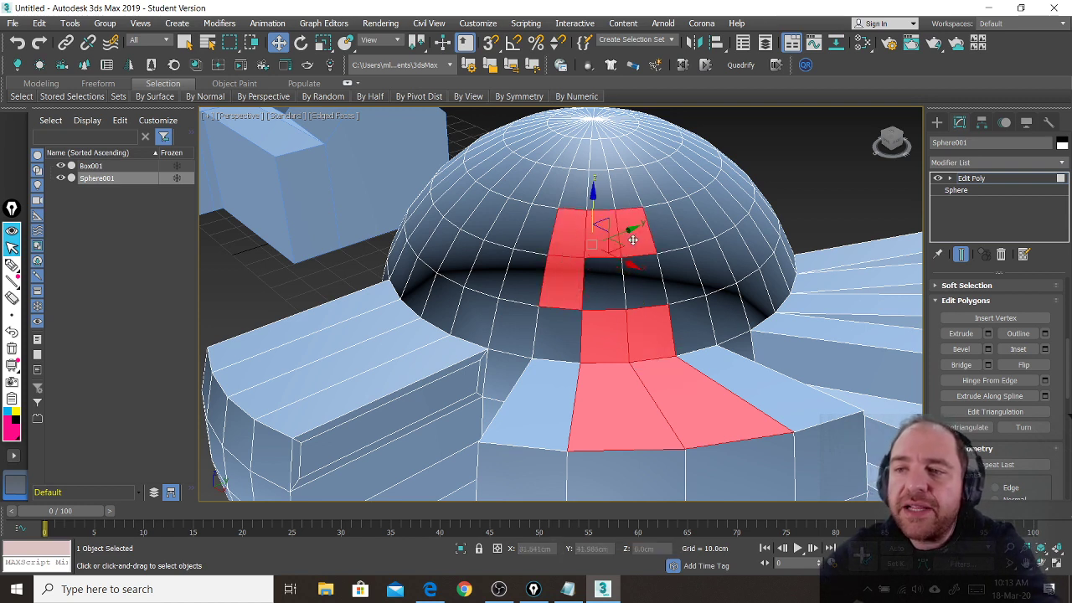
left_click(670, 242, "ctrl")
left_click(683, 281, "ctrl")
left_click(645, 281, "ctrl")
left_click(605, 282, "ctrl")
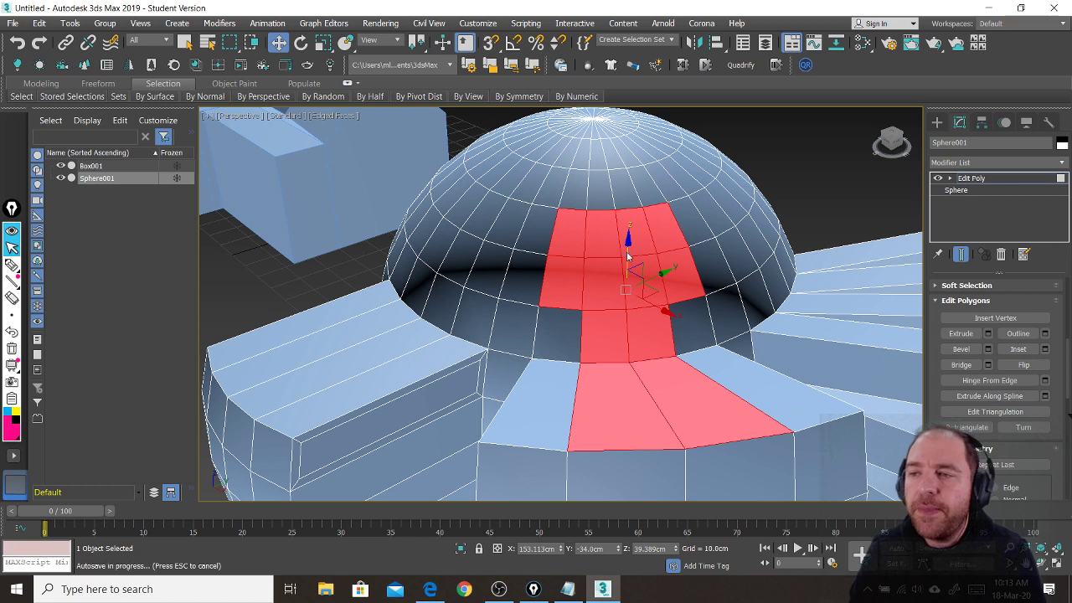
- Try to inset the T-shaped polygon patch by 1.919 cm
left_click(1046, 350)
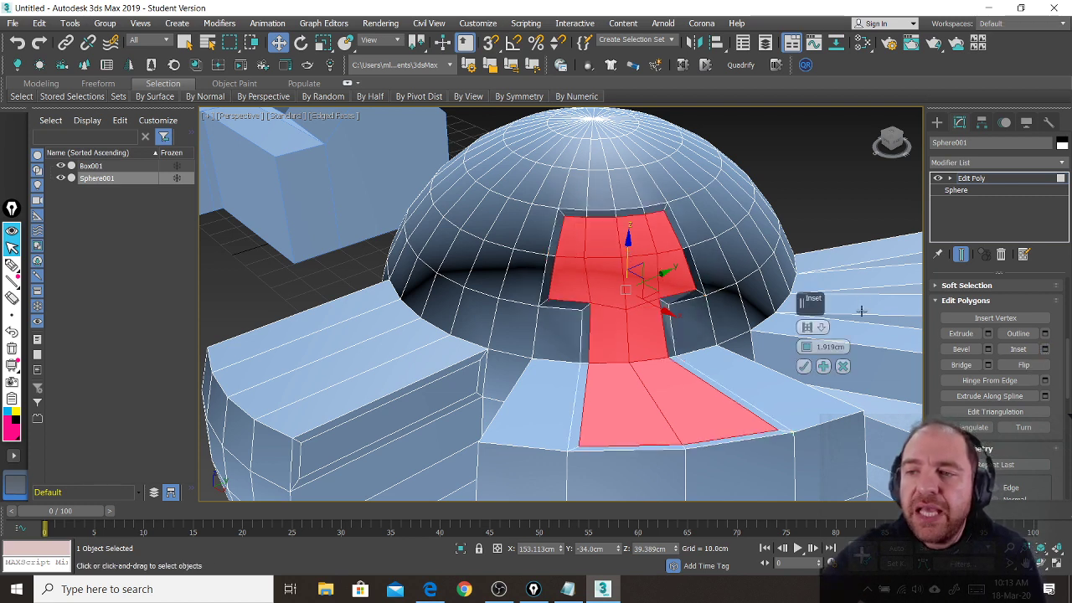
left_click_drag(803, 304, 802, 294)
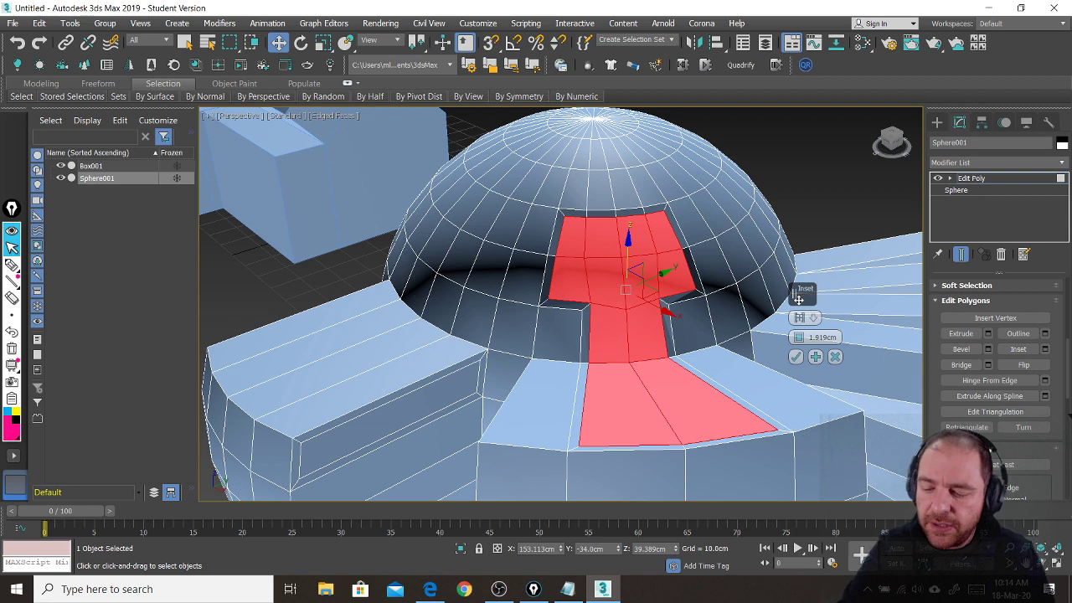
left_click(784, 309)
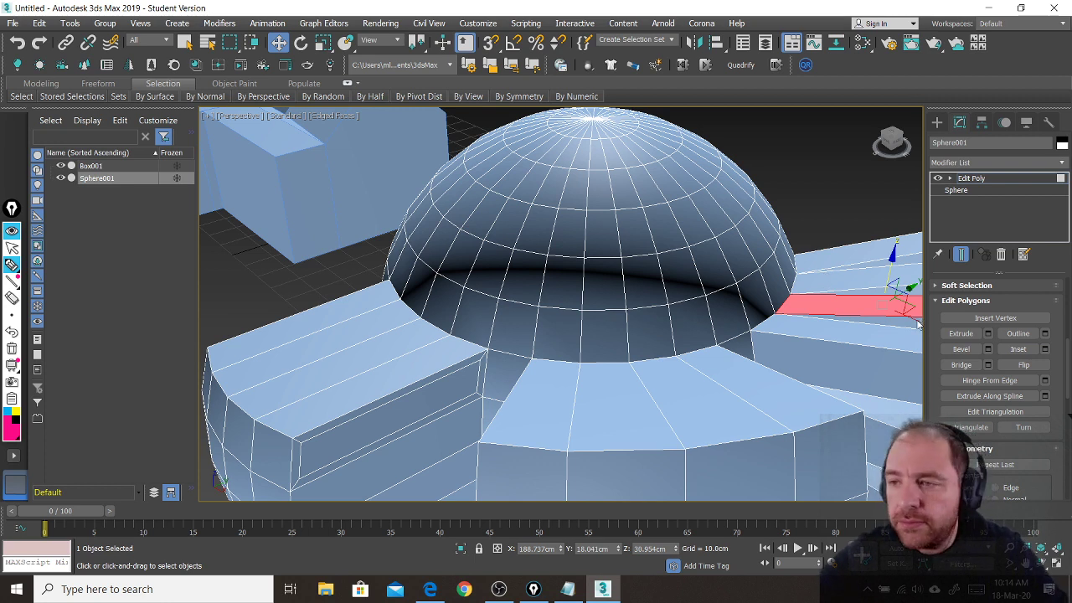
- Undo back to the T-shaped polygon selection and set its Group inset amount to 2.303 cm
left_click(1046, 349)
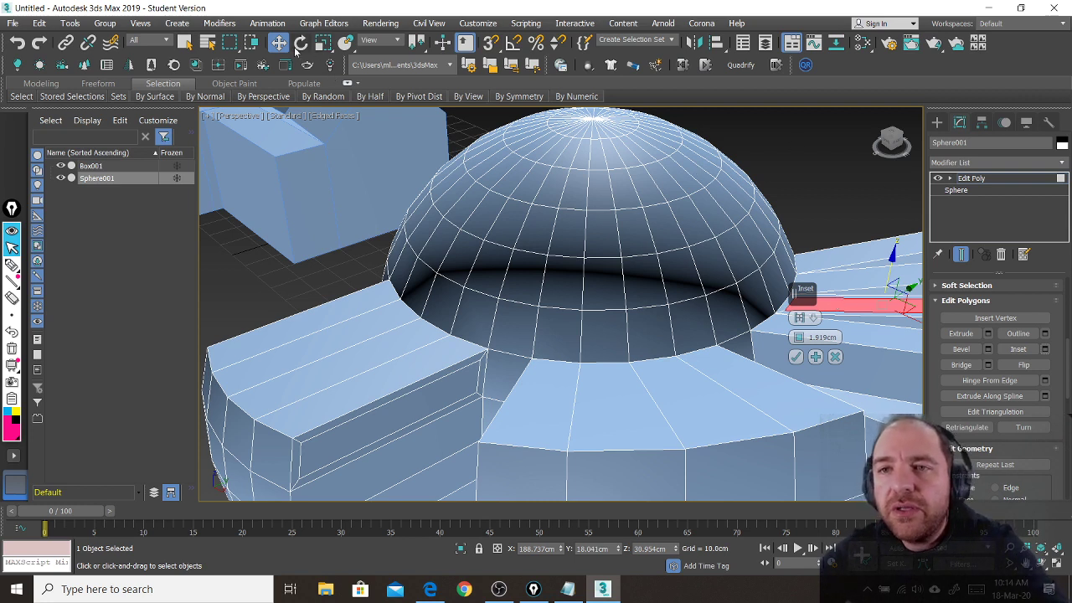
left_click(21, 46)
left_click(20, 46)
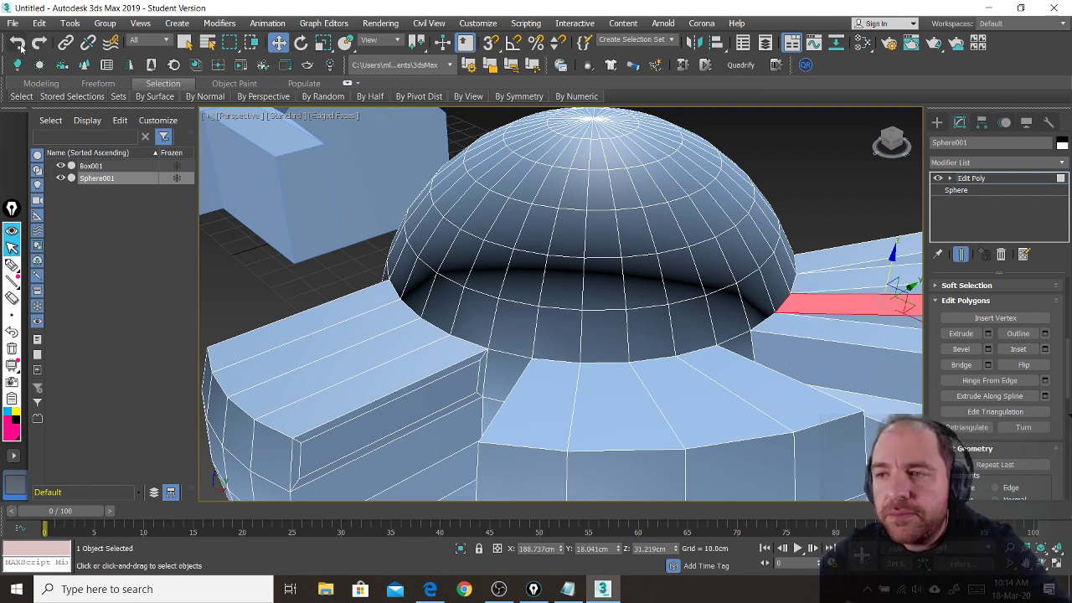
left_click(20, 46)
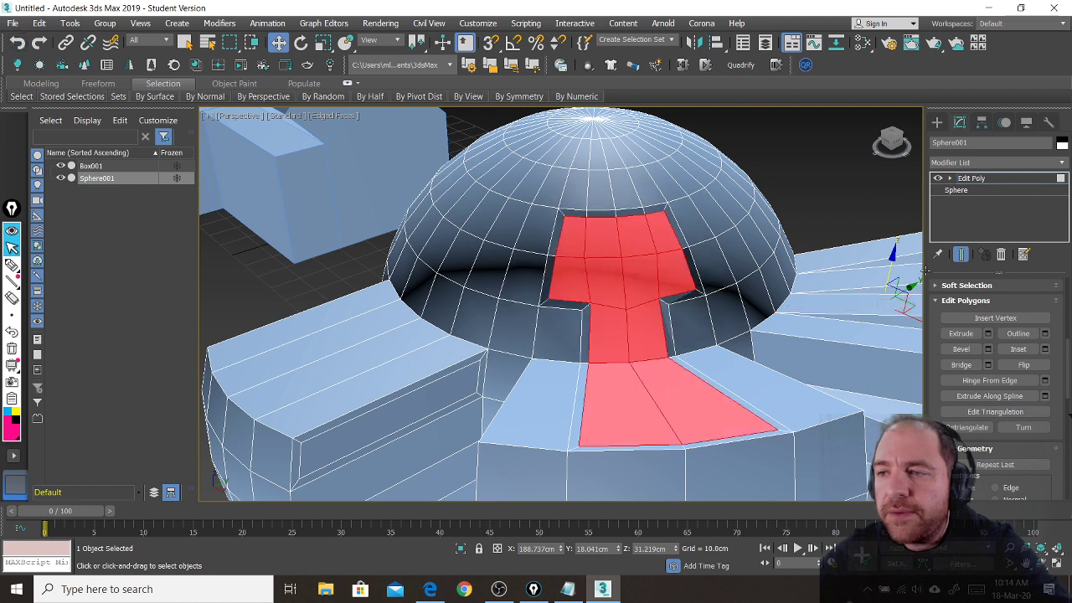
left_click(1044, 348)
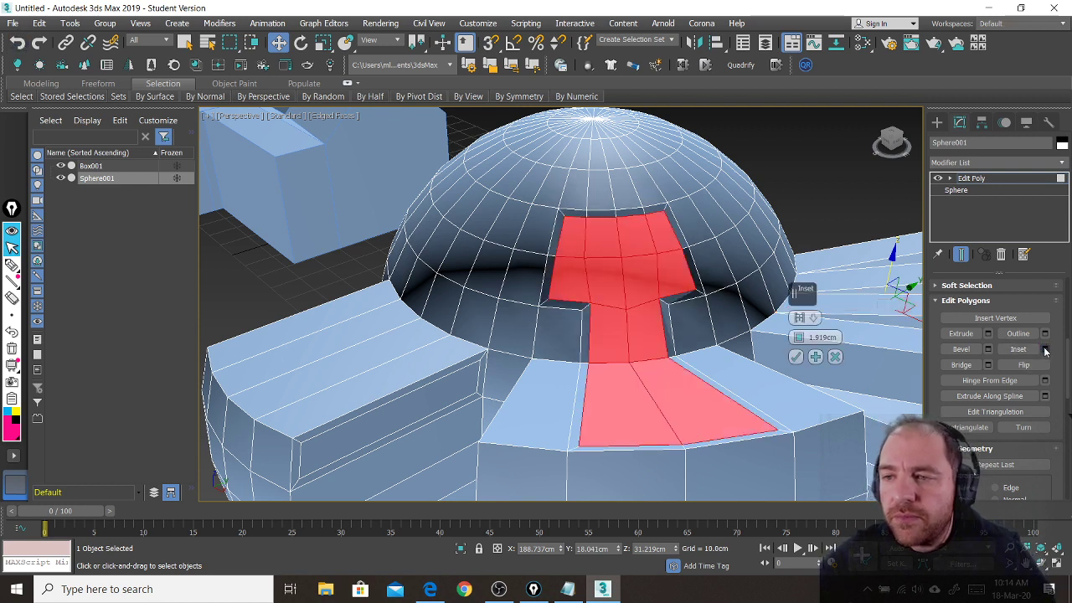
left_click_drag(797, 337, 798, 335)
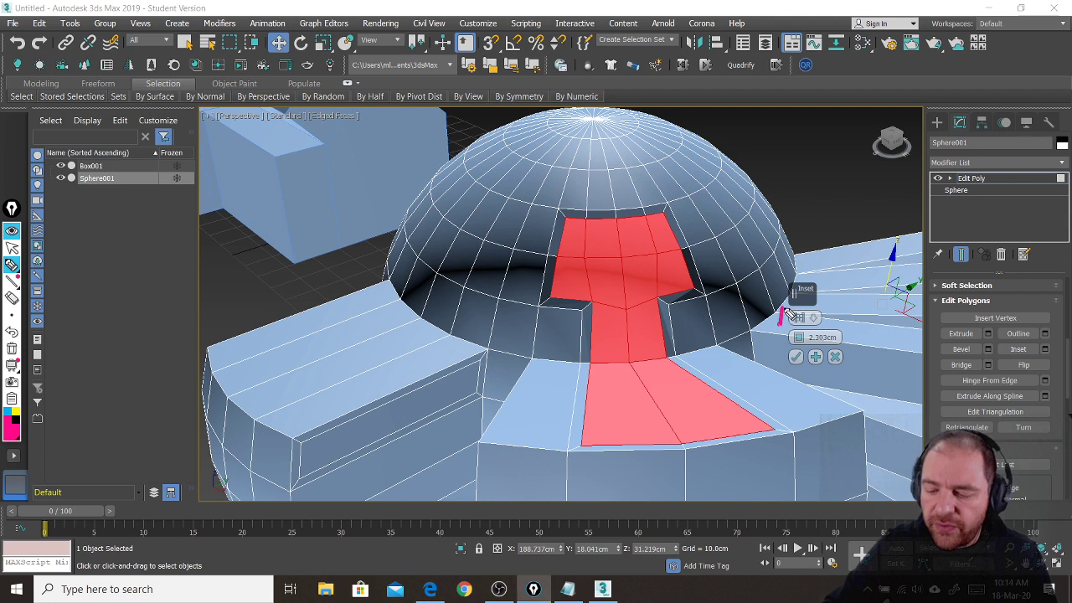
- Mark the inset type option with a pink box, point an arrow at the T-shaped patch, outline it in yellow and hatch it in pink
mouse_move(782, 308)
left_mouse_down()
mouse_move(816, 308)
mouse_move(833, 325)
mouse_move(780, 326)
left_mouse_up()
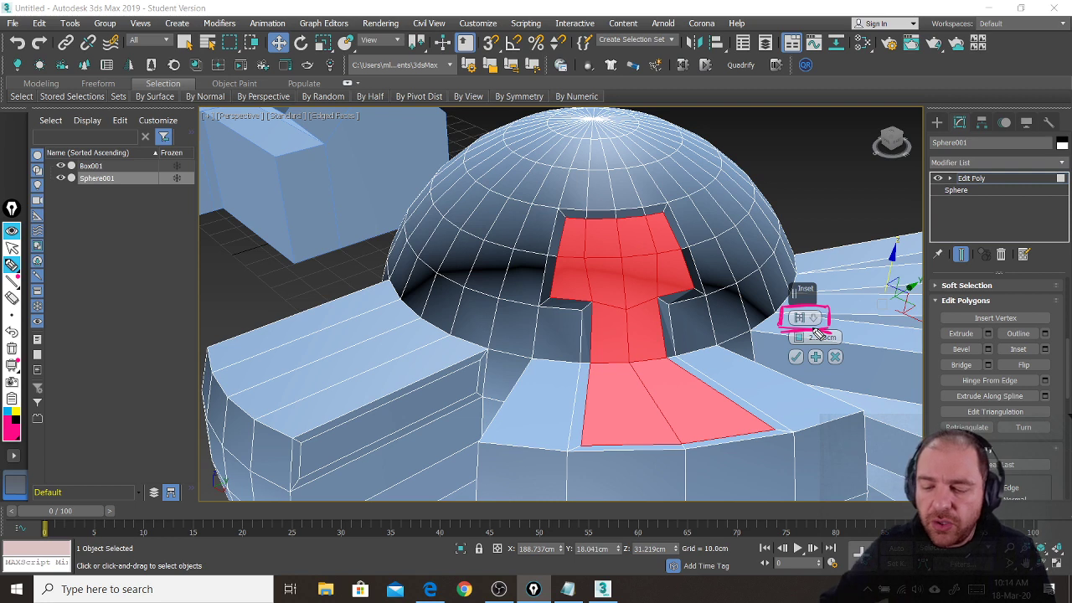
mouse_move(689, 165)
left_mouse_down()
mouse_move(639, 247)
mouse_move(676, 224)
left_mouse_up()
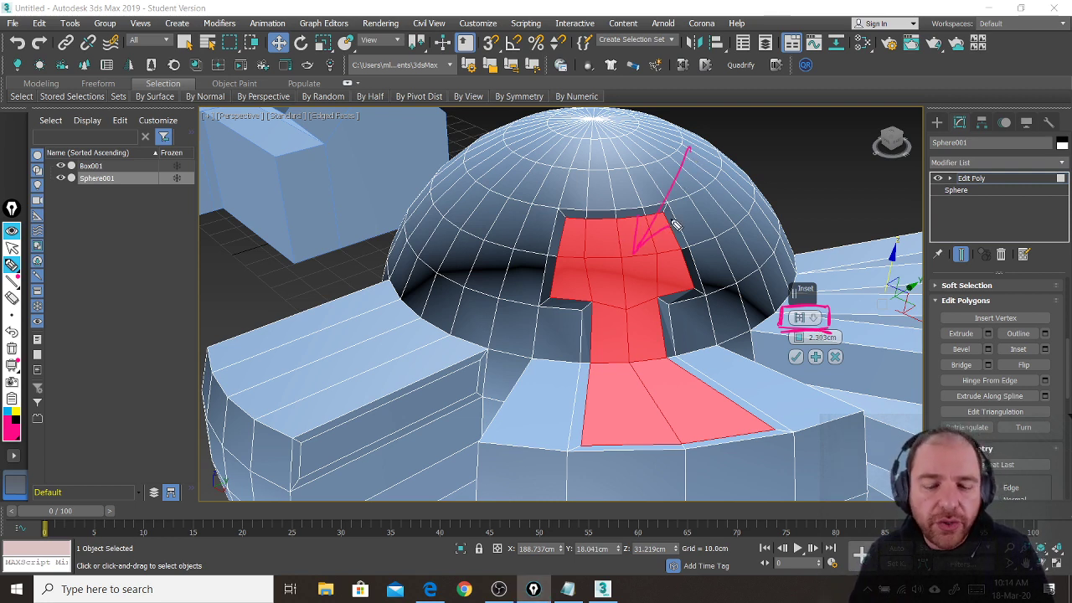
left_click(15, 415)
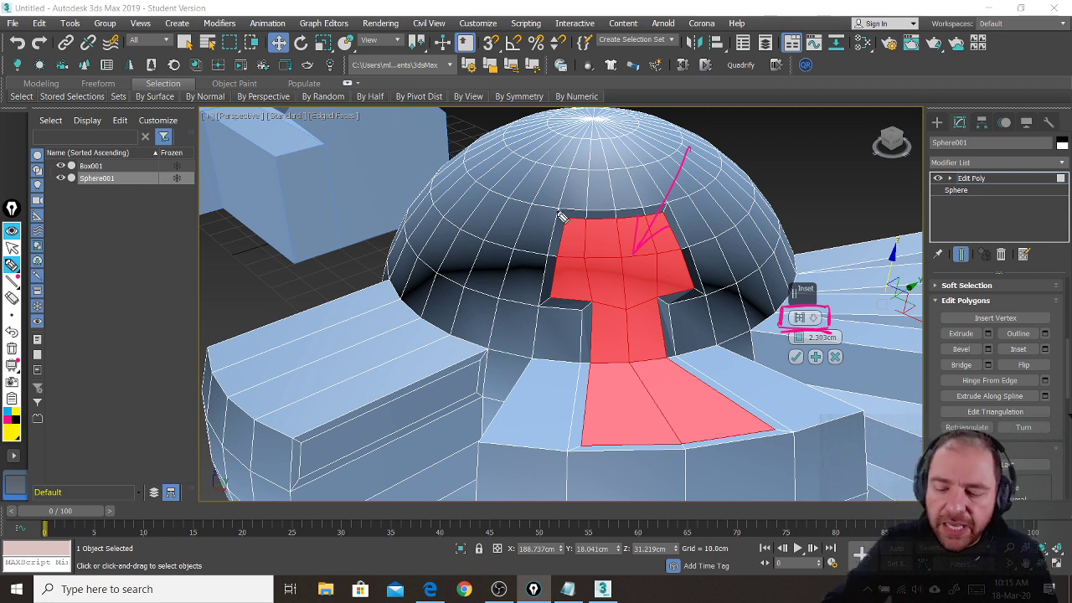
mouse_move(558, 210)
left_mouse_down()
mouse_move(540, 305)
mouse_move(584, 322)
mouse_move(587, 367)
mouse_move(566, 459)
mouse_move(697, 463)
mouse_move(788, 444)
left_mouse_up()
mouse_move(557, 207)
left_mouse_down()
mouse_move(685, 203)
mouse_move(708, 294)
mouse_move(680, 315)
mouse_move(682, 362)
mouse_move(794, 441)
left_mouse_up()
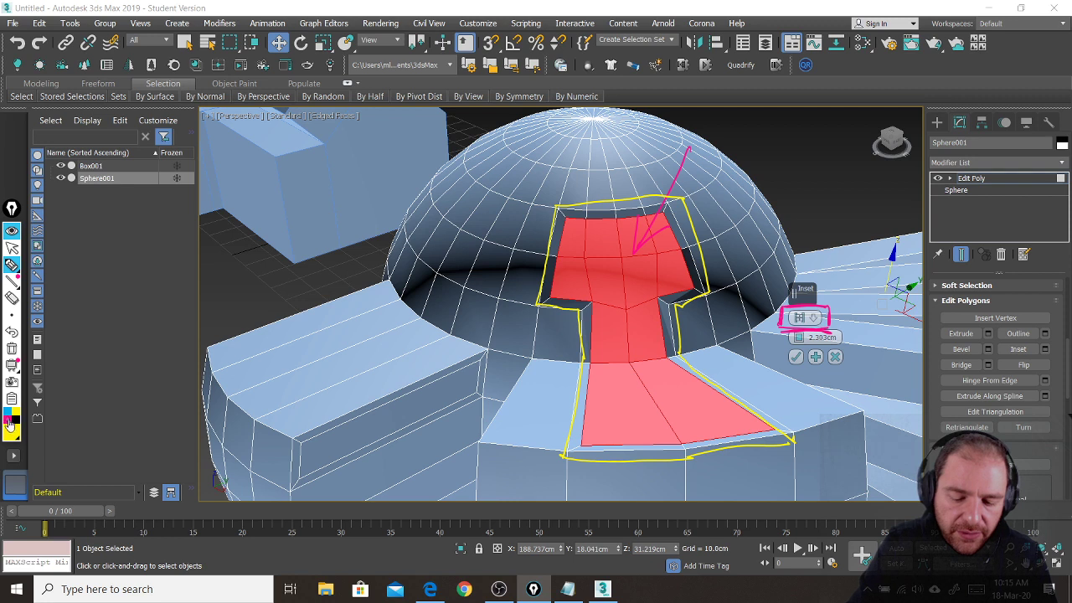
left_click(10, 426)
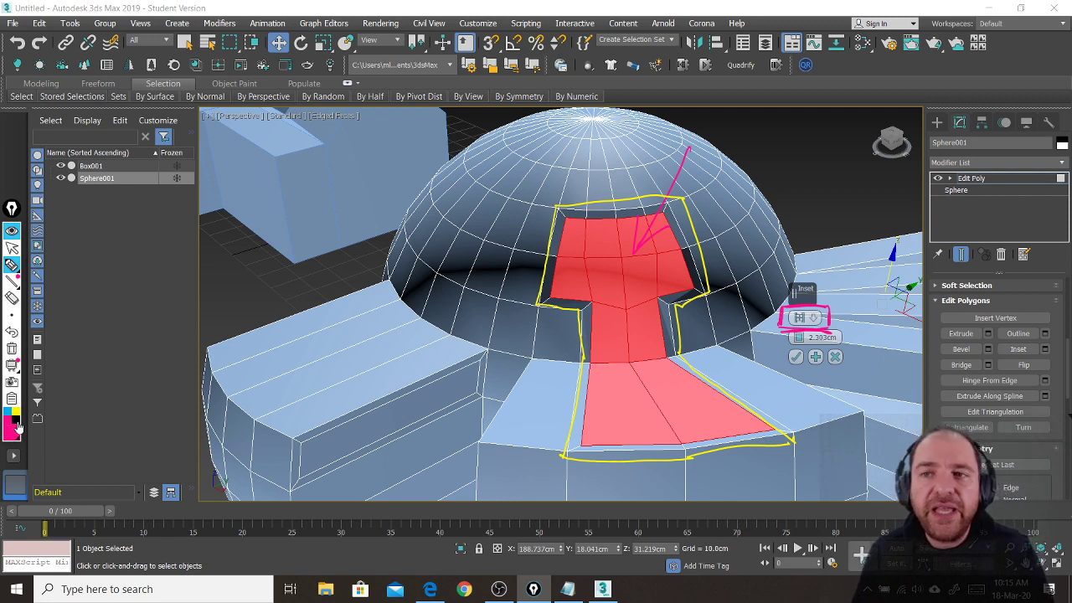
mouse_move(757, 430)
left_mouse_down()
mouse_move(738, 439)
mouse_move(623, 394)
mouse_move(607, 408)
mouse_move(636, 331)
mouse_move(623, 318)
mouse_move(665, 249)
mouse_move(583, 287)
mouse_move(603, 222)
mouse_move(578, 226)
left_mouse_up()
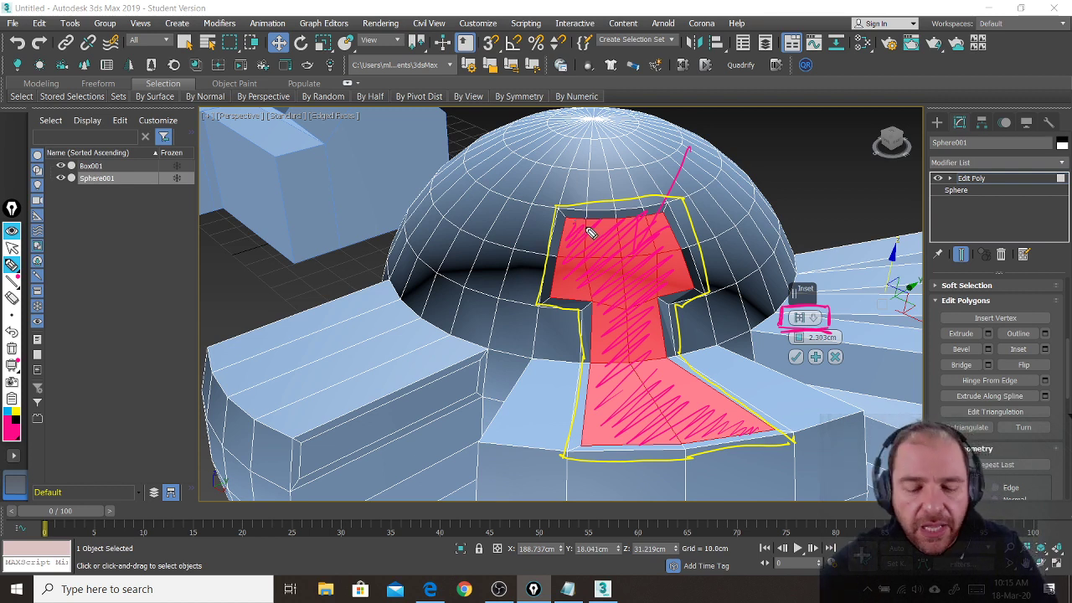
- Clear the screen annotations and apply the 2.303 cm Group inset to the T-shaped patch
key("ctrl+shift+7")
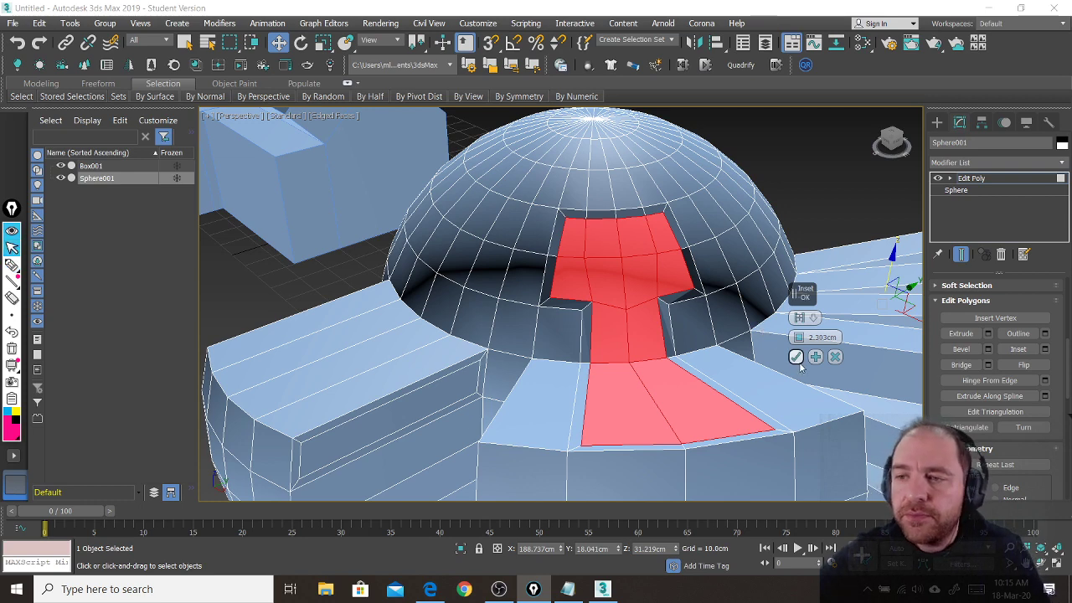
left_click(796, 359)
- Select a three-by-three block of dome polygons and the three adjoining long polygons atop the neighbouring extrusion
middle_click_drag(754, 335, 637, 270, "alt")
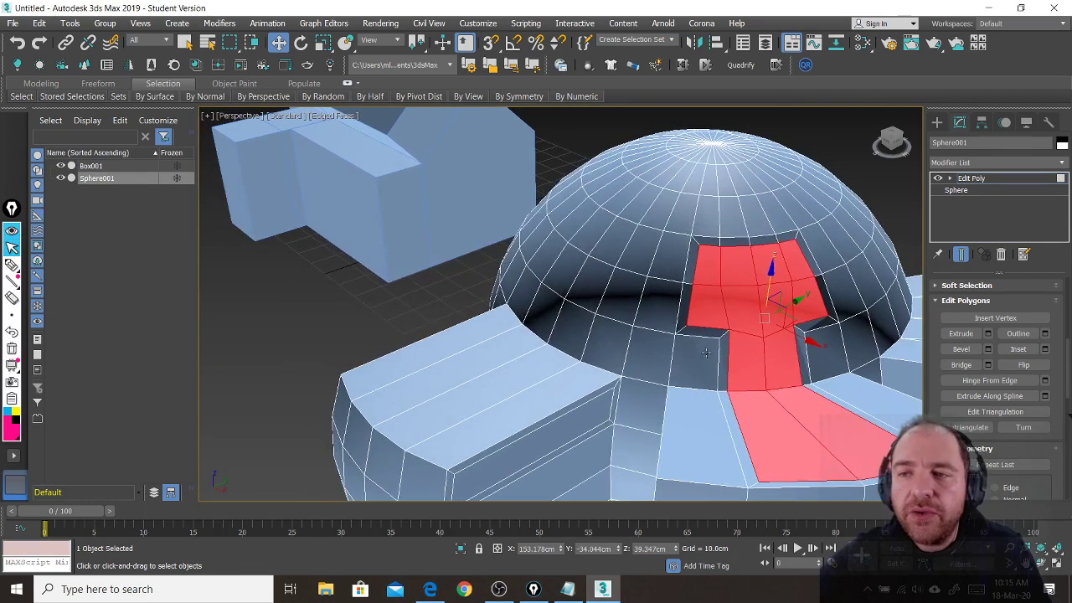
left_click(617, 250)
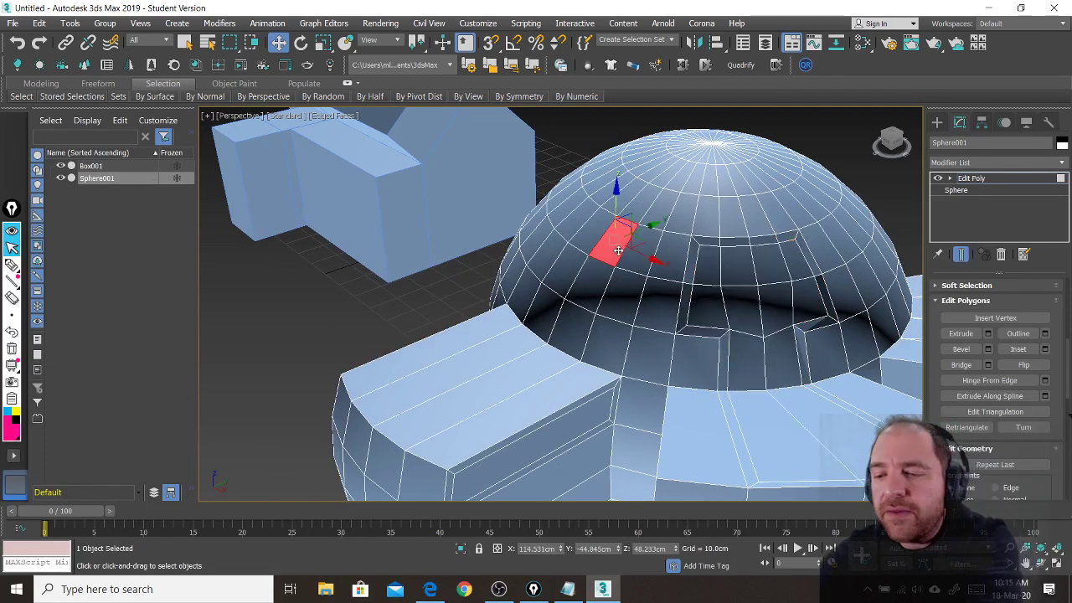
left_click(603, 281, "ctrl")
left_click(581, 323, "ctrl")
left_click(592, 241, "ctrl")
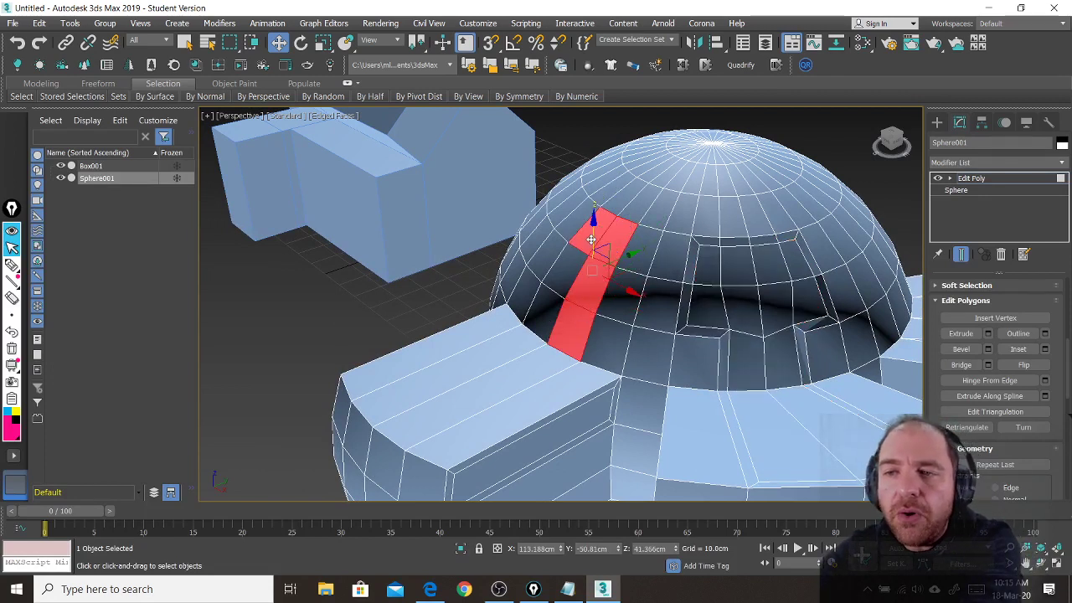
left_click(543, 317, "ctrl")
left_click(533, 335, "ctrl")
left_click(548, 358, "ctrl")
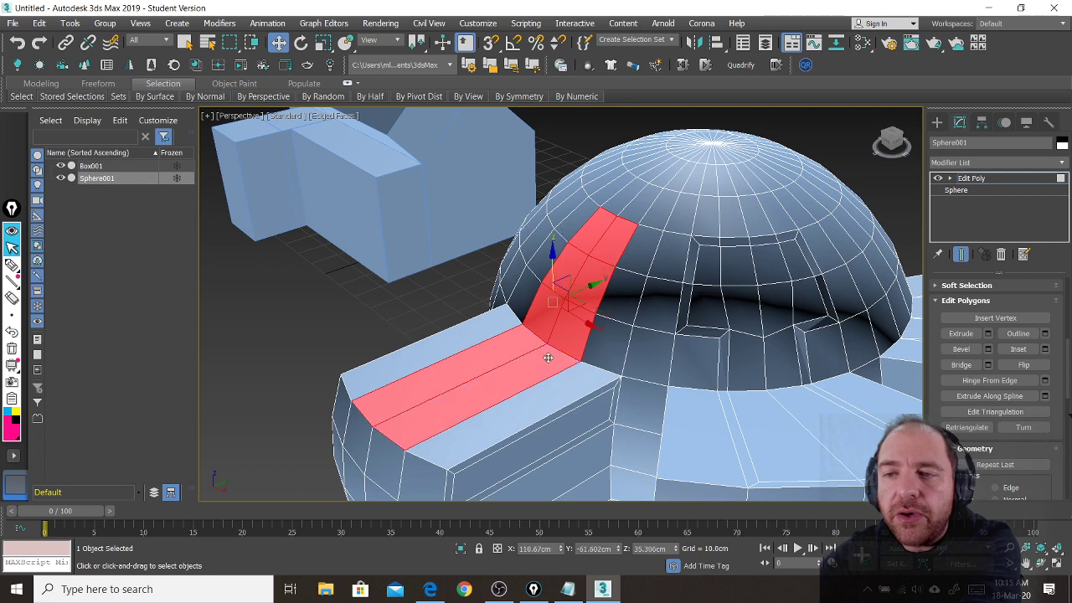
left_click(590, 370, "ctrl")
left_click(606, 348, "ctrl")
left_click(621, 303, "ctrl")
left_click(651, 251, "ctrl")
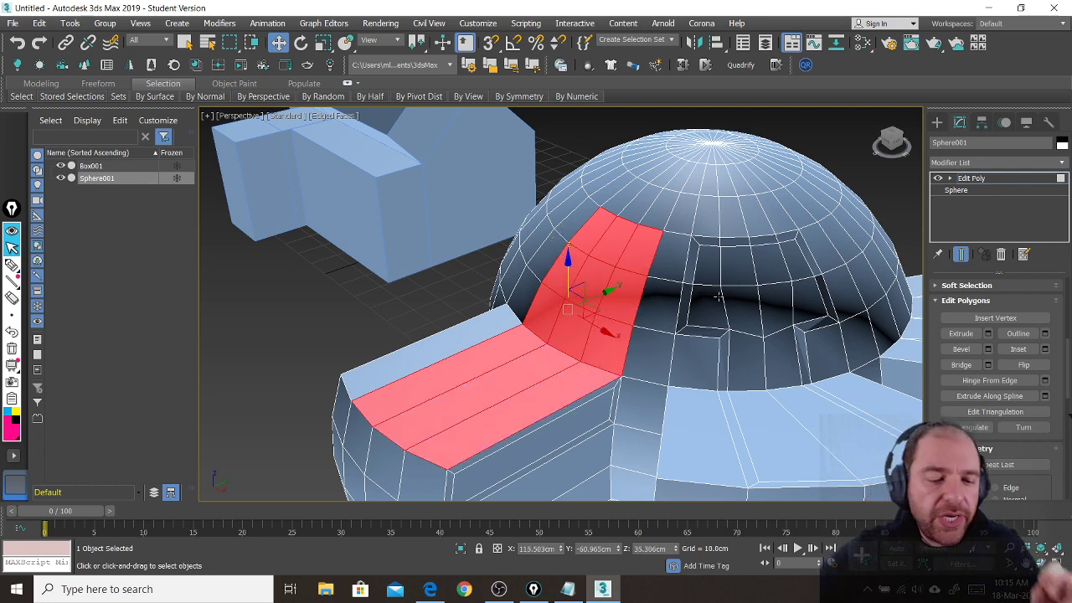
- Inset the selected dome and extrusion polygons by 0.64 cm using the By Polygon type
left_click(1044, 349)
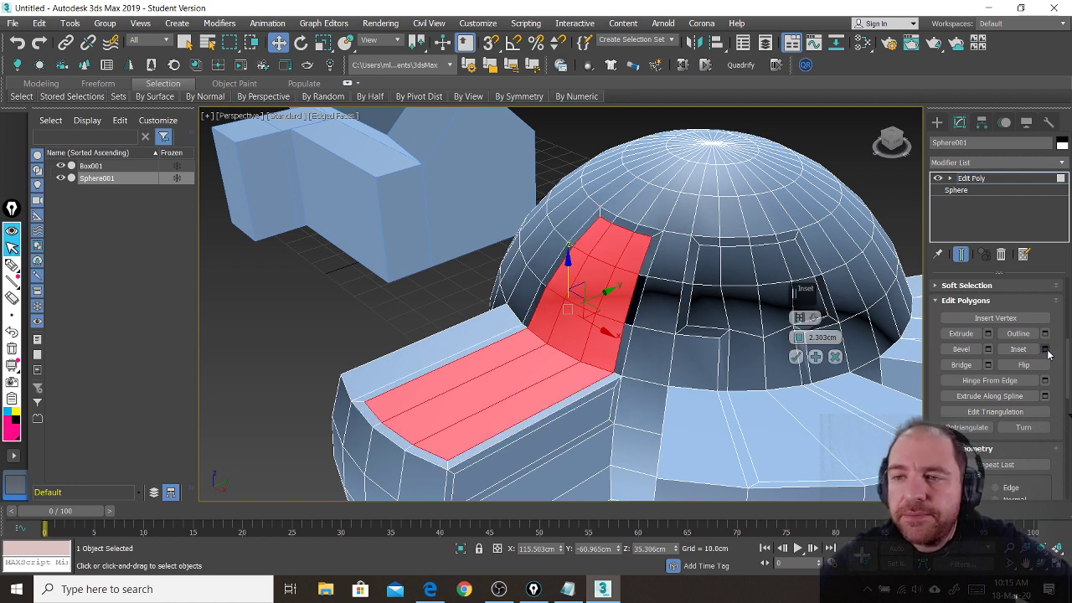
left_click(814, 318)
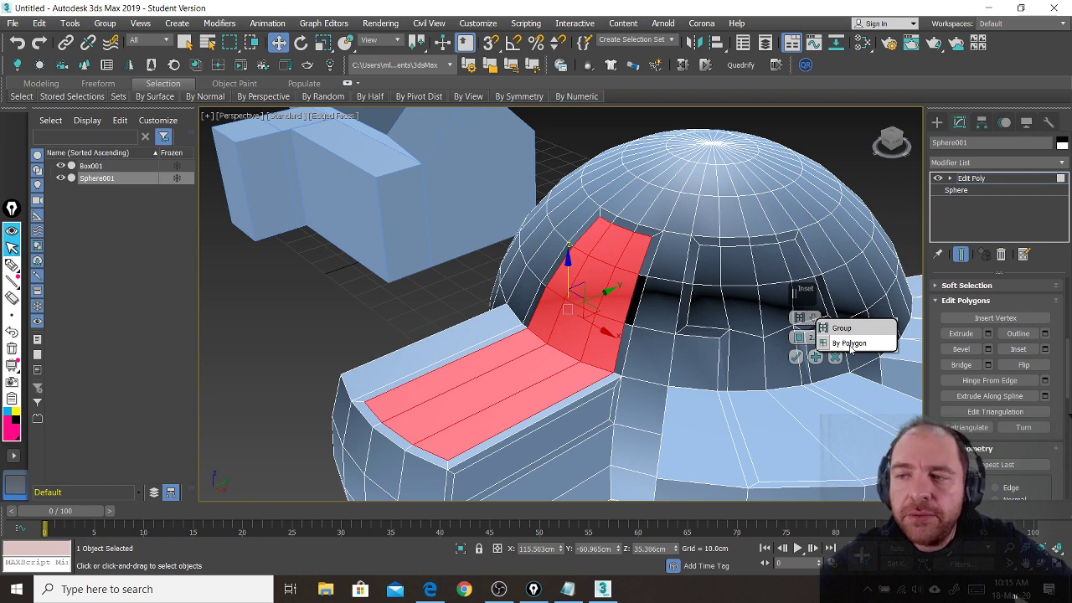
left_click(850, 343)
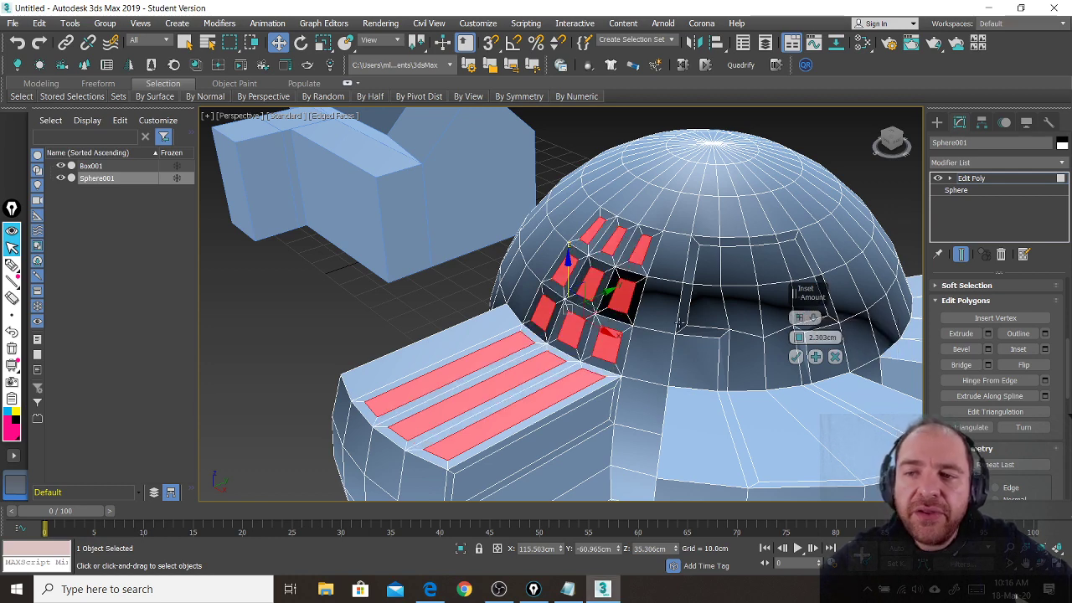
middle_click_drag(653, 327, 605, 307, "alt")
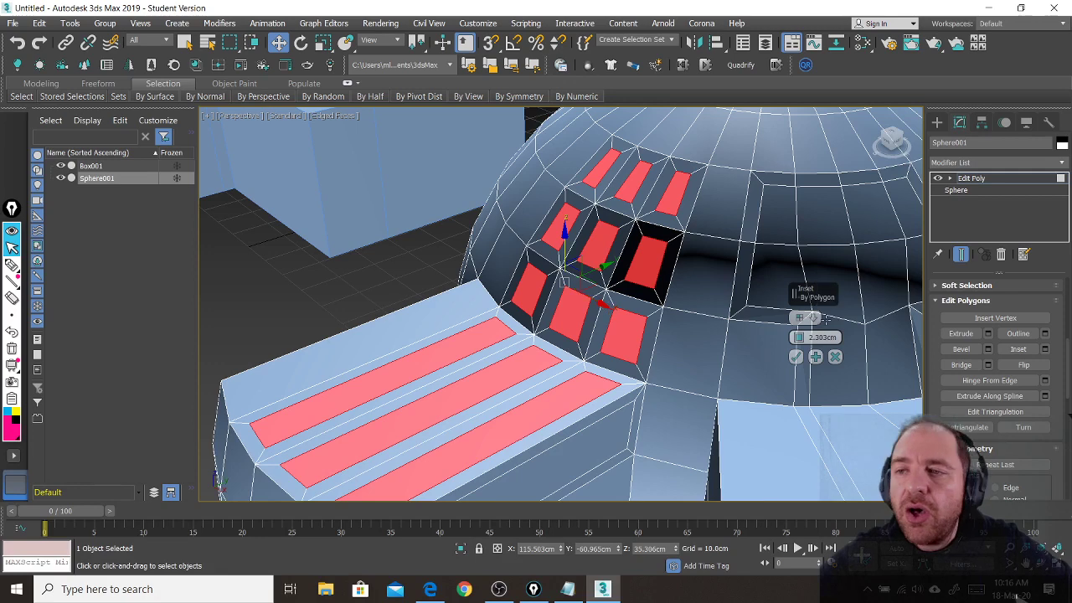
left_click_drag(798, 337, 798, 337)
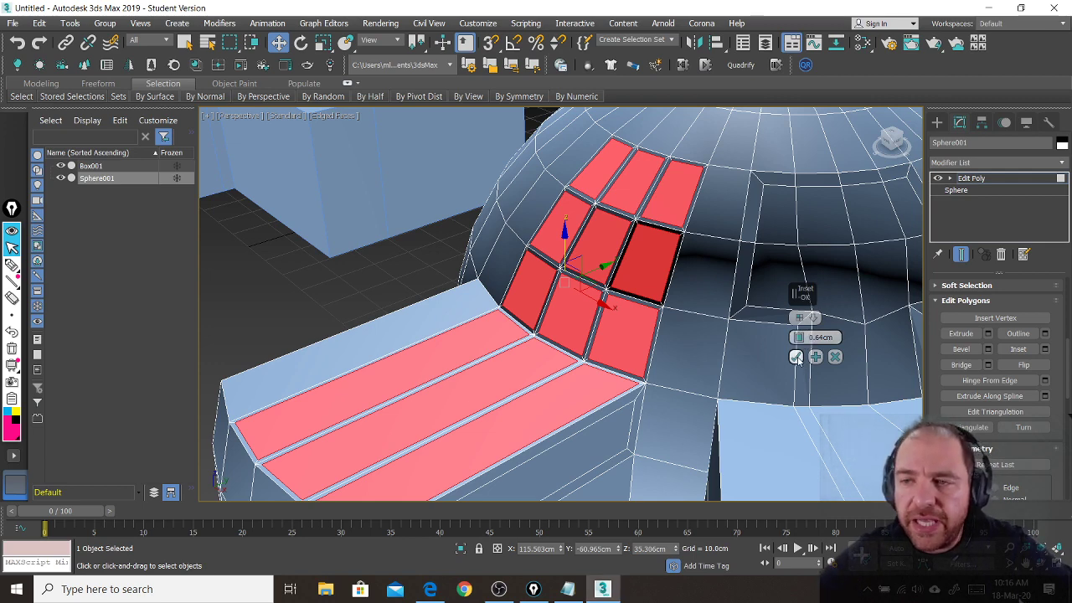
left_click(797, 357)
- Clear the sphere's polygon selection and exit its polygon sub-object level
scroll(795, 355, "down", 4)
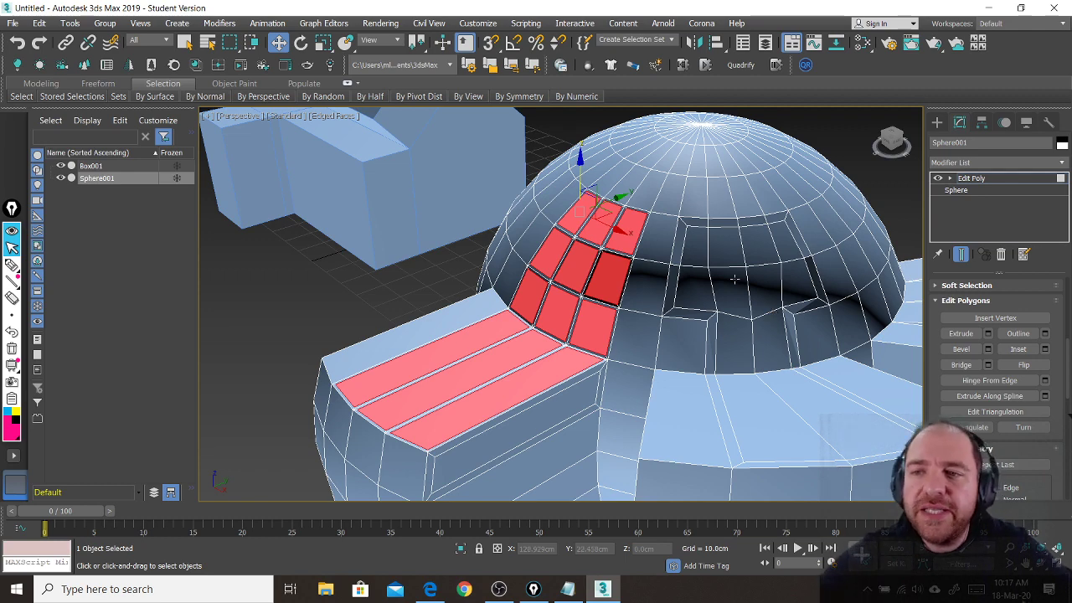
scroll(671, 337, "down", 2)
middle_click_drag(671, 337, 578, 308, "alt")
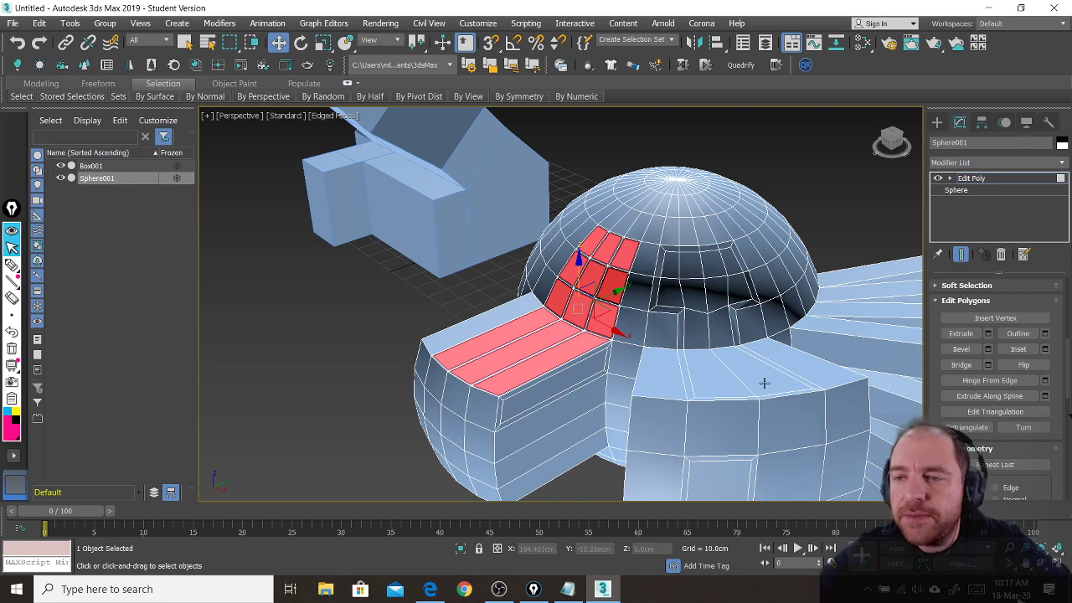
middle_click_drag(764, 386, 796, 433)
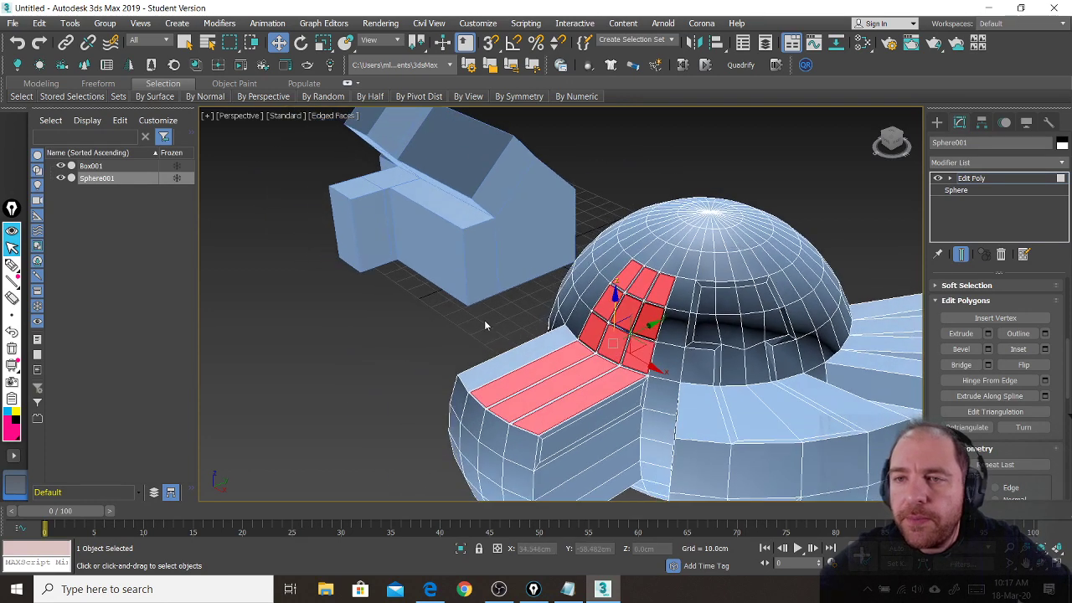
left_click(484, 326)
left_click(975, 178)
- Select the house-shaped object Box001, with its slanted roof extrusion in close view
middle_click_drag(428, 322, 598, 388)
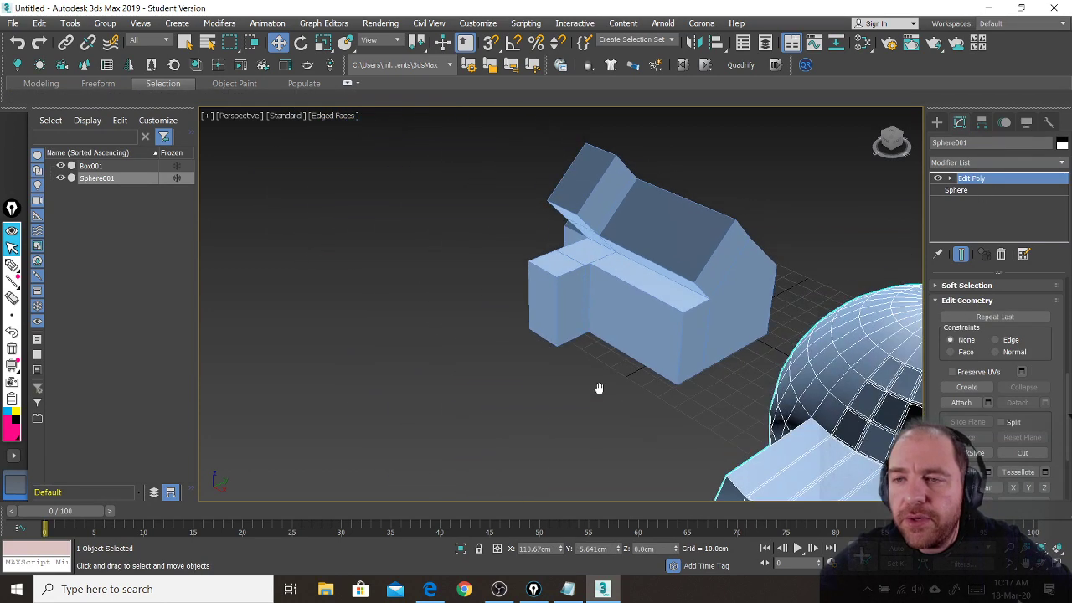
scroll(565, 245, "up", 6)
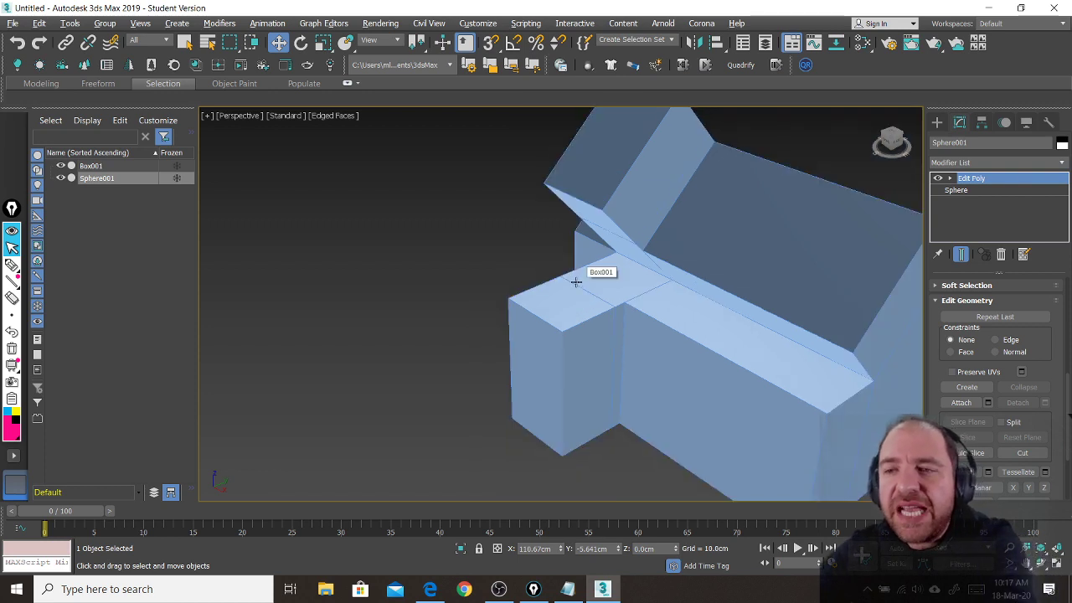
middle_click_drag(575, 282, 594, 247, "alt")
middle_click_drag(591, 384, 602, 236)
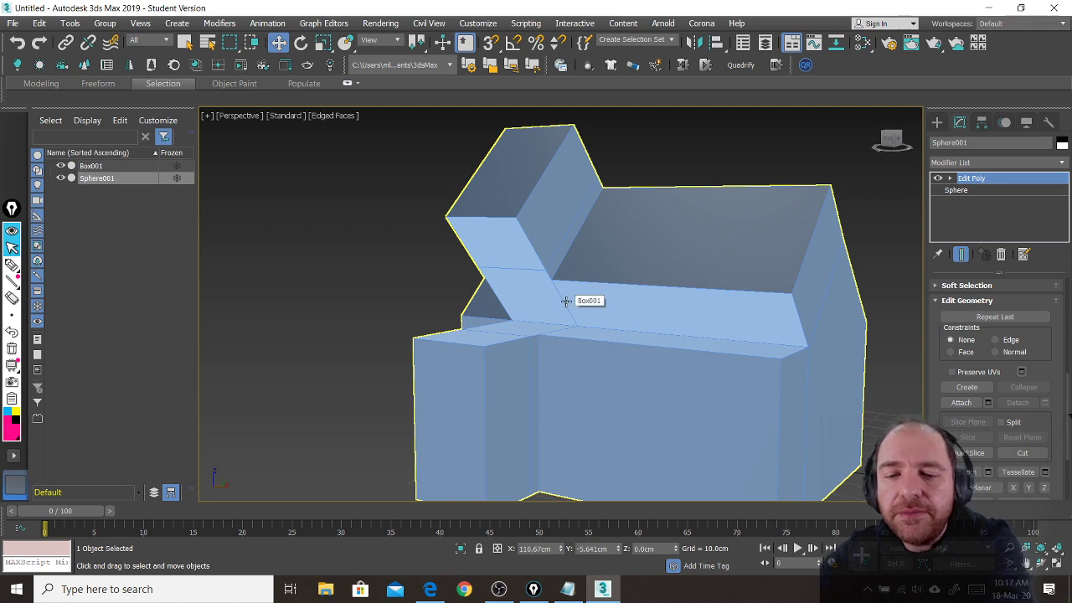
mouse_move(566, 300)
middle_mouse_down("alt")
mouse_move(553, 302)
mouse_move(553, 315)
mouse_move(567, 280)
mouse_move(580, 296)
middle_mouse_up("alt")
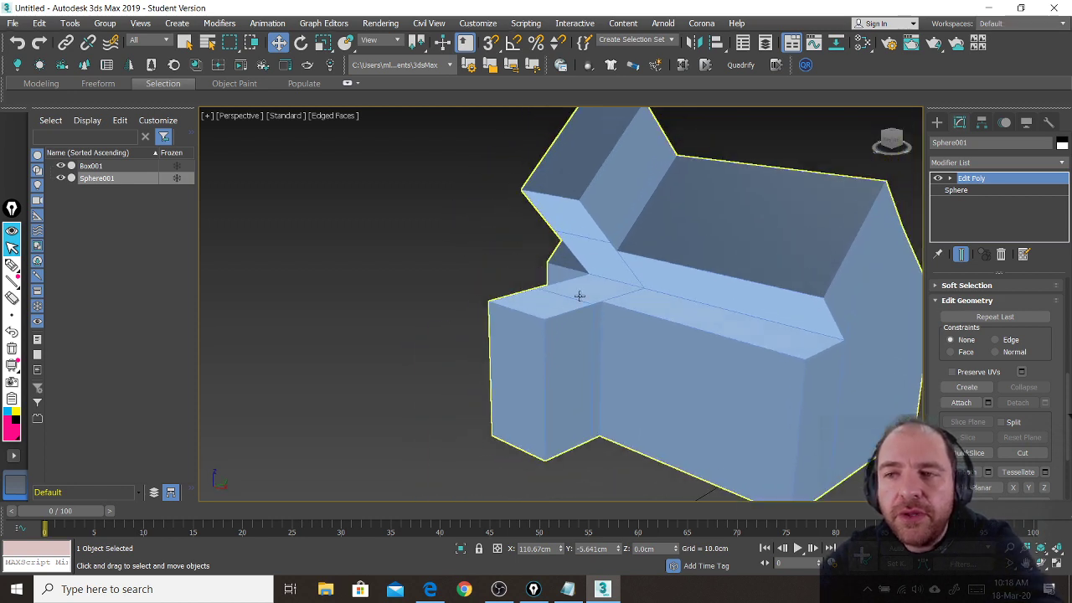
scroll(593, 251, "up", 3)
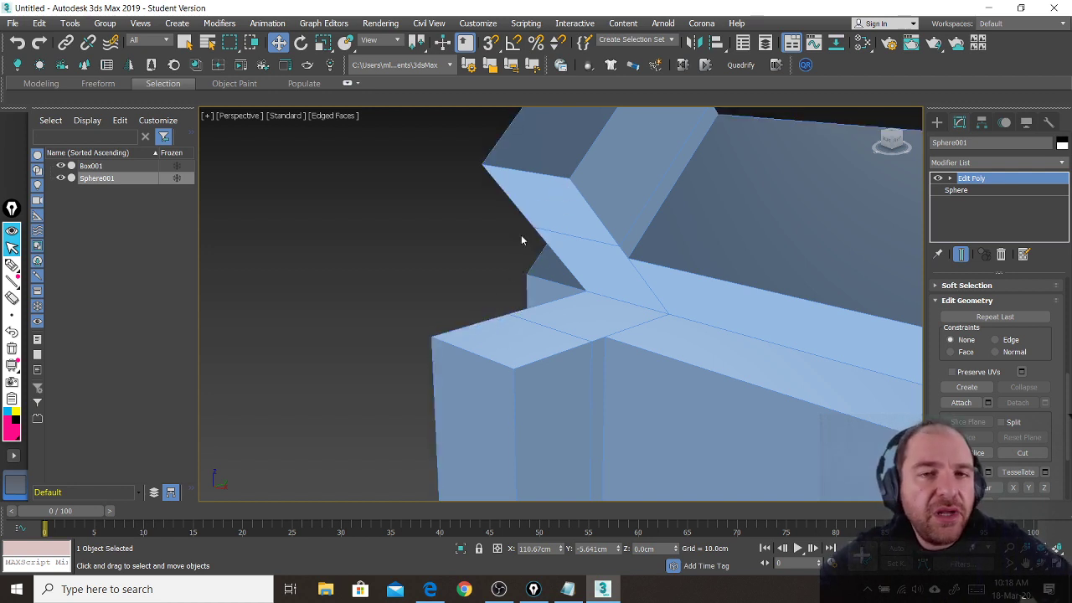
left_click(553, 206)
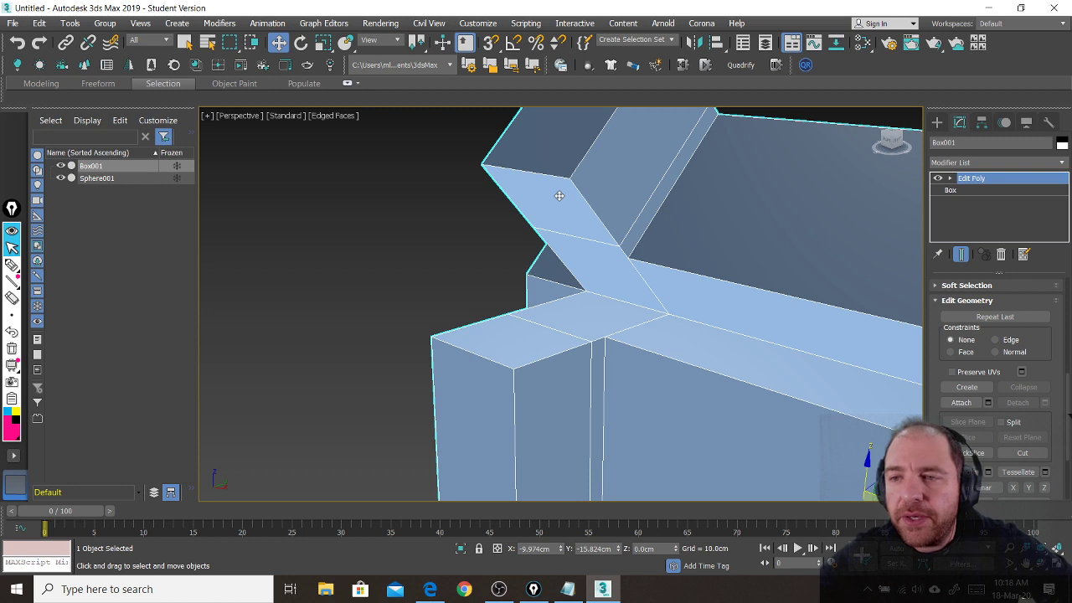
- Enter Box001's polygon level, clear the existing selection, and select the upper polygon of the slanted strip under the raised roof extrusion
scroll(1042, 309, "up", 5)
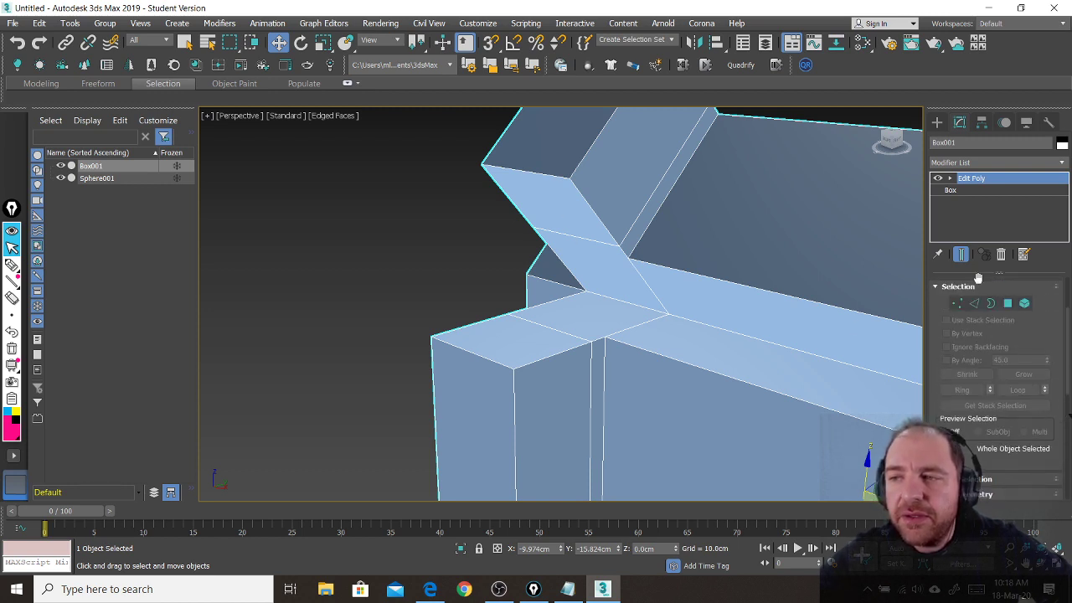
left_click(1007, 303)
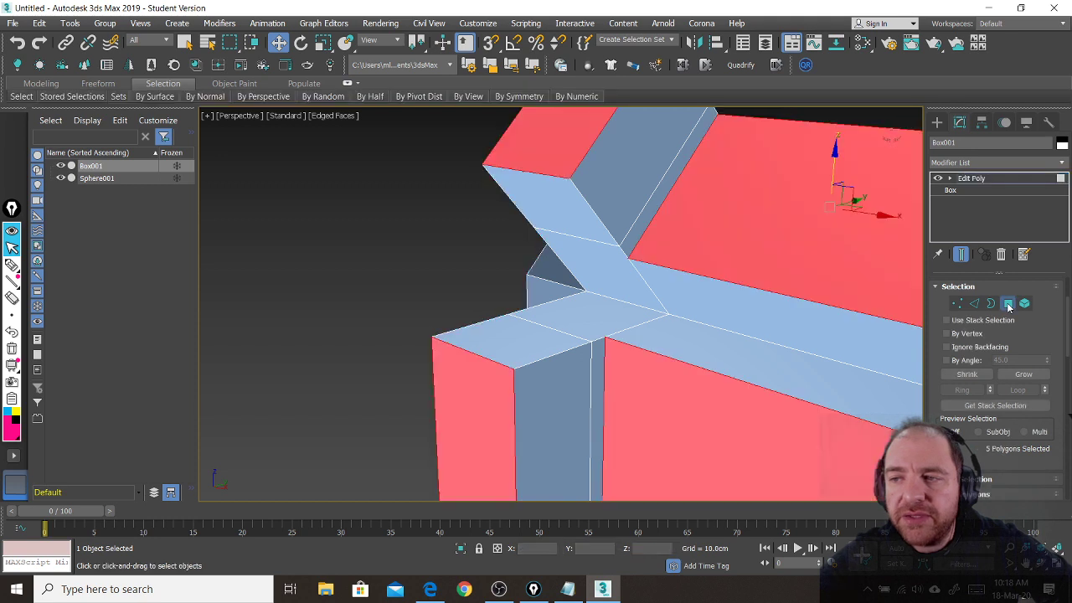
left_click(430, 275)
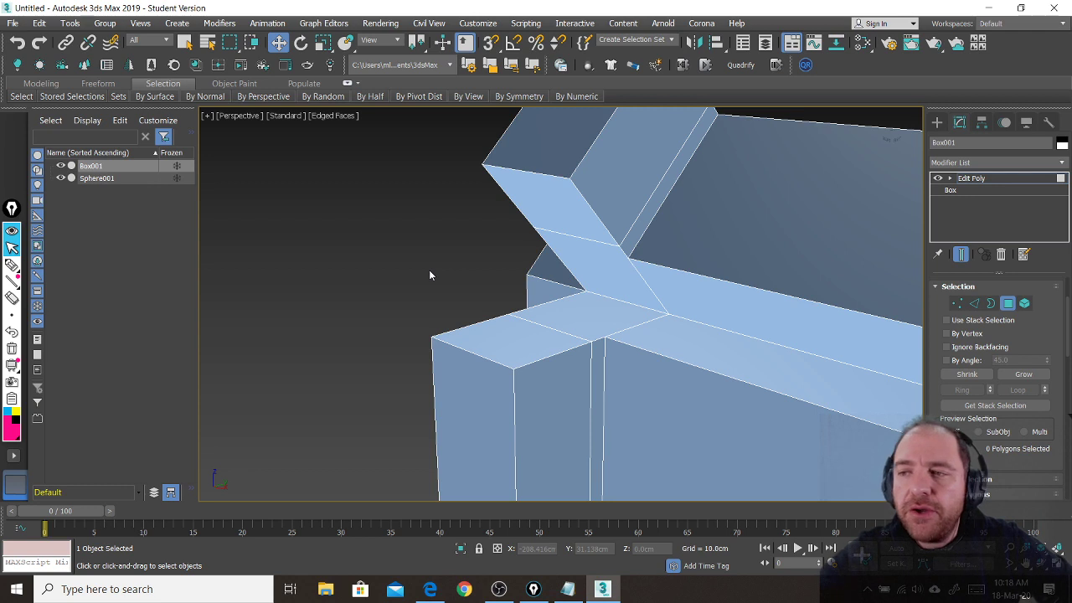
left_click(552, 206)
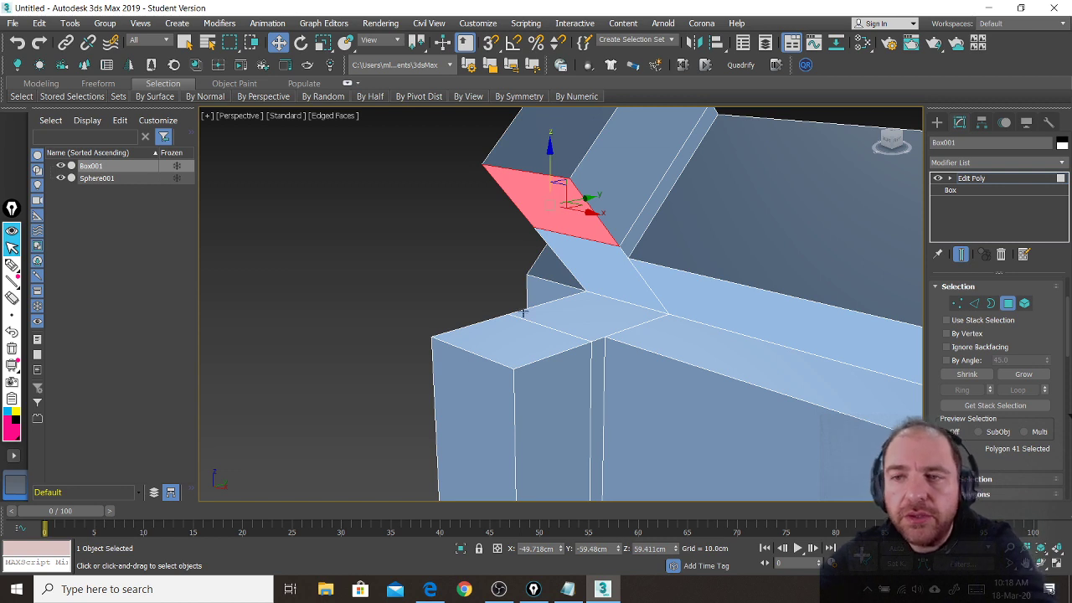
- Add the top polygon of the corner block below the slanted strip to the polygon selection
left_click(505, 339, "ctrl")
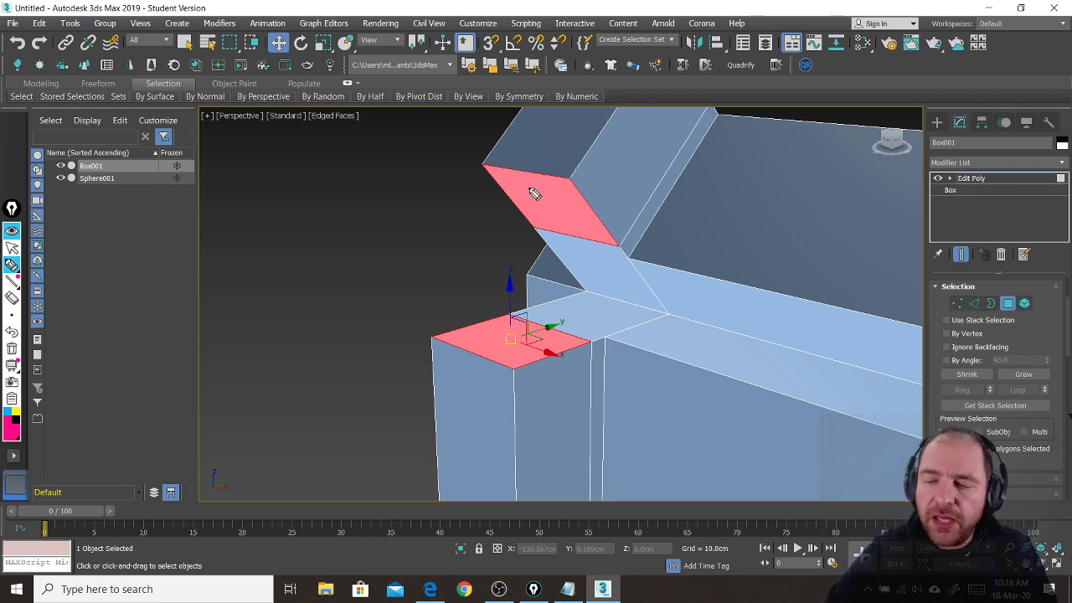
- Mark the two selected polygons with pink outlines and arrows pointing toward each other, and erase the annotations
mouse_move(507, 195)
left_mouse_down()
mouse_move(575, 239)
mouse_move(610, 237)
mouse_move(503, 167)
mouse_move(555, 175)
mouse_move(517, 235)
left_mouse_up()
mouse_move(437, 343)
left_mouse_down()
mouse_move(523, 368)
mouse_move(449, 335)
mouse_move(459, 343)
left_mouse_up()
mouse_move(506, 311)
left_mouse_down()
mouse_move(582, 339)
mouse_move(502, 304)
left_mouse_up()
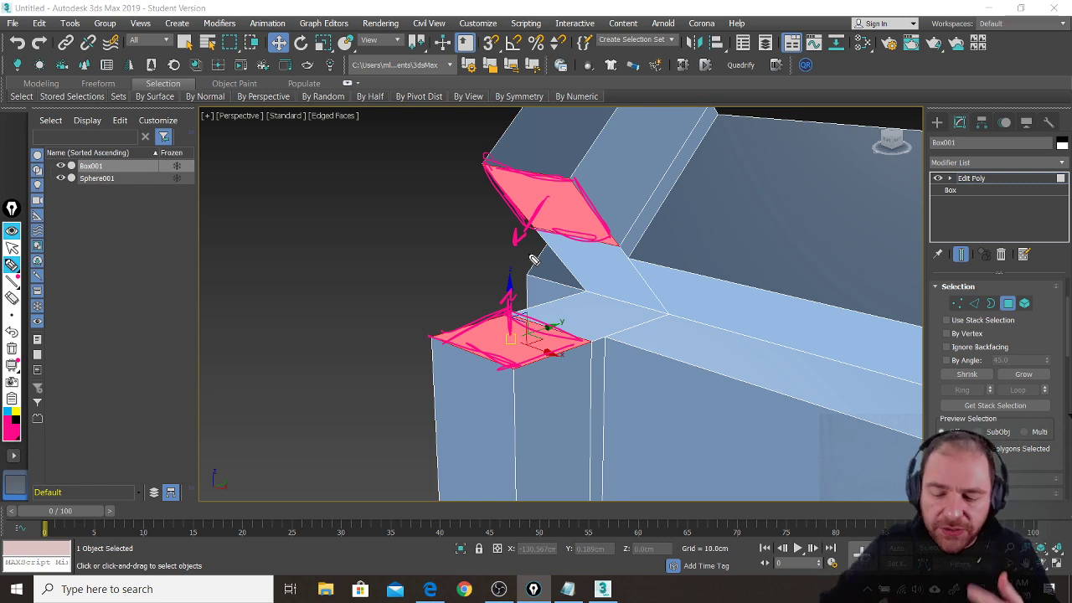
mouse_move(528, 225)
left_mouse_down()
mouse_move(509, 263)
mouse_move(521, 244)
left_mouse_up()
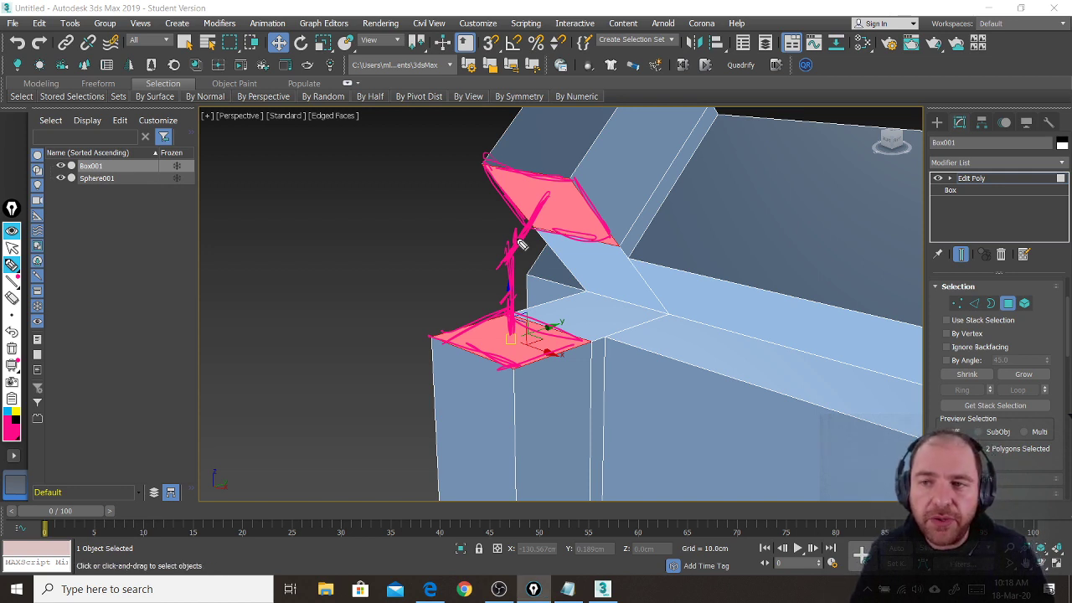
key("ctrl+shift+7")
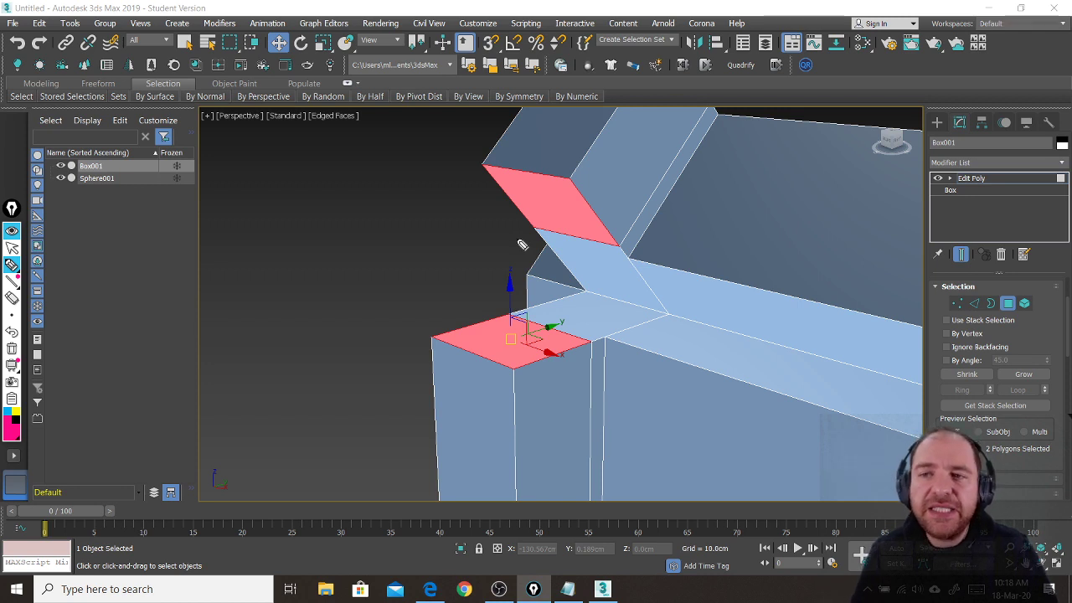
- Sketch the expected bridge between the two selected polygons with yellow connecting lines and hatching, erase it, and return to the cursor
left_click(14, 414)
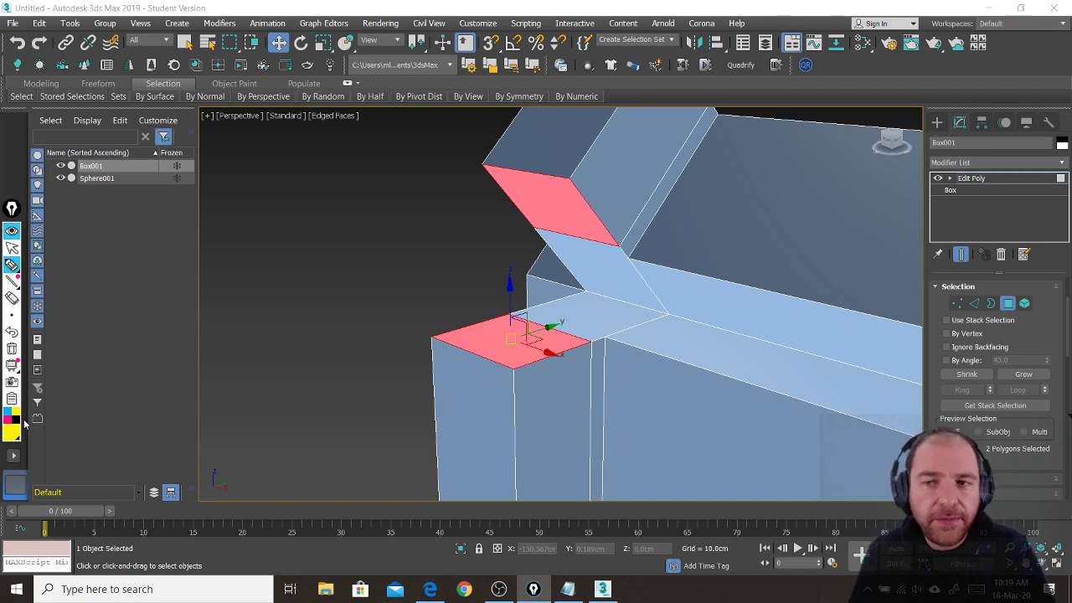
left_click(617, 247)
left_click(594, 338)
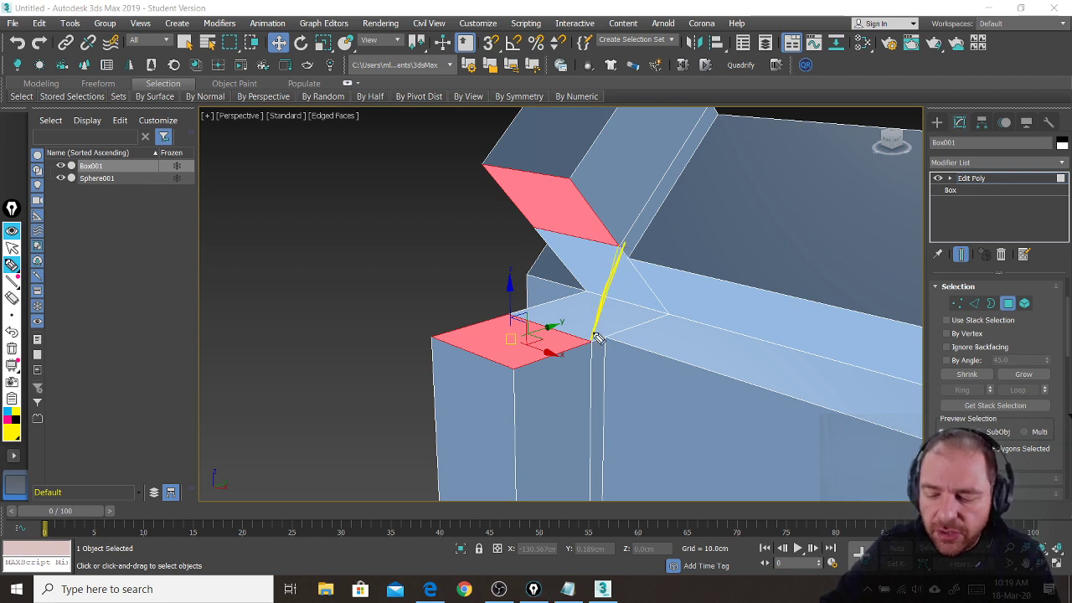
left_click(567, 178)
left_click(513, 366)
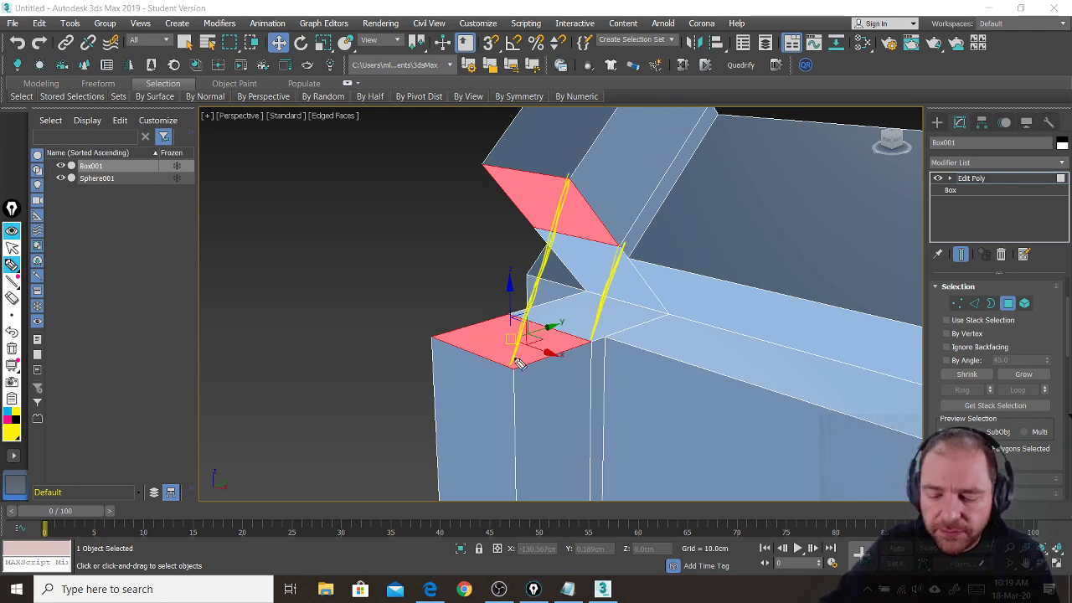
left_click(484, 165)
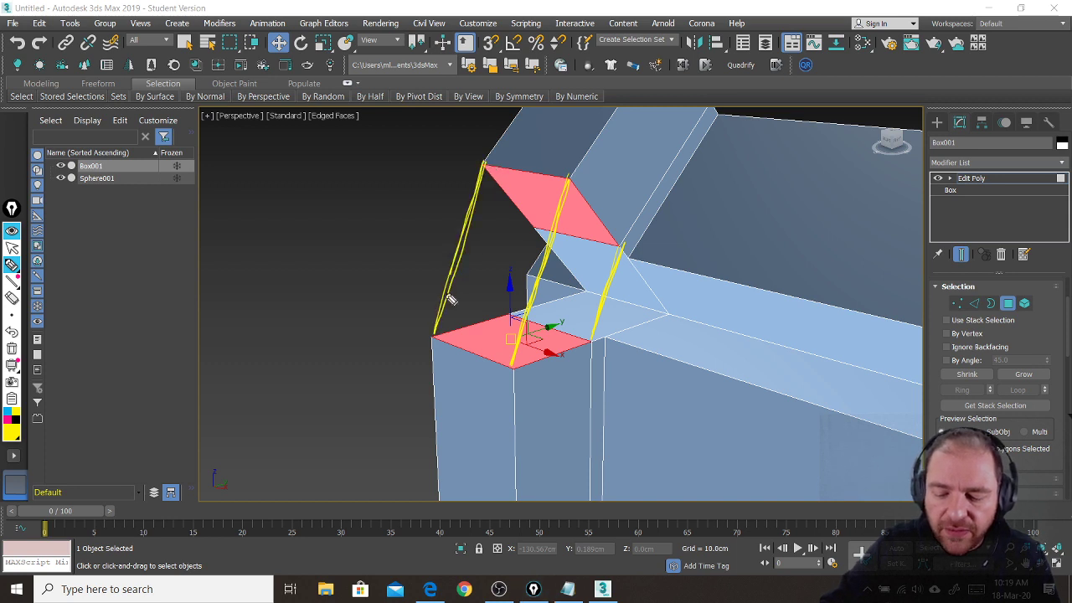
left_click(433, 335)
left_click(484, 165)
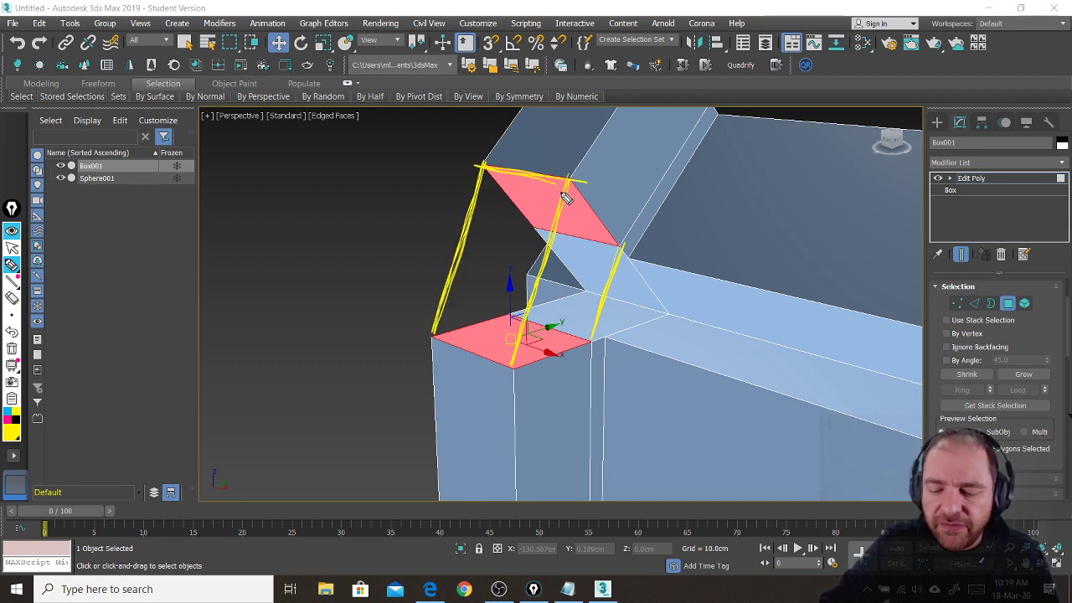
left_click(569, 179)
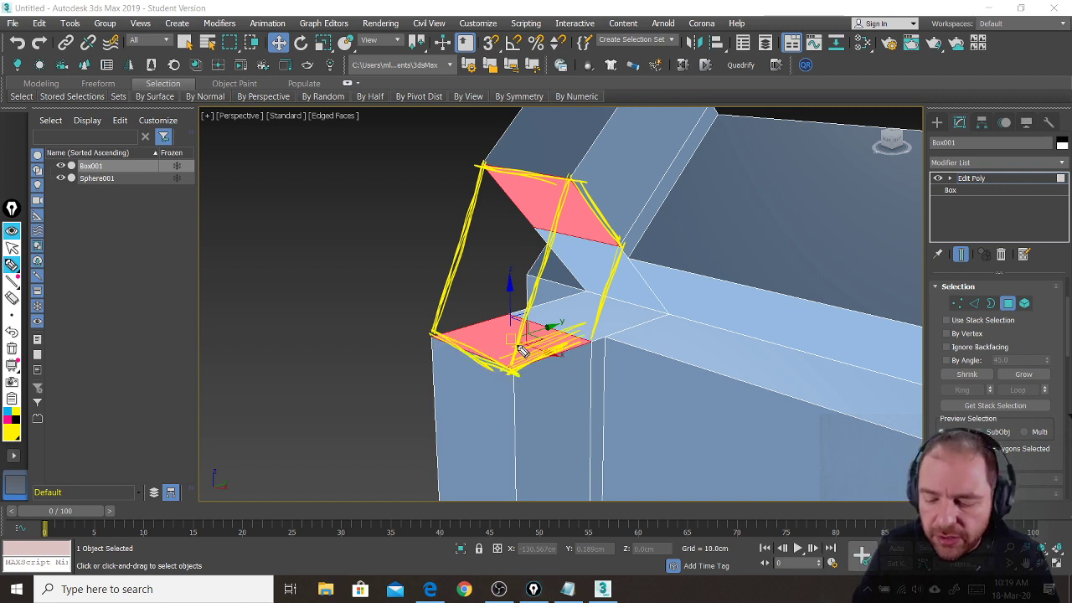
mouse_move(568, 312)
left_mouse_down()
mouse_move(599, 243)
mouse_move(565, 232)
mouse_move(586, 201)
mouse_move(585, 174)
left_mouse_up()
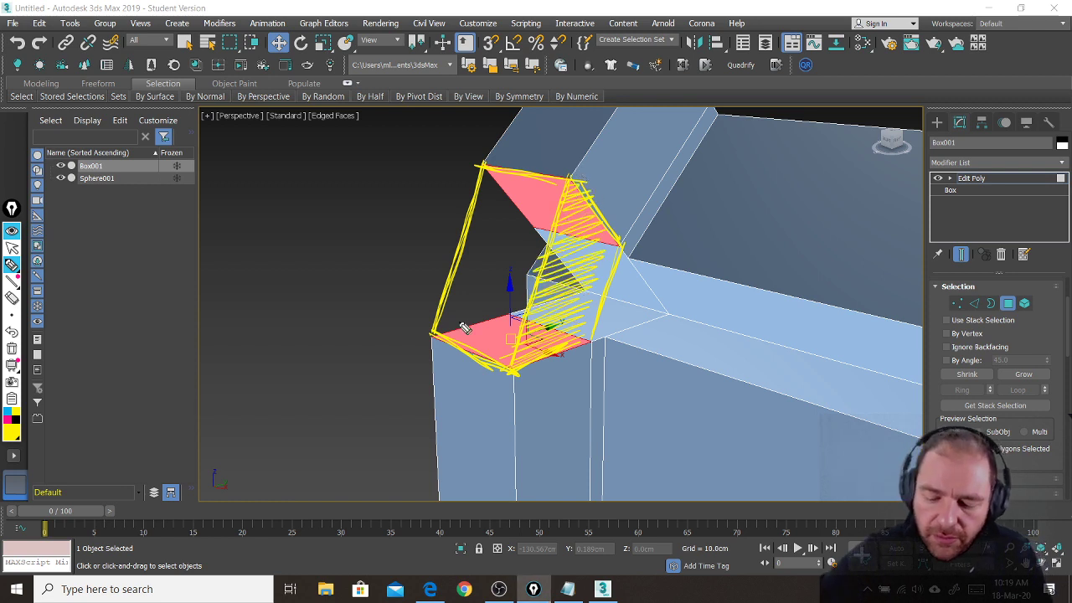
mouse_move(449, 327)
left_mouse_down()
mouse_move(477, 348)
mouse_move(502, 314)
mouse_move(507, 352)
mouse_move(509, 285)
mouse_move(492, 251)
mouse_move(512, 211)
mouse_move(542, 218)
left_mouse_up()
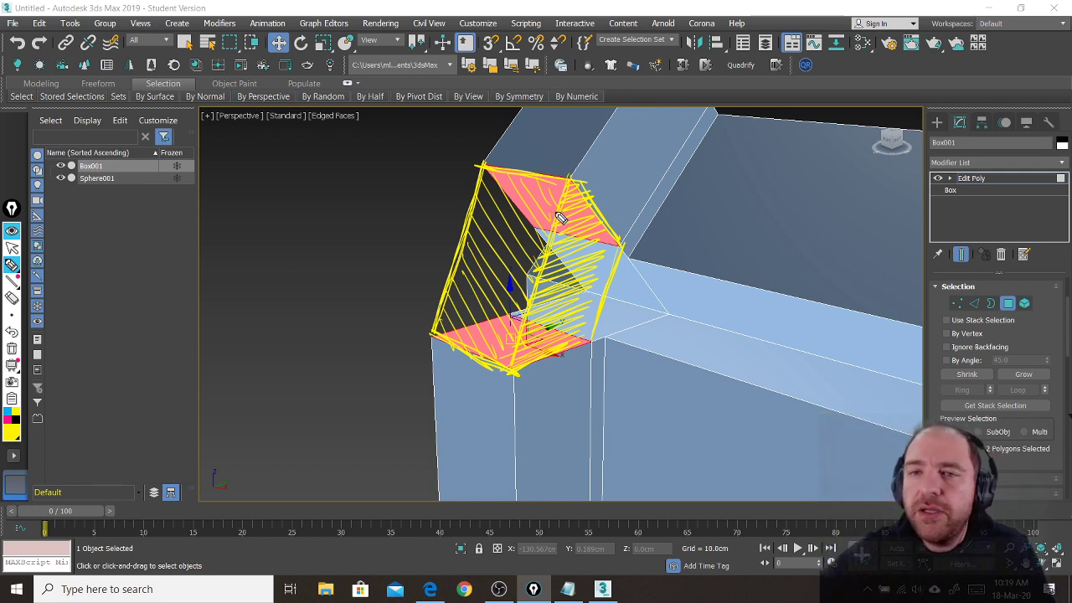
key("ctrl+shift+7")
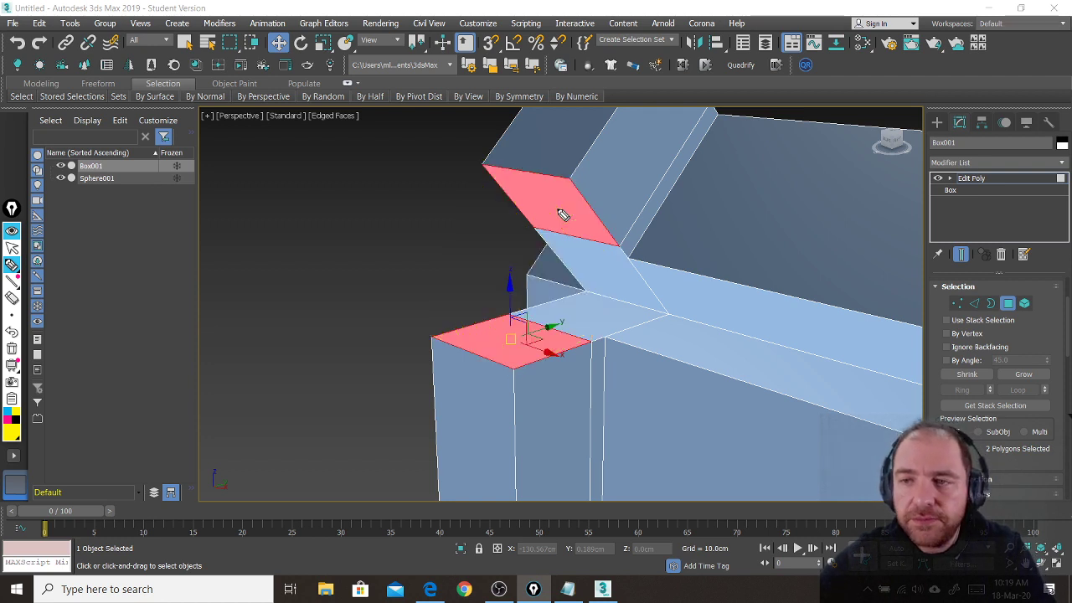
key("ctrl+shift+1")
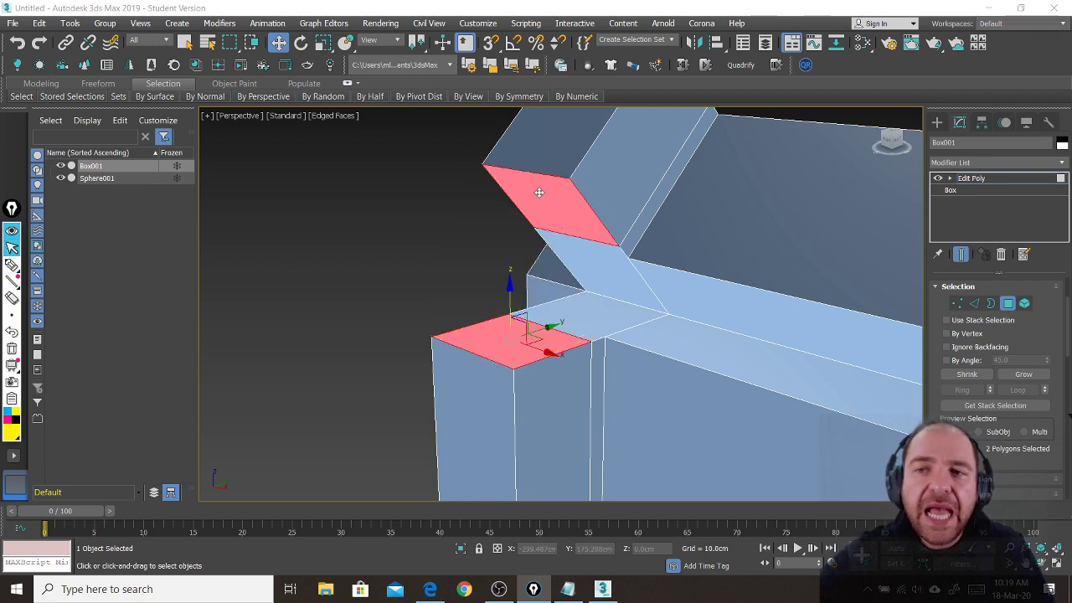
- Bridge the two selected polygons with 4 segments, and clear the polygon selection
left_click(516, 319)
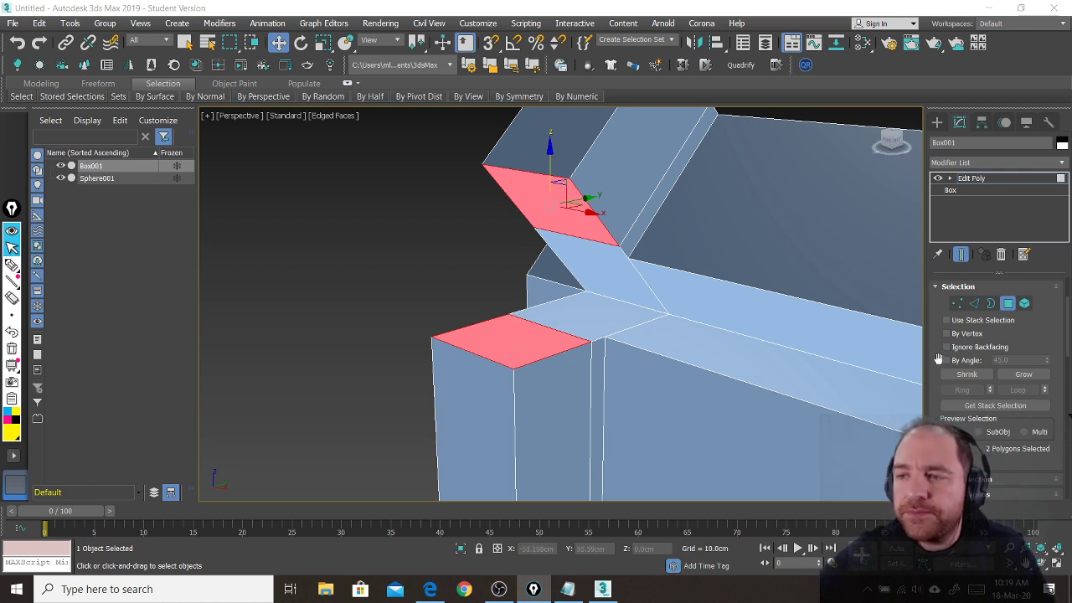
scroll(938, 358, "down", 10)
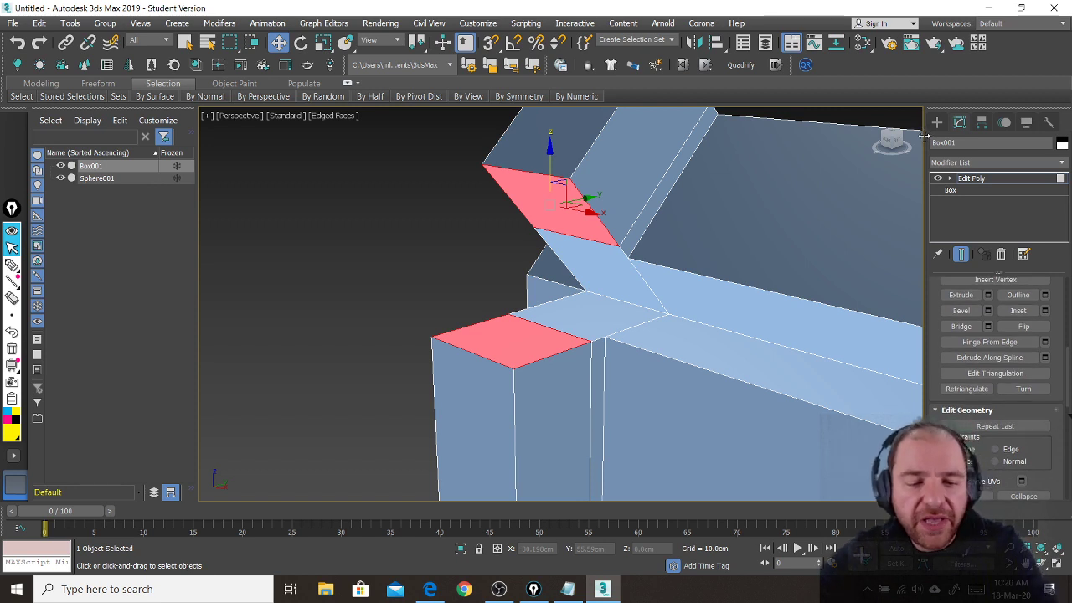
left_click(988, 326)
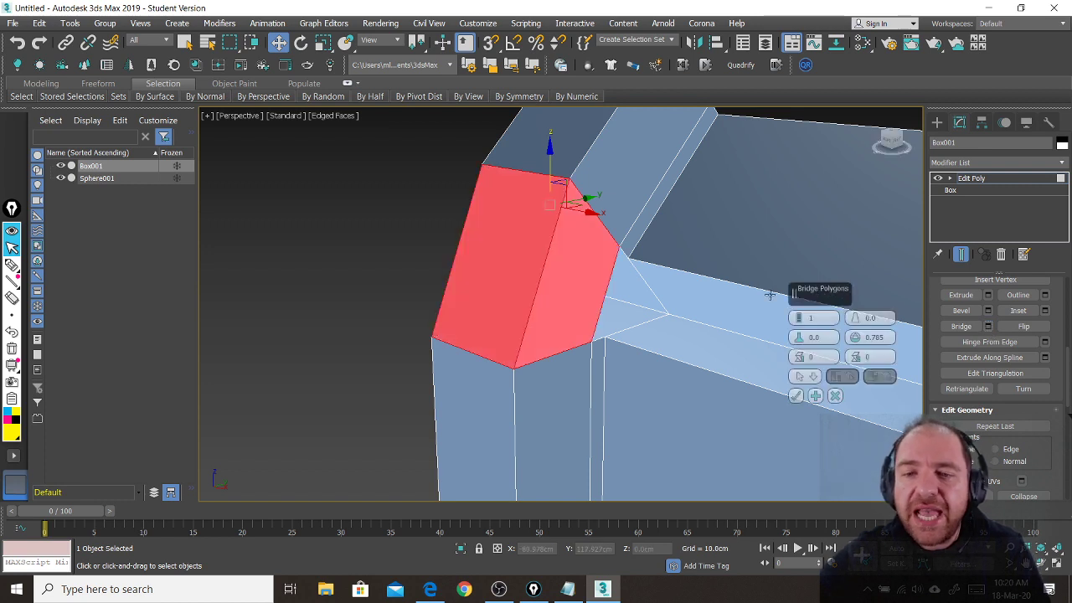
middle_click_drag(673, 313, 645, 306, "alt")
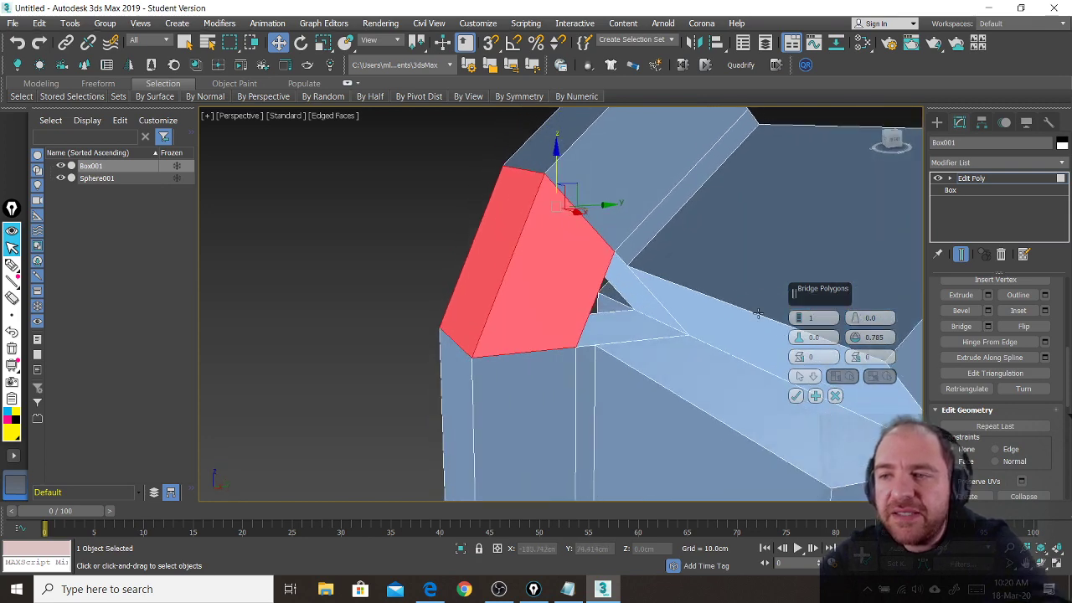
left_click_drag(807, 293, 290, 226)
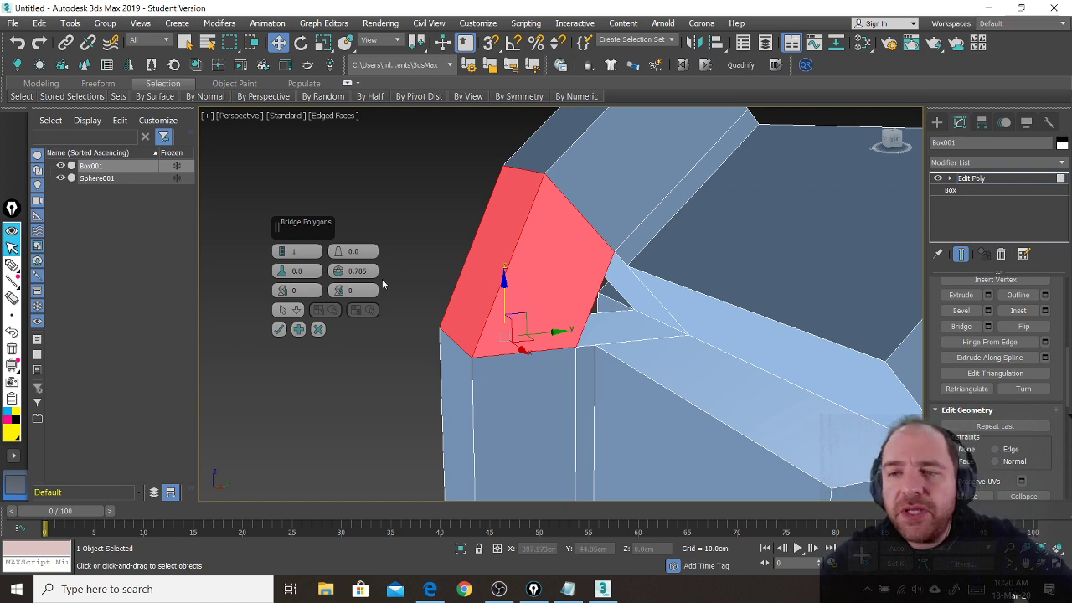
left_click(282, 250)
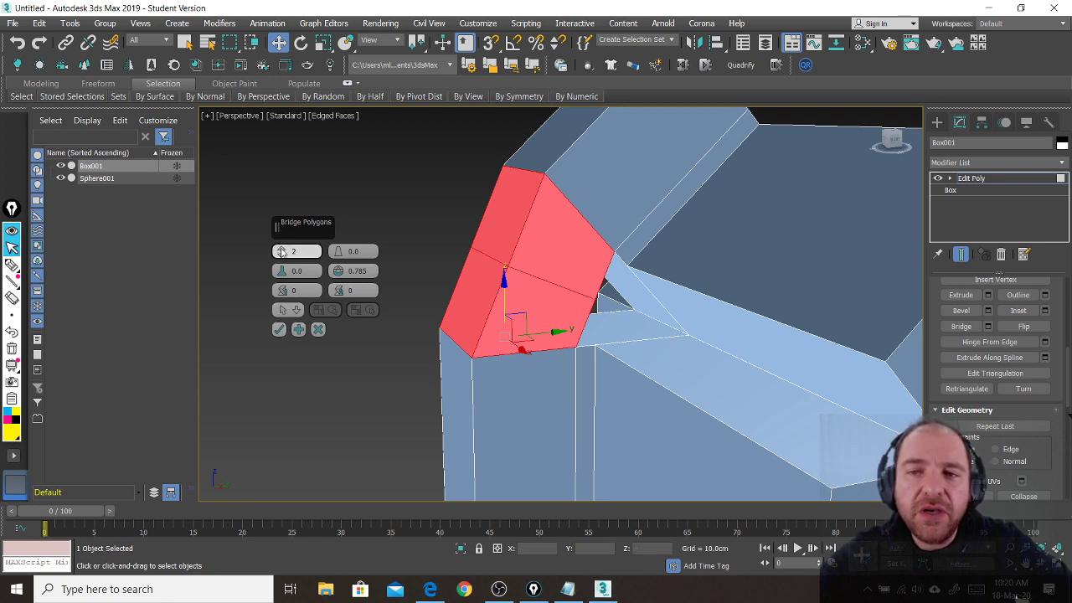
left_click(283, 251)
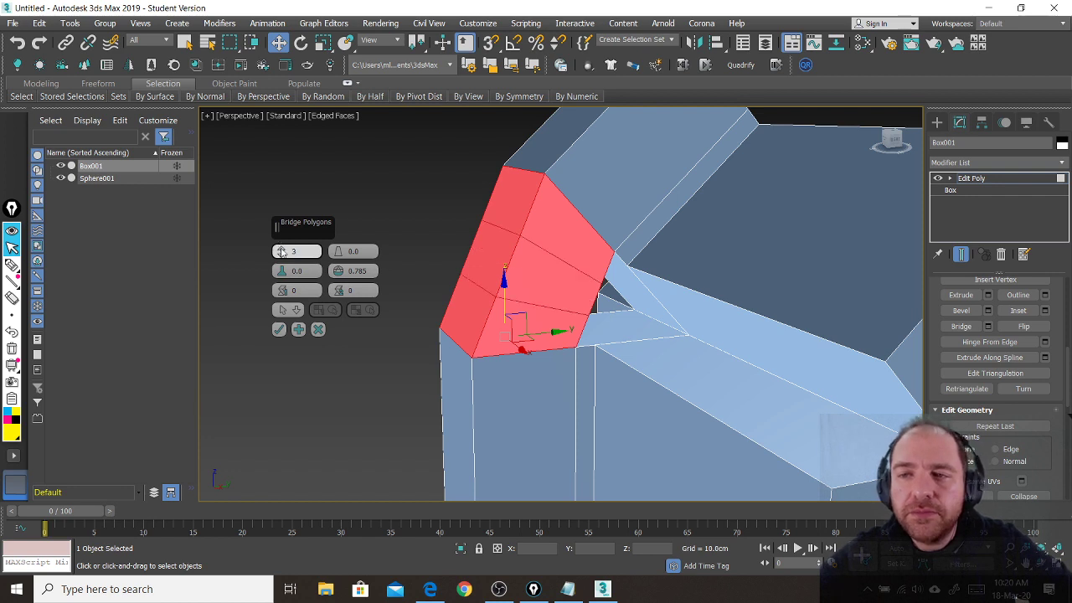
left_click(282, 251)
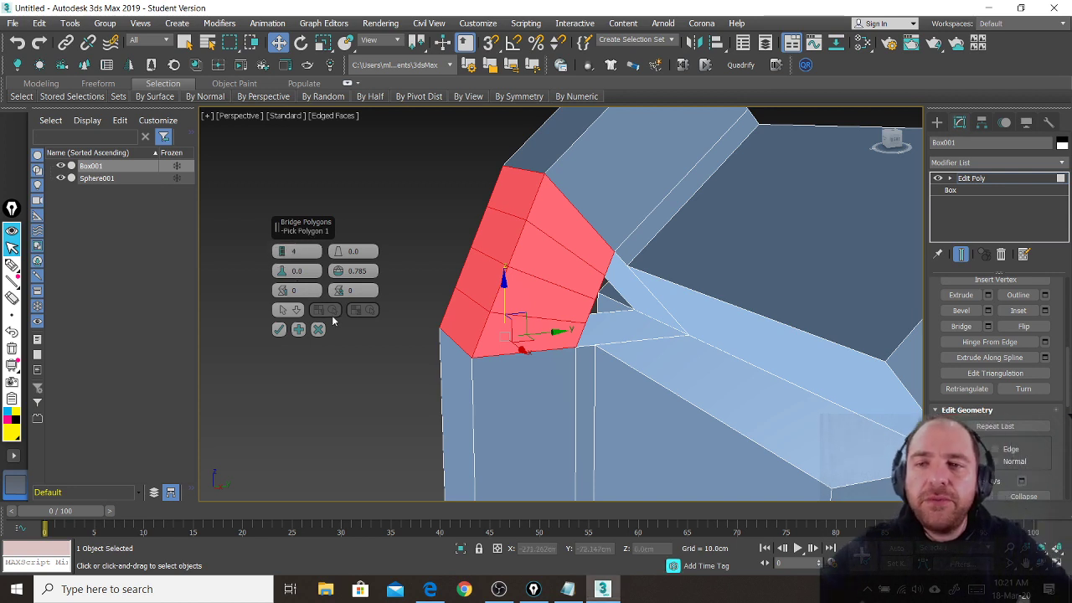
left_click(281, 331)
middle_click_drag(358, 298, 402, 285, "alt")
left_click(404, 281)
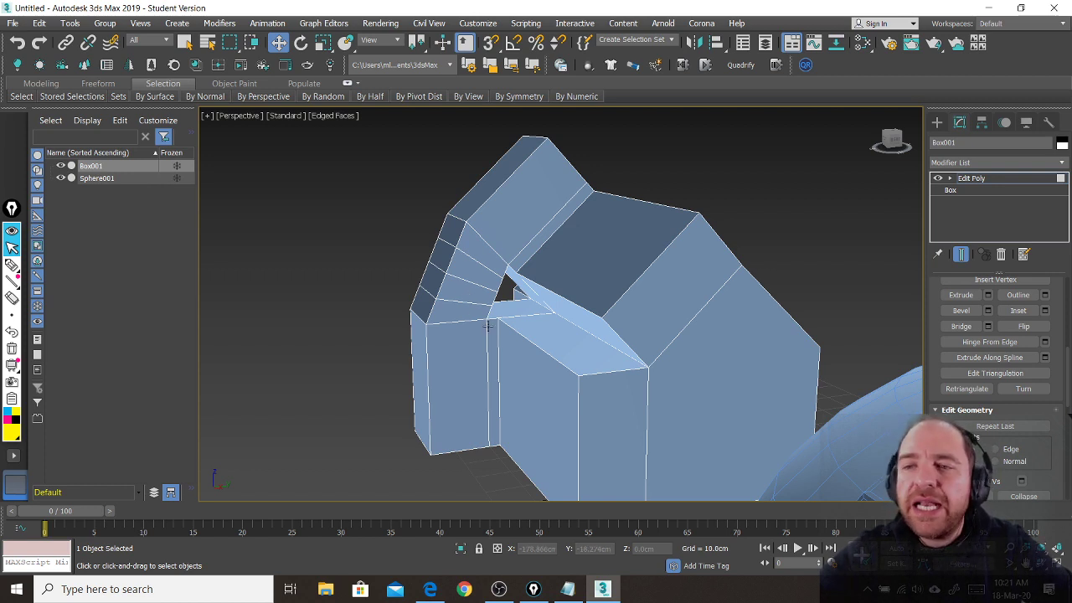
- Exit the polygon sub-object level, delete both Box001 and Sphere001, and reframe the empty scene
scroll(487, 326, "down", 8)
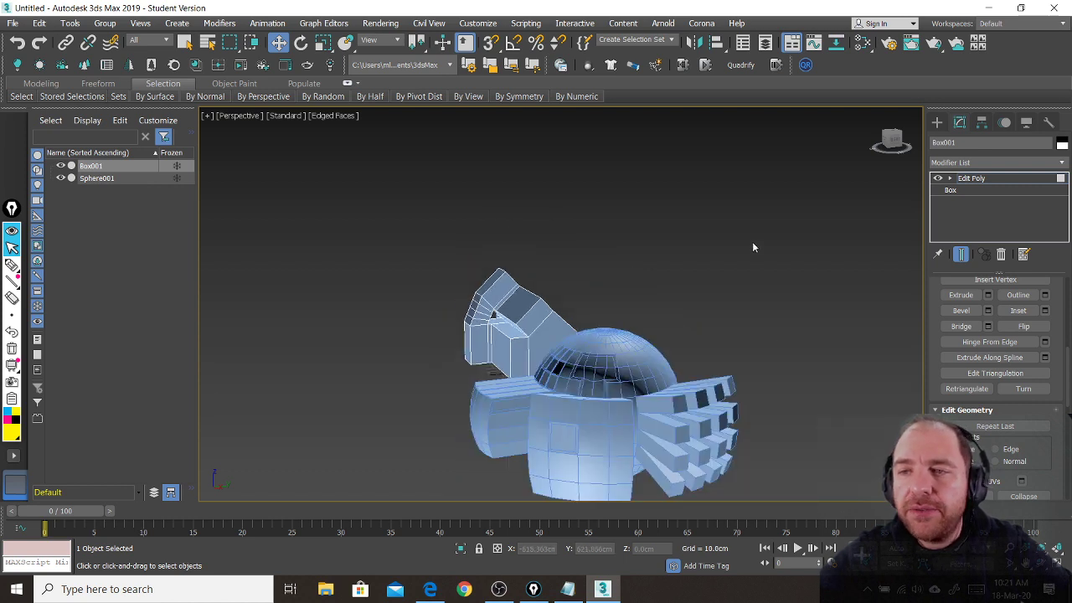
left_click_drag(438, 511, 427, 515)
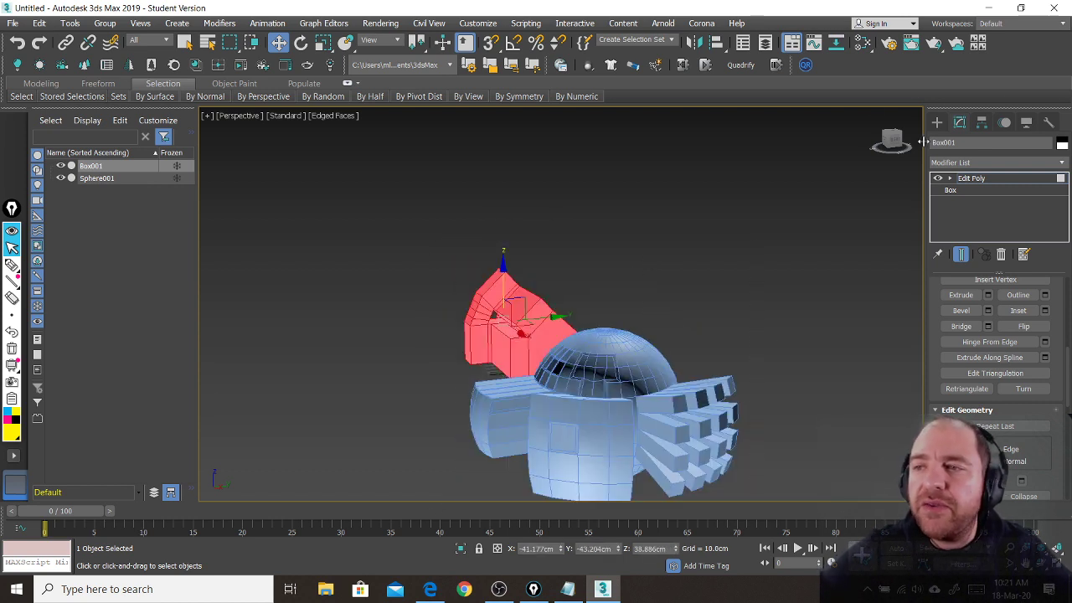
left_click(1008, 178)
left_click_drag(751, 246, 354, 499)
key("Delete")
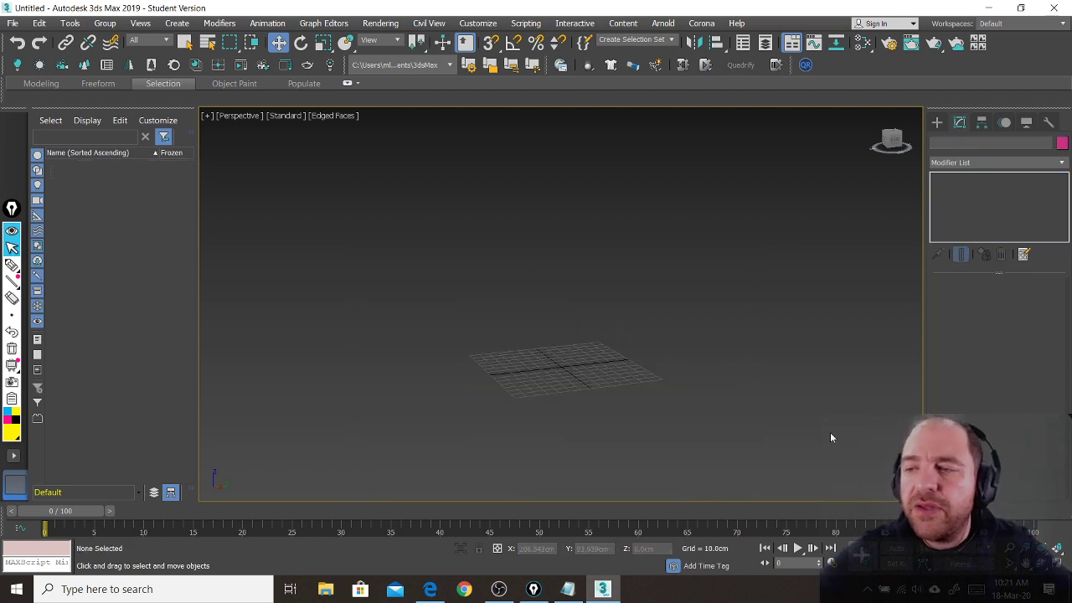
left_click(1058, 551)
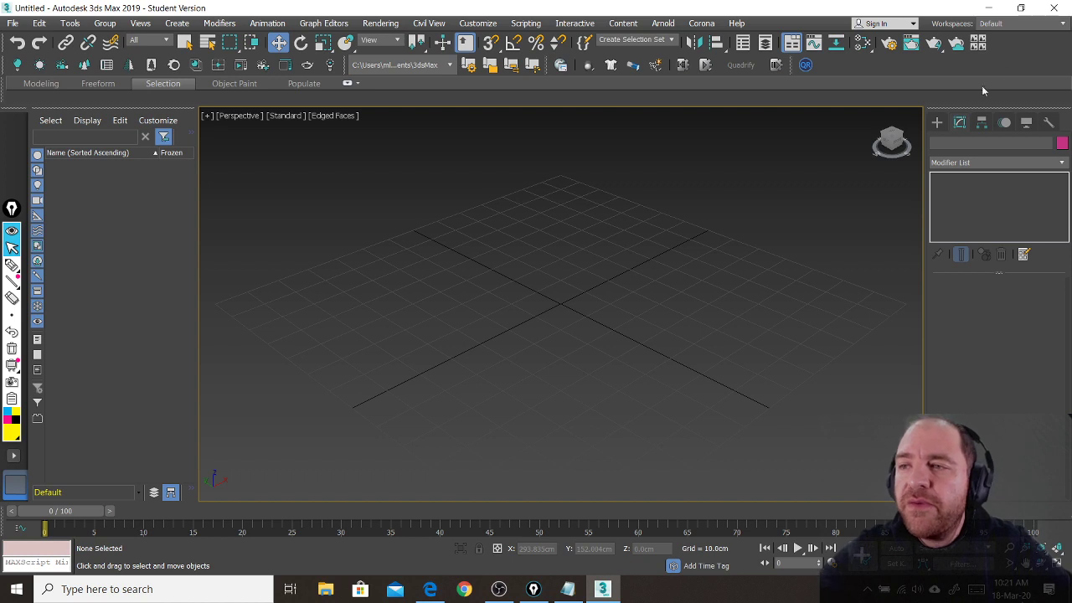
- Start a Line spline and draw the inner outline of a four-sided room, leaving a doorway gap at the front corner
left_click(939, 123)
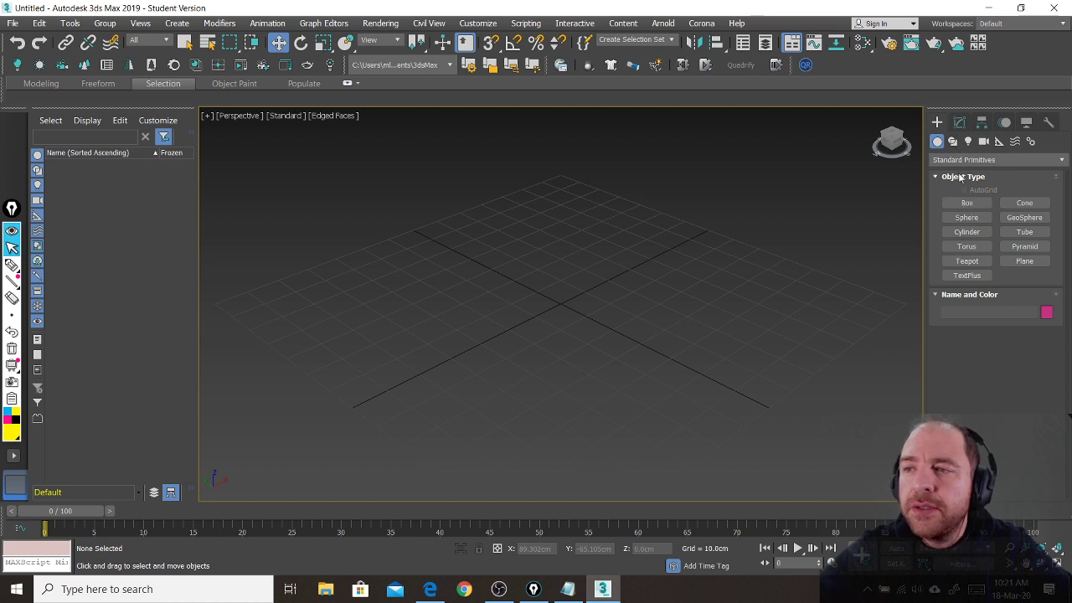
left_click(954, 142)
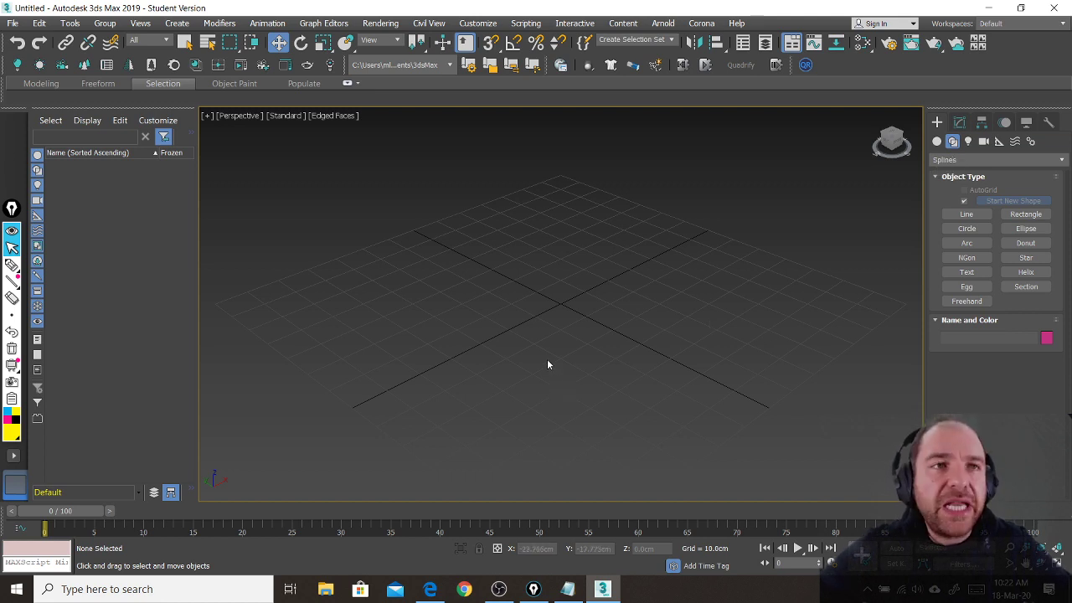
left_click(965, 215)
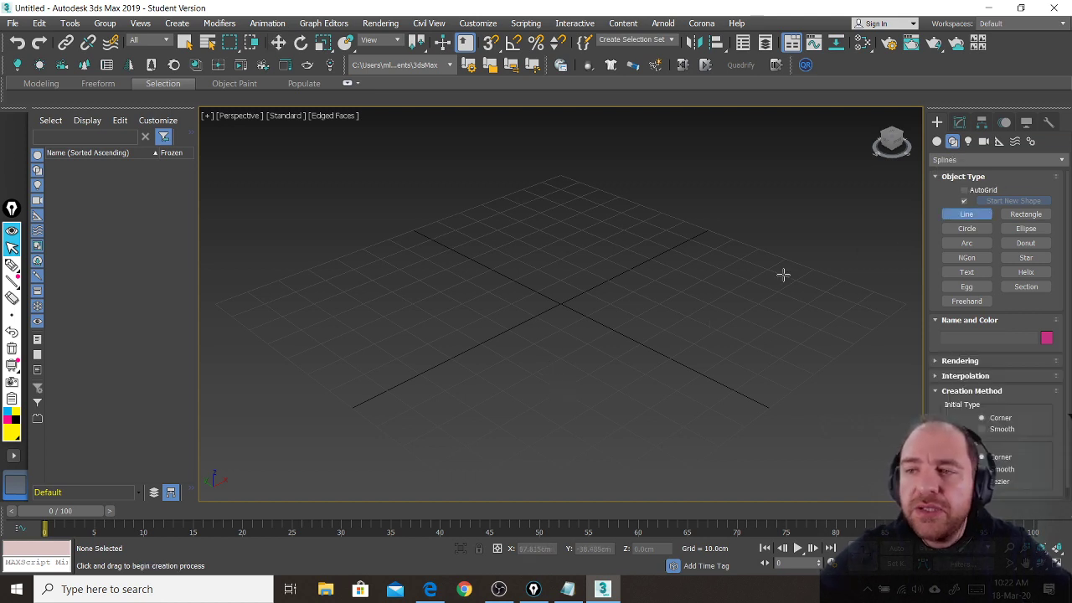
left_click(401, 380)
left_click(449, 359)
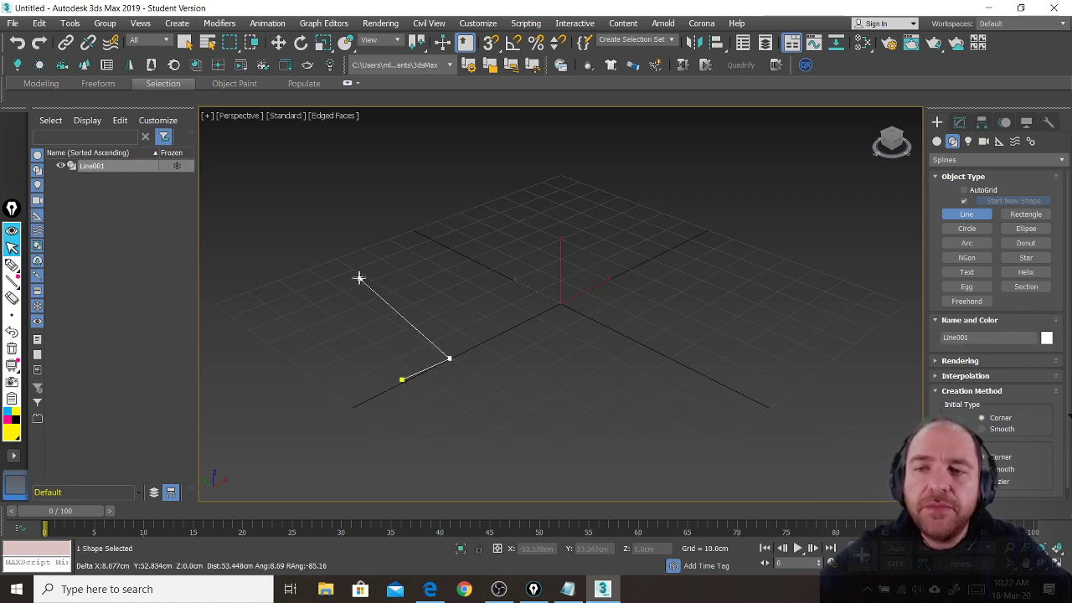
left_click(304, 268)
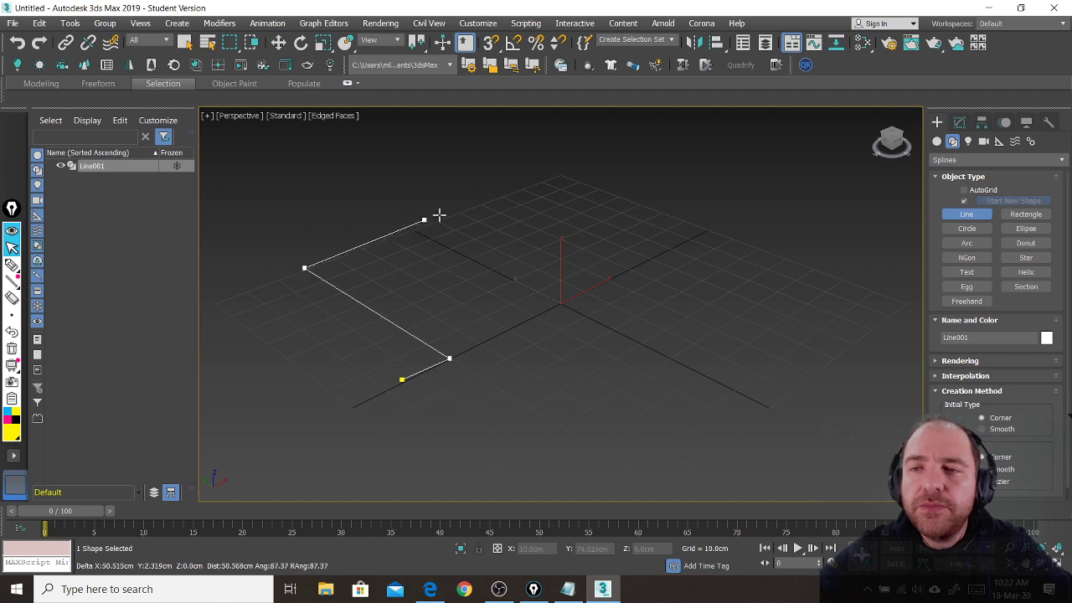
left_click(559, 176)
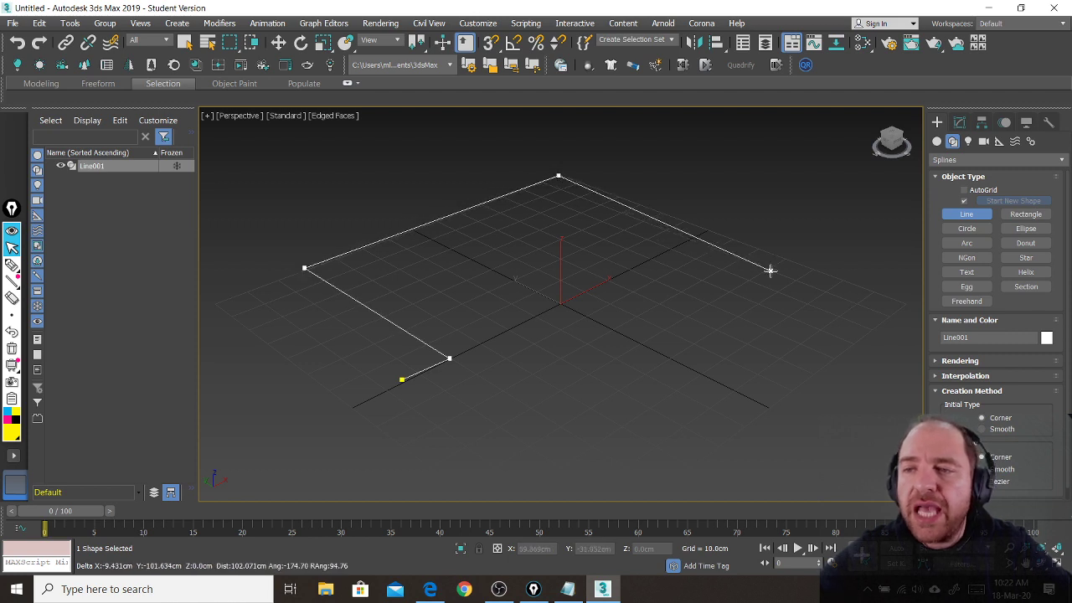
left_click(819, 290)
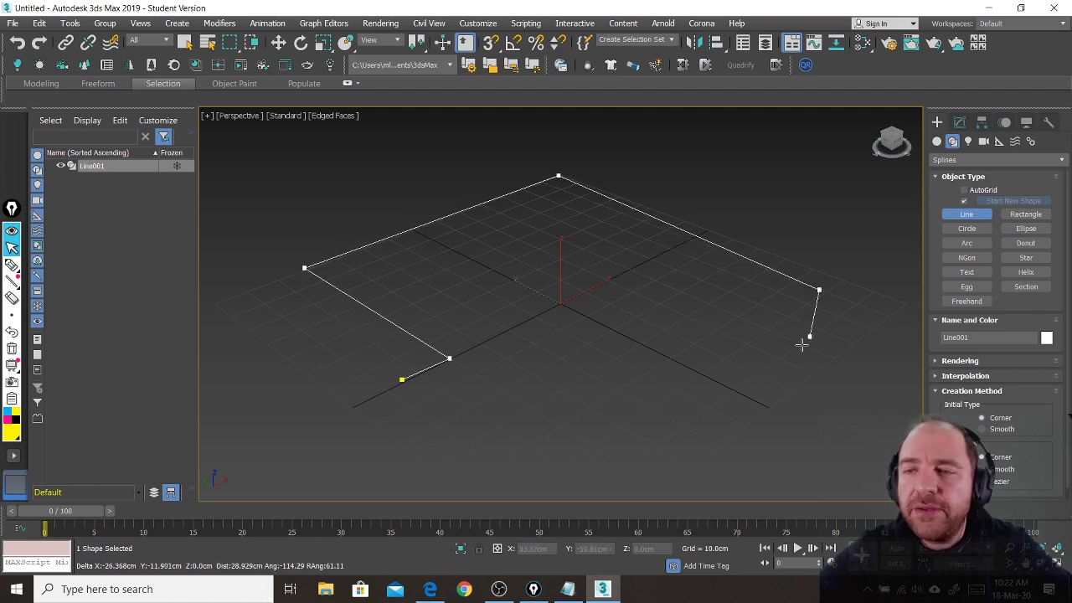
left_click(602, 443)
- Draw the short wall return at the doorway, trace the outer wall outline back to the first vertex, and close the spline
left_click(587, 436)
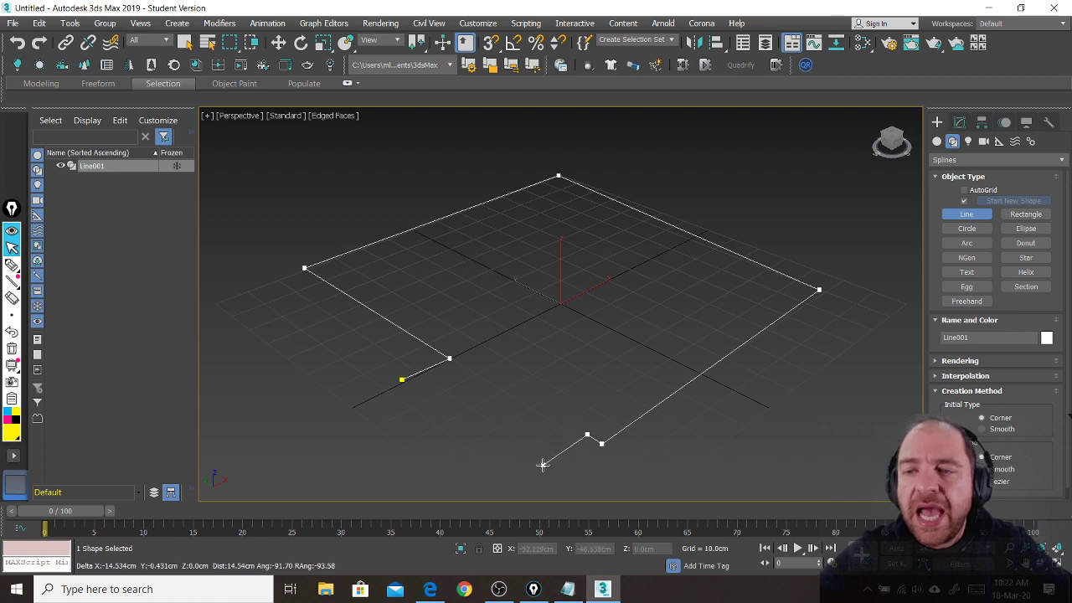
left_click(542, 465)
left_click(593, 494)
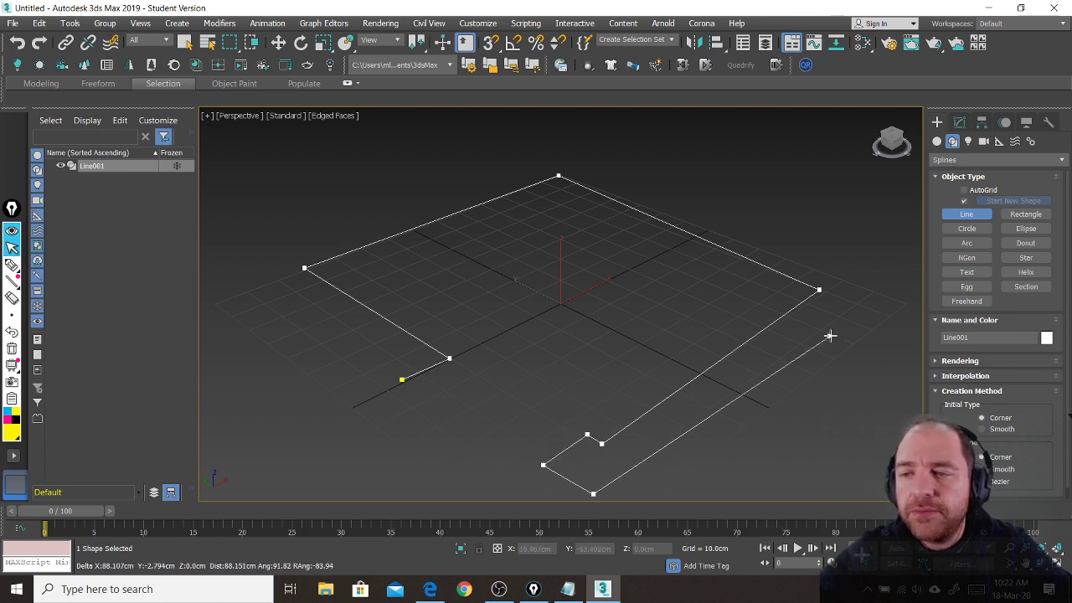
left_click(874, 296)
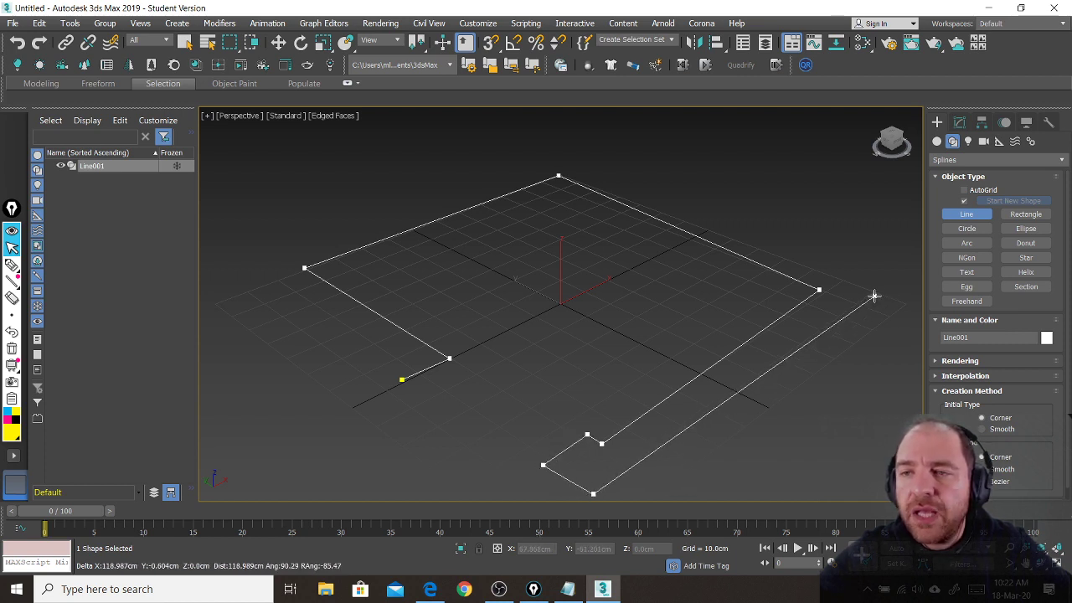
left_click(550, 157)
left_click(254, 268)
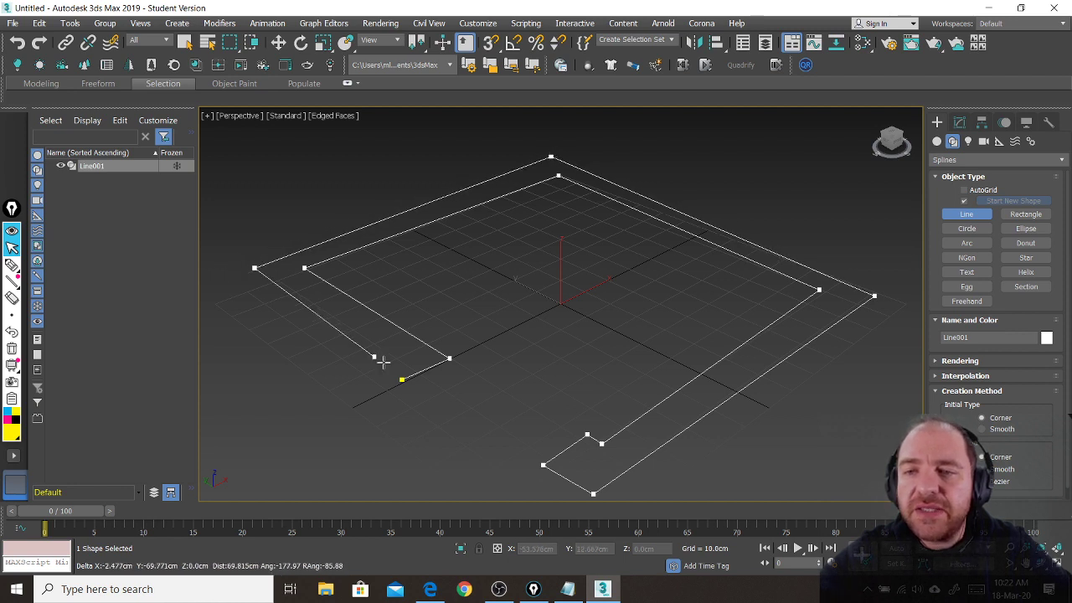
left_click(402, 379)
left_click(513, 342)
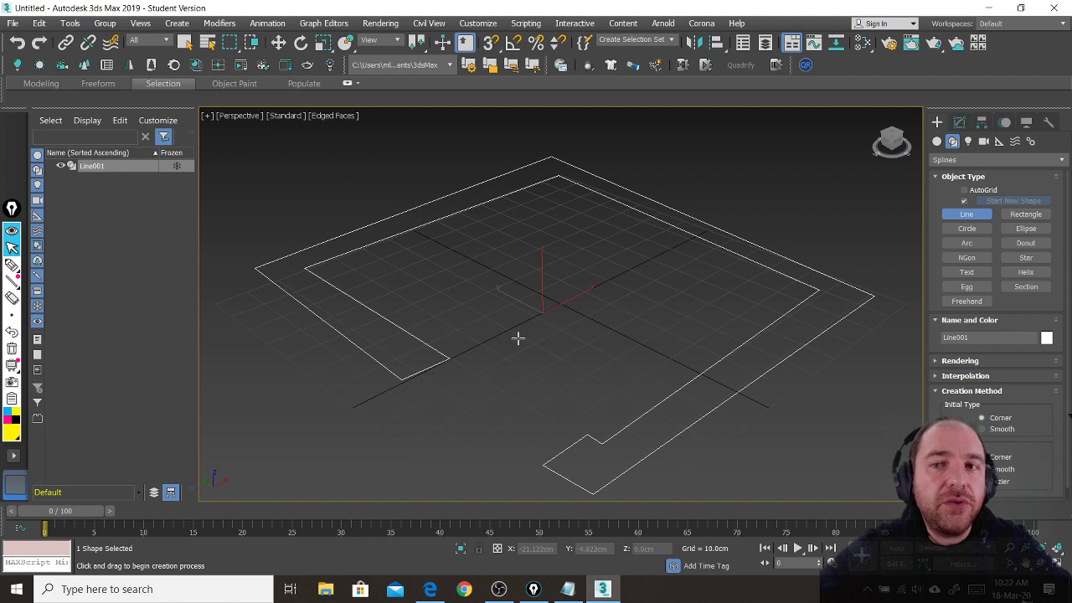
- Apply an Extrude modifier to the closed wall outline and set its amount to 75.5 cm
scroll(518, 337, "down", 3)
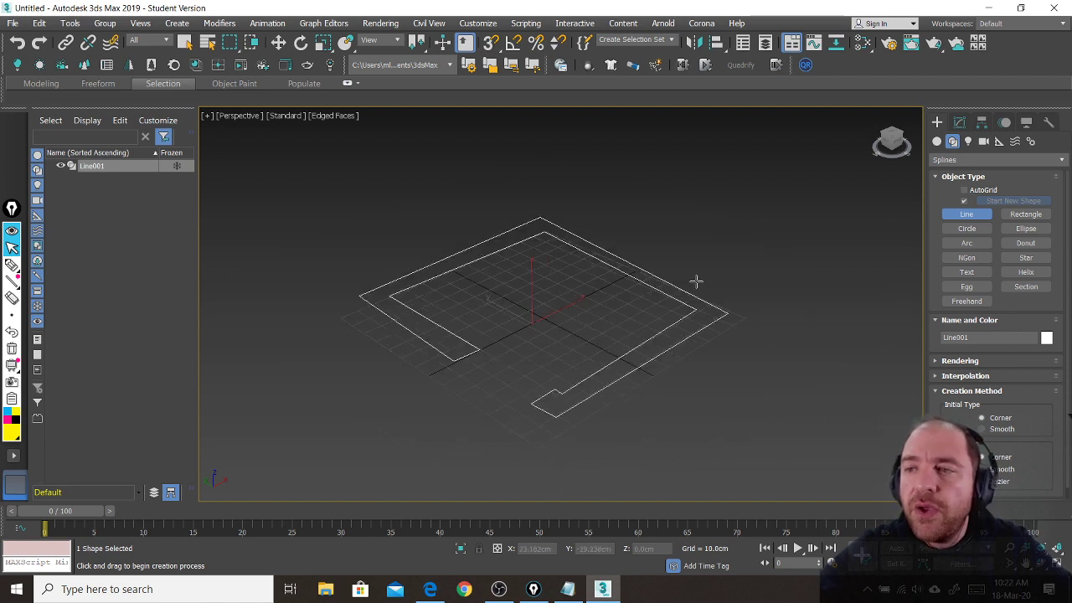
left_click(959, 123)
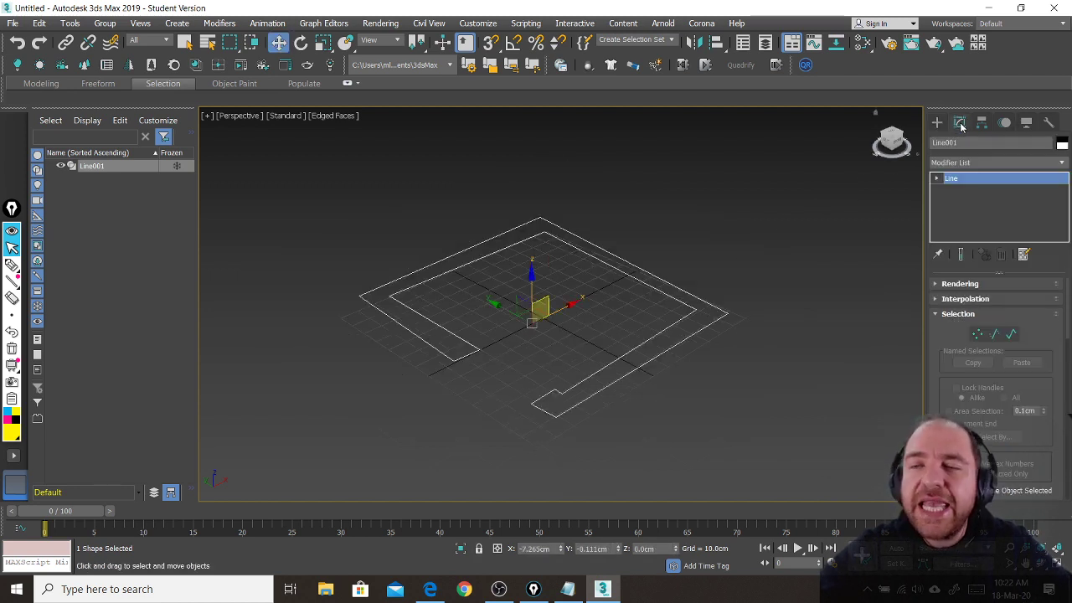
left_click(1062, 163)
scroll(1067, 277, "down", 10)
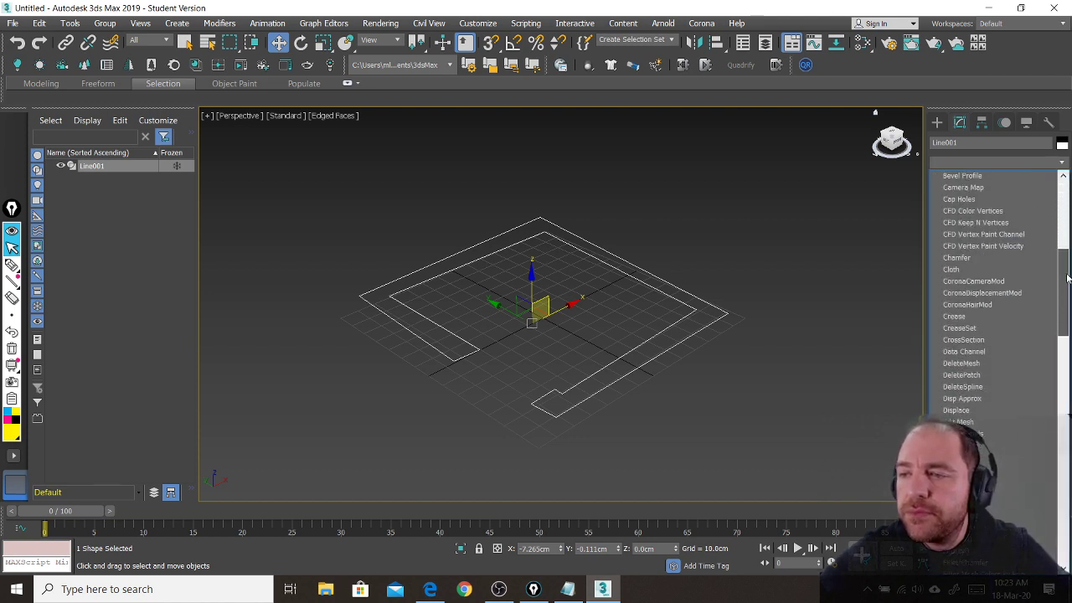
scroll(1067, 278, "down", 3)
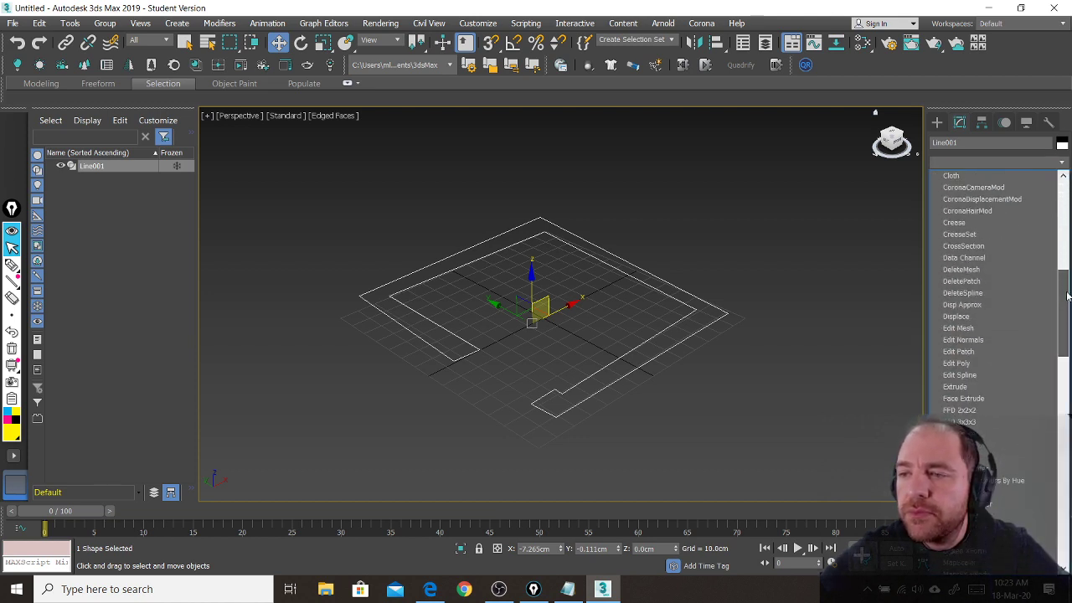
left_click(989, 387)
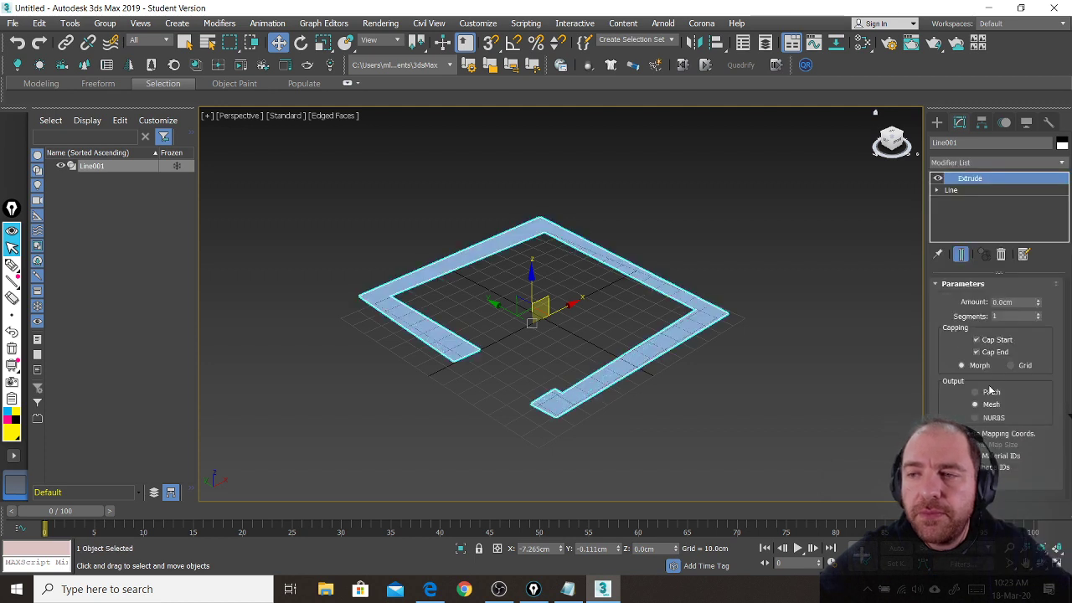
left_click_drag(1039, 306, 1046, 219)
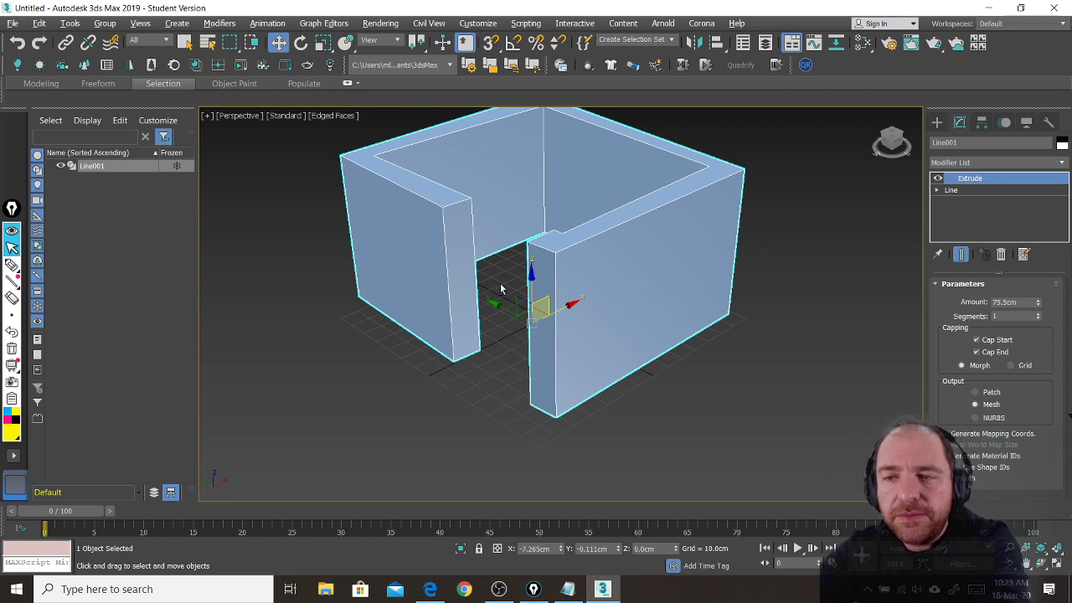
- Add an Edit Poly modifier above Extrude on the wall object
middle_click_drag(501, 289, 609, 256, "alt")
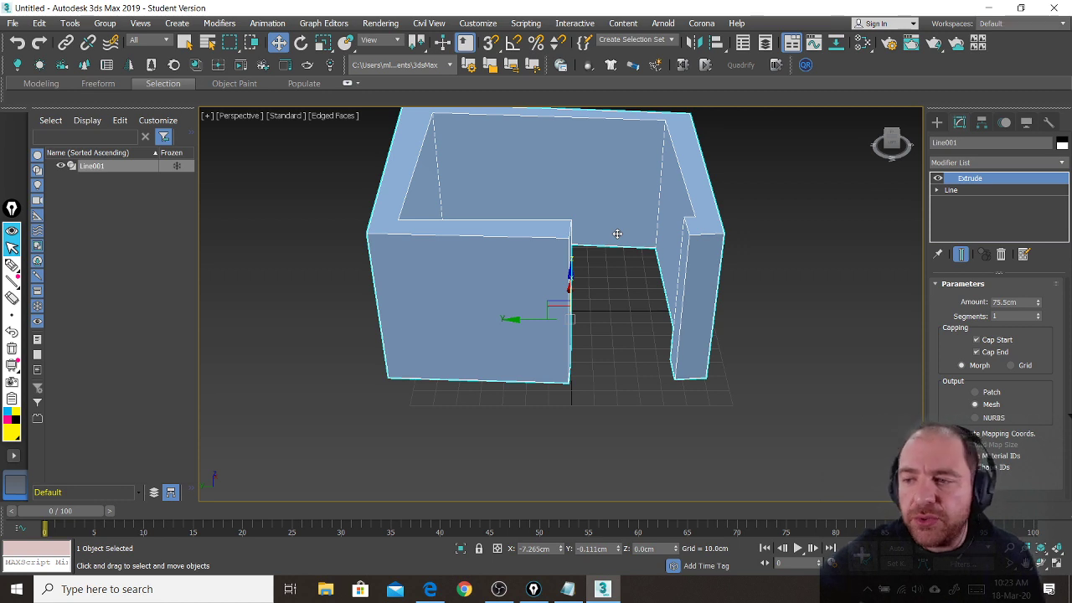
middle_click_drag(752, 254, 689, 304)
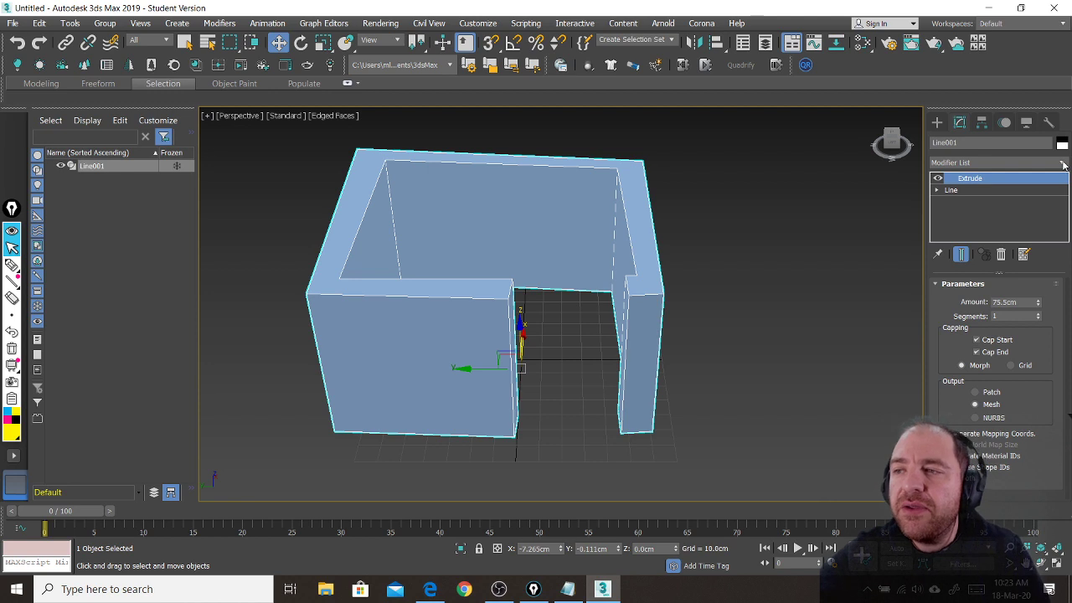
left_click(1064, 164)
scroll(1066, 267, "down", 5)
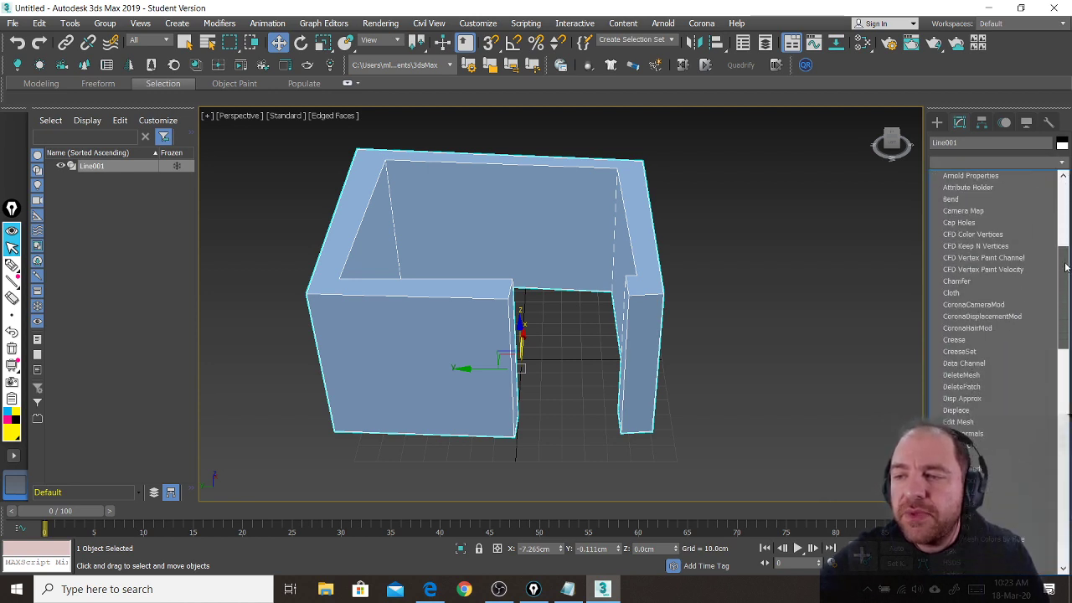
scroll(1066, 266, "down", 4)
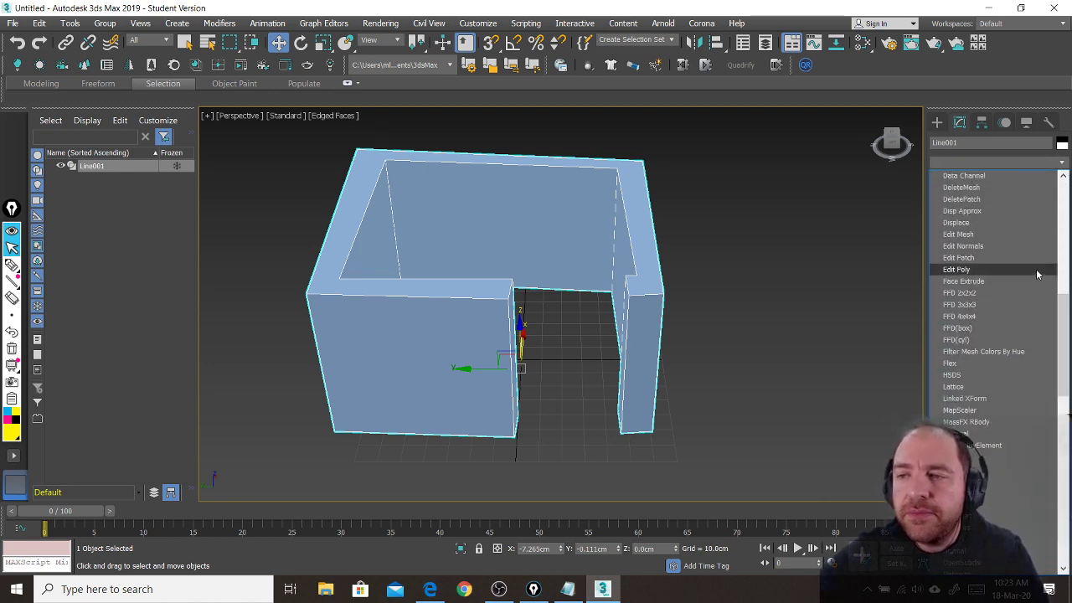
left_click(1035, 269)
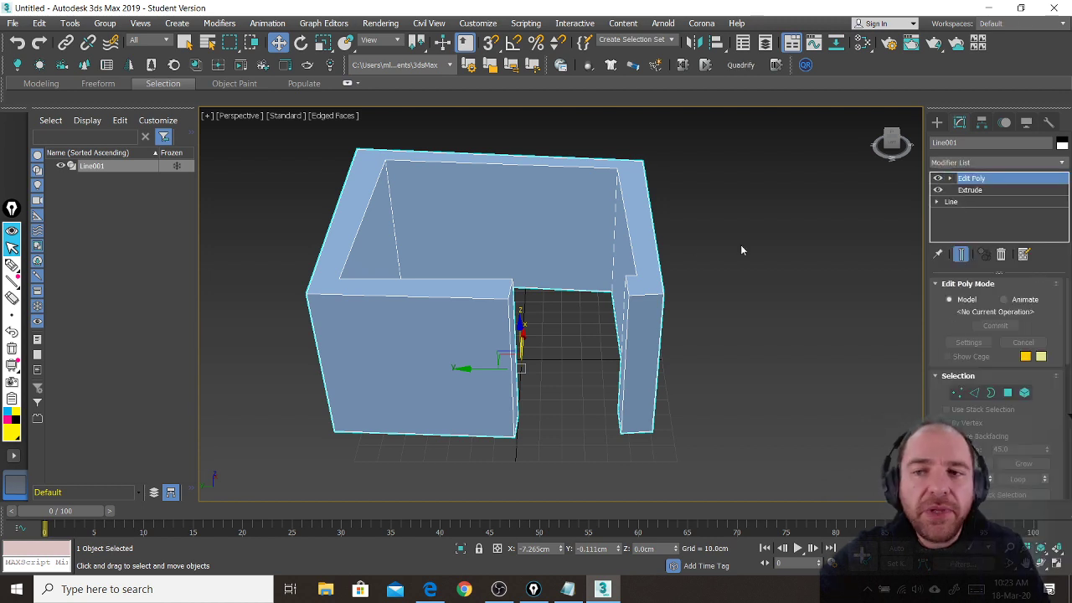
- Sketch the intended lintel across the top of the doorway with yellow lines, erase the annotations, and return to the cursor
middle_click_drag(672, 310, 704, 287)
scroll(567, 284, "up", 3)
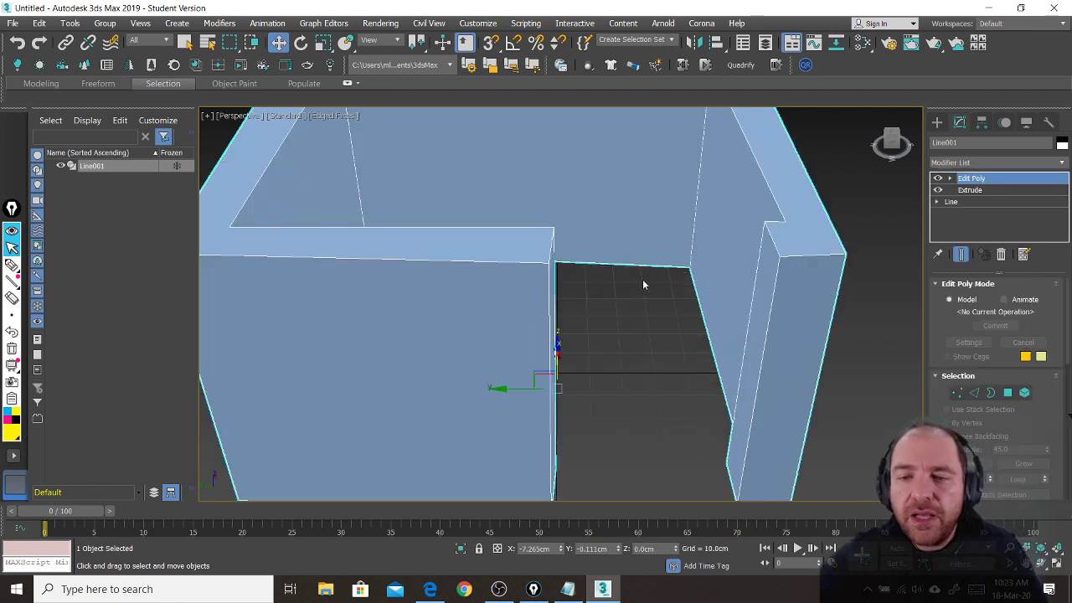
middle_click_drag(645, 284, 718, 265, "alt")
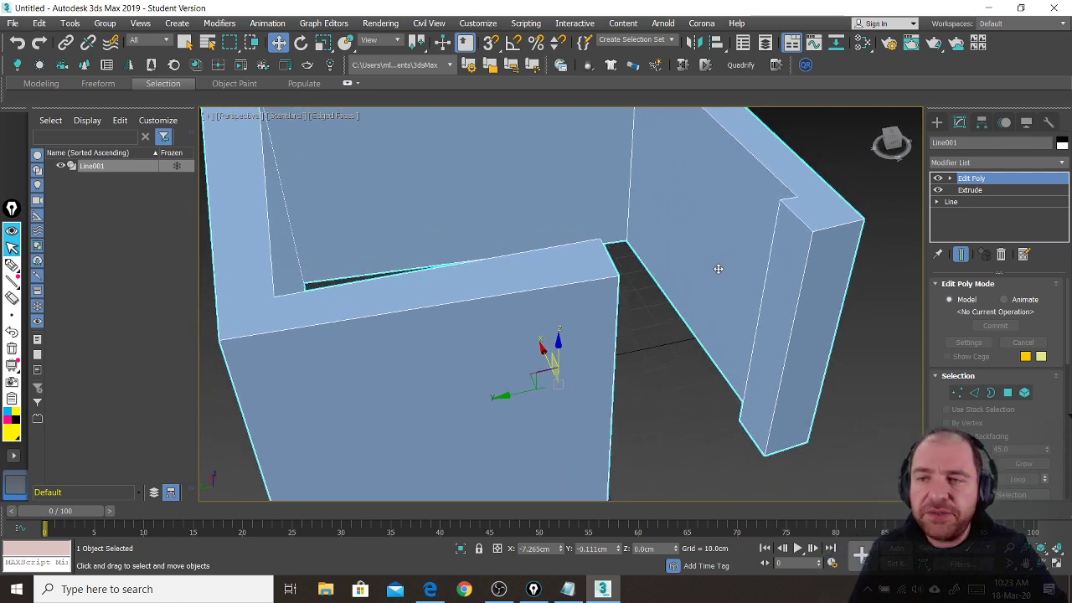
key("ctrl+shift+3")
left_click_drag(600, 233, 603, 242)
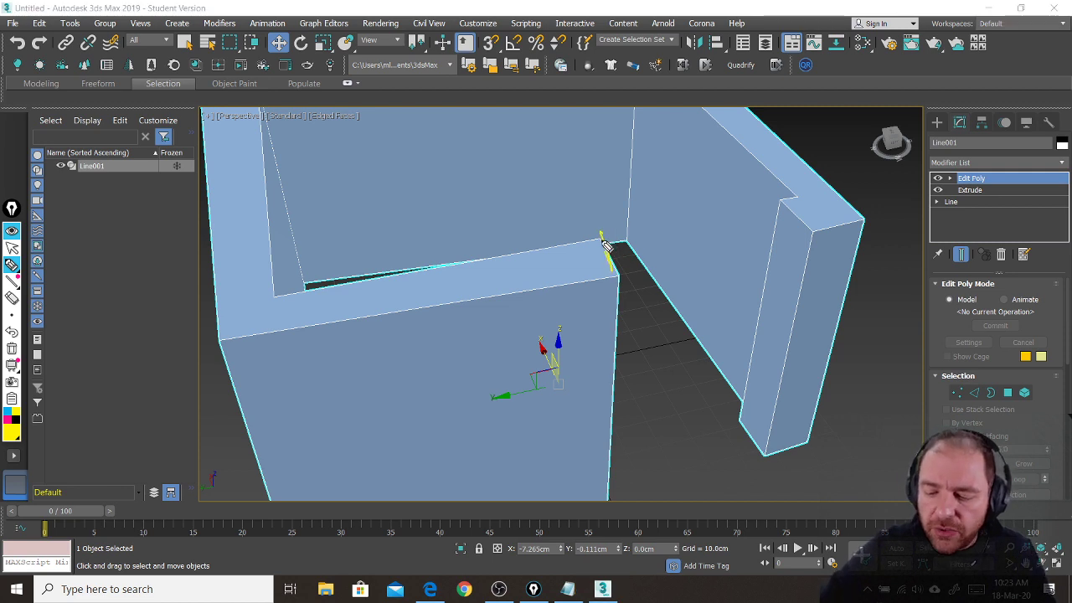
mouse_move(617, 282)
left_mouse_down()
mouse_move(821, 242)
mouse_move(668, 280)
left_mouse_up()
mouse_move(628, 243)
left_mouse_down()
mouse_move(792, 210)
mouse_move(813, 242)
mouse_move(810, 270)
left_mouse_up()
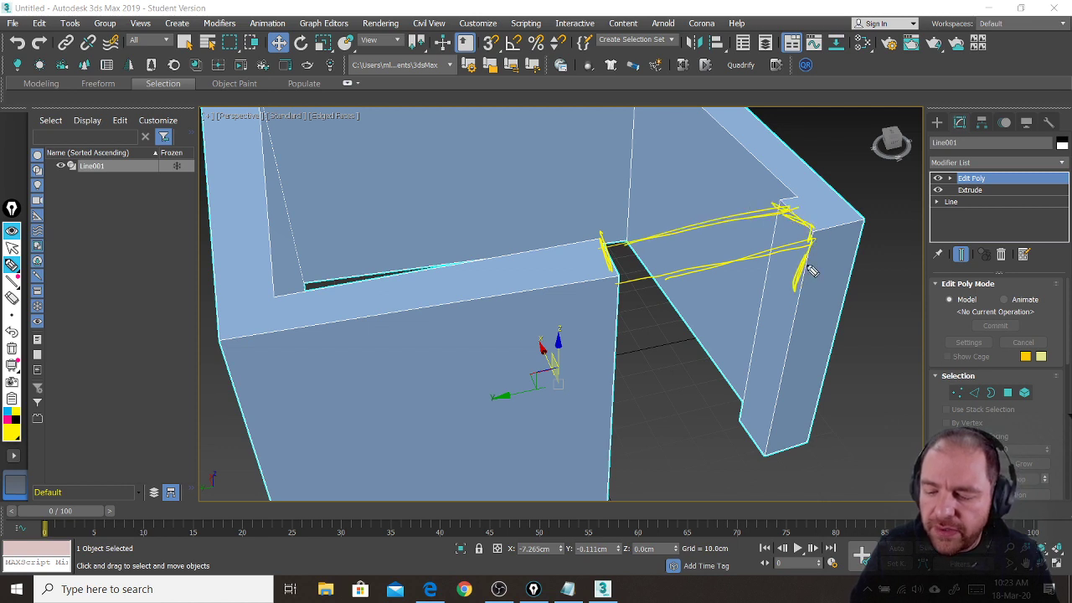
mouse_move(617, 354)
left_mouse_down()
mouse_move(804, 297)
mouse_move(668, 342)
mouse_move(614, 346)
left_mouse_up()
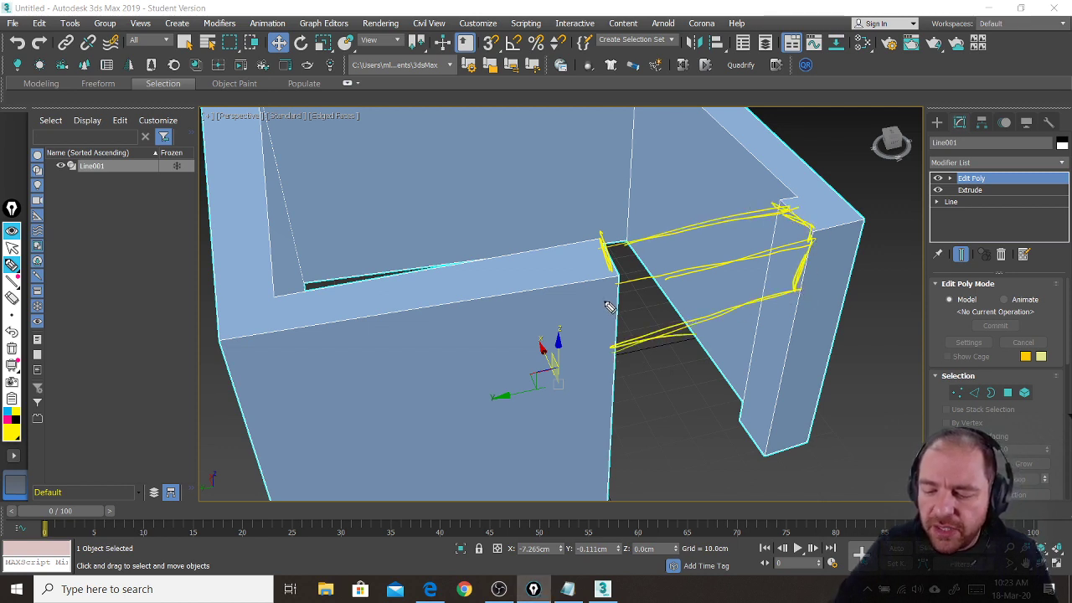
mouse_move(609, 306)
left_mouse_down()
mouse_move(614, 345)
mouse_move(613, 283)
left_mouse_up()
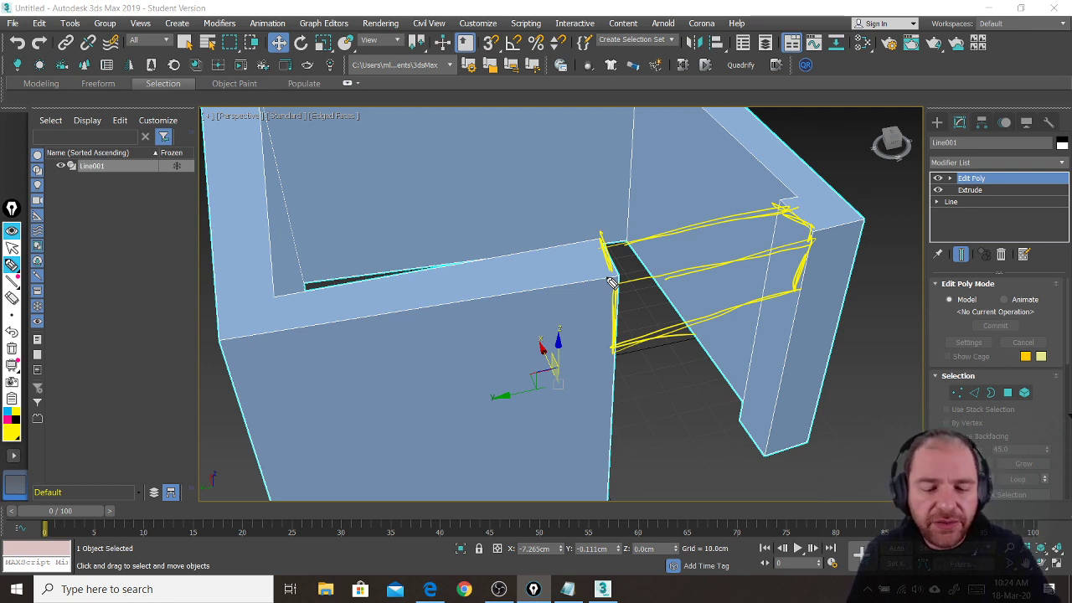
key("ctrl+shift+7")
key("ctrl+shift+2")
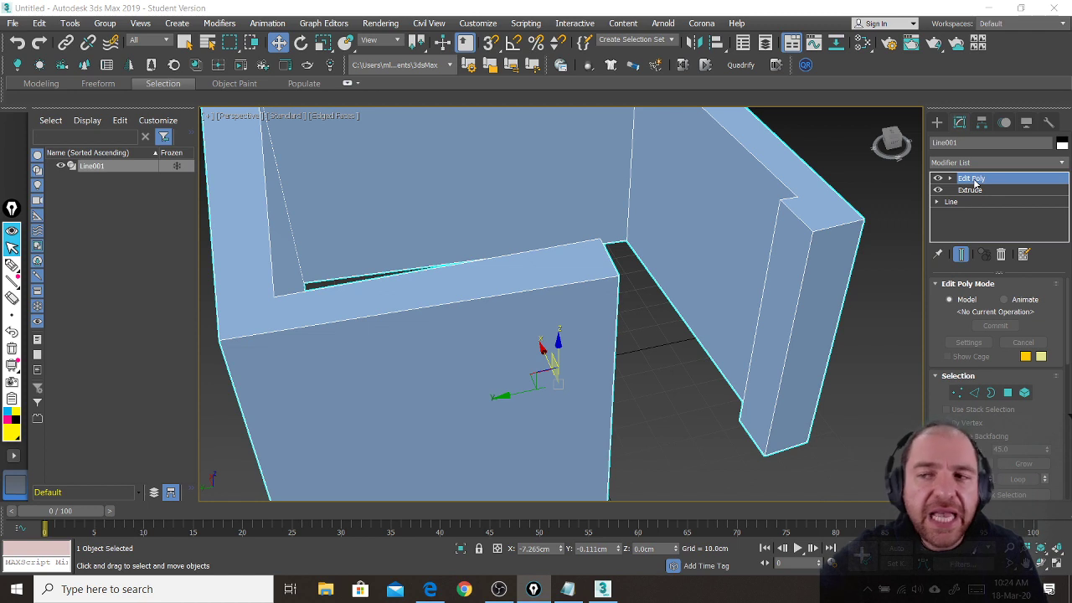
- Select the four vertical edges on both sides of the doorway opening at the Edit Poly edge level
left_click_drag(941, 331, 945, 293)
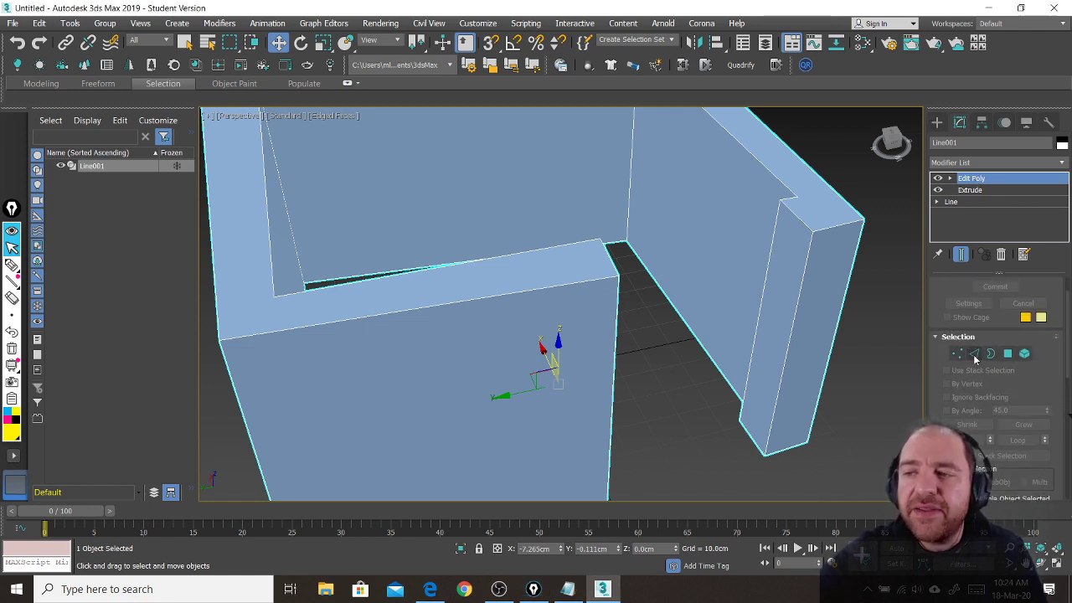
left_click(974, 354)
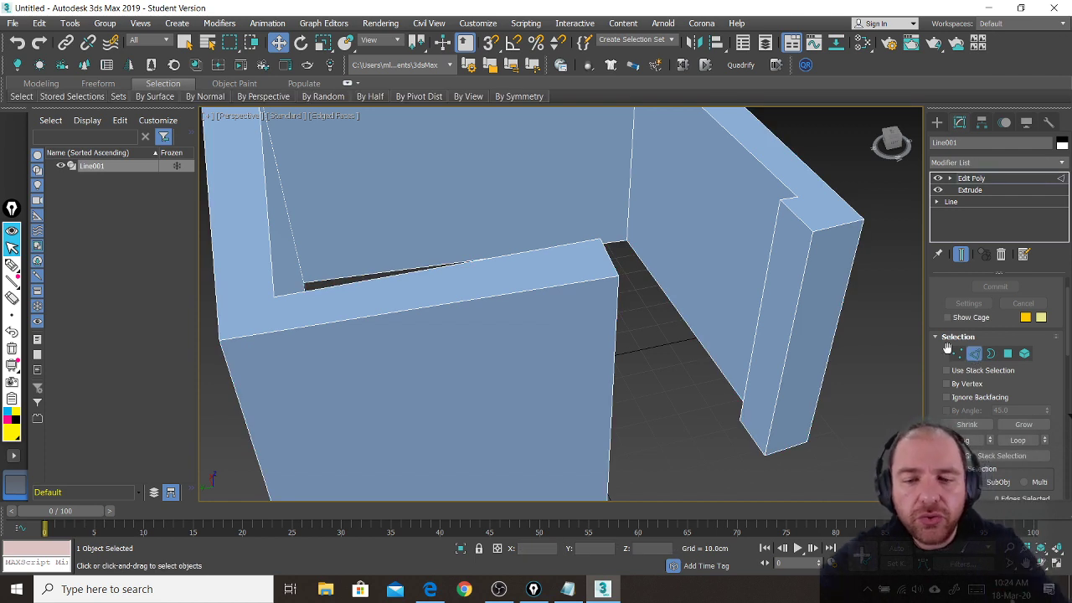
left_click(766, 274)
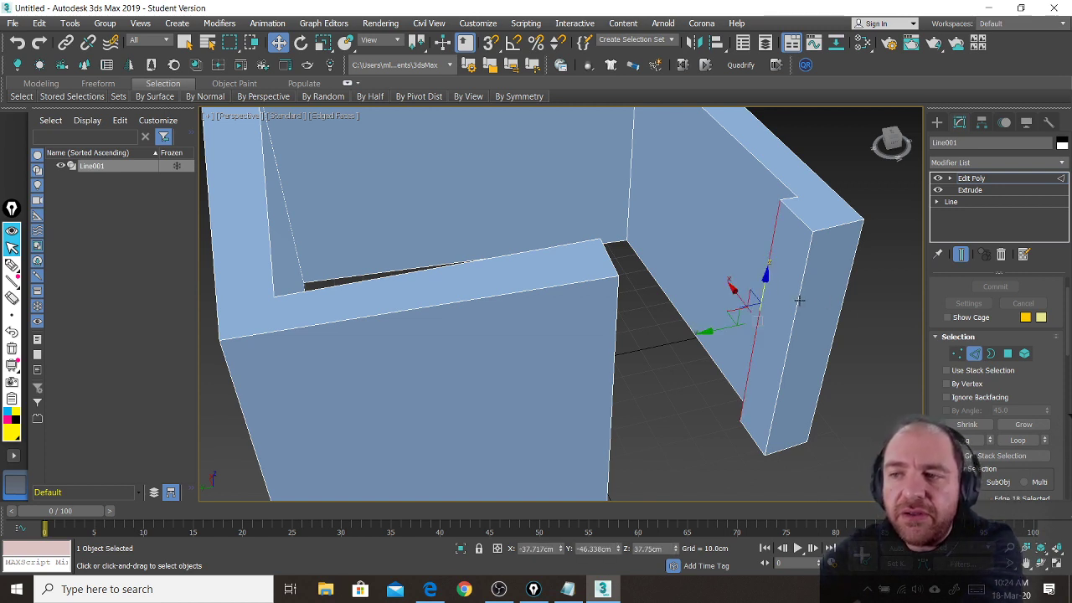
left_click(799, 299, "ctrl")
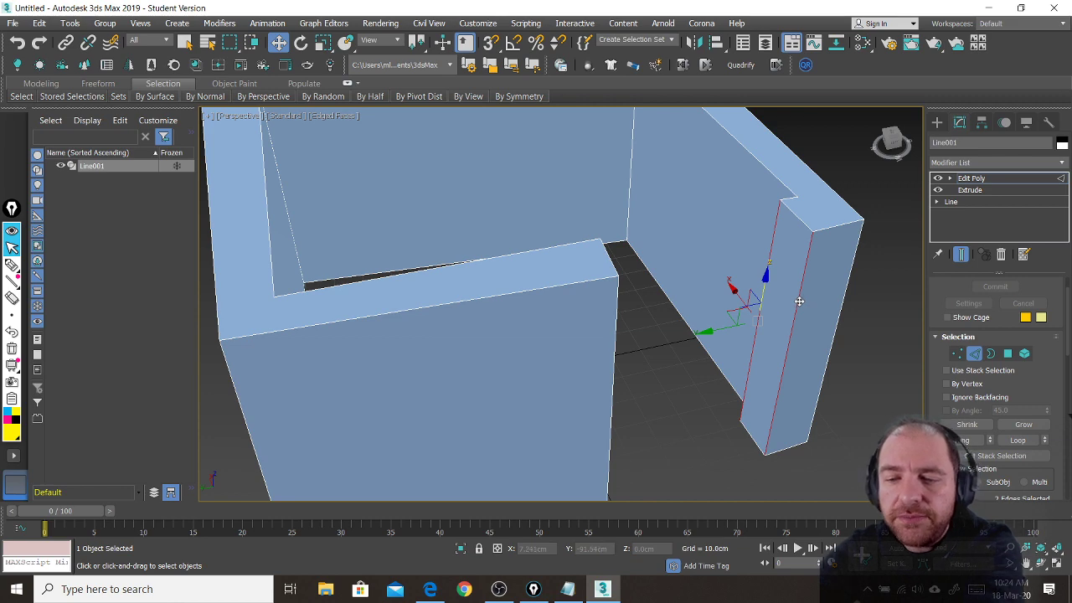
middle_click_drag(752, 344, 685, 341, "alt")
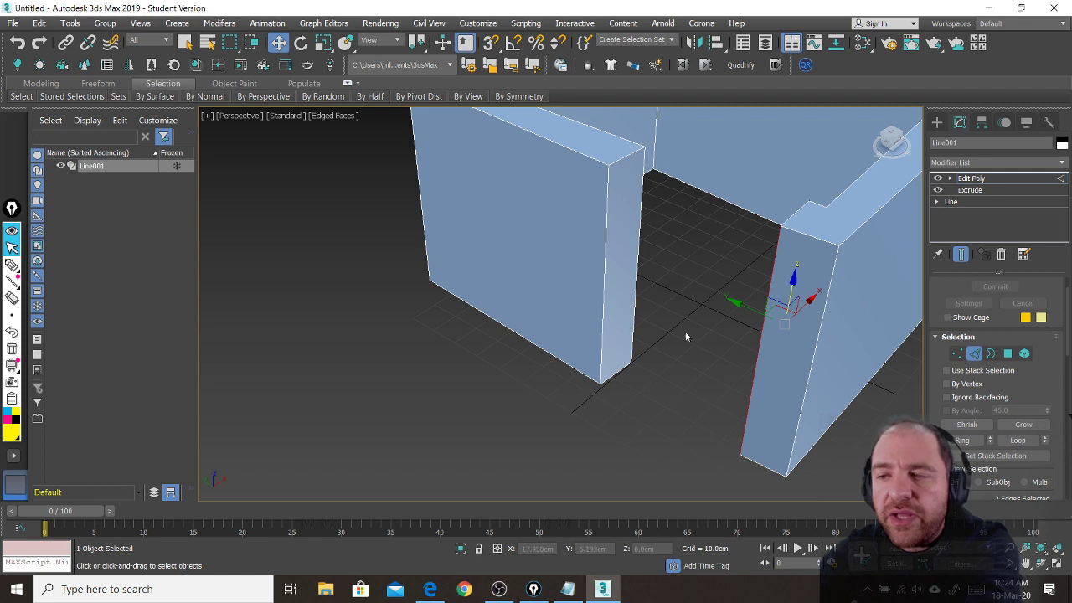
left_click(638, 258, "ctrl")
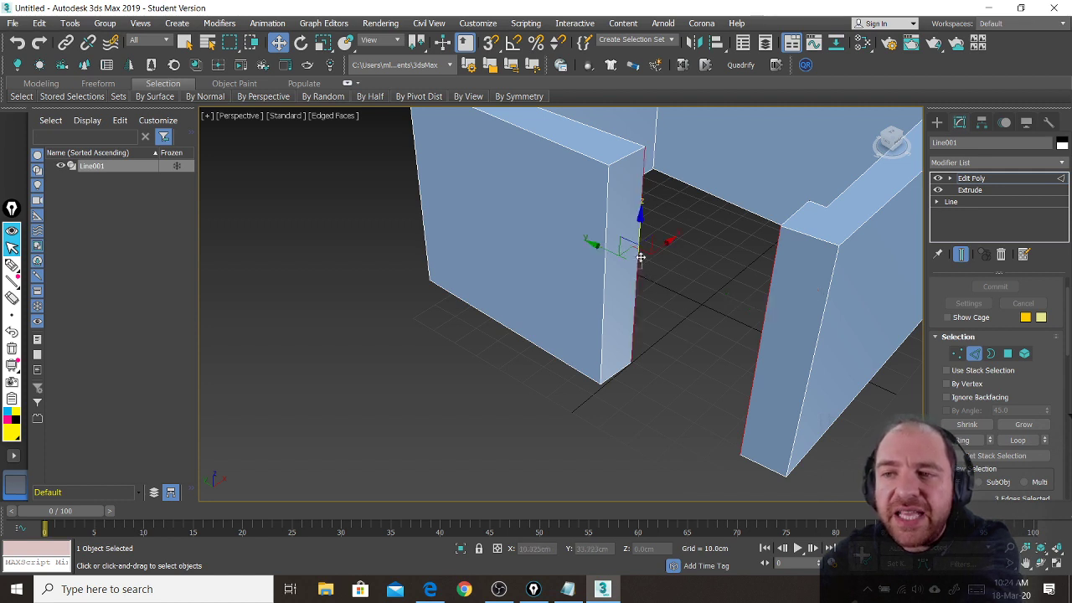
left_click(607, 290, "ctrl")
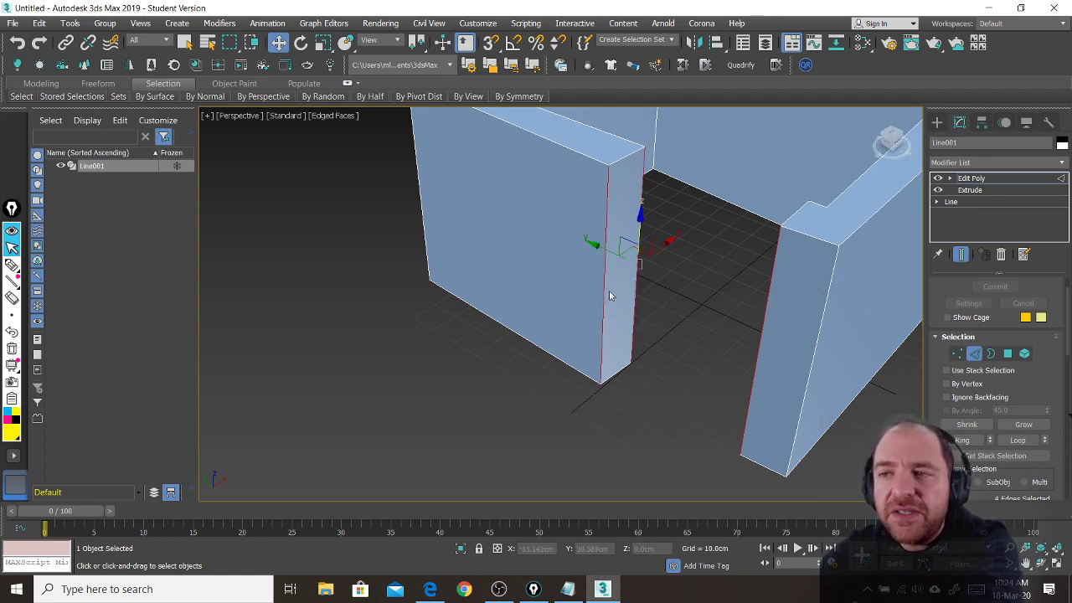
middle_click_drag(609, 290, 616, 362, "alt")
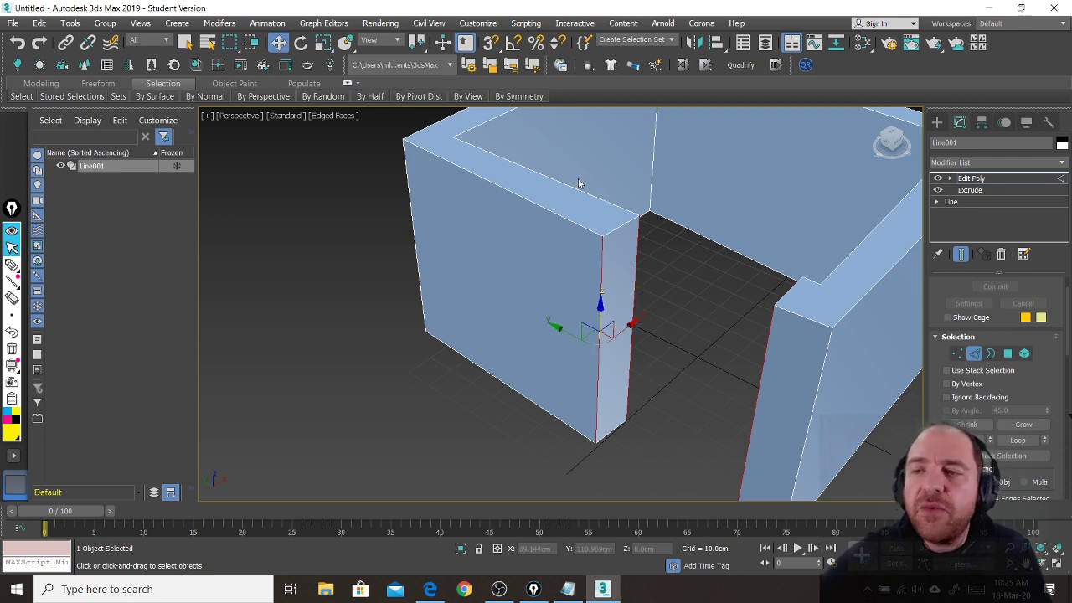
- Connect the selected doorway edges with 1 segment, pinch 0 and slide 0, adding a horizontal edge across each door jamb
left_click_drag(937, 358, 984, 43)
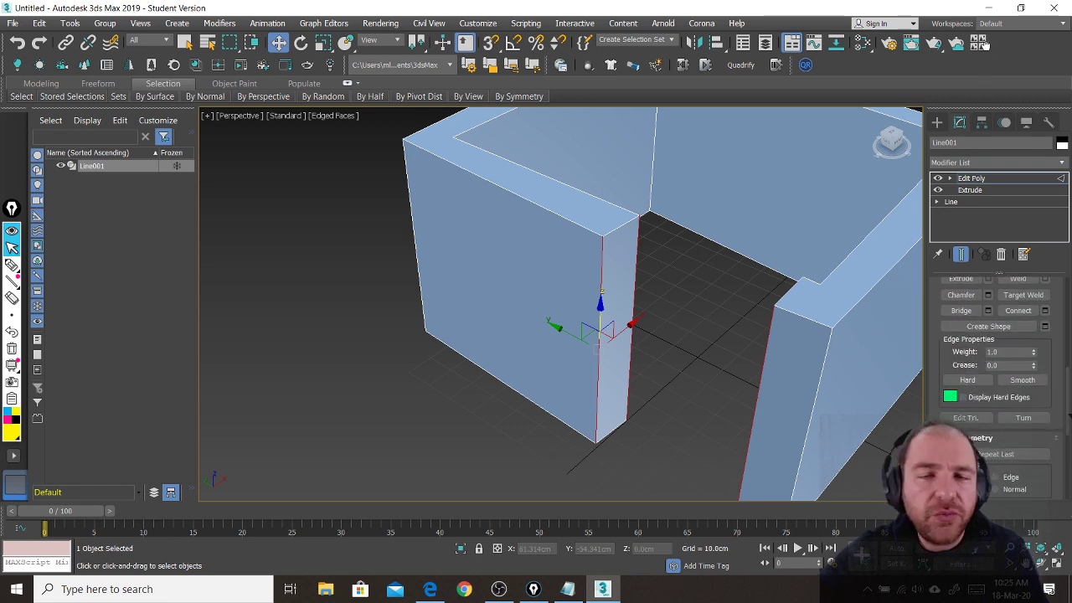
left_click(1046, 311)
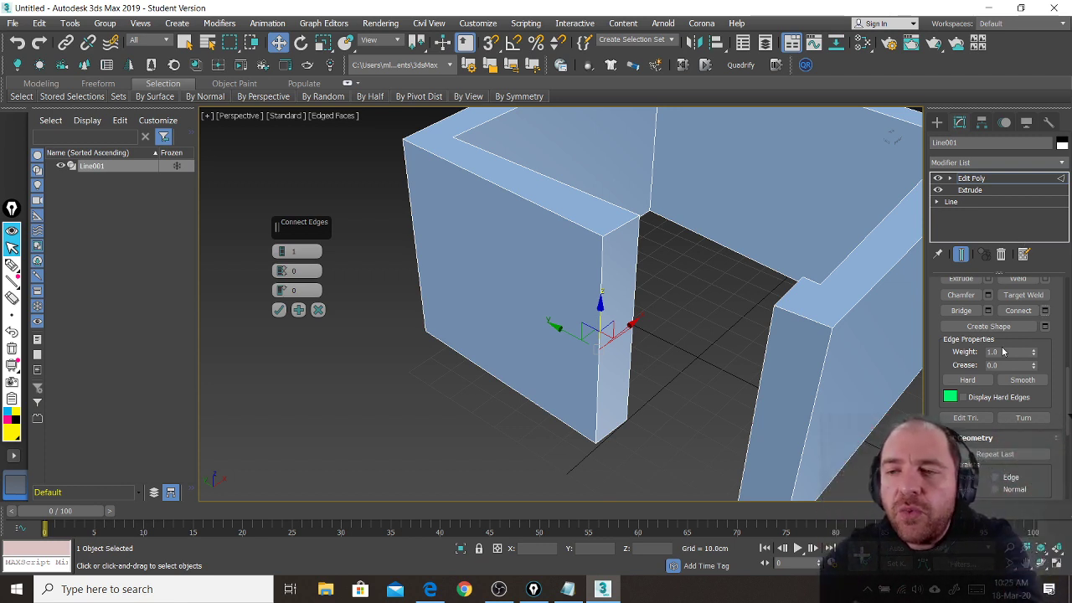
middle_click_drag(697, 349, 722, 362, "alt")
left_click(772, 349)
left_click(608, 345)
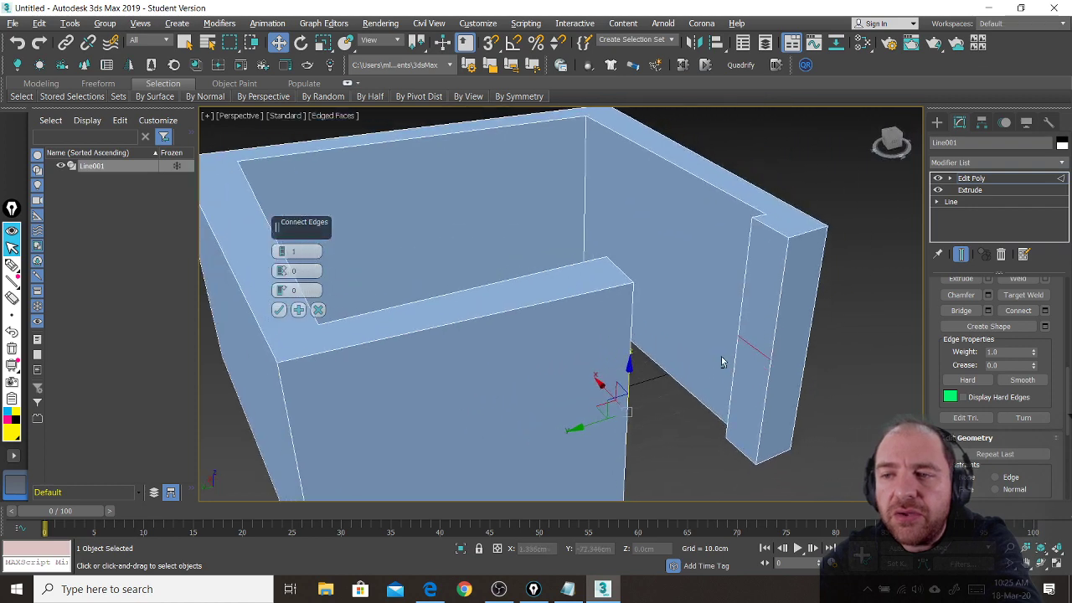
left_click(752, 346)
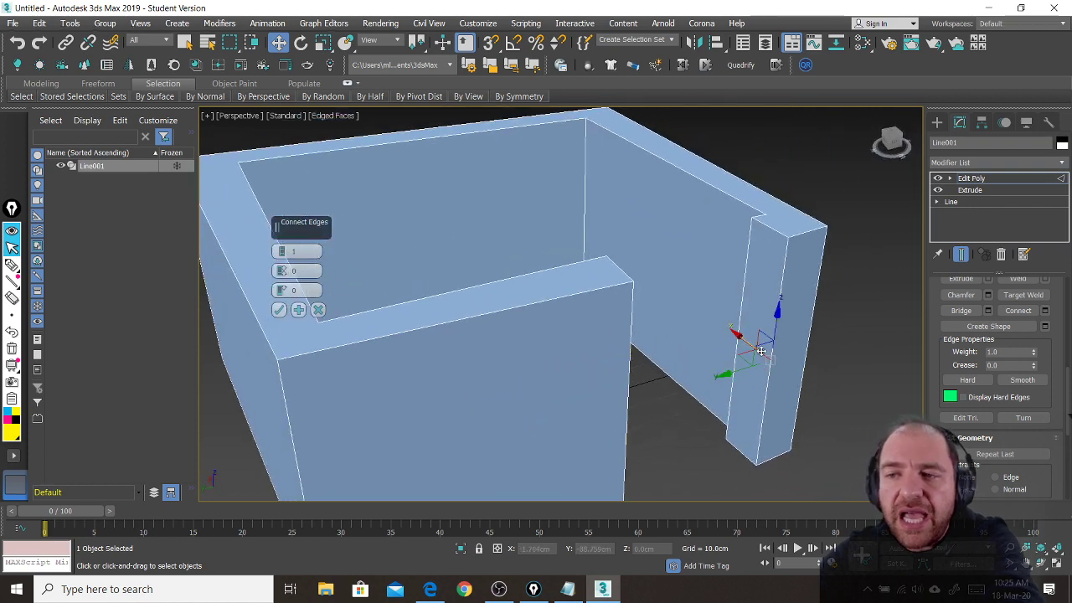
left_click(280, 311)
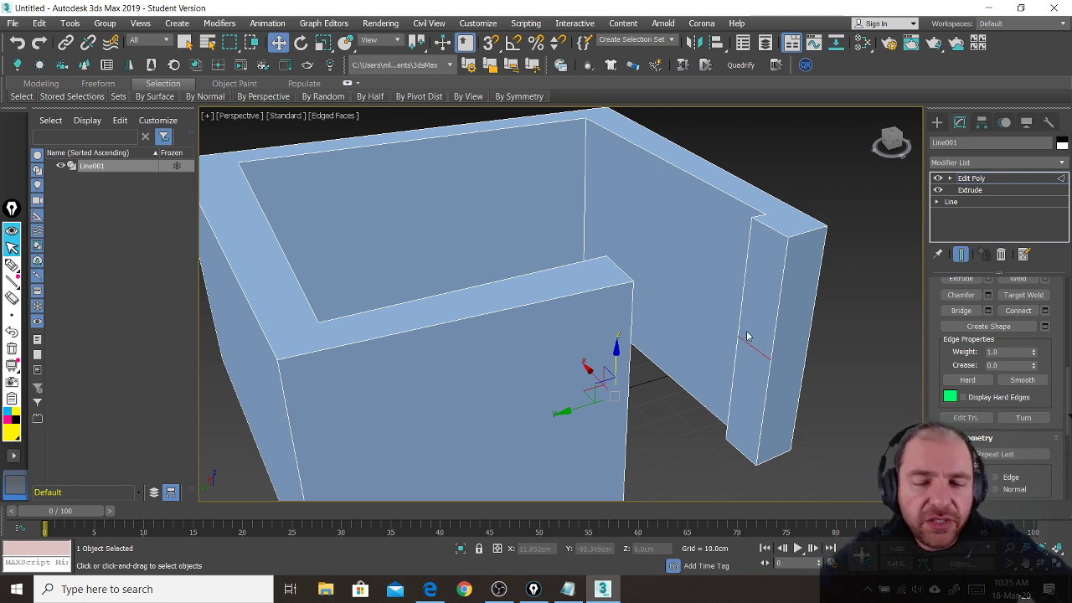
- Raise the two new horizontal jamb edges along Z to the height of the lintel's underside
scroll(719, 360, "up", 4)
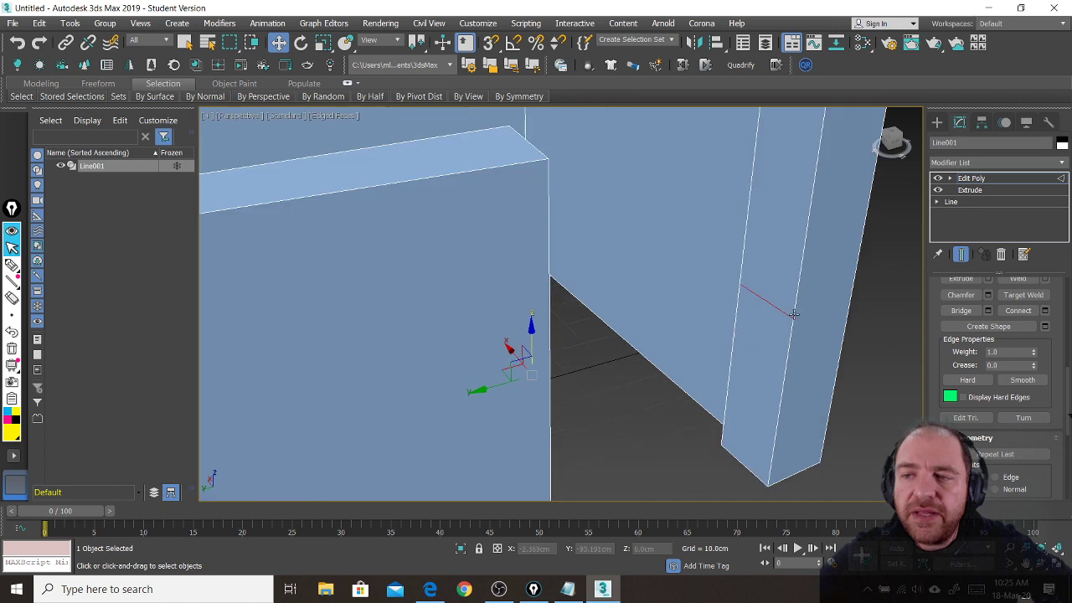
scroll(775, 308, "down", 5)
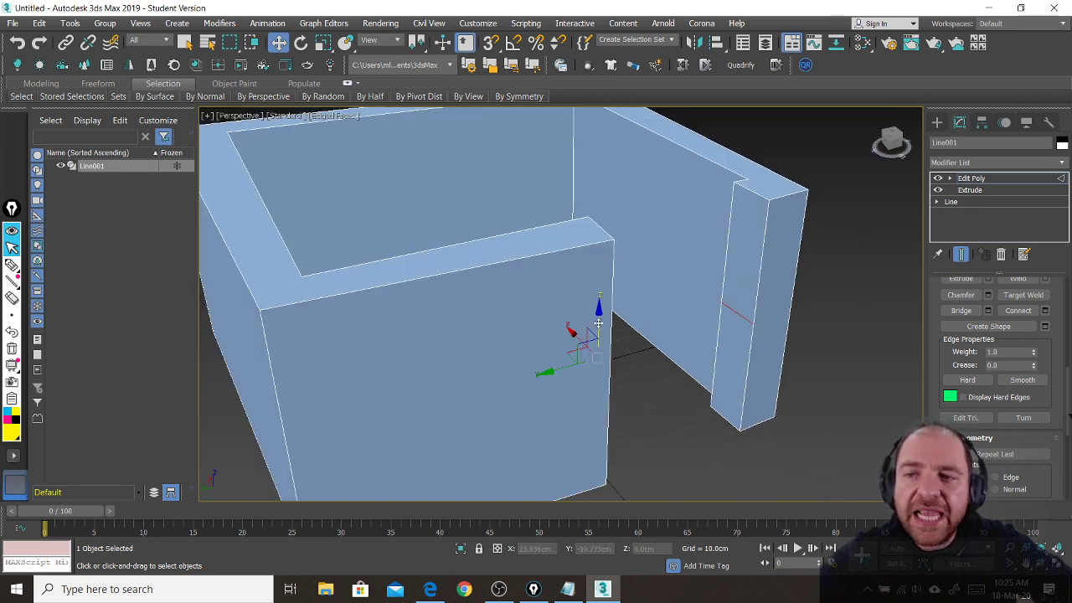
left_click_drag(598, 323, 600, 273)
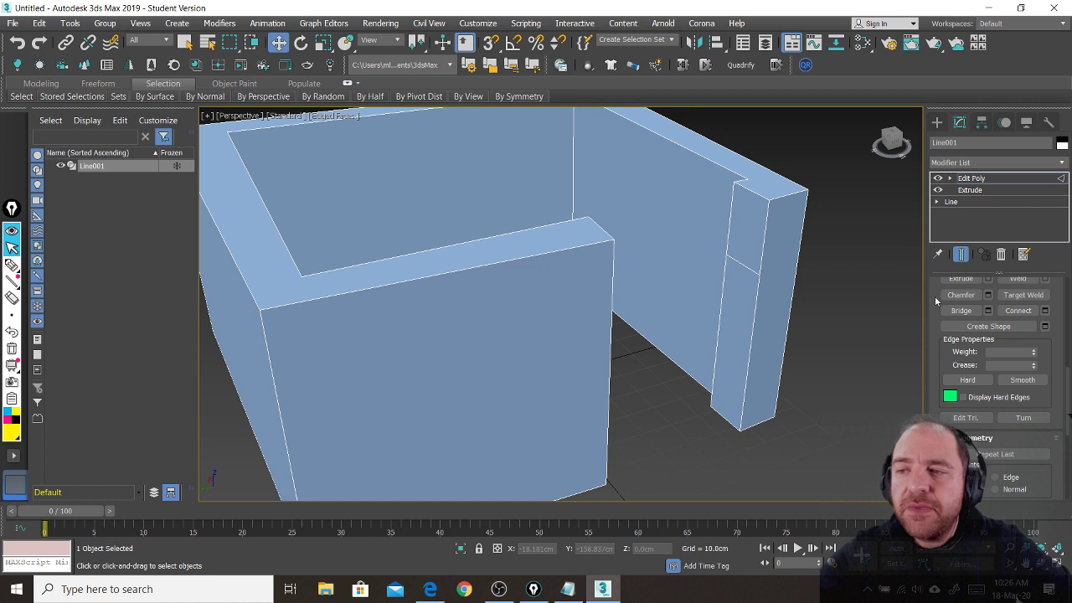
scroll(938, 303, "up", 4)
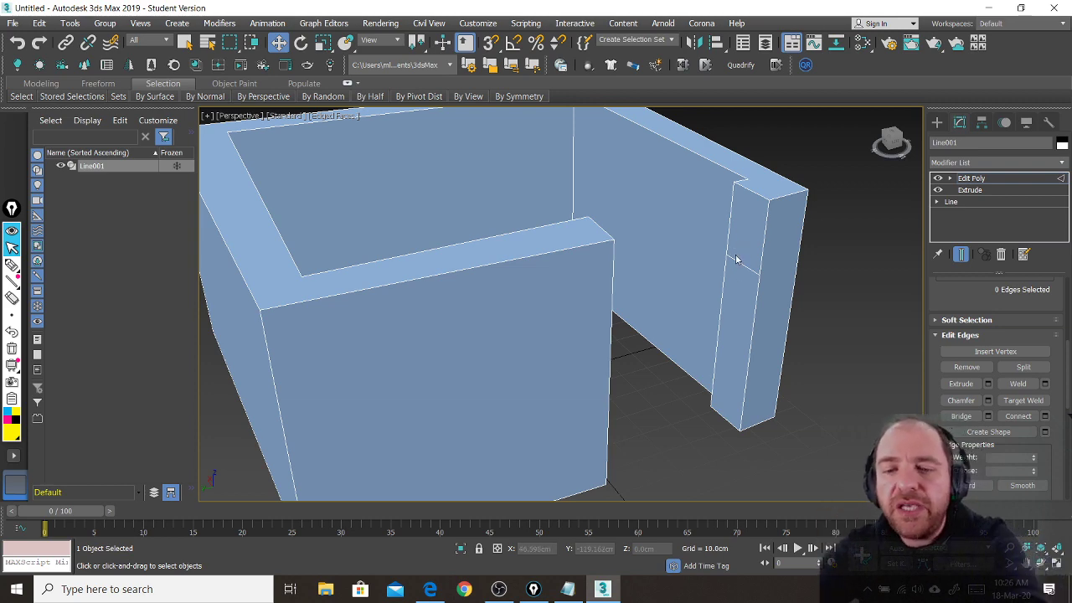
middle_click_drag(742, 273, 574, 282, "alt")
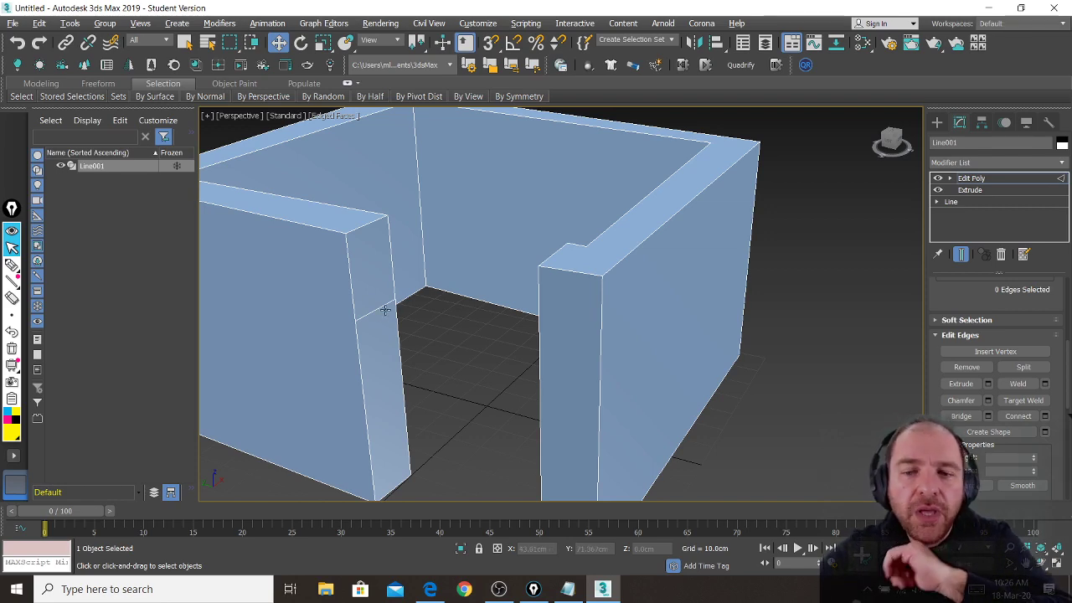
middle_click_drag(427, 312, 486, 310, "alt")
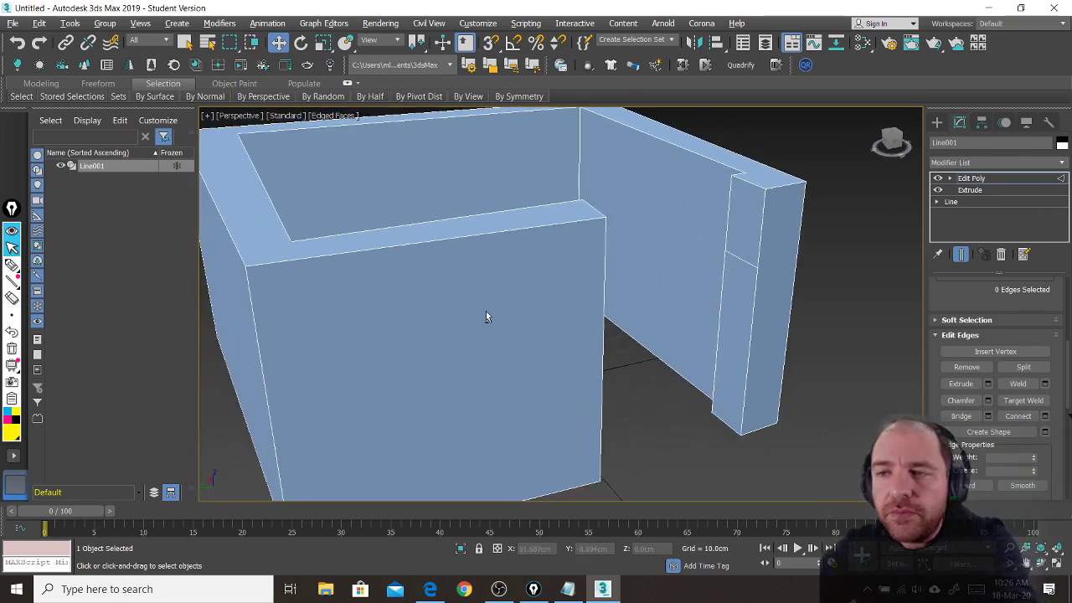
- Select the two facing upper jamb polygons above the new edges at the Edit Poly polygon level
scroll(995, 419, "up", 3)
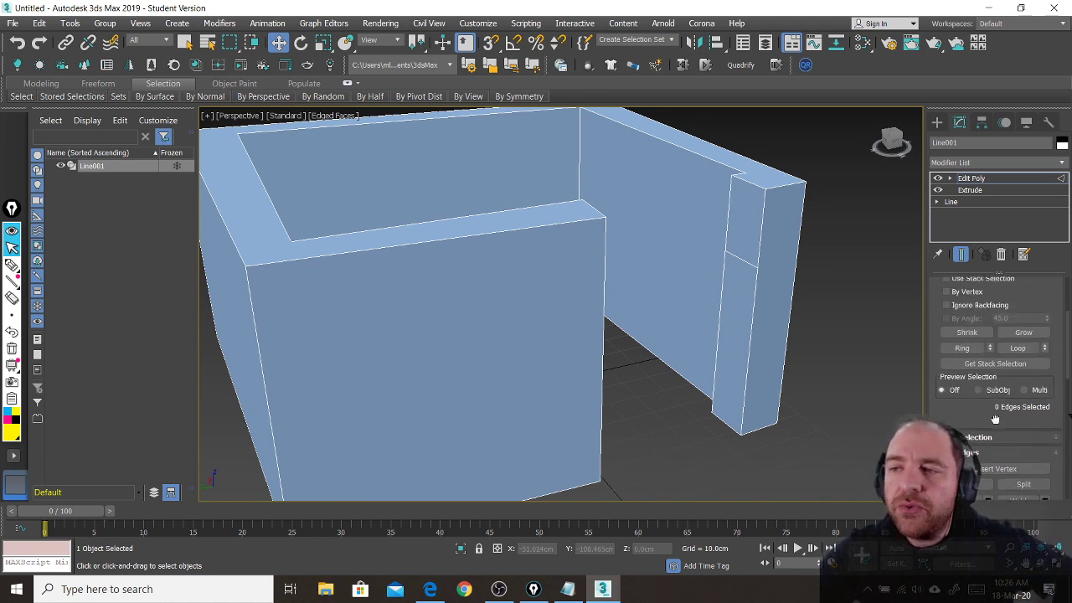
scroll(995, 418, "up", 2)
left_click(1008, 312)
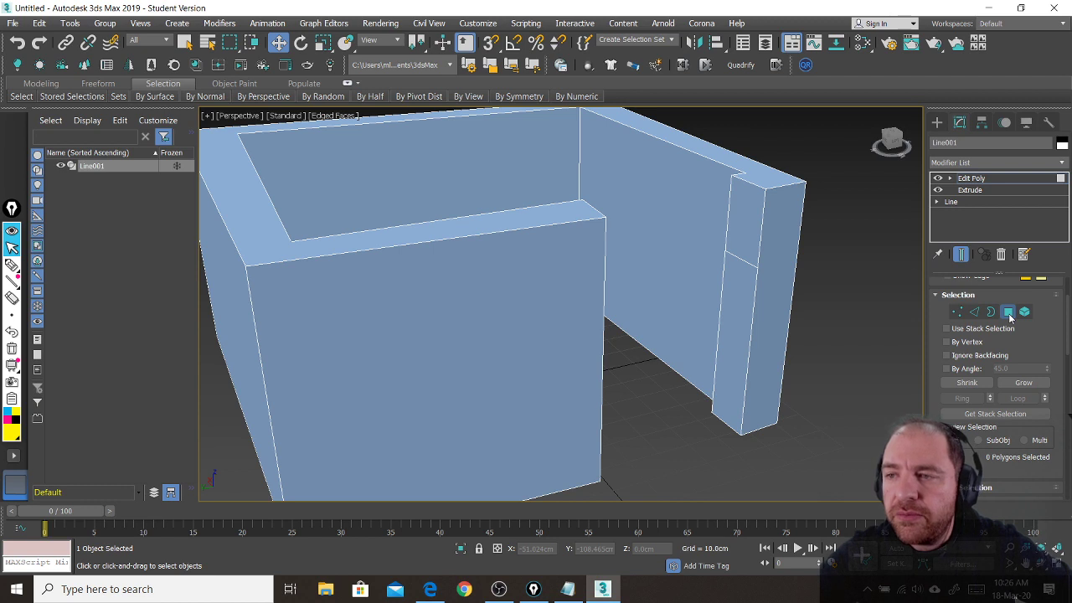
scroll(967, 460, "down", 5)
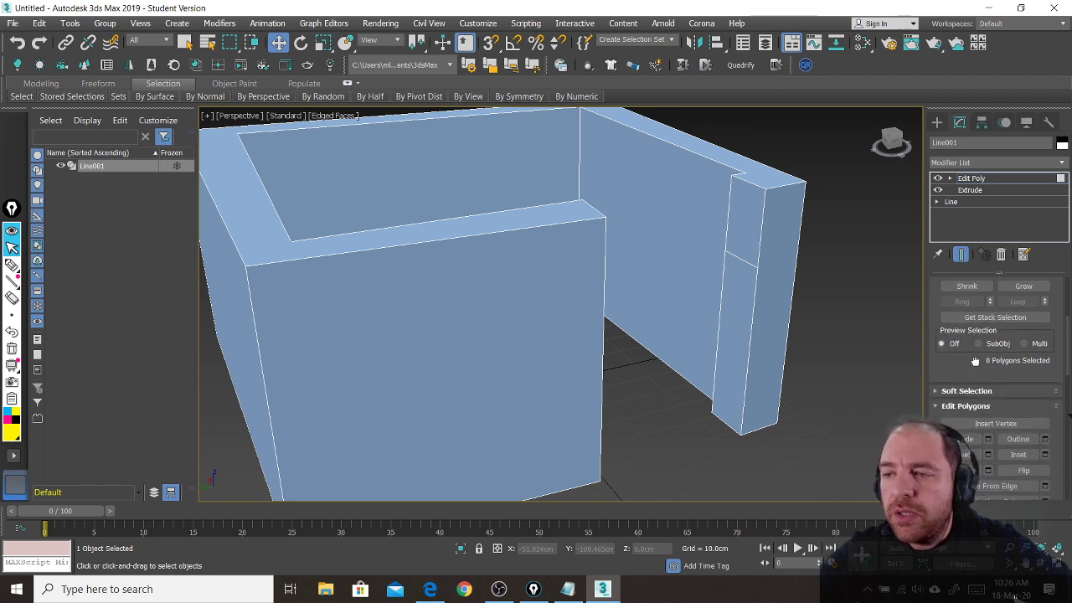
left_click(749, 220)
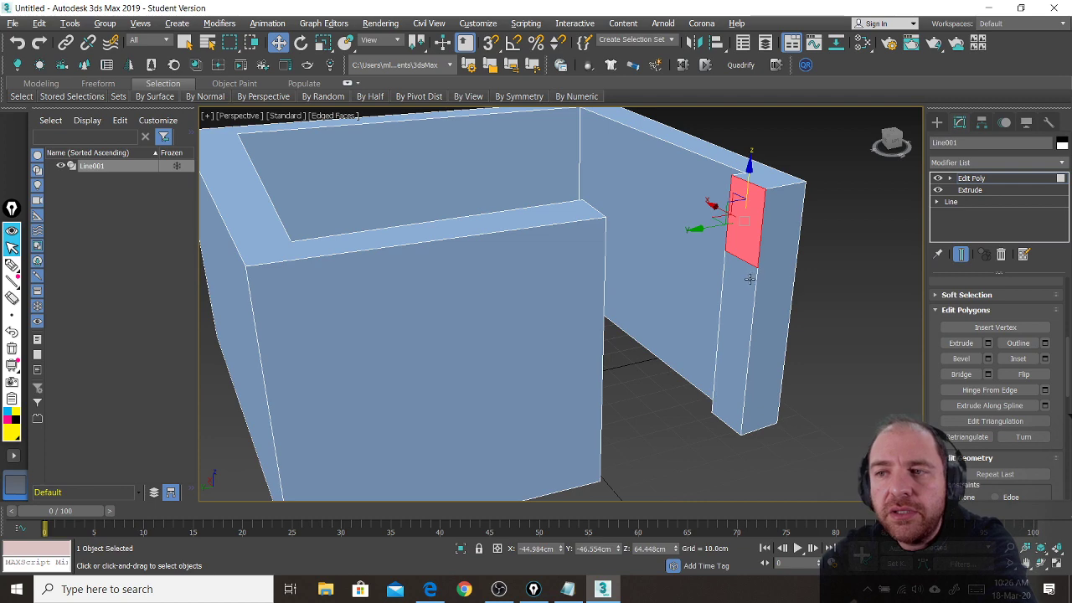
middle_click_drag(752, 279, 671, 282, "alt")
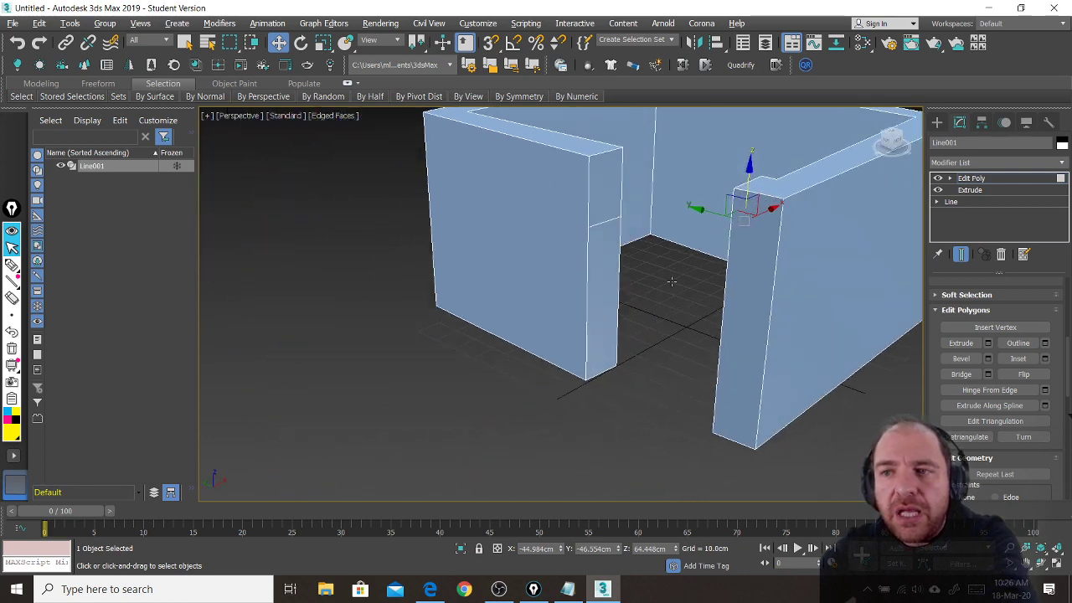
left_click(600, 179)
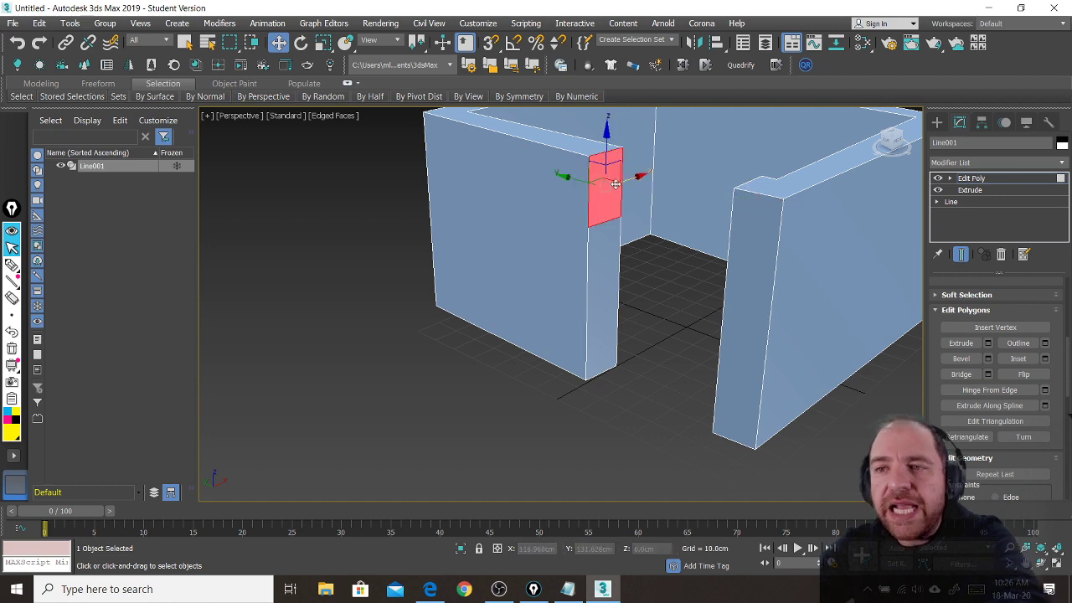
middle_click_drag(600, 179, 641, 246, "alt")
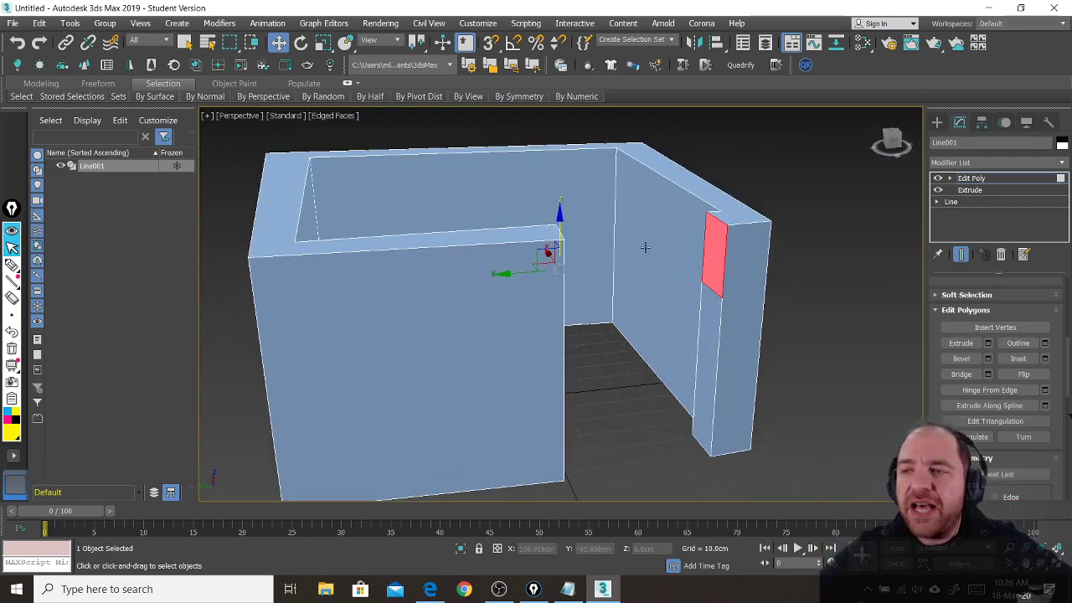
middle_click_drag(646, 263, 629, 287, "alt")
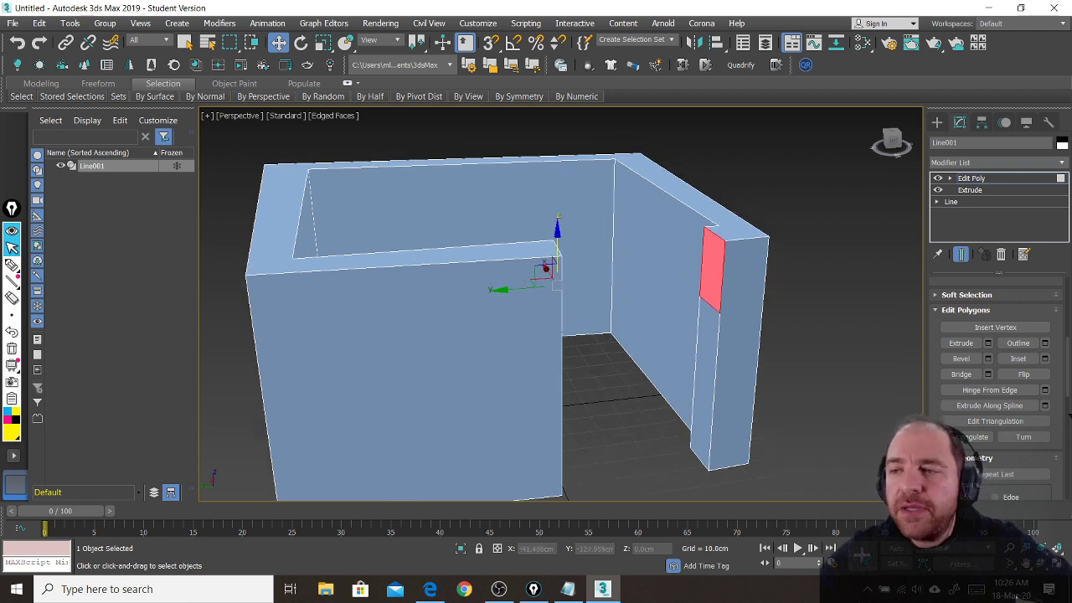
- Bridge the two selected polygons with 1 segment to form the lintel over the doorway, and exit polygon editing
left_click(988, 376)
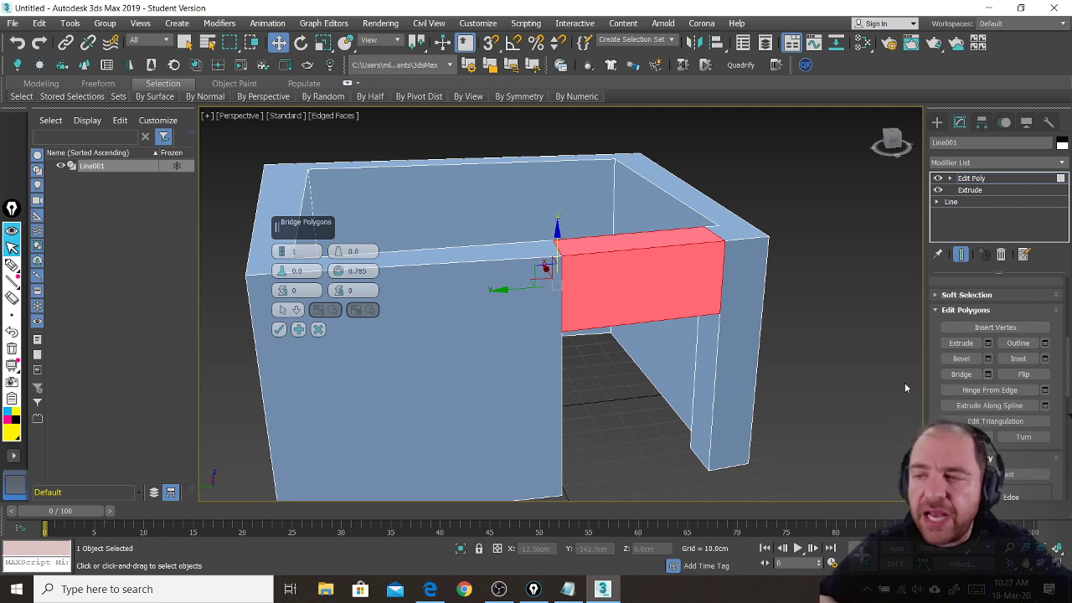
left_click(280, 330)
left_click(645, 429)
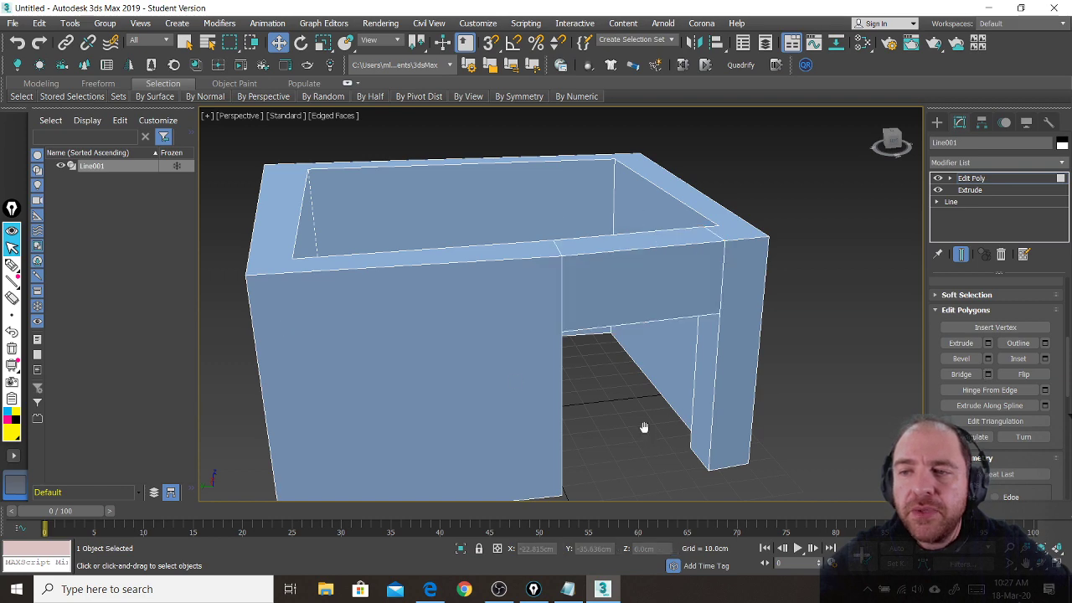
middle_click_drag(642, 427, 663, 390)
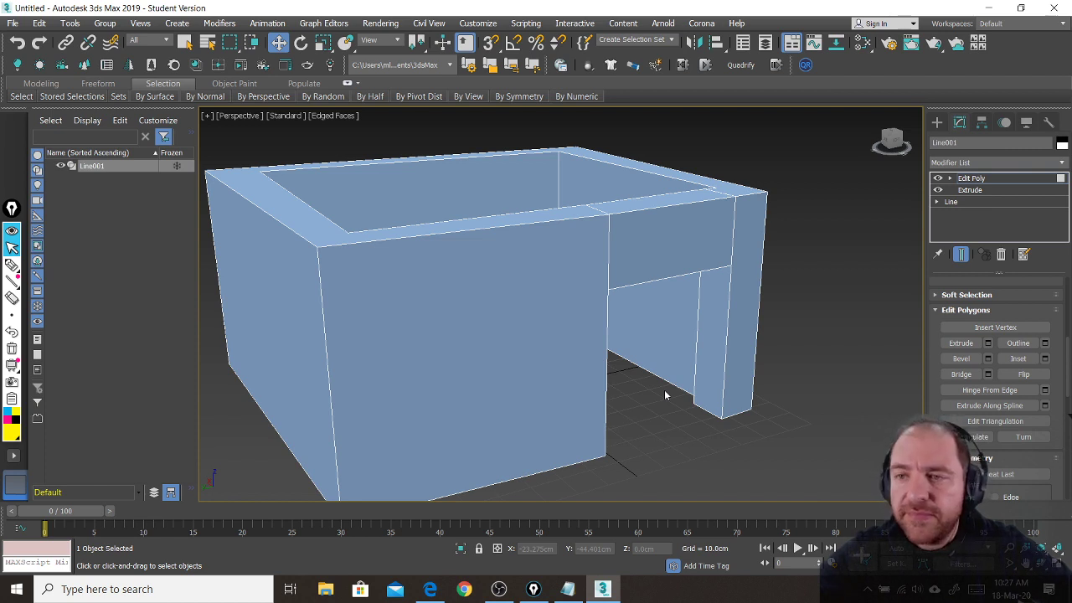
left_click(1011, 180)
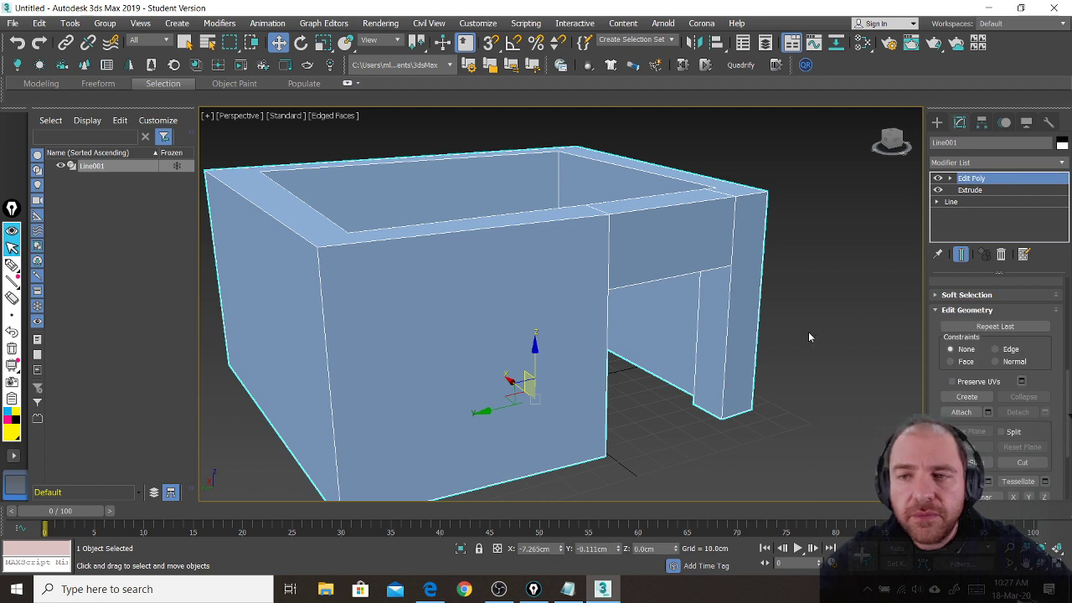
- Create a standard primitive box beside the doorway, about 19.4 cm long, 42.4 cm wide and 63.8 cm high
scroll(809, 335, "down", 3)
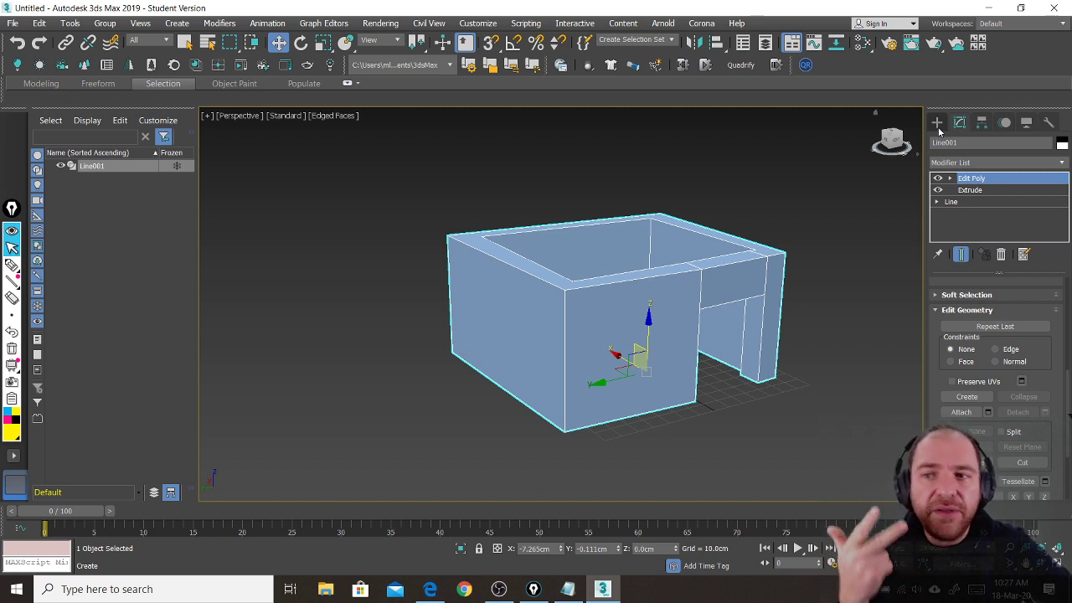
middle_click_drag(771, 353, 697, 365)
scroll(690, 371, "up", 4)
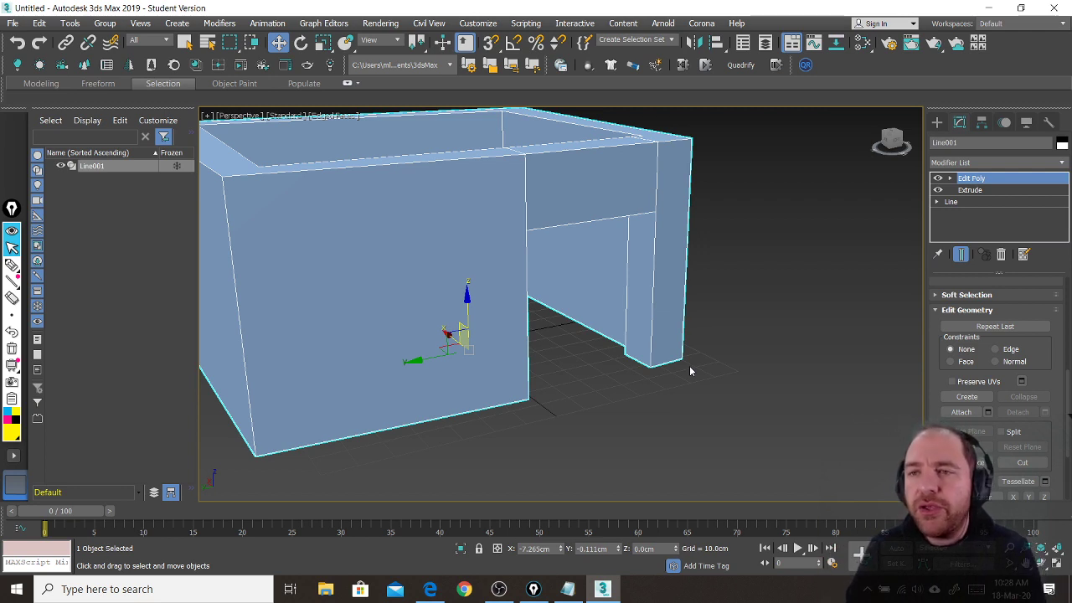
left_click(936, 122)
left_click(952, 141)
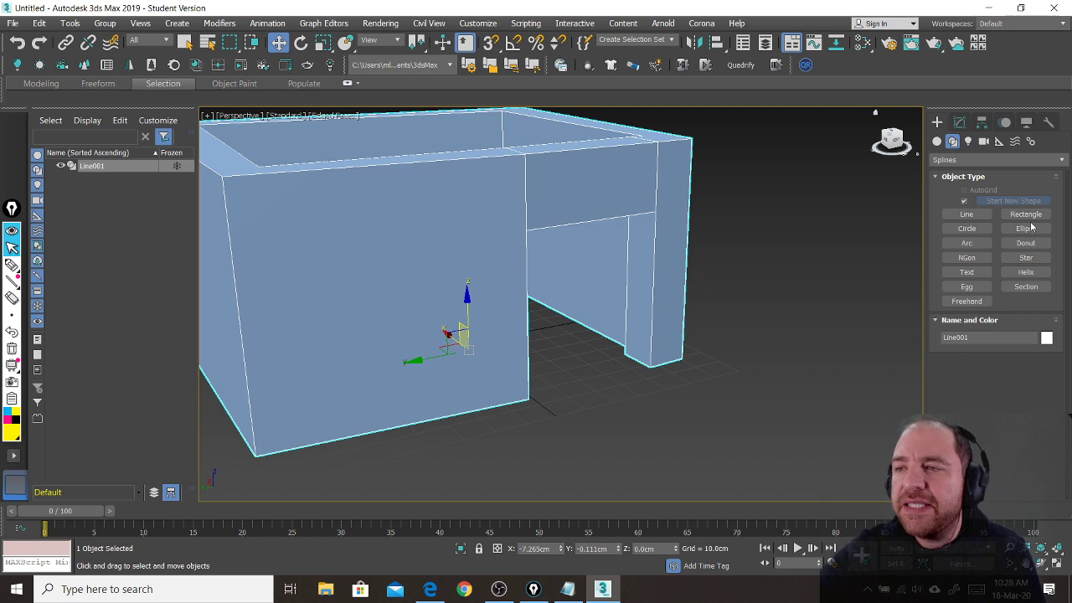
left_click(936, 142)
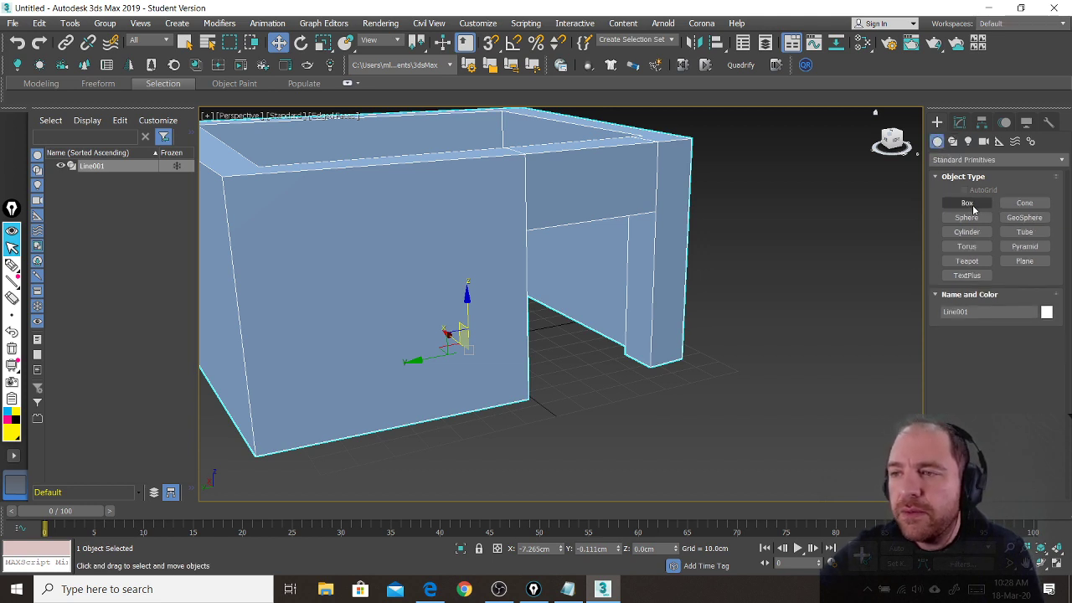
left_click(969, 204)
middle_click_drag(734, 402, 733, 393)
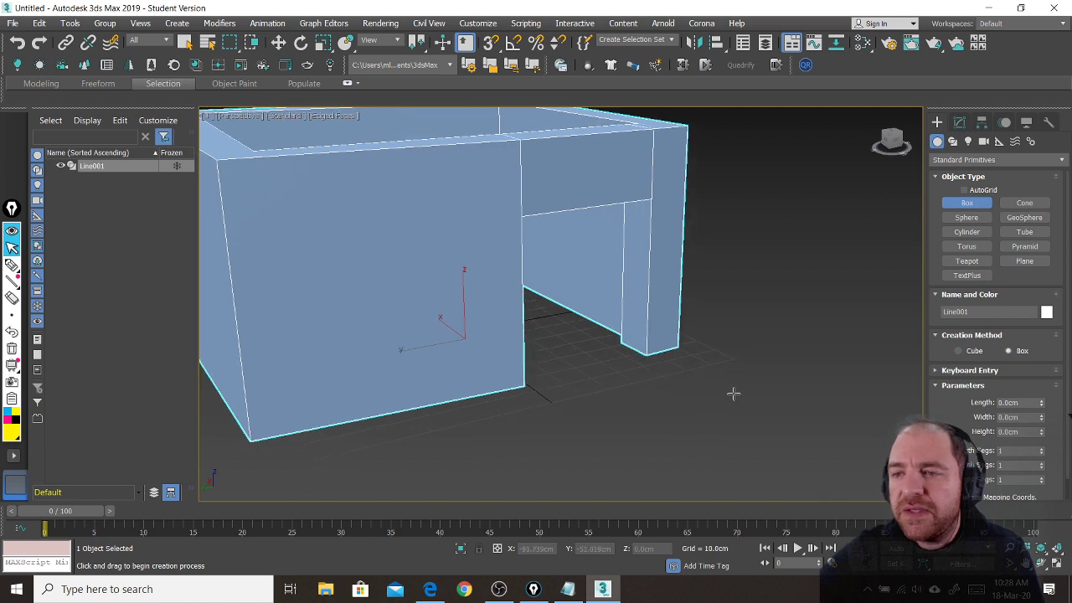
left_click_drag(711, 385, 759, 453)
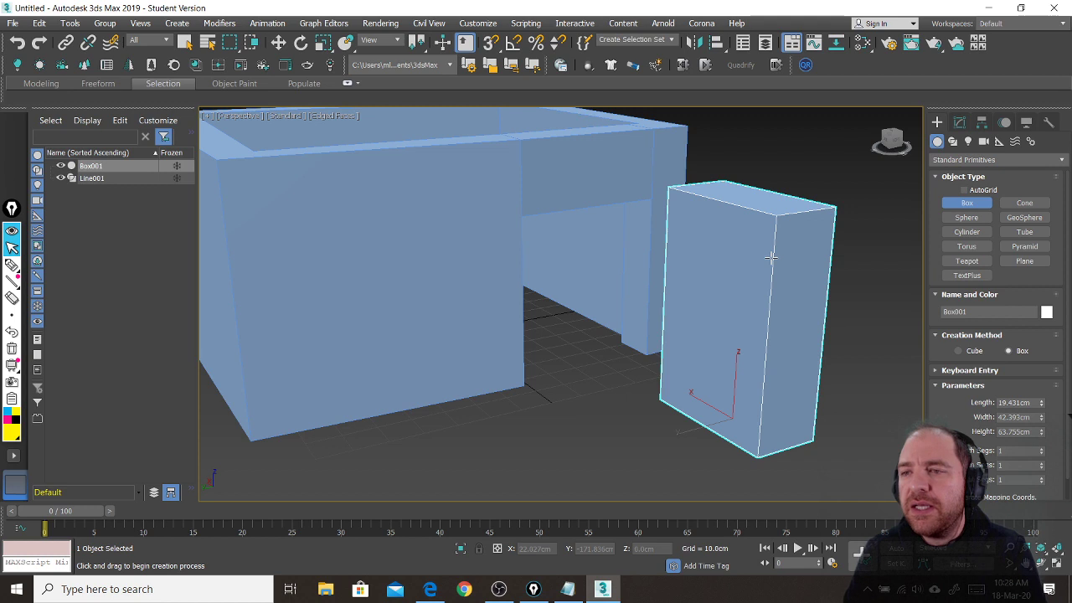
- Add an Edit Poly modifier to the new box
left_click(960, 123)
left_click(1061, 163)
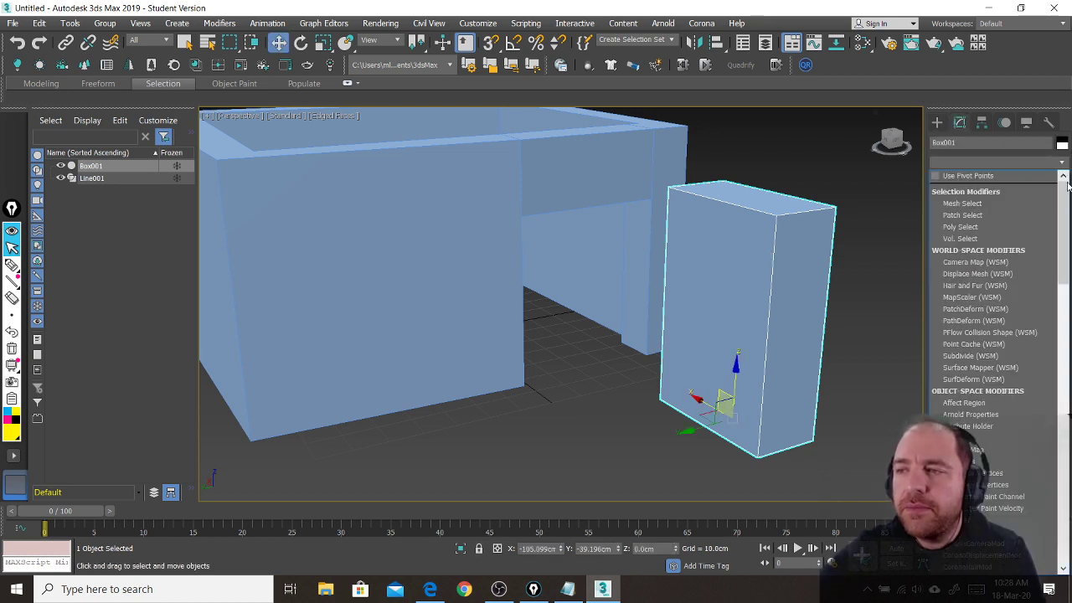
scroll(997, 310, "down", 5)
scroll(997, 377, "down", 5)
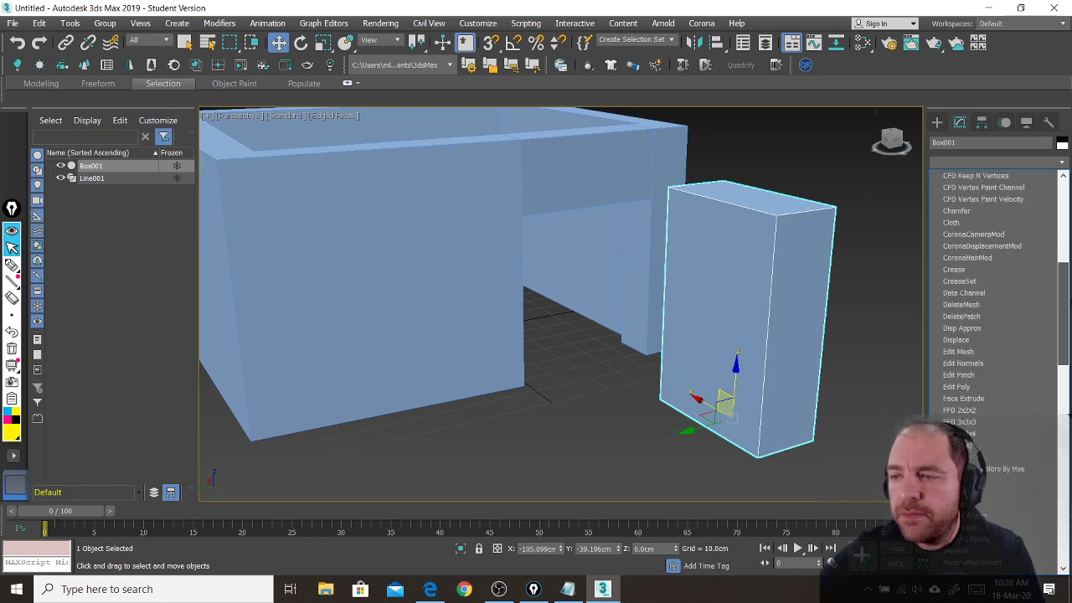
left_click(1022, 381)
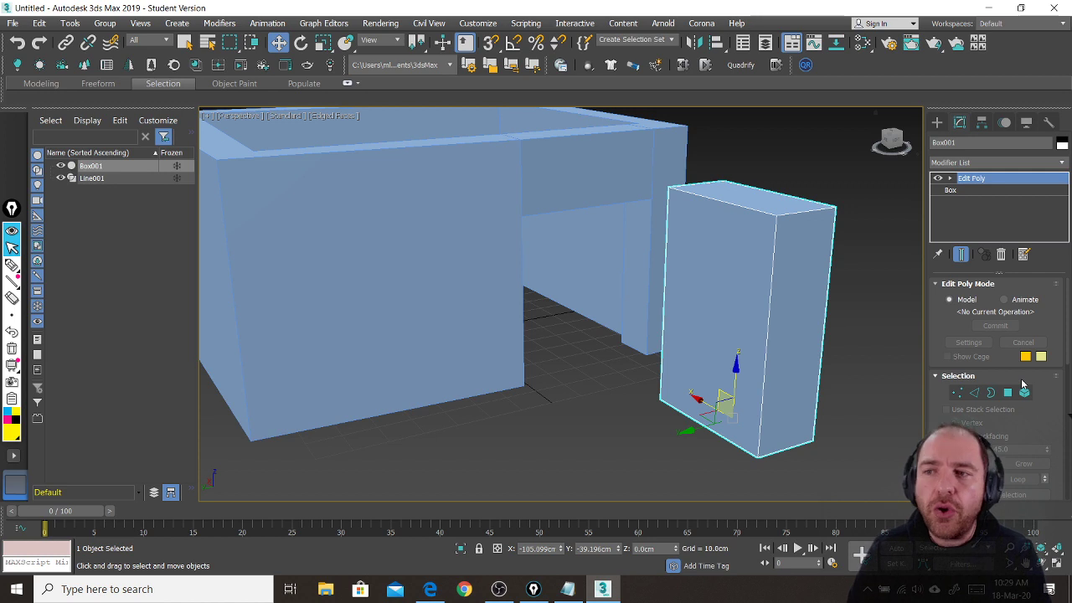
- Connect the two vertical edges of the box's wide front face with 4 segments, pinch 0 and slide 0
left_click(974, 394)
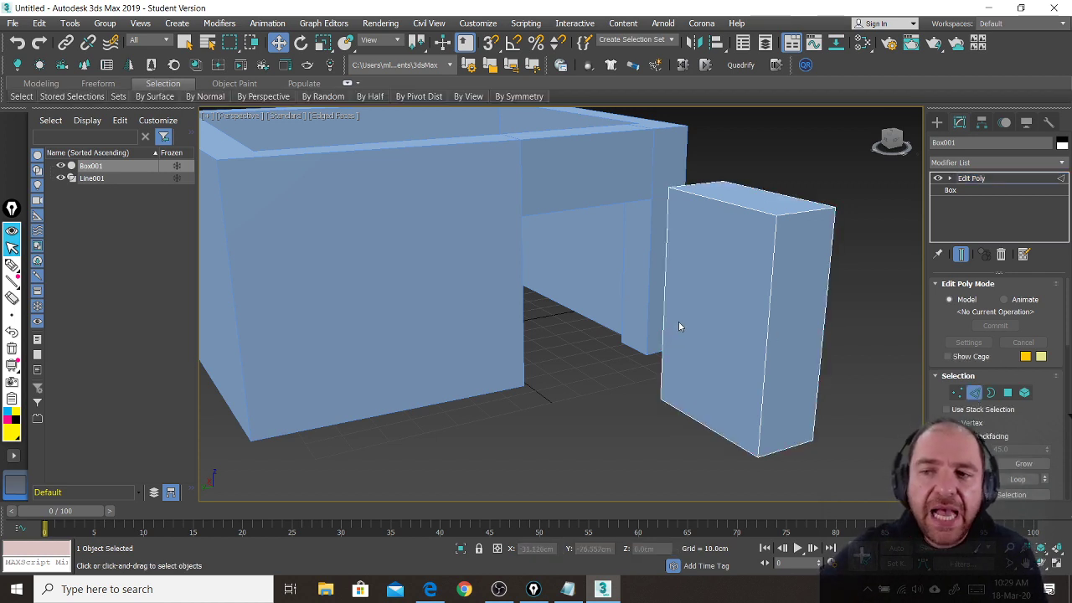
left_click(665, 285)
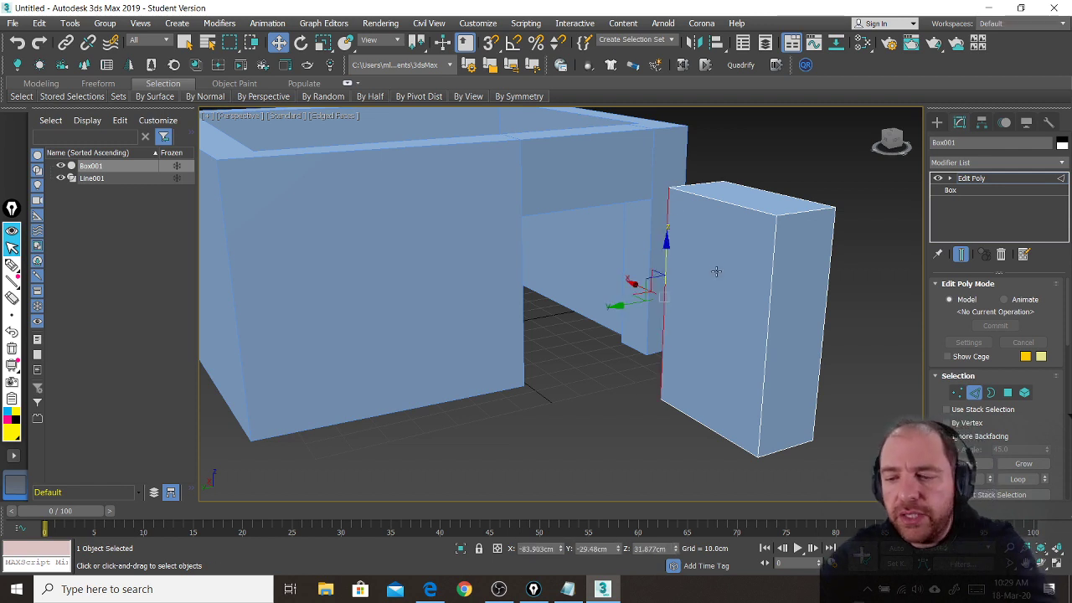
left_click(770, 301, "ctrl")
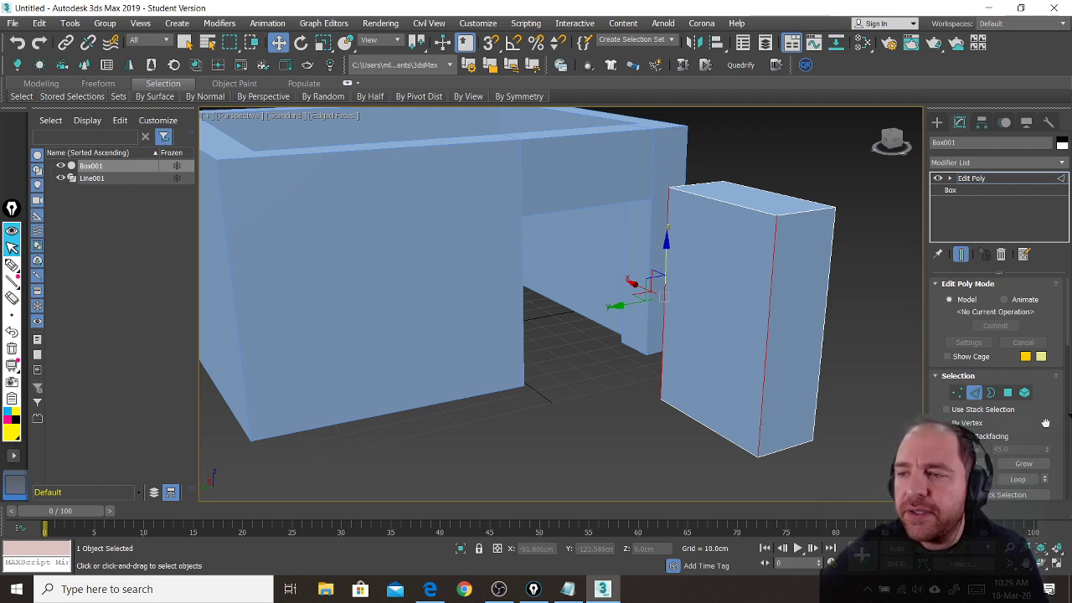
scroll(1045, 423, "down", 8)
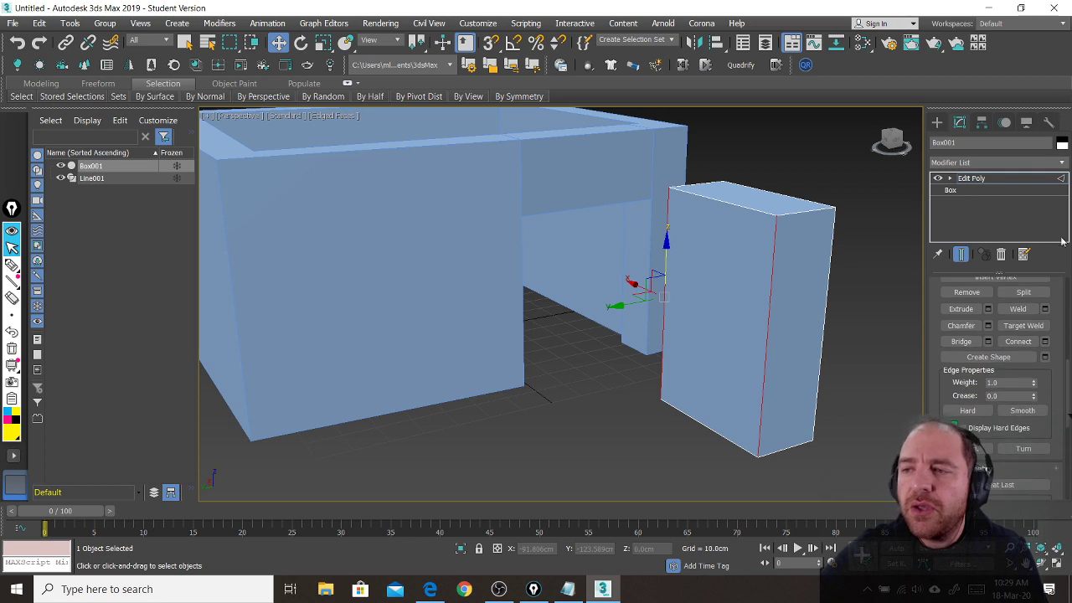
left_click(1045, 342)
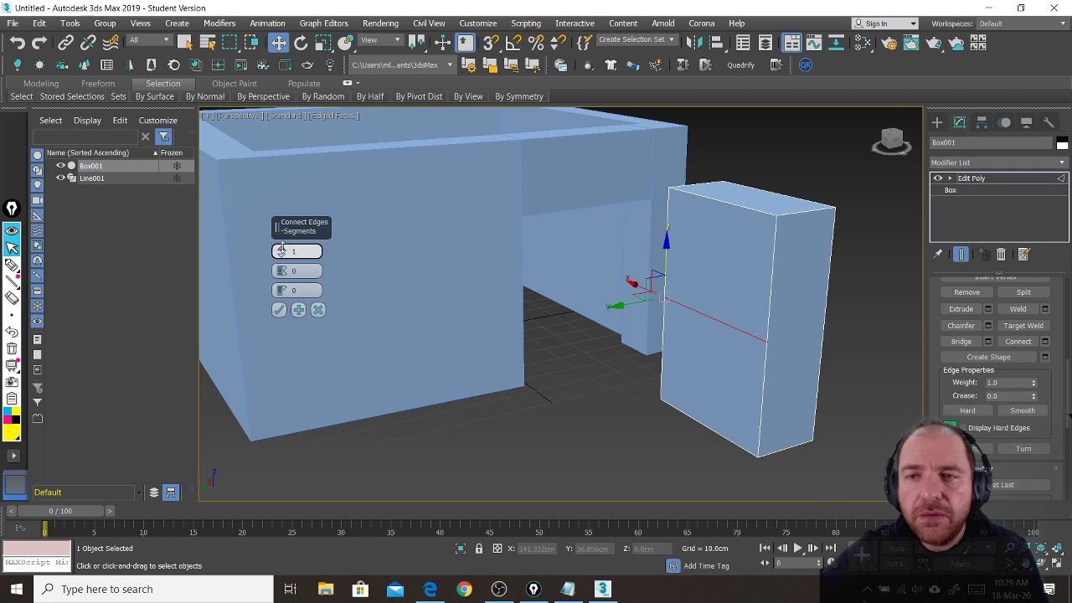
scroll(282, 250, "up", 3)
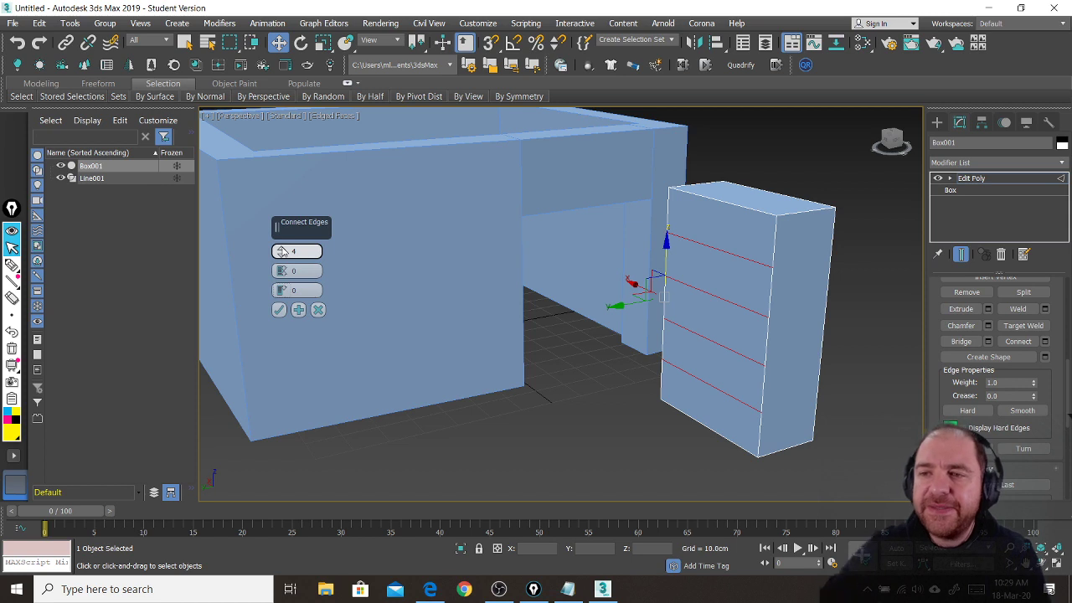
left_click(279, 311)
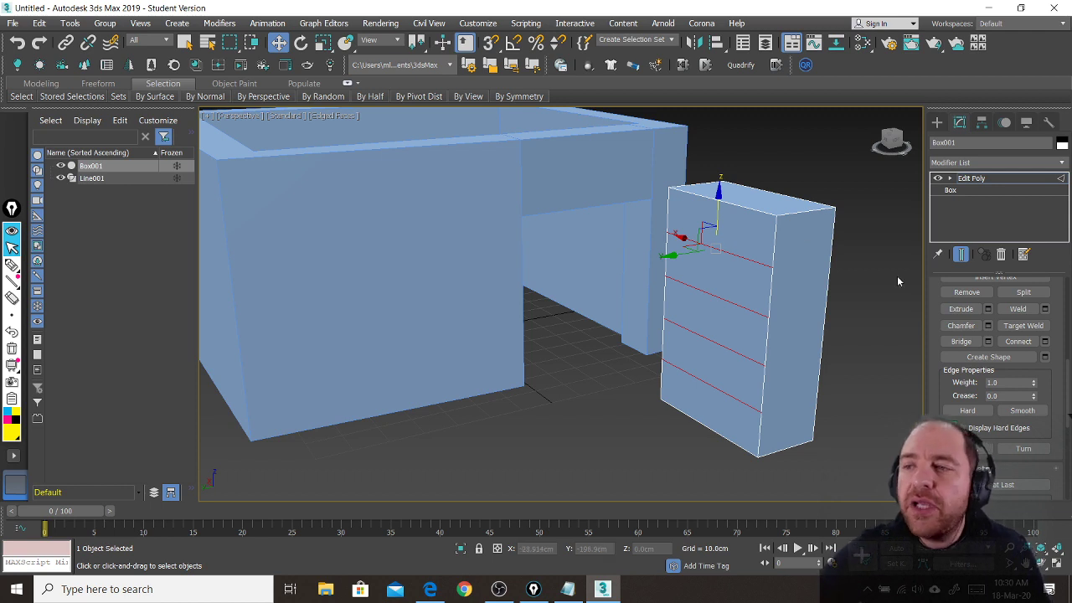
- Select all five stacked polygons on the box's front face at the Edit Poly polygon level
scroll(936, 301, "up", 5)
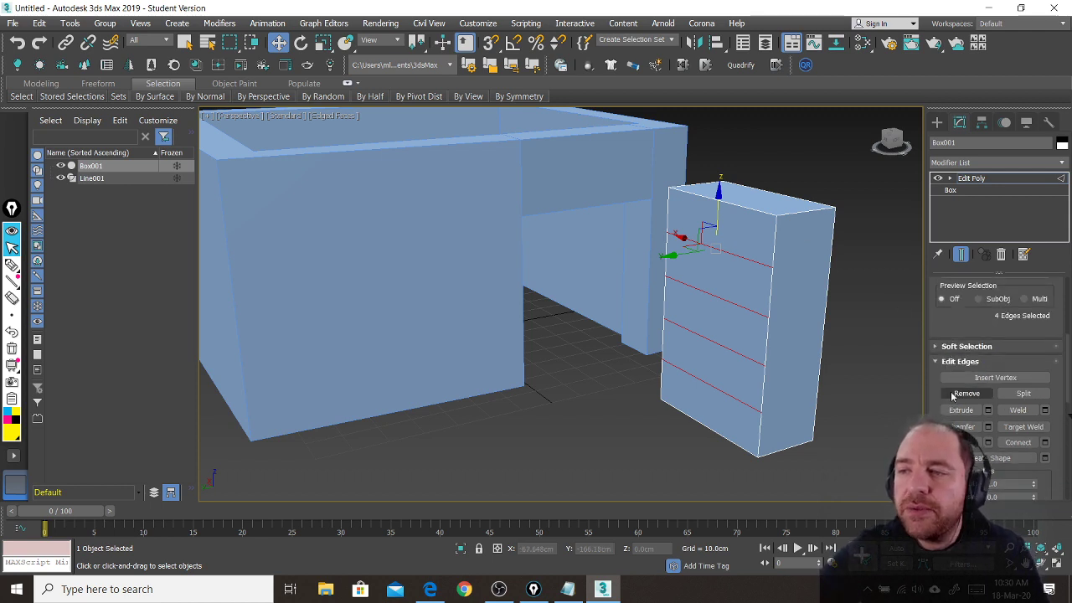
scroll(999, 292, "up", 1)
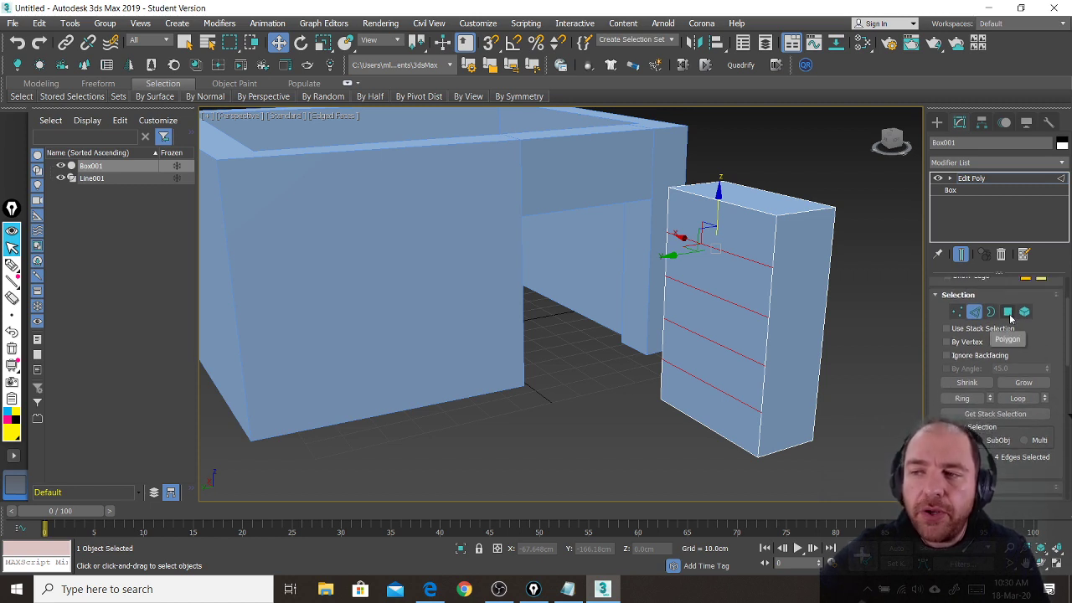
left_click(1008, 312)
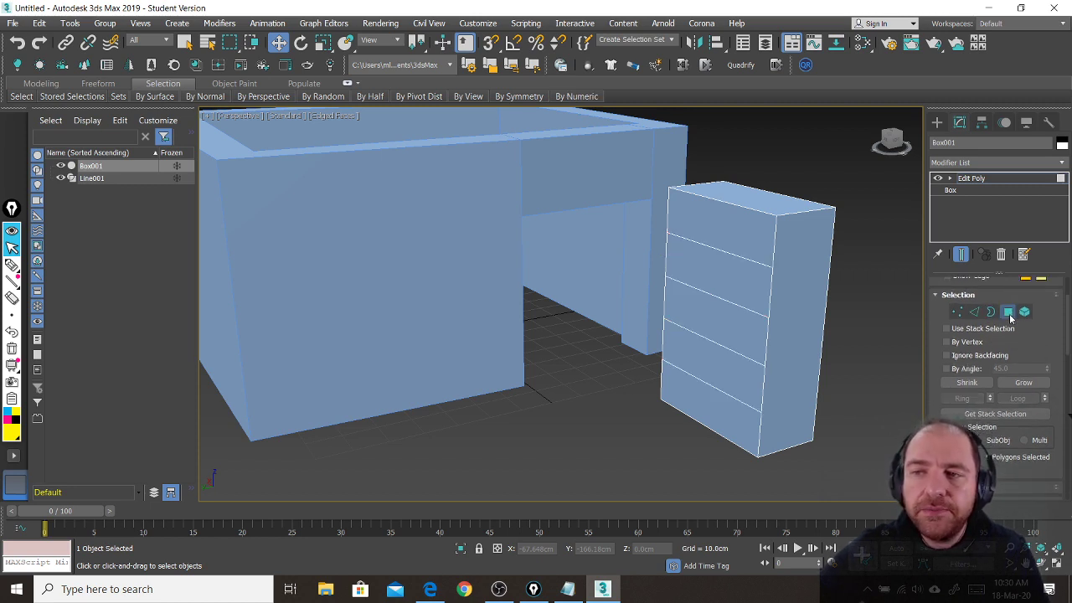
left_click(745, 235)
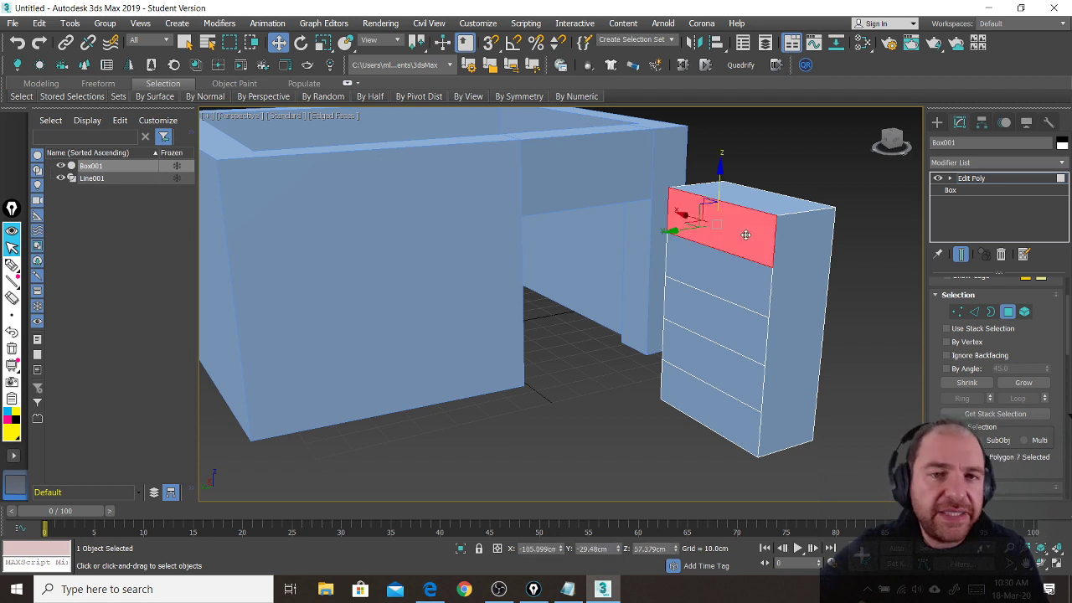
left_click(744, 281, "ctrl")
left_click(735, 312, "ctrl")
left_click(723, 363, "ctrl")
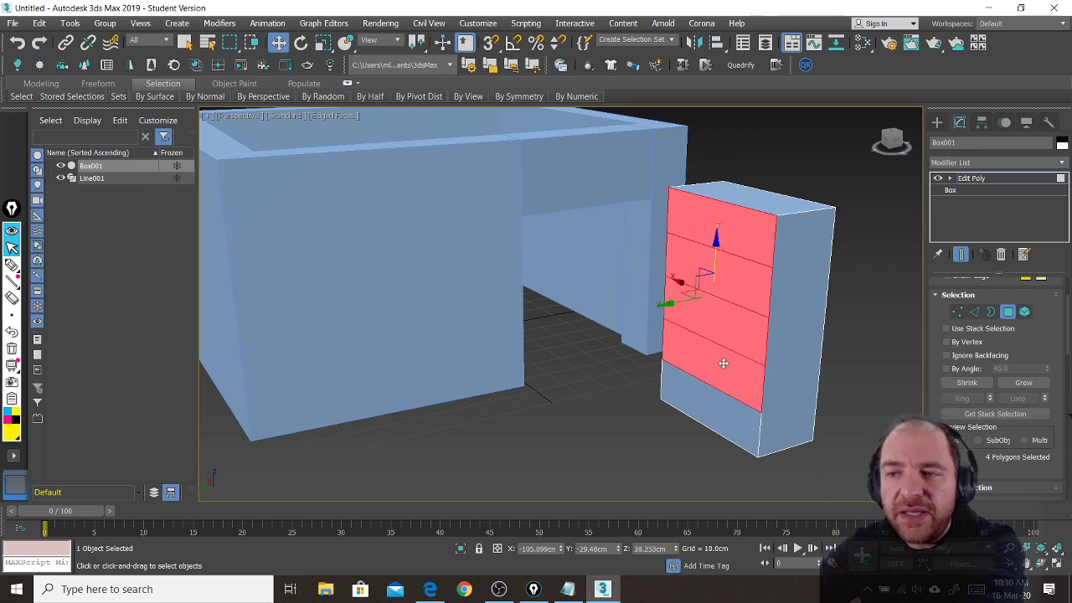
left_click(706, 402, "ctrl")
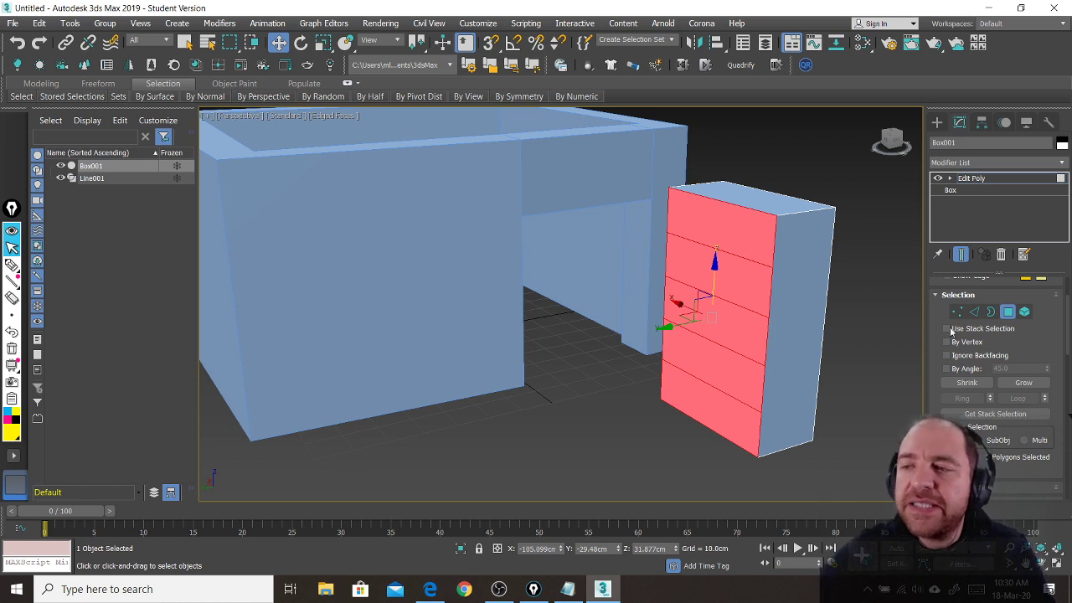
- Inset the five selected front polygons By Polygon by about 0.512 cm to outline separate drawer fronts
left_click_drag(1033, 352, 1021, 142)
scroll(779, 290, "up", 3)
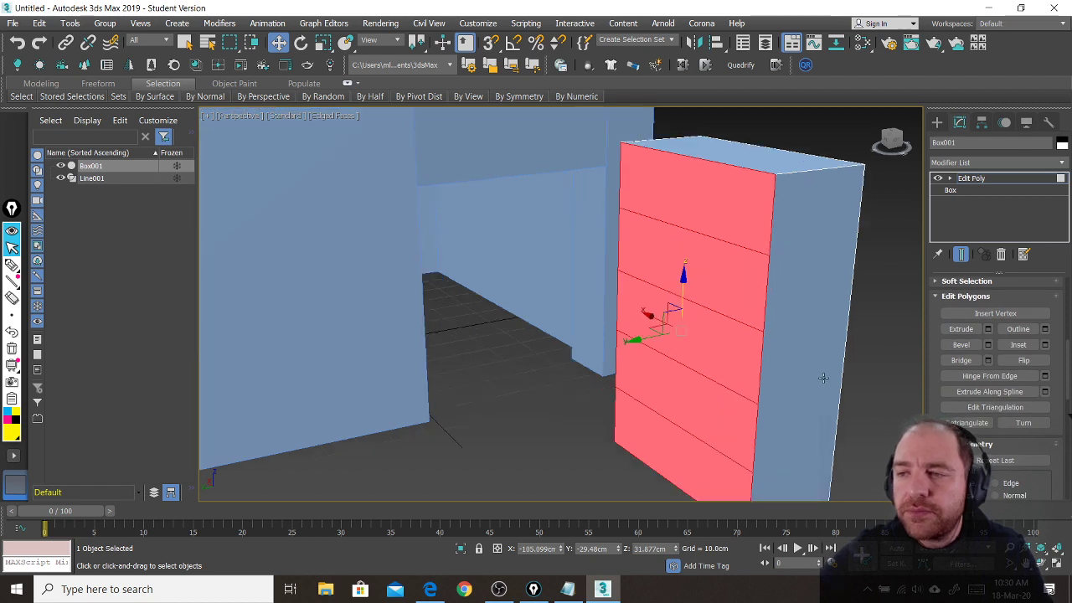
middle_click_drag(823, 377, 814, 354)
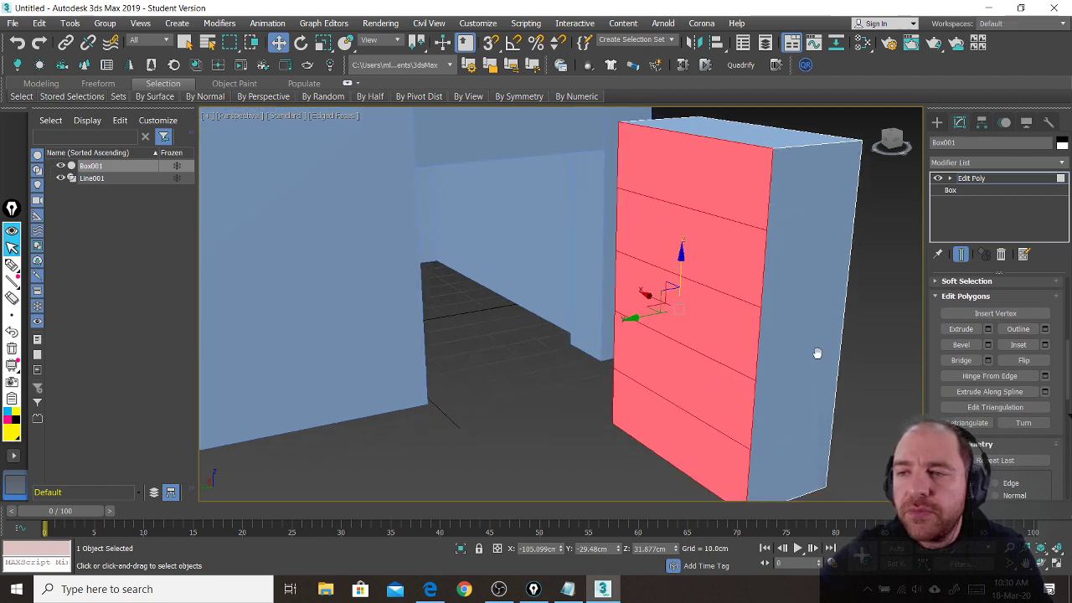
left_click(1045, 345)
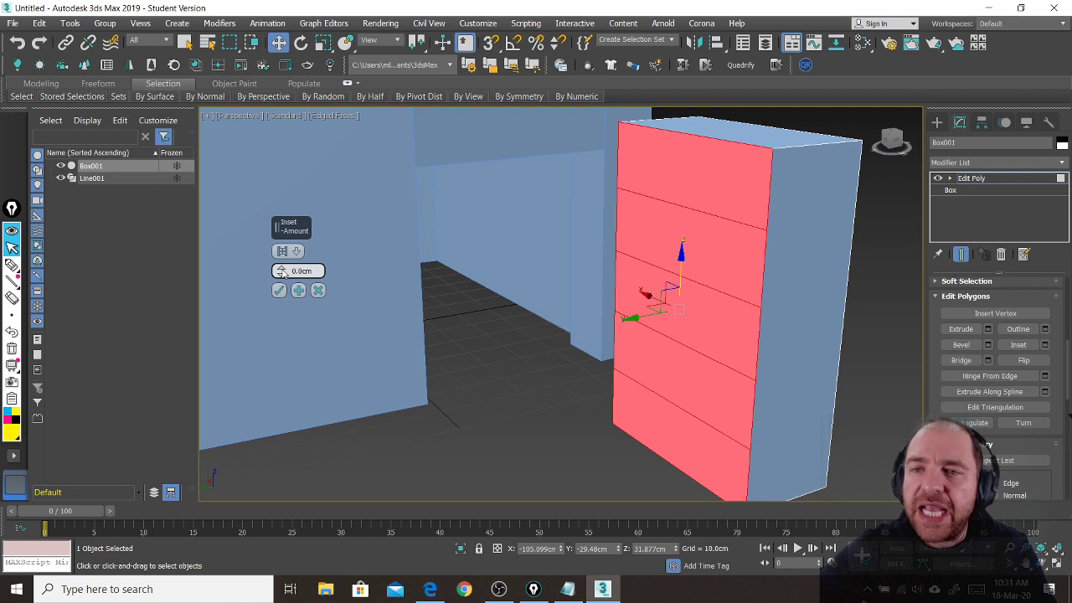
left_click_drag(282, 272, 287, 265)
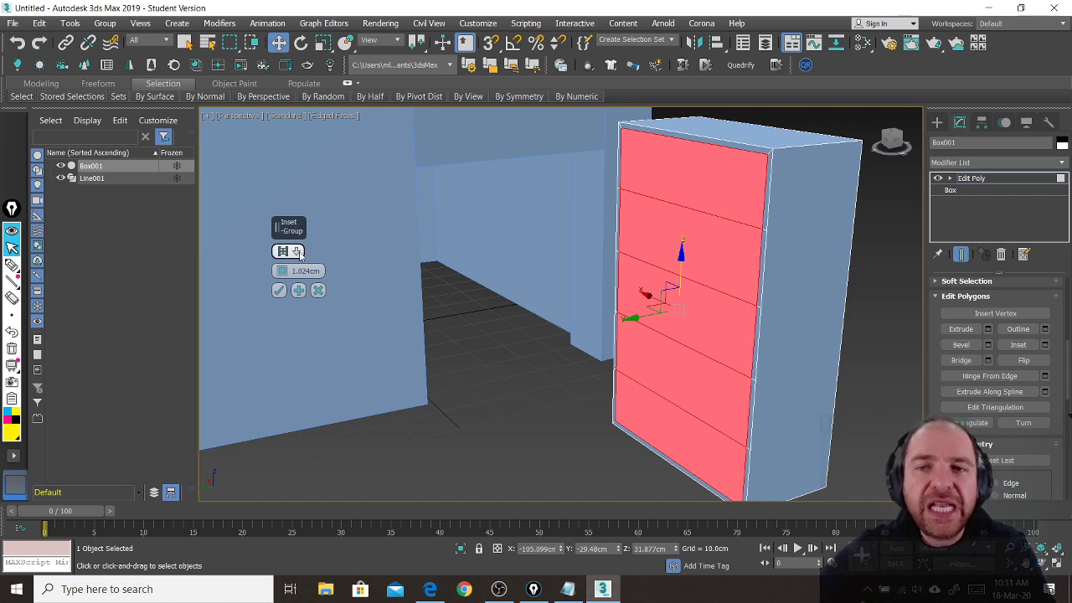
left_click(297, 253)
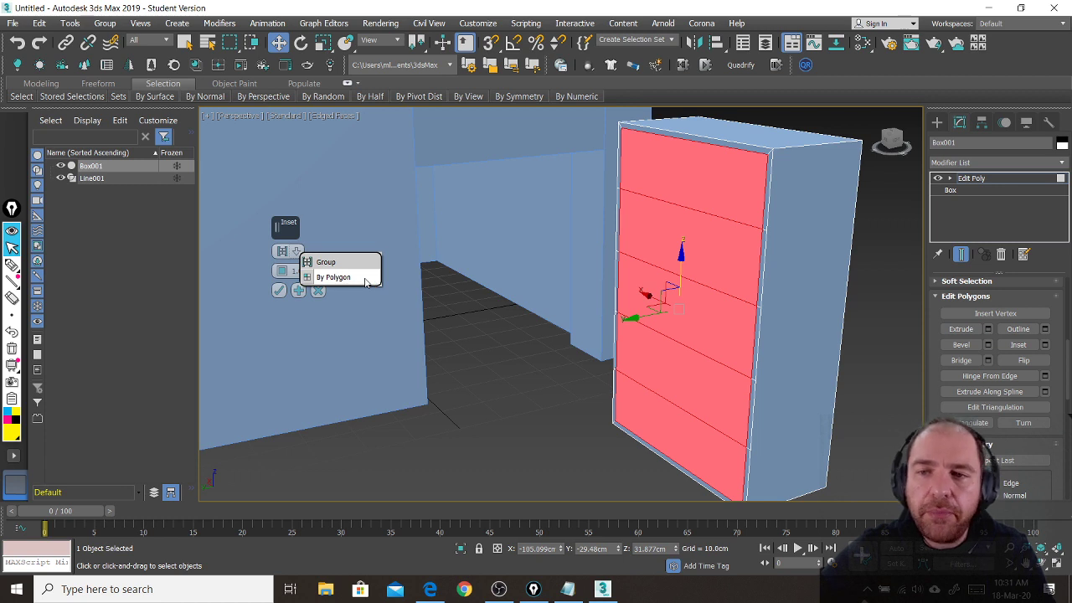
left_click(365, 277)
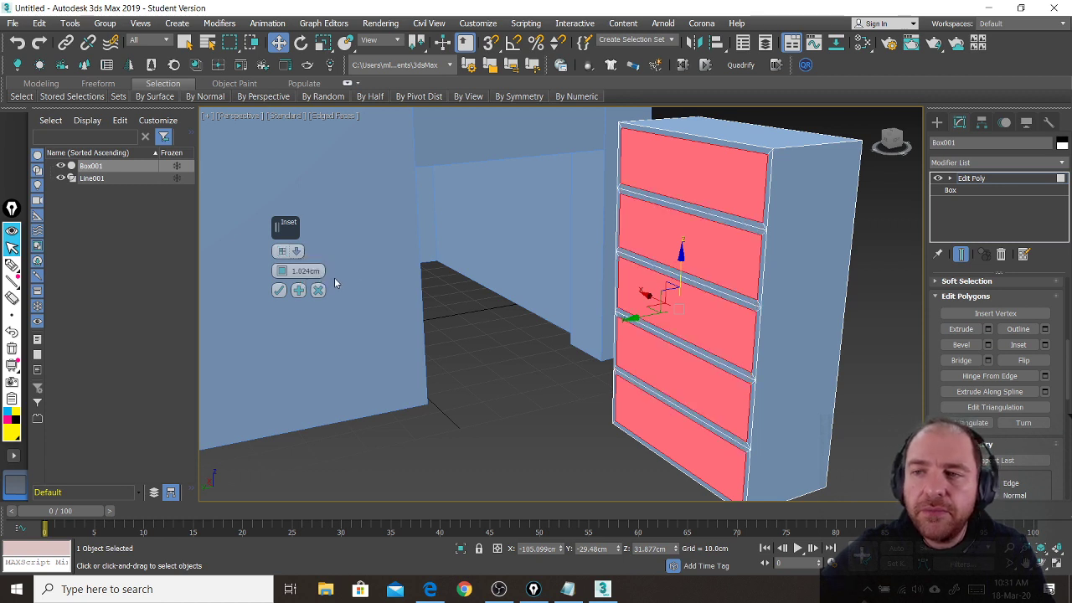
mouse_move(282, 271)
left_mouse_down()
mouse_move(284, 256)
mouse_move(299, 270)
left_mouse_up()
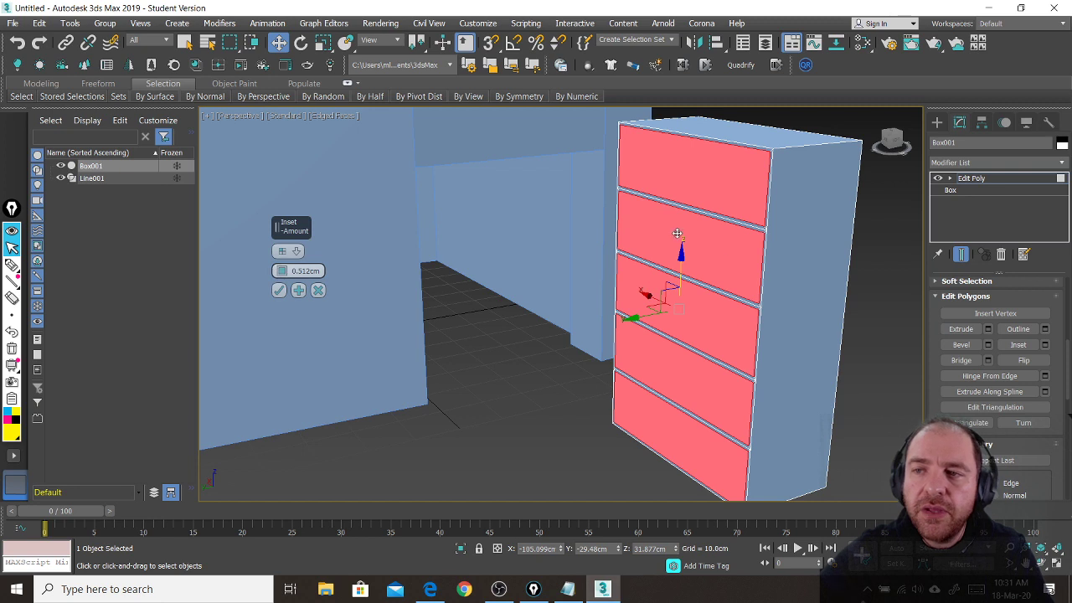
middle_click_drag(782, 173, 783, 200)
scroll(762, 177, "up", 3)
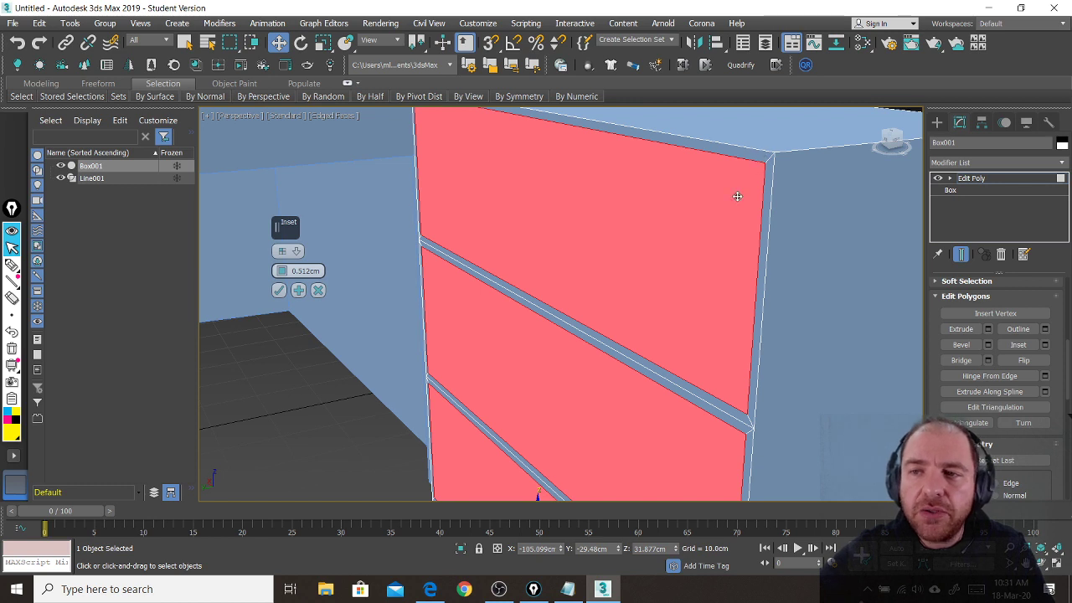
scroll(737, 196, "down", 5)
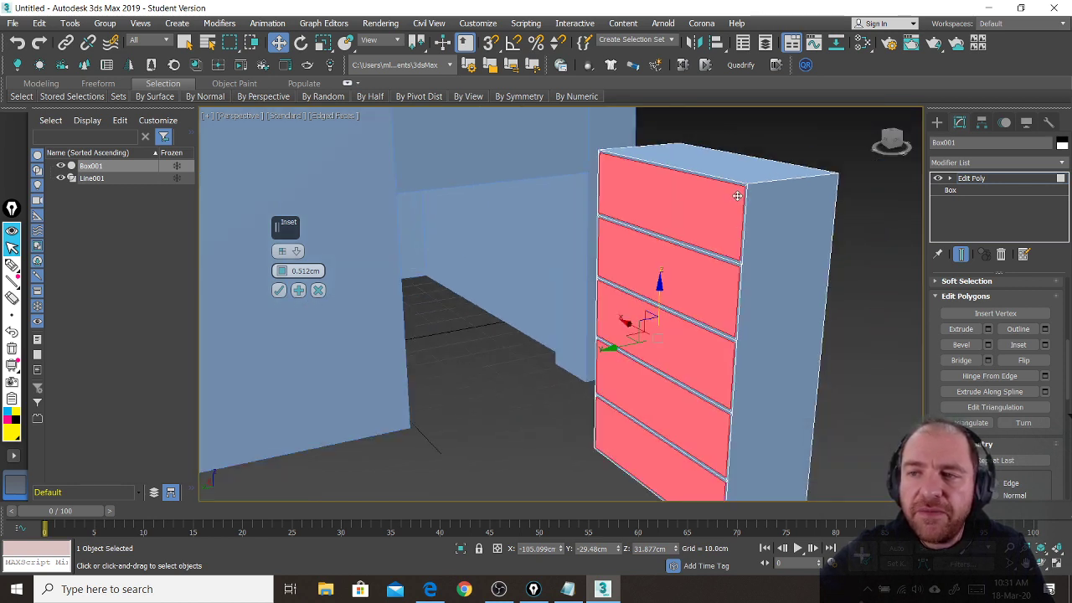
left_click(279, 290)
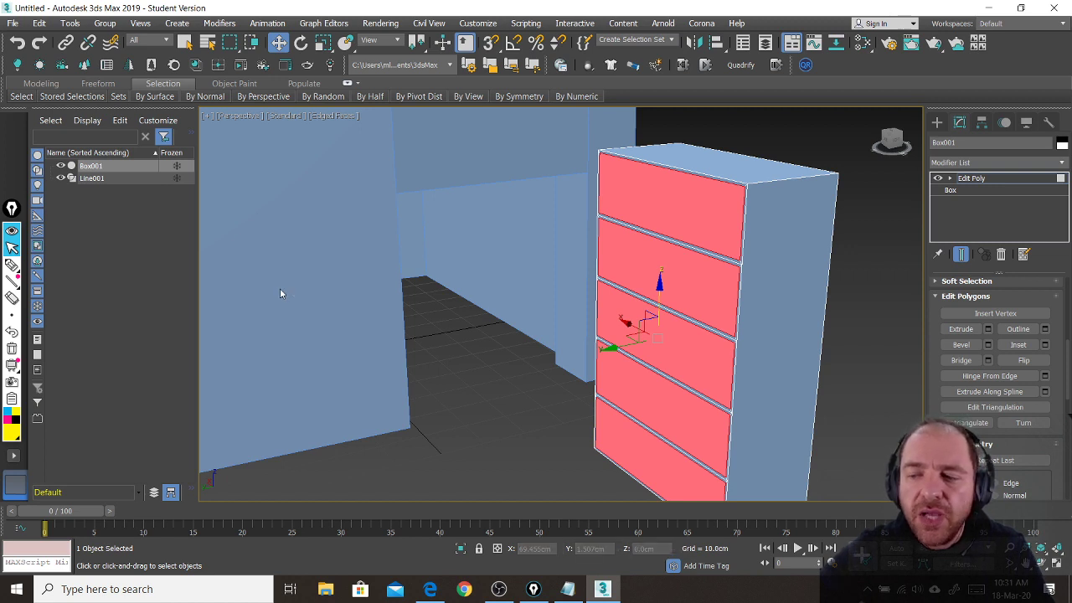
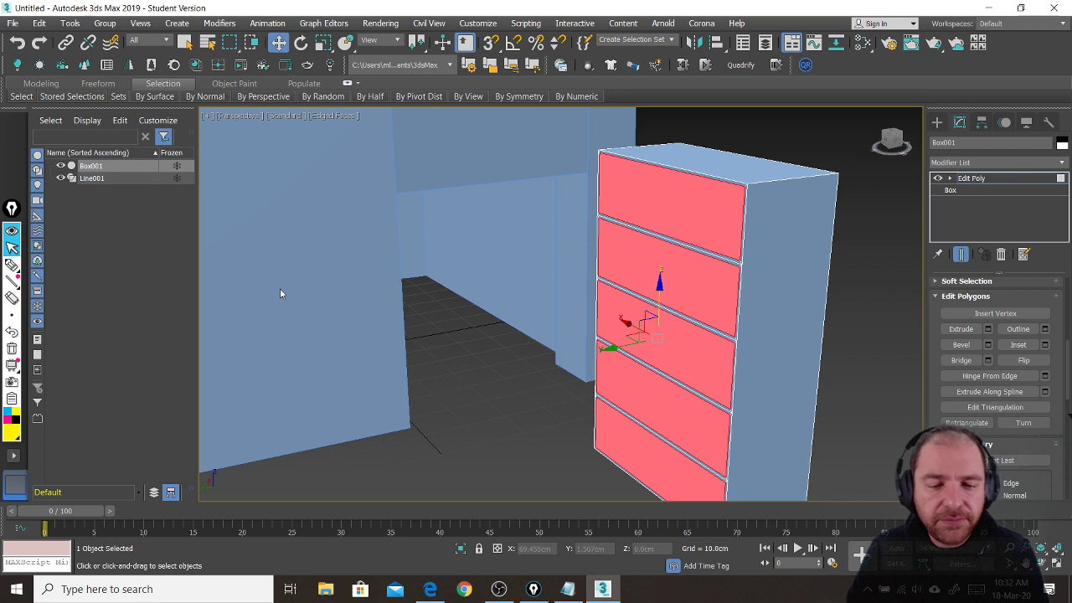
- Extrude the five selected front polygons inward by about -15.226 cm to form open shelf compartments, and clear the polygon selection
left_click(988, 329)
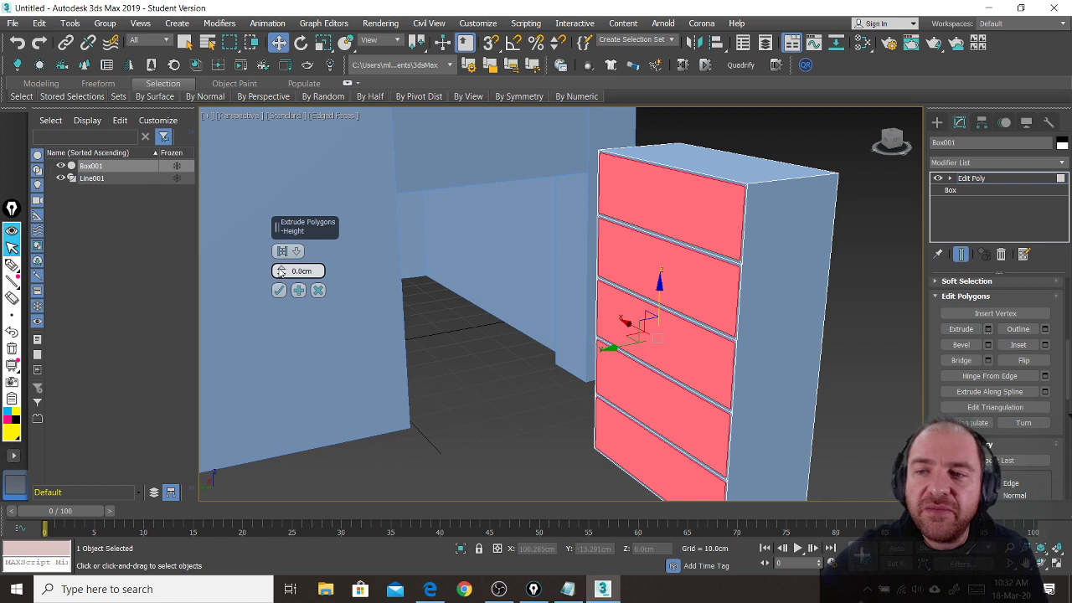
left_click_drag(281, 275, 286, 222)
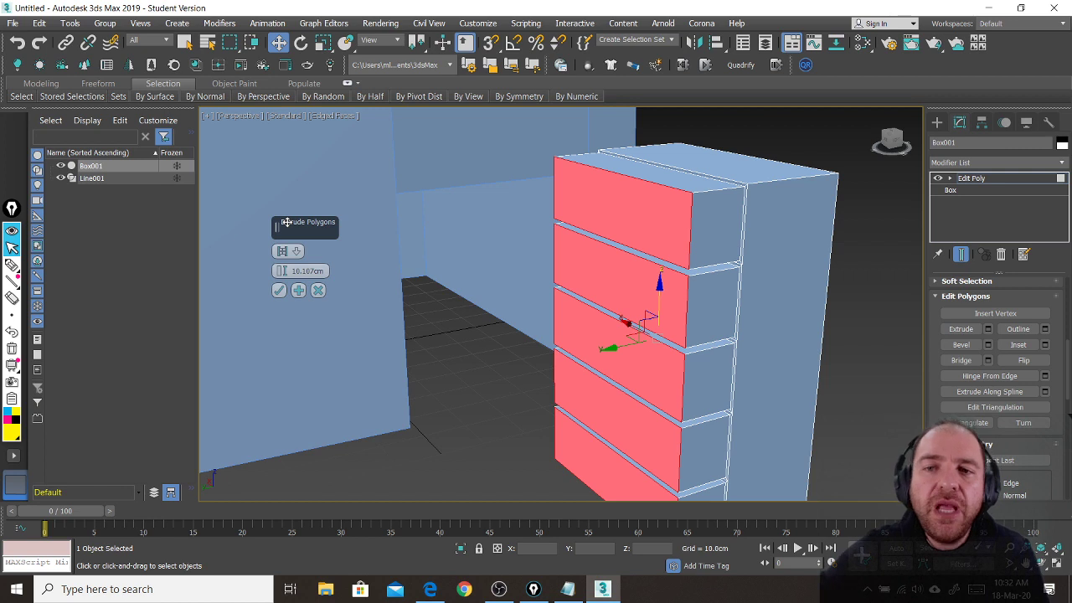
left_click_drag(283, 273, 297, 377)
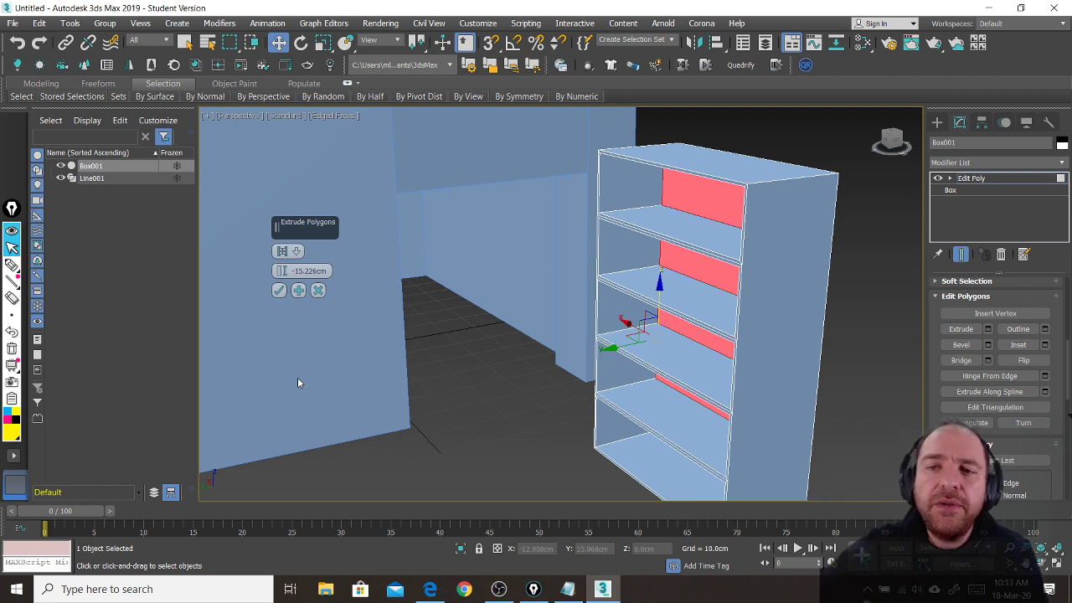
left_click(280, 291)
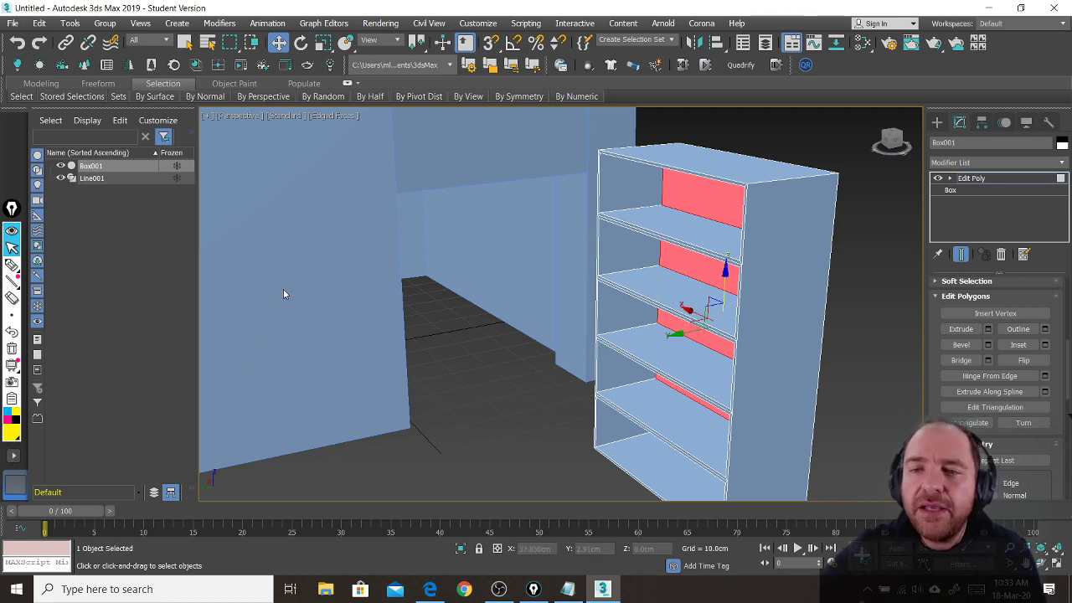
left_click(503, 419)
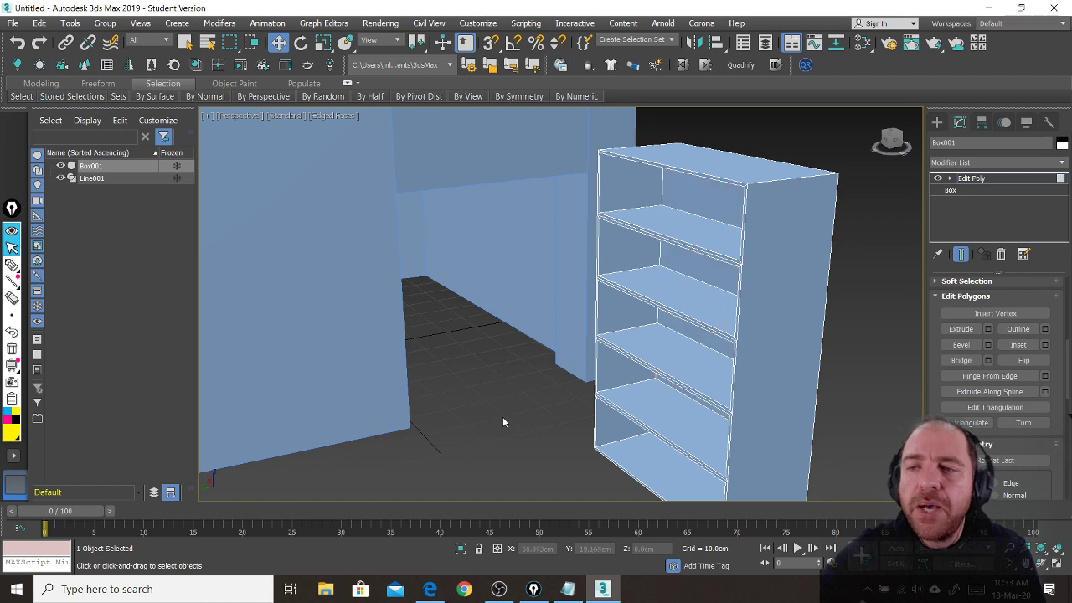
- Leave the polygon sub-object level and move the shelf unit from outside the doorway to the walled room
scroll(503, 416, "down", 3)
middle_click_drag(507, 440, 550, 442, "alt")
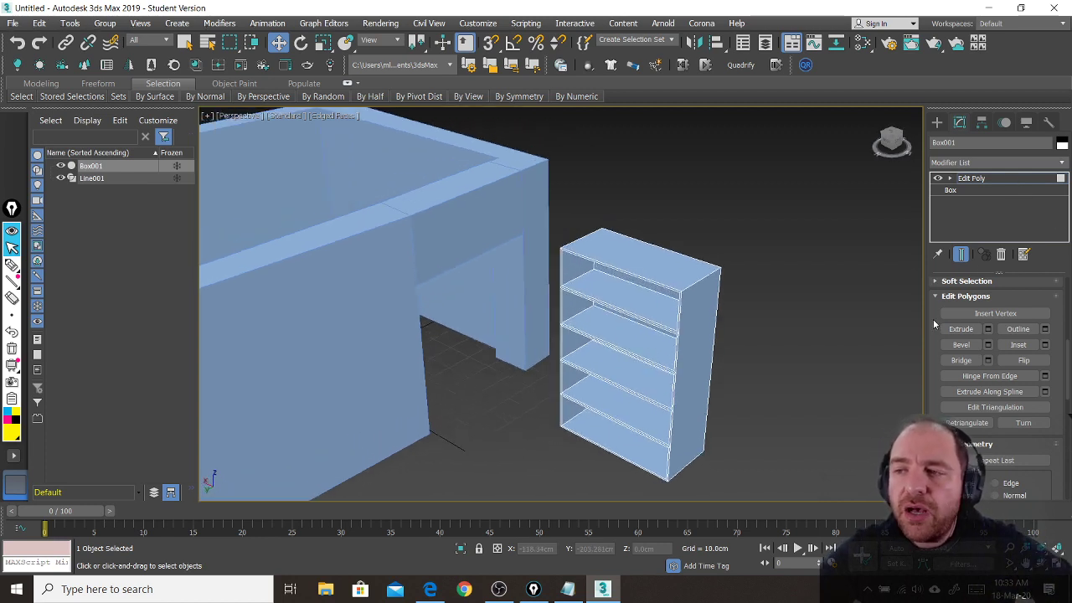
scroll(935, 325, "up", 5)
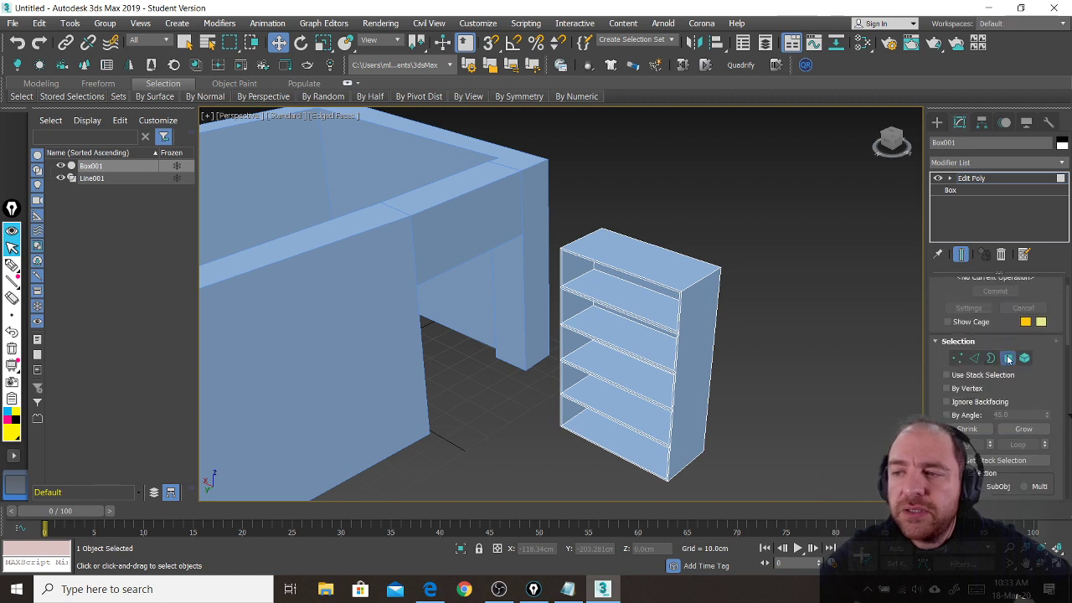
left_click(1008, 359)
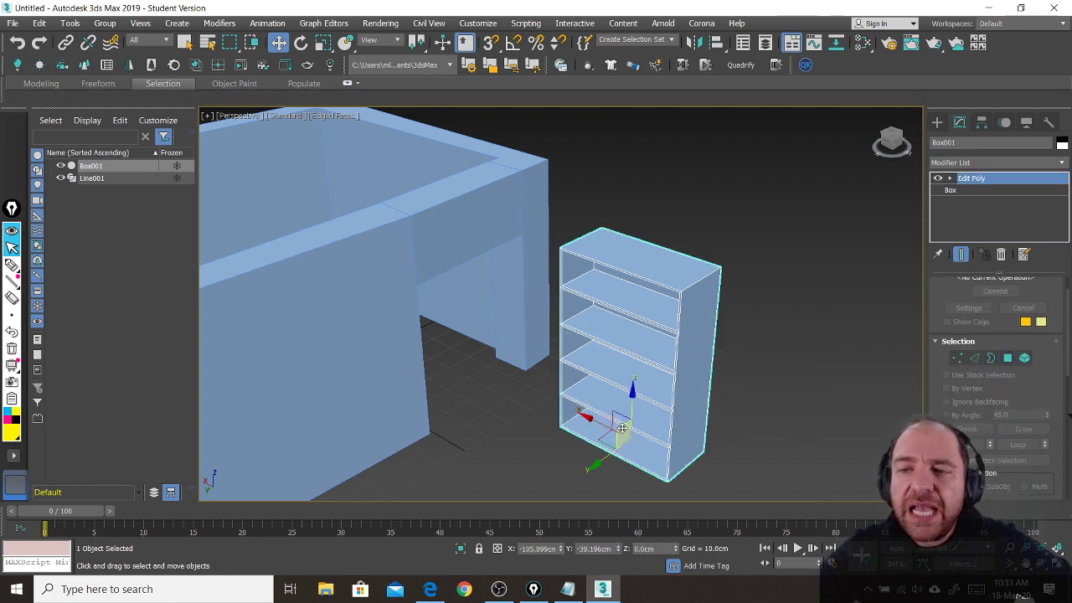
left_click_drag(623, 428, 378, 336)
middle_click_drag(405, 333, 706, 417)
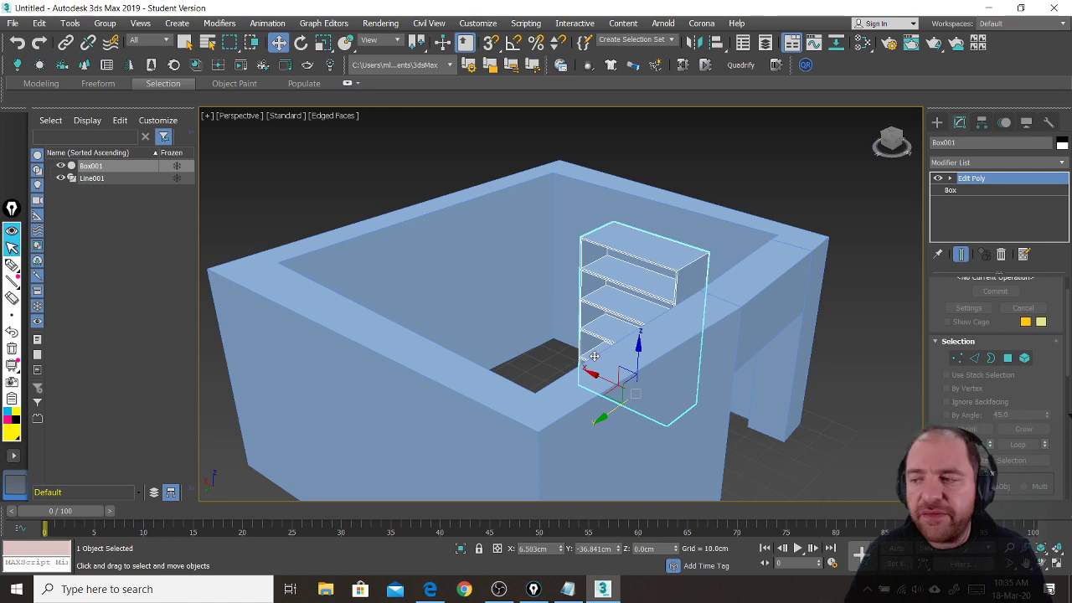
- Switch to Google Drive in the Edge browser and open the Homework 06 folder inside the 3D STUDIO 1 folder
left_click(429, 589)
scroll(297, 399, "down", 3)
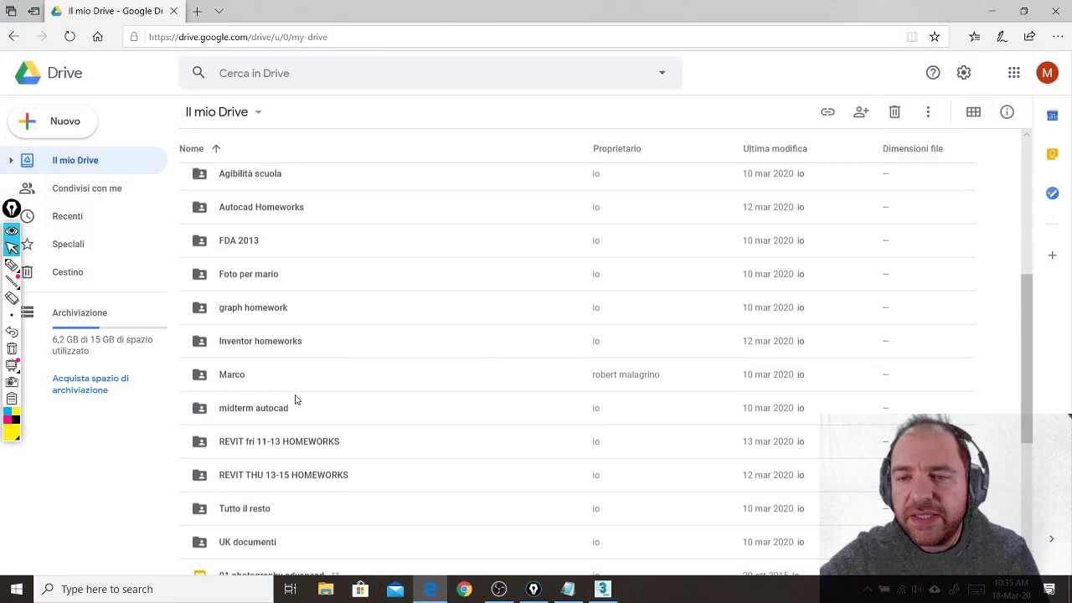
double_click(210, 377)
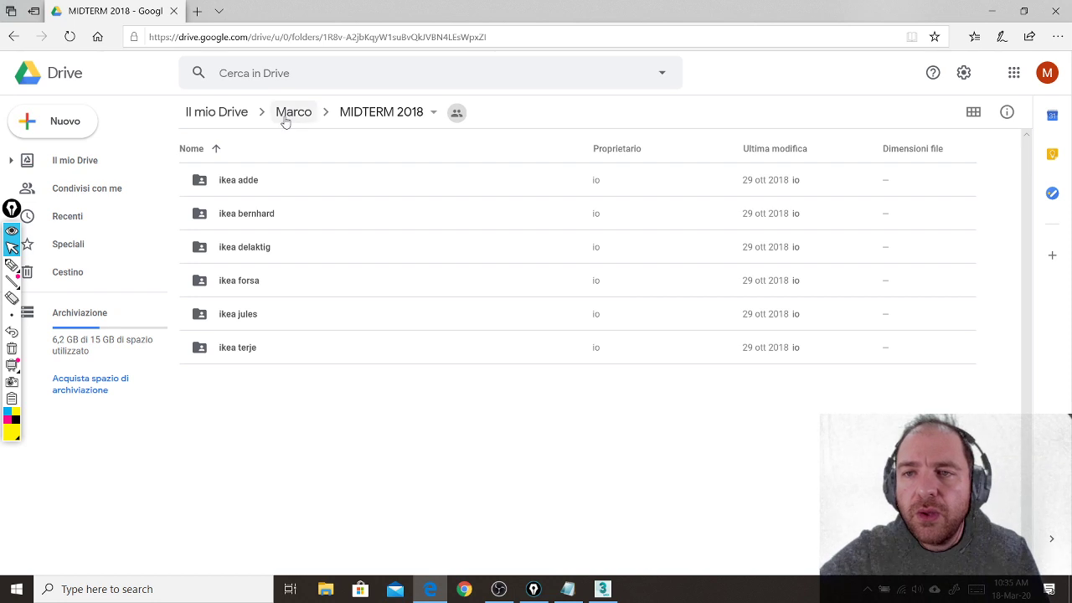
left_click(293, 114)
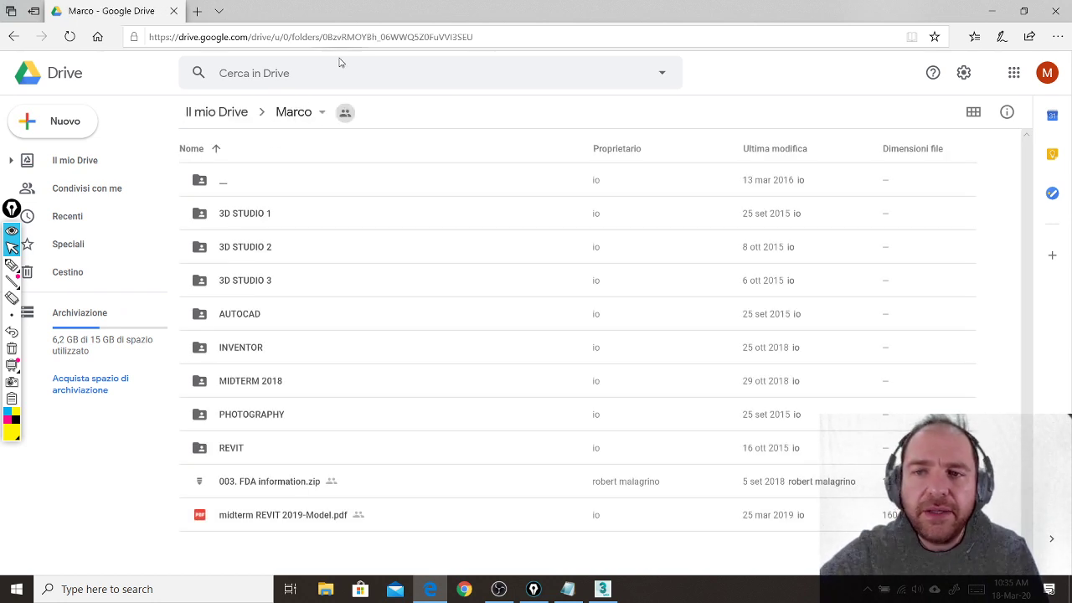
left_click(210, 217)
double_click(210, 217)
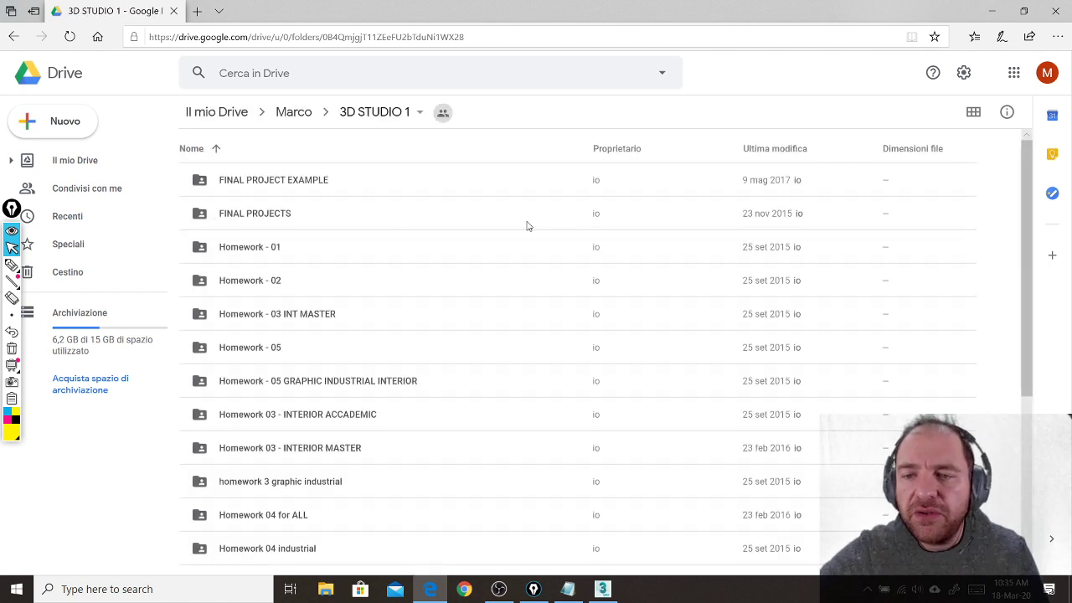
scroll(414, 200, "down", 3)
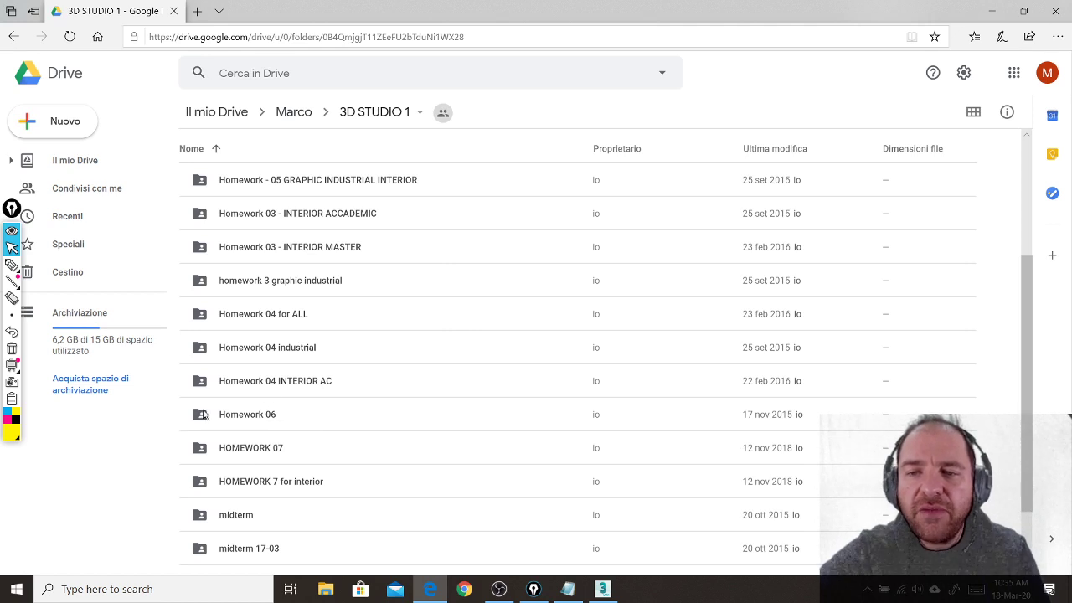
double_click(201, 416)
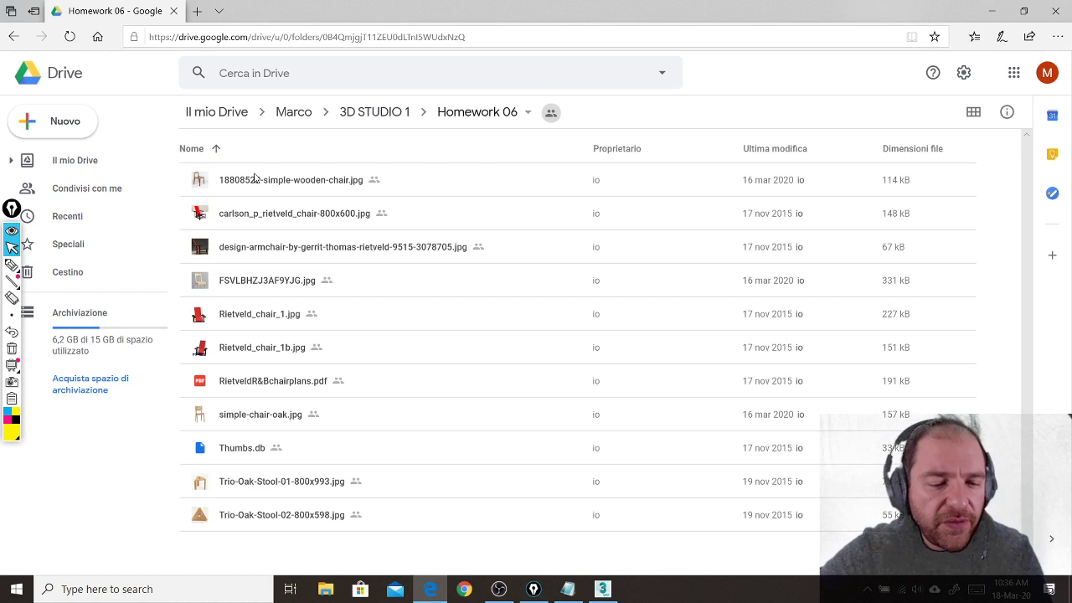
- Preview the chair references one after another, from 18808522-simple-wooden-chair.jpg through the Rietveld chair plans to the three-legged oak stool photo
double_click(204, 182)
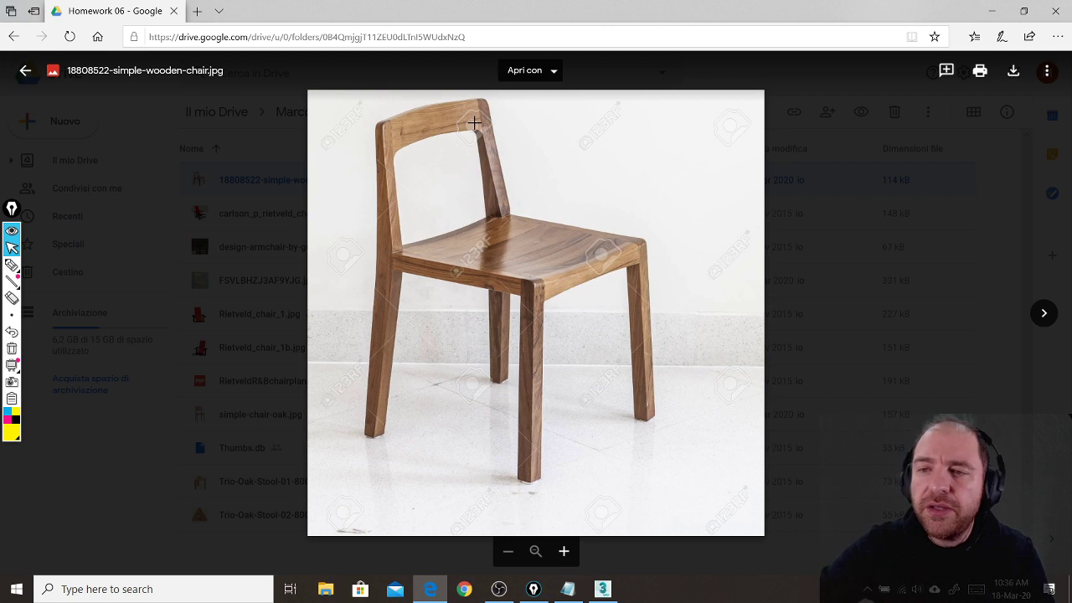
key("Right")
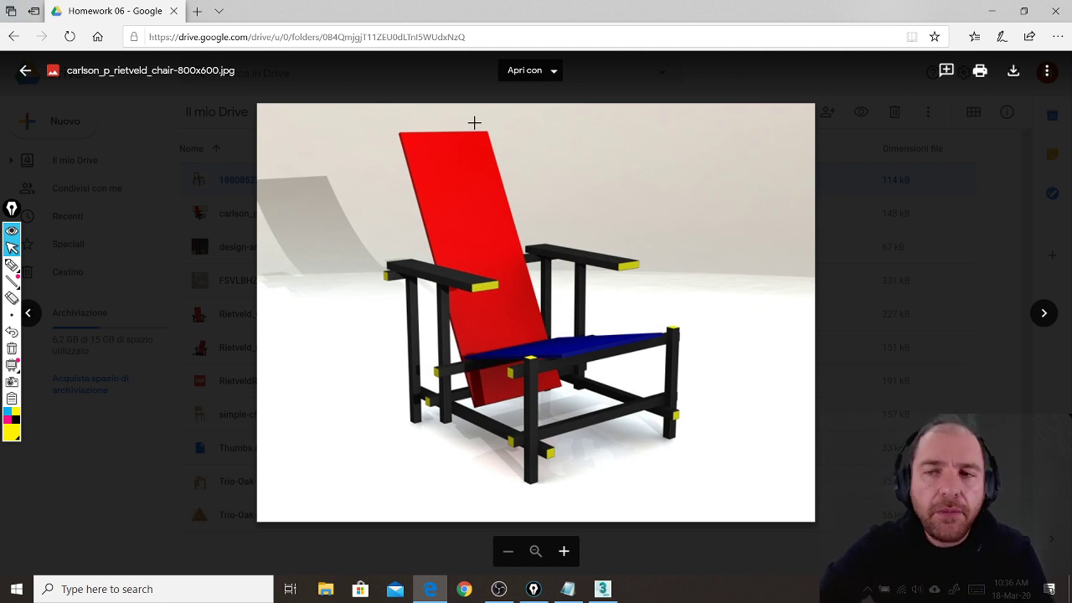
key("Right")
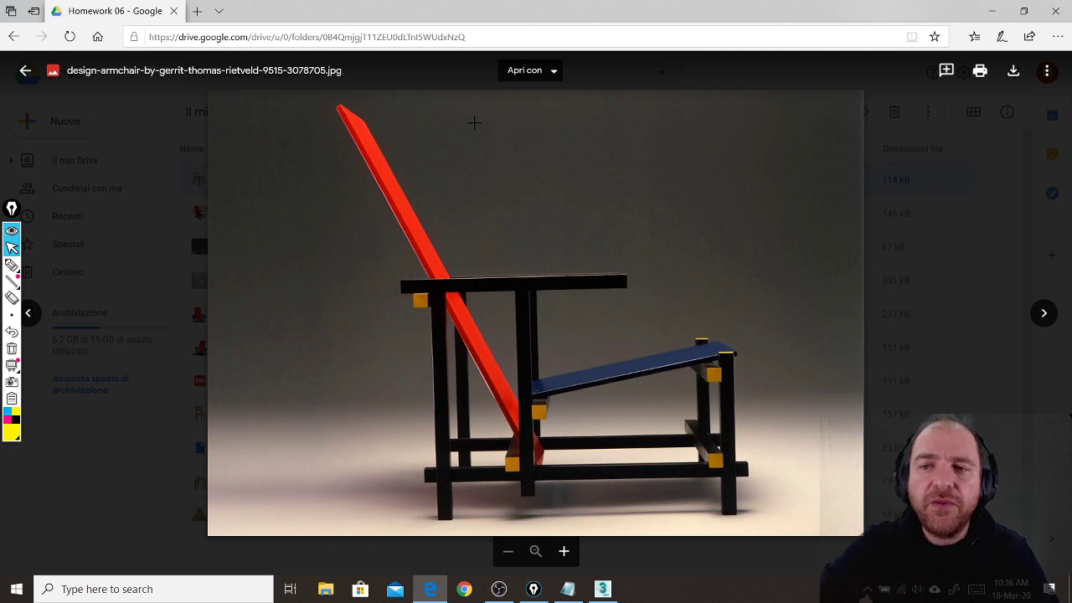
key("Right")
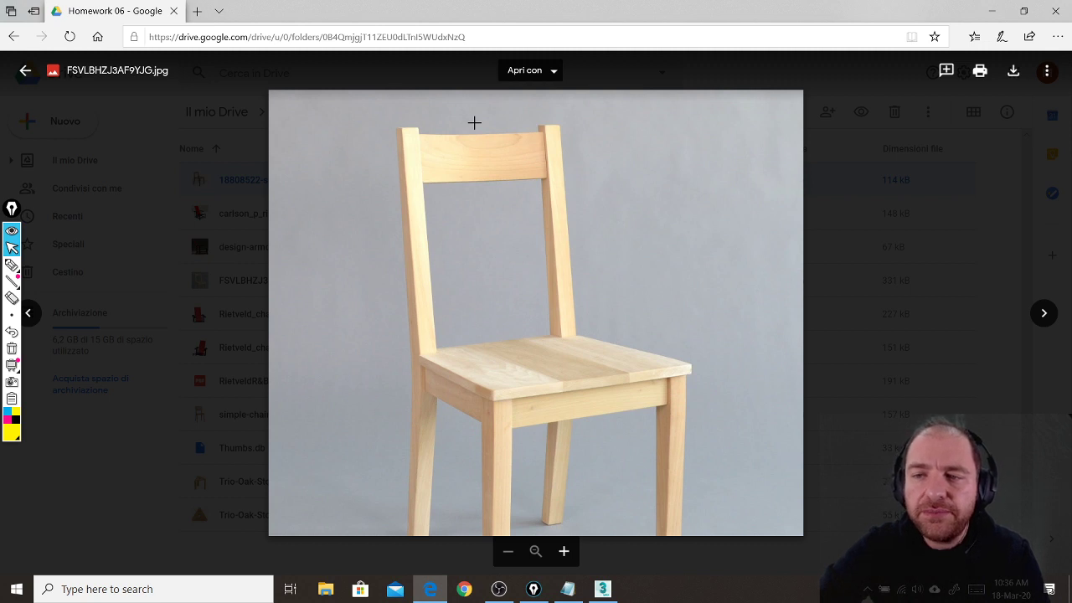
key("Right")
key("Right")
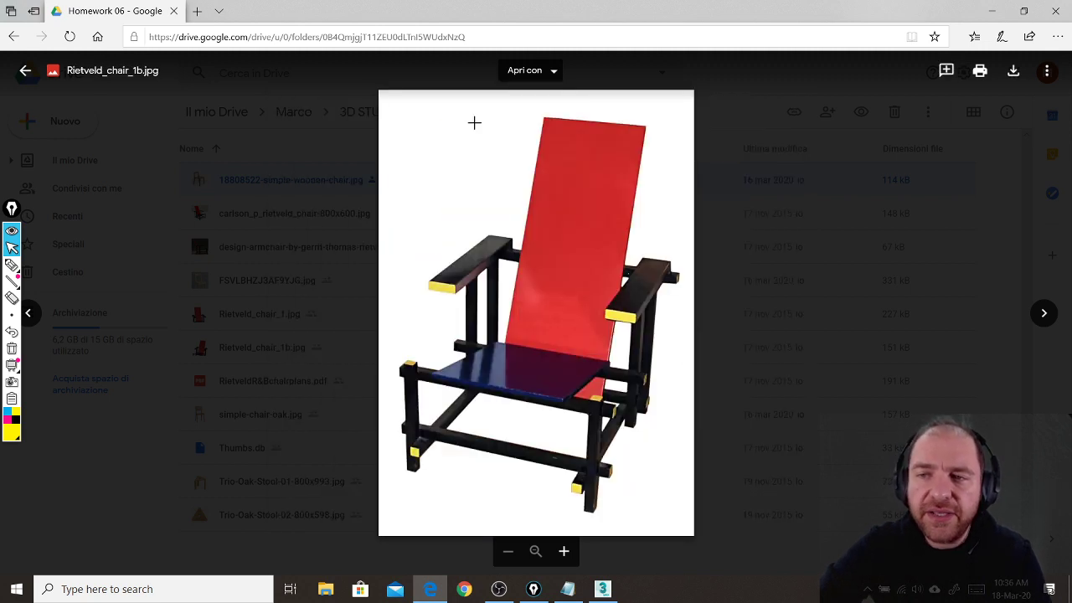
key("Right")
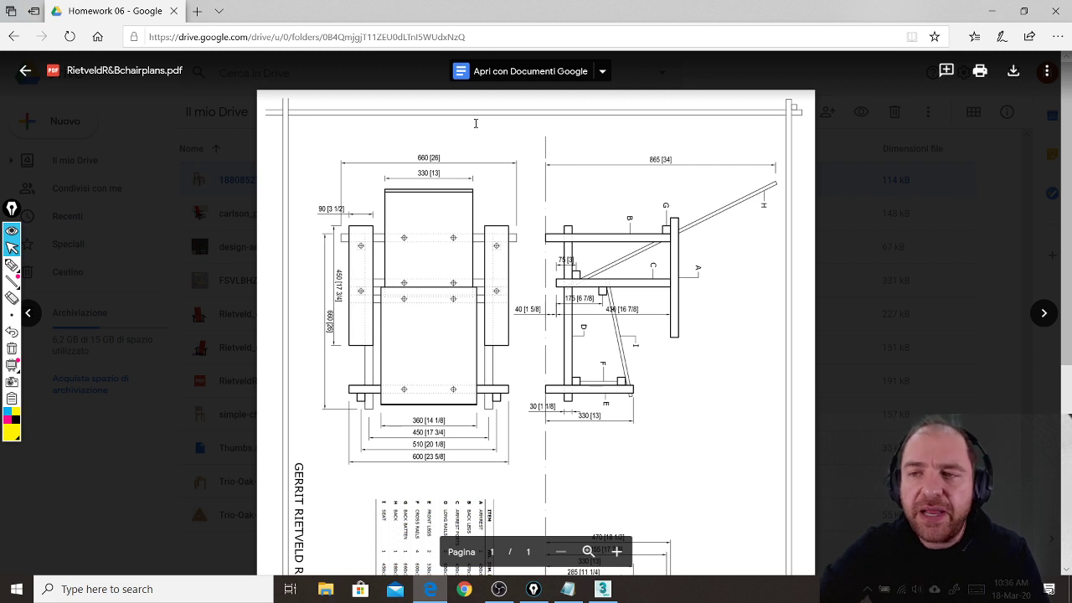
key("Right")
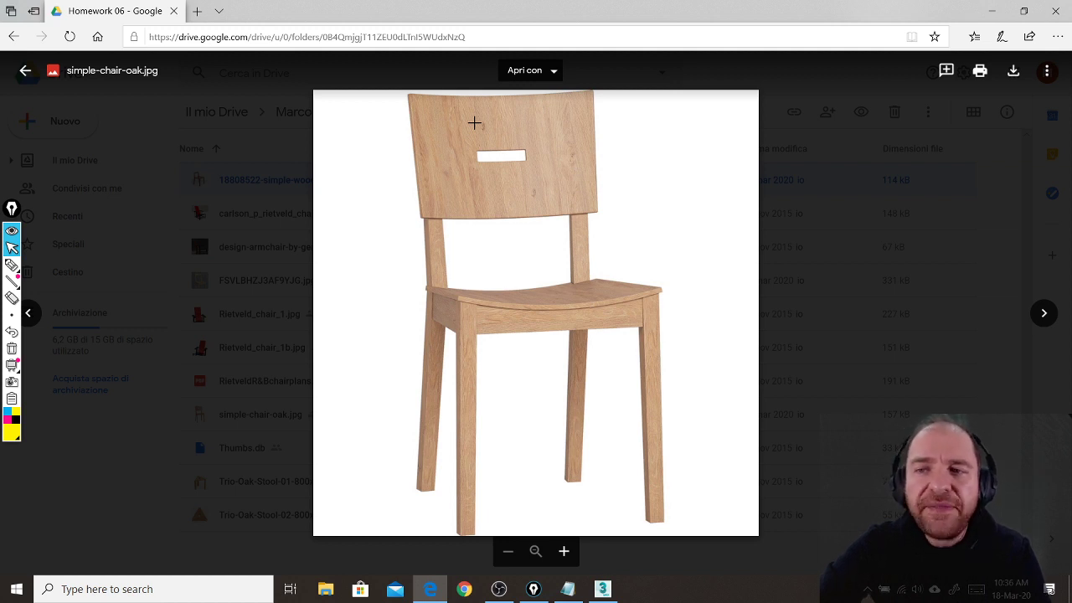
key("Right")
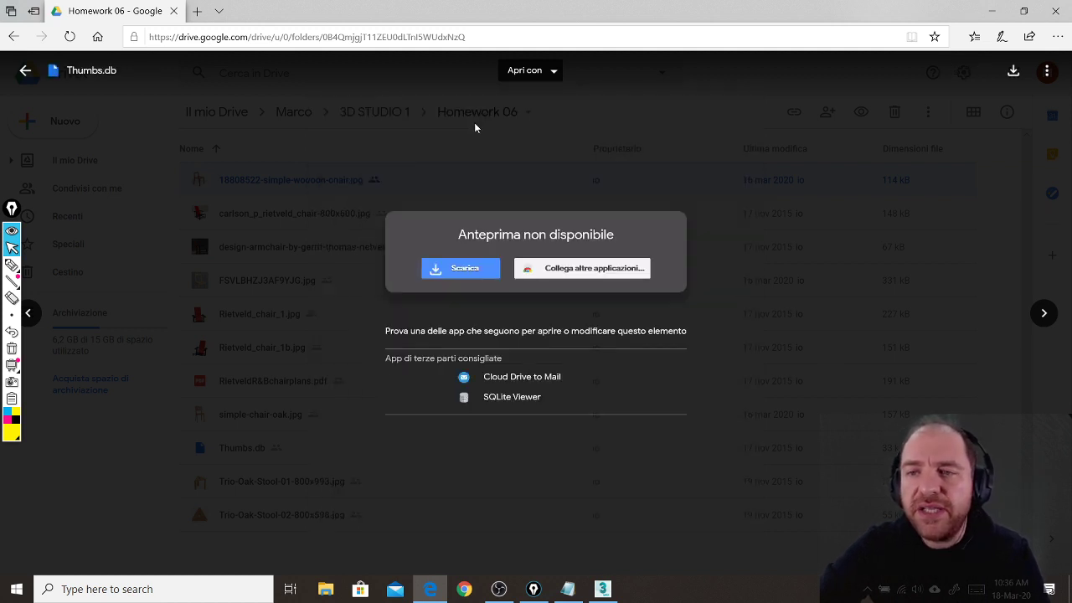
key("Right")
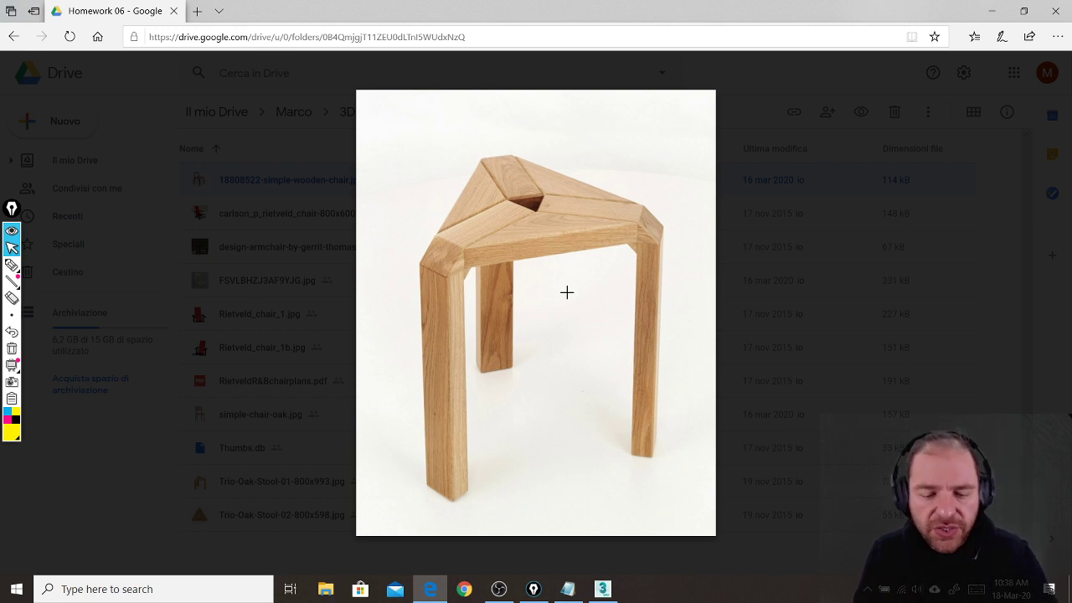
- Activate the screen annotation pen and handwrite the heading "To do:" in yellow beside the stool photo
key("ctrl+shift+3")
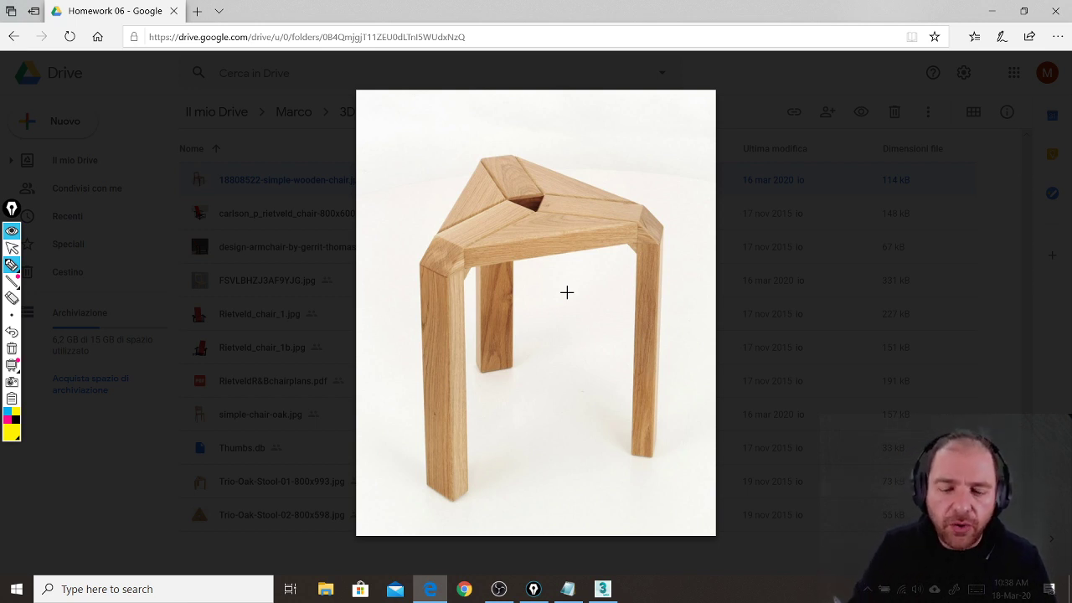
mouse_move(42, 77)
left_mouse_down()
mouse_move(83, 69)
mouse_move(71, 104)
mouse_move(106, 87)
left_mouse_up()
mouse_move(179, 80)
left_mouse_down()
mouse_move(167, 83)
mouse_move(186, 94)
left_mouse_up()
mouse_move(208, 79)
left_mouse_down()
mouse_move(215, 100)
mouse_move(219, 78)
left_mouse_up()
left_click(226, 77)
left_click(228, 91)
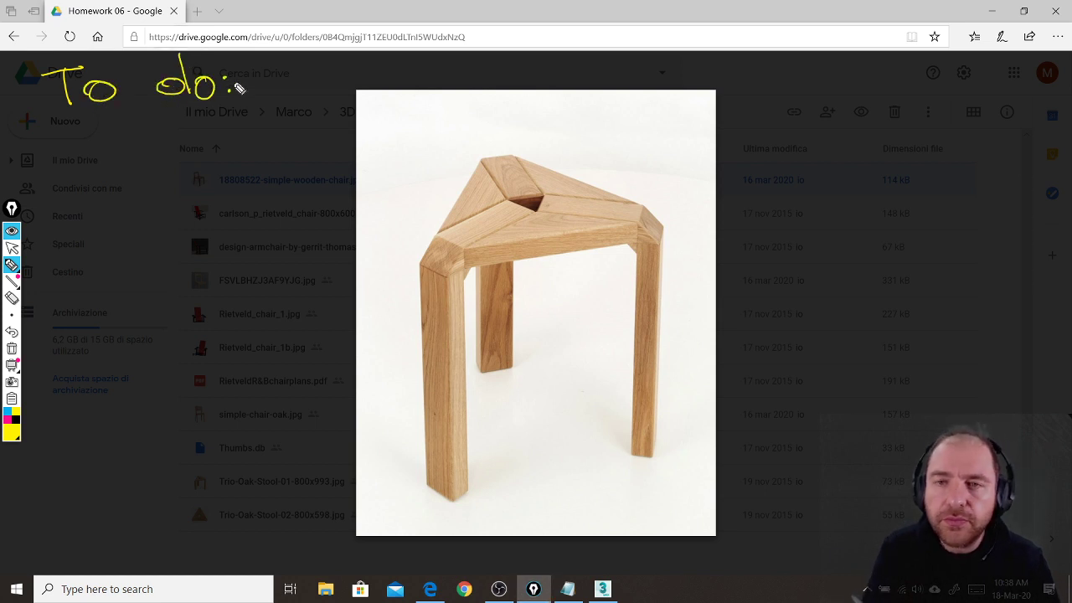
- Handwrite "choose 2 of these chairs" below the "To do:" heading and draw a slanted separator line under it
left_click_drag(60, 162, 70, 179)
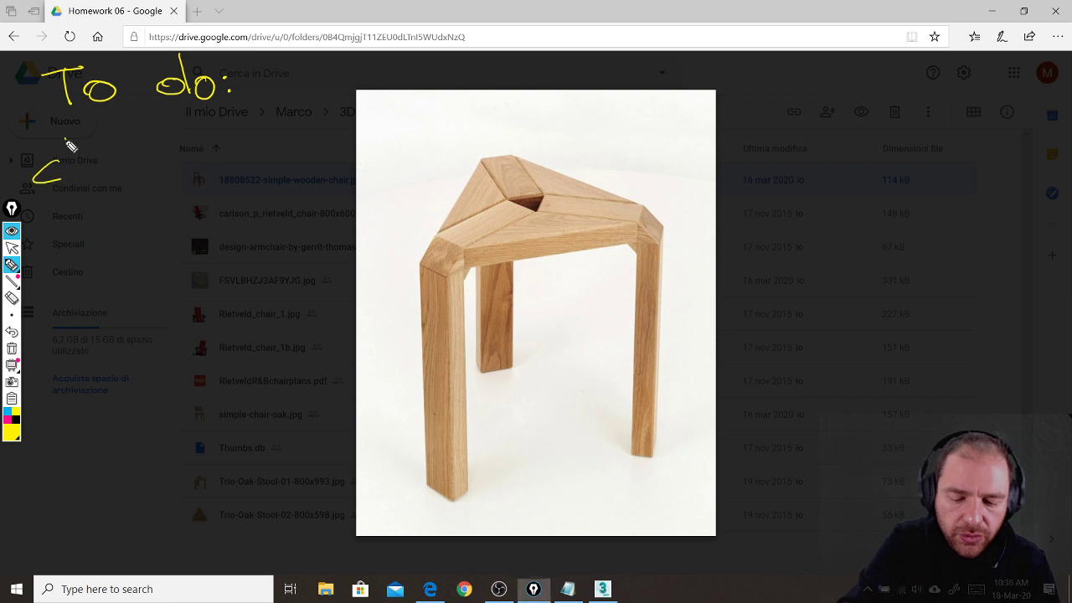
mouse_move(67, 140)
left_mouse_down()
mouse_move(92, 179)
mouse_move(106, 163)
mouse_move(172, 173)
left_mouse_up()
mouse_move(222, 147)
left_mouse_down()
mouse_move(234, 148)
mouse_move(224, 166)
mouse_move(260, 161)
left_mouse_up()
mouse_move(52, 241)
left_mouse_down()
mouse_move(65, 233)
mouse_move(80, 244)
left_mouse_up()
mouse_move(120, 198)
left_mouse_down()
mouse_move(118, 230)
mouse_move(227, 204)
left_mouse_up()
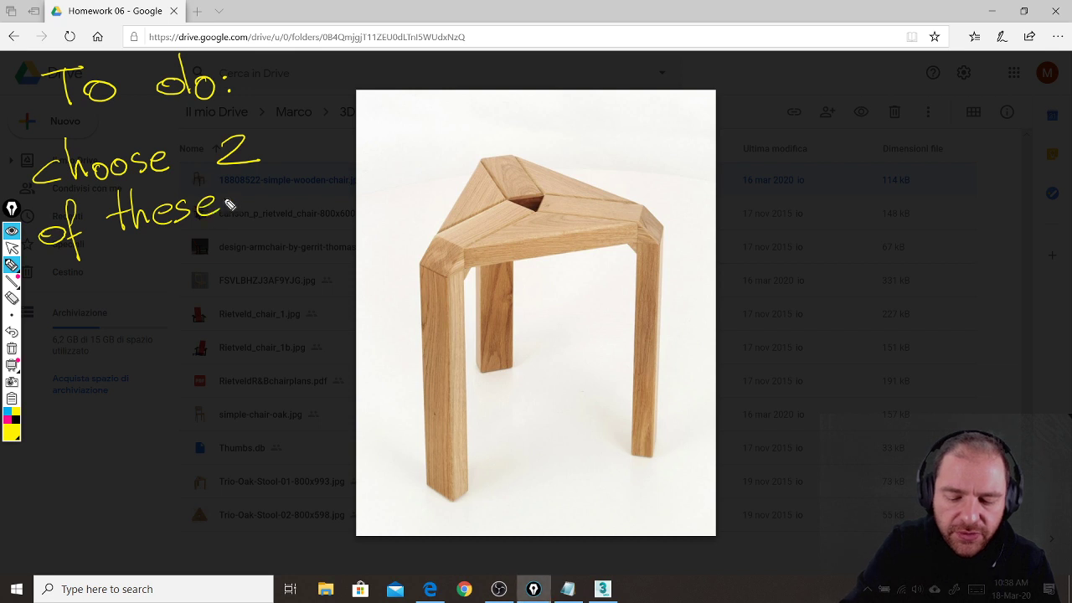
left_click_drag(66, 288, 48, 308)
mouse_move(70, 266)
left_mouse_down()
mouse_move(101, 297)
mouse_move(134, 275)
mouse_move(143, 293)
mouse_move(178, 266)
mouse_move(168, 290)
left_mouse_up()
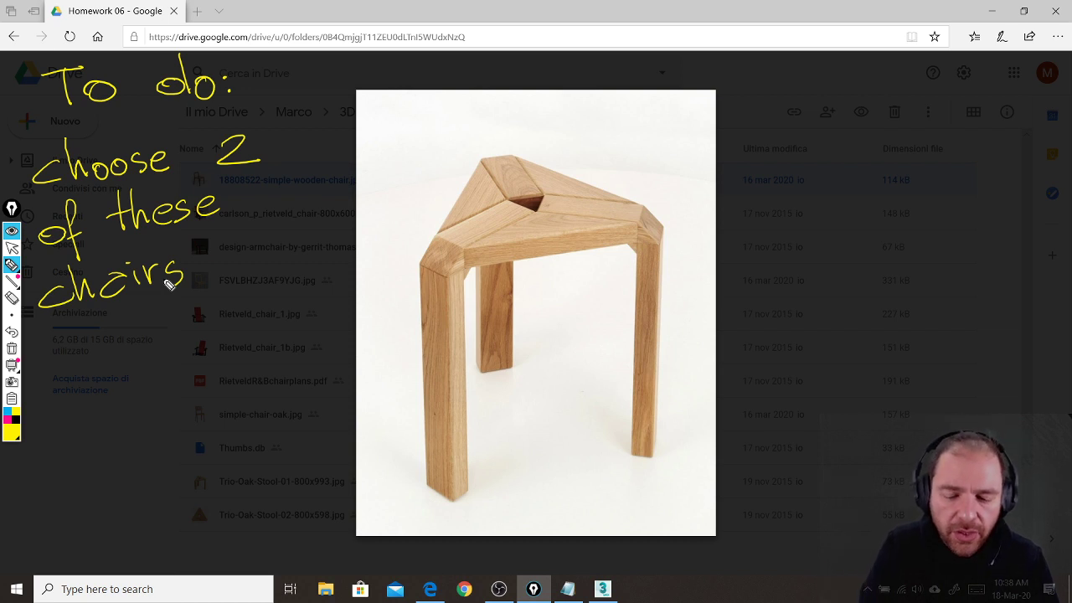
left_click_drag(32, 343, 324, 264)
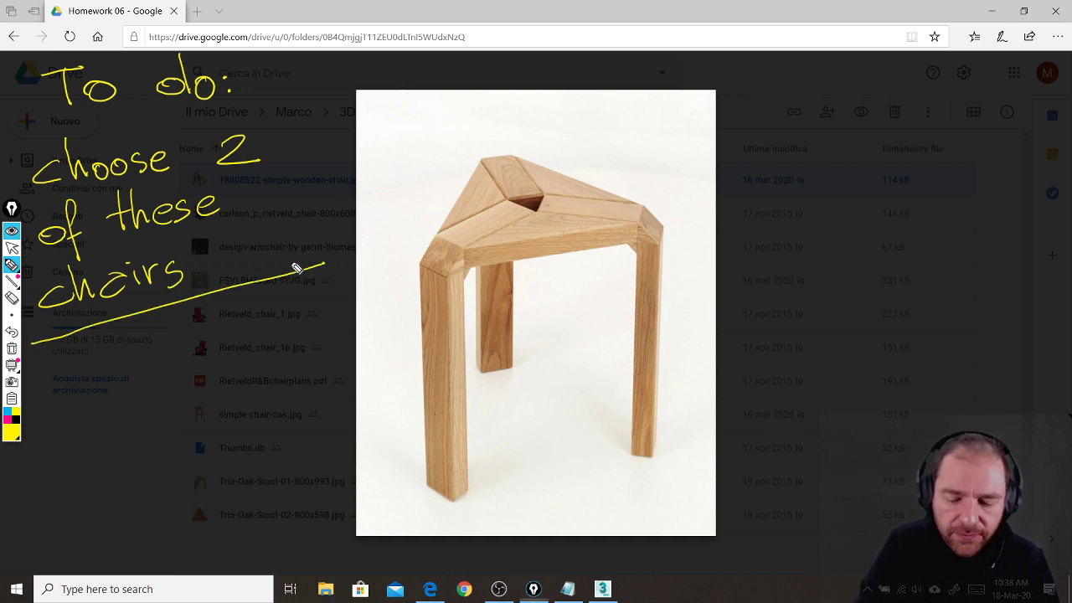
- Handwrite "2 chairs in 1 SINGLE FILE" below the separator line
mouse_move(44, 374)
left_mouse_down()
mouse_move(77, 394)
mouse_move(120, 369)
mouse_move(204, 361)
mouse_move(222, 341)
left_mouse_up()
left_click_drag(284, 320, 318, 311)
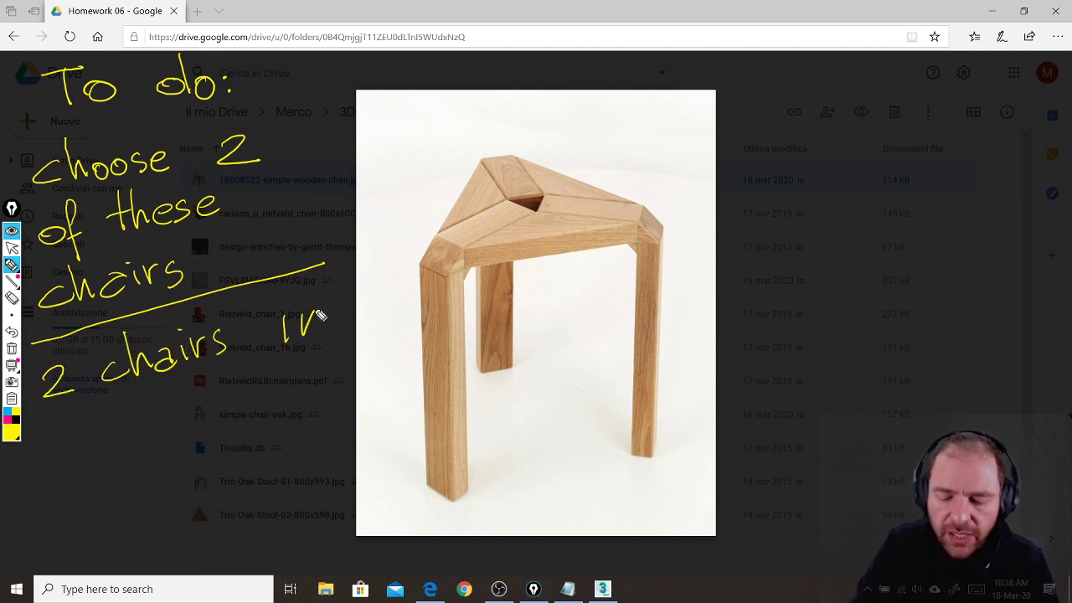
left_click(283, 307)
mouse_move(69, 435)
left_mouse_down()
mouse_move(60, 483)
mouse_move(89, 476)
left_mouse_up()
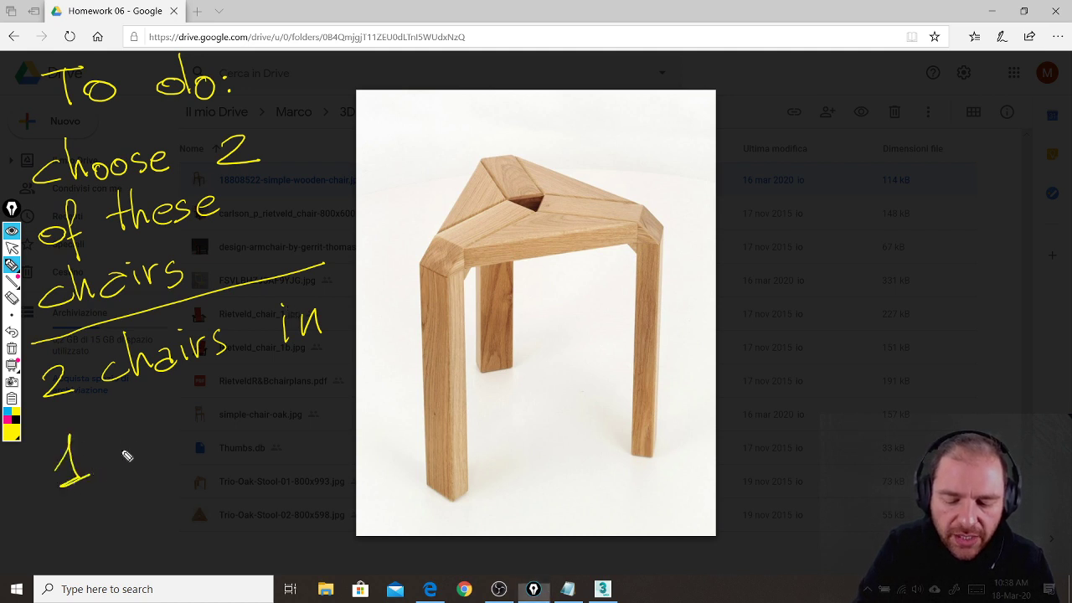
mouse_move(127, 419)
left_mouse_down()
mouse_move(107, 460)
mouse_move(173, 461)
left_mouse_up()
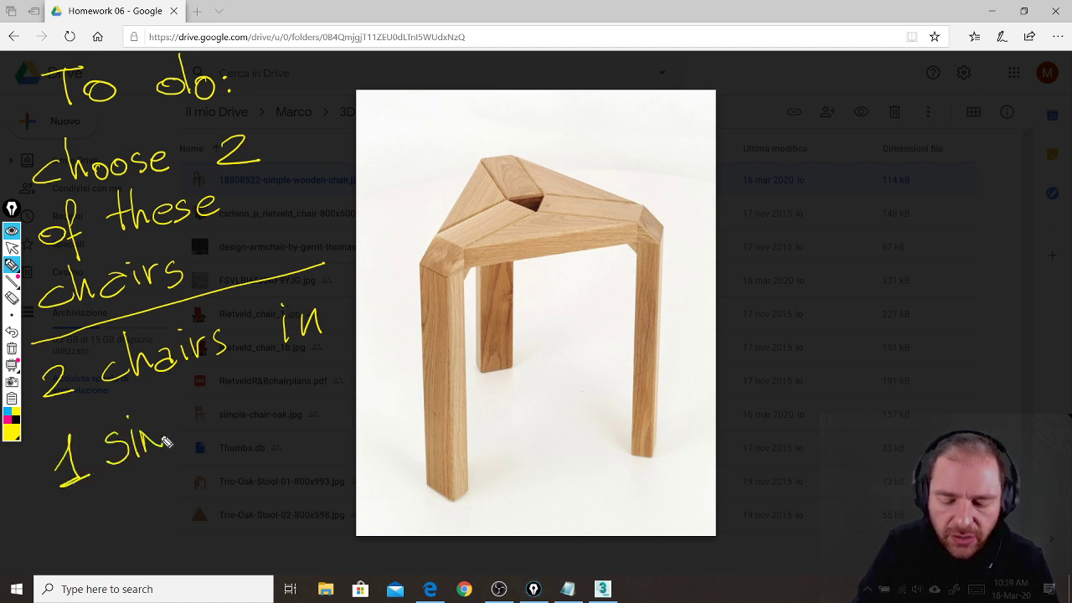
mouse_move(186, 422)
left_mouse_down()
mouse_move(190, 449)
mouse_move(187, 433)
left_mouse_up()
mouse_move(196, 414)
left_mouse_down()
mouse_move(198, 435)
mouse_move(215, 432)
left_mouse_up()
left_click_drag(223, 409, 240, 428)
left_click_drag(222, 409, 239, 404)
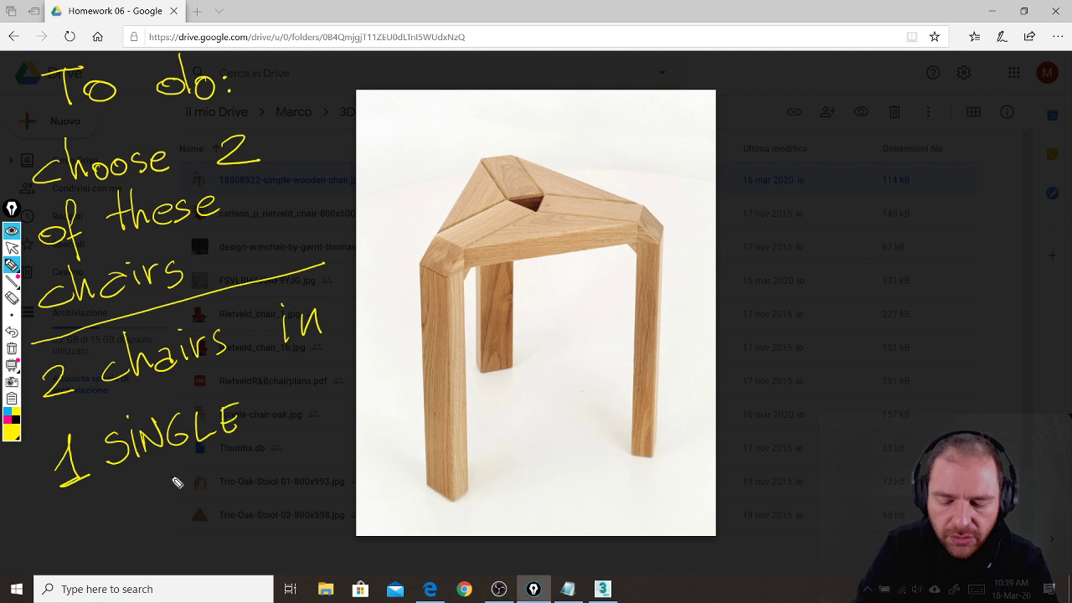
left_click_drag(138, 495, 144, 529)
mouse_move(118, 501)
left_mouse_down()
mouse_move(147, 485)
mouse_move(157, 504)
left_mouse_up()
mouse_move(170, 486)
left_mouse_down()
mouse_move(174, 515)
mouse_move(213, 506)
left_mouse_up()
left_click_drag(220, 465, 243, 497)
left_click_drag(216, 482, 235, 479)
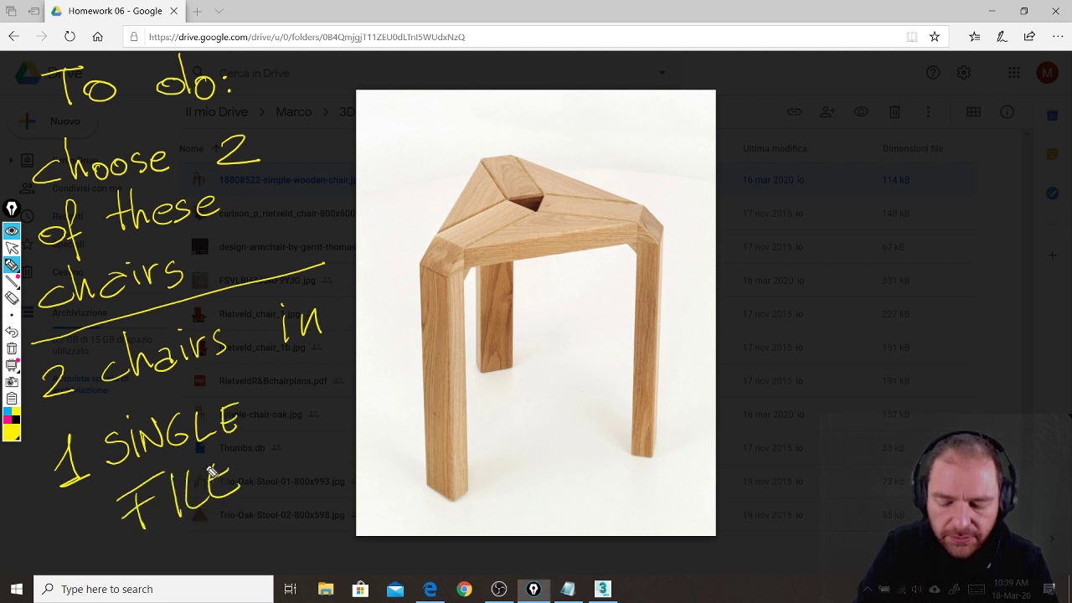
- Draw a large exclamation mark after the handwritten words "SINGLE FILE"
left_click_drag(253, 412, 251, 469)
left_click(255, 480)
left_click(256, 501)
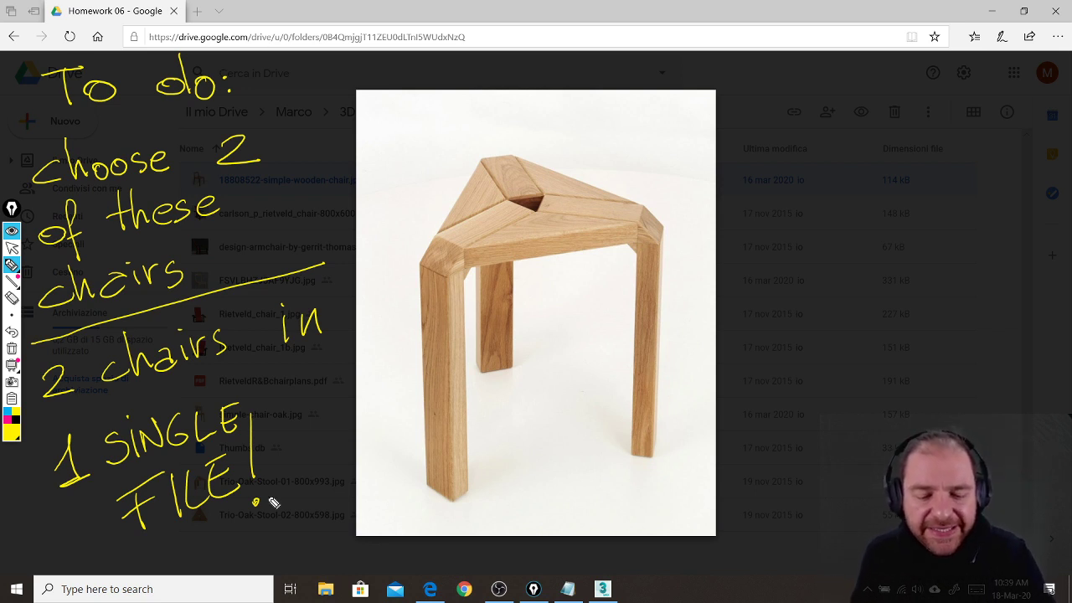
- Clear the handwritten notes and sketch a wide yellow cylinder with an elliptical top beside the stool photo
key("ctrl+shift+7")
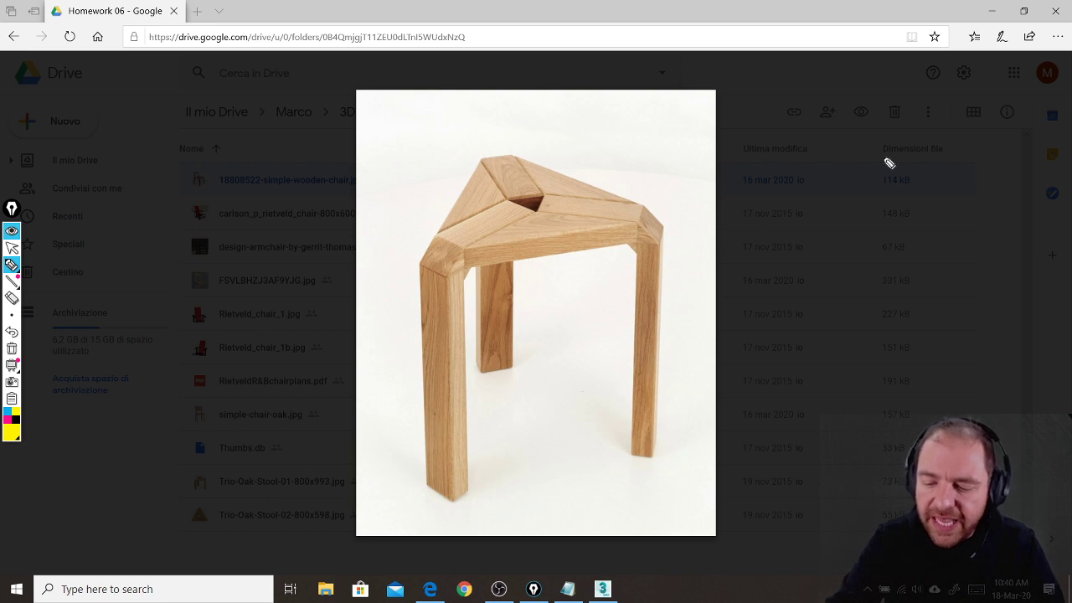
mouse_move(887, 151)
left_mouse_down()
mouse_move(875, 156)
mouse_move(845, 282)
mouse_move(988, 176)
mouse_move(875, 151)
left_mouse_up()
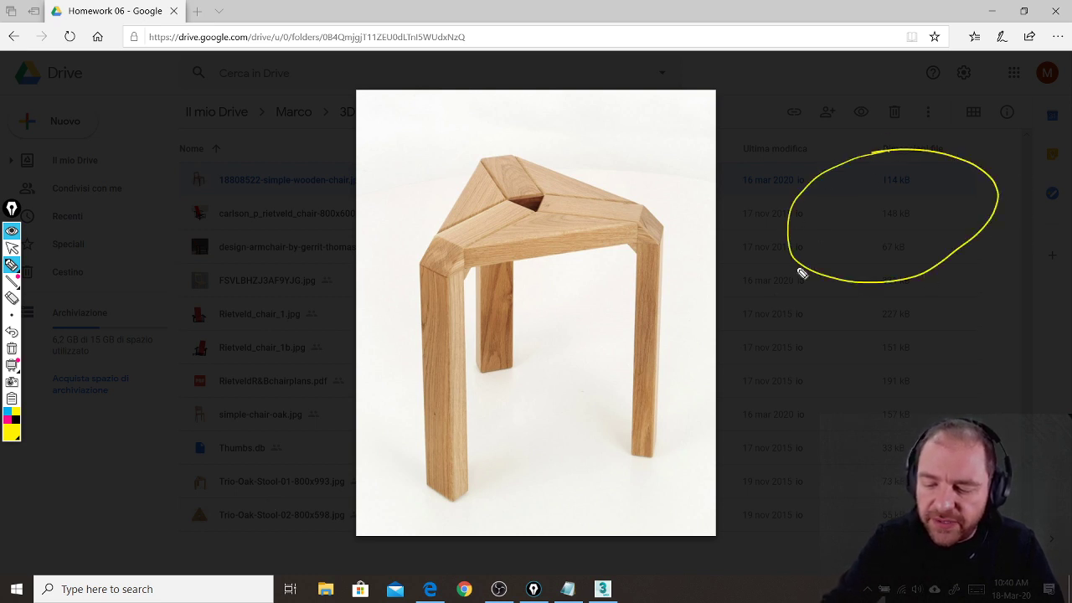
mouse_move(790, 223)
left_mouse_down()
mouse_move(790, 377)
mouse_move(955, 405)
left_mouse_up()
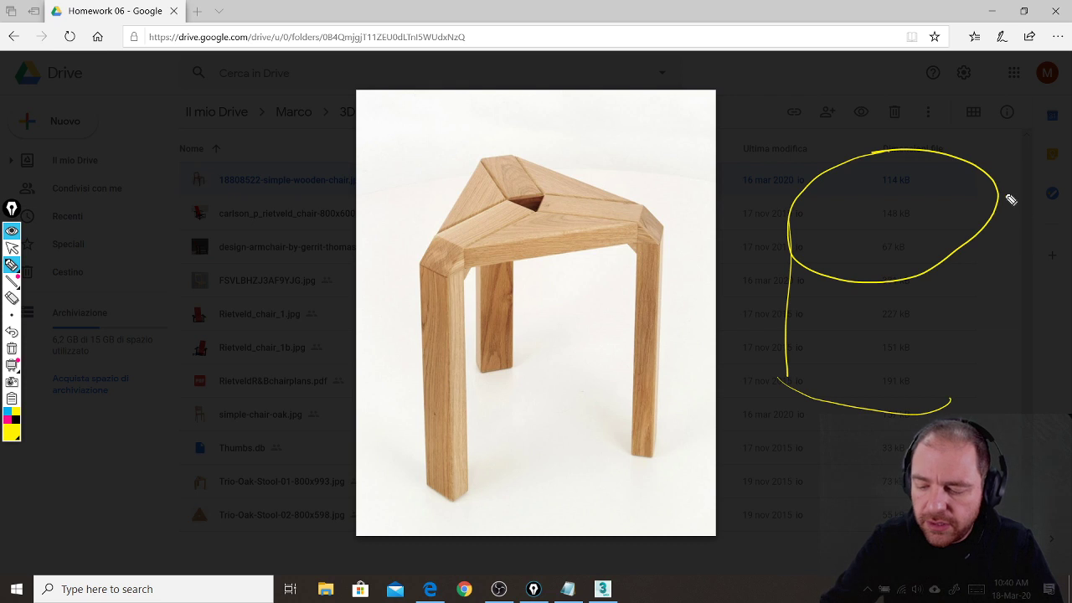
left_click_drag(1003, 194, 992, 382)
mouse_move(788, 248)
left_mouse_down()
mouse_move(793, 360)
mouse_move(909, 407)
left_mouse_up()
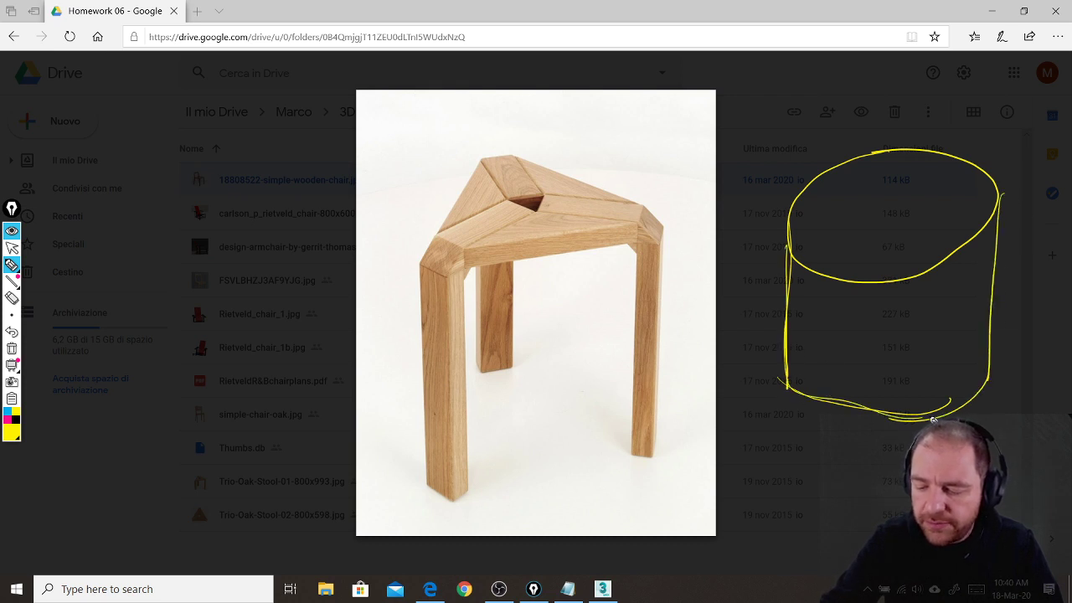
- Add an inner rim, a small central circle with radiating spokes on the cylinder's top, and a dashed outline for its hollow depth
mouse_move(912, 163)
left_mouse_down()
mouse_move(854, 172)
mouse_move(804, 246)
mouse_move(886, 268)
mouse_move(976, 224)
mouse_move(887, 166)
mouse_move(982, 218)
mouse_move(869, 272)
mouse_move(828, 186)
mouse_move(966, 201)
left_mouse_up()
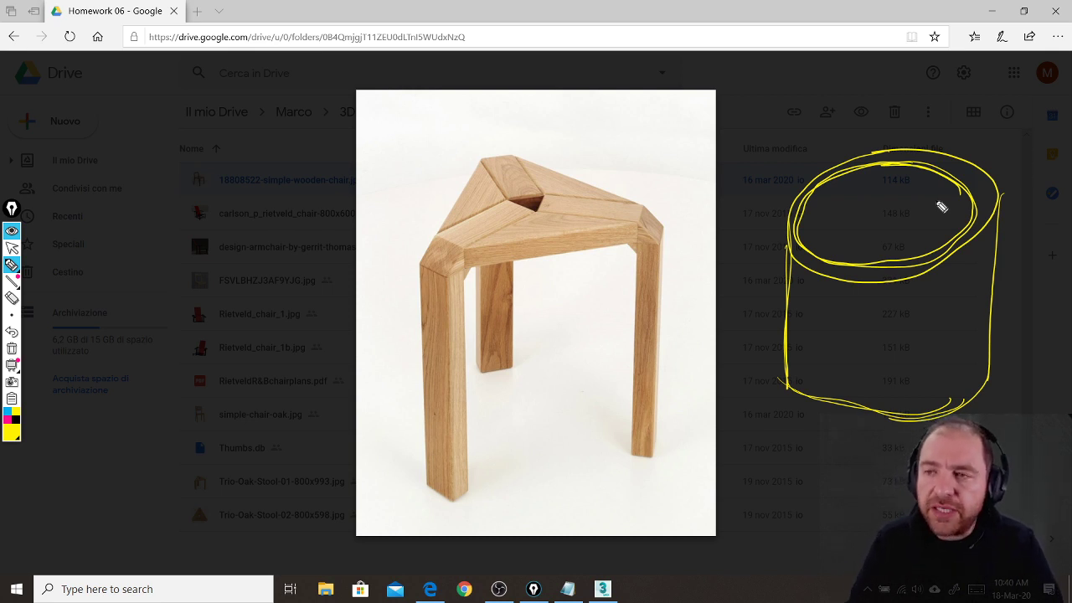
mouse_move(899, 234)
left_mouse_down()
mouse_move(876, 233)
mouse_move(886, 232)
left_mouse_up()
mouse_move(902, 166)
left_mouse_down()
mouse_move(894, 223)
mouse_move(961, 191)
left_mouse_up()
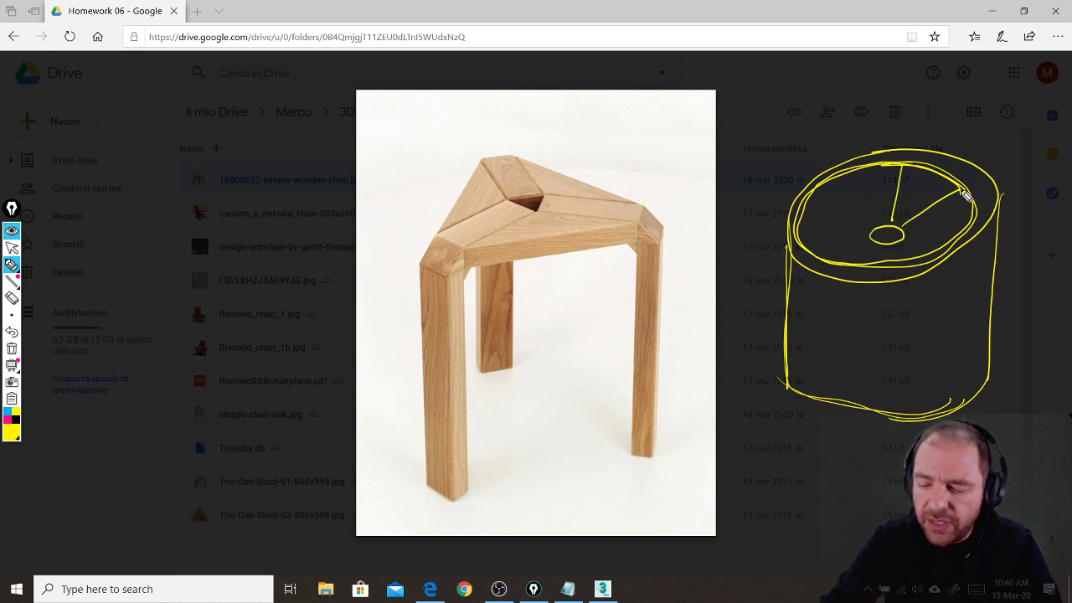
left_click_drag(905, 235, 941, 243)
left_click_drag(851, 183, 889, 233)
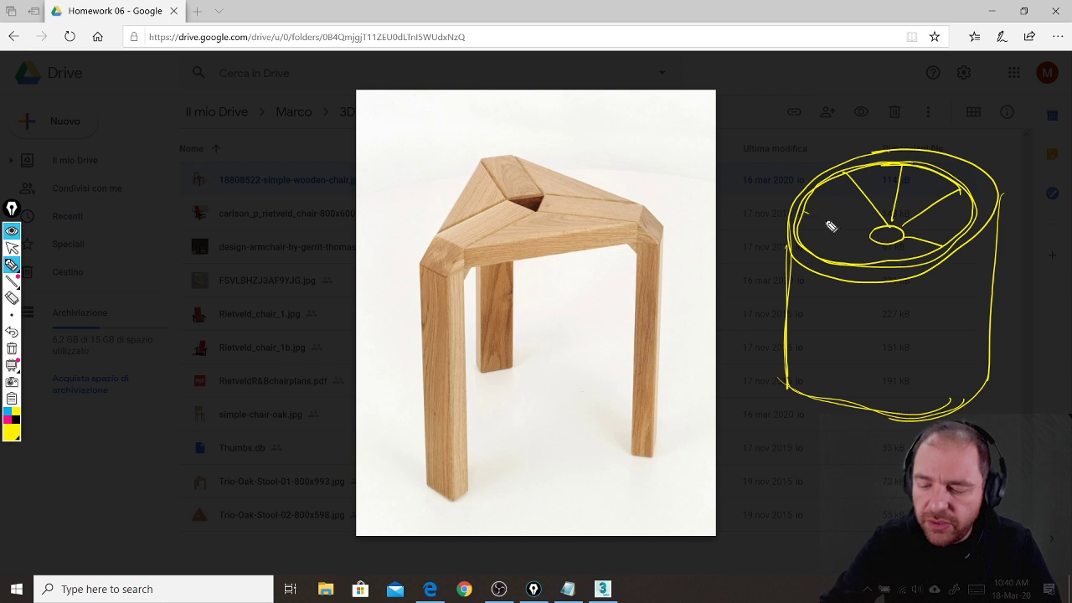
left_click_drag(805, 215, 877, 239)
left_click_drag(826, 261, 894, 244)
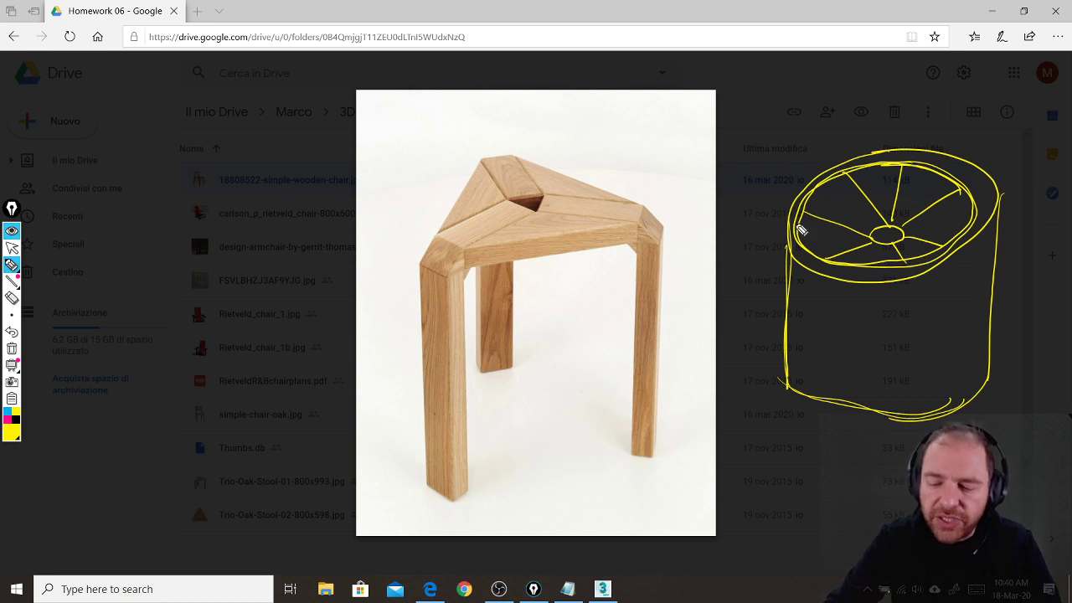
mouse_move(802, 313)
left_mouse_down()
mouse_move(855, 330)
mouse_move(914, 321)
mouse_move(973, 291)
mouse_move(961, 293)
left_mouse_up()
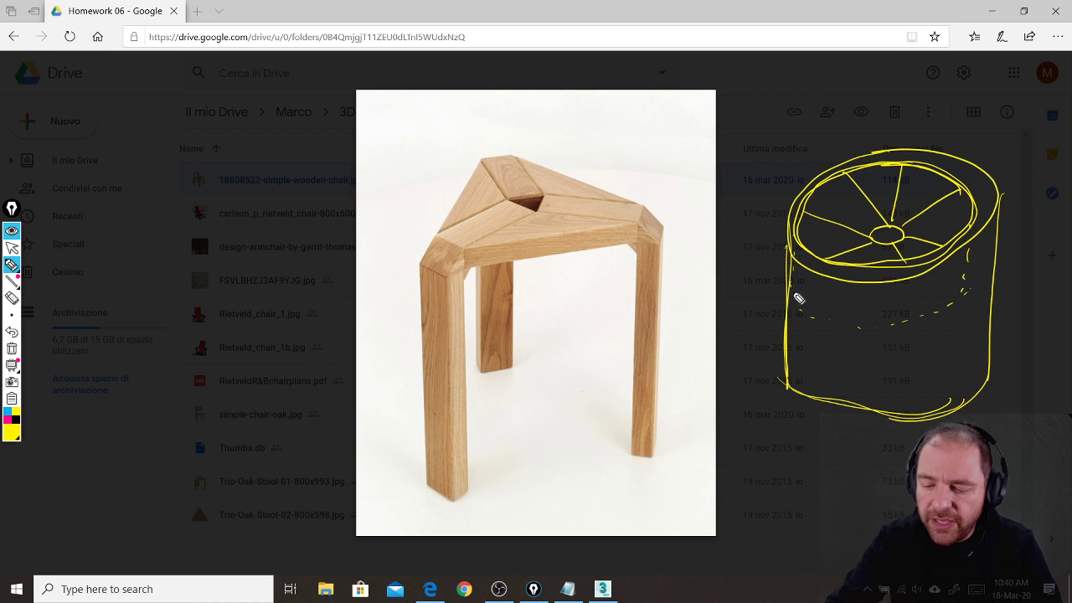
left_click_drag(829, 329, 896, 333)
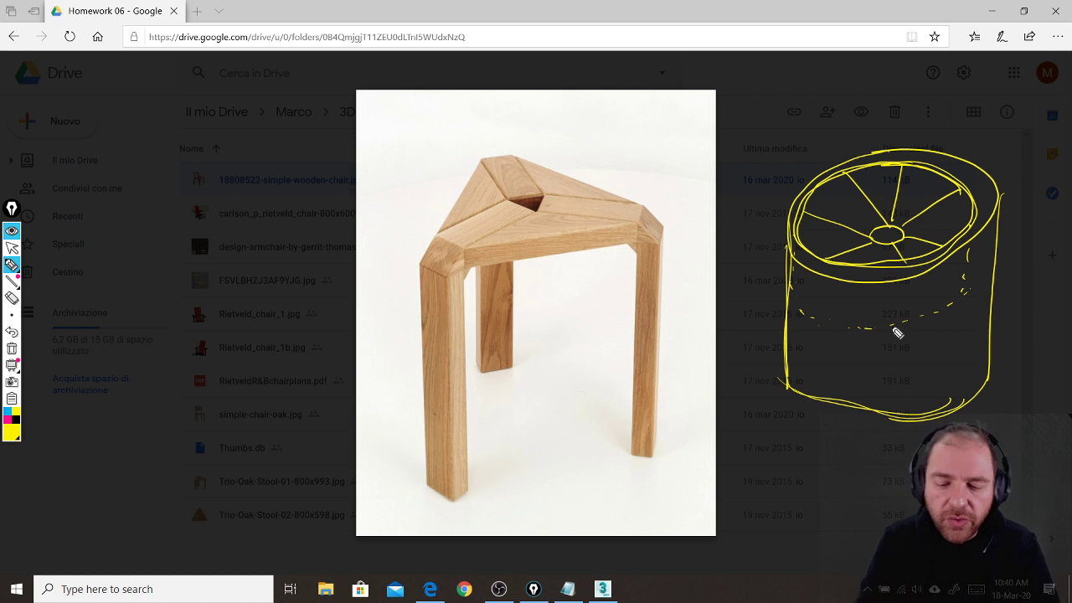
- Sketch a tapered hollow vessel on the other side of the stool photo, with inner walls narrowing to a small ring above its base
mouse_move(244, 171)
left_mouse_down()
mouse_move(114, 216)
mouse_move(247, 180)
left_mouse_up()
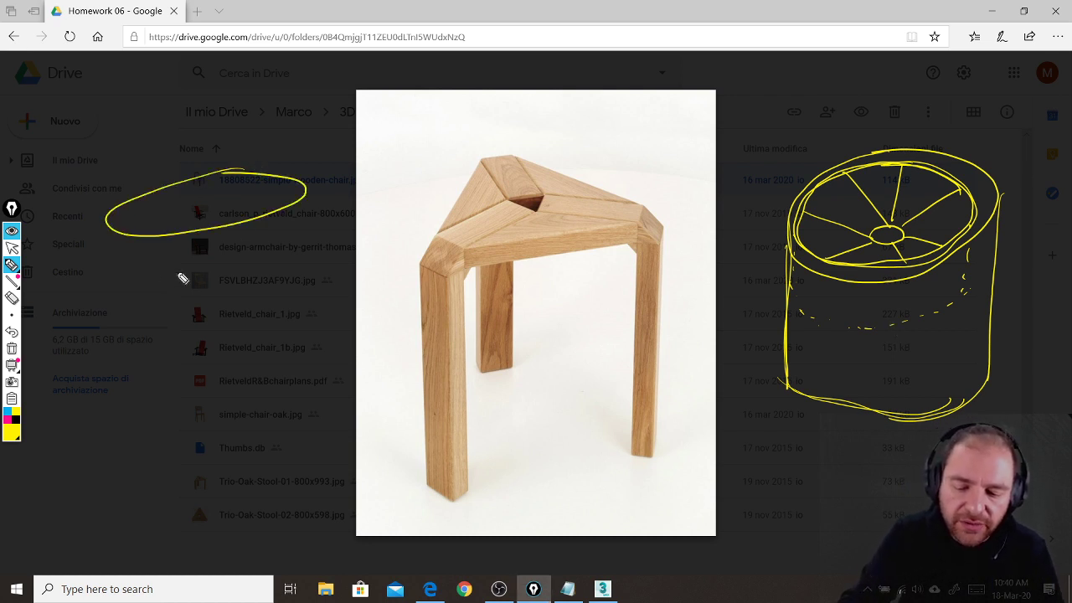
left_click_drag(107, 224, 192, 381)
left_click_drag(310, 176, 249, 359)
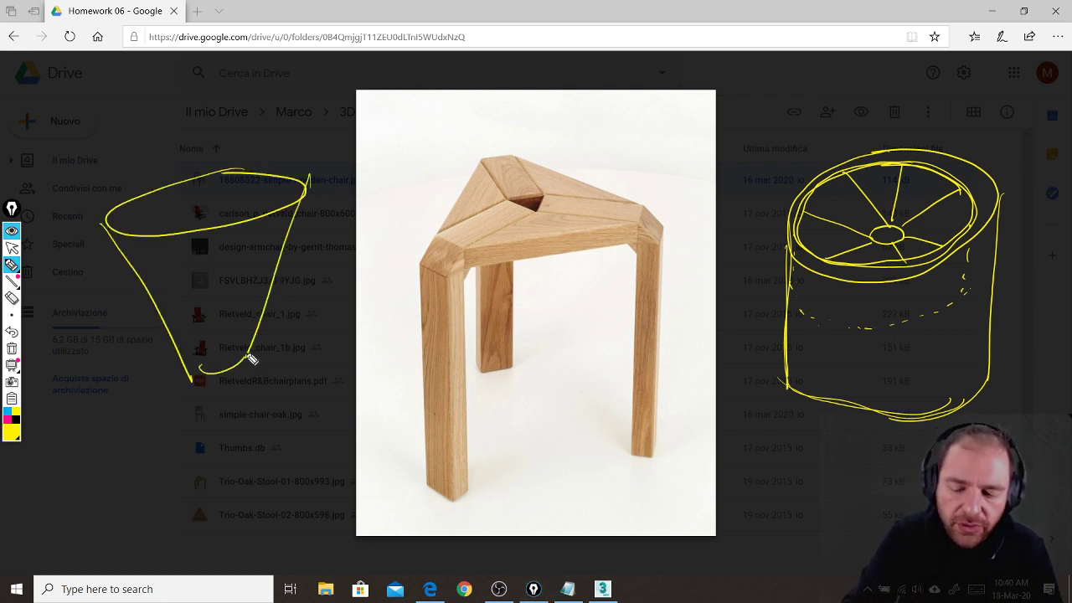
mouse_move(276, 191)
left_mouse_down()
mouse_move(210, 187)
mouse_move(215, 198)
left_mouse_up()
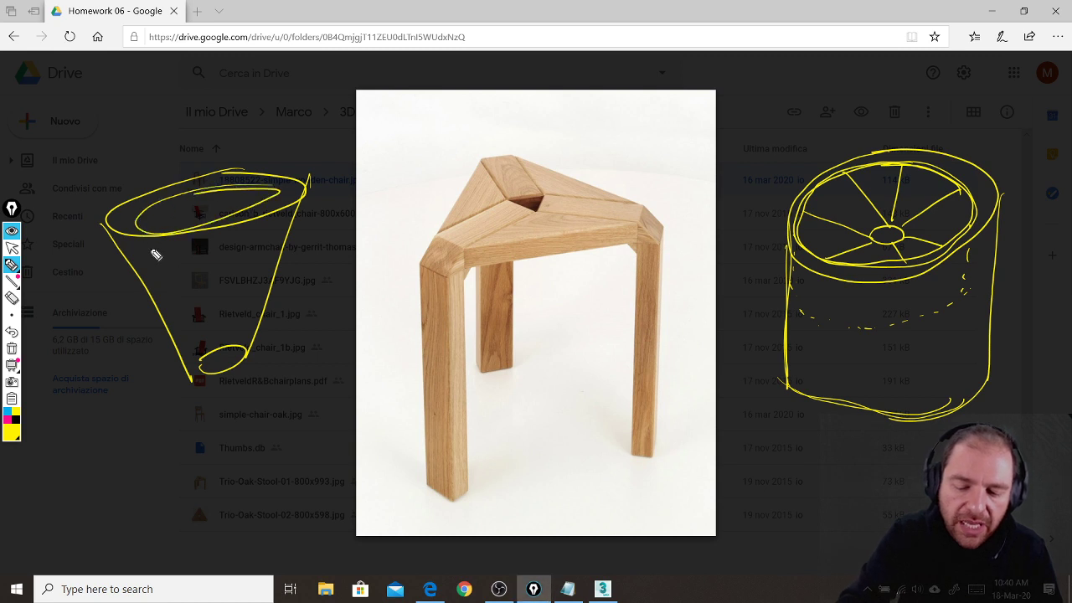
left_click_drag(144, 233, 196, 311)
mouse_move(285, 198)
left_mouse_down()
mouse_move(232, 306)
mouse_move(220, 304)
left_mouse_up()
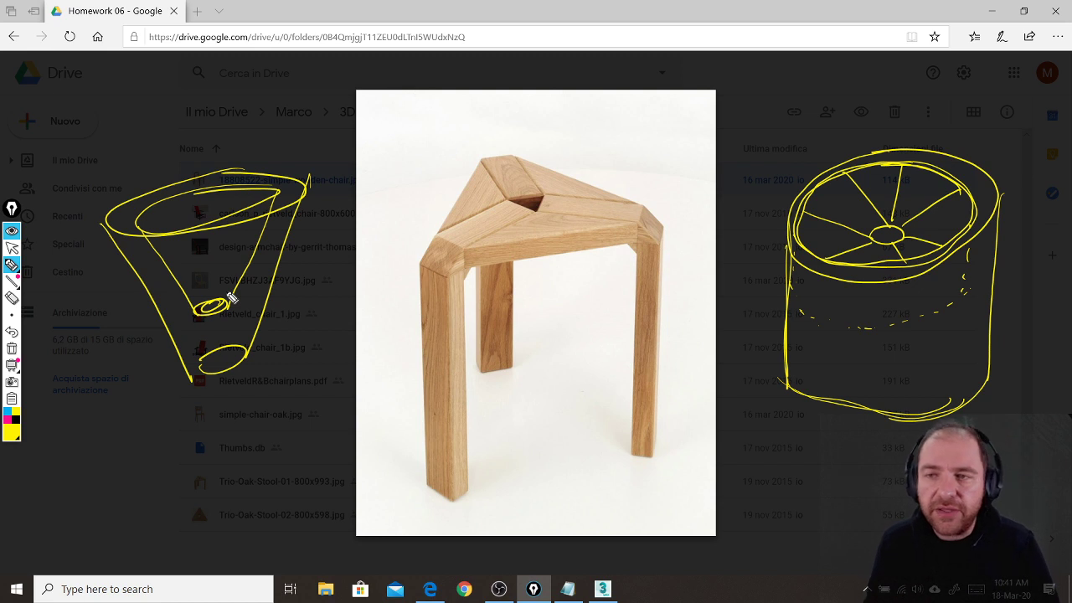
- Number the two sketches, writing 1 below the cylinder and 2 below the tapered vessel
left_click_drag(874, 481, 920, 506)
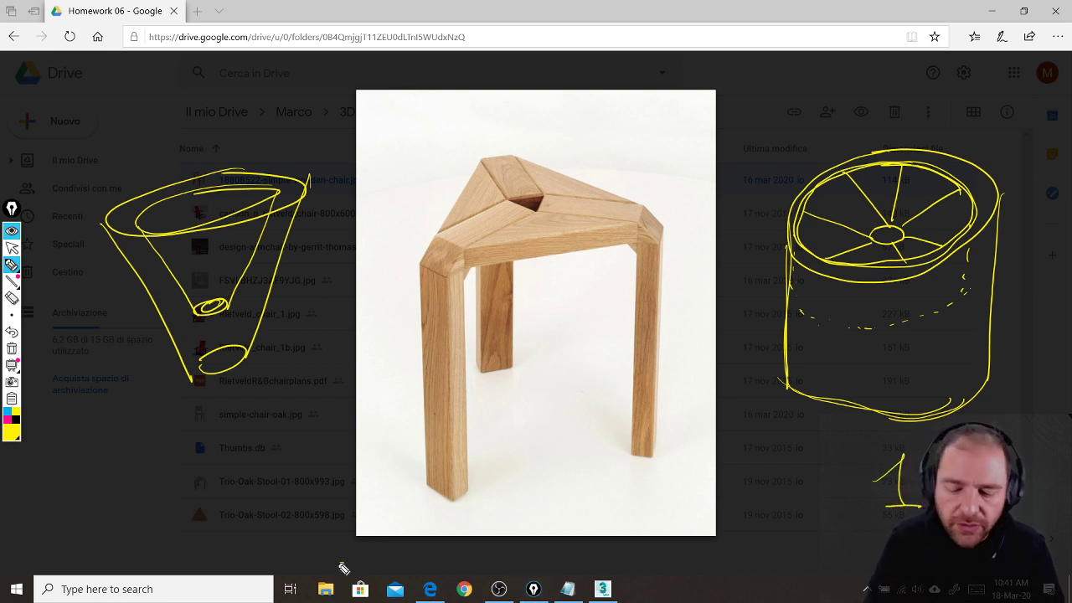
left_click_drag(333, 568, 366, 588)
mouse_move(216, 408)
left_mouse_down()
mouse_move(237, 409)
mouse_move(225, 458)
left_mouse_up()
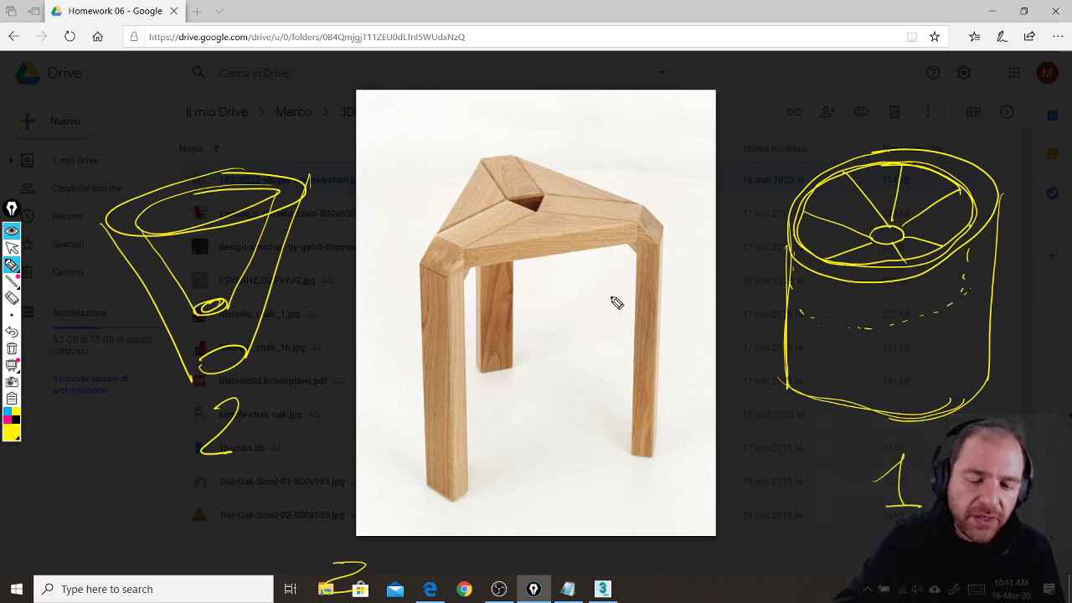
- Clear all annotations, return to the normal cursor and switch to the Autodesk 3ds Max window
key("ctrl+shift+7")
key("ctrl+shift+2")
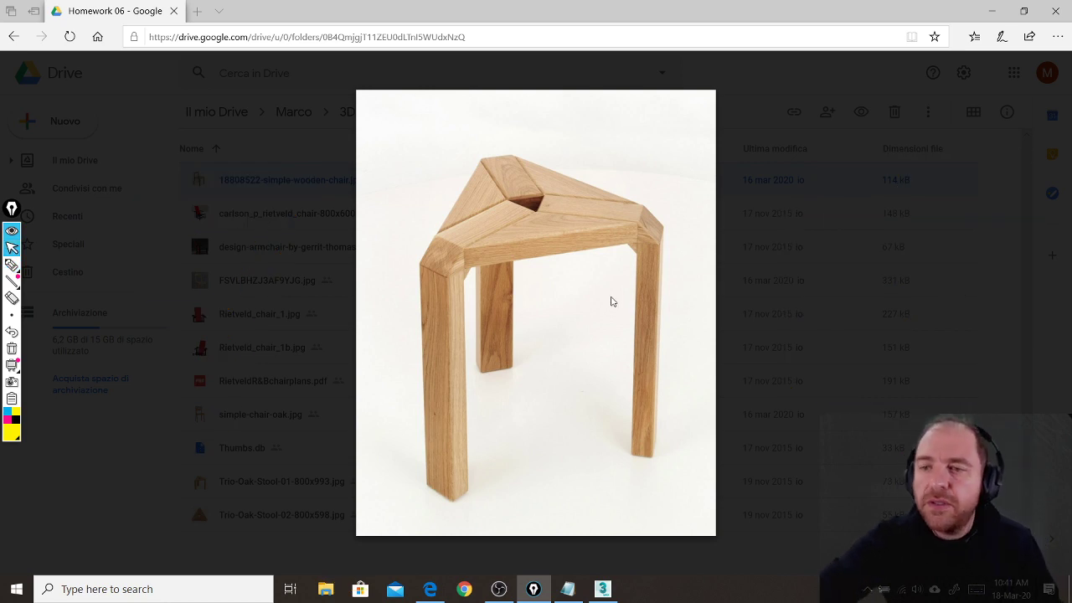
mouse_move(605, 590)
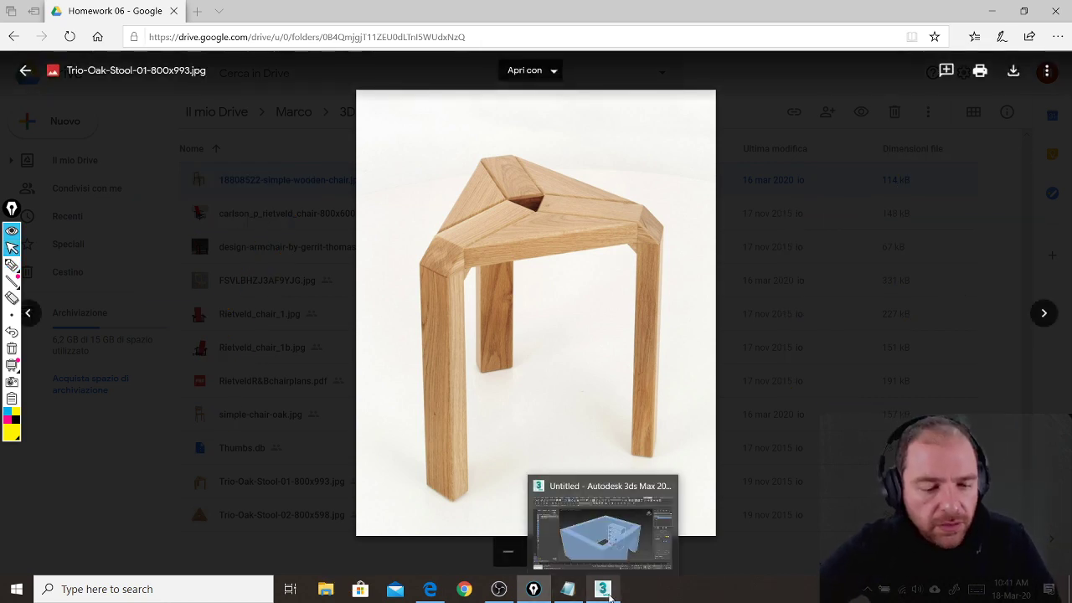
left_click(607, 527)
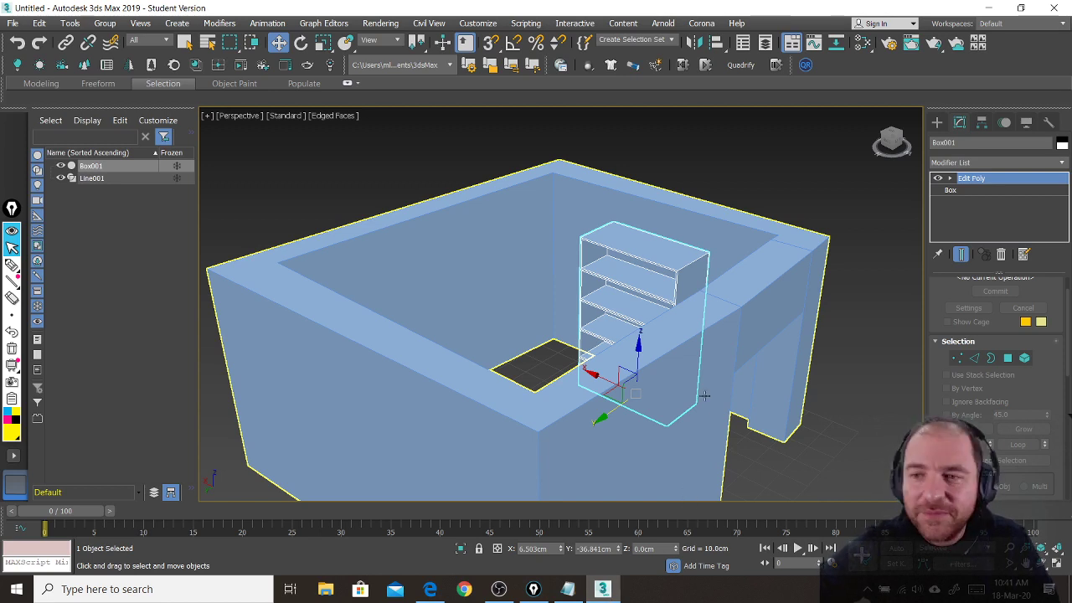
- Select both the room box and the shelf unit and delete them from the scene
middle_click_drag(742, 388, 662, 349)
scroll(662, 349, "down", 3)
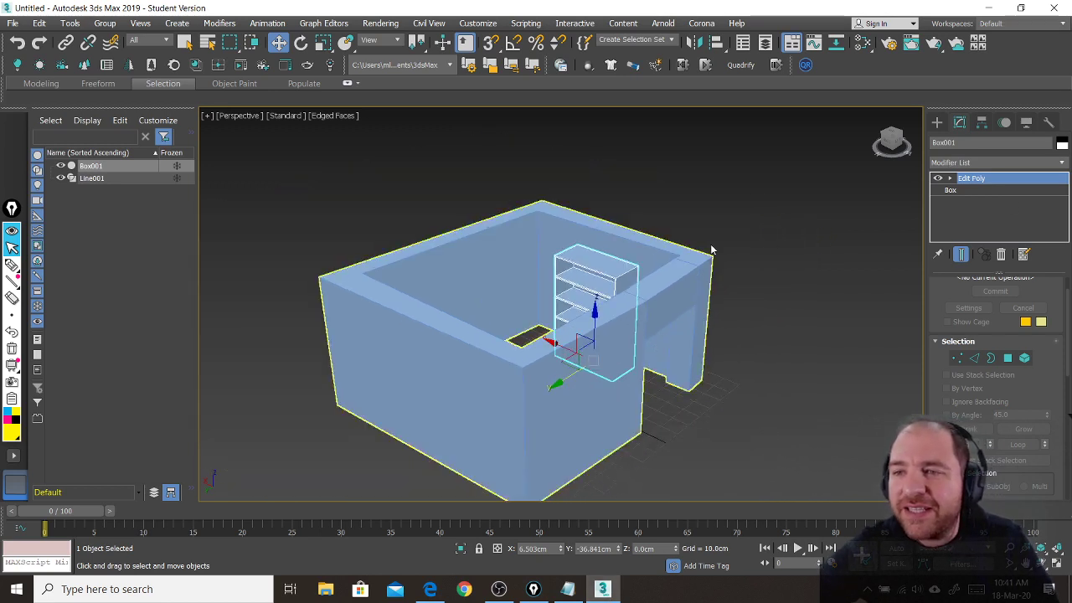
left_click_drag(709, 183, 295, 510)
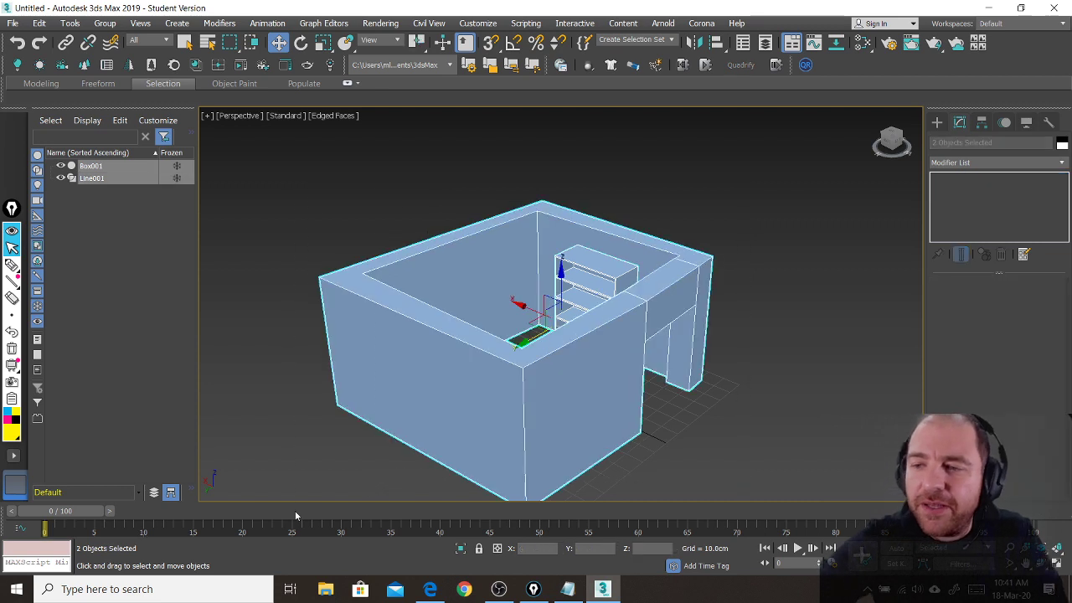
key("Delete")
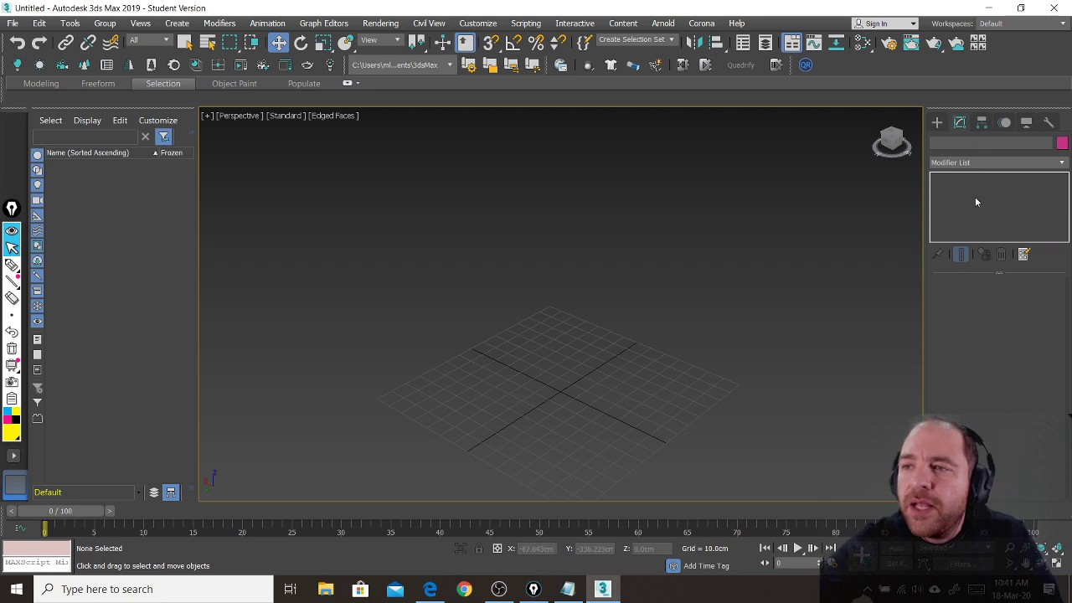
- Create a standard primitive cylinder near the grid's edge with a radius of about 14 cm and a height of about 41 cm
left_click(938, 123)
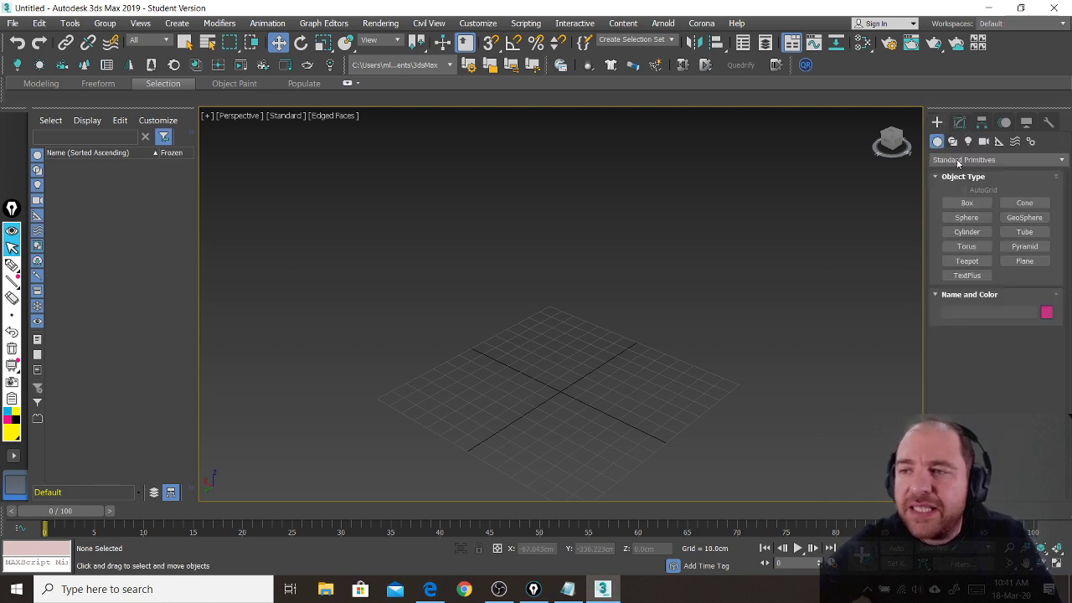
left_click(971, 232)
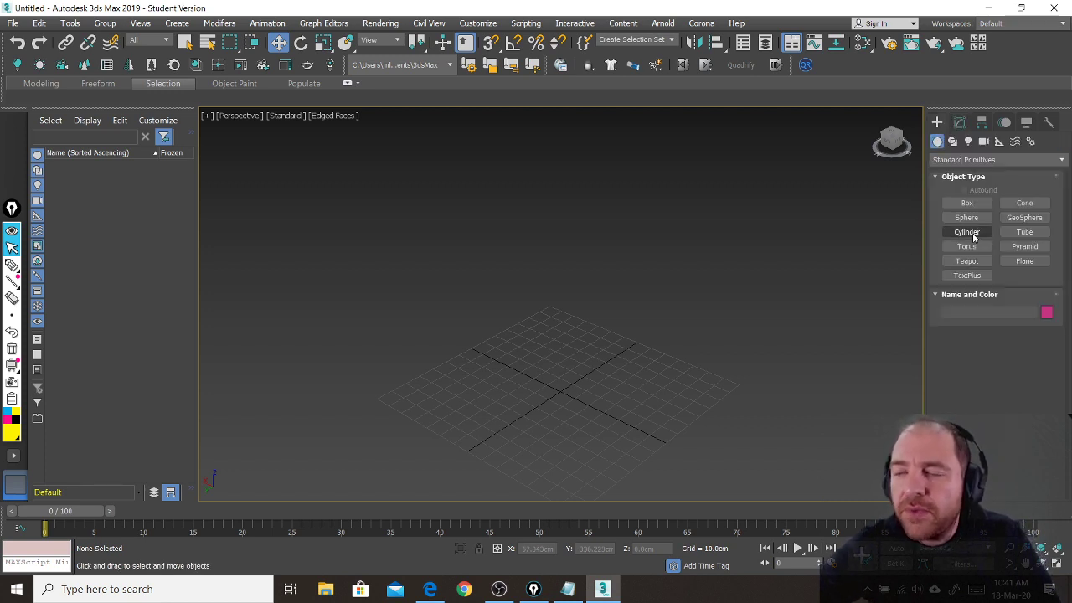
left_click(972, 234)
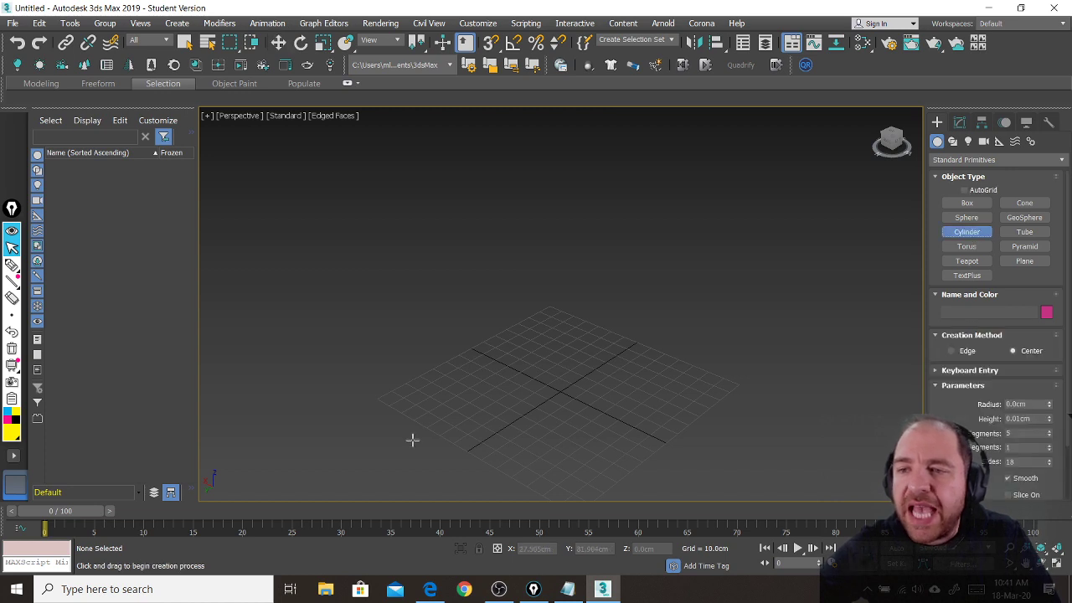
scroll(551, 411, "up", 2)
scroll(574, 382, "up", 2)
scroll(598, 390, "up", 2)
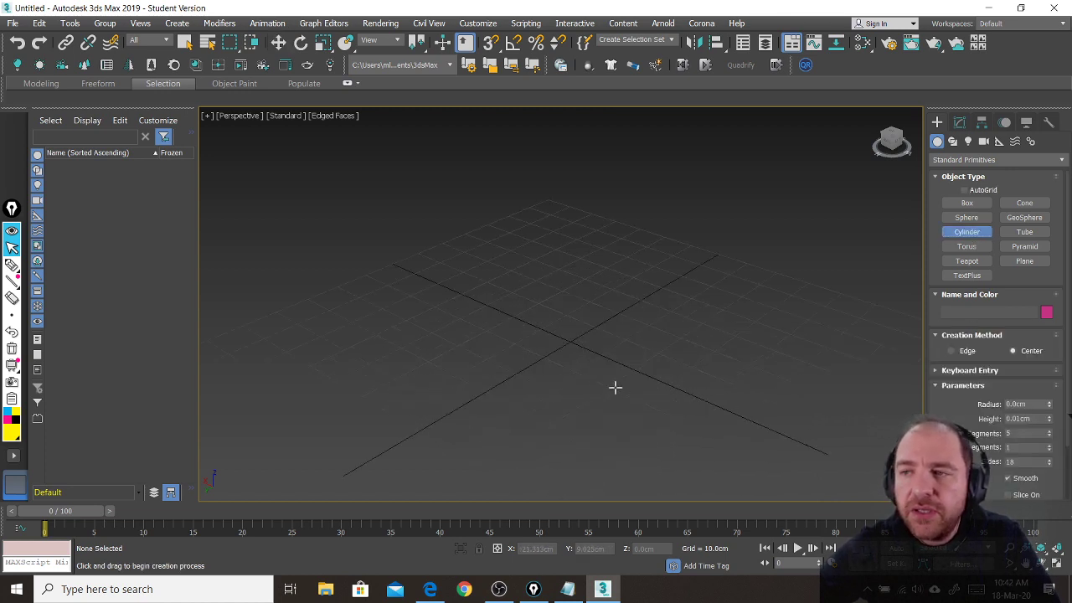
scroll(610, 388, "down", 2)
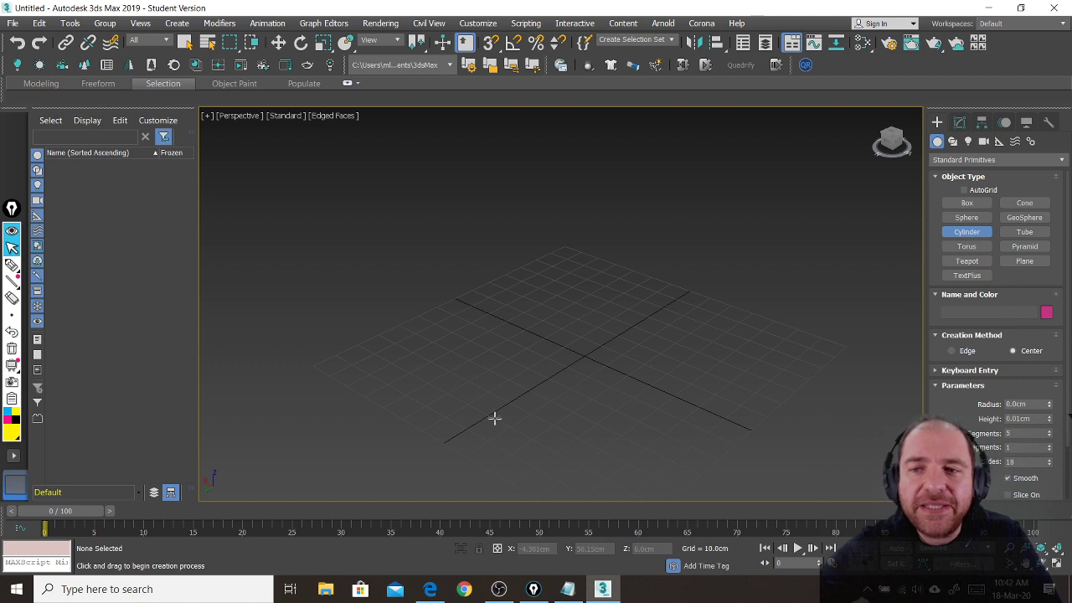
left_click_drag(404, 385, 404, 408)
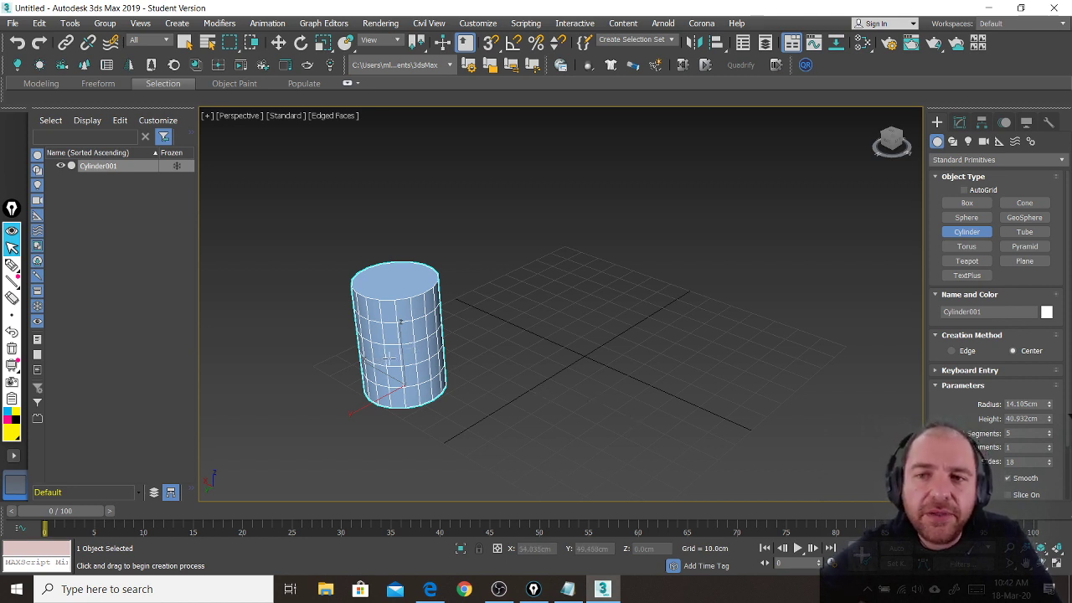
middle_click_drag(386, 358, 466, 350)
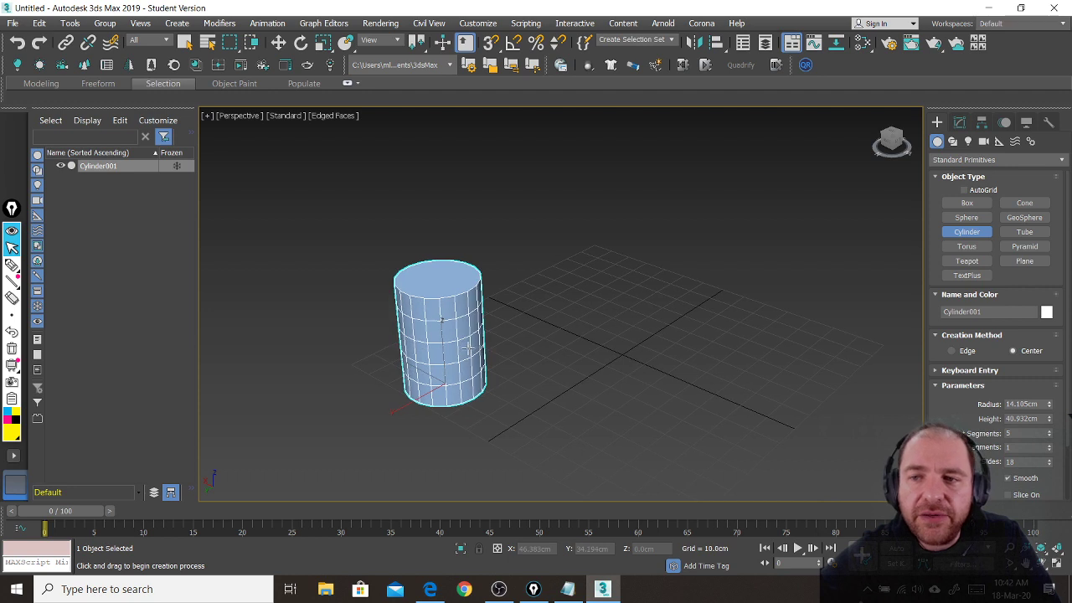
- Enlarge the cylinder to a radius of 15.516 cm and a height of 45.844 cm in its parameters
left_click(960, 124)
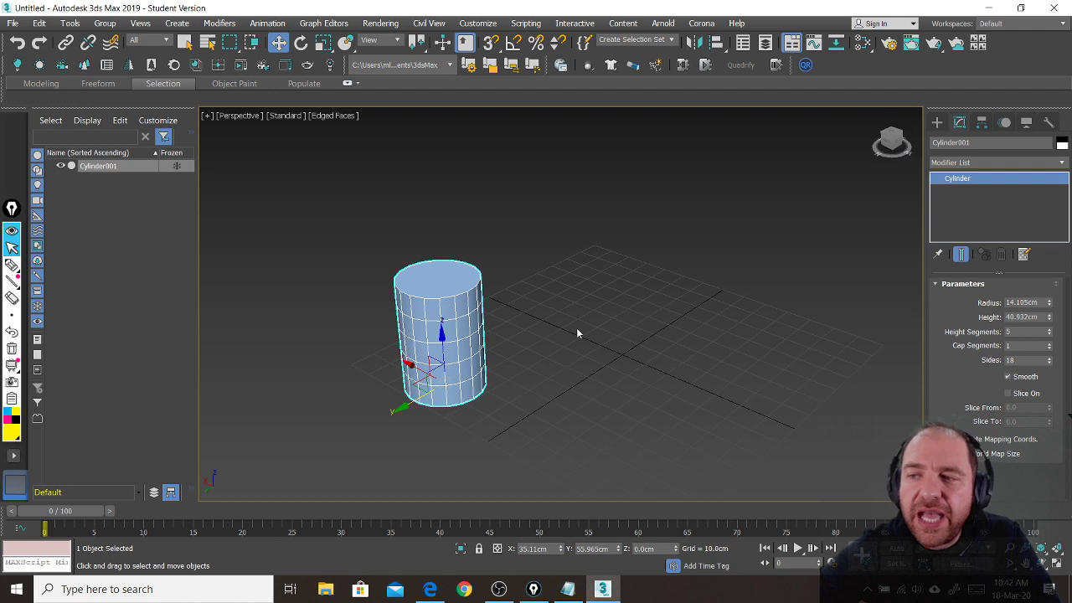
middle_click_drag(576, 327, 652, 344)
scroll(632, 340, "up", 2)
scroll(631, 340, "up", 2)
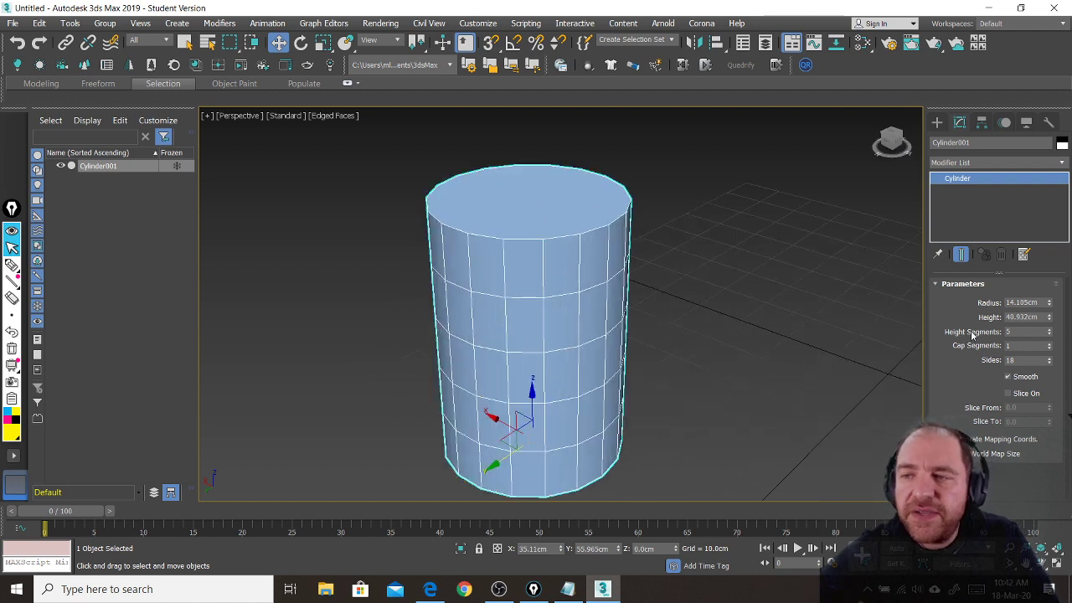
left_click_drag(1055, 306, 1053, 336)
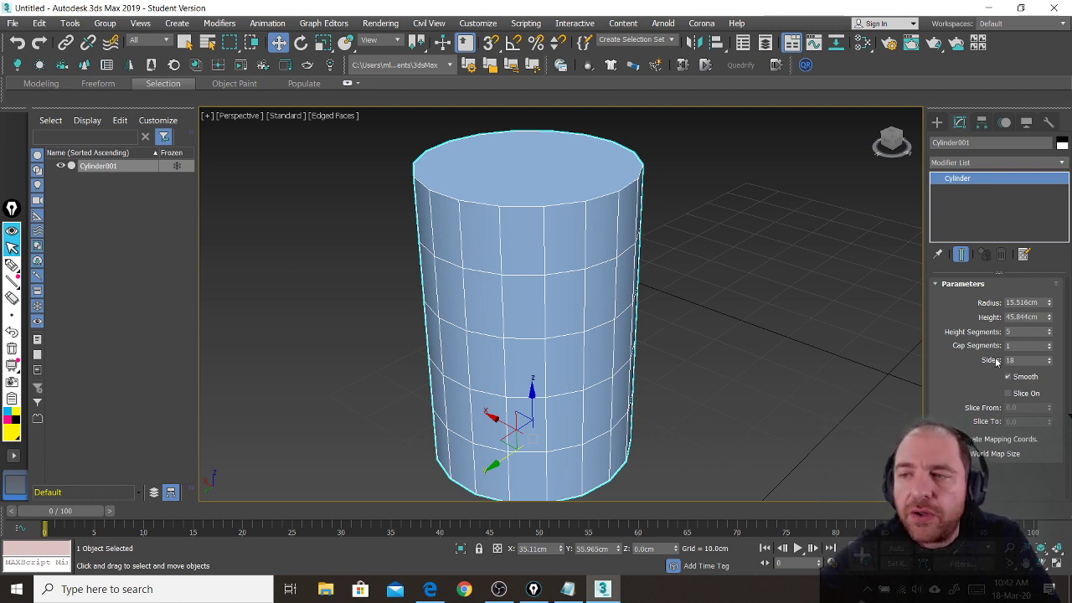
- Increase the cylinder's number of sides to 24
left_click(1050, 358)
left_click(1050, 358)
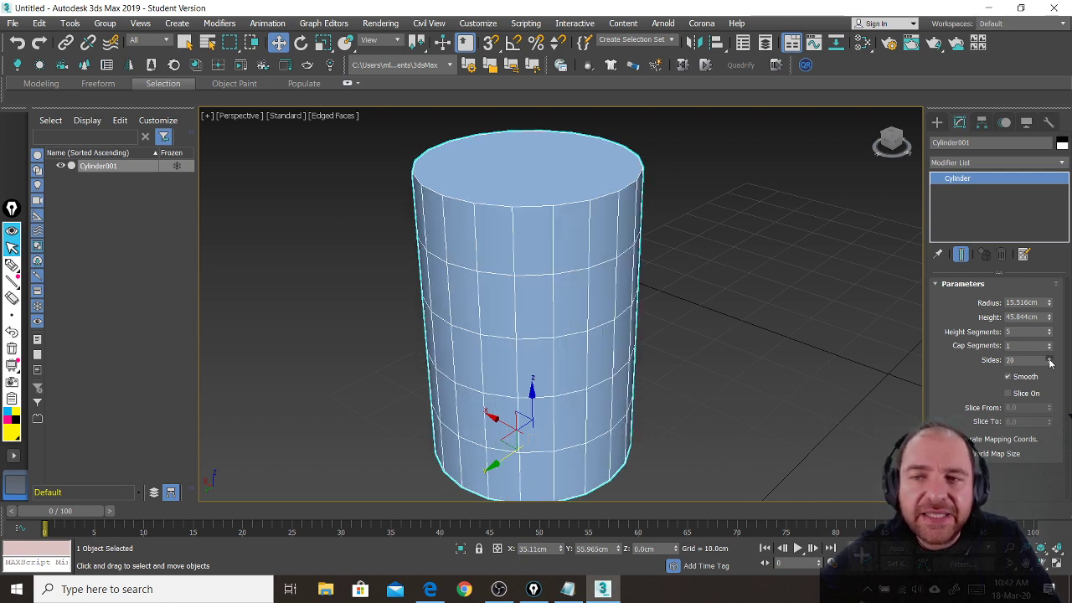
left_click(1050, 358)
left_click(1050, 360)
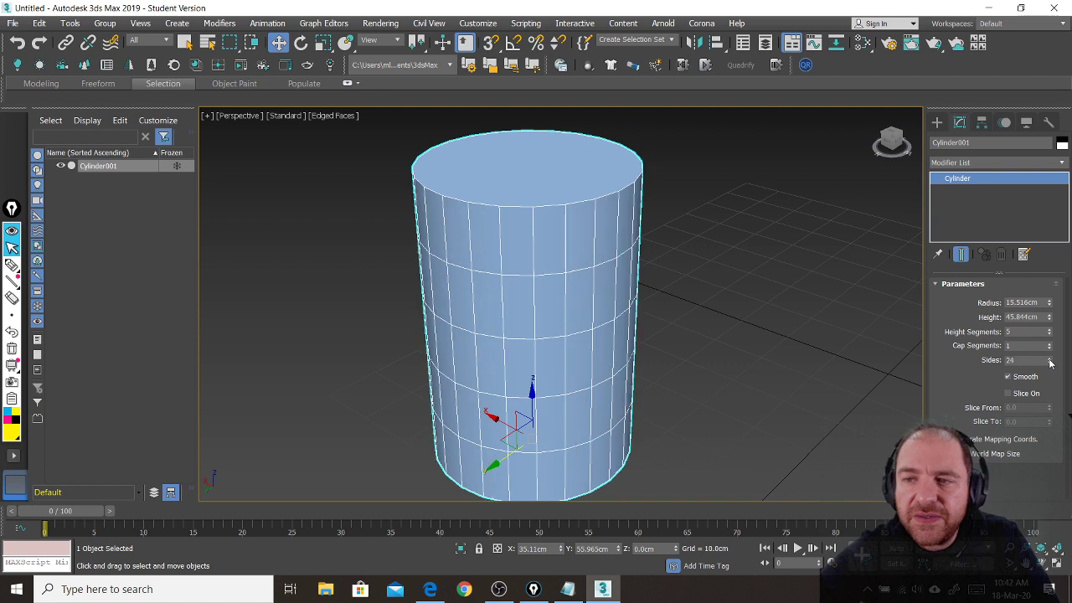
- Try different side counts on the cylinder, raising them to 27 and reducing them to about 13
left_click(1049, 359)
left_click(1049, 359)
left_click(1049, 359)
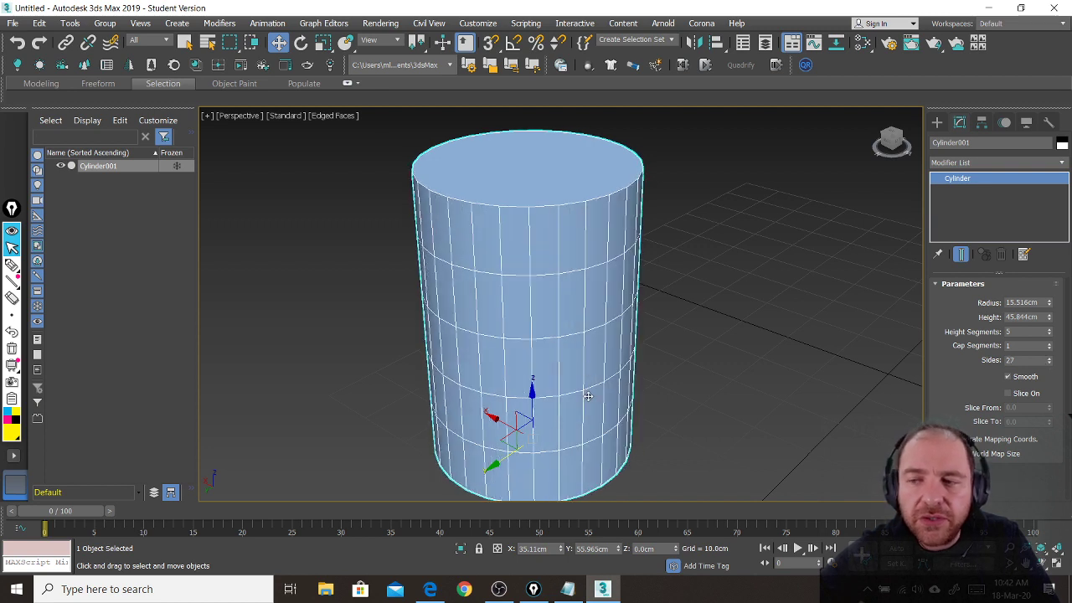
left_click(1049, 363)
left_click(1050, 364)
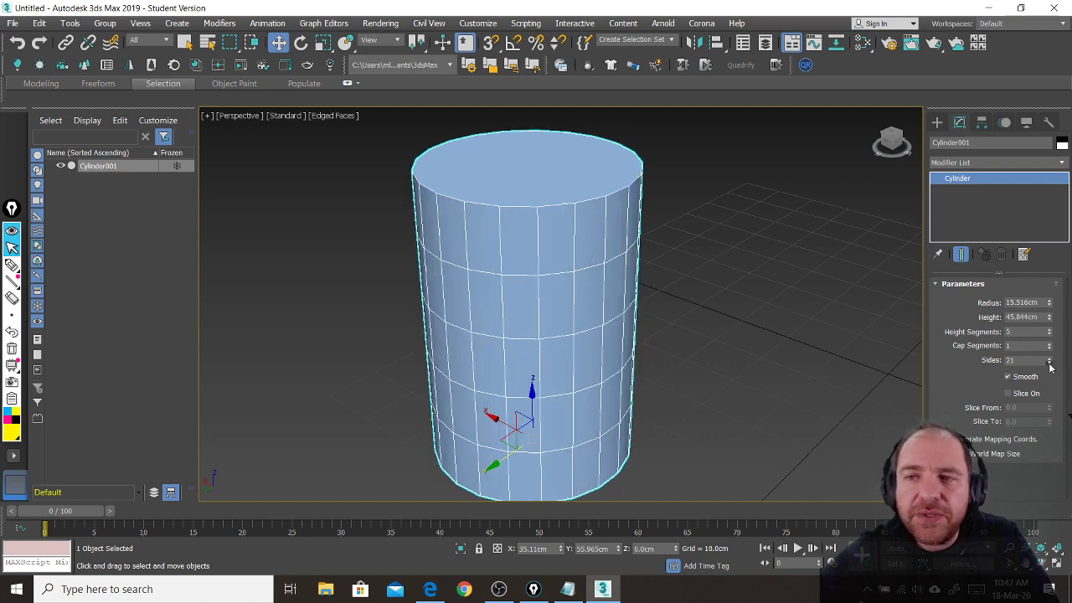
left_click(1050, 363)
left_click(1049, 364)
left_click(1049, 364)
left_click(1050, 363)
left_click(1049, 364)
left_click(1049, 363)
left_click(1049, 364)
left_click(1050, 363)
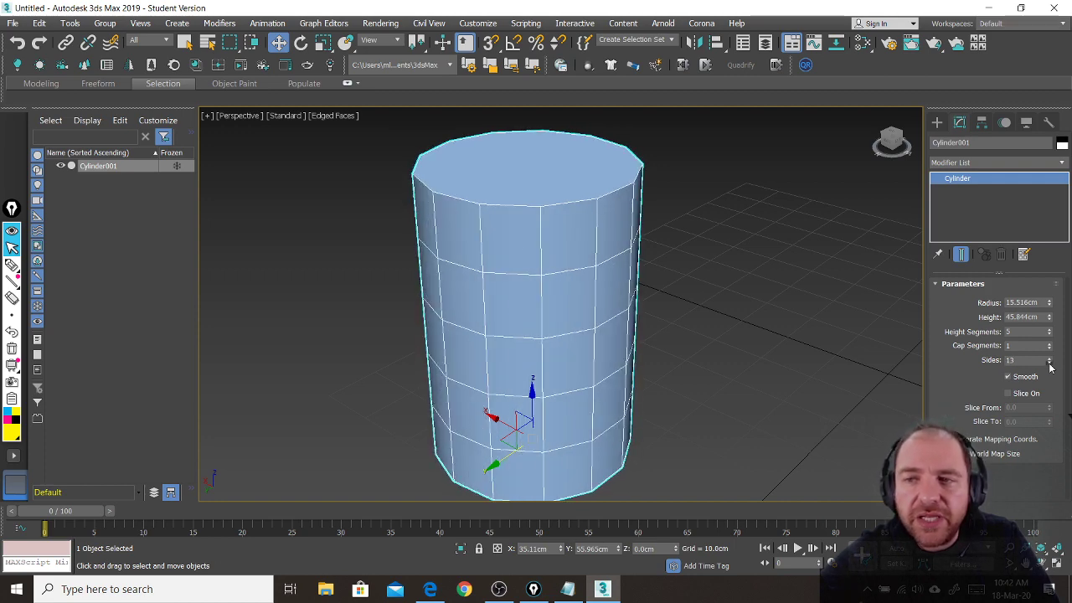
left_click(1050, 363)
- Set the cylinder's number of sides to 27 for a rounder outline
left_click(1050, 357)
left_click(1050, 358)
left_click(1050, 358)
left_click(1050, 357)
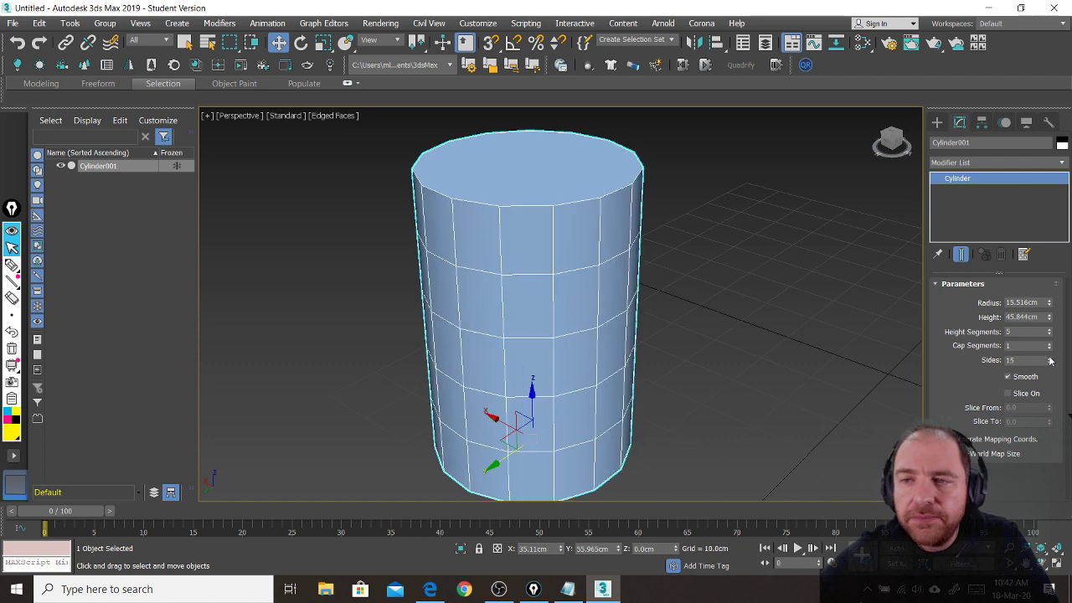
left_click(1051, 357)
left_click(1050, 357)
left_click(1050, 358)
left_click(1050, 359)
left_click(1050, 358)
left_click(1051, 358)
left_click(1050, 359)
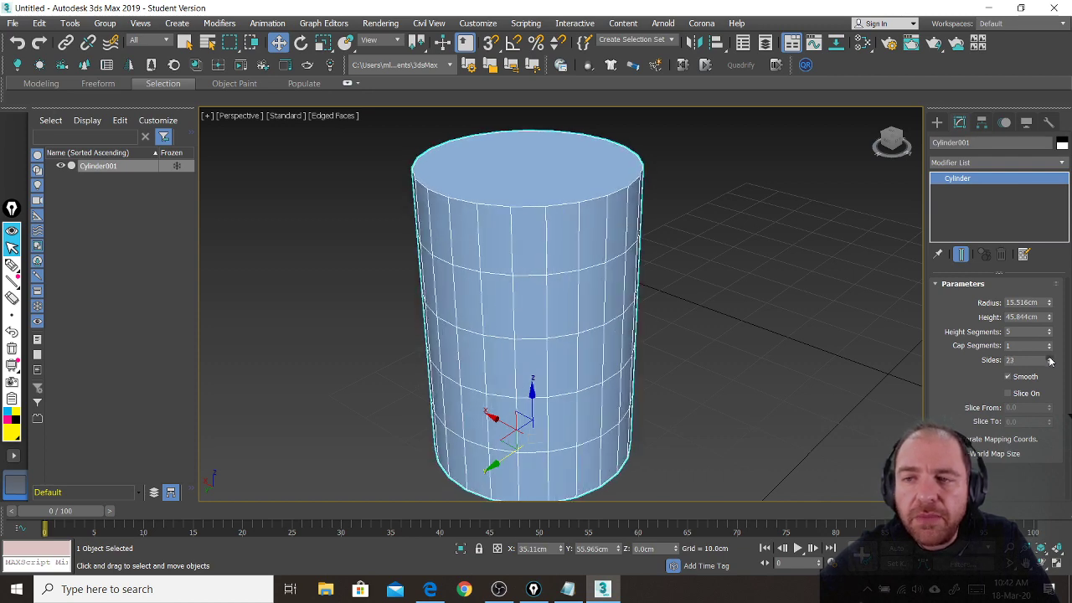
left_click(1051, 358)
left_click(1050, 359)
left_click(1050, 358)
left_click(1051, 359)
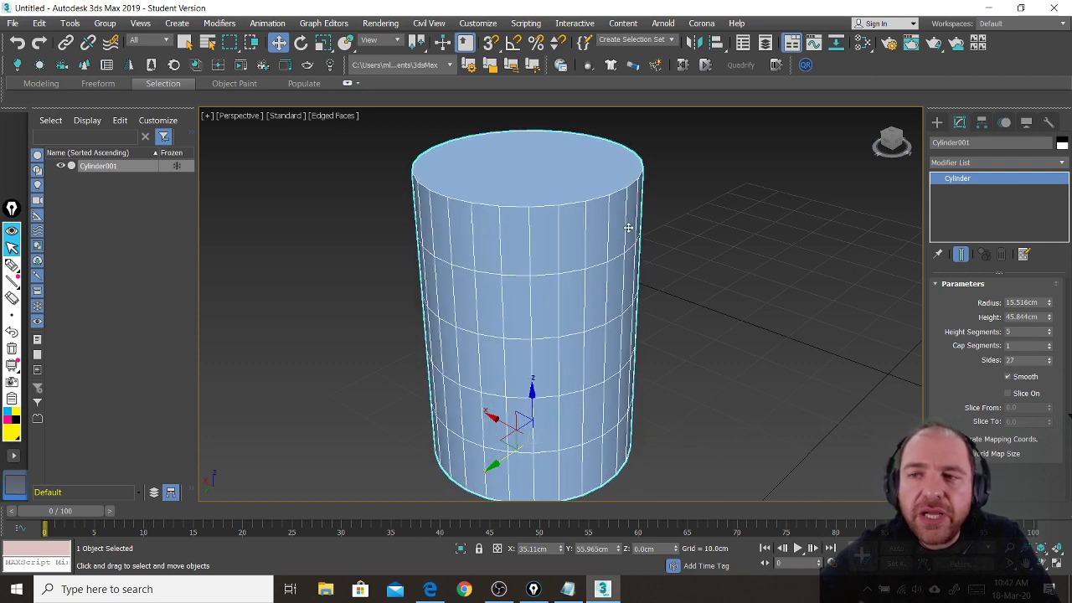
- Try raising the cylinder's height segments to about 10
left_click(1051, 332)
left_click(1051, 332)
left_click(1051, 333)
left_click(1051, 332)
left_click(1051, 332)
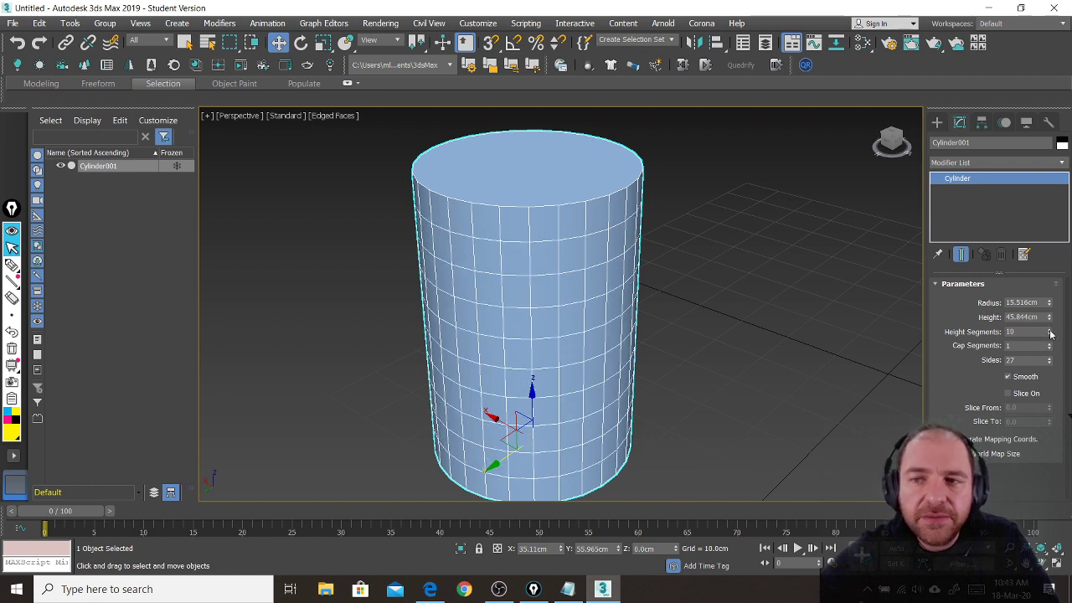
left_click(1051, 333)
- Reduce the cylinder's height segments to 1
left_click(1051, 336)
left_click(1051, 336)
left_click(1051, 336)
left_click(1051, 336)
left_click(1051, 336)
left_click(1051, 336)
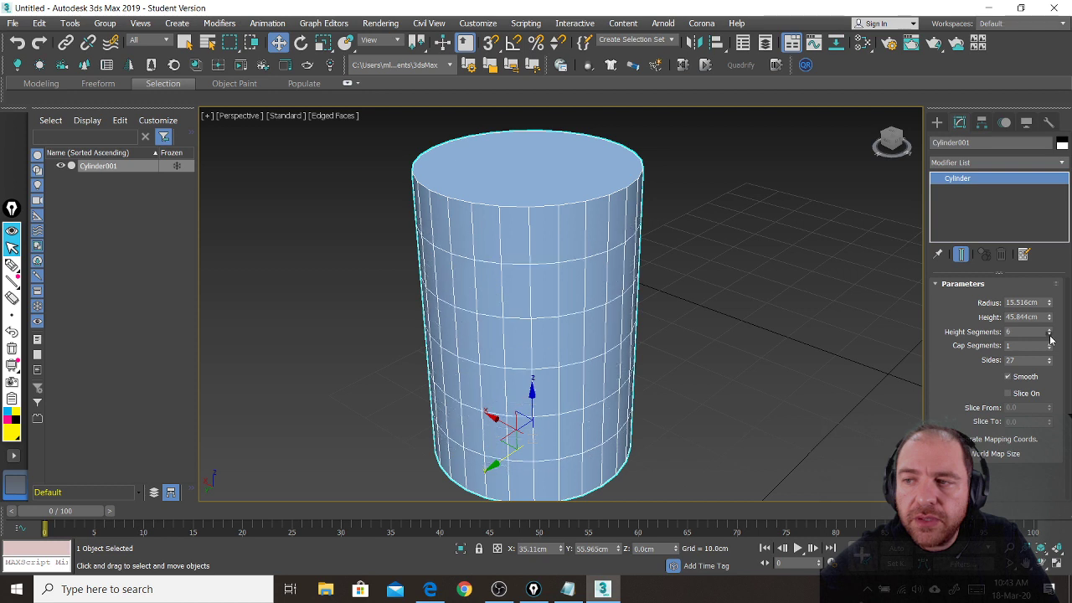
left_click(1051, 336)
left_click(1051, 335)
left_click(1051, 336)
left_click(1051, 336)
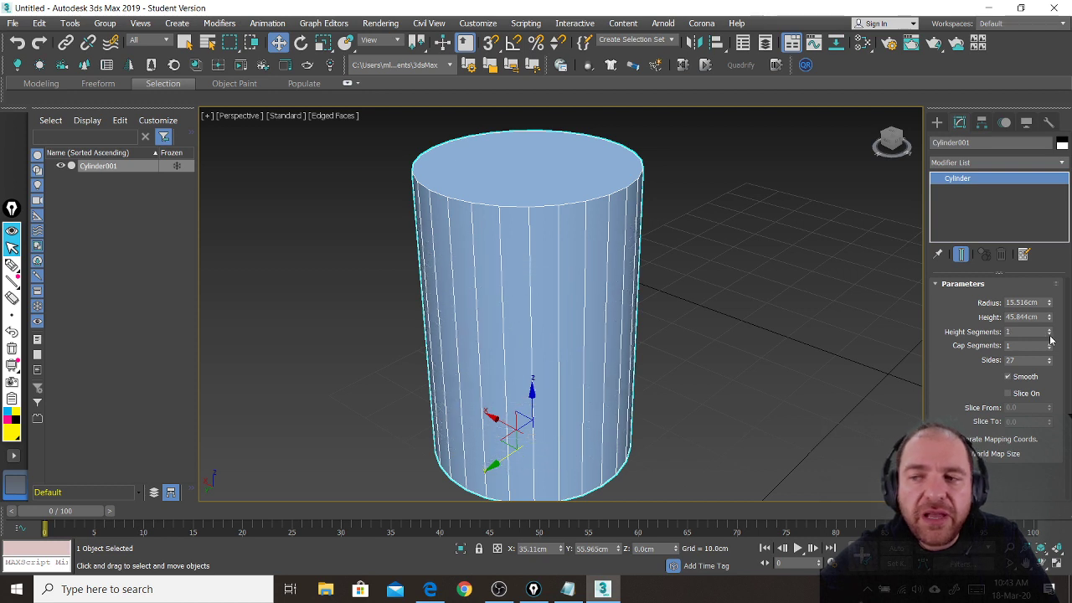
- Demonstrate adding horizontal divisions by raising the height segments past 6 and bringing them back to 1
left_click(1049, 329)
left_click(1049, 329)
left_click(1049, 329)
left_click(1050, 329)
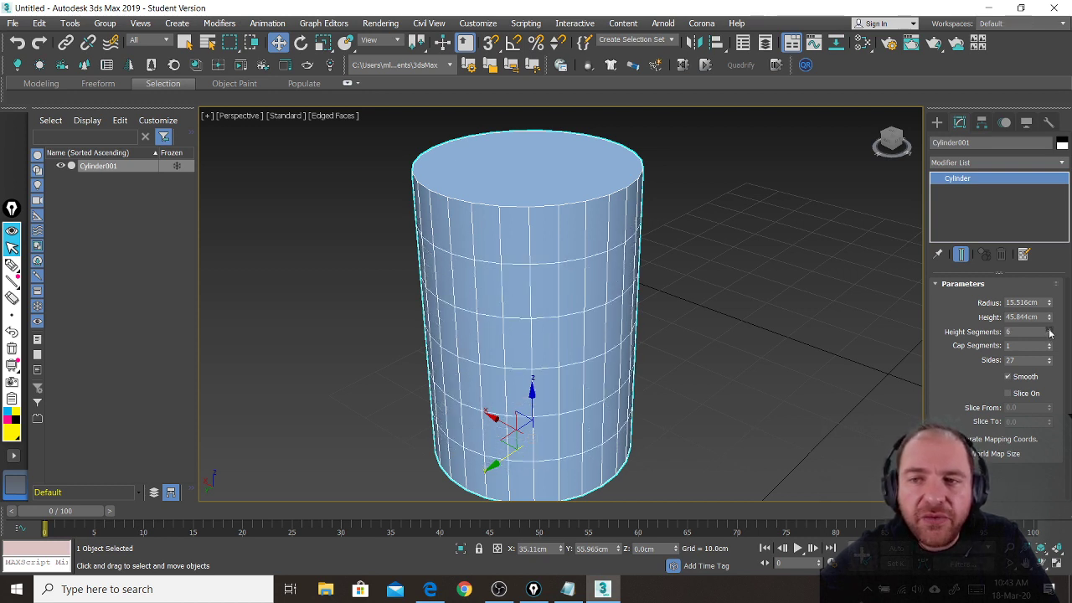
left_click(1050, 329)
left_click(1050, 330)
left_click(1051, 336)
left_click(1051, 336)
left_click(1051, 336)
left_click(1051, 336)
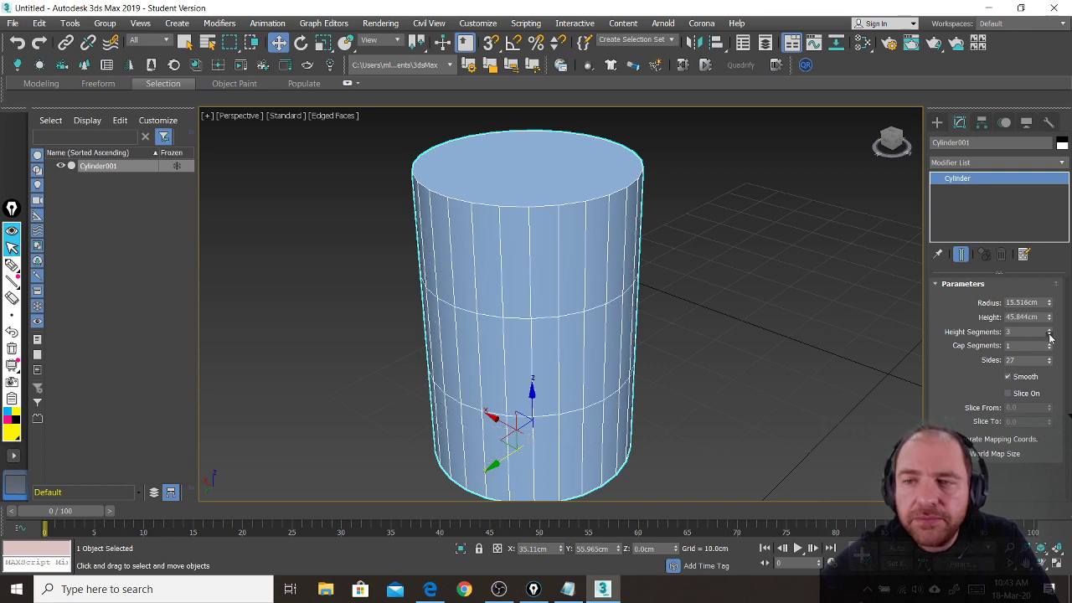
left_click(1051, 336)
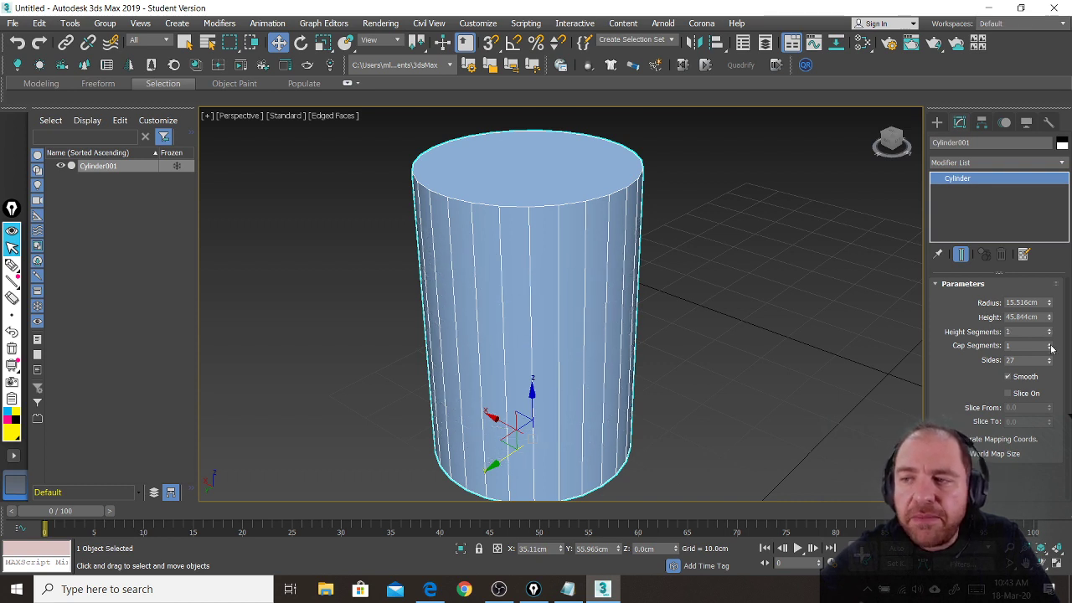
- Demonstrate concentric cap divisions by raising the cap segments to 9 and bringing them back to 1
left_click(1050, 343)
left_click(1049, 342)
left_click(1049, 342)
left_click(1049, 342)
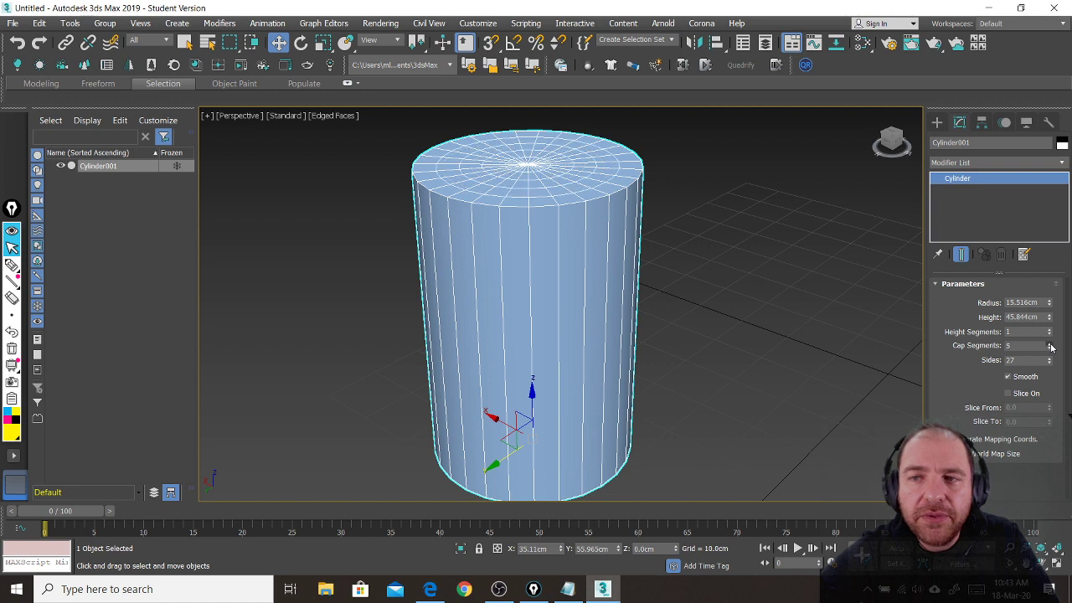
left_click(1049, 342)
left_click(1049, 342)
left_click(1049, 342)
left_click(1049, 343)
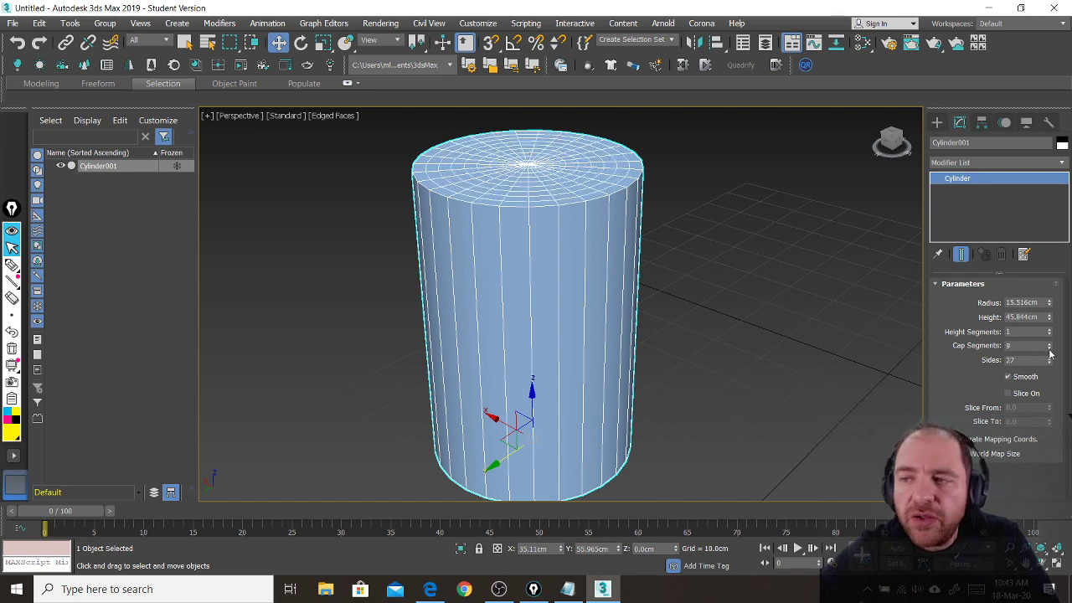
left_click(1050, 349)
left_click(1049, 349)
left_click(1049, 350)
left_click(1050, 350)
left_click(1049, 349)
left_click(1050, 349)
left_click(1049, 349)
left_click(1049, 349)
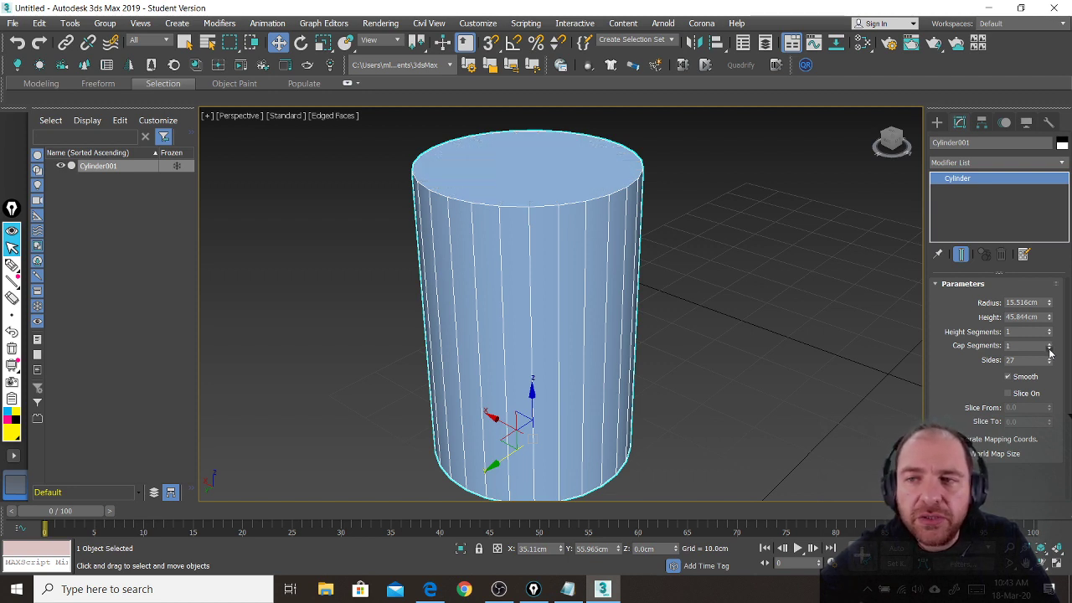
- Add an Edit Poly modifier to the cylinder
middle_click_drag(788, 283, 779, 335)
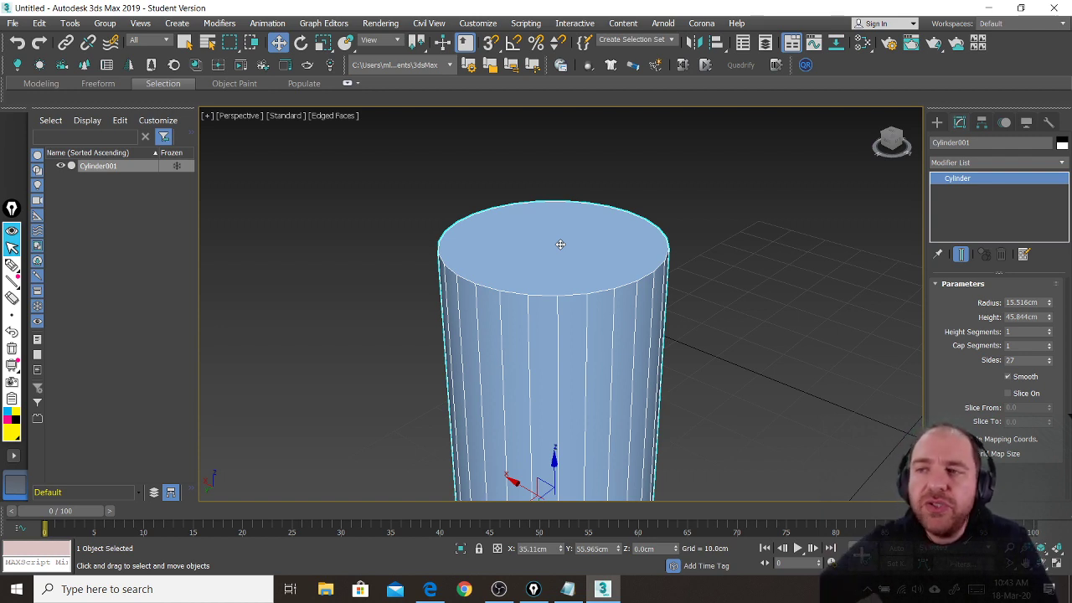
scroll(578, 231, "down", 2)
middle_click_drag(581, 293, 579, 281)
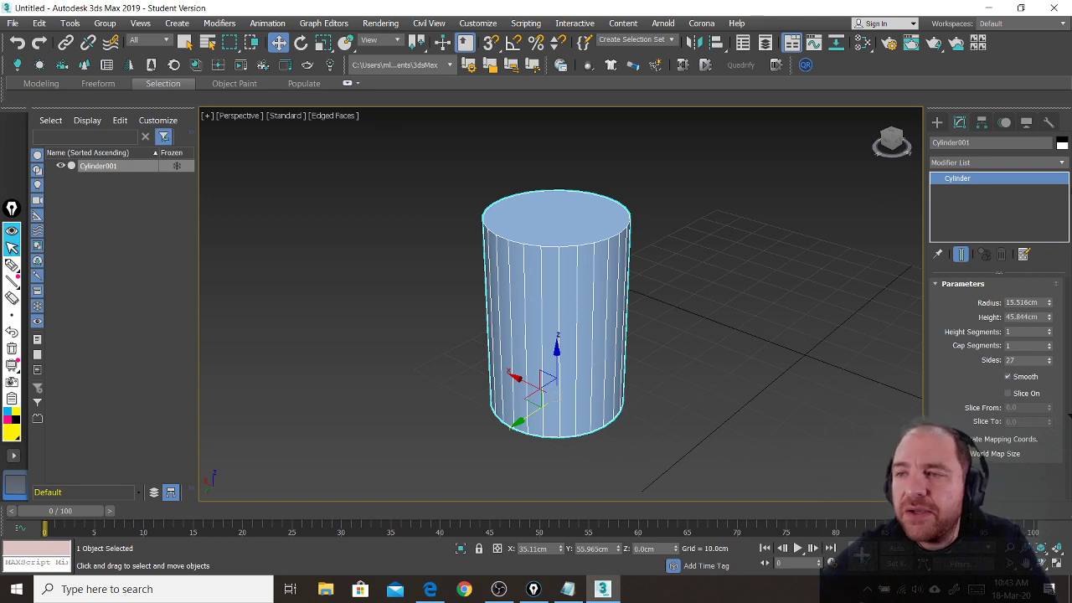
left_click(1060, 162)
left_click_drag(1067, 208, 1068, 263)
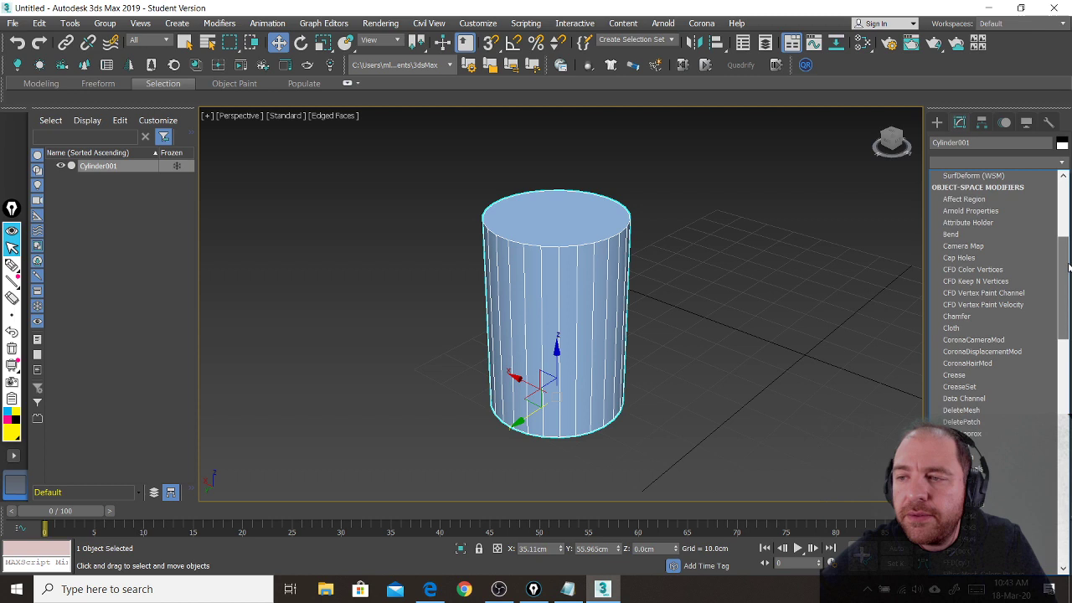
left_click(987, 486)
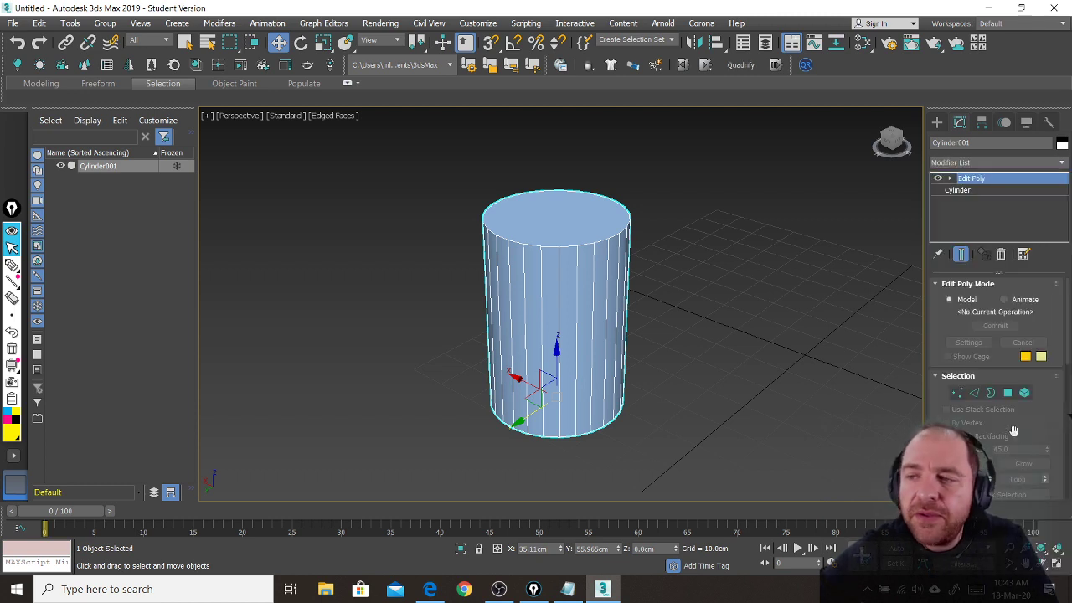
- Switch to polygon sub-object selection and select the cylinder's top cap polygon
left_click(1007, 393)
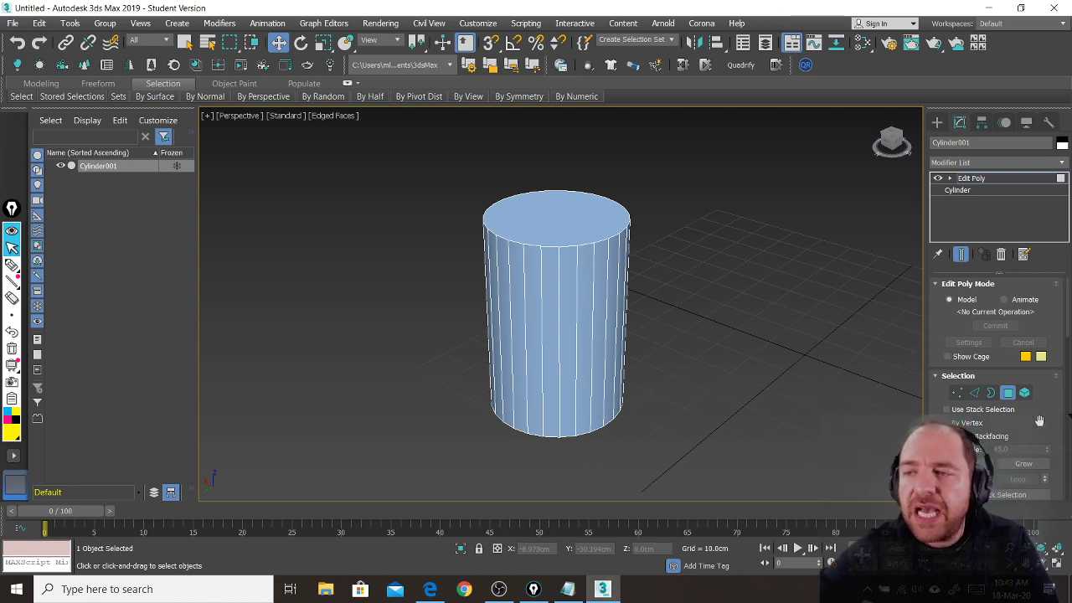
left_click_drag(1045, 429, 1033, 310)
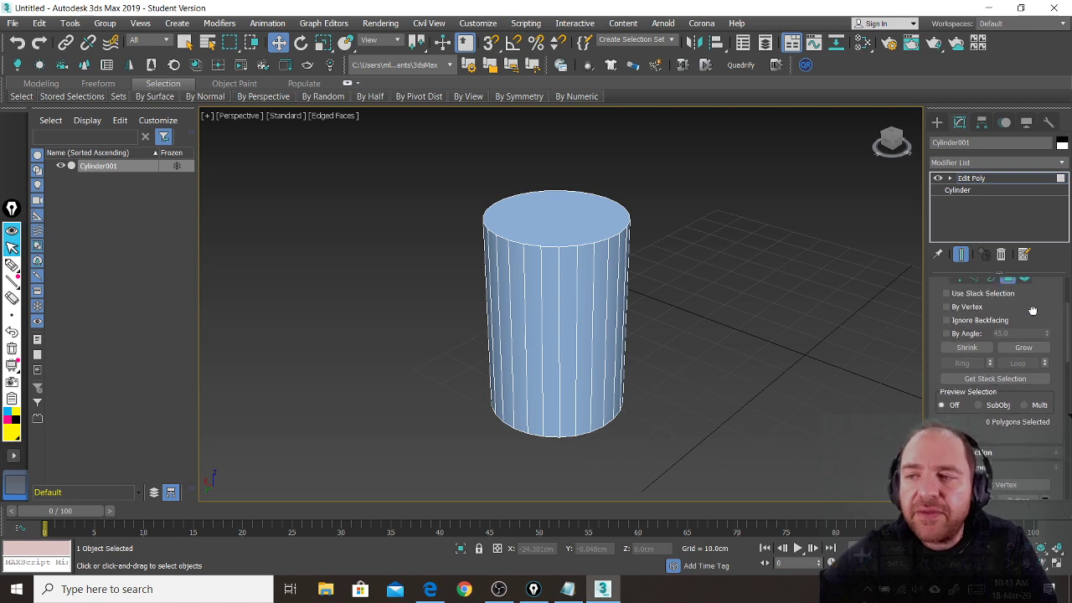
left_click(554, 229)
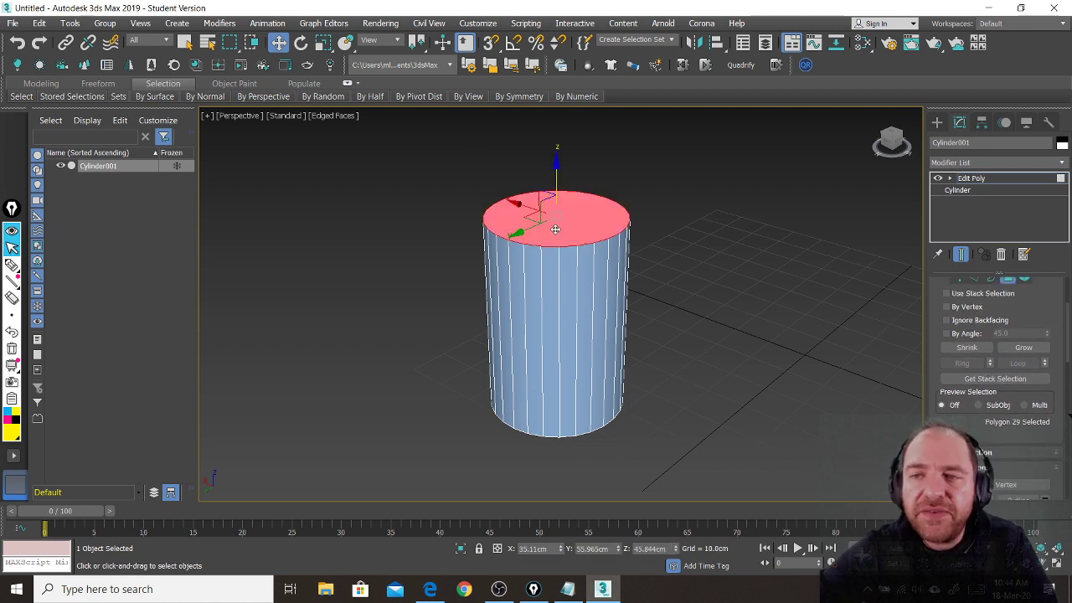
- Inset the selected top polygon by 1.663 cm to form a thin rim around the cap
scroll(574, 316, "up", 4)
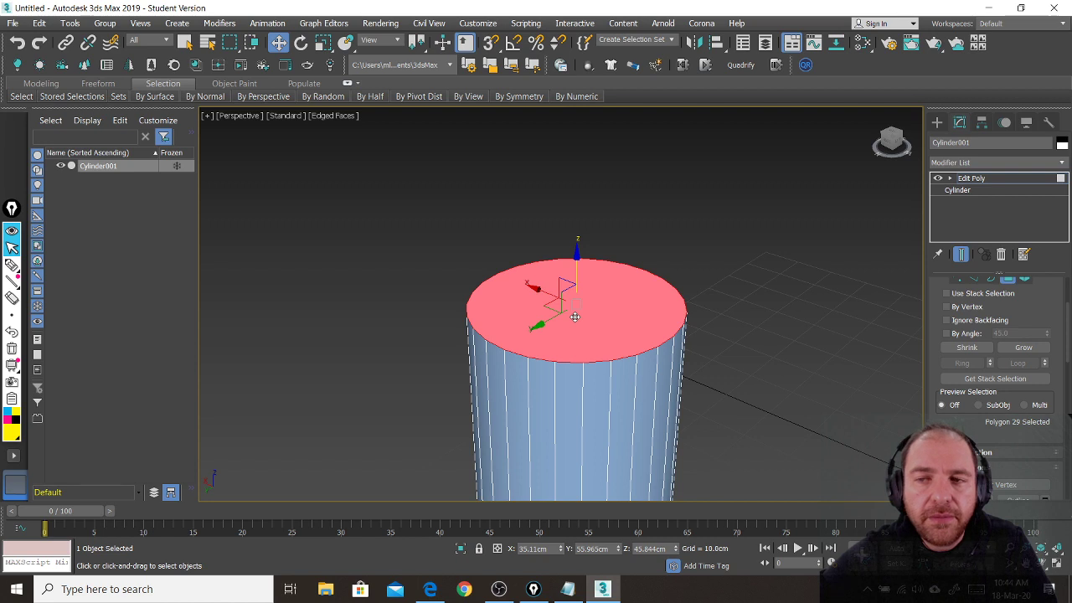
scroll(574, 316, "down", 2)
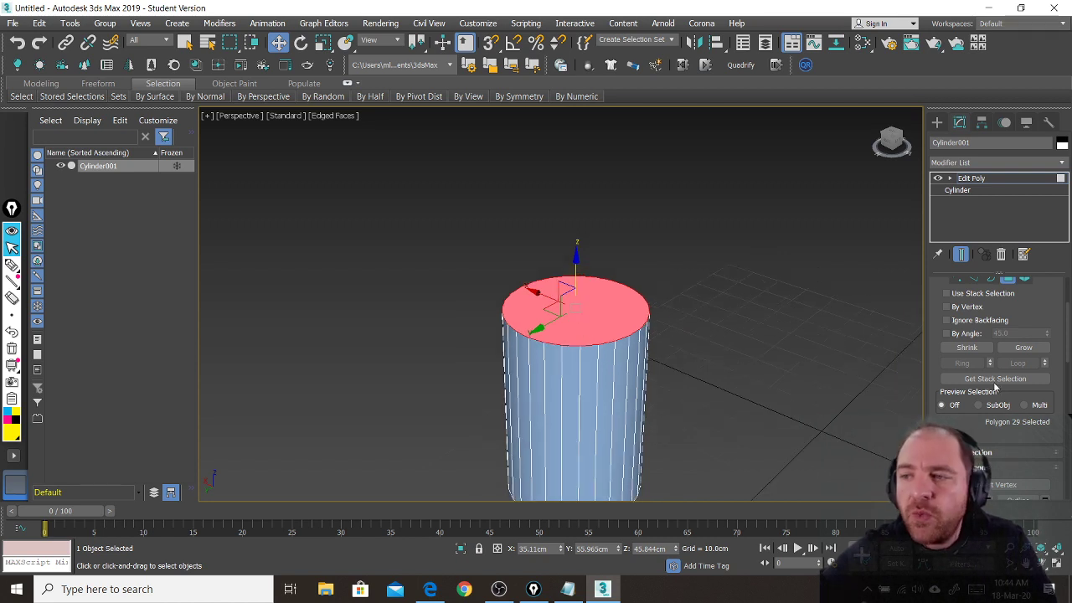
left_click_drag(1039, 303, 1032, 213)
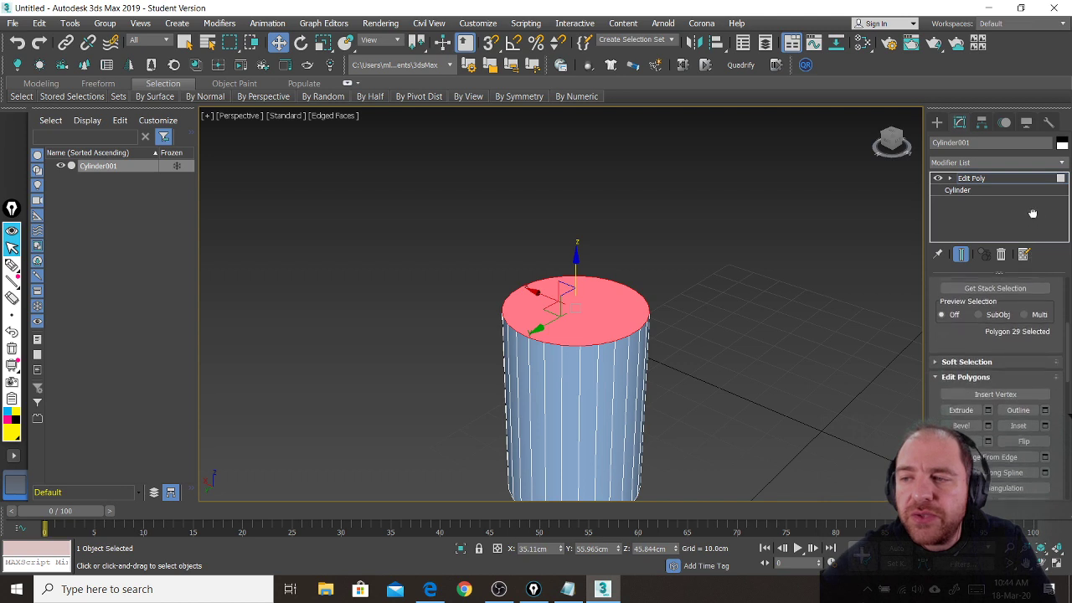
left_click(1045, 426)
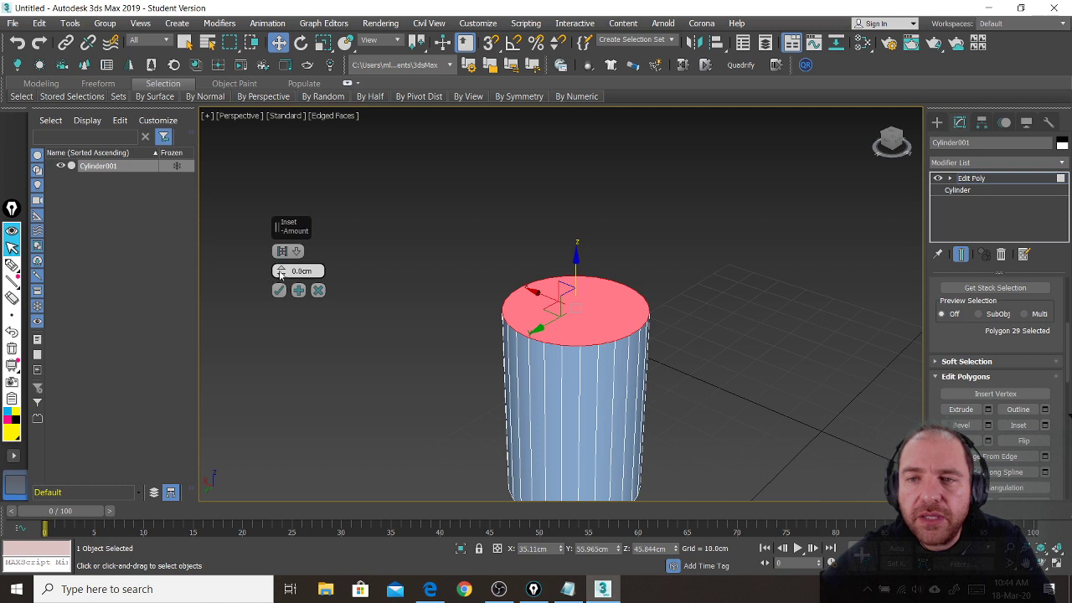
left_click_drag(280, 270, 281, 263)
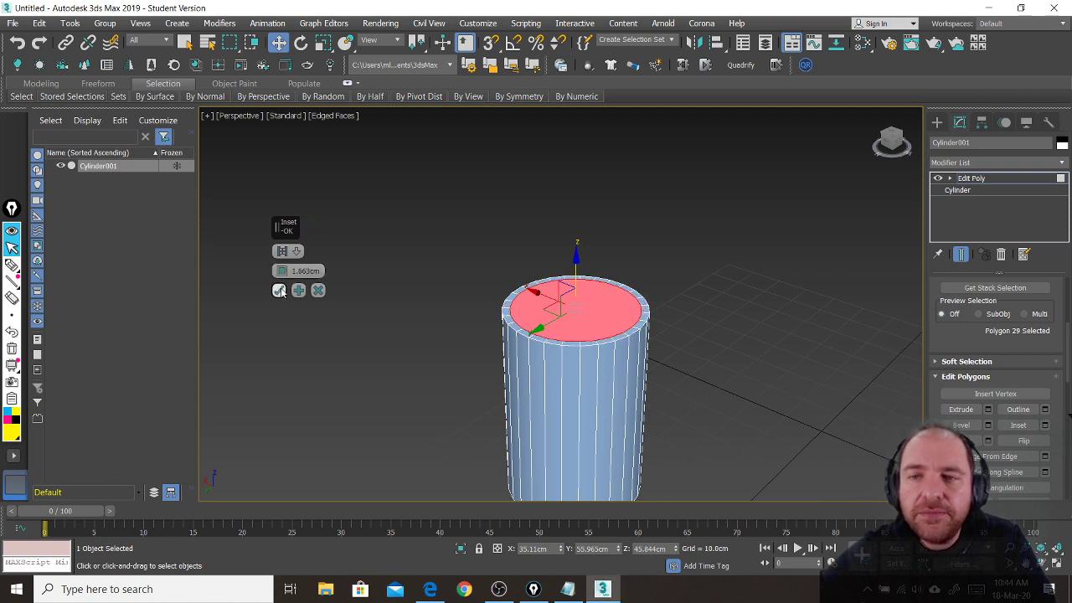
left_click(280, 291)
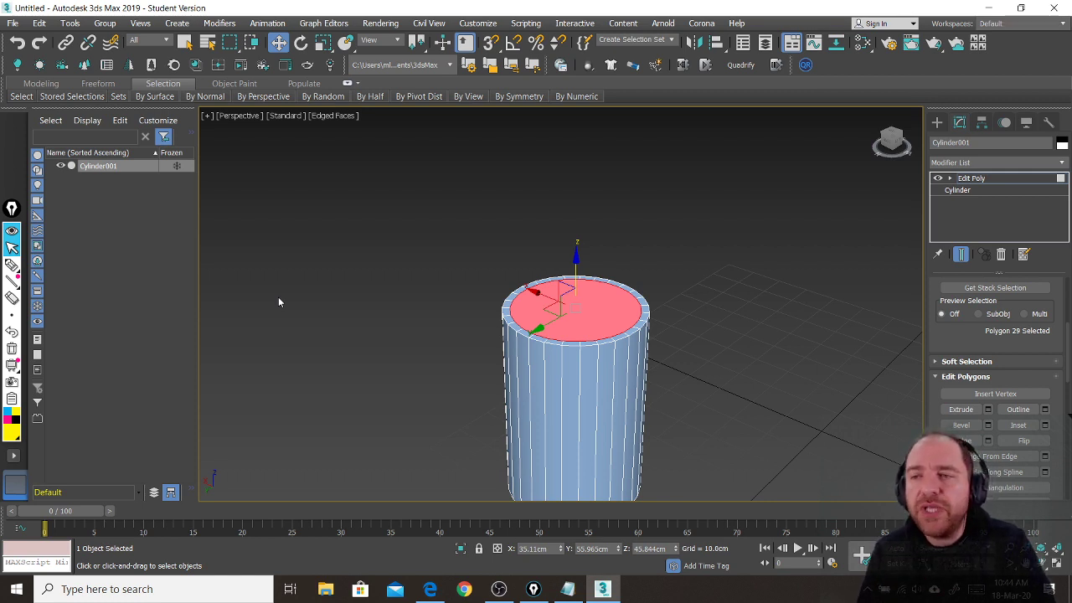
- Extrude the inner top polygon downward into the cylinder with a height of -9.852 cm
left_click(988, 410)
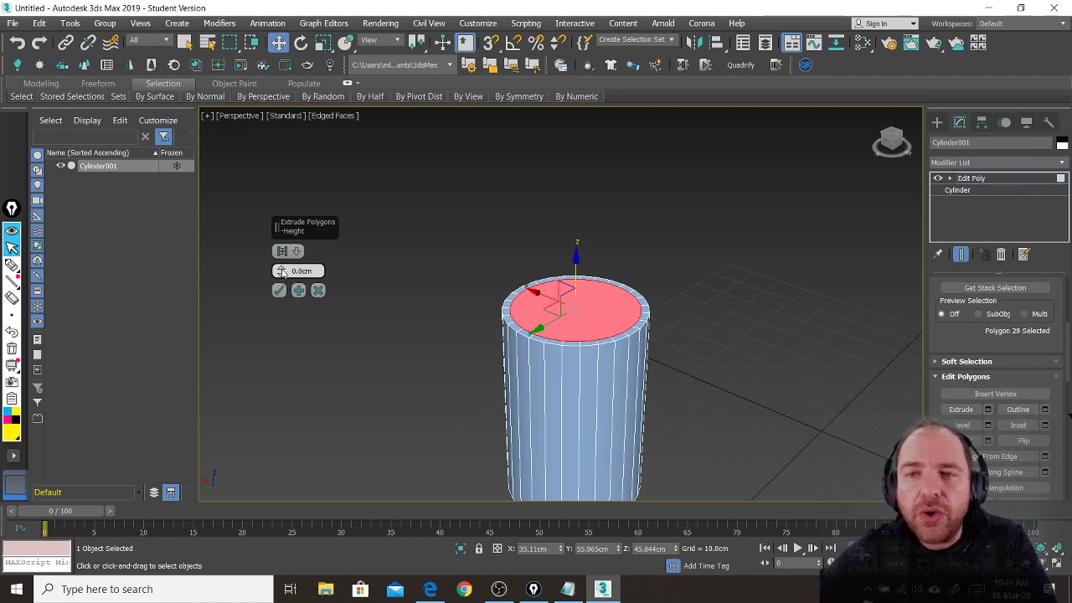
left_click_drag(281, 271, 285, 311)
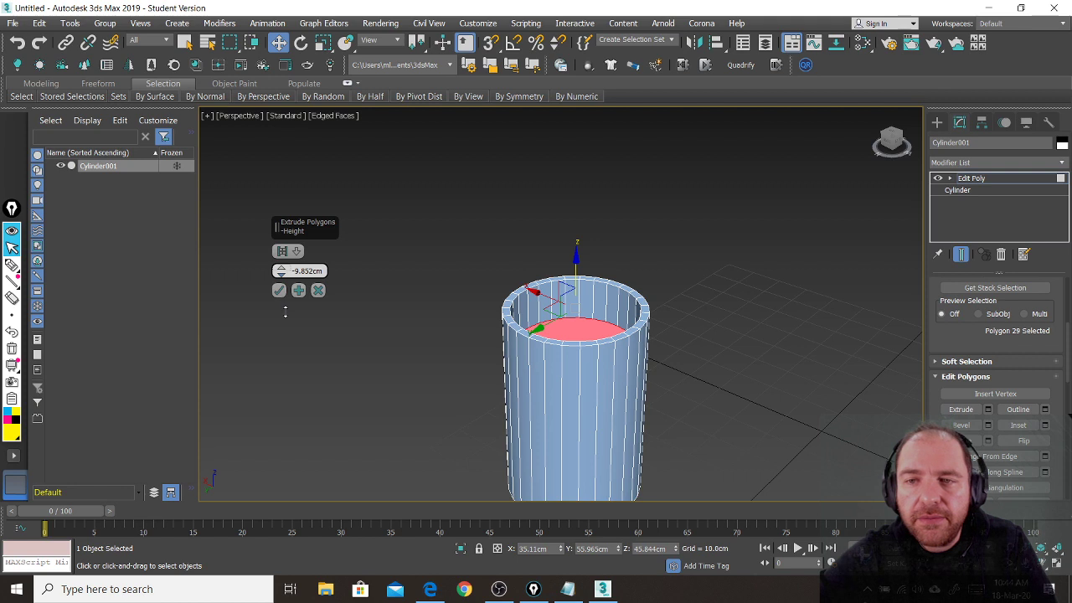
left_click(279, 290)
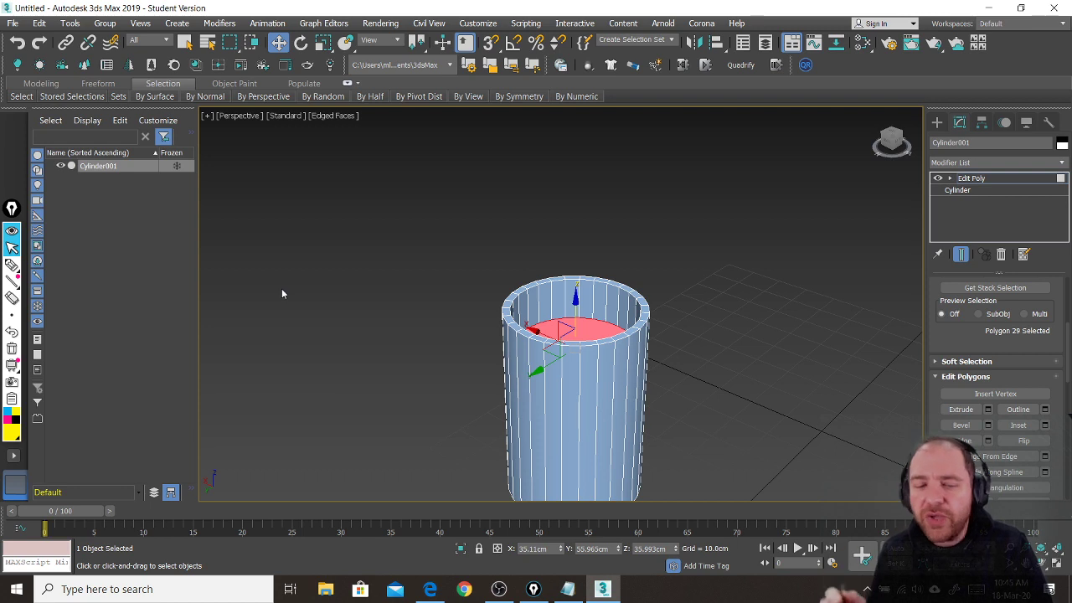
- Activate the screen annotation pen and draw yellow downward arrows along both outer sides of the cylinder
key("ctrl+shift+3")
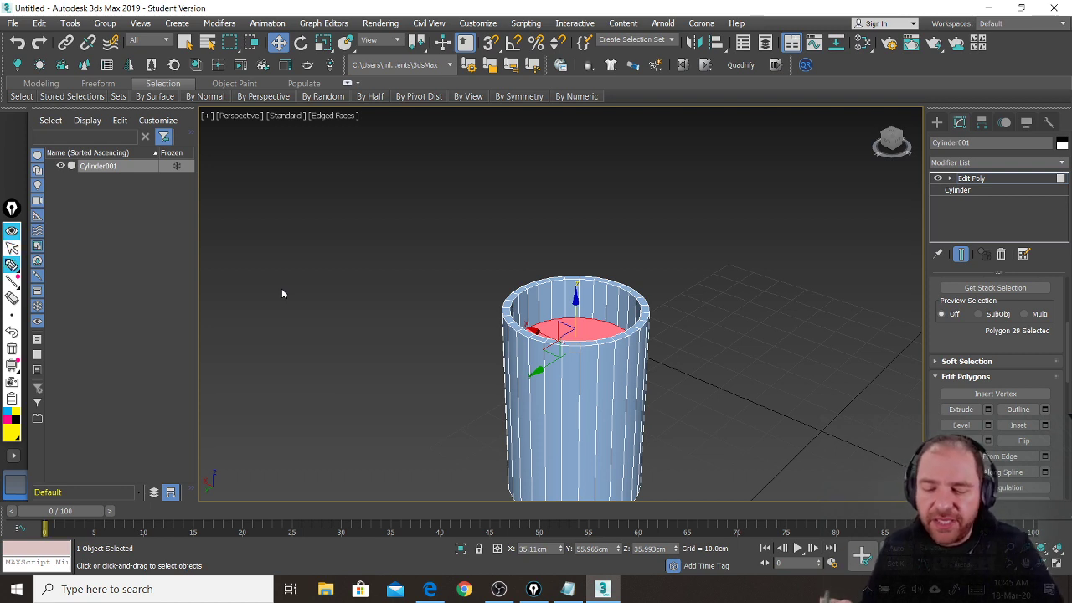
mouse_move(654, 313)
left_mouse_down()
mouse_move(652, 423)
mouse_move(659, 408)
left_mouse_up()
left_click_drag(504, 310, 504, 411)
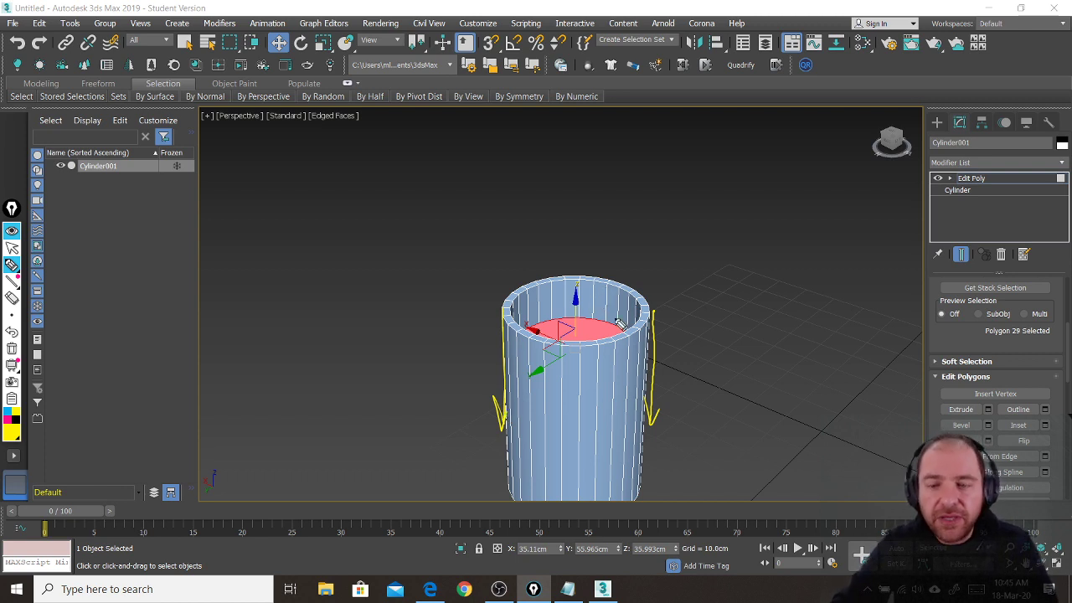
- Draw short yellow downward arrows along the inner wall of the cylinder's recess
mouse_move(594, 288)
left_mouse_down()
mouse_move(592, 318)
mouse_move(596, 309)
mouse_move(567, 318)
left_mouse_up()
left_click_drag(542, 284, 540, 322)
left_click_drag(536, 314, 521, 323)
left_click_drag(519, 319, 527, 319)
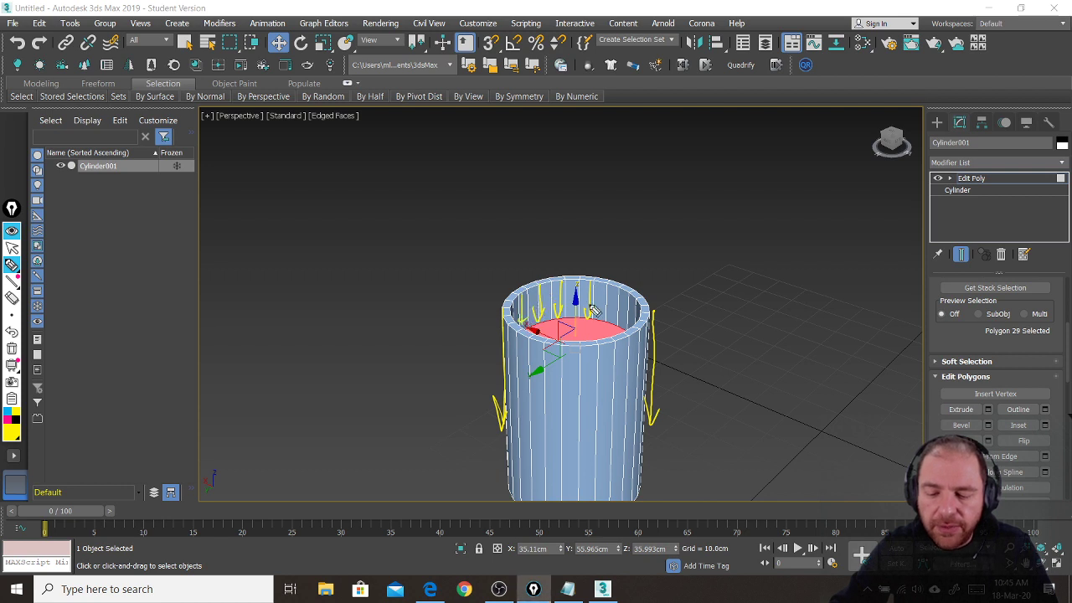
mouse_move(607, 289)
left_mouse_down()
mouse_move(605, 323)
mouse_move(610, 315)
left_mouse_up()
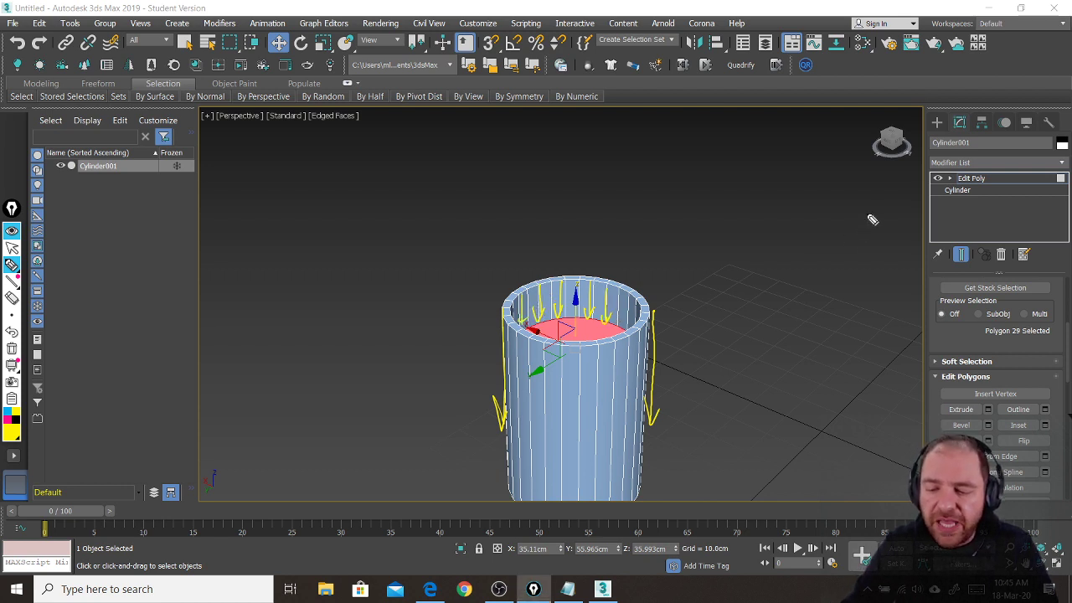
- Sketch a straight hollow cylinder in yellow to the right of the model, with two rim ellipses and a dashed inner recess
mouse_move(871, 218)
left_mouse_down()
mouse_move(894, 266)
mouse_move(864, 230)
mouse_move(824, 269)
mouse_move(754, 427)
left_mouse_up()
left_click_drag(906, 237, 879, 422)
left_click_drag(793, 275, 792, 283)
left_click_drag(793, 301, 794, 332)
left_click_drag(793, 341, 794, 345)
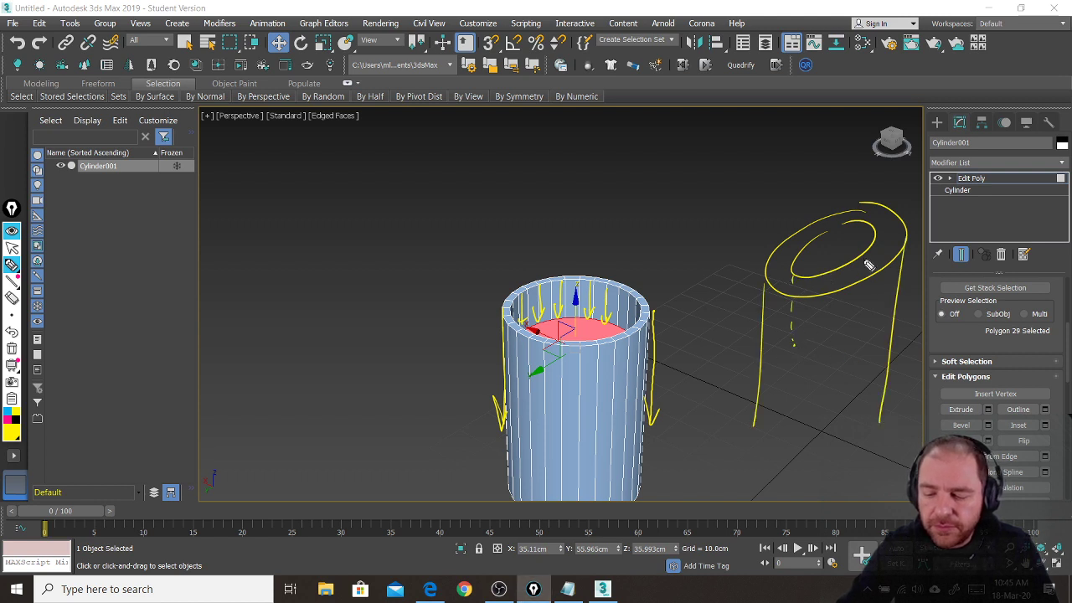
left_click_drag(877, 233, 876, 239)
left_click_drag(873, 256, 870, 272)
left_click_drag(788, 359, 792, 360)
left_click_drag(803, 364, 825, 367)
left_click_drag(833, 366, 837, 362)
left_click_drag(848, 360, 851, 354)
left_click_drag(862, 334, 861, 330)
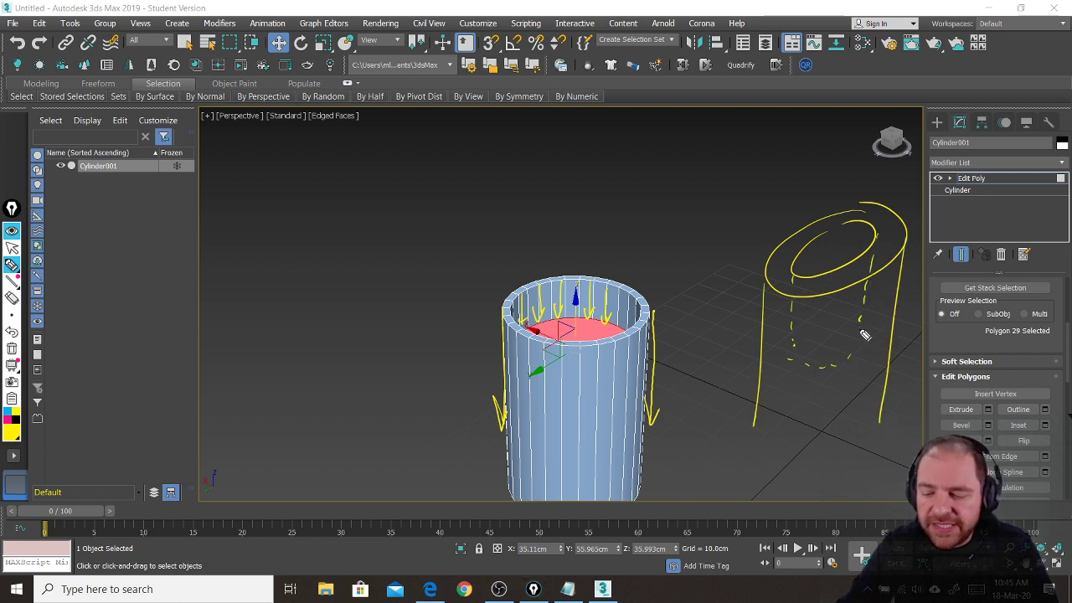
left_click_drag(751, 438, 875, 421)
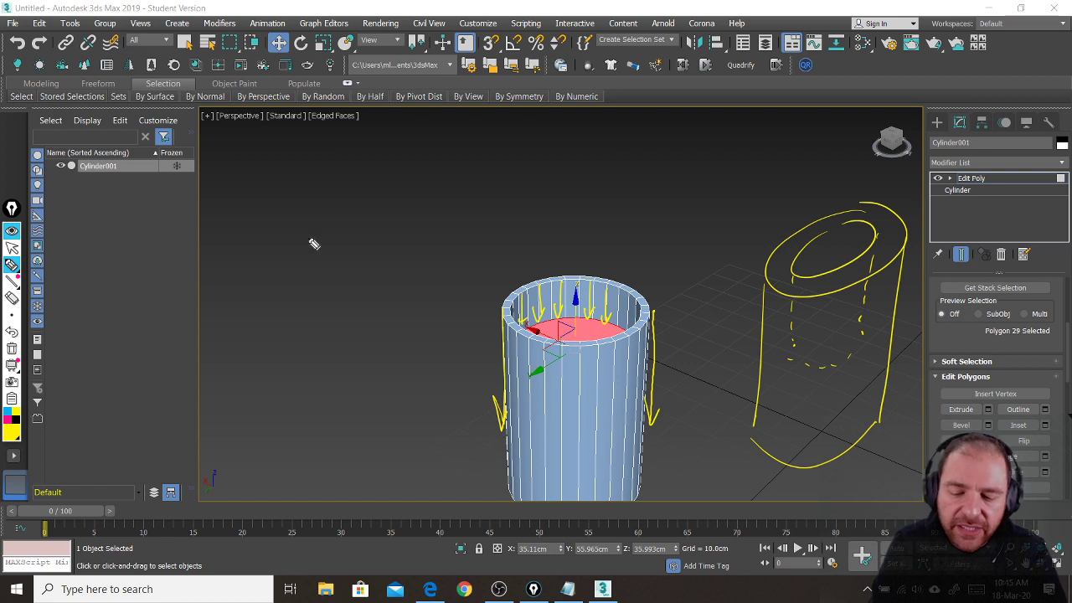
- Sketch a tapered cup in yellow to the left of the model, with a double rim and a dashed tapering recess
mouse_move(327, 234)
left_mouse_down()
mouse_move(270, 292)
mouse_move(223, 266)
mouse_move(330, 259)
mouse_move(195, 307)
mouse_move(257, 390)
left_mouse_up()
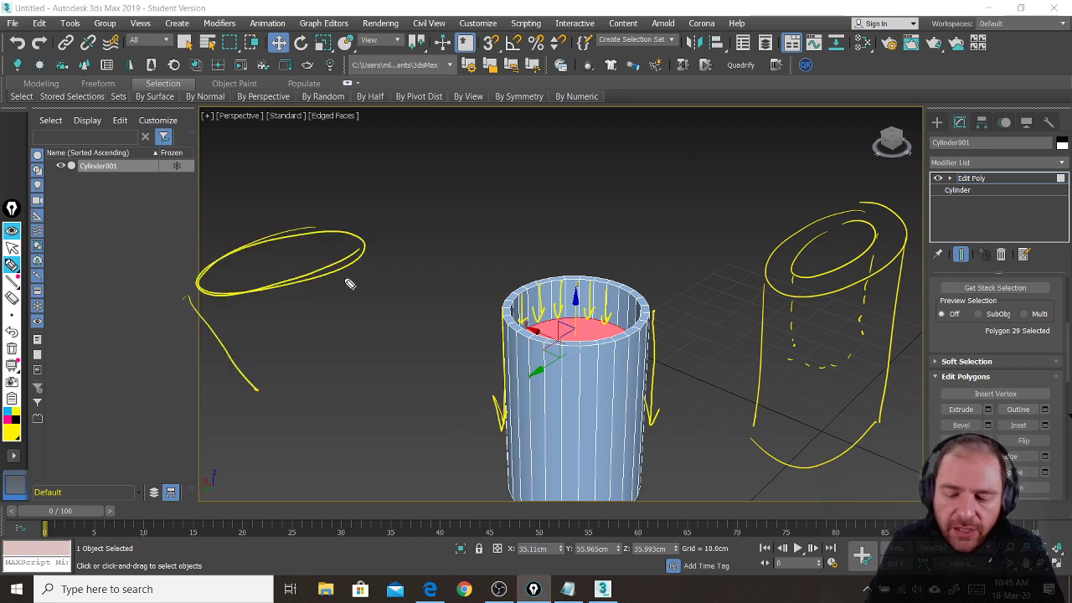
left_click_drag(365, 255, 304, 369)
left_click_drag(364, 256, 310, 364)
mouse_move(189, 291)
left_mouse_down()
mouse_move(234, 374)
mouse_move(259, 392)
left_mouse_up()
left_click_drag(256, 395, 303, 371)
mouse_move(219, 276)
left_mouse_down()
mouse_move(311, 247)
mouse_move(254, 263)
left_mouse_up()
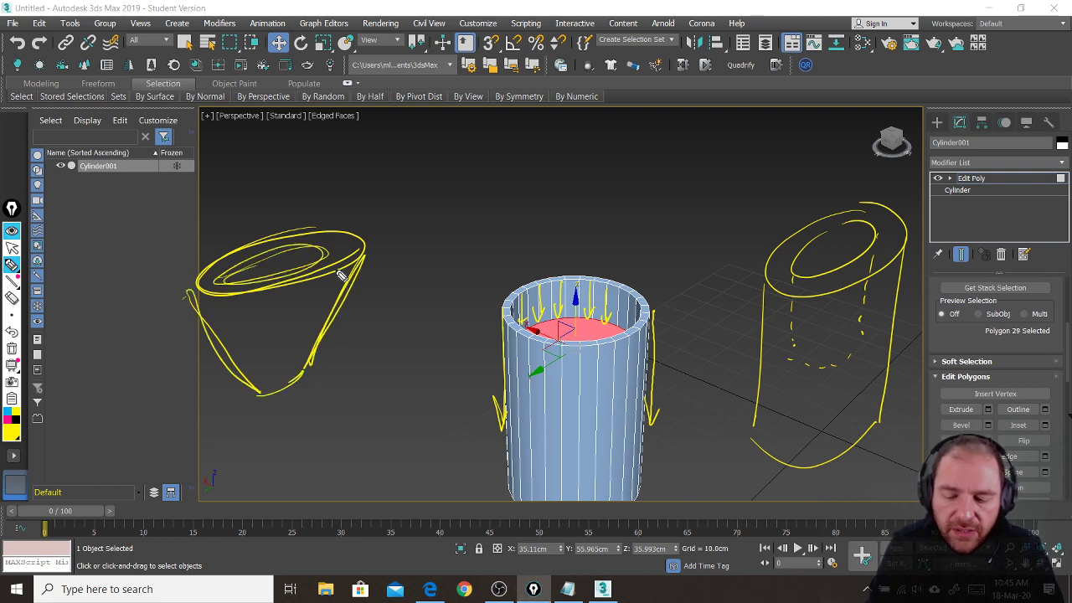
left_click_drag(319, 276, 311, 293)
left_click_drag(306, 301, 304, 305)
left_click_drag(302, 315, 297, 327)
mouse_move(218, 306)
left_mouse_down()
mouse_move(245, 341)
mouse_move(285, 346)
mouse_move(309, 330)
left_mouse_up()
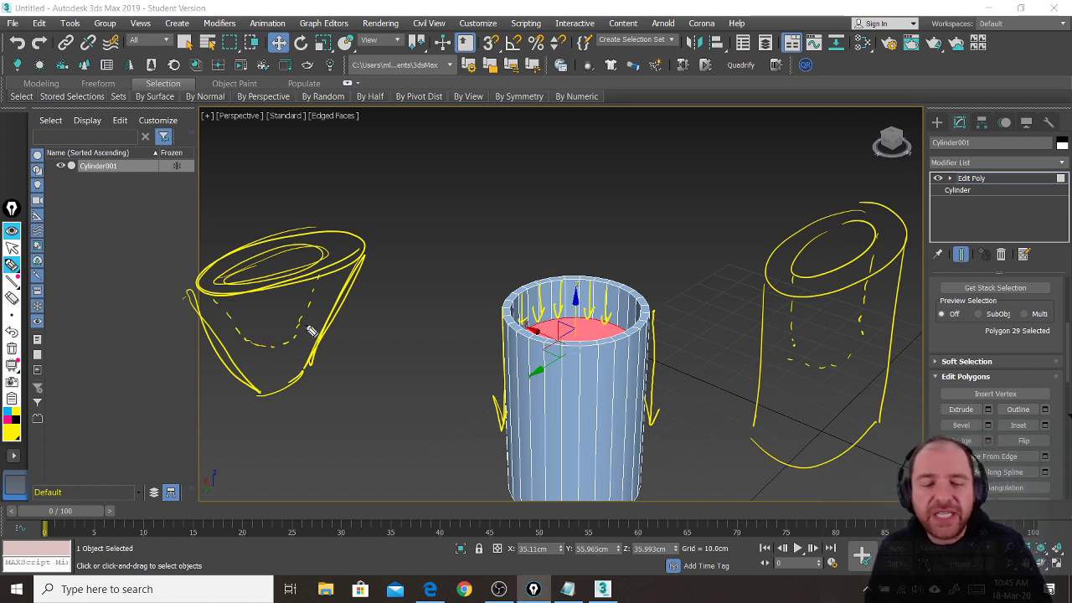
- Clear all annotations from the screen and return to the normal pointer
key("ctrl+shift+7")
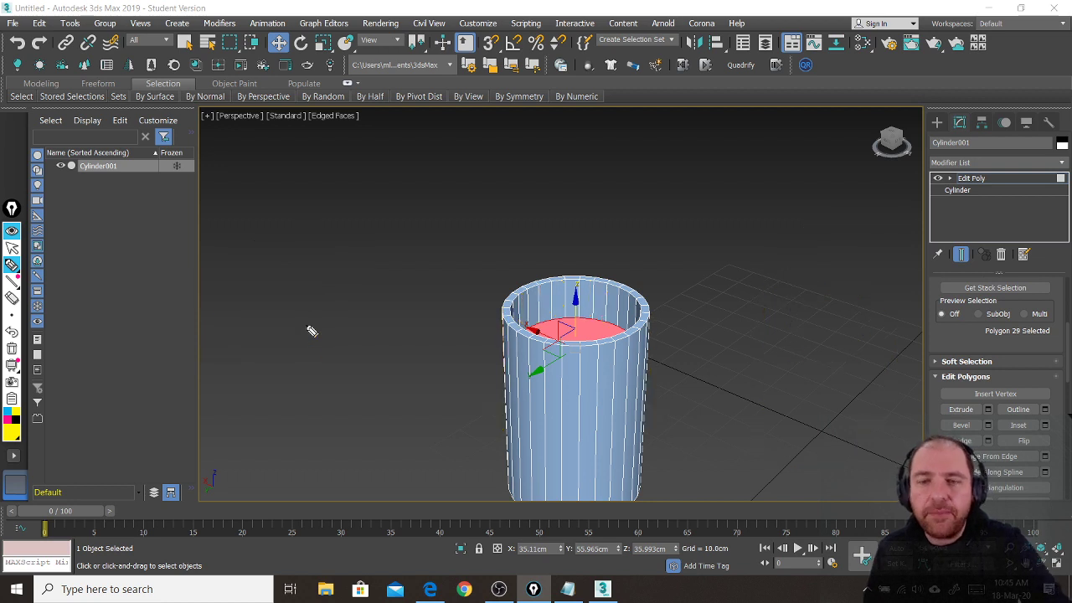
key("ctrl+shift+1")
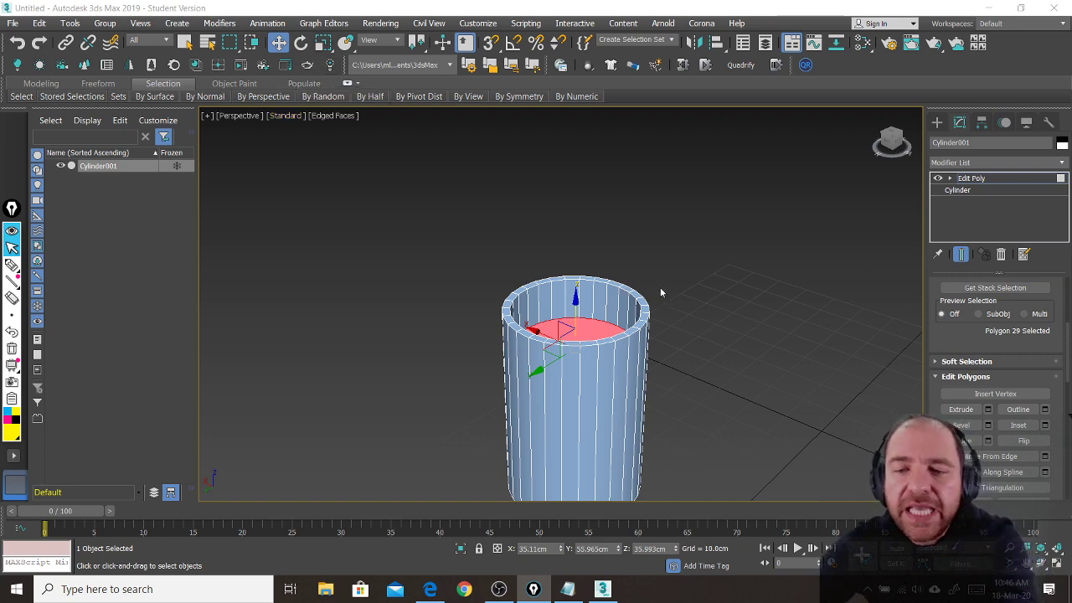
- Uniformly scale down the recess's floor polygon so the inner walls taper inward
middle_click_drag(661, 292, 628, 323, "alt")
middle_click_drag(629, 338, 622, 293, "alt")
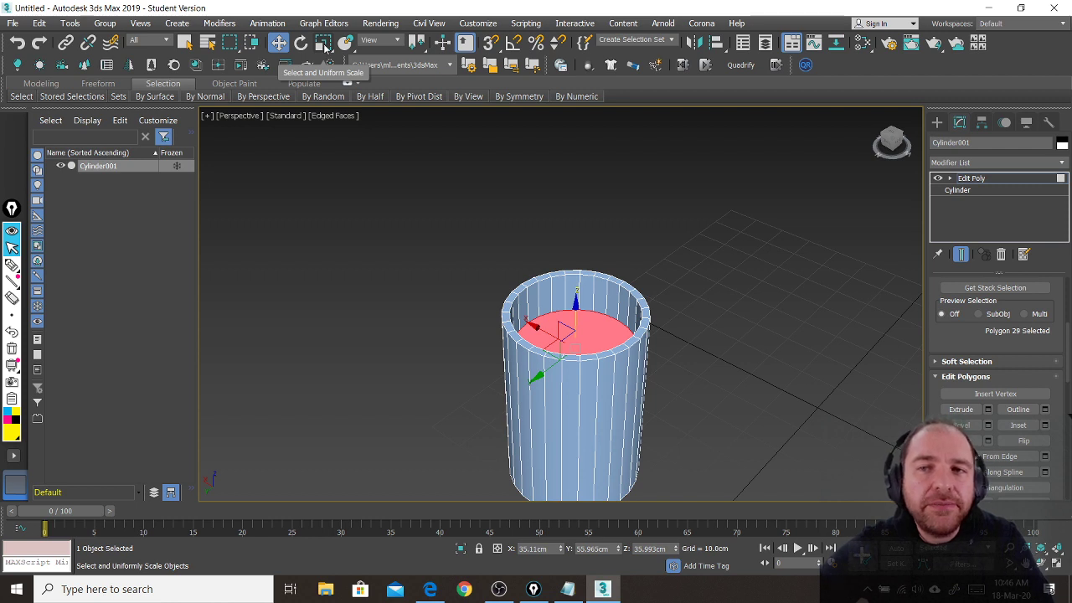
left_click(324, 43)
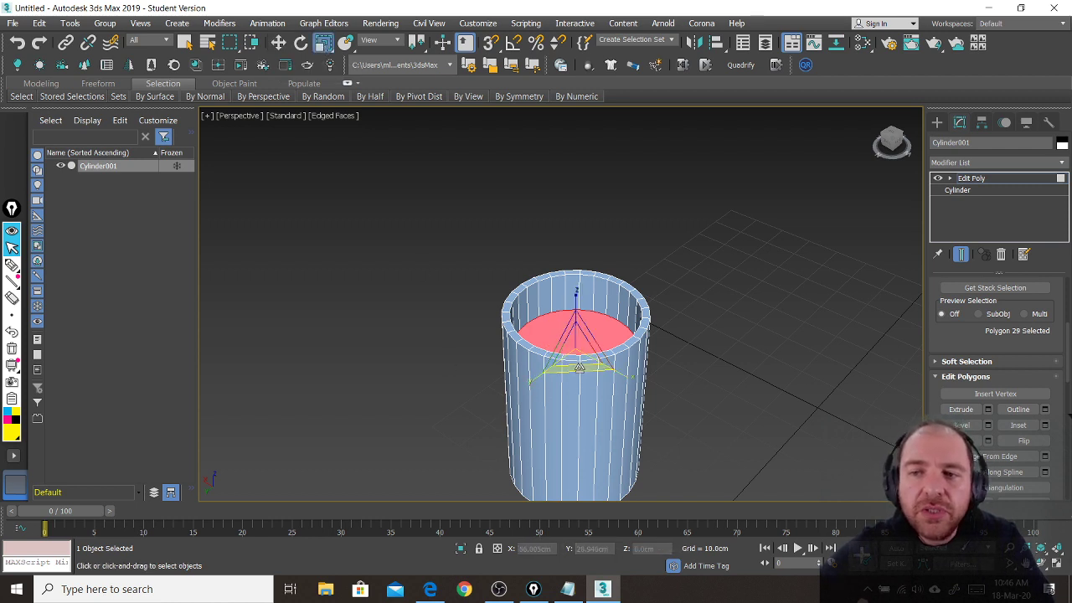
left_click_drag(579, 366, 560, 309)
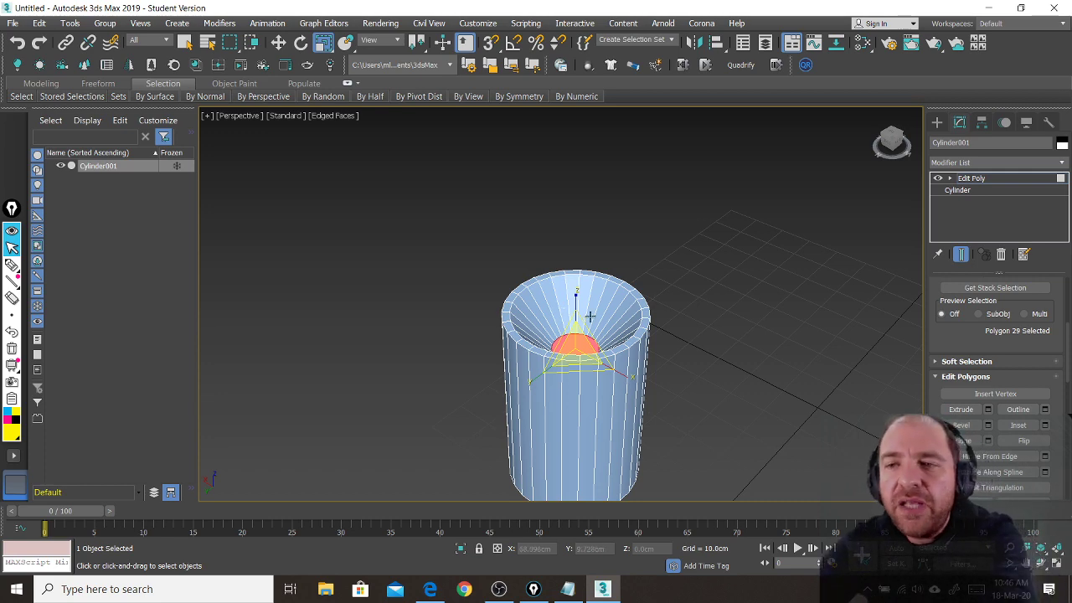
middle_click_drag(590, 317, 584, 339, "alt")
scroll(574, 334, "up", 2)
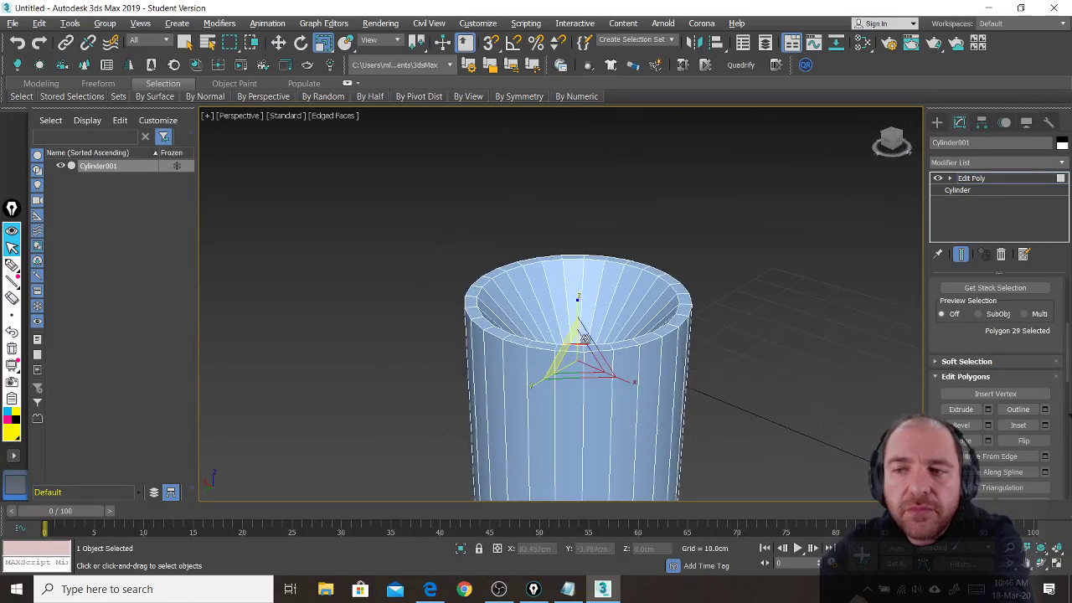
- Select the cylinder's bottom cap polygon and uniformly scale it down to taper the outer walls into a cone
scroll(583, 339, "down", 3)
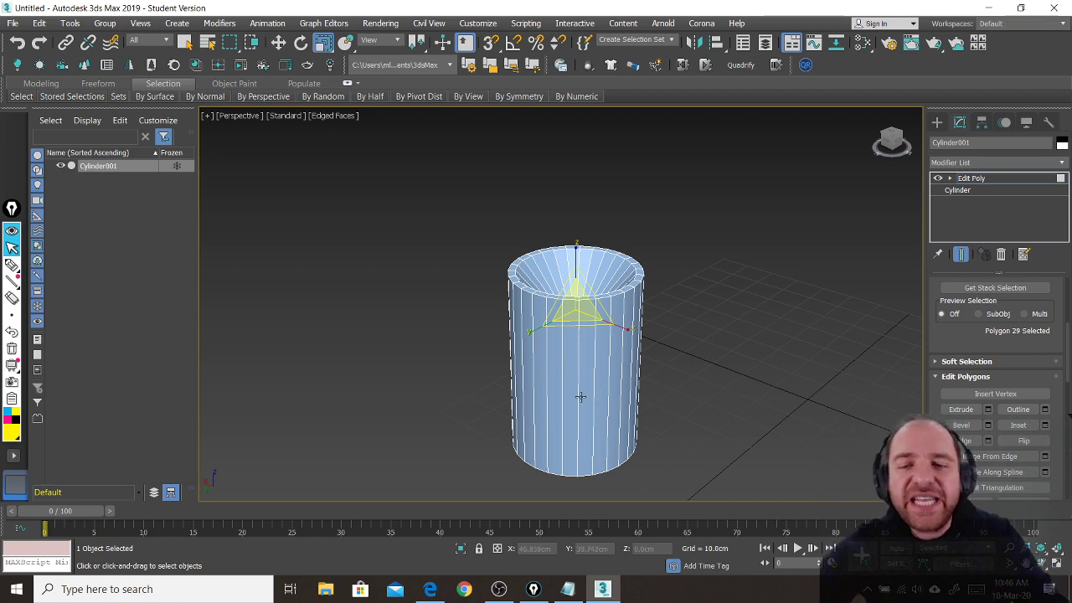
middle_click_drag(580, 397, 591, 377, "alt")
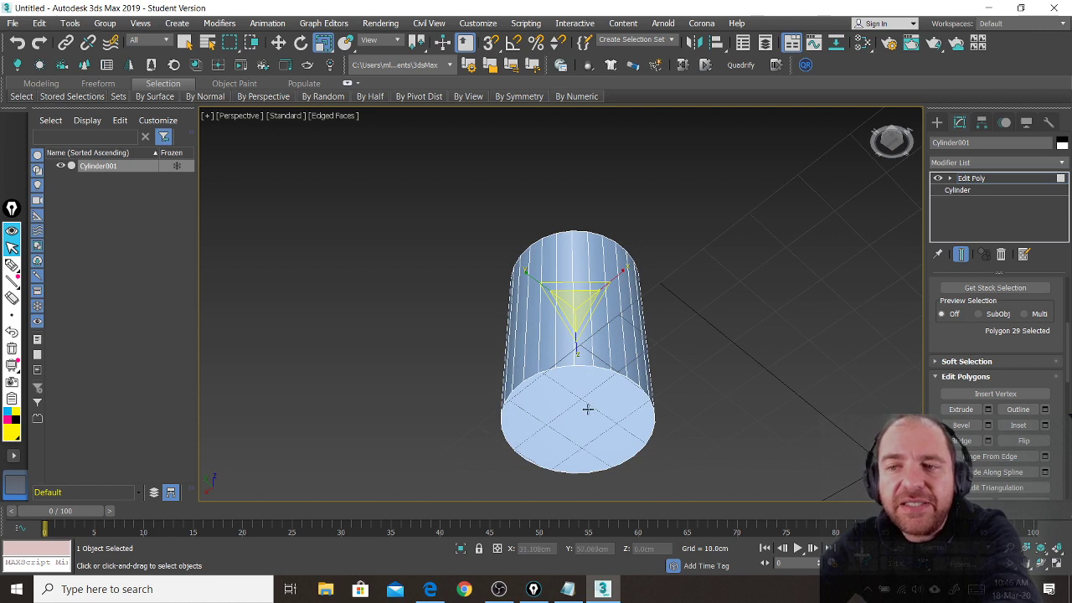
left_click(588, 409)
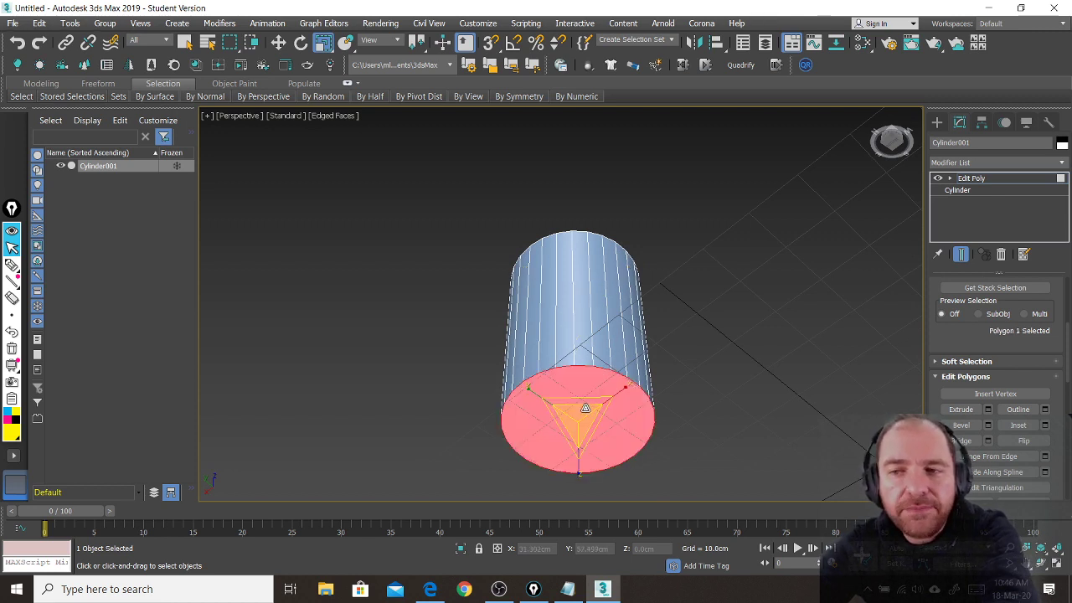
left_click_drag(578, 401, 586, 493)
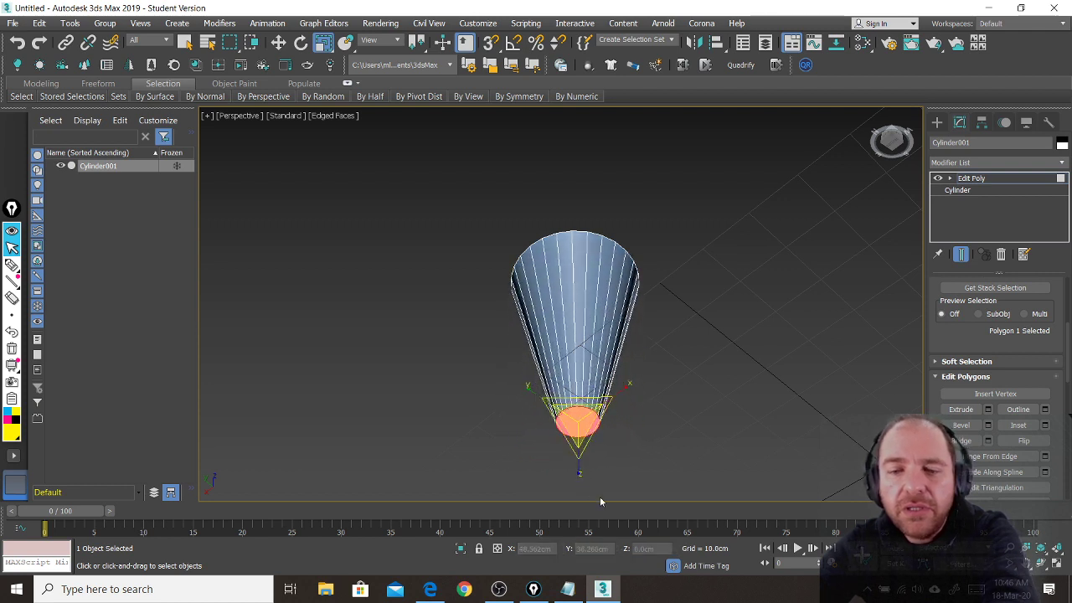
- Move the bottom cap polygon straight up to a Z of about 13.4 cm to shorten the cup
middle_click_drag(574, 366, 594, 438, "alt")
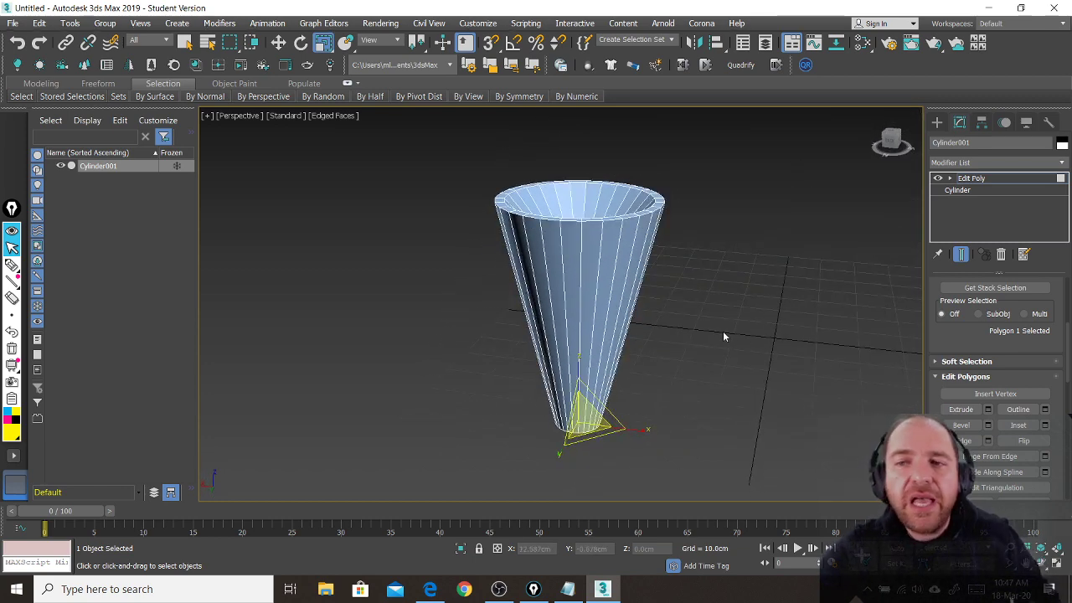
left_click(278, 41)
left_click_drag(575, 374, 580, 322)
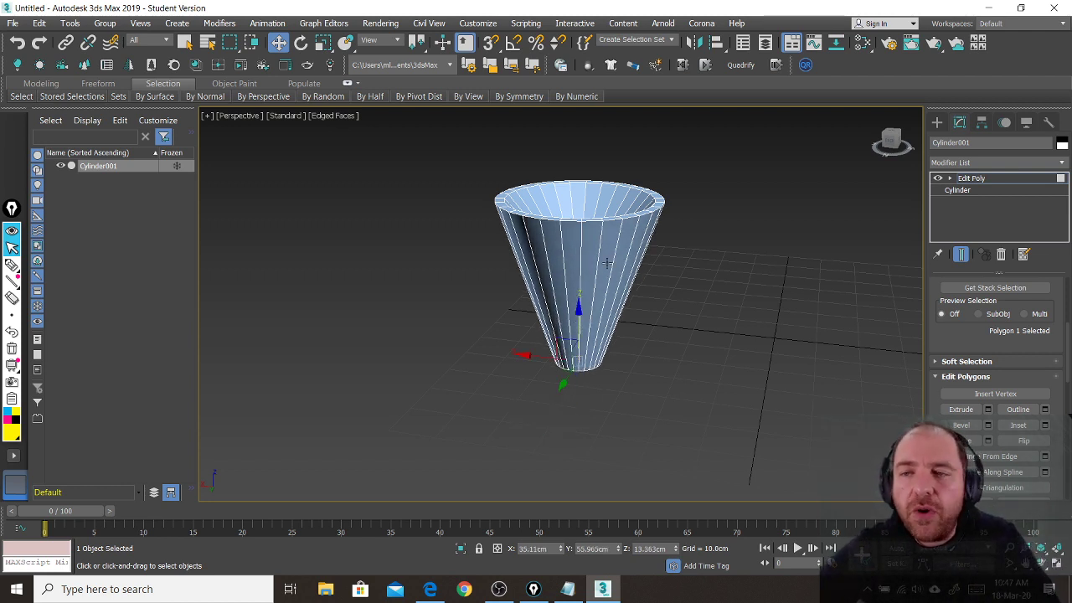
- Select the recess's floor polygon inside the cup, lower it along the vertical axis and clear the selection
middle_click_drag(607, 264, 619, 419)
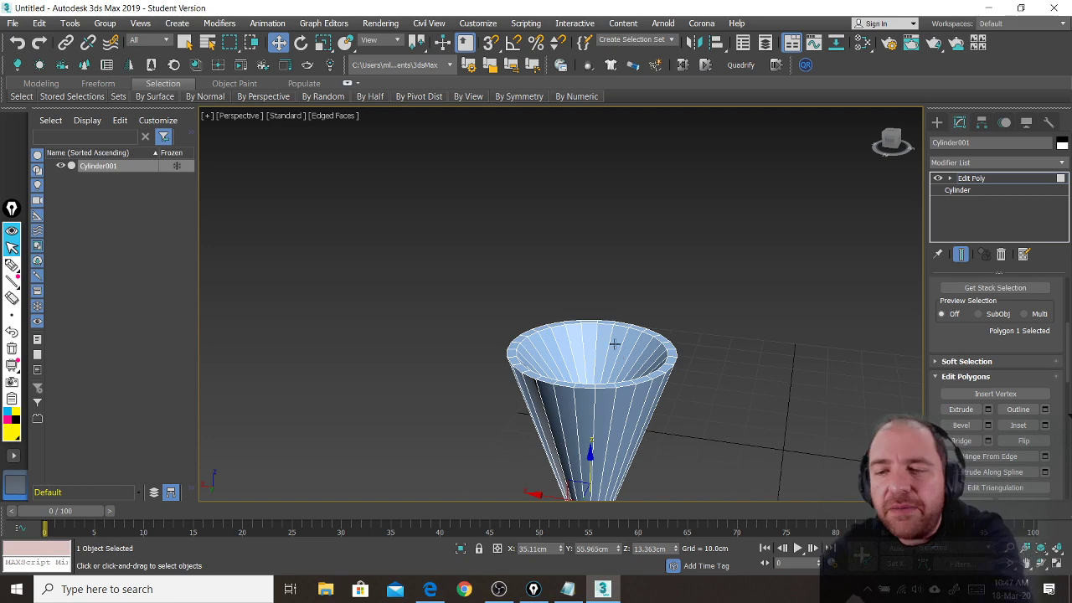
middle_click_drag(619, 333, 536, 388, "alt")
left_click(534, 381)
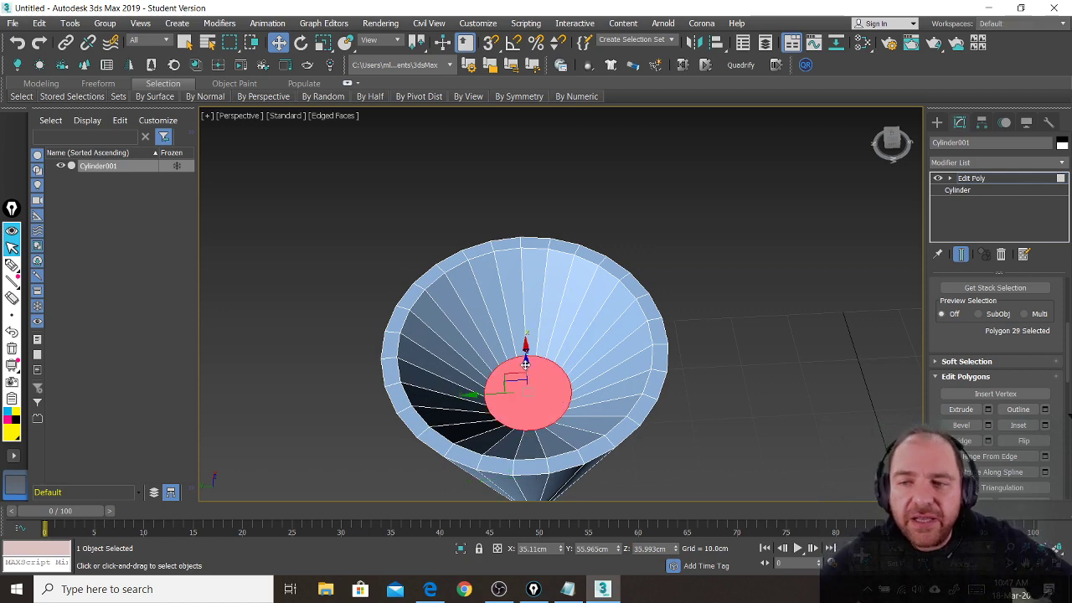
middle_click_drag(593, 408, 543, 362, "alt")
left_click_drag(526, 346, 543, 420)
left_click(681, 354)
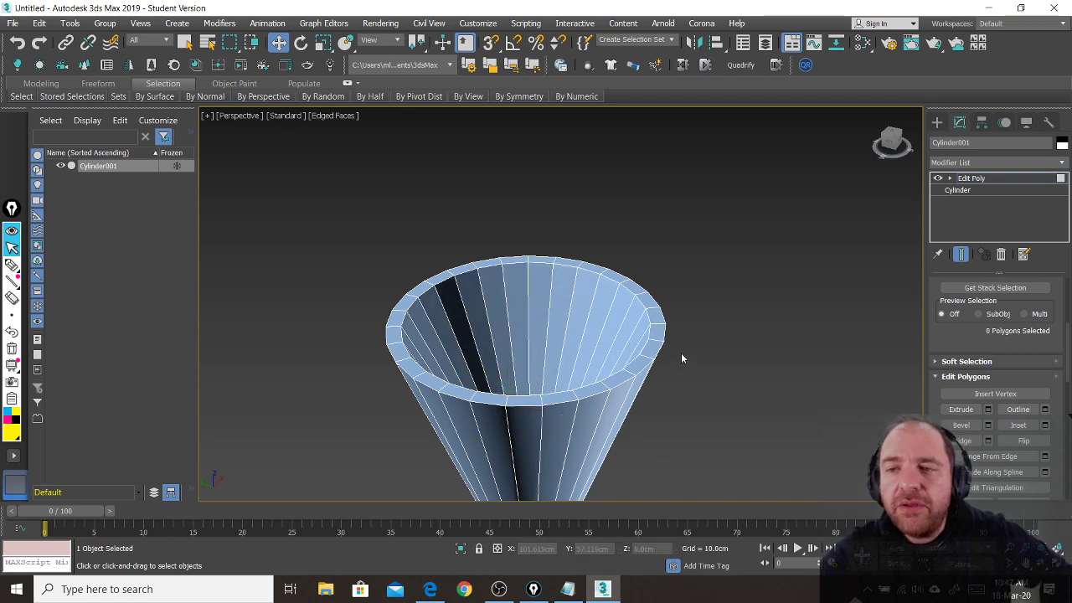
- Reselect the recess's floor polygon, lower it further to a Z of 31.699 cm and leave polygon editing
scroll(678, 310, "down", 3)
middle_click_drag(622, 321, 561, 358, "alt")
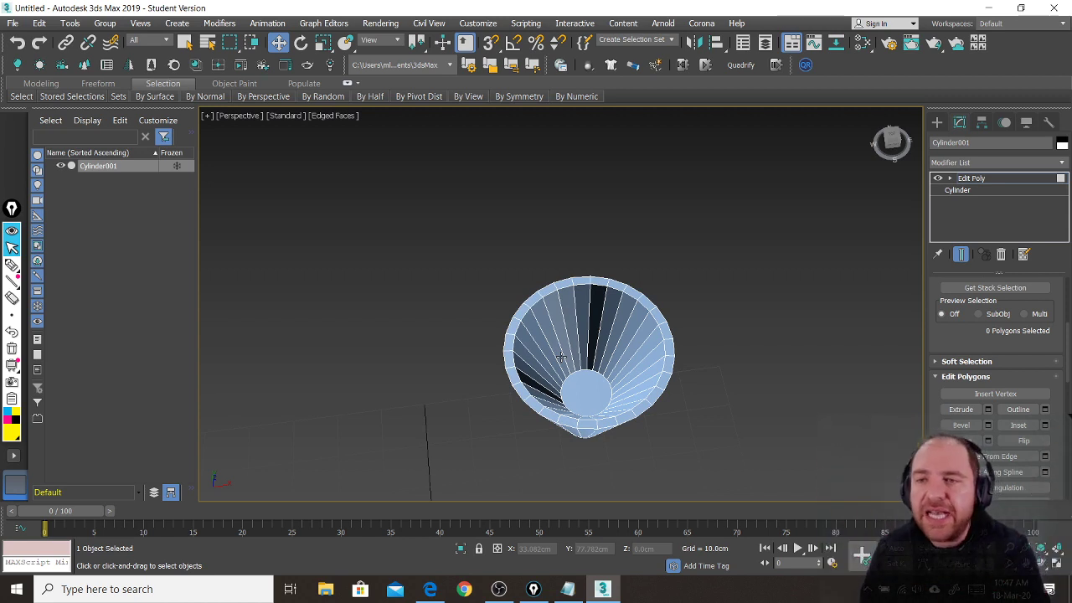
left_click(577, 377)
scroll(619, 364, "up", 3)
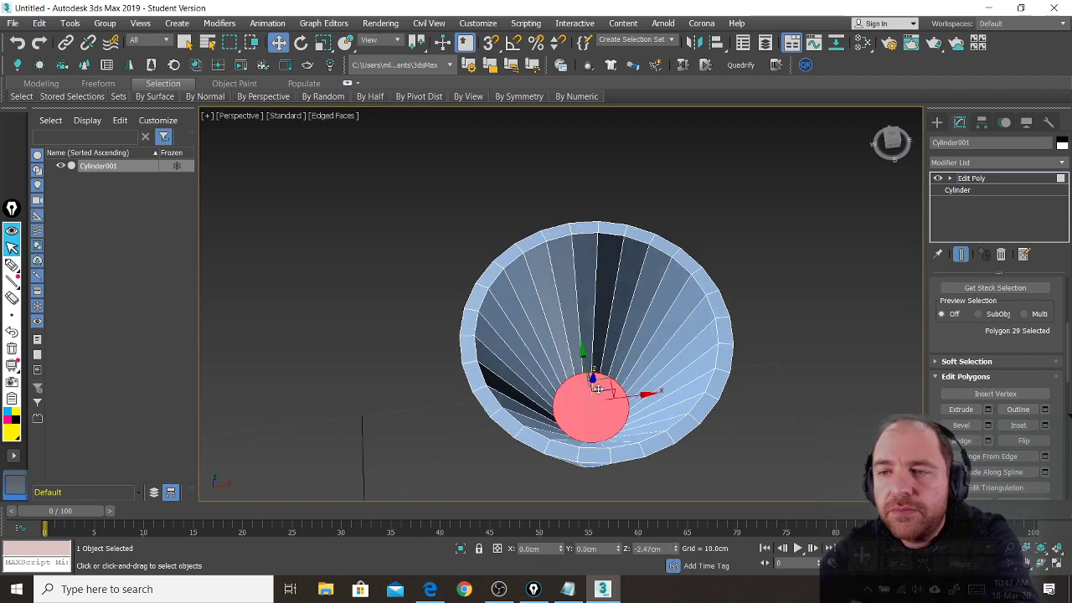
middle_click_drag(625, 366, 630, 339, "alt")
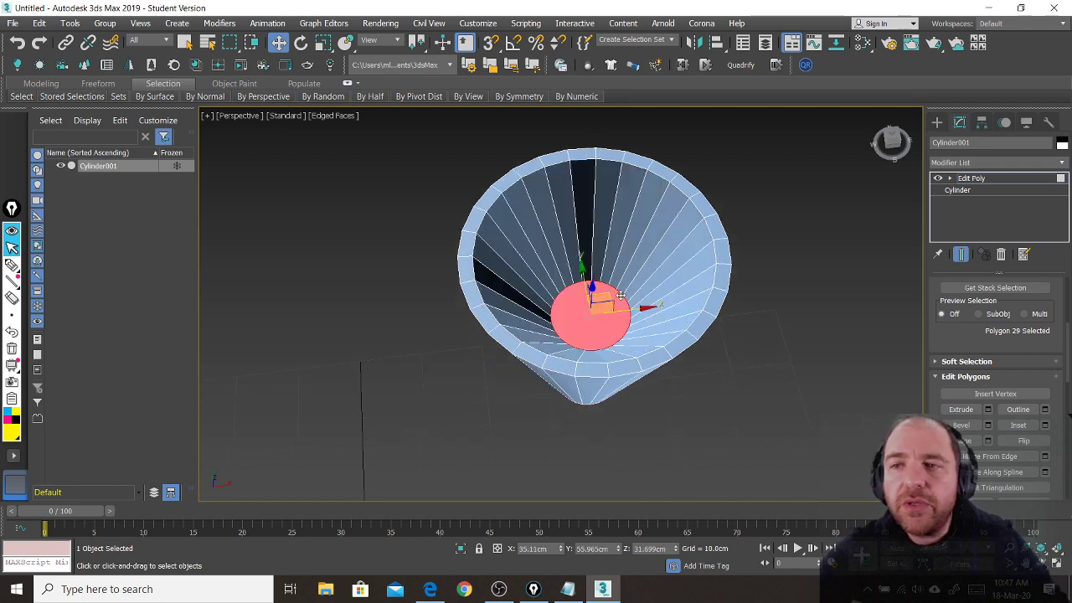
left_click(808, 312)
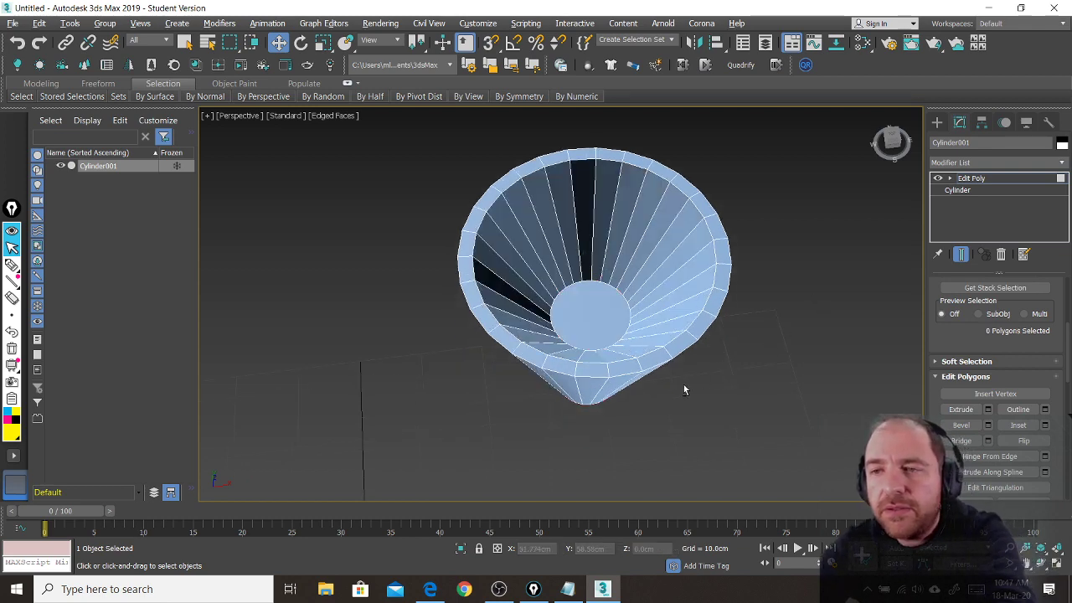
middle_click_drag(682, 385, 728, 364, "alt")
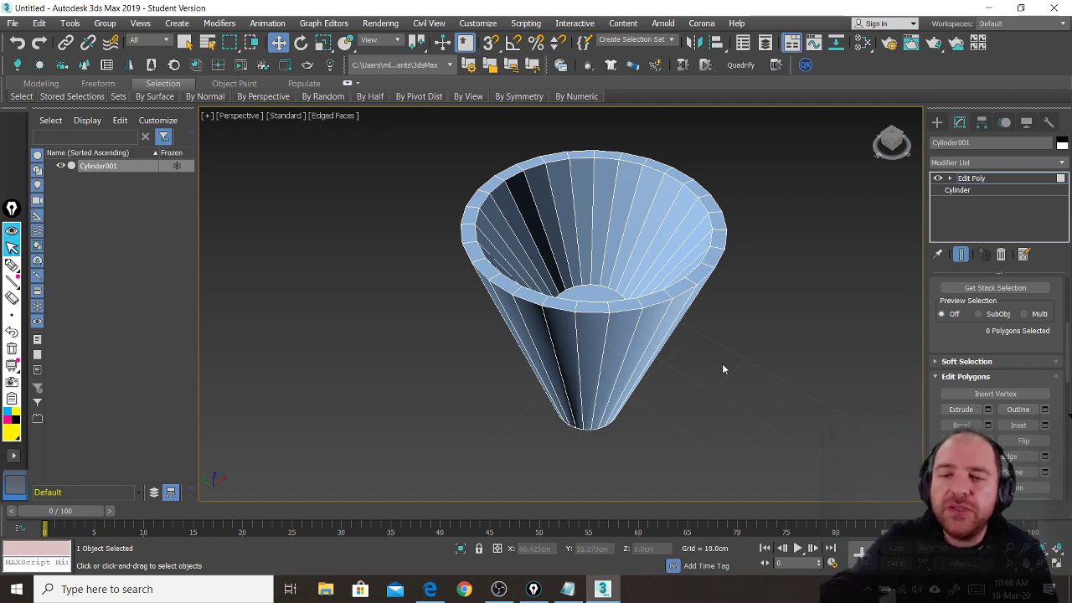
key("6")
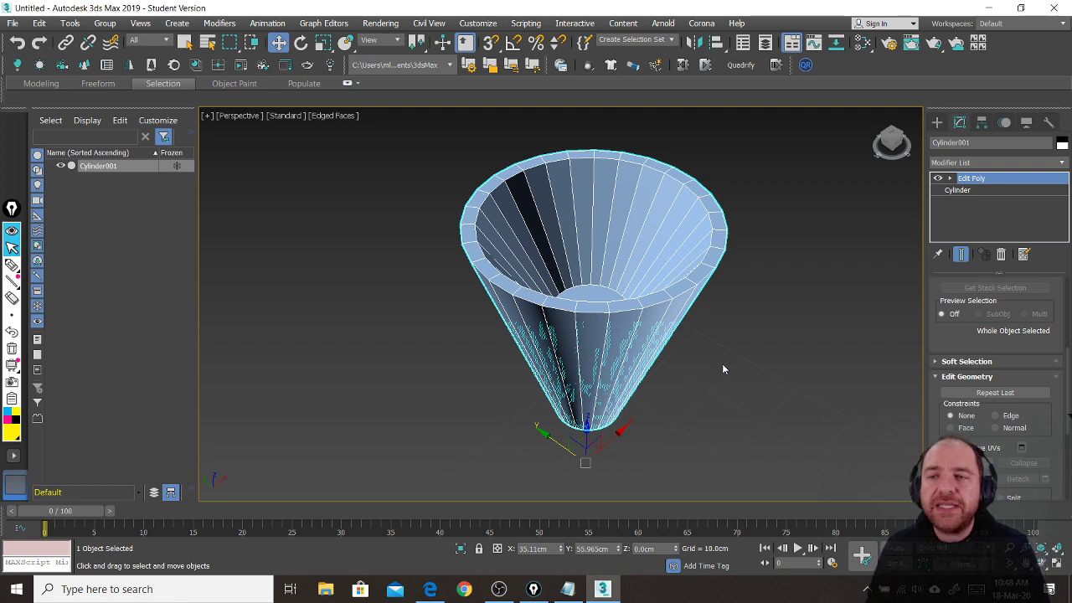
middle_click_drag(714, 378, 727, 372)
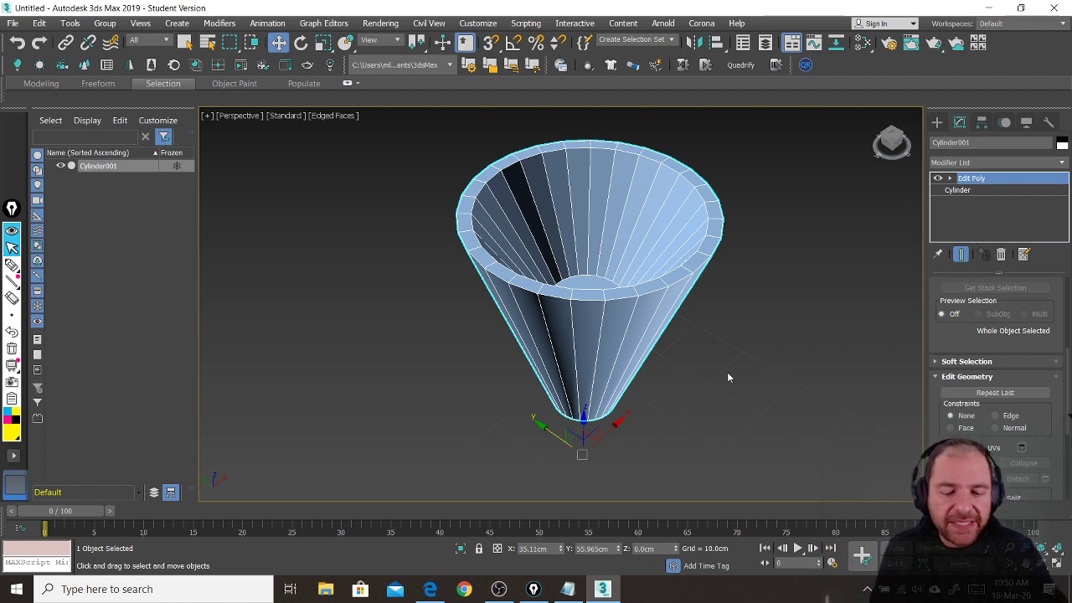
- Activate the screen annotation pen, change its colour to red and erase the yellow trial lettering
key("ctrl+shift+3")
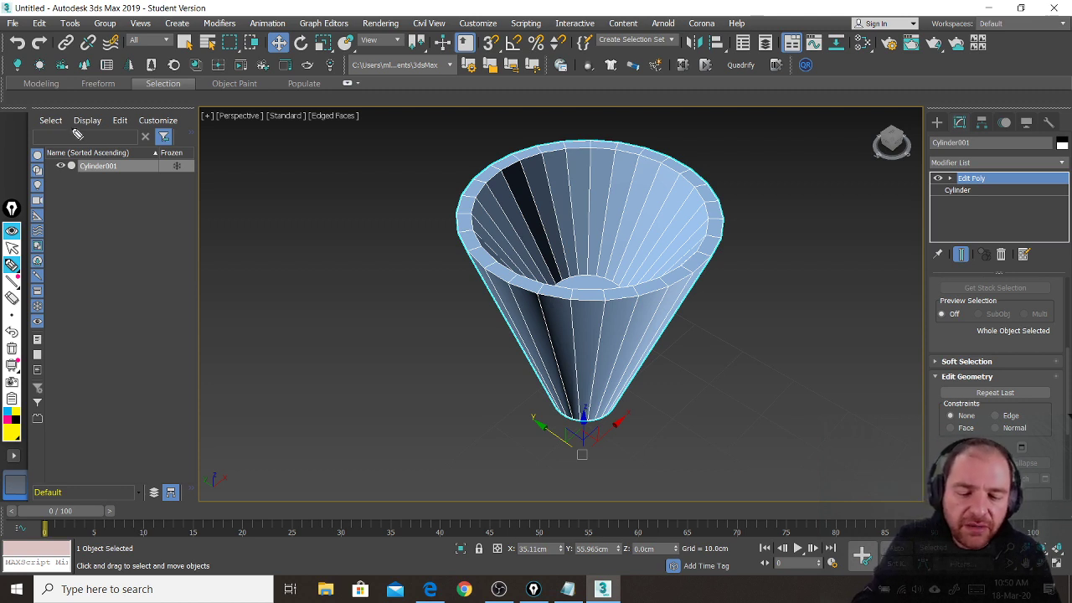
mouse_move(67, 106)
left_mouse_down()
mouse_move(69, 162)
mouse_move(93, 94)
mouse_move(96, 158)
mouse_move(126, 134)
left_mouse_up()
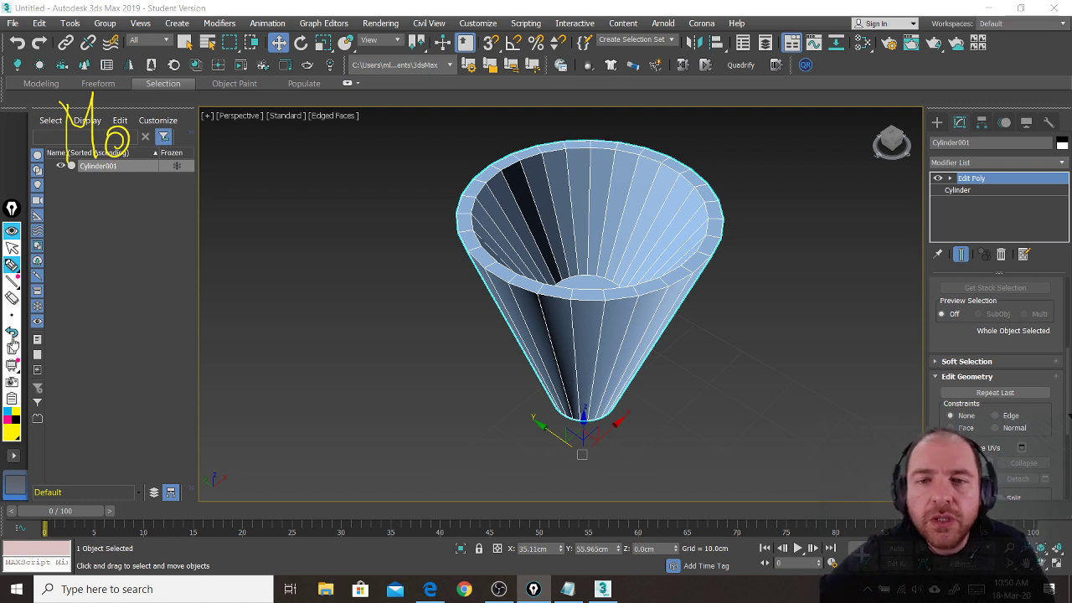
left_click(12, 431)
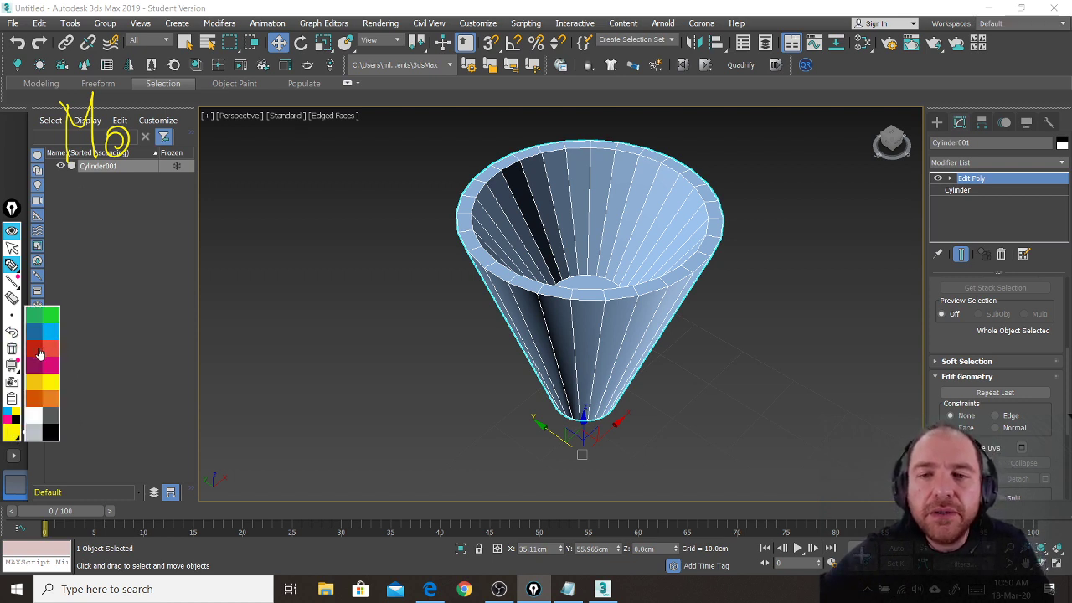
left_click(42, 353)
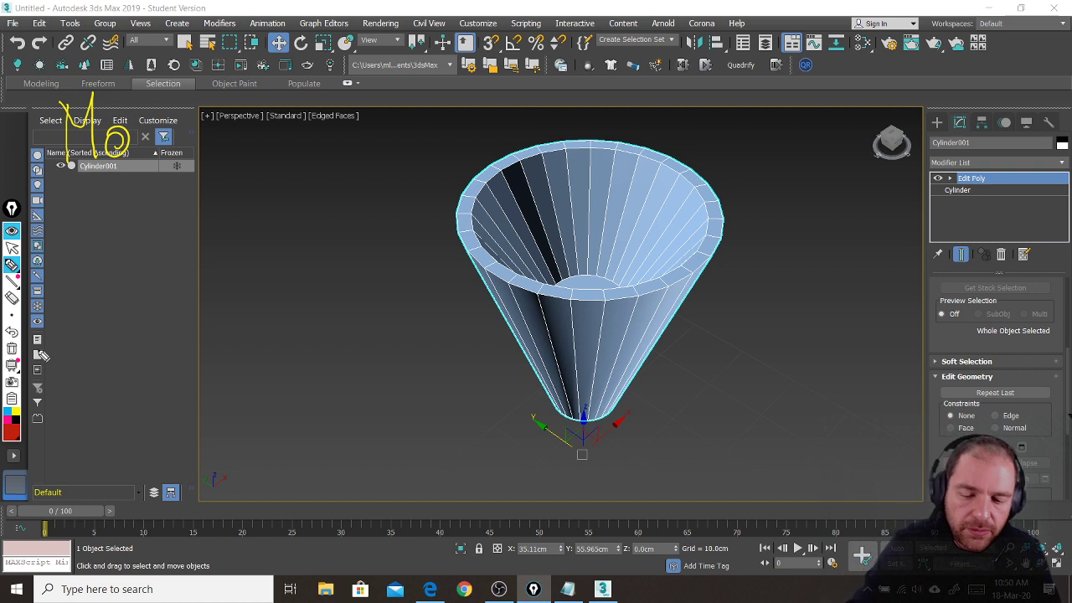
mouse_move(124, 155)
right_mouse_down()
mouse_move(76, 126)
mouse_move(66, 140)
right_mouse_up()
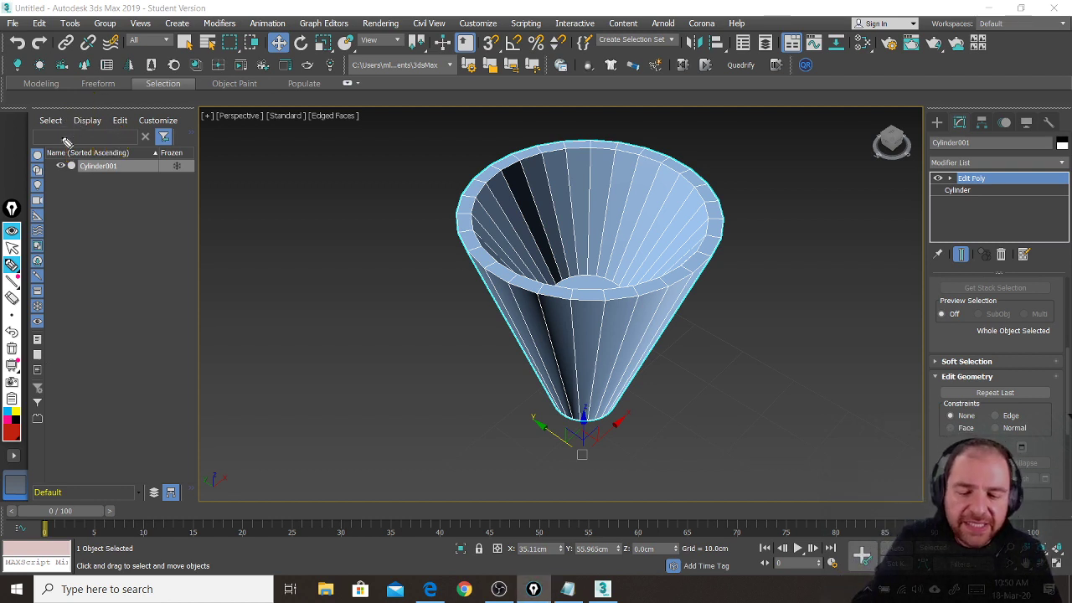
- Handwrite two red timetable lines reading "MON 9-11" and "MON 11-13" beside the cup
mouse_move(72, 204)
left_mouse_down()
mouse_move(90, 196)
mouse_move(92, 239)
left_mouse_up()
mouse_move(103, 227)
left_mouse_down()
mouse_move(124, 234)
mouse_move(151, 210)
mouse_move(220, 218)
mouse_move(214, 237)
left_mouse_up()
left_click_drag(222, 224, 261, 238)
left_click_drag(70, 268, 71, 299)
mouse_move(66, 268)
left_mouse_down()
mouse_move(94, 263)
mouse_move(97, 296)
left_mouse_up()
left_click_drag(108, 281, 120, 278)
mouse_move(131, 293)
left_mouse_down()
mouse_move(149, 266)
mouse_move(219, 287)
left_mouse_up()
left_click_drag(230, 278, 261, 287)
mouse_move(266, 266)
left_mouse_down()
mouse_move(279, 273)
mouse_move(270, 283)
left_mouse_up()
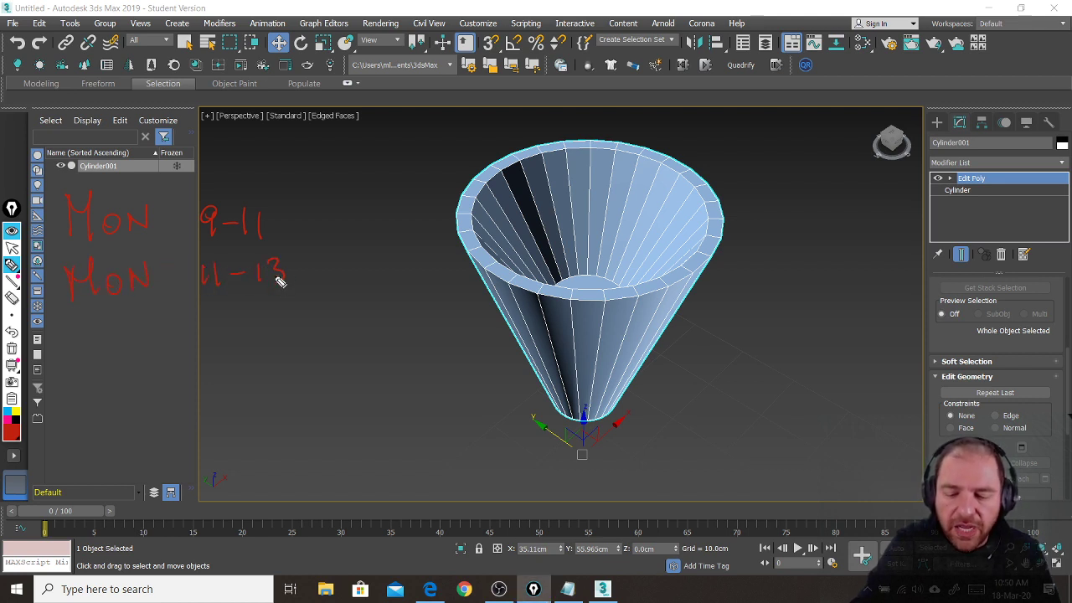
- Handwrite "WED 9-11" and "WED 11-13" in red below the two Monday lines
mouse_move(61, 337)
left_mouse_down()
mouse_move(72, 342)
mouse_move(82, 325)
mouse_move(106, 360)
mouse_move(103, 350)
left_mouse_up()
left_click_drag(93, 340, 106, 339)
left_click_drag(114, 339, 115, 363)
left_click_drag(113, 339, 116, 364)
mouse_move(212, 340)
left_mouse_down()
mouse_move(240, 362)
mouse_move(253, 348)
left_mouse_up()
mouse_move(261, 337)
left_mouse_down()
mouse_move(263, 360)
mouse_move(275, 360)
left_mouse_up()
mouse_move(58, 397)
left_mouse_down()
mouse_move(77, 413)
mouse_move(81, 397)
left_mouse_up()
mouse_move(86, 399)
left_mouse_down()
mouse_move(85, 418)
mouse_move(100, 399)
left_mouse_up()
left_click_drag(85, 408, 97, 408)
left_click_drag(86, 419, 109, 421)
left_click_drag(109, 397, 110, 420)
left_click_drag(209, 393, 210, 415)
mouse_move(219, 393)
left_mouse_down()
mouse_move(221, 416)
mouse_move(243, 408)
mouse_move(288, 418)
left_mouse_up()
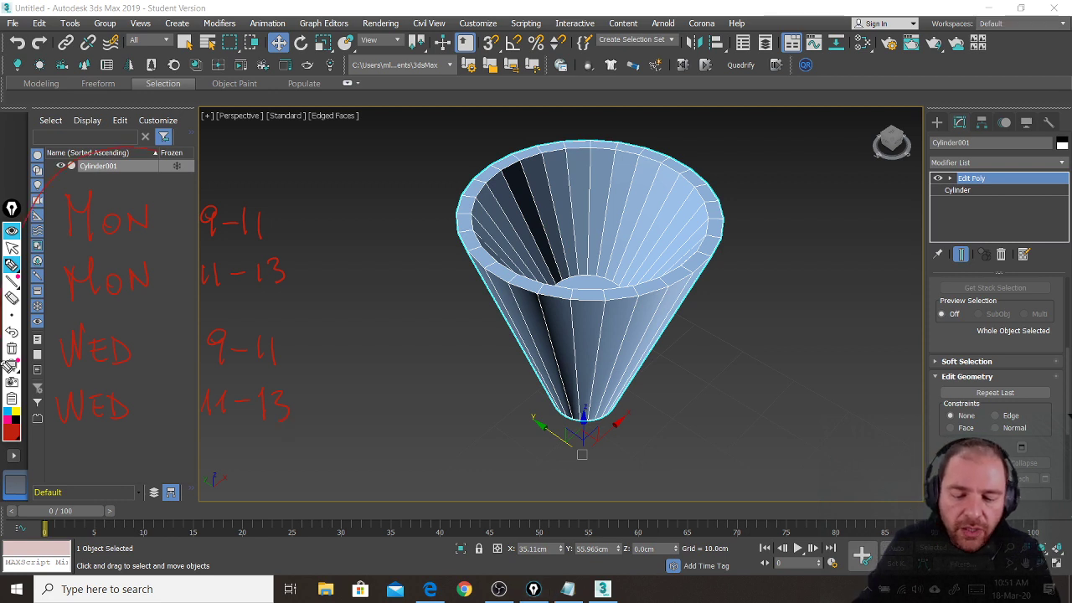
- Circle the whole timetable in red and draw a downward arrow with tick marks alongside its time slots
mouse_move(193, 125)
left_mouse_down()
mouse_move(383, 382)
mouse_move(201, 124)
left_mouse_up()
mouse_move(380, 476)
left_mouse_down()
mouse_move(89, 148)
mouse_move(276, 531)
mouse_move(251, 134)
mouse_move(51, 171)
left_mouse_up()
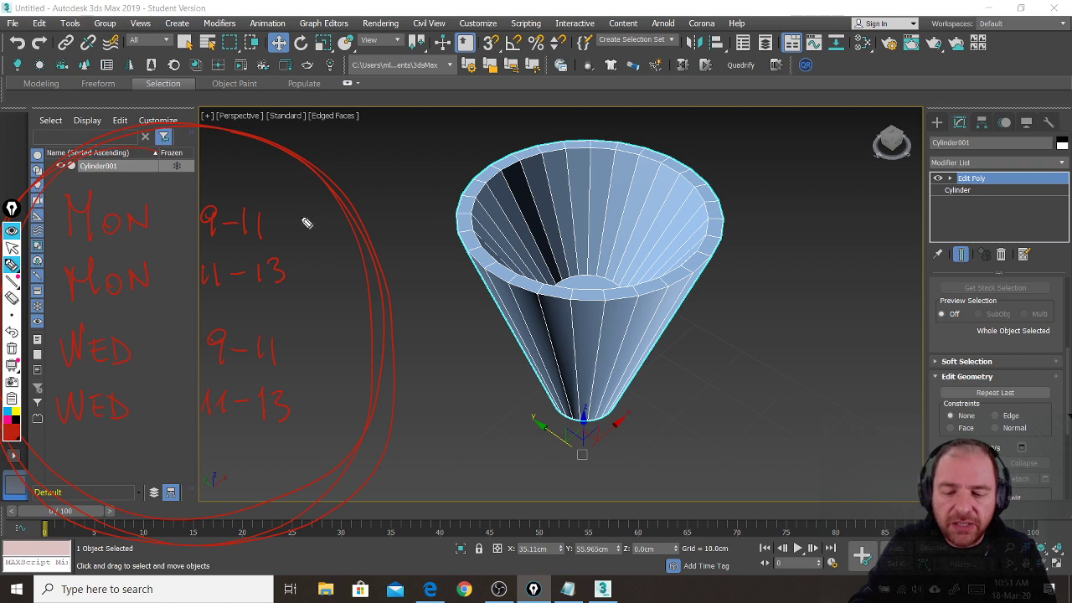
left_click_drag(304, 219, 311, 421)
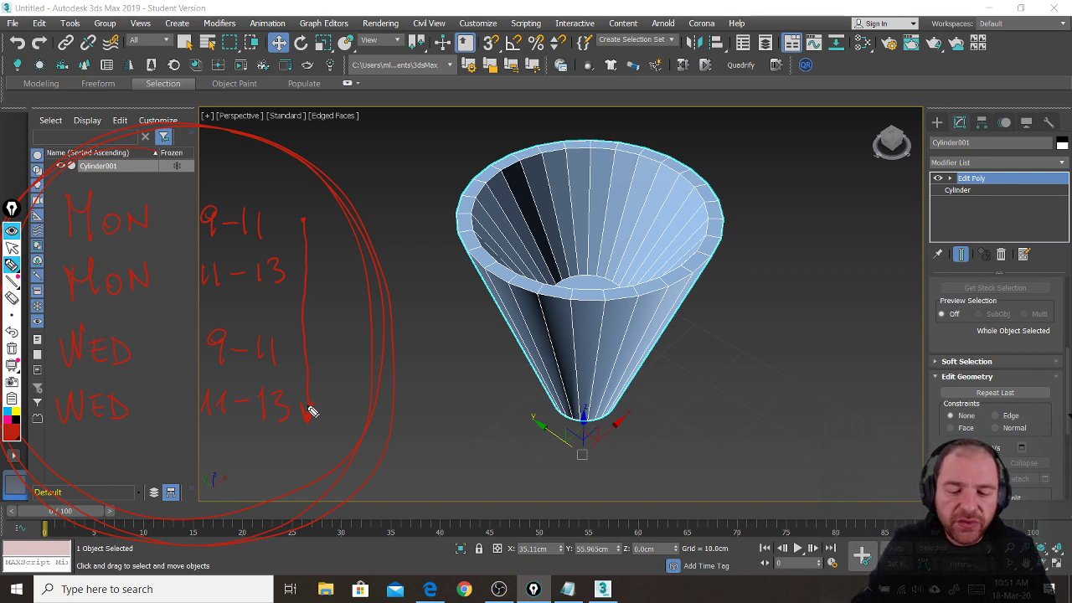
left_click_drag(293, 222, 312, 222)
left_click_drag(297, 270, 312, 270)
left_click_drag(297, 339, 312, 339)
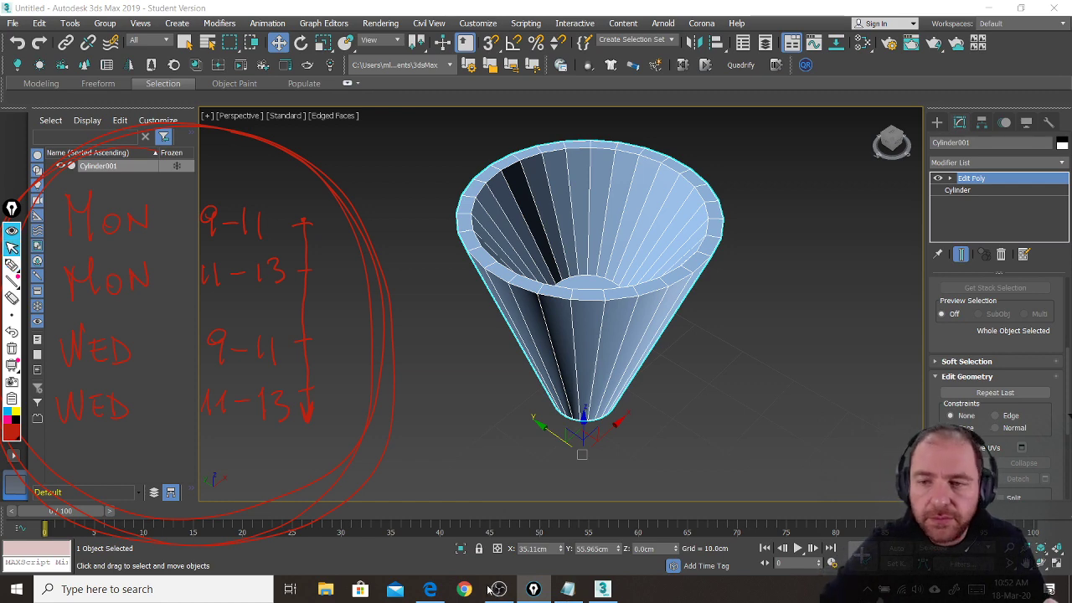
- Switch to the OBS window
left_click(498, 589)
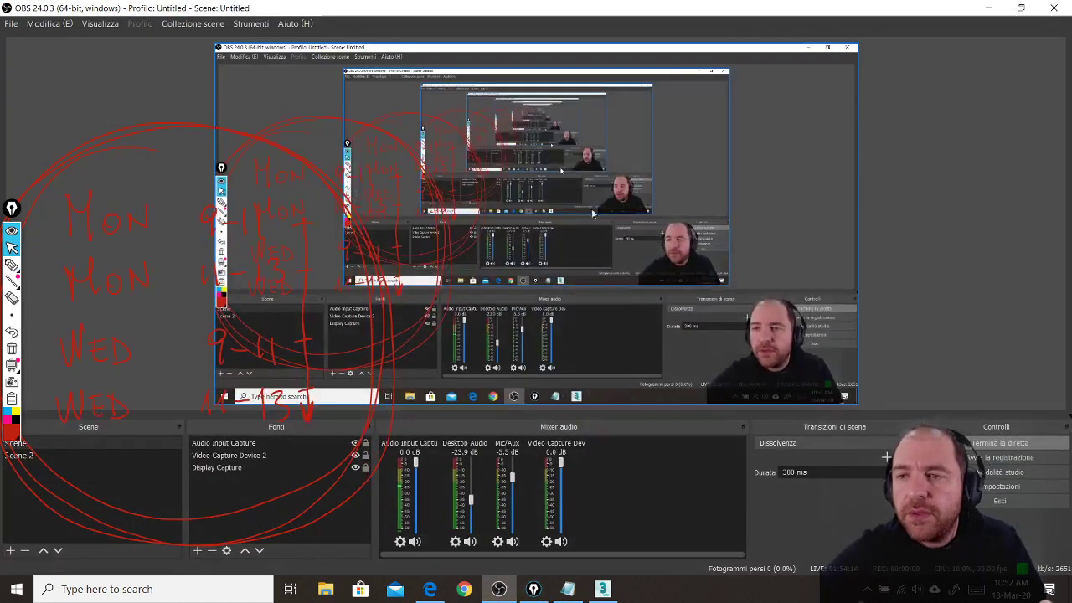